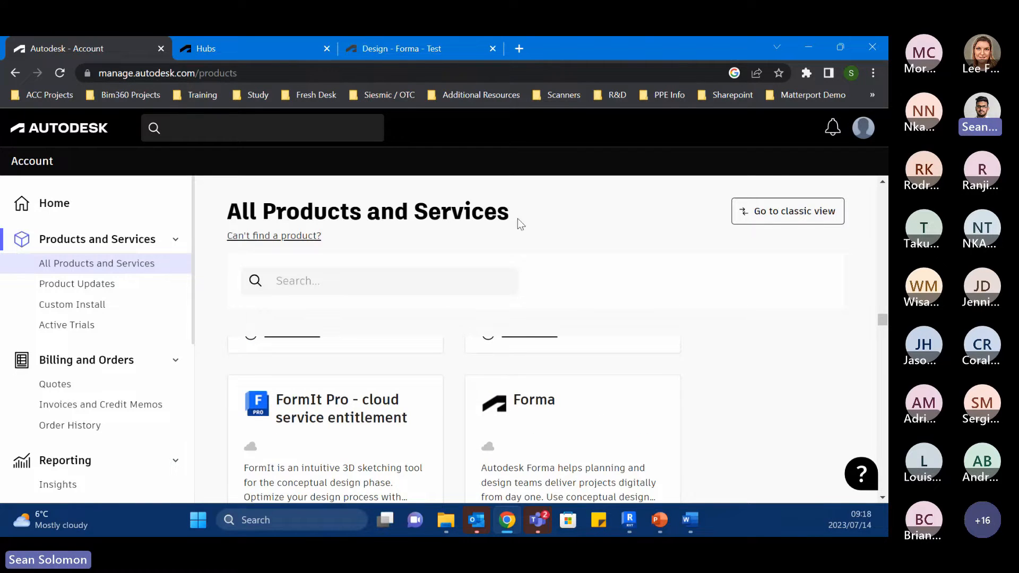
scroll(569, 398, "up", 3)
Step: Access Forma from the Autodesk account's product list and open the Modena HO Training hub
scroll(564, 401, "down", 3)
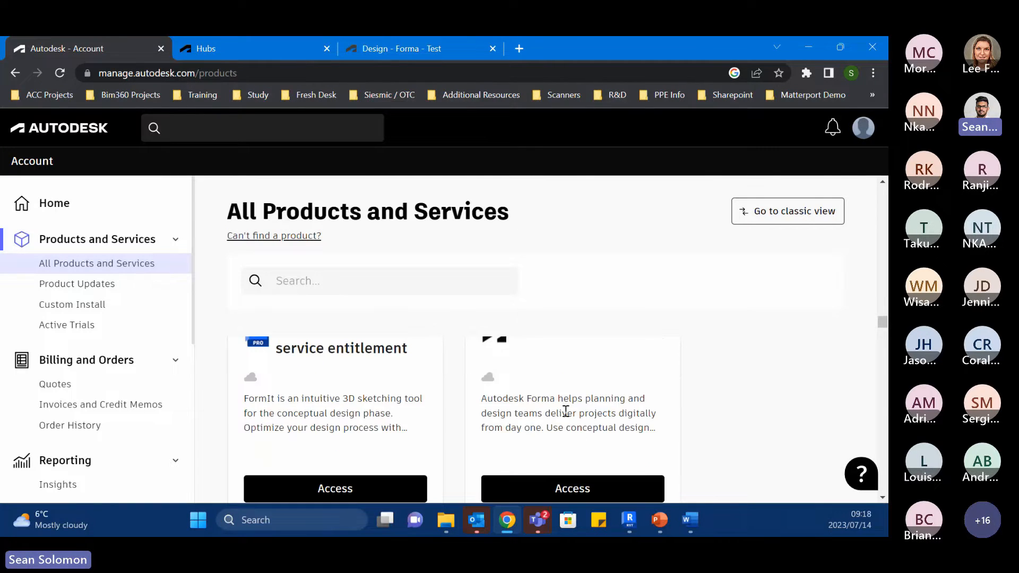
scroll(566, 411, "down", 1)
left_click(566, 434)
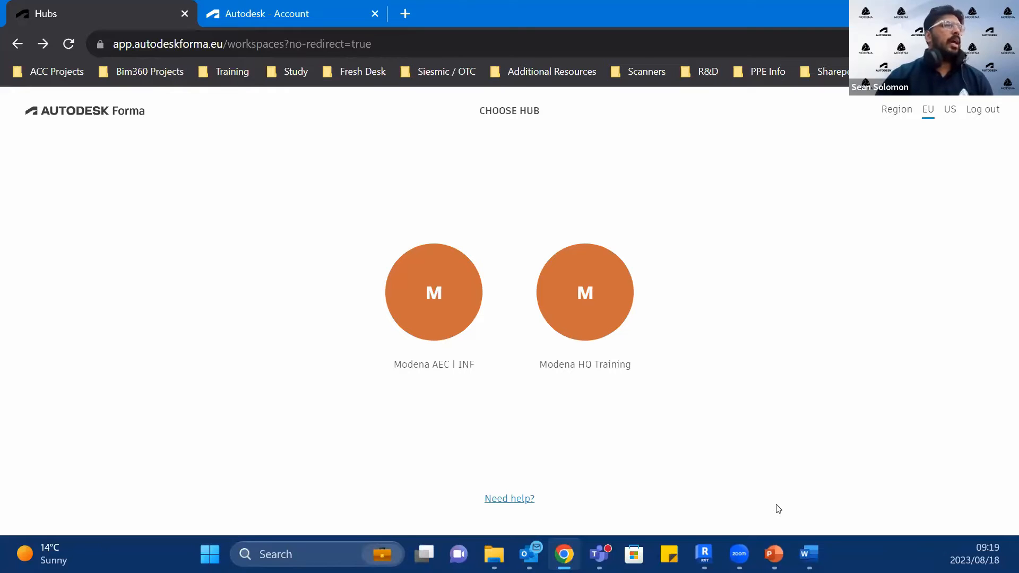
left_click(587, 312)
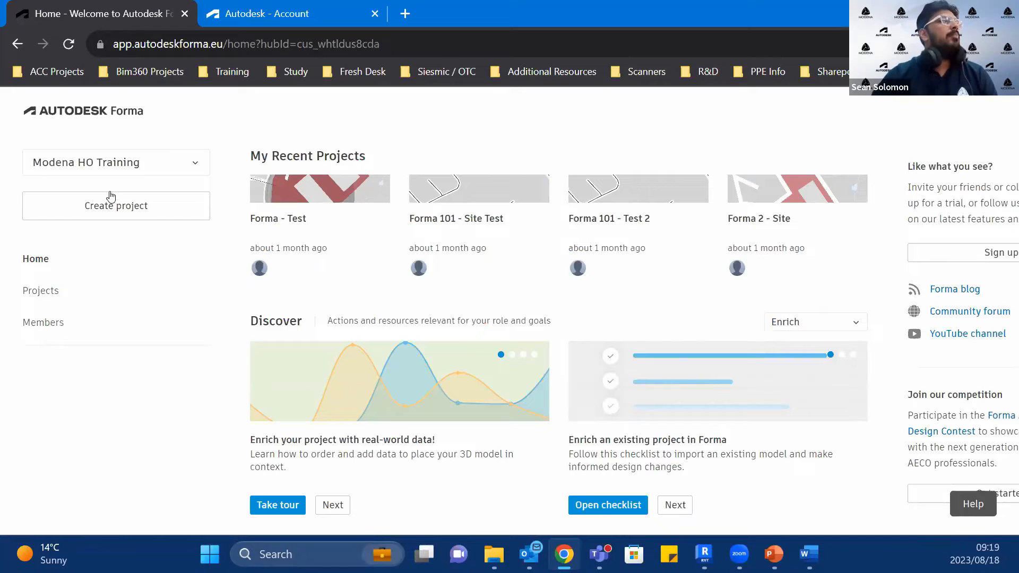
left_click(130, 167)
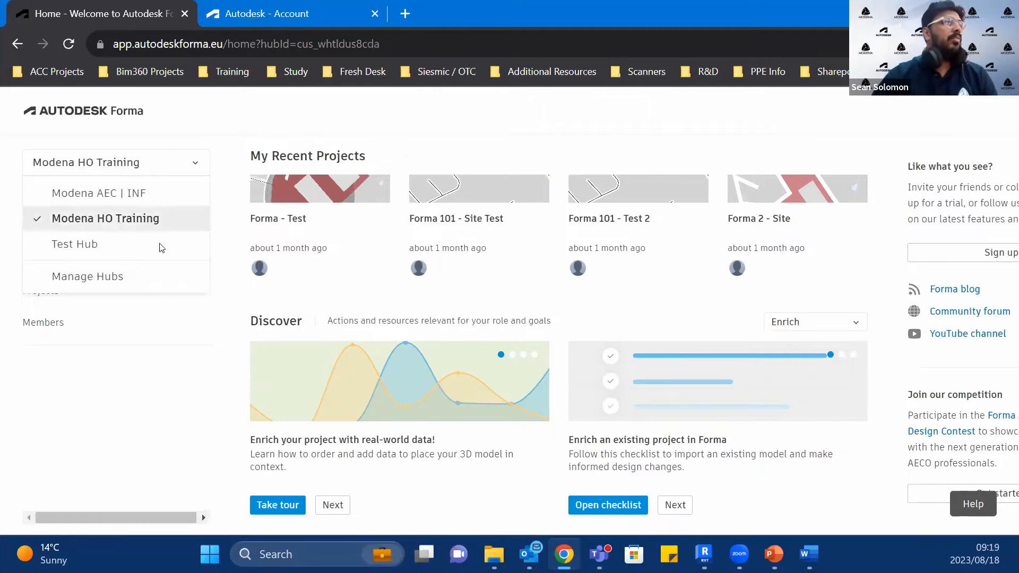
left_click(152, 431)
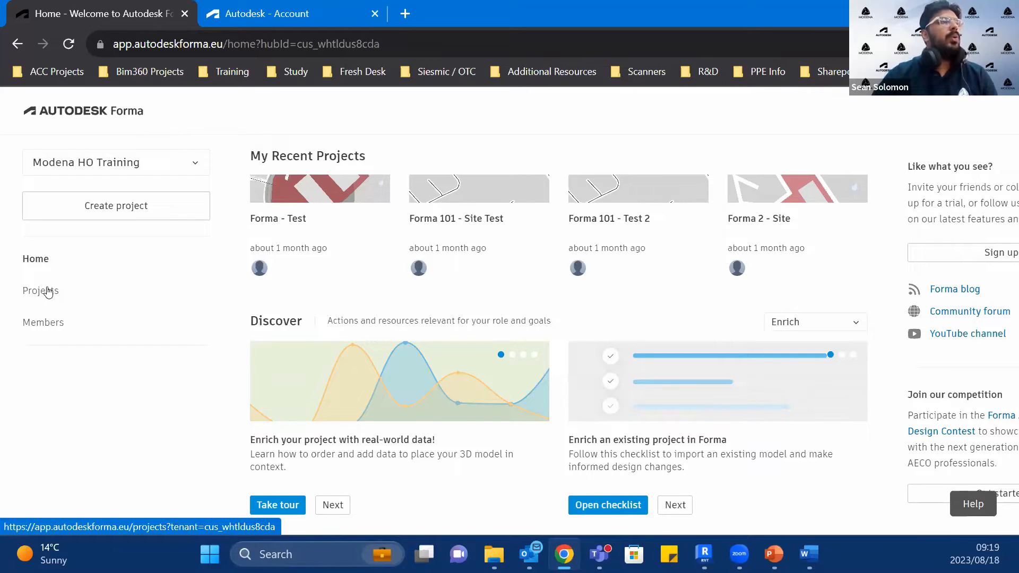
left_click(61, 326)
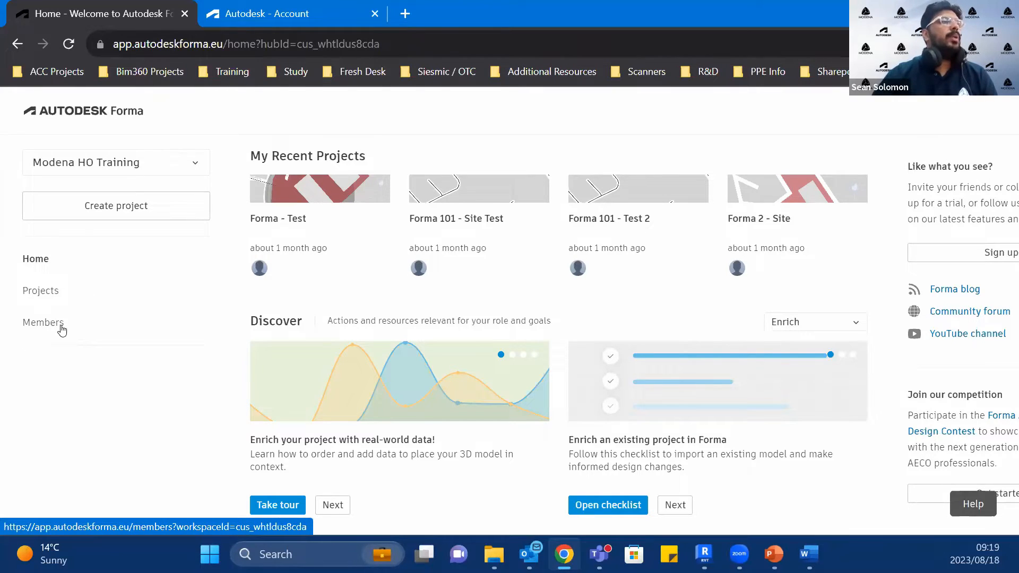
left_click(62, 329)
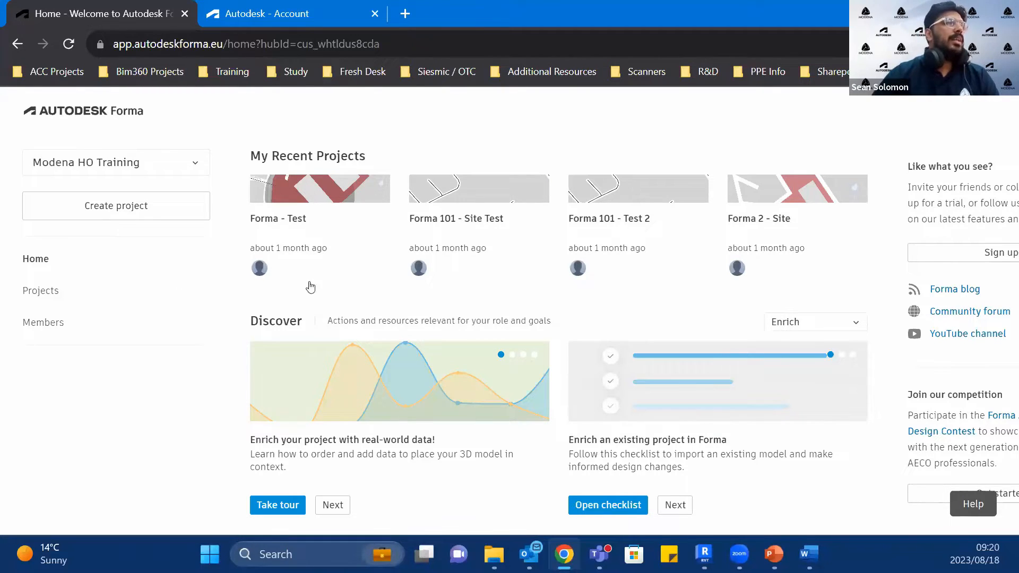
Step: Start a new project with South Africa as its country and the folder set to None
left_click(141, 219)
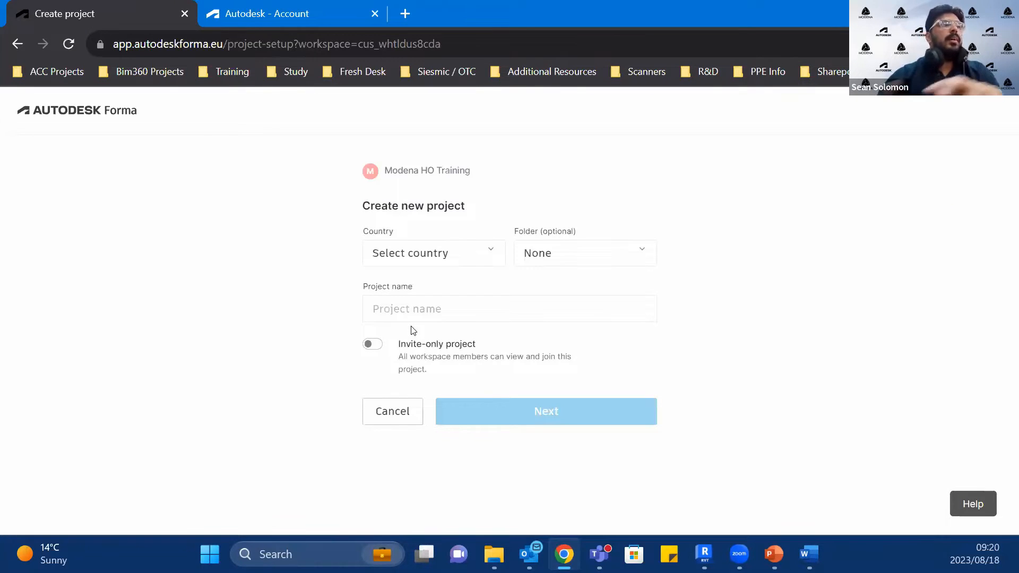
left_click(463, 259)
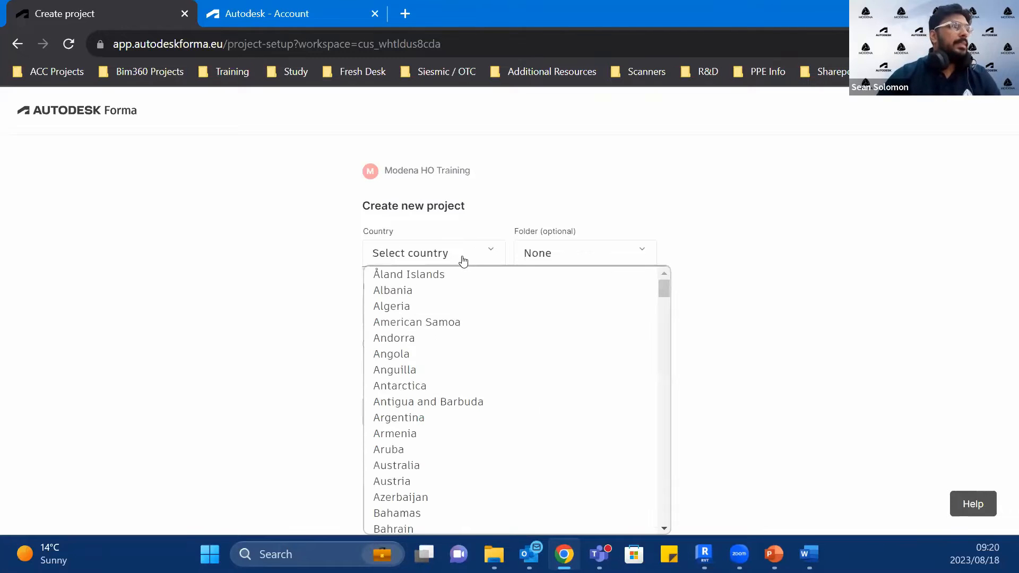
type("sou")
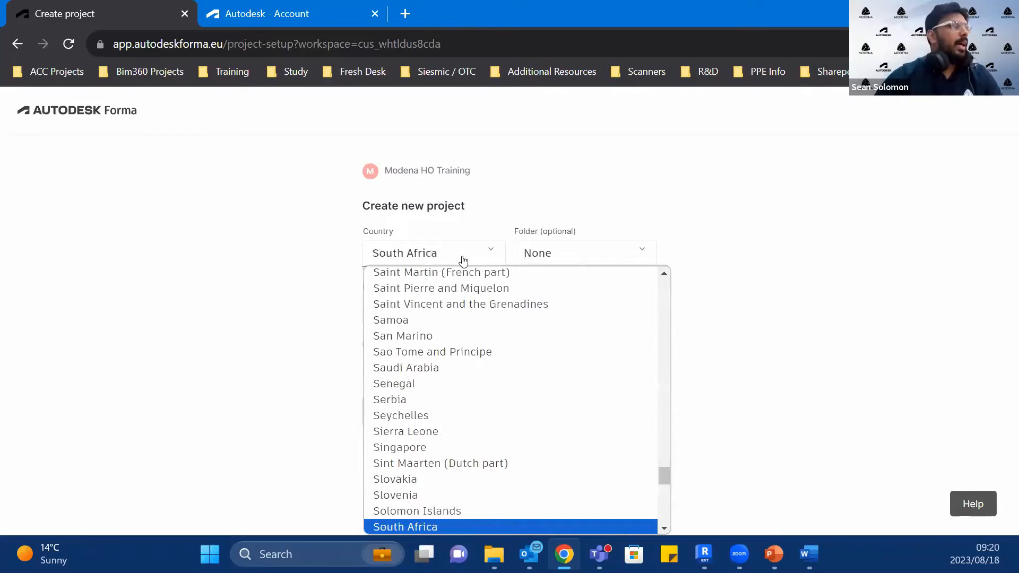
left_click(418, 525)
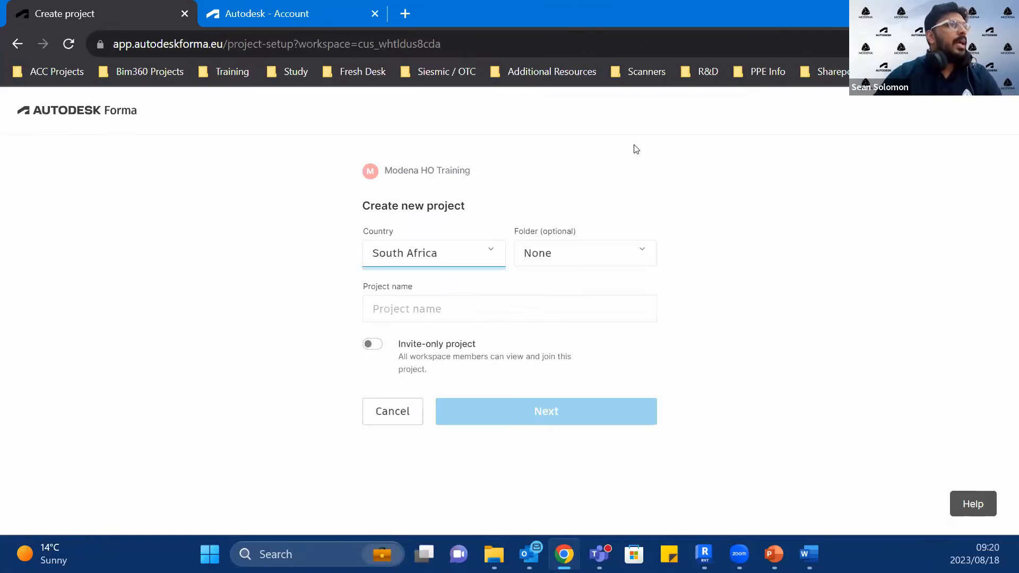
left_click(630, 252)
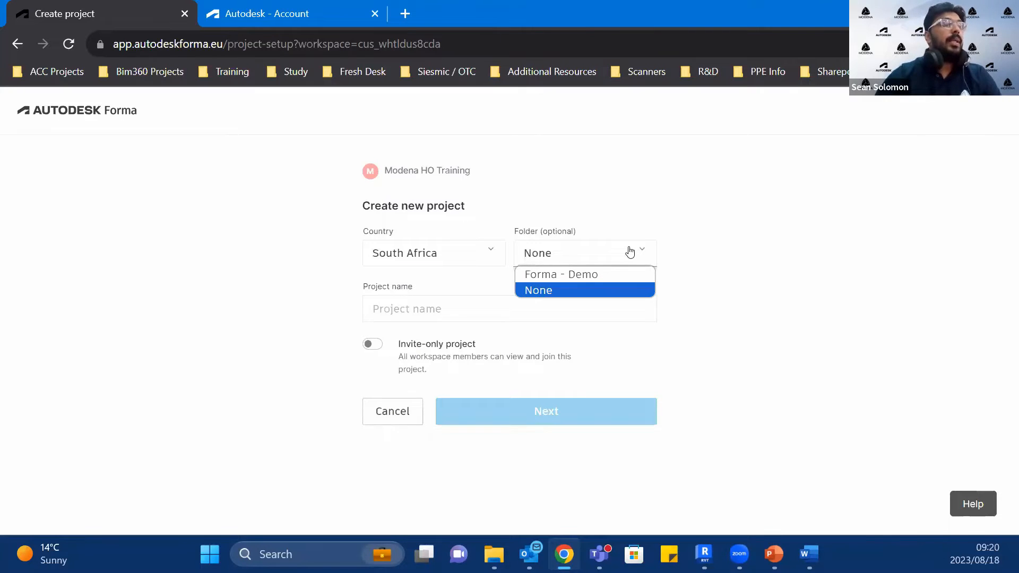
left_click(576, 290)
Step: Name the project "Forma 4 _ Midrand", keep invite-only access off, and continue to the map area selection
left_click(469, 312)
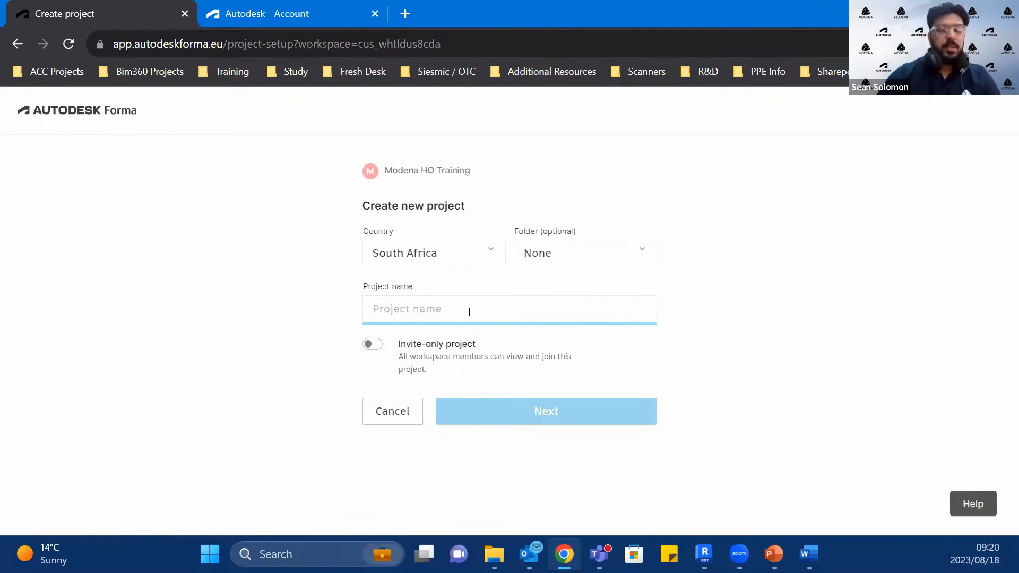
type("Forma 4 _ Midrand")
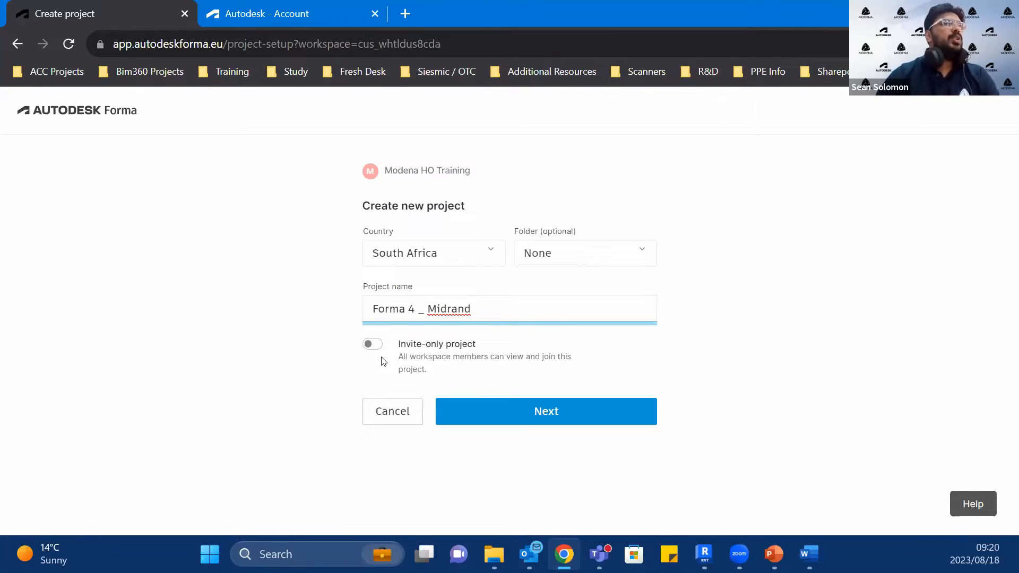
left_click(372, 344)
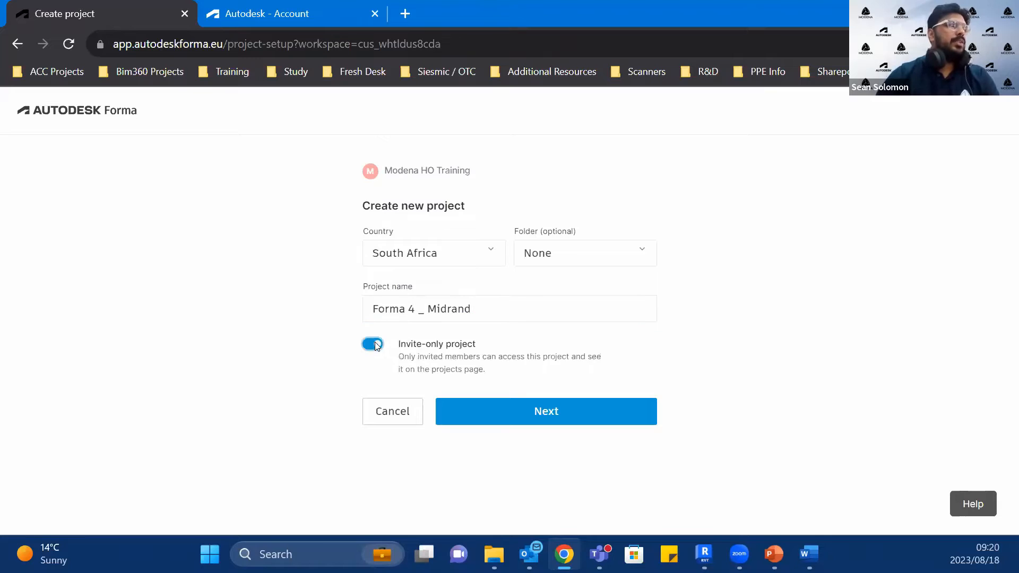
left_click(372, 344)
left_click(549, 424)
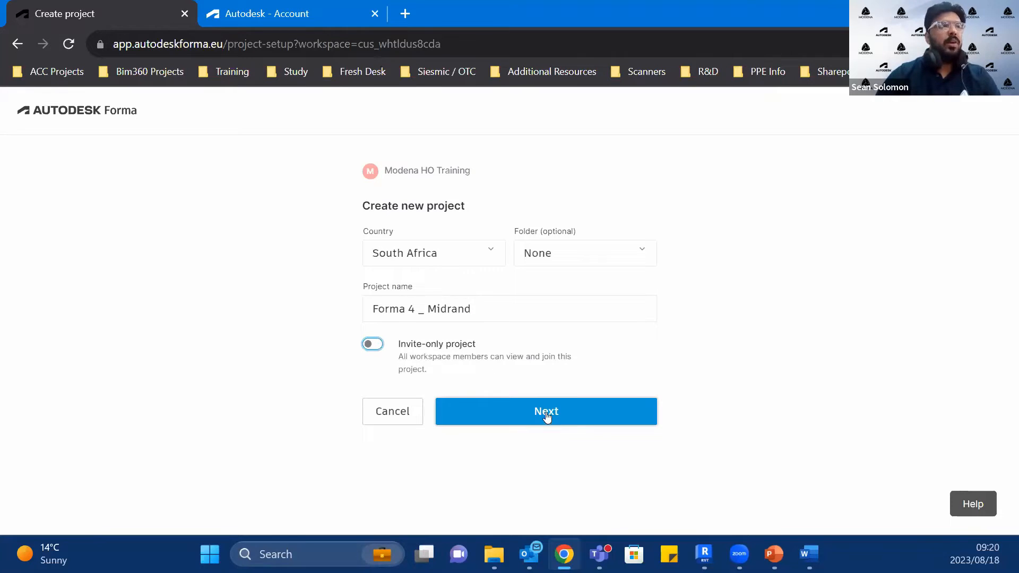
left_click(547, 417)
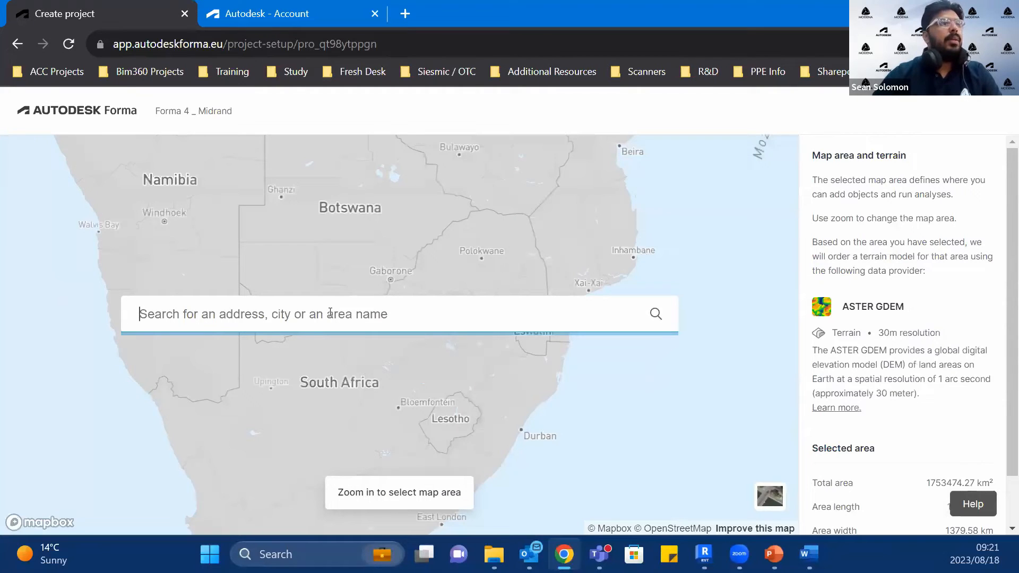
Step: Search for "midrand" and locate the map at Midrand, Johannesburg, Gauteng, South Africa
type("mira")
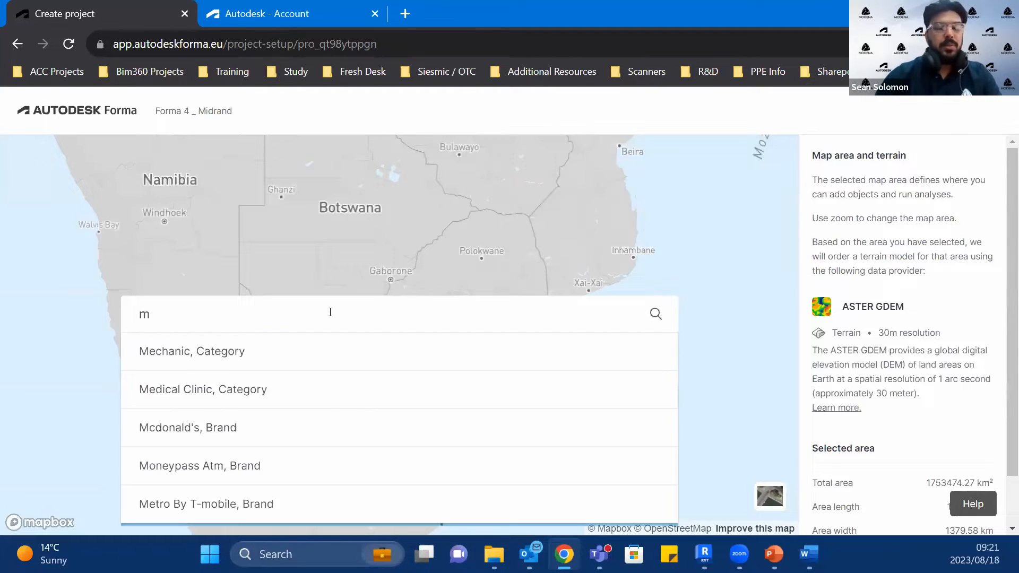
type("nd")
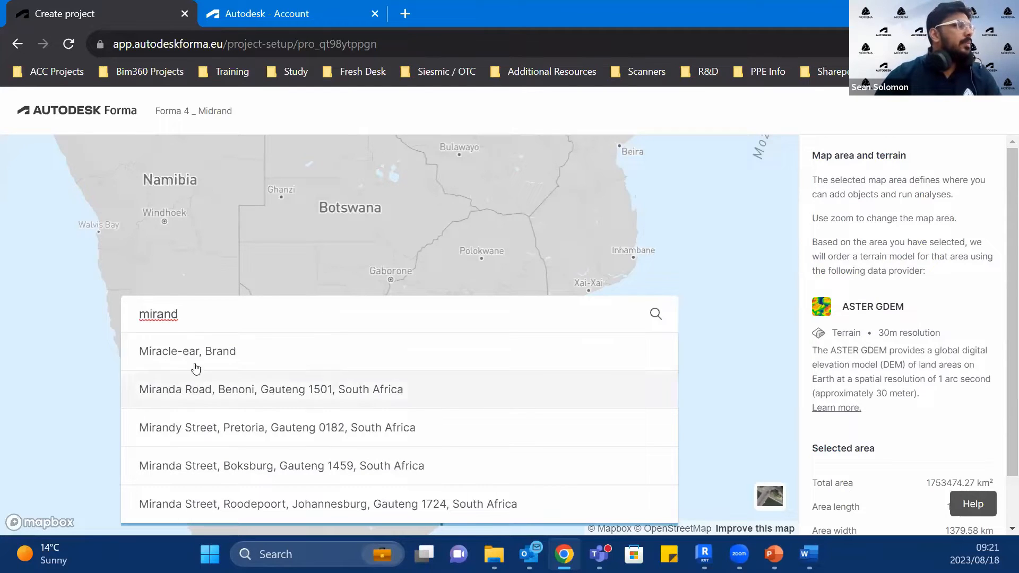
key("ctrl+a")
type("midrand")
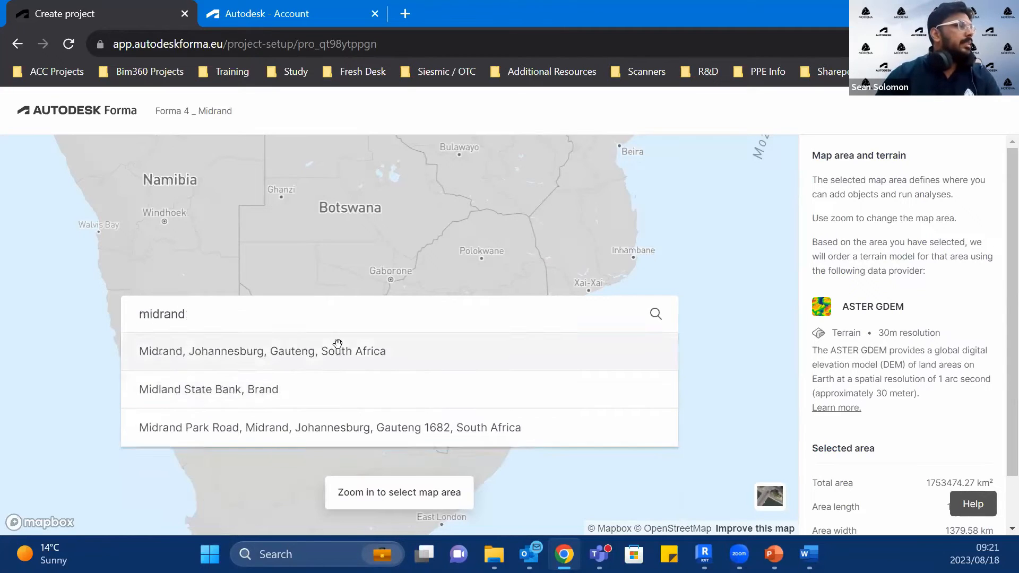
left_click(338, 348)
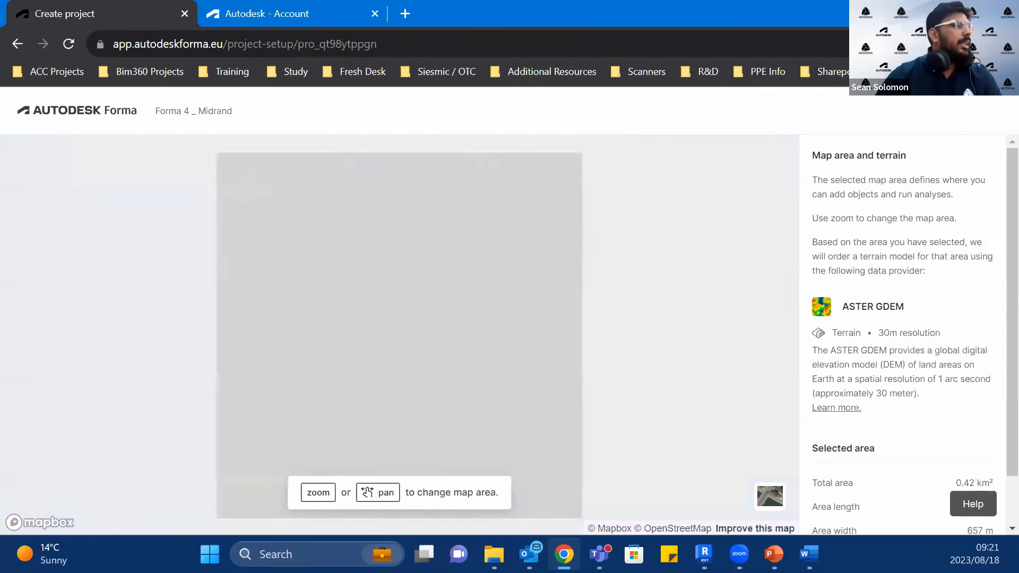
Step: Switch the map to satellite imagery and frame the open land between Smuts Drive, Janadel Avenue and the Ben Schoeman Highway
left_click(775, 506)
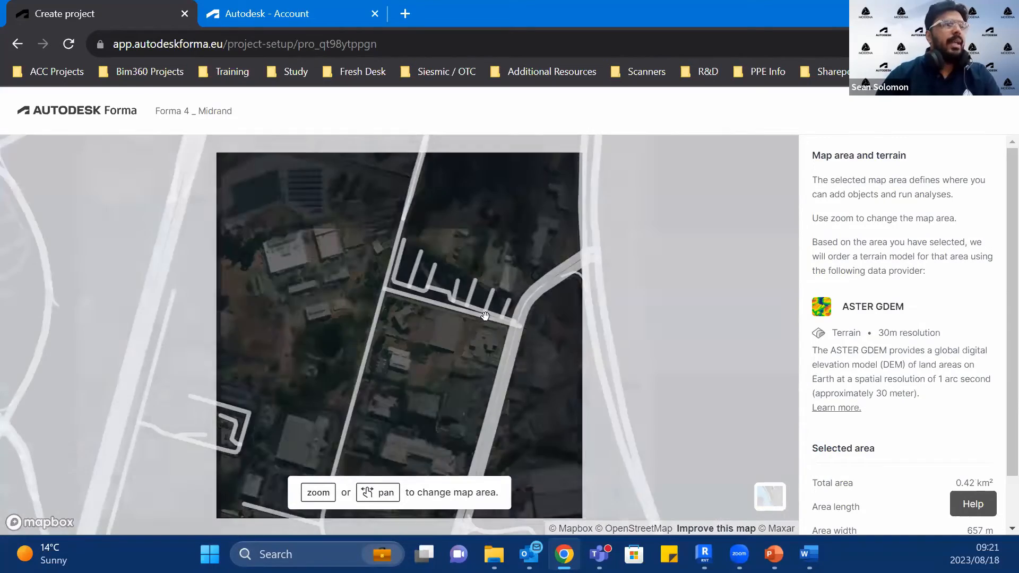
scroll(445, 429, "down", 3)
left_click_drag(322, 472, 430, 277)
scroll(433, 397, "down", 4)
left_click_drag(213, 423, 380, 315)
scroll(414, 361, "up", 5)
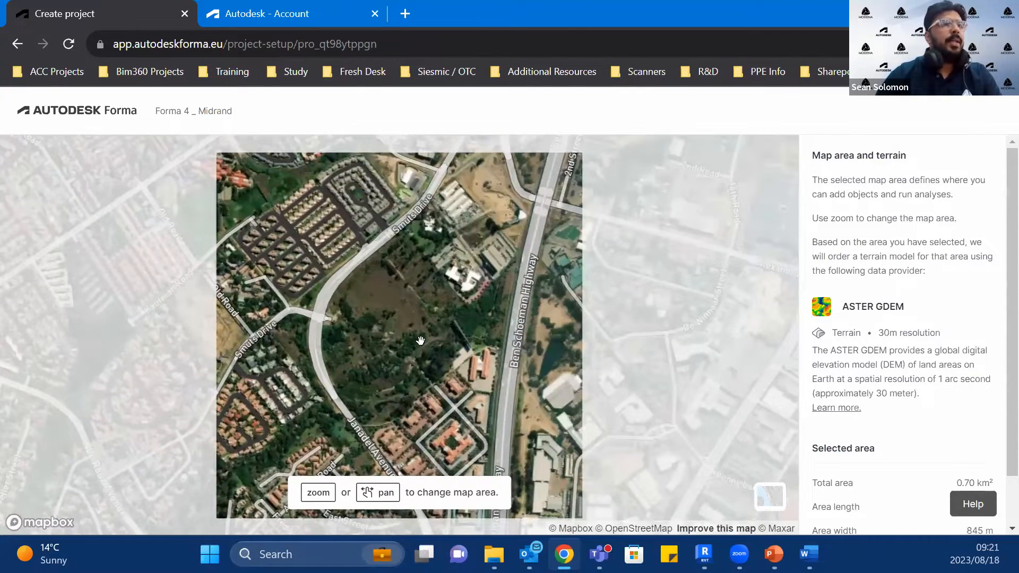
Step: Adjust the map area around the open land to about 937 m by 958 m and confirm it
scroll(976, 430, "down", 1)
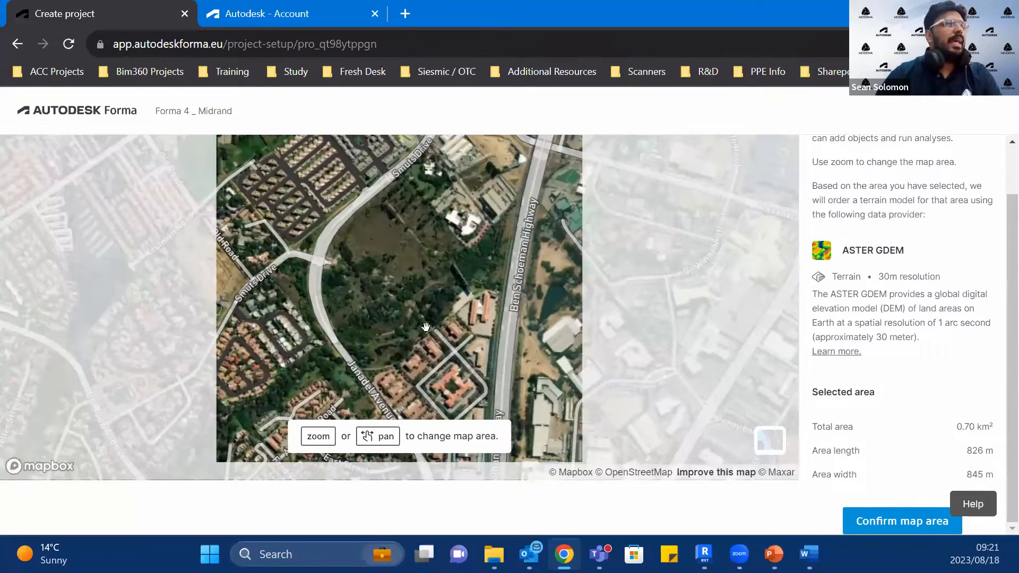
scroll(424, 330, "down", 3)
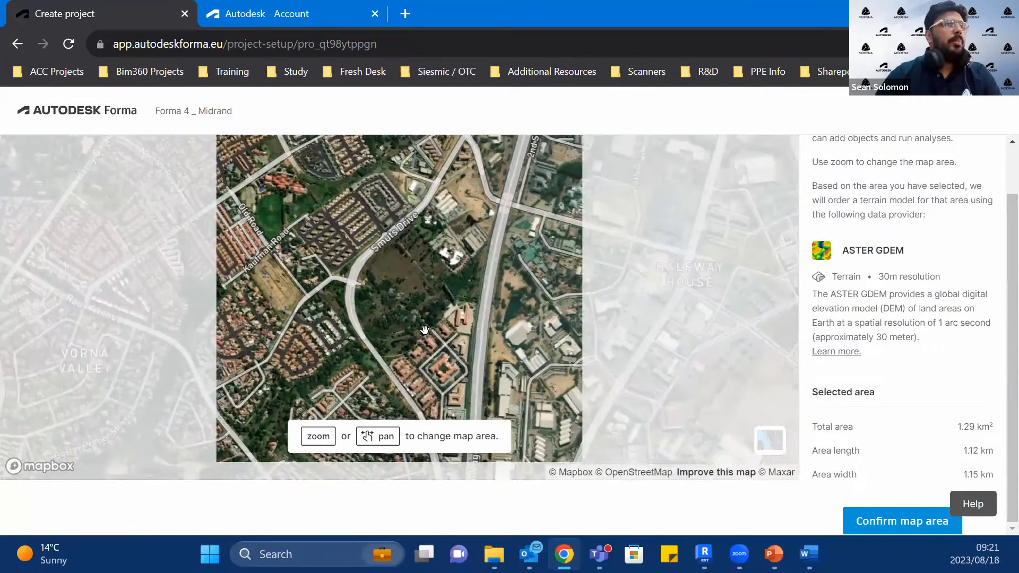
scroll(424, 330, "down", 2)
scroll(425, 330, "down", 1)
scroll(414, 342, "up", 3)
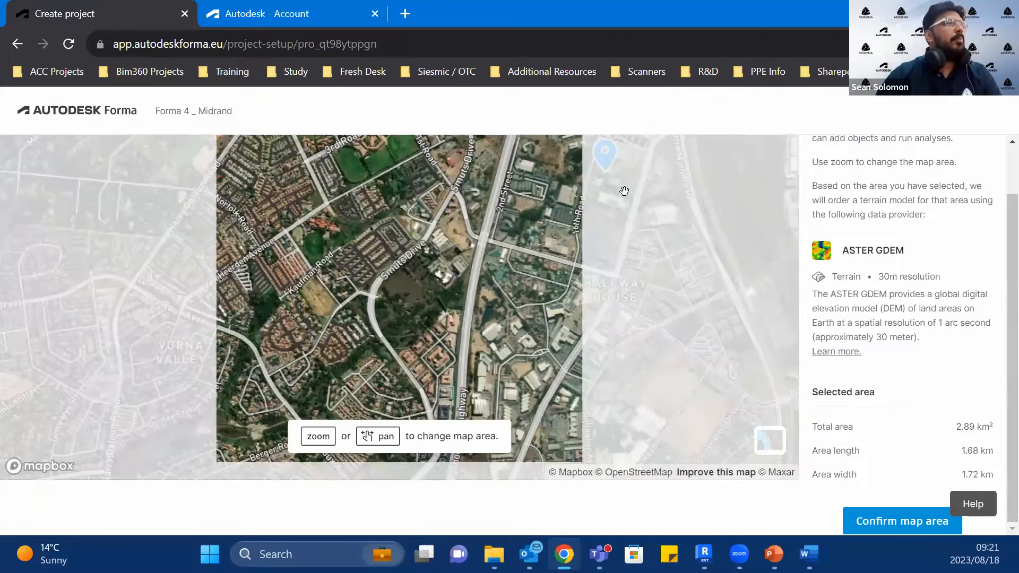
scroll(403, 377, "up", 3)
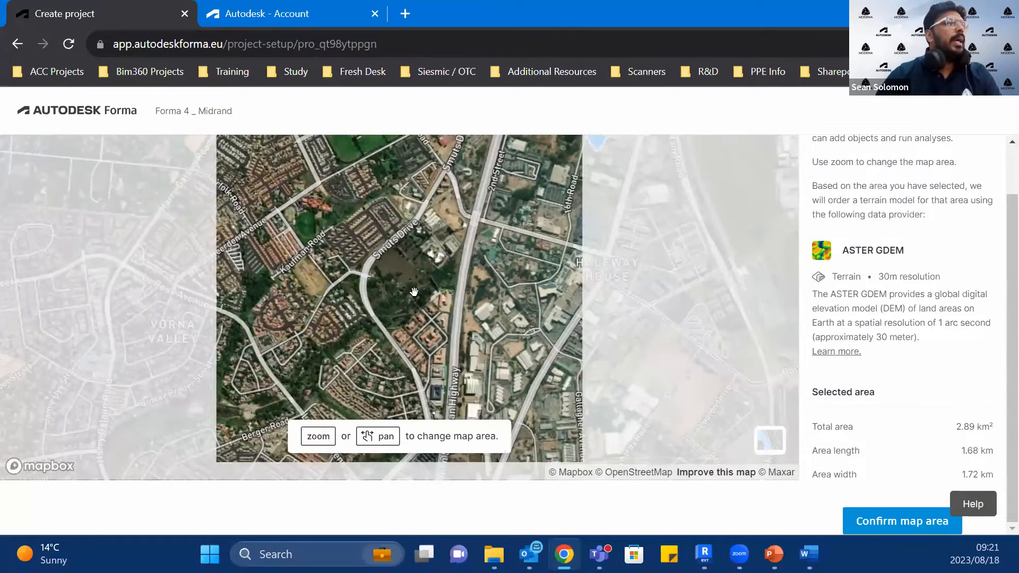
scroll(370, 327, "up", 4)
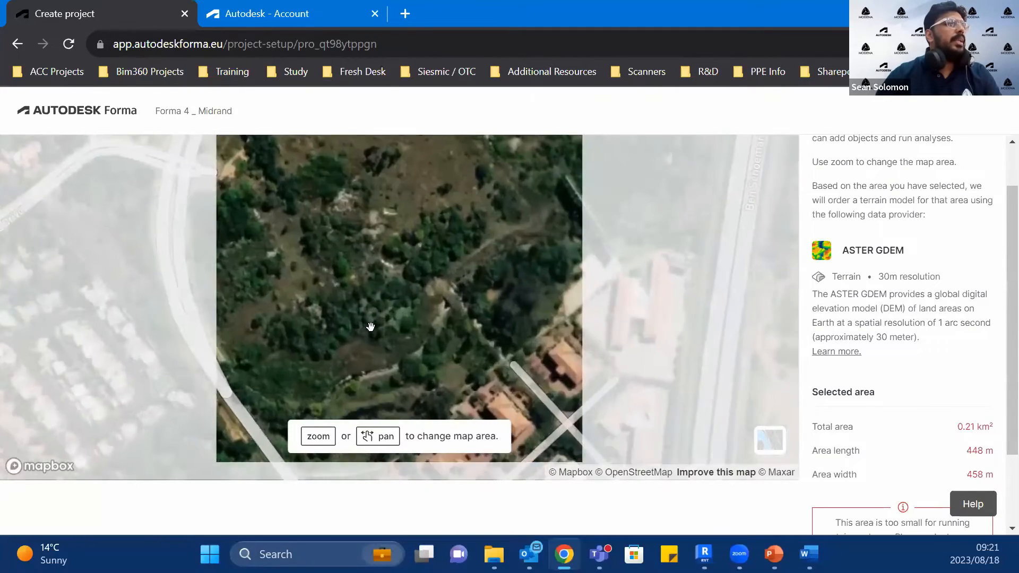
scroll(370, 326, "down", 2)
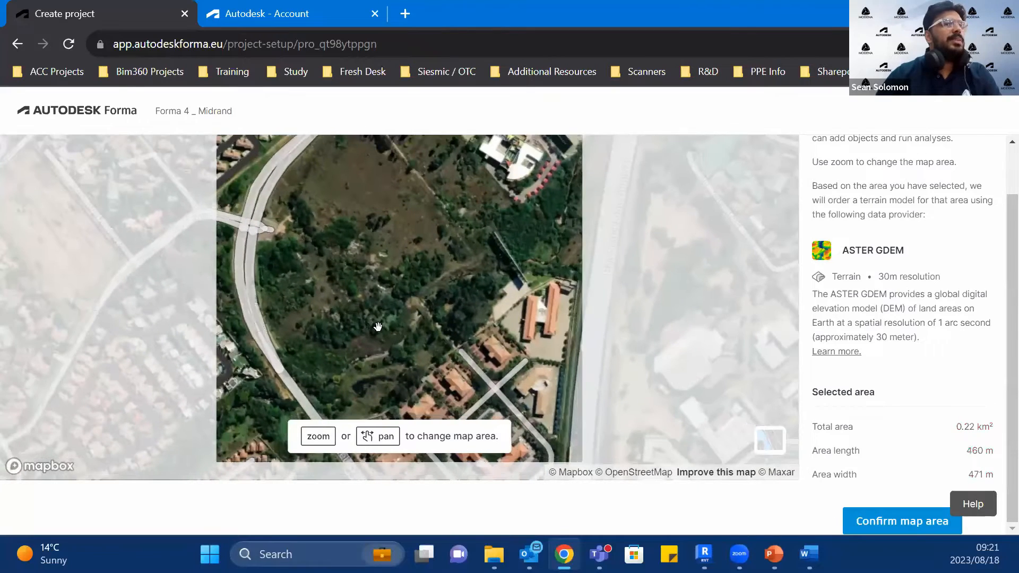
scroll(440, 337, "down", 2)
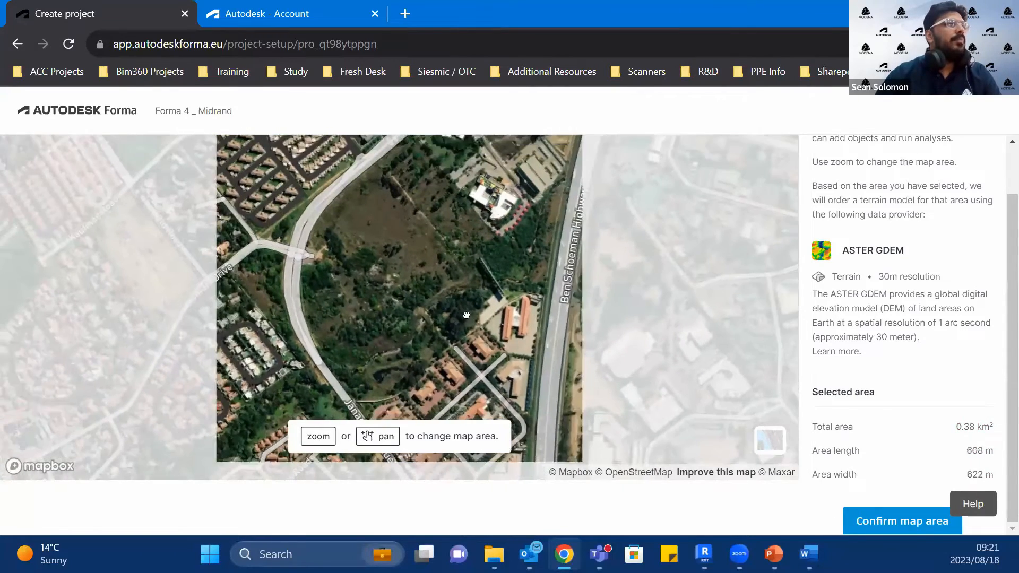
scroll(465, 325, "down", 4)
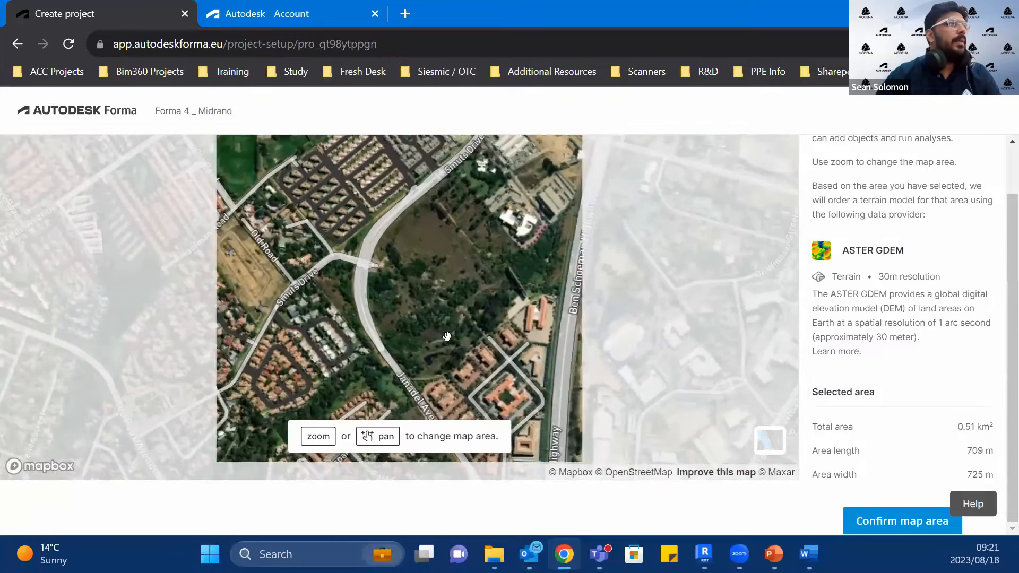
mouse_move(409, 324)
left_mouse_down()
mouse_move(411, 312)
mouse_move(414, 330)
left_mouse_up()
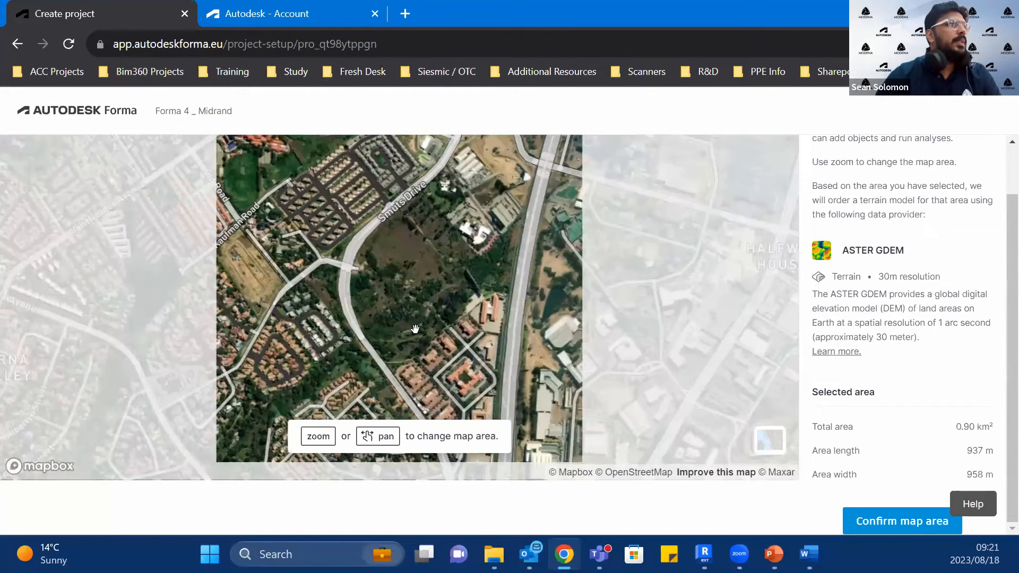
left_click_drag(468, 348, 481, 348)
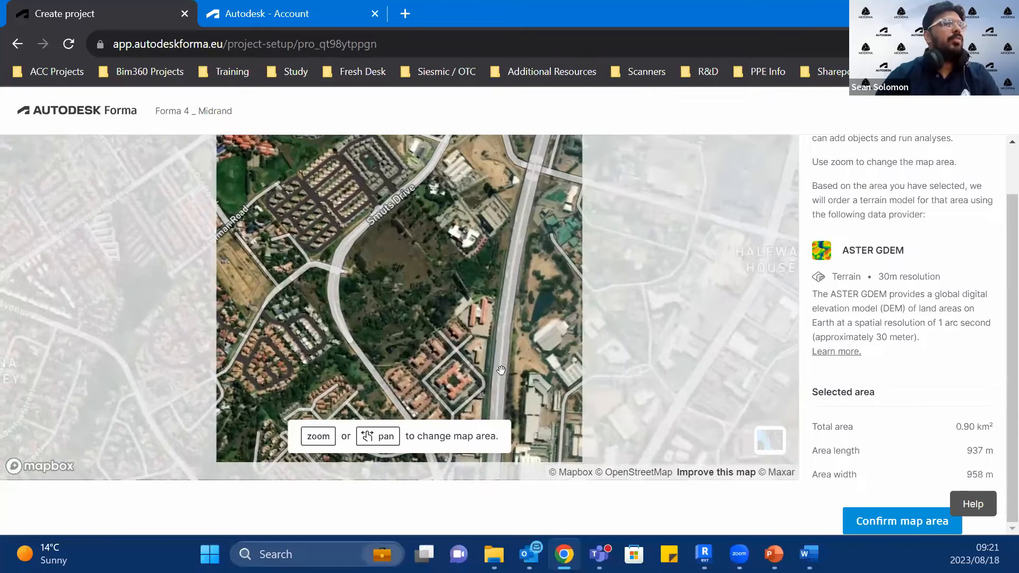
left_click(902, 522)
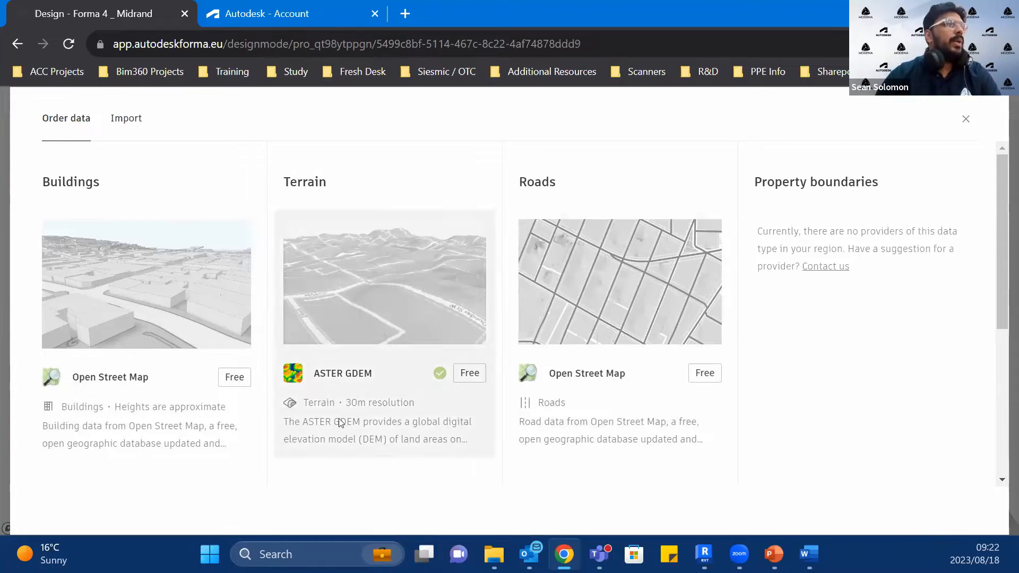
Step: Browse the available site data and order the free Open Street Map buildings data for the map area
scroll(614, 423, "down", 5)
scroll(614, 423, "up", 5)
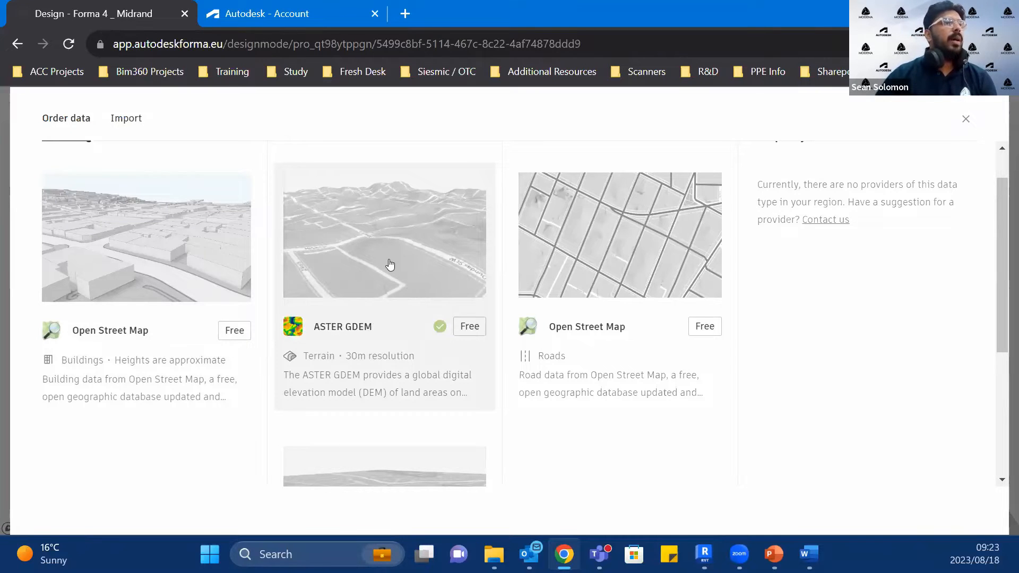
scroll(386, 278, "down", 3)
scroll(384, 381, "up", 2)
scroll(383, 381, "down", 3)
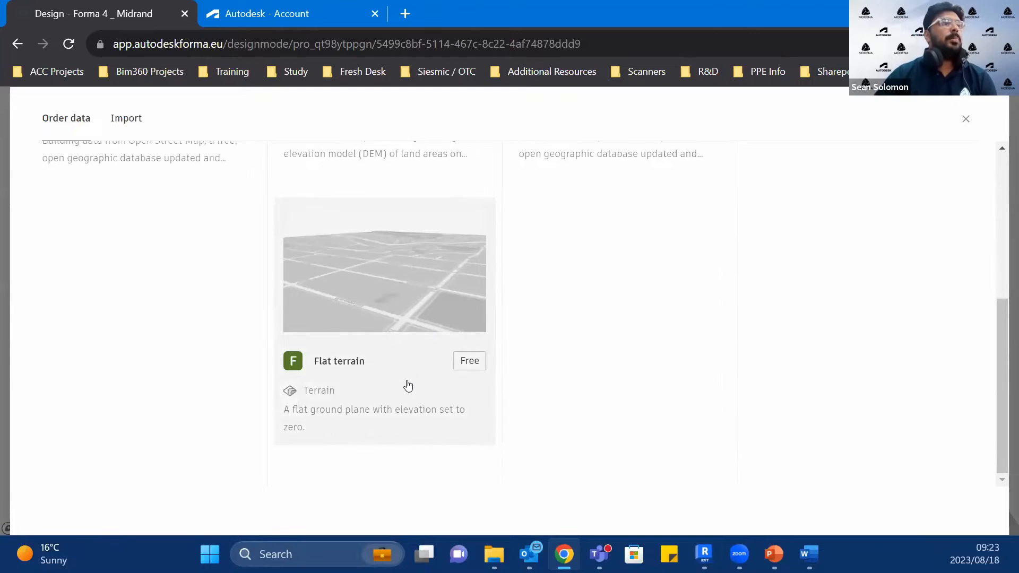
scroll(408, 386, "up", 5)
scroll(406, 388, "down", 2)
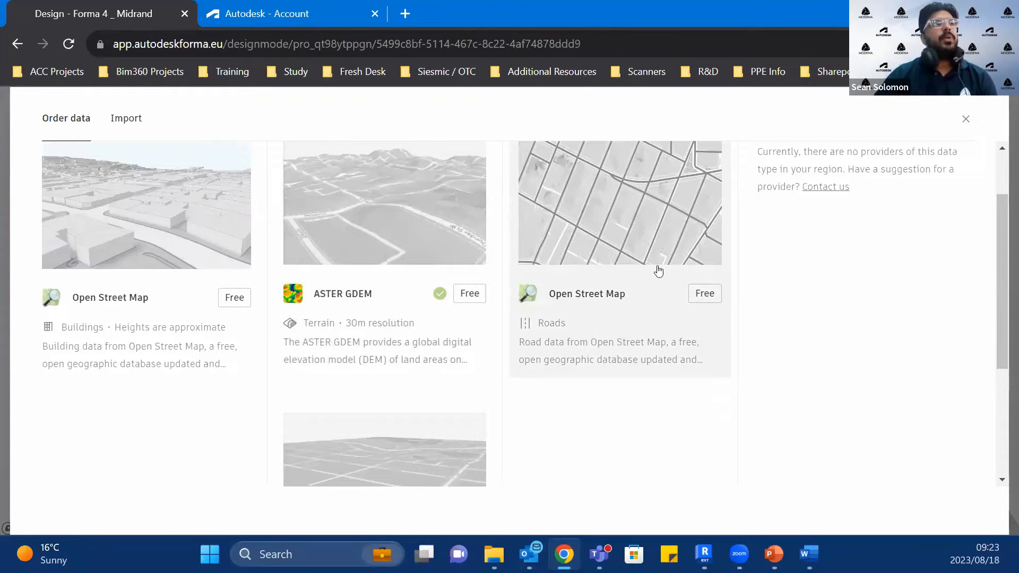
left_click(124, 302)
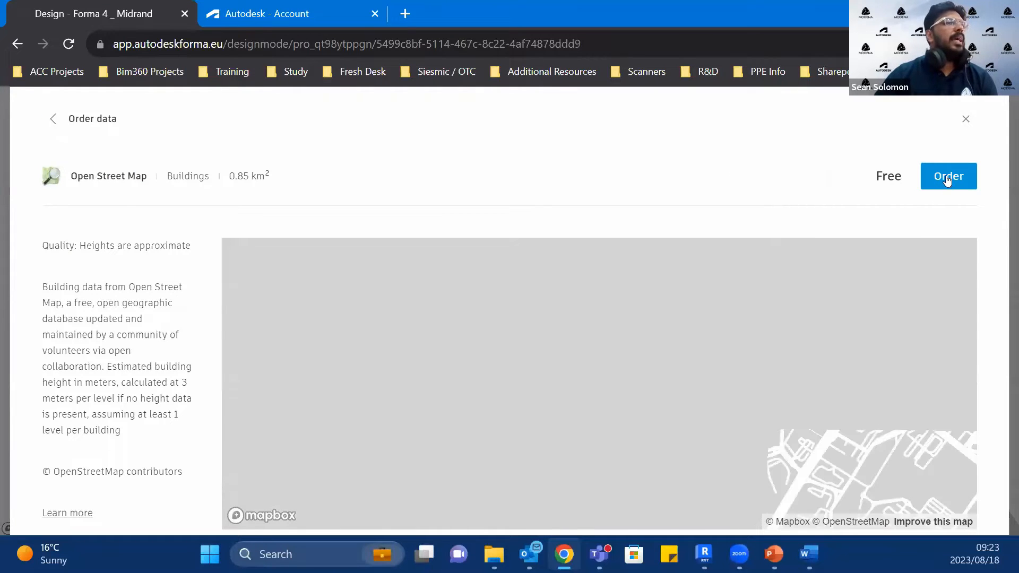
left_click(947, 178)
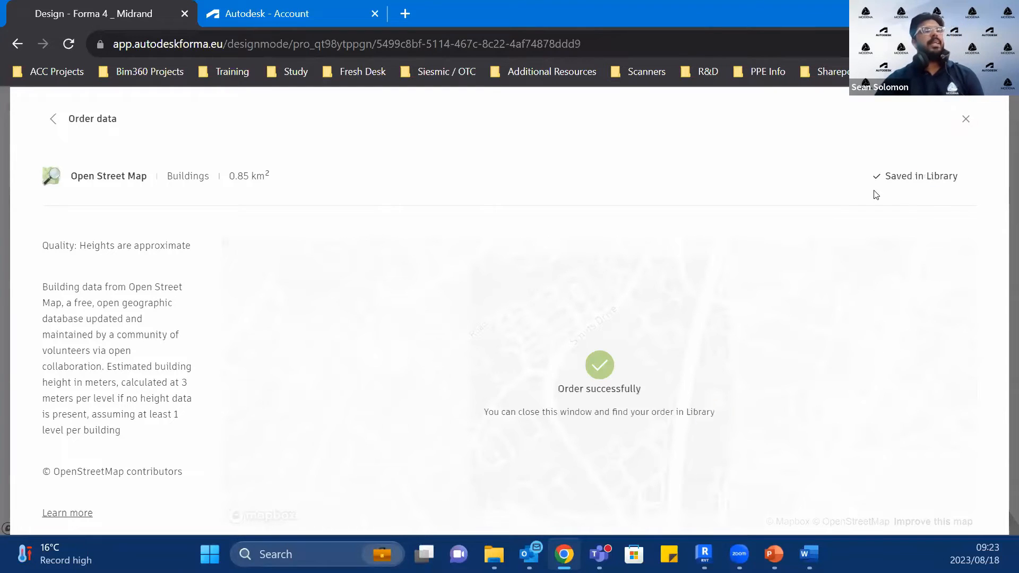
Step: Order the free Open Street Map roads data for the same map area and close the data ordering
left_click(56, 117)
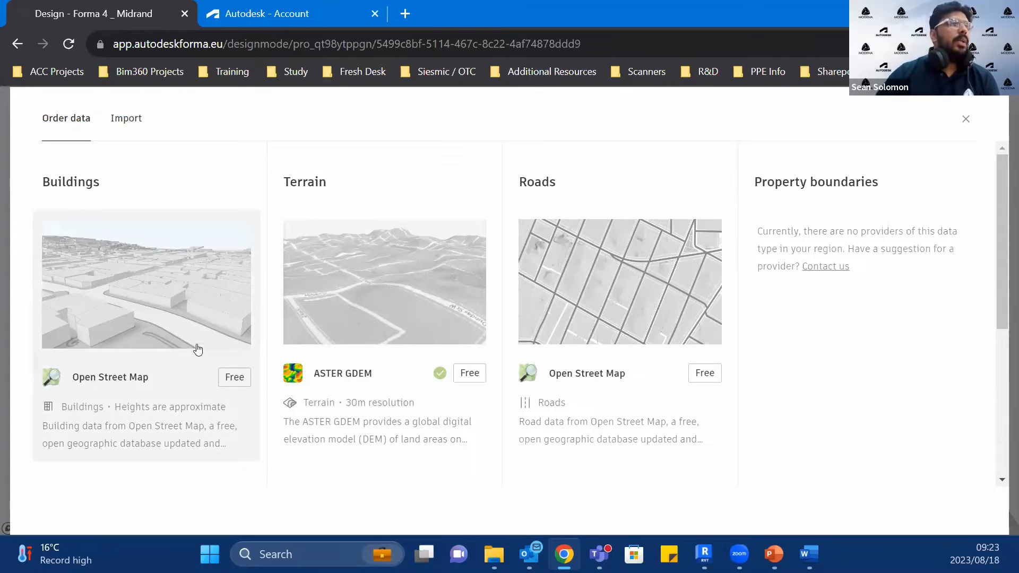
left_click(573, 346)
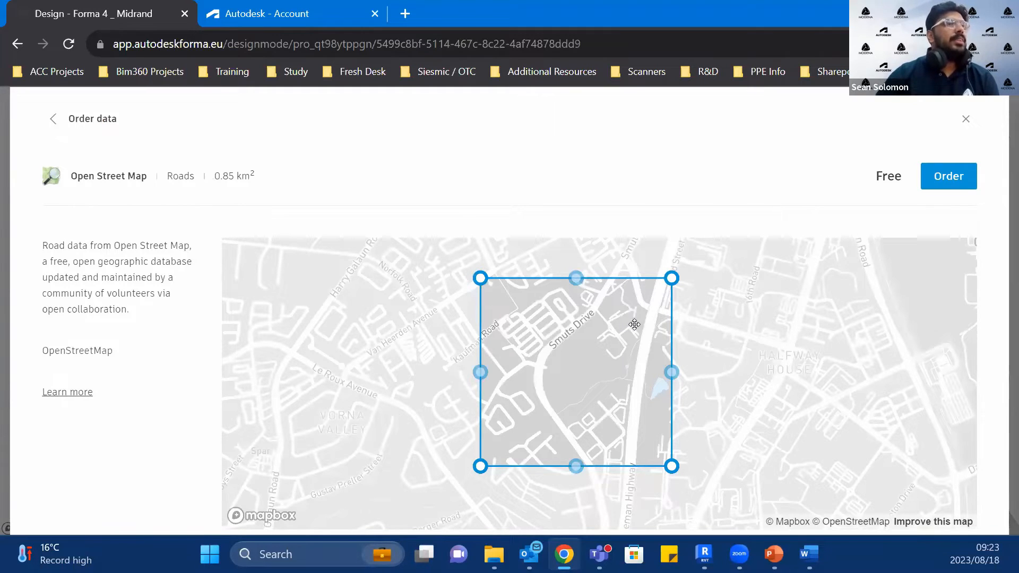
left_click(947, 178)
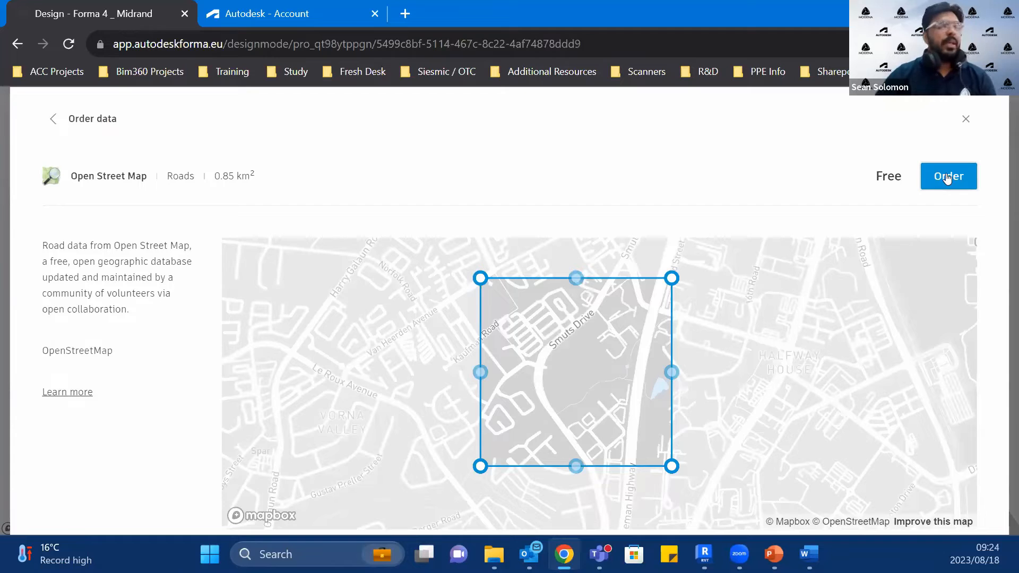
left_click(947, 178)
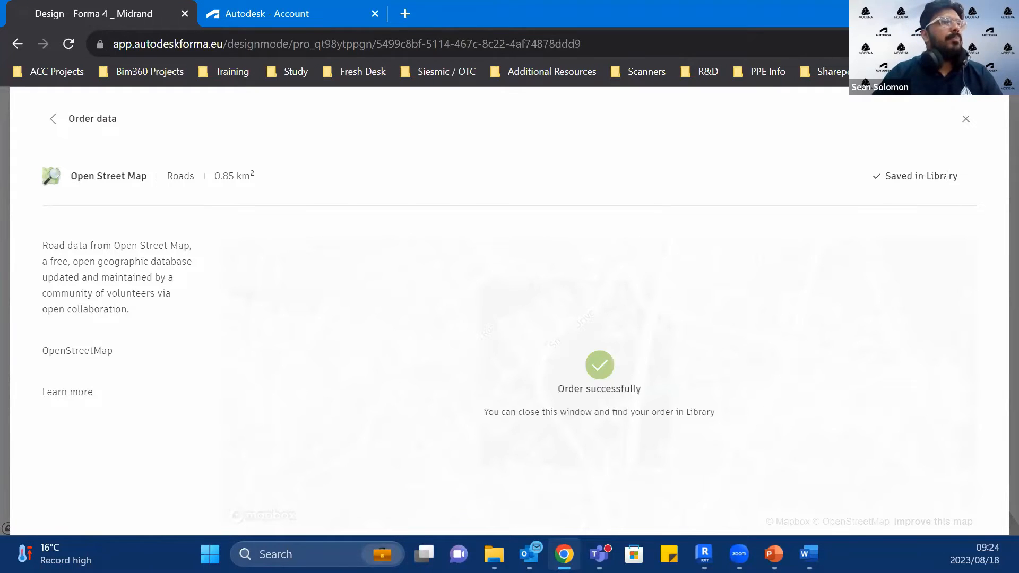
left_click(965, 119)
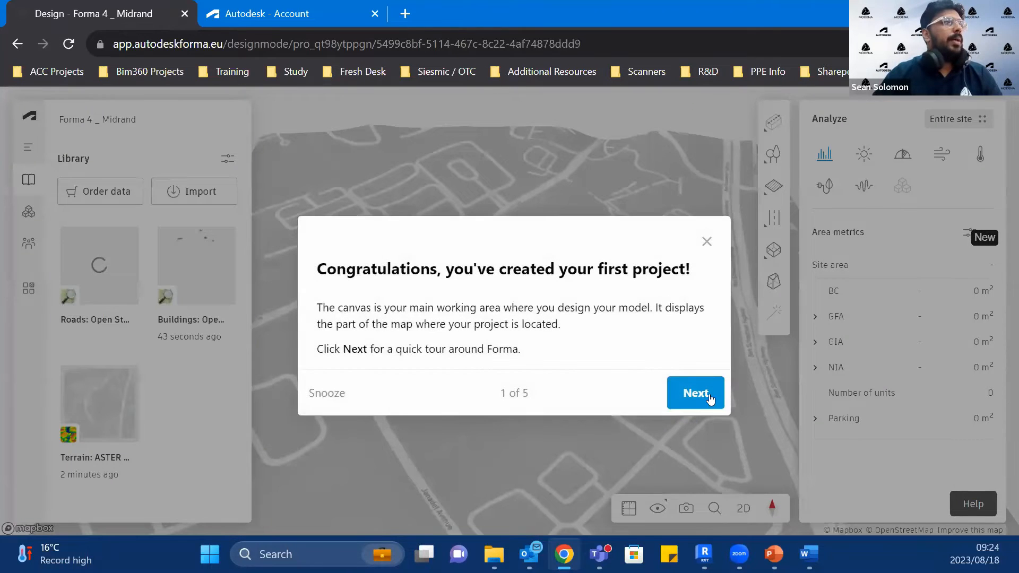
Step: Go through the introductory tour of the Library, the sidebar areas and the design tools to its end
left_click(710, 399)
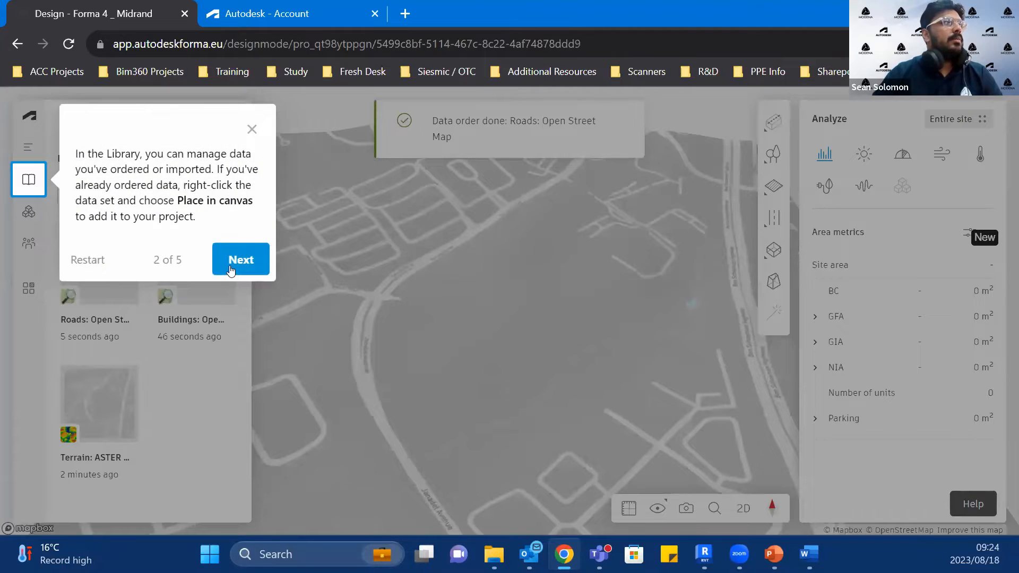
left_click(231, 271)
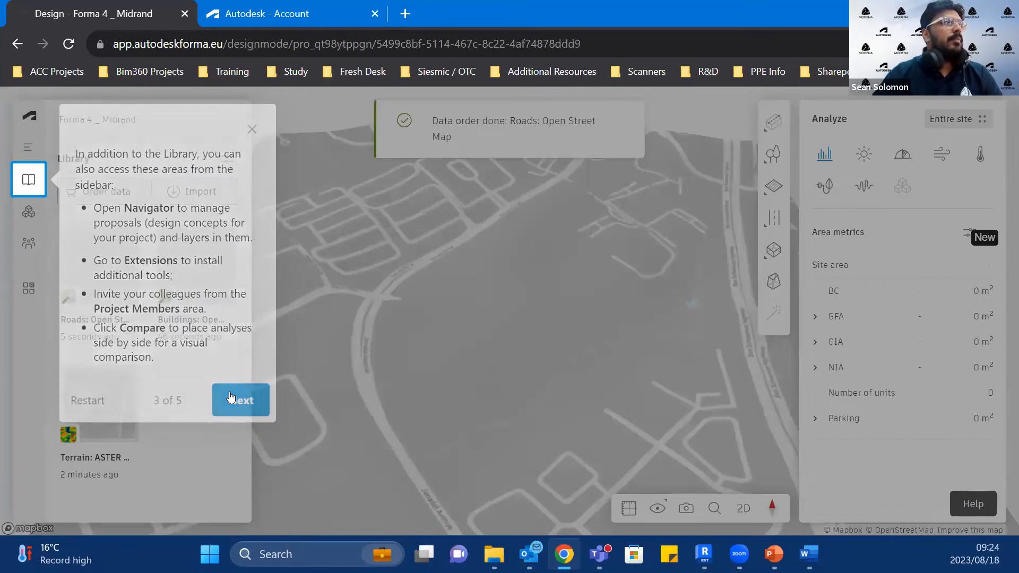
left_click(230, 399)
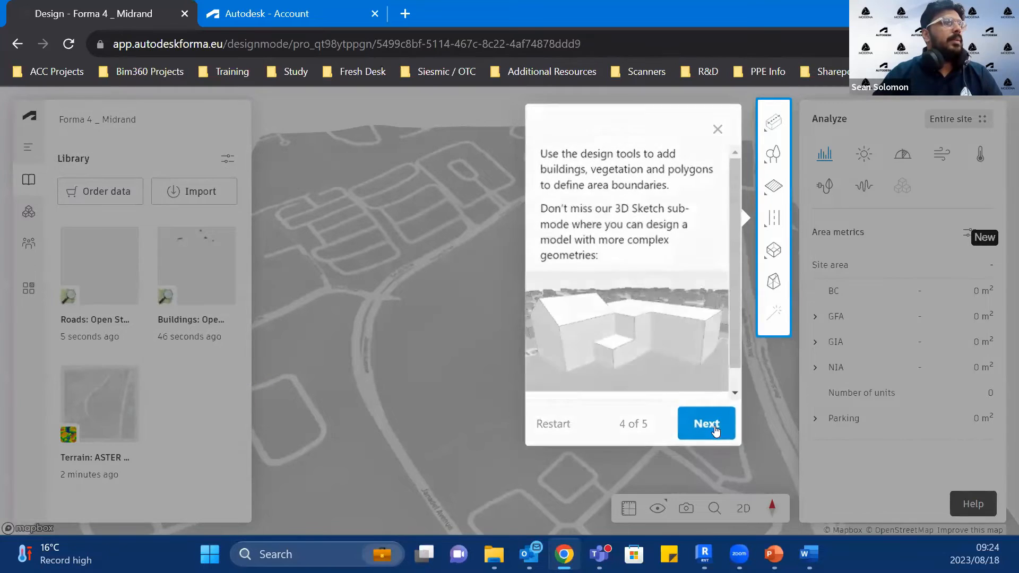
left_click(716, 429)
left_click(764, 463)
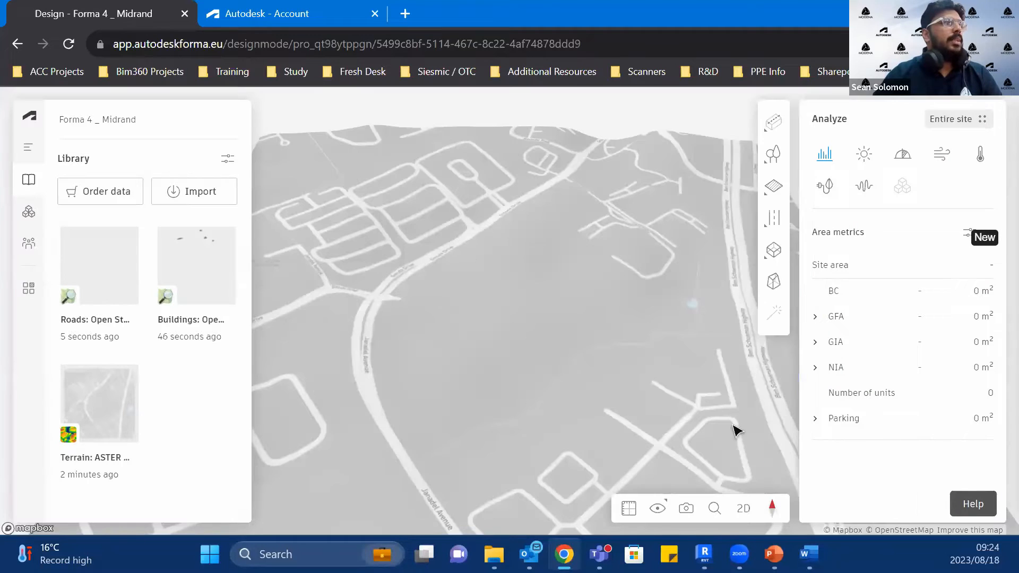
Step: Display the terrain with satellite imagery in the 3D view
scroll(520, 250, "down", 5)
right_click_drag(590, 373, 687, 350)
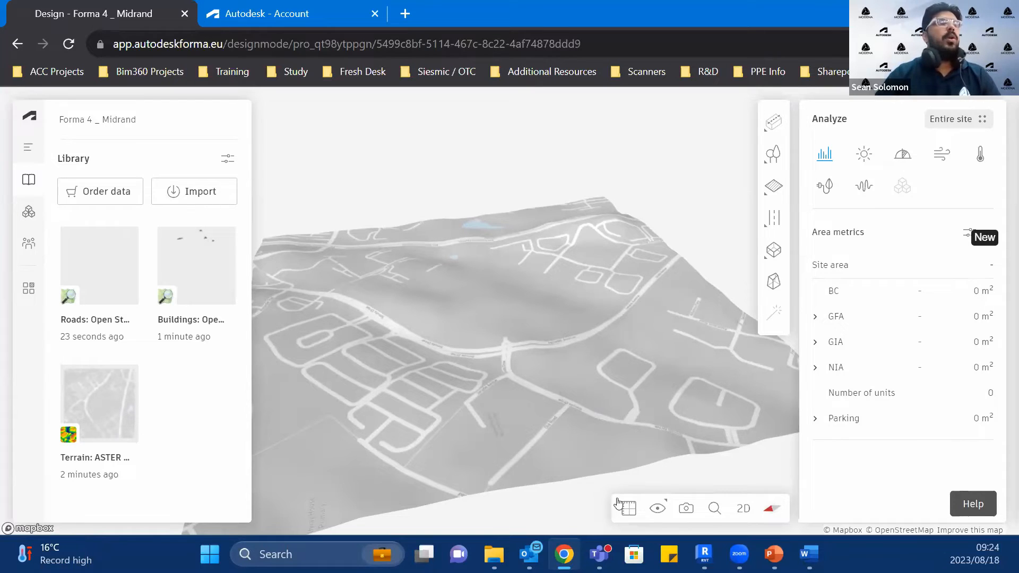
left_click(660, 508)
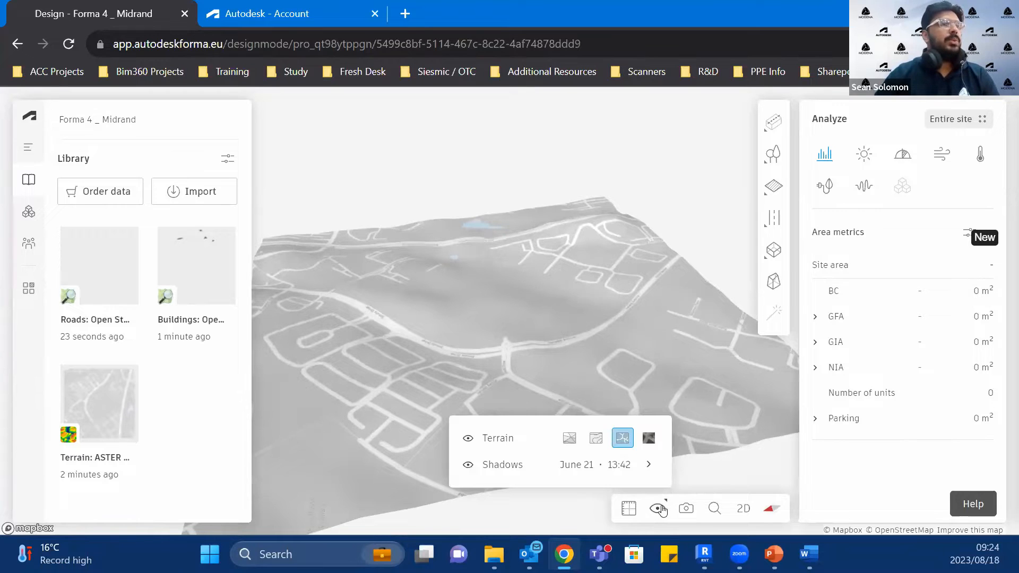
left_click(646, 443)
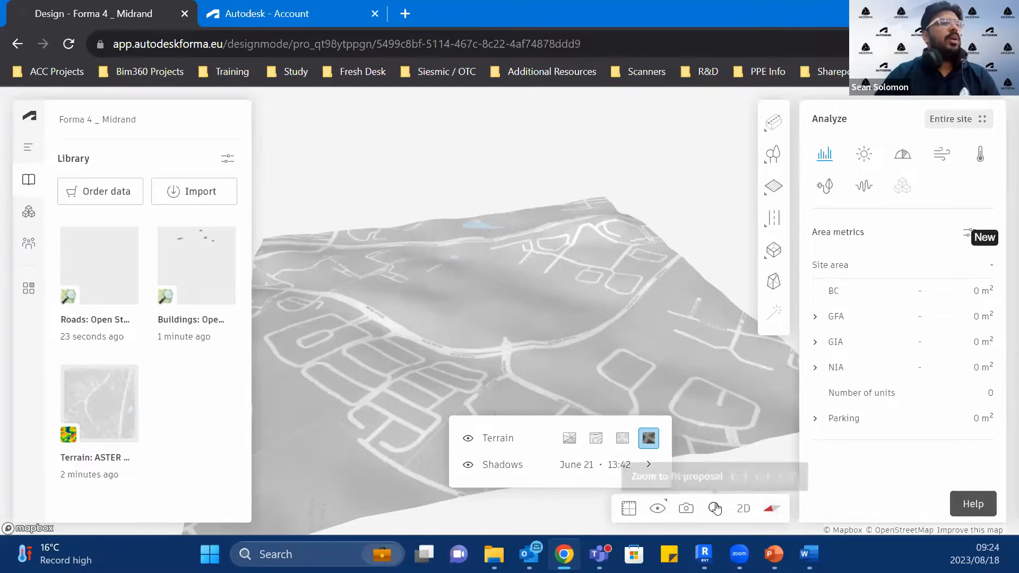
left_click(749, 510)
left_click(744, 509)
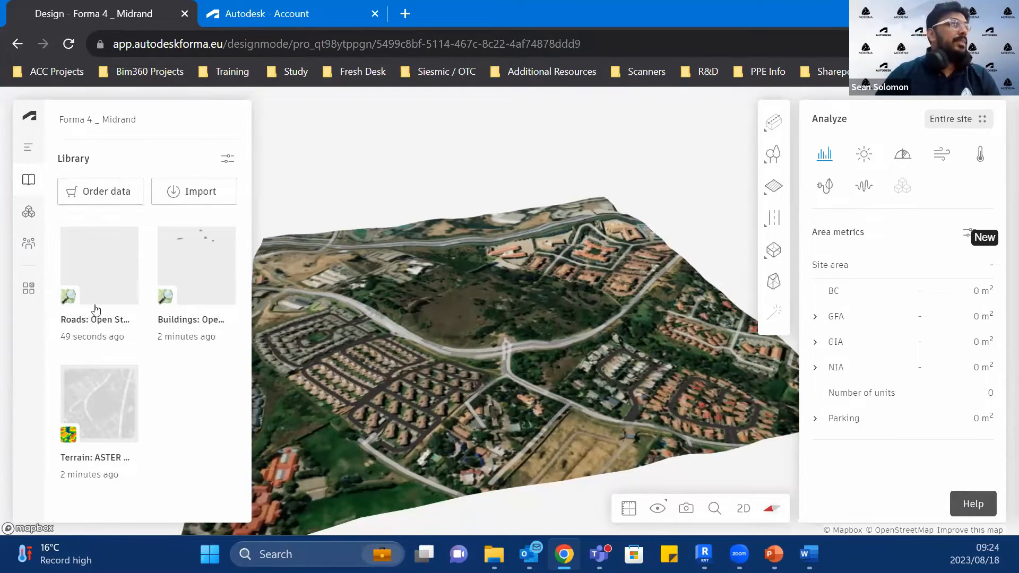
Step: Look over the proposals, the Library and the sun hours analysis, and return to the area metrics
left_click(27, 144)
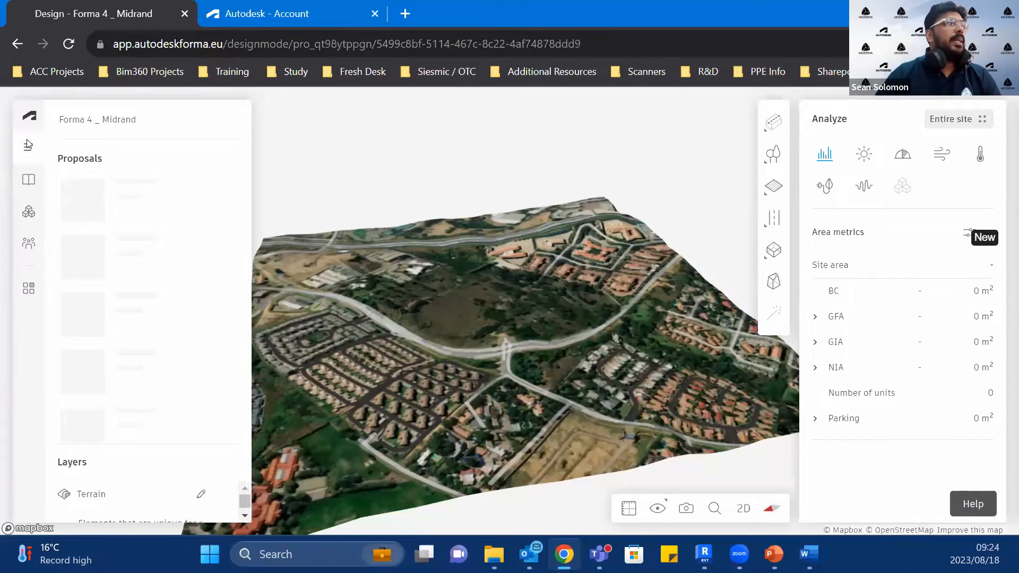
left_click(28, 181)
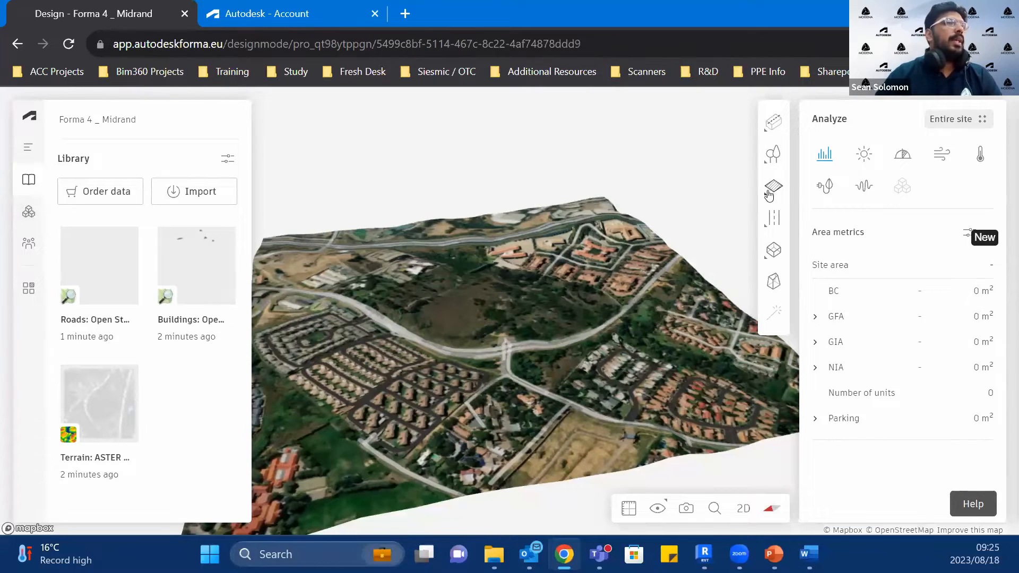
mouse_move(773, 127)
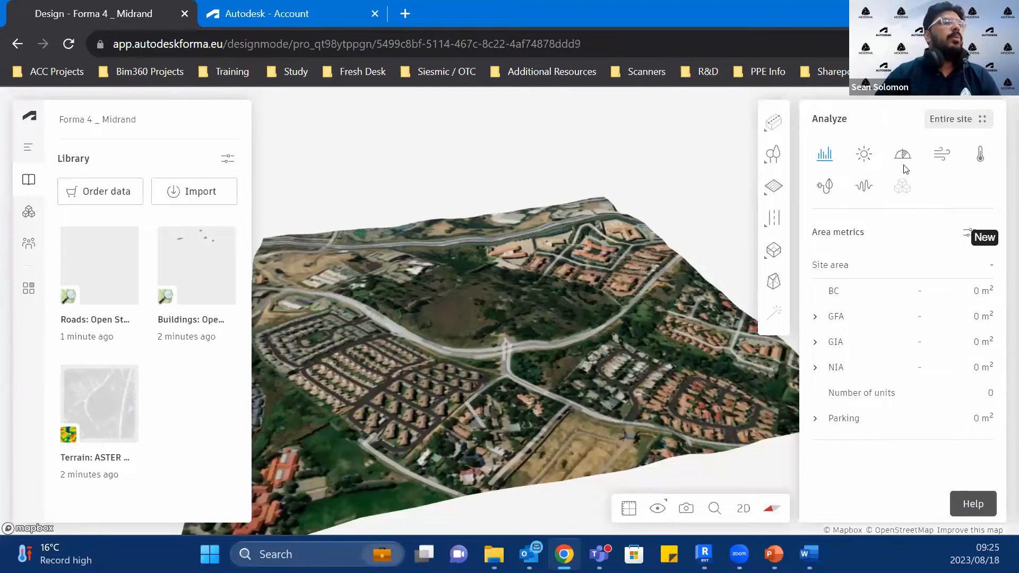
left_click(864, 154)
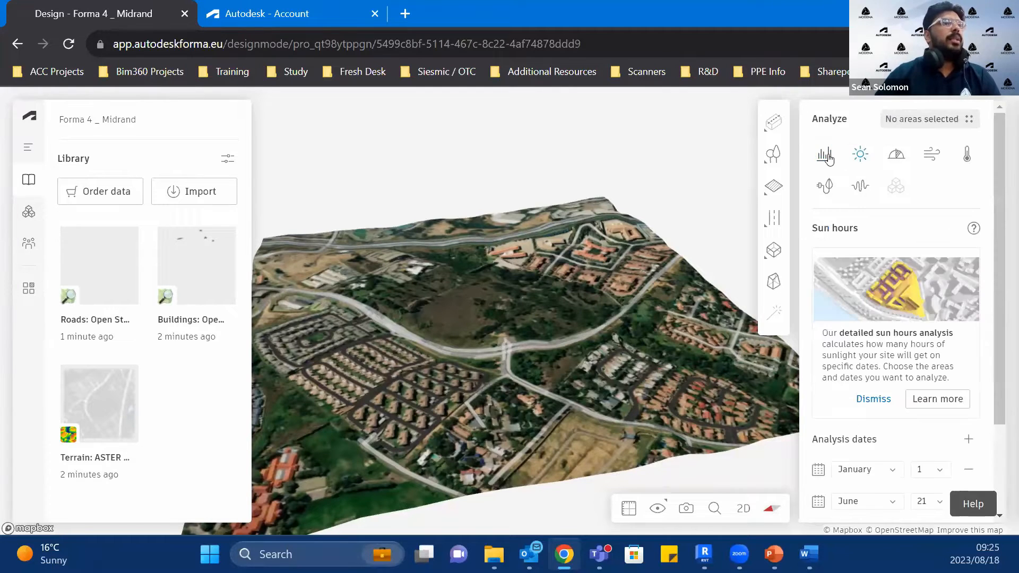
left_click(827, 155)
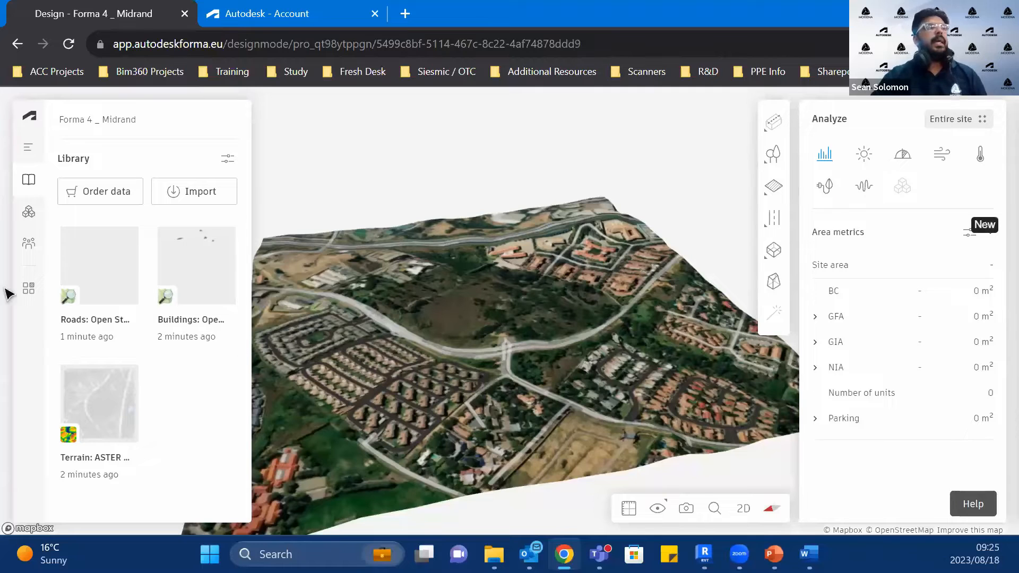
scroll(526, 407, "down", 3)
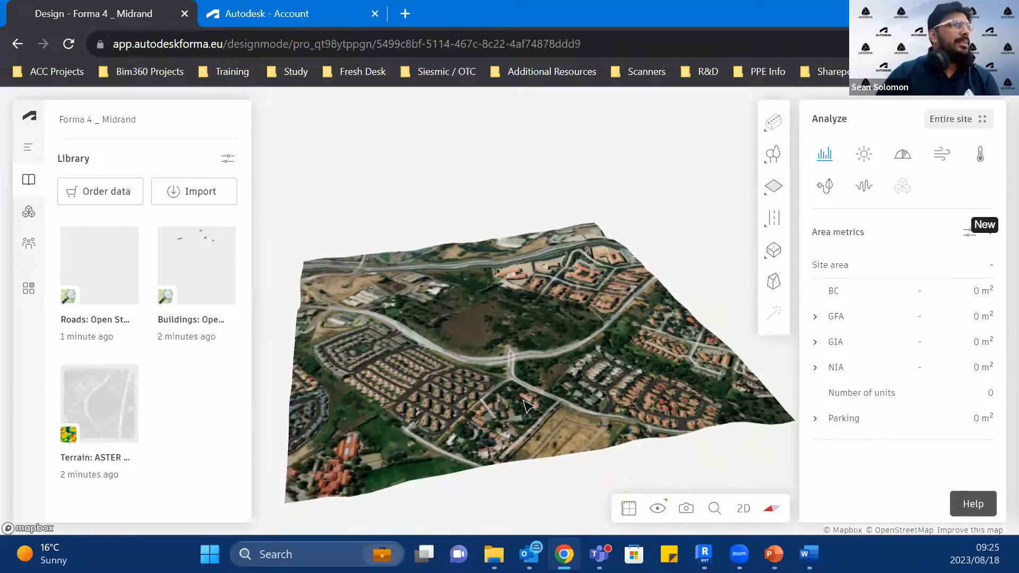
middle_click_drag(482, 383, 411, 305)
right_click_drag(429, 415, 685, 365)
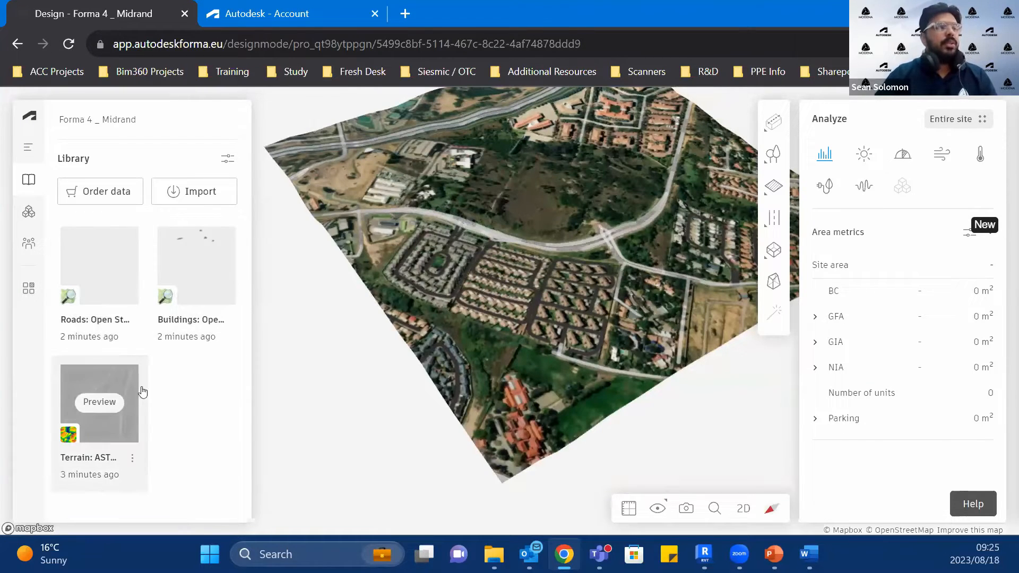
left_click(203, 267)
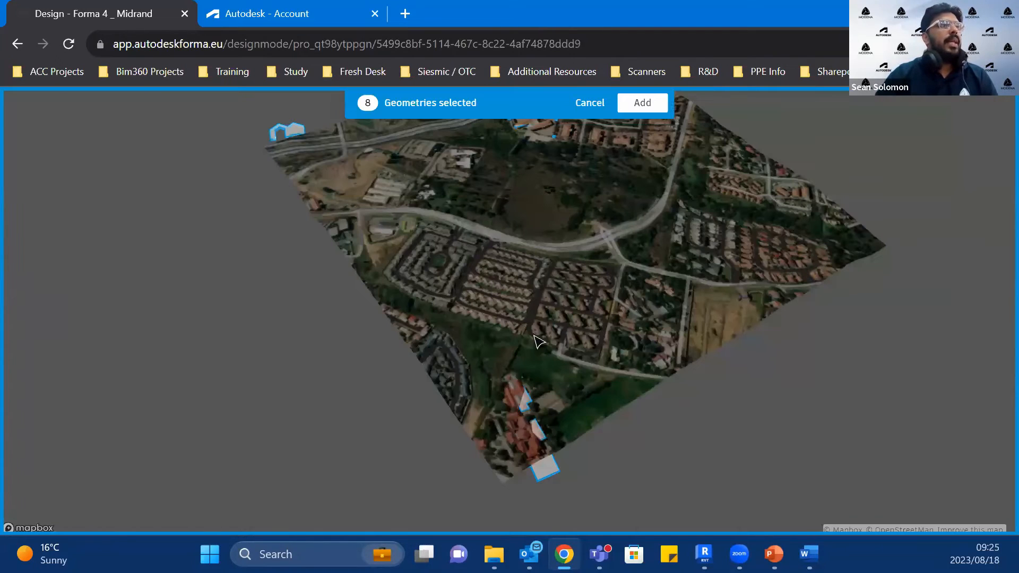
right_click_drag(536, 340, 479, 410)
left_click(564, 292)
scroll(484, 417, "up", 5)
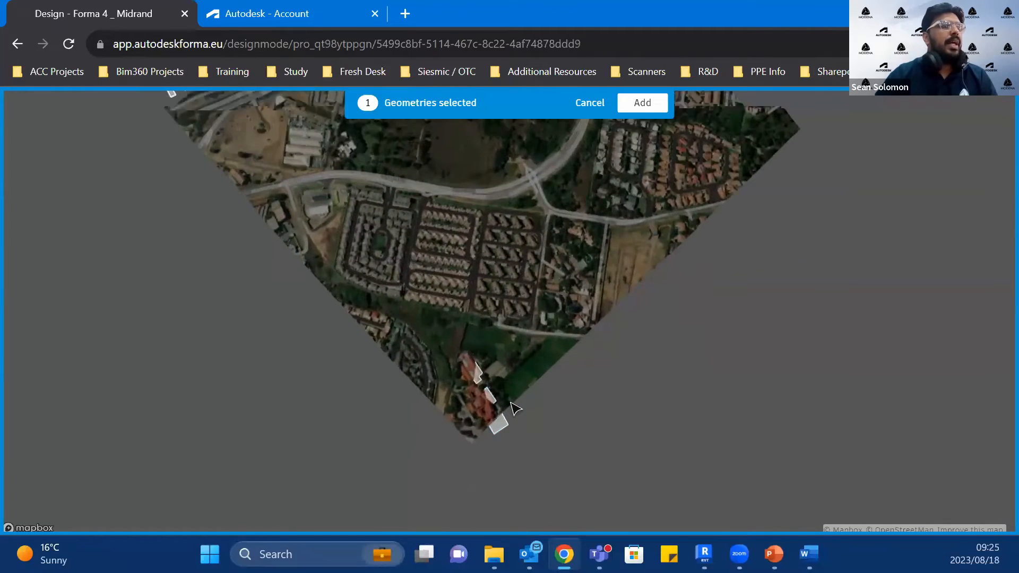
scroll(505, 436, "down", 5)
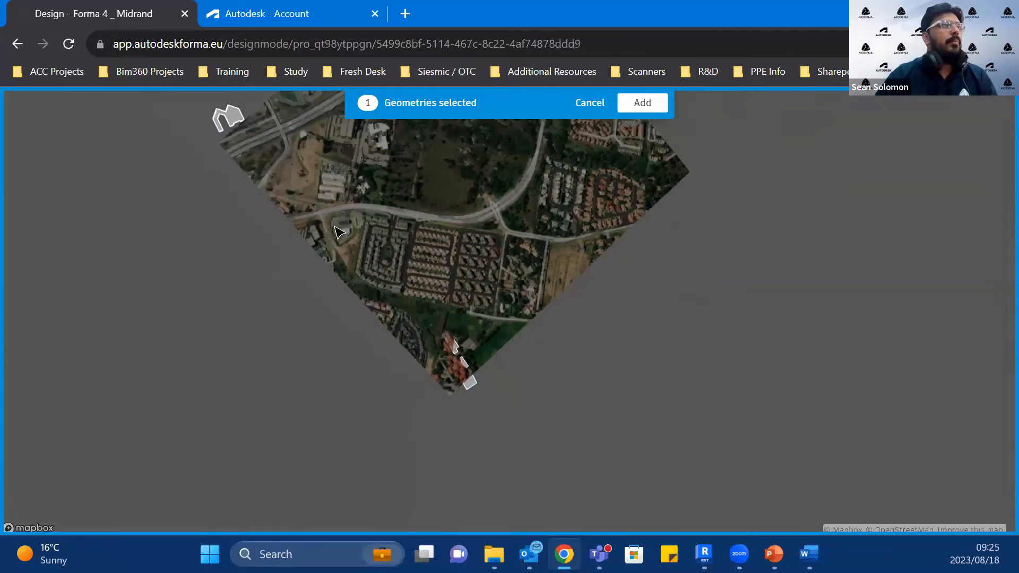
left_click_drag(423, 332, 410, 528)
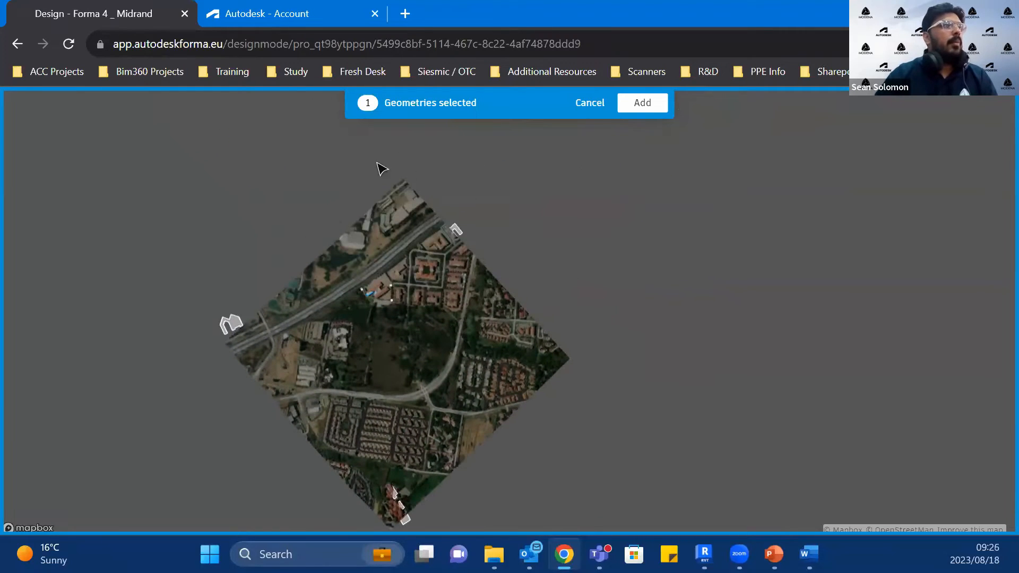
scroll(444, 255, "up", 1)
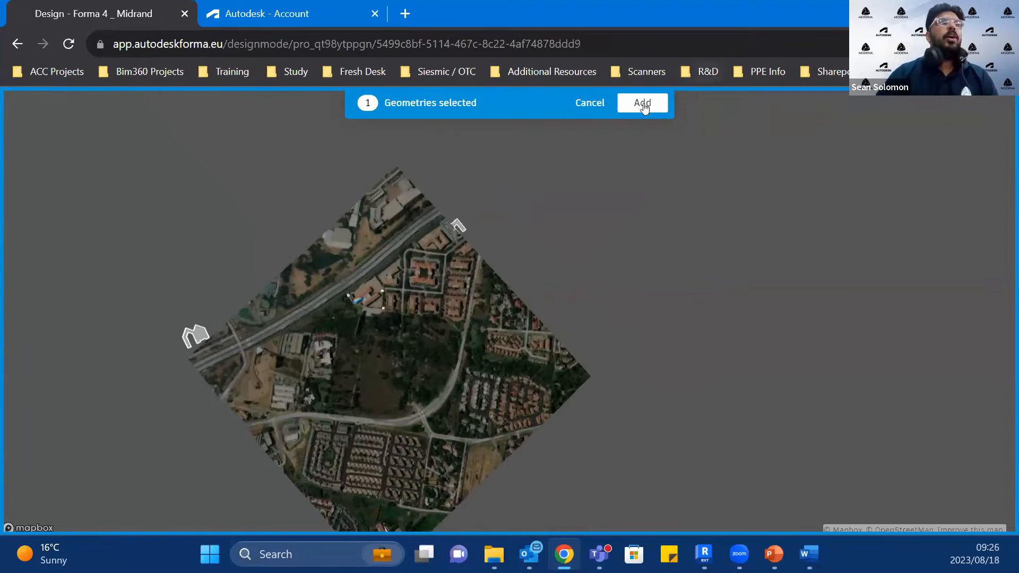
left_click(601, 104)
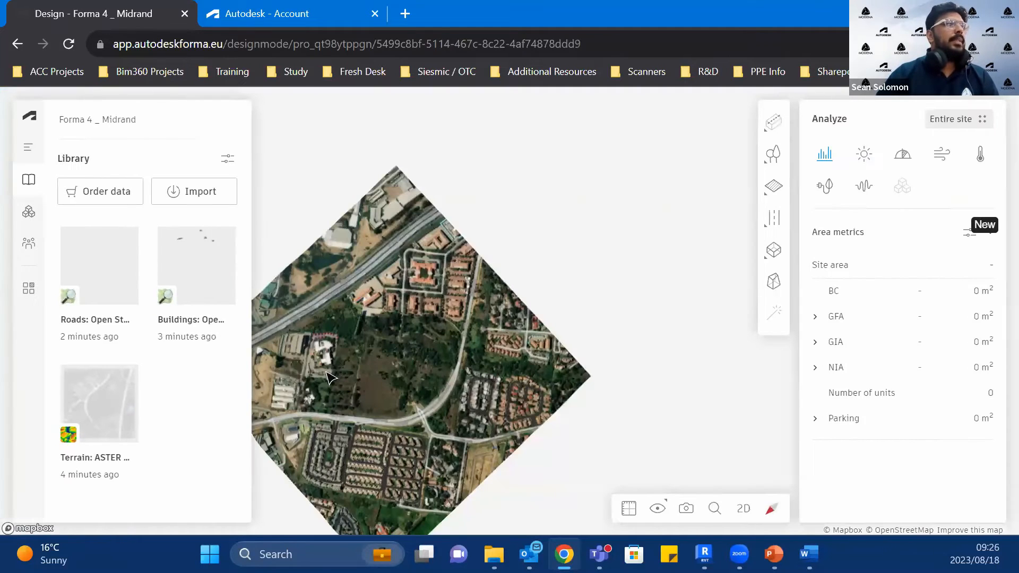
Step: Place all the Open Street Map road geometries from the Library on the site terrain
left_click(99, 264)
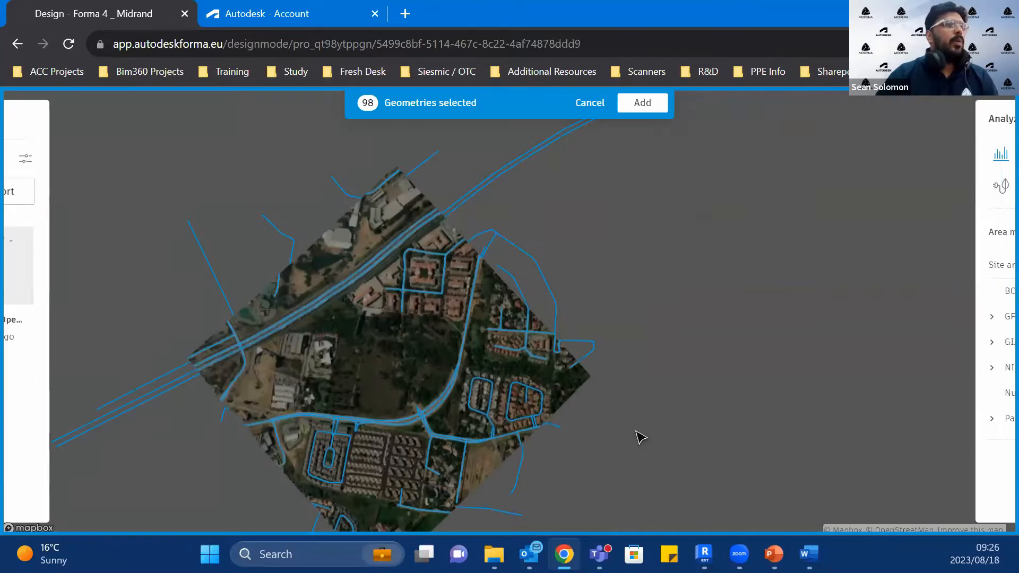
right_click_drag(632, 467, 627, 376)
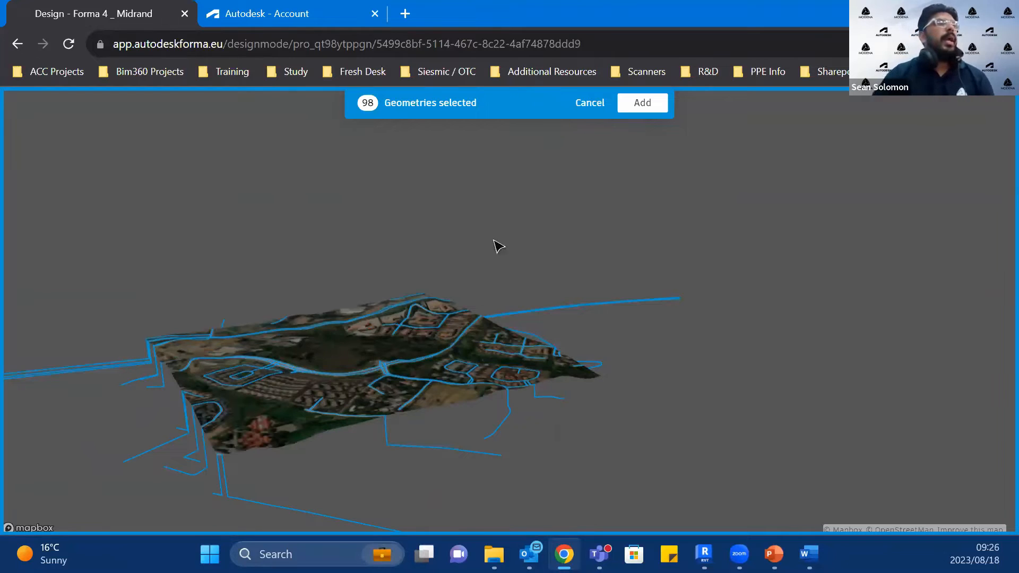
left_click(638, 101)
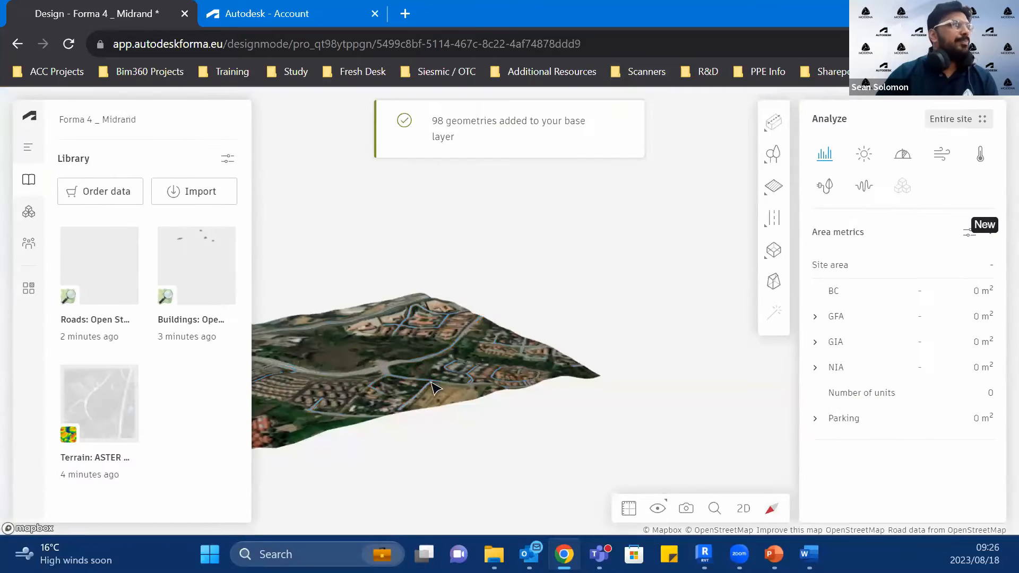
right_click_drag(639, 392, 774, 424)
scroll(587, 433, "up", 3)
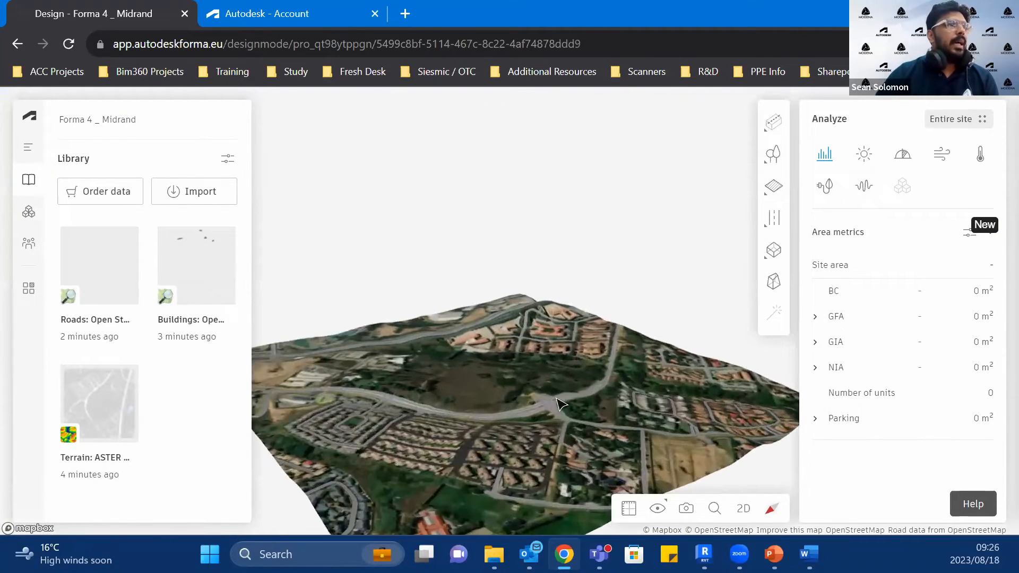
Step: Load the file Forma - 3D View - {3D}.obj into the Library's import
scroll(459, 447, "up", 3)
scroll(510, 382, "up", 5)
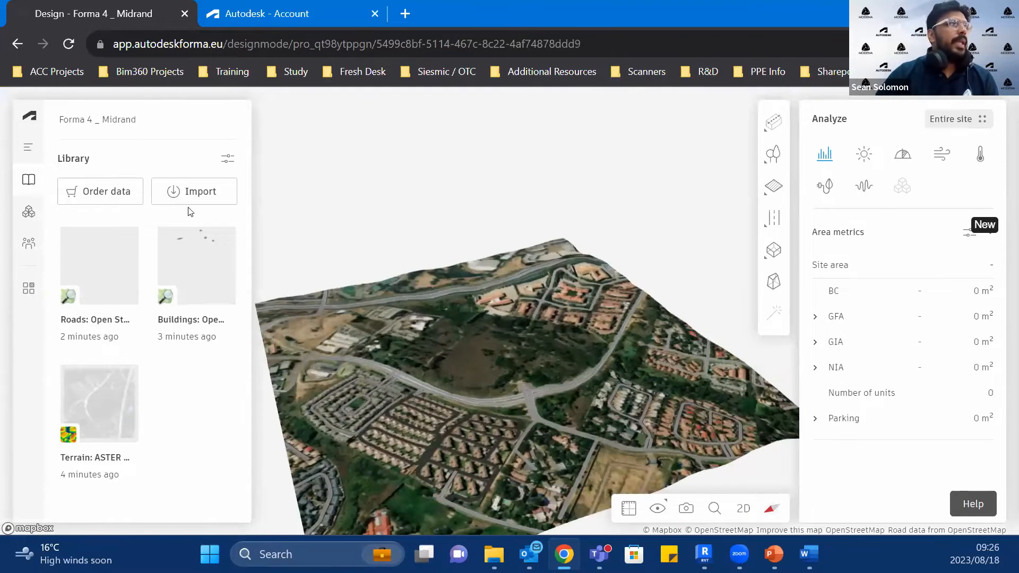
left_click(195, 192)
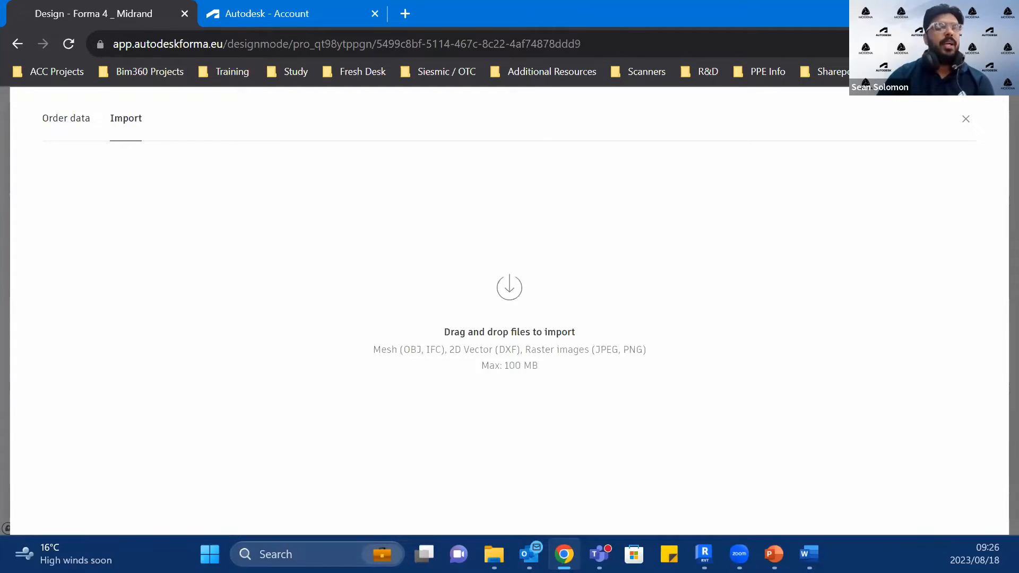
key("alt+Tab")
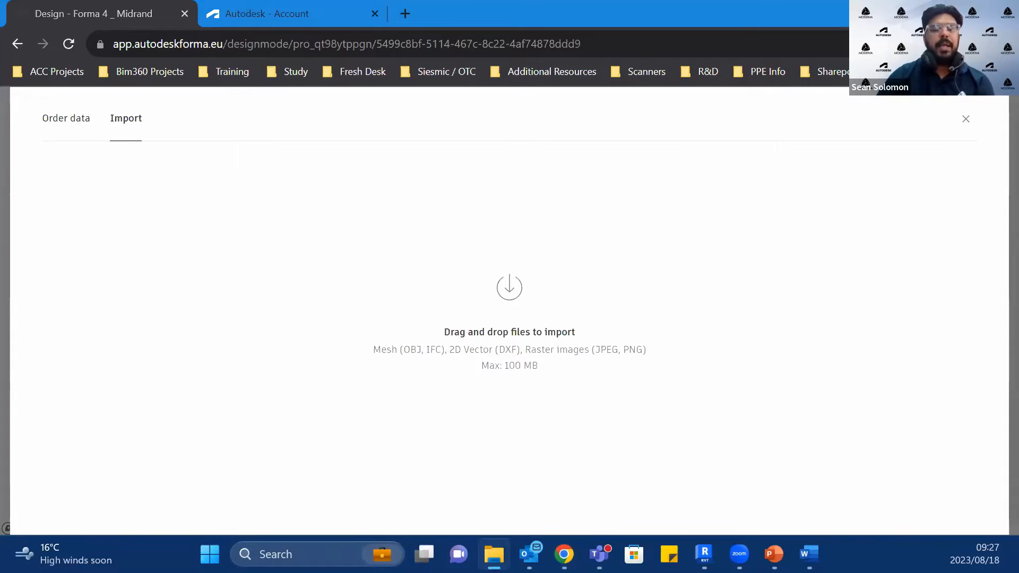
left_click_drag(841, 228, 526, 319)
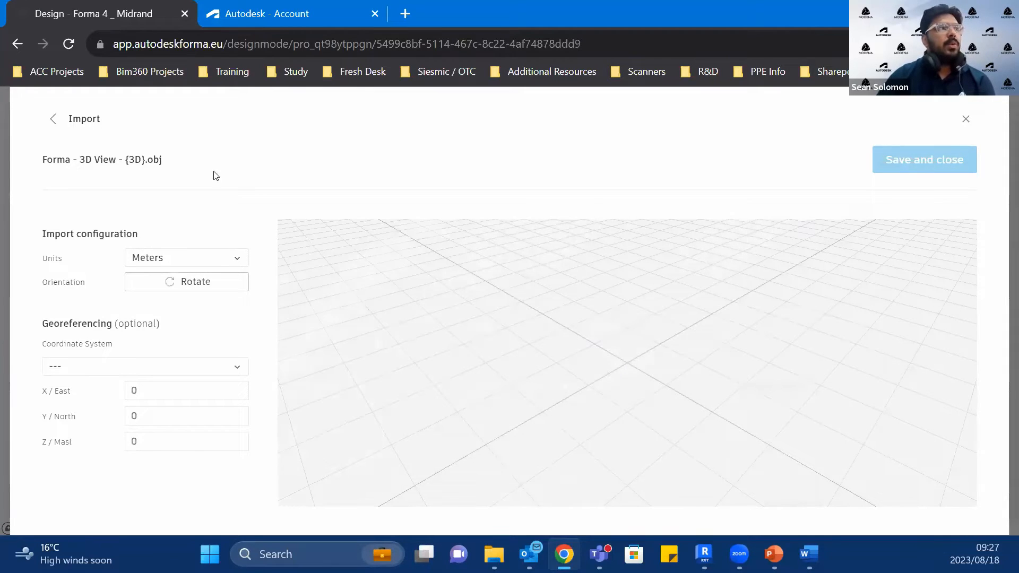
Step: Set the import units to Millimeters, rotate the model's orientation to lie flat on the grid, and save the import
left_click(219, 259)
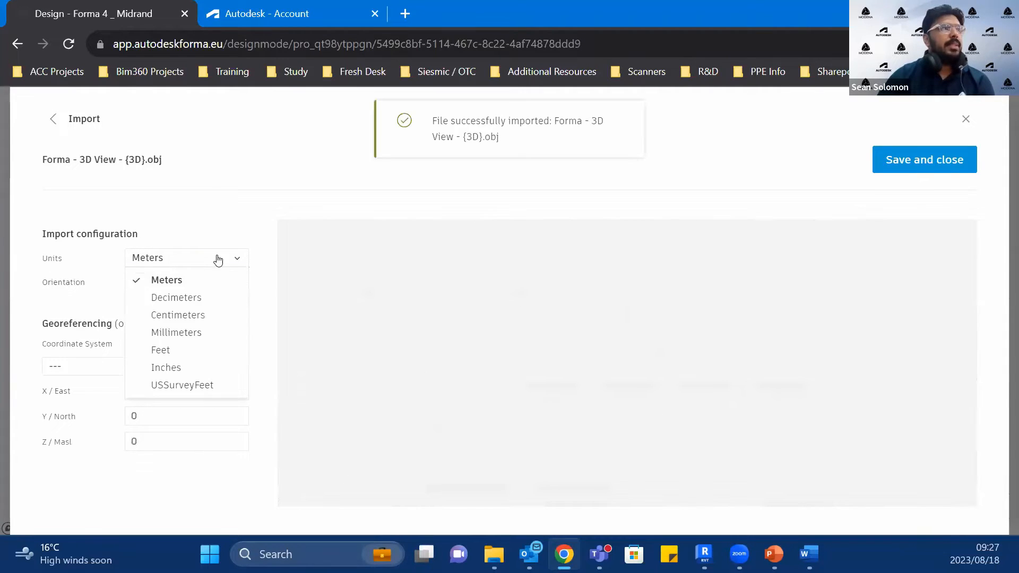
left_click(195, 332)
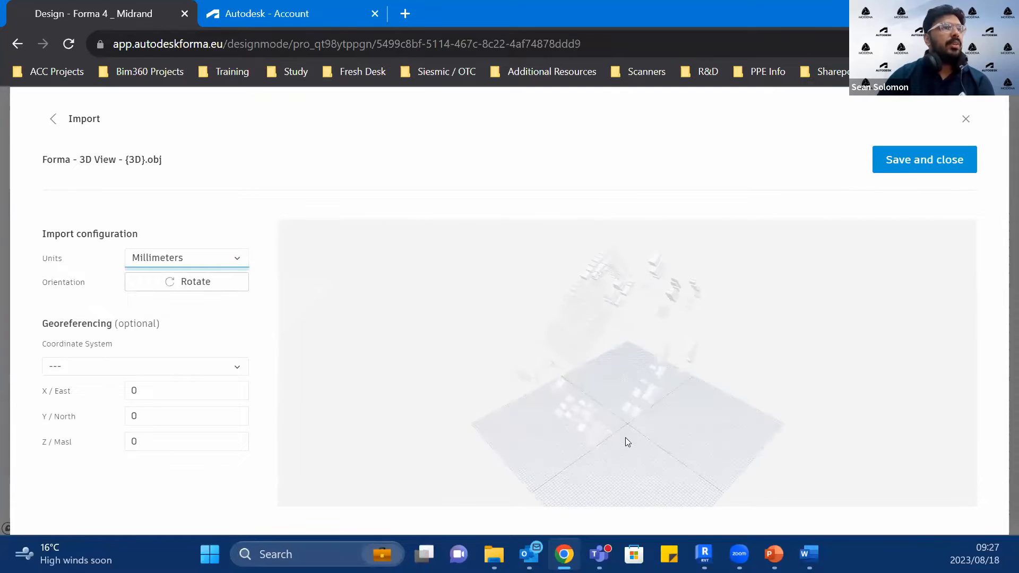
left_click(179, 290)
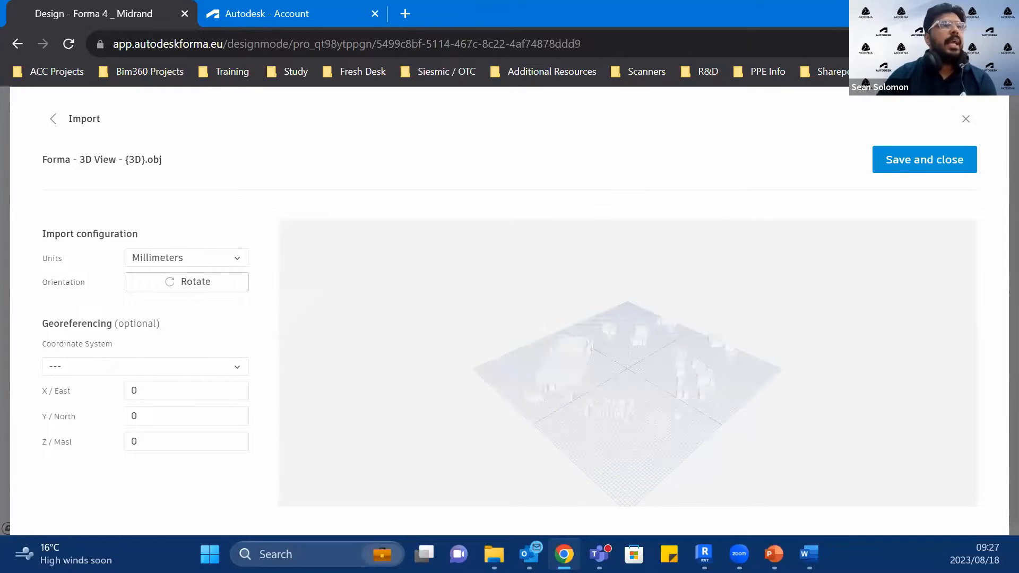
left_click(934, 167)
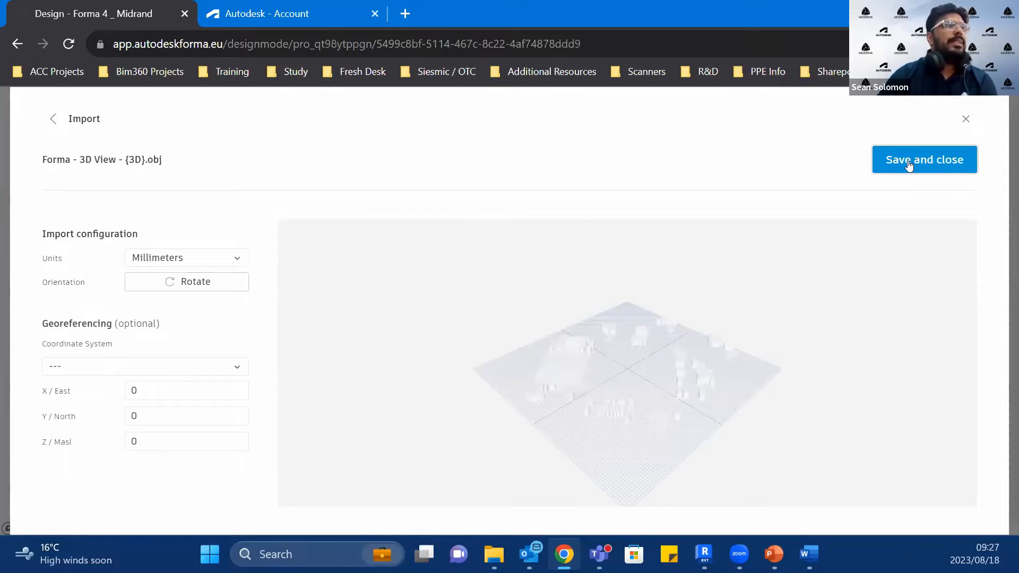
left_click(909, 166)
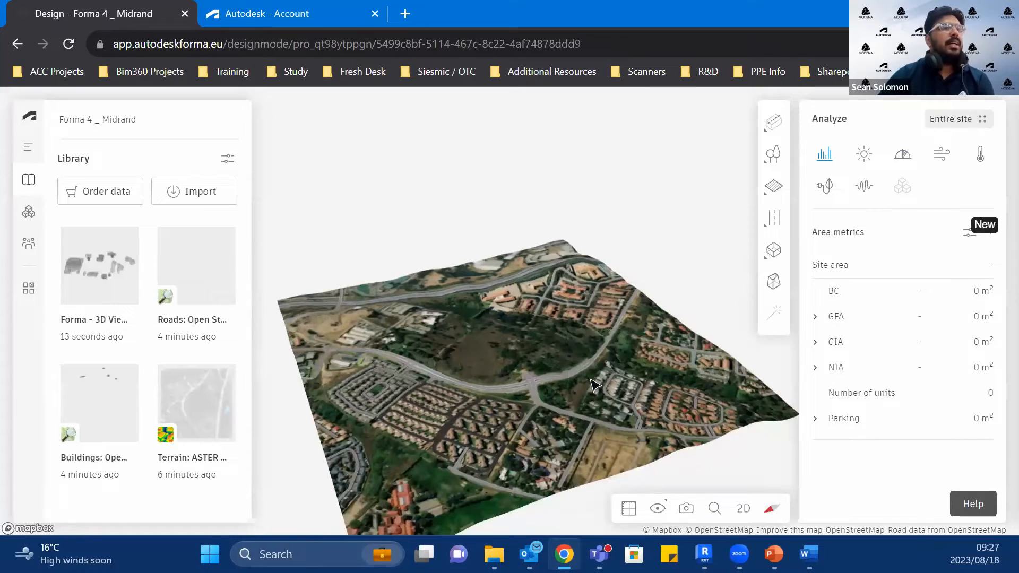
Step: Place the imported Forma - 3D View buildings from the Library on the site terrain
scroll(595, 387, "down", 1)
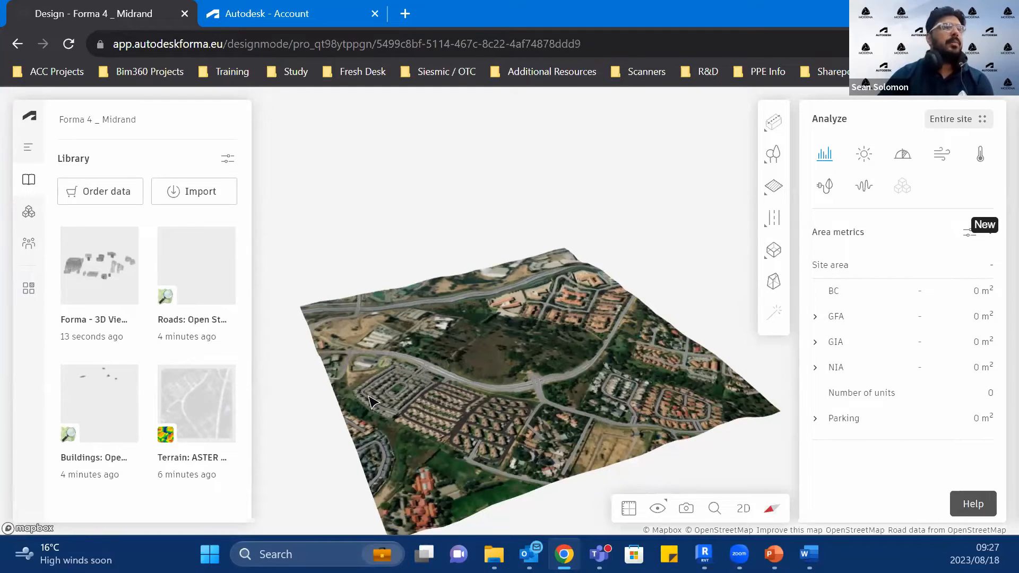
scroll(470, 389, "down", 1)
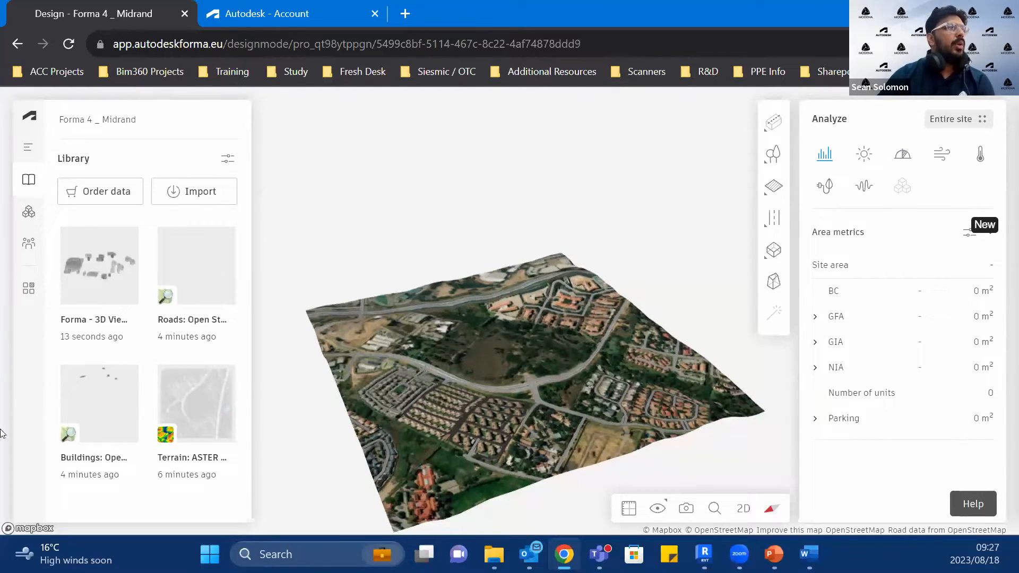
left_click(93, 302)
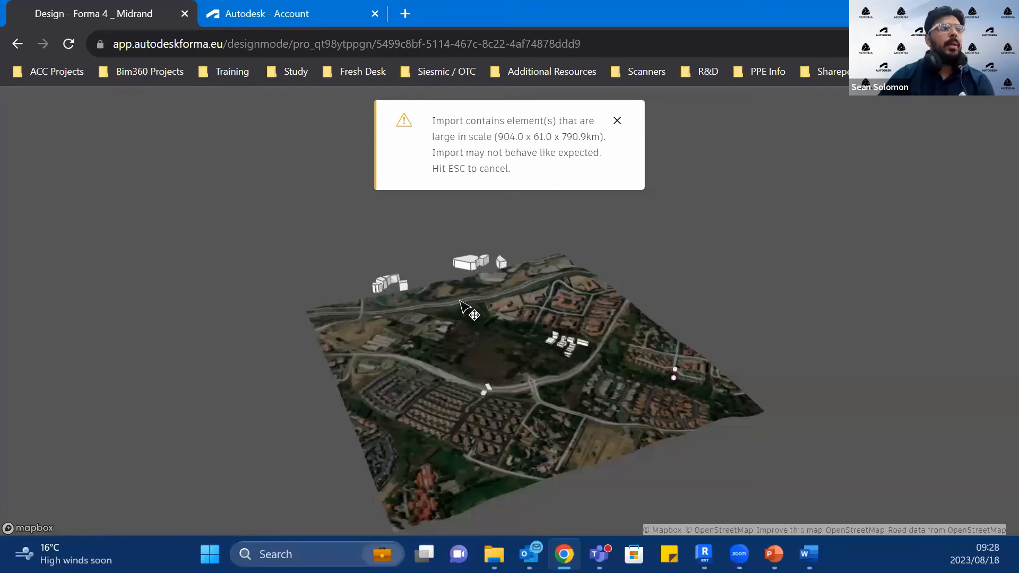
left_click(489, 322)
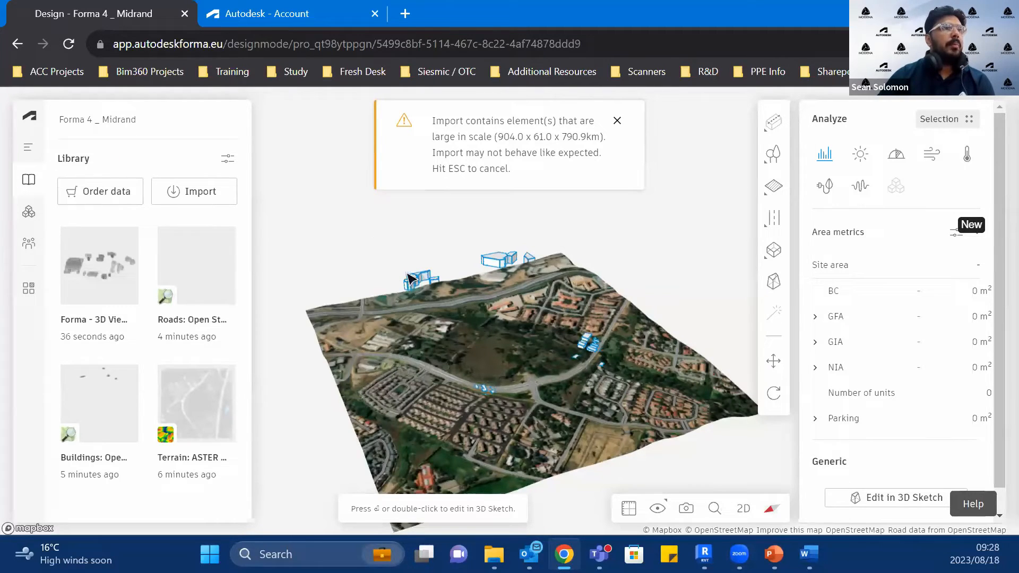
Step: Move the imported buildings vertically by about 53.8 m so they rise above the terrain
left_click(773, 363)
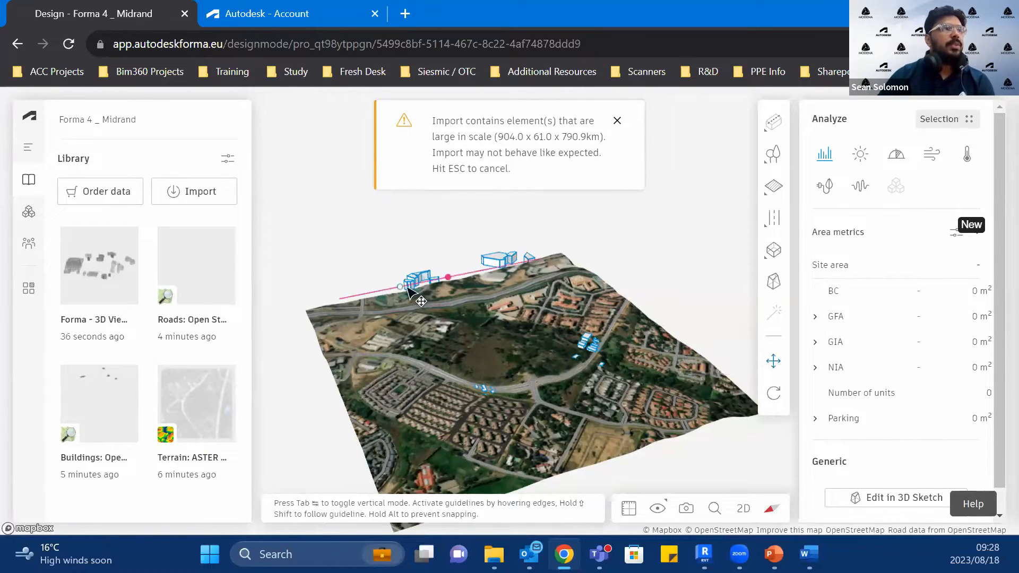
left_click(407, 261)
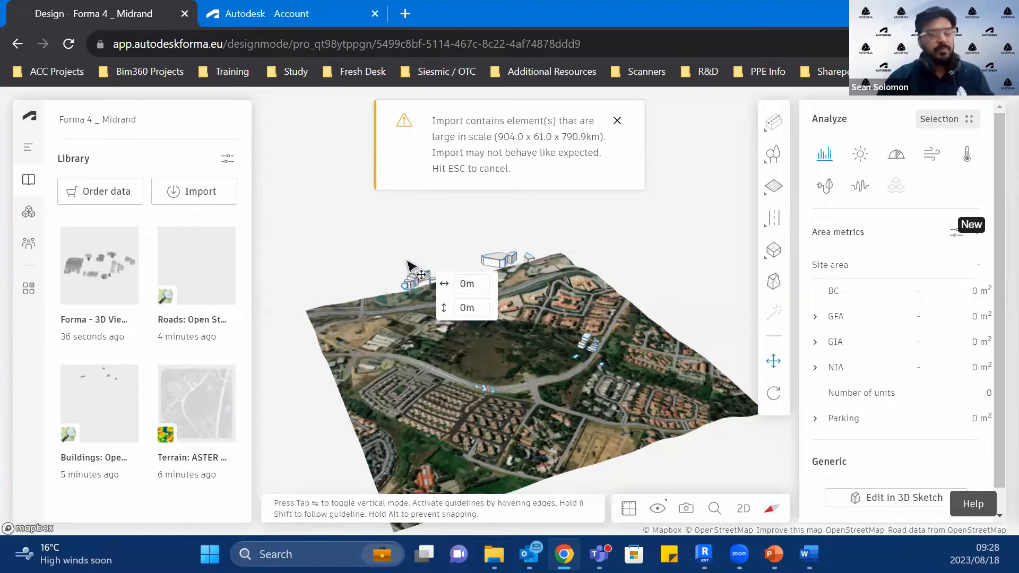
key("Tab")
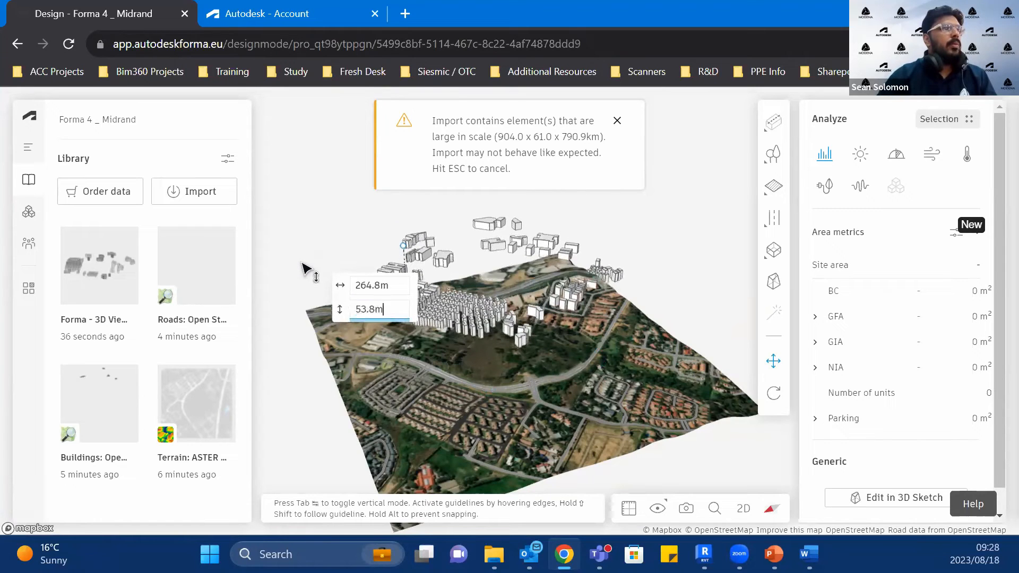
left_click(303, 264)
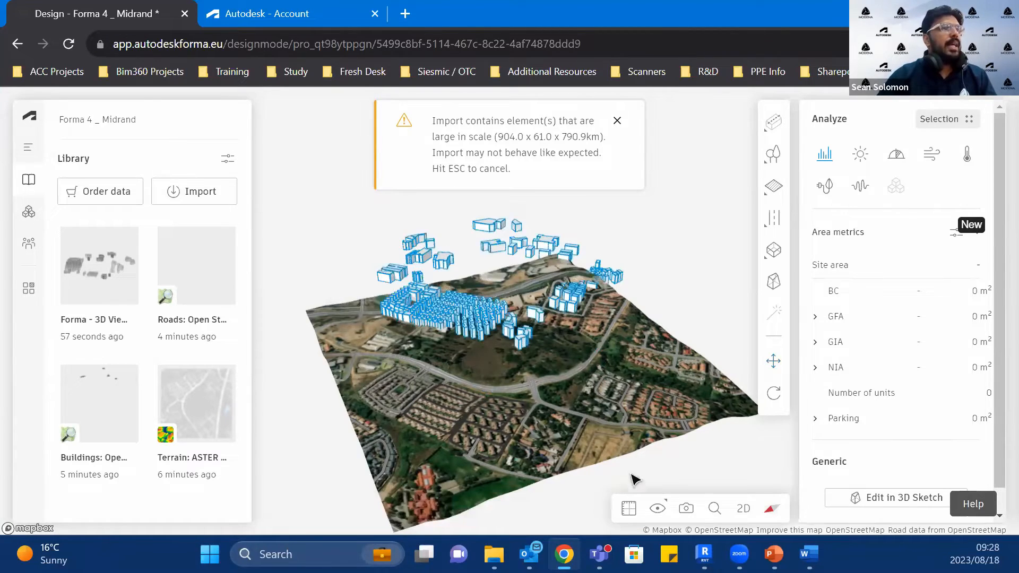
Step: In the 2D view, move the imported buildings about 449 m onto their footprints in the satellite image
left_click(743, 508)
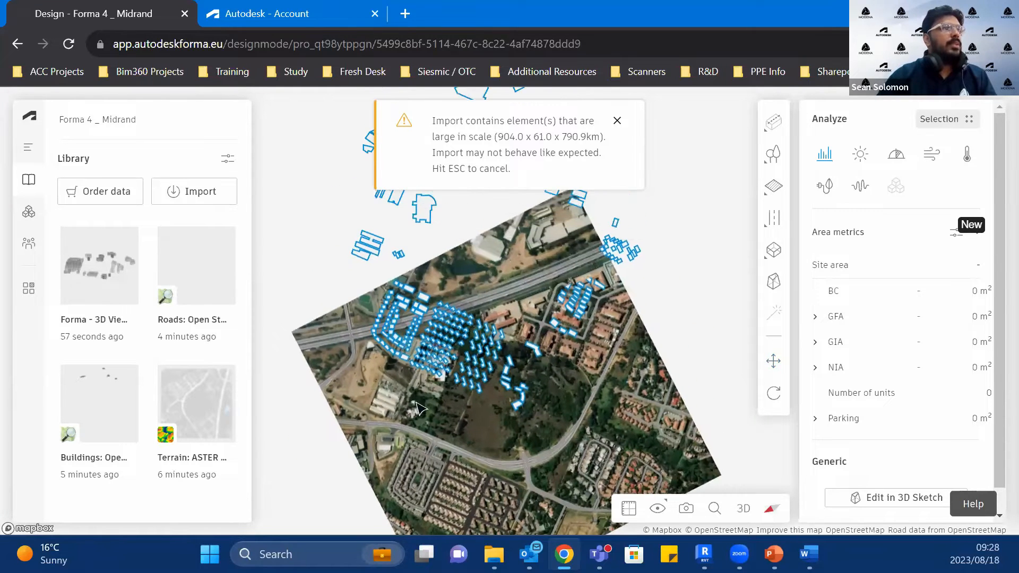
left_click(771, 361)
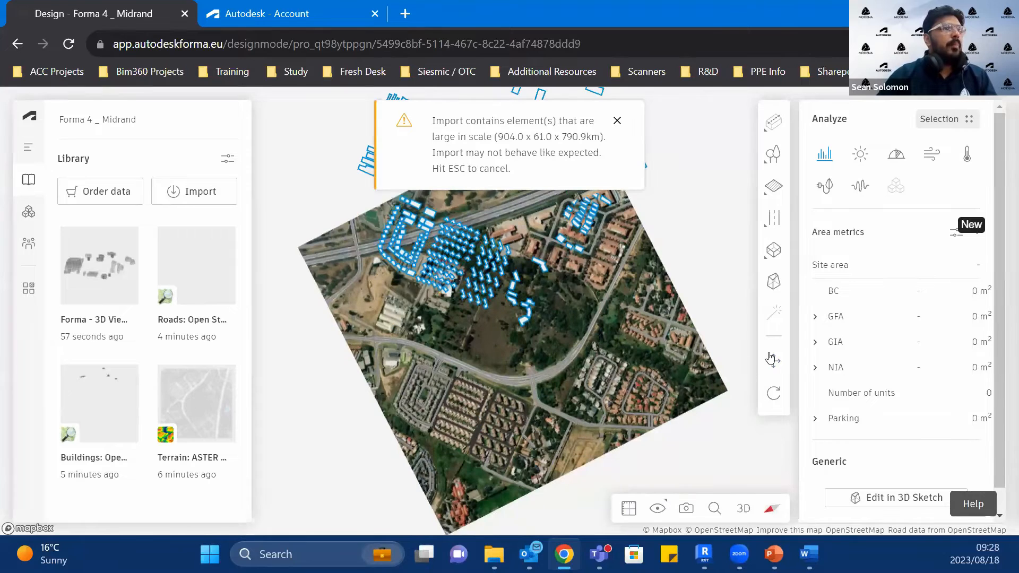
left_click(486, 289)
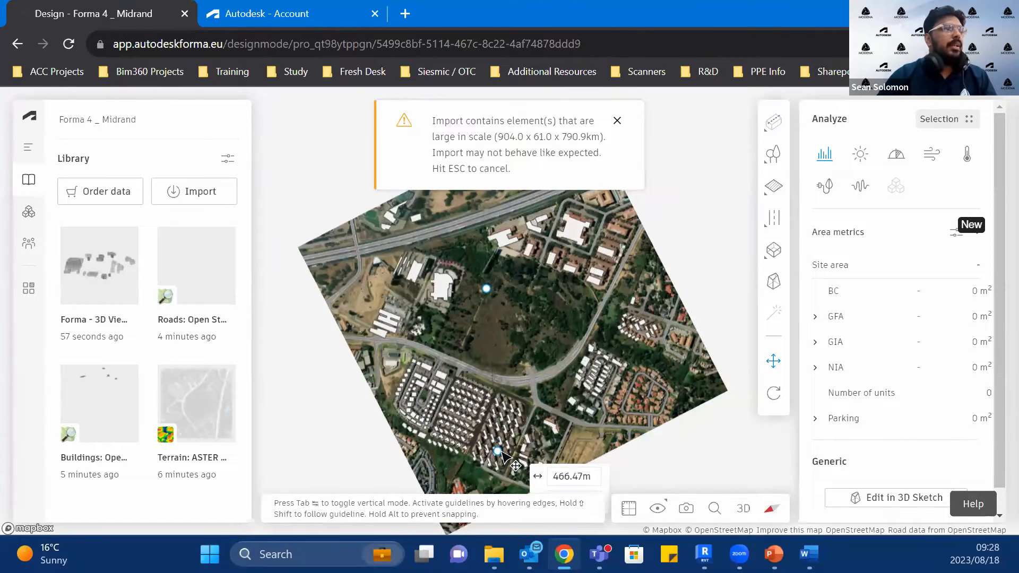
scroll(498, 450, "up", 5)
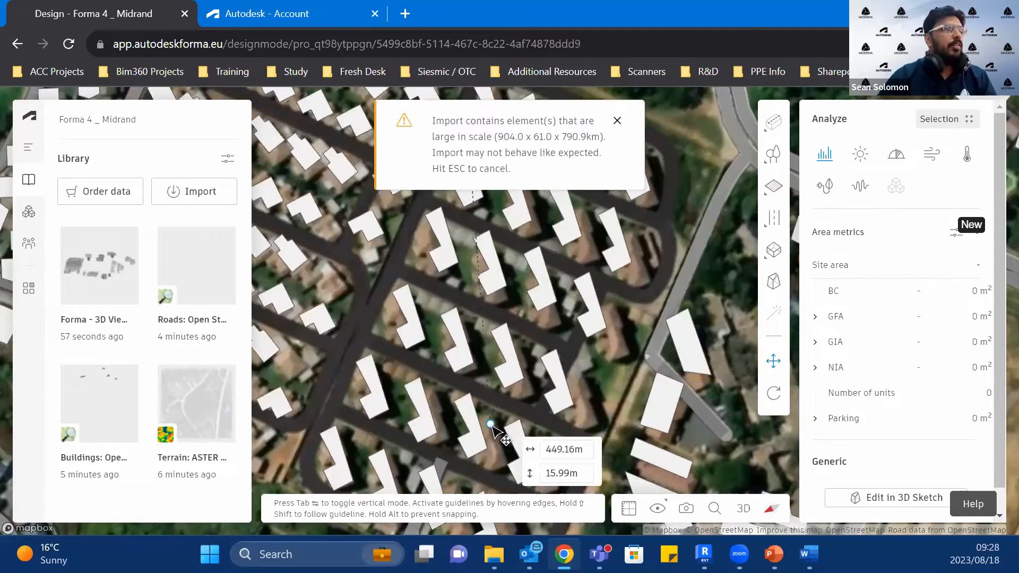
left_click(493, 427)
Step: Shift the buildings about 8.6 m horizontally to align them better with the satellite image, and return to the 3D view
scroll(485, 411, "down", 4)
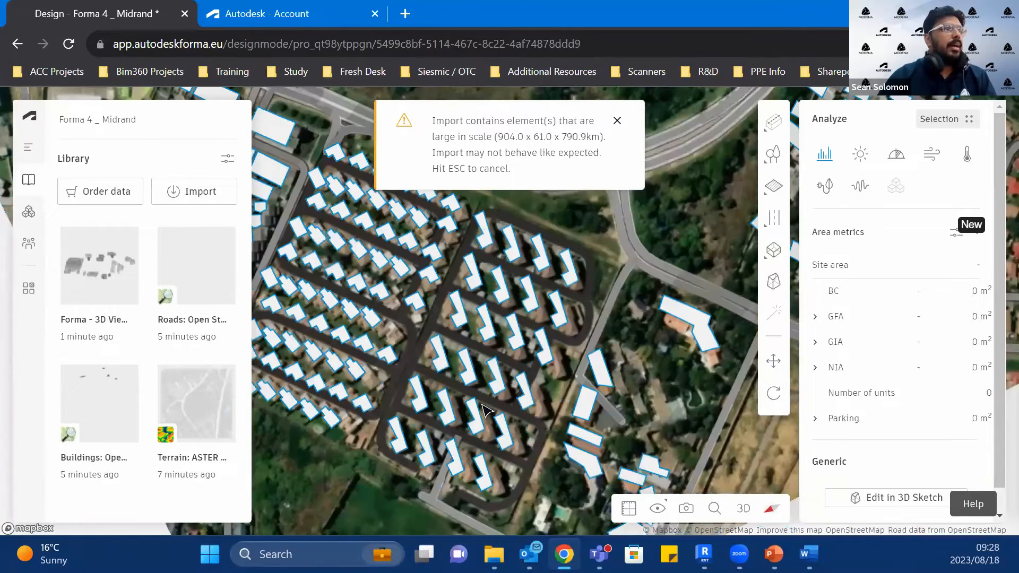
scroll(483, 406, "down", 4)
scroll(373, 202, "up", 6)
scroll(567, 358, "down", 2)
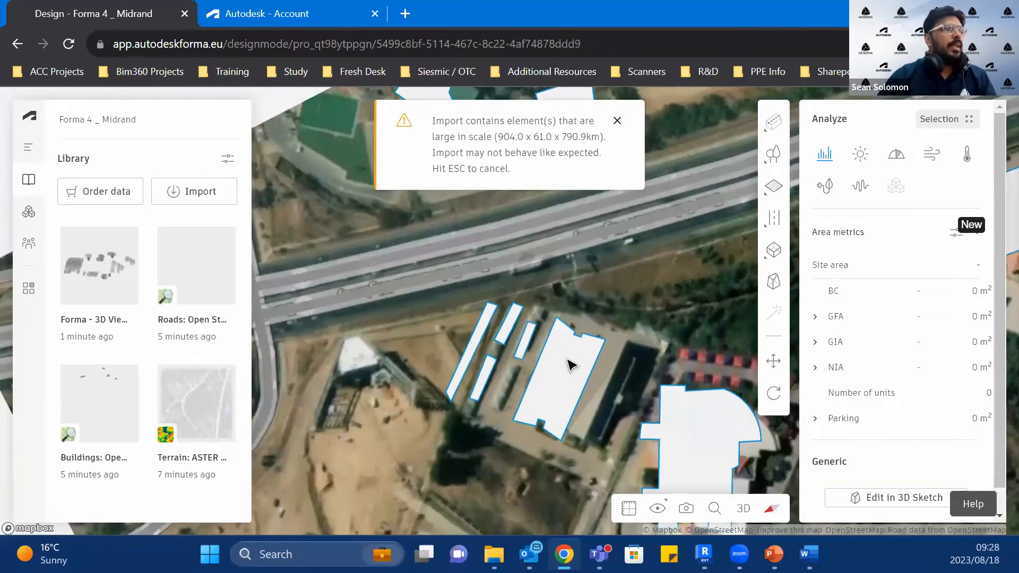
middle_click_drag(465, 284, 409, 238)
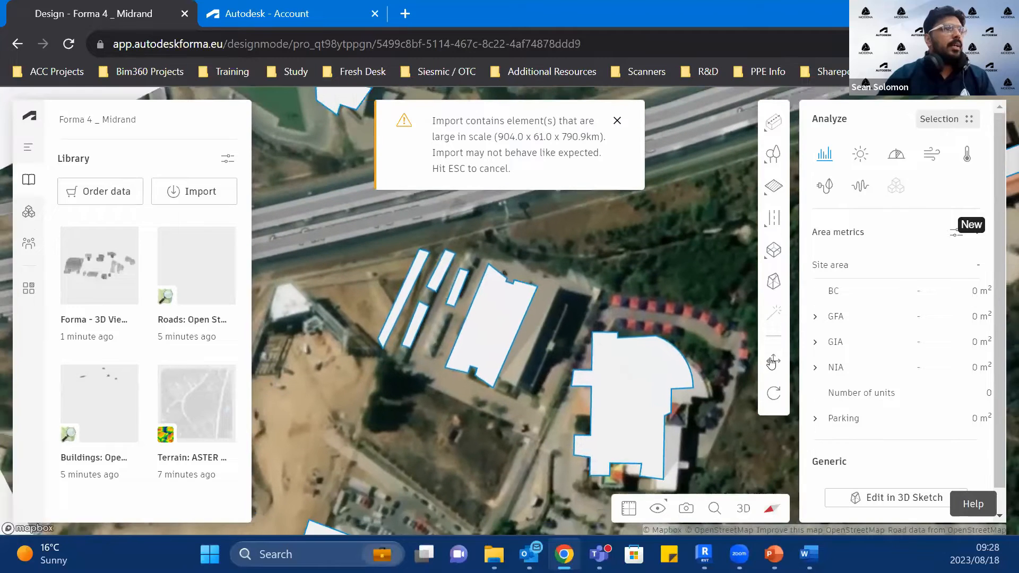
left_click(625, 409)
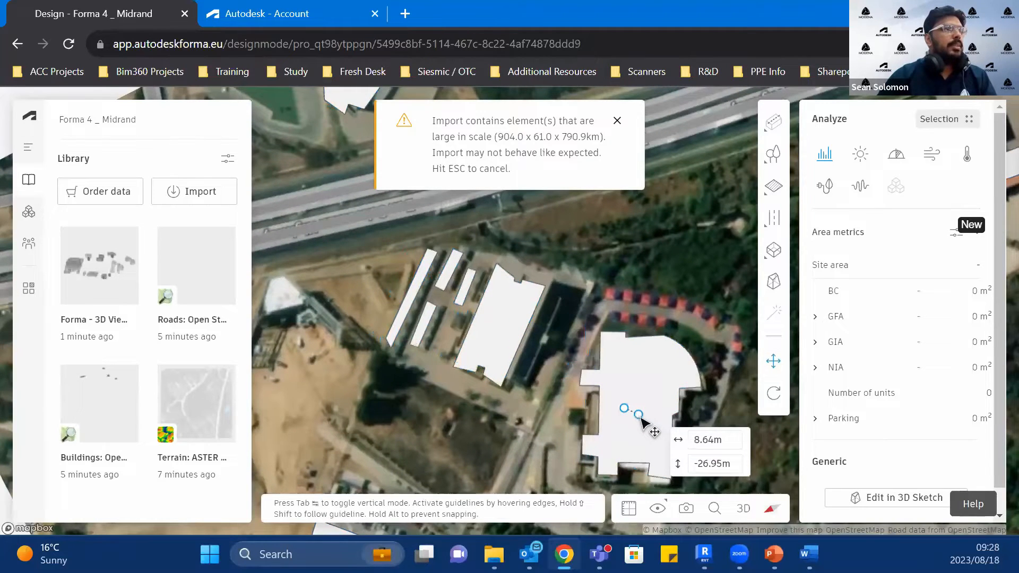
left_click(641, 416)
scroll(561, 405, "down", 5)
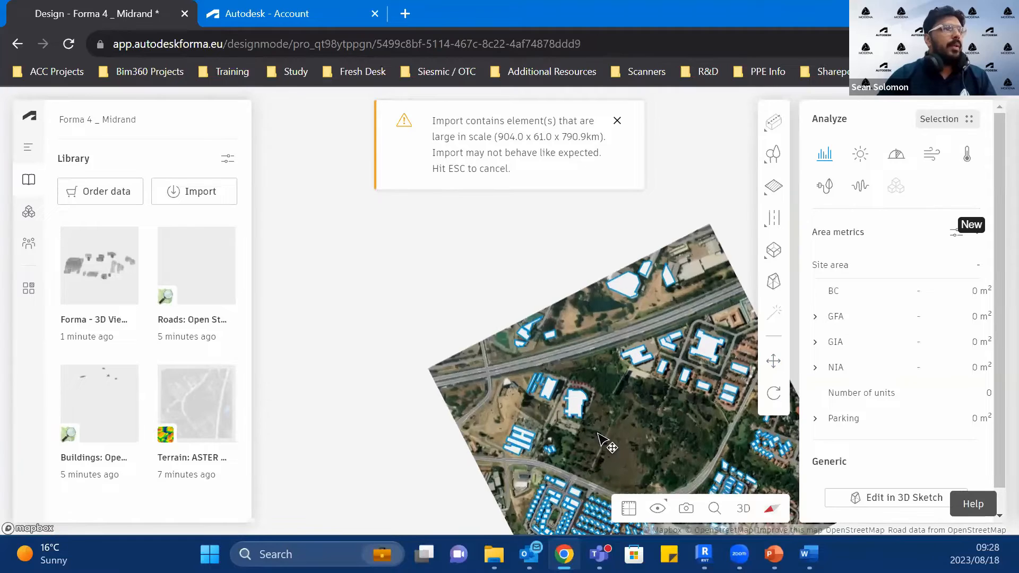
left_click(742, 509)
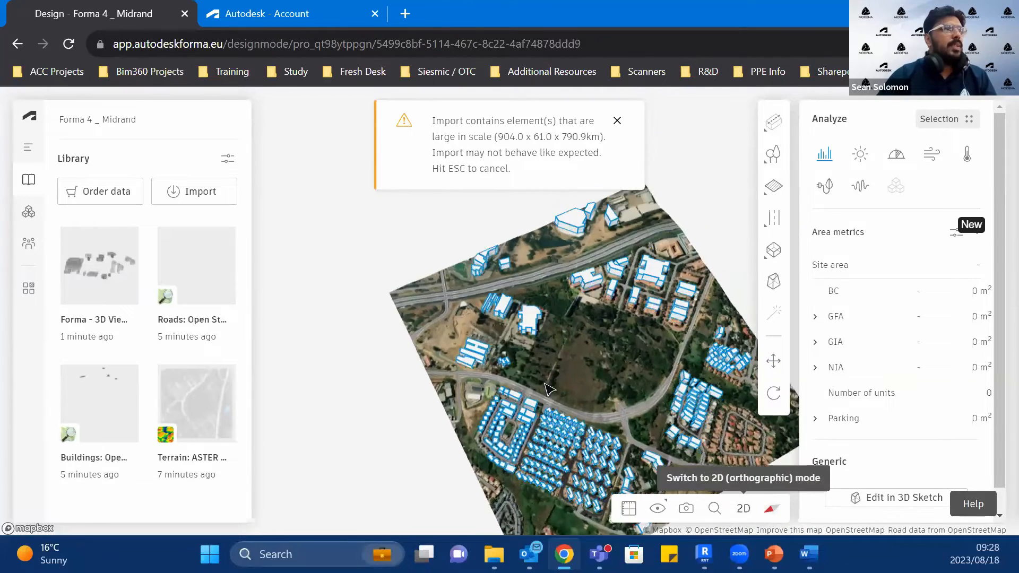
right_click_drag(521, 381, 574, 426)
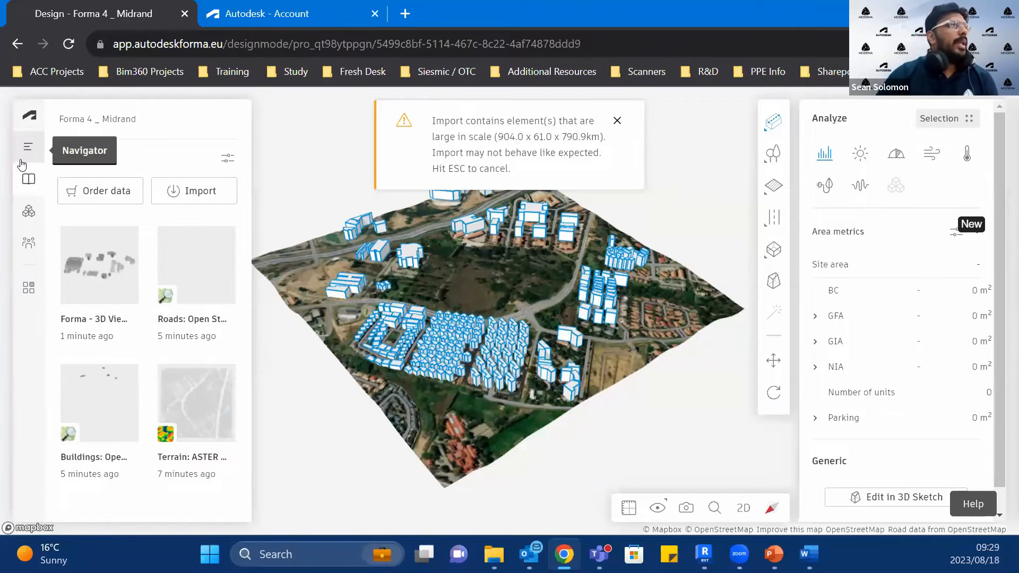
Step: Show the proposal's layers with more room for the list, and select the Roads layer in the base
left_click(26, 145)
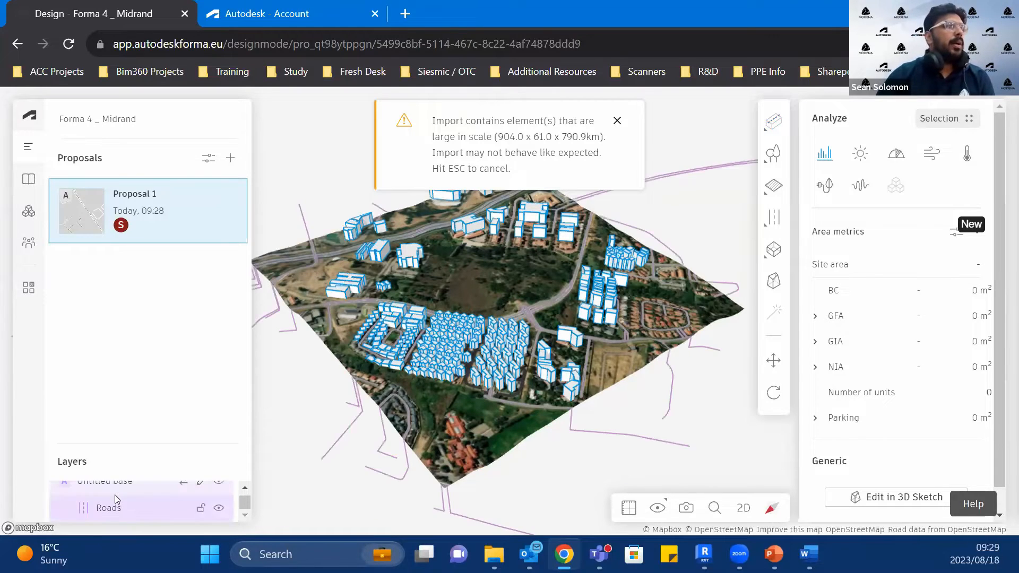
left_click_drag(137, 444, 120, 301)
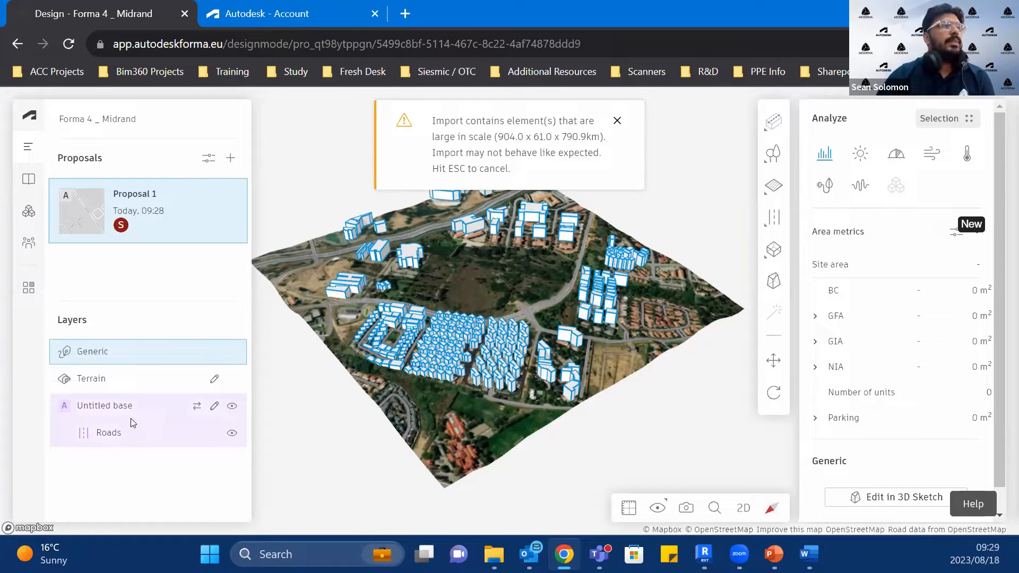
left_click(117, 431)
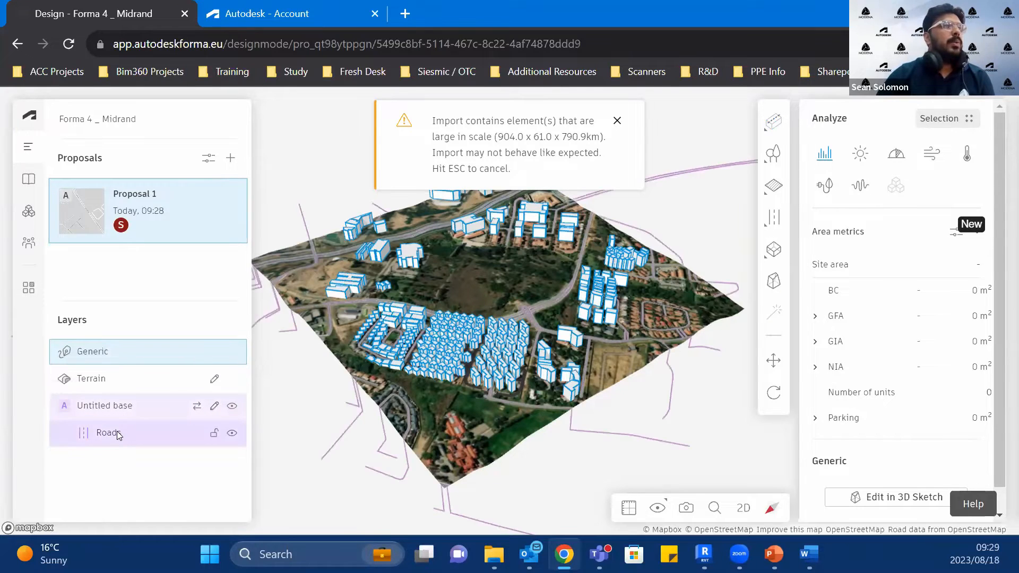
right_click(117, 431)
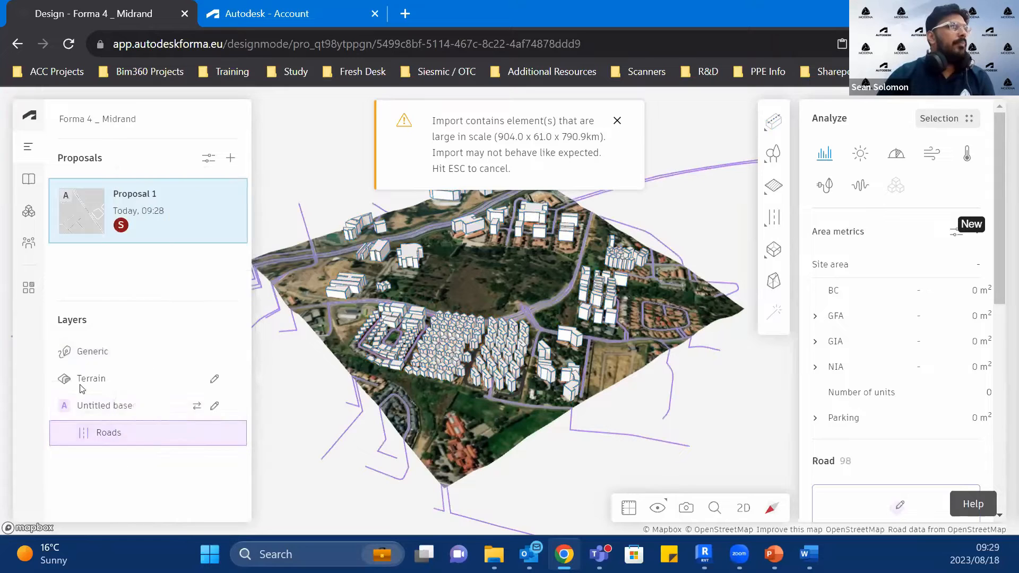
Step: Move the Generic layer of imported buildings to the base, finish editing the base, and add a new proposal
left_click(109, 354)
right_click(109, 353)
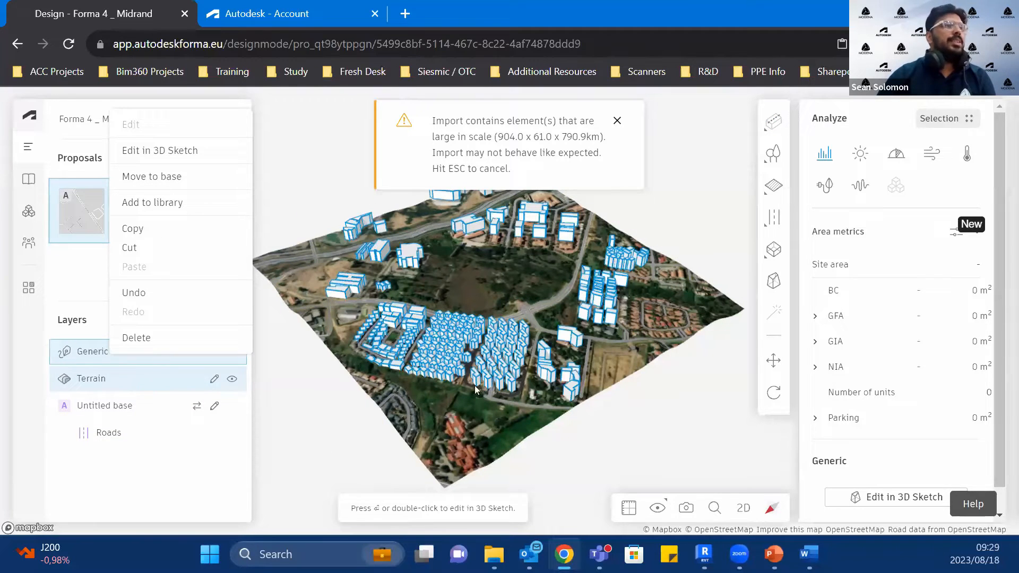
left_click(170, 176)
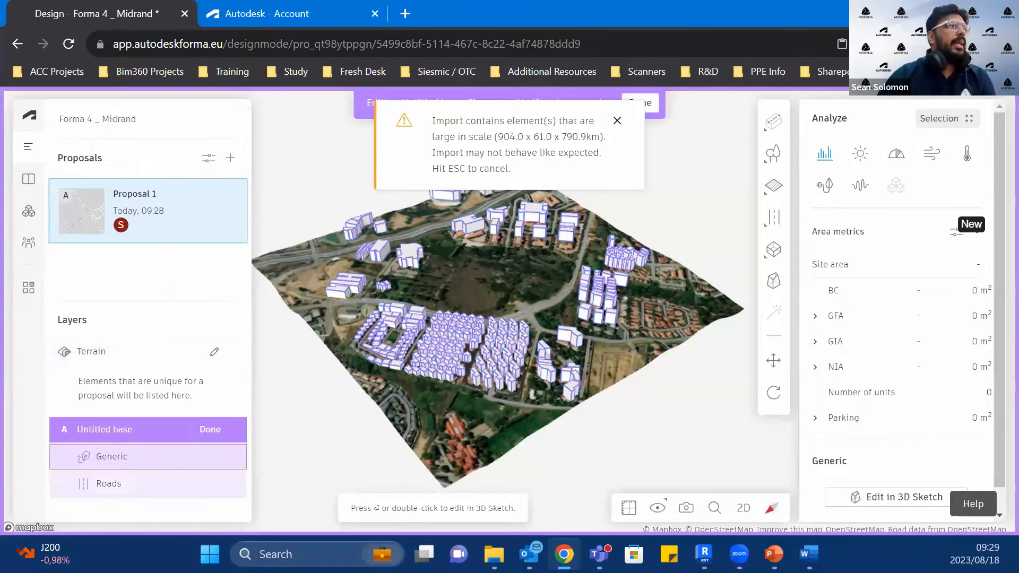
left_click(216, 429)
left_click(231, 157)
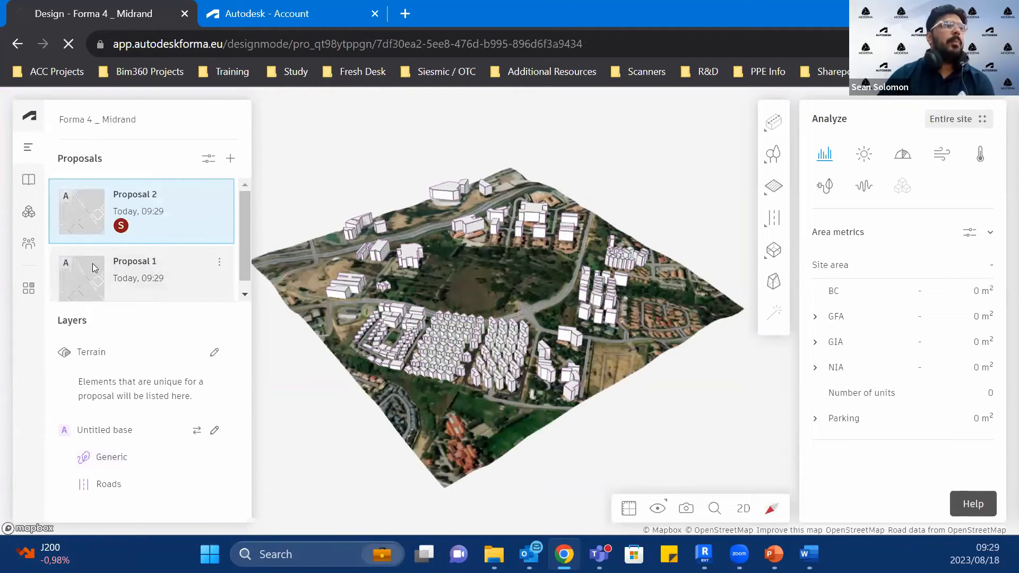
Step: Open Proposal 1 and start a site limit as a freely drawn polygon for the vacant land
left_click(148, 296)
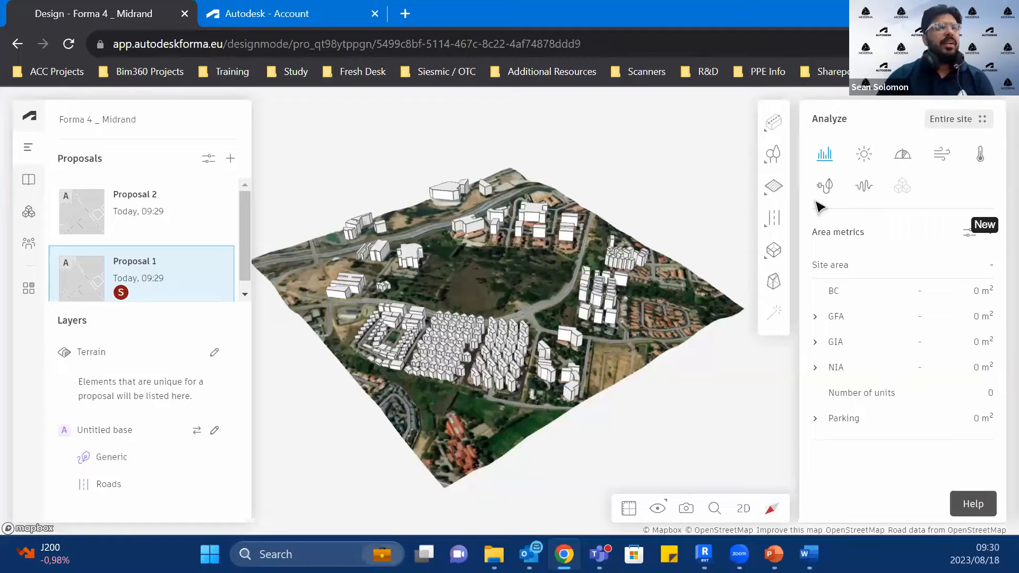
scroll(386, 277, "up", 2)
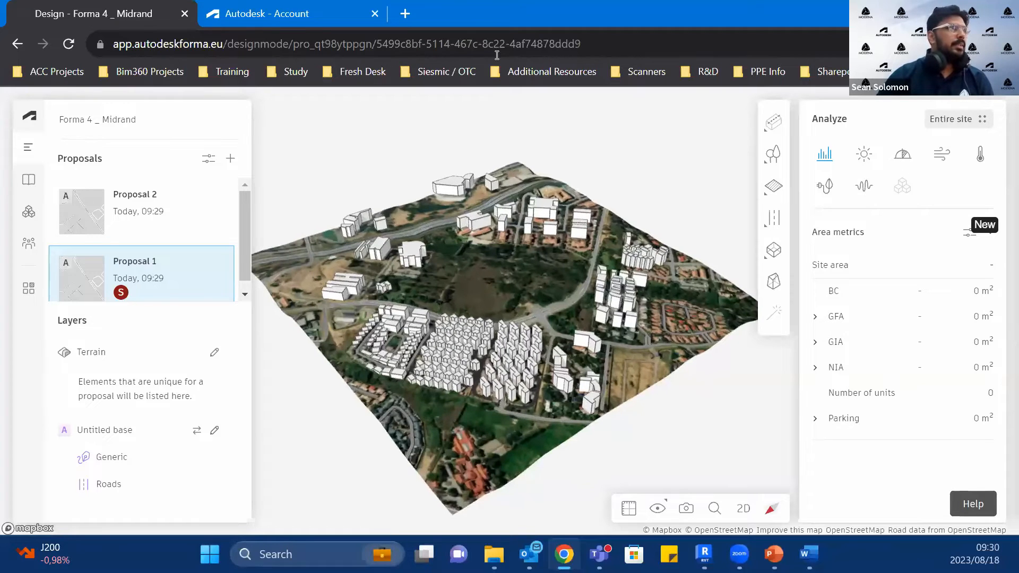
right_click_drag(505, 302, 494, 444)
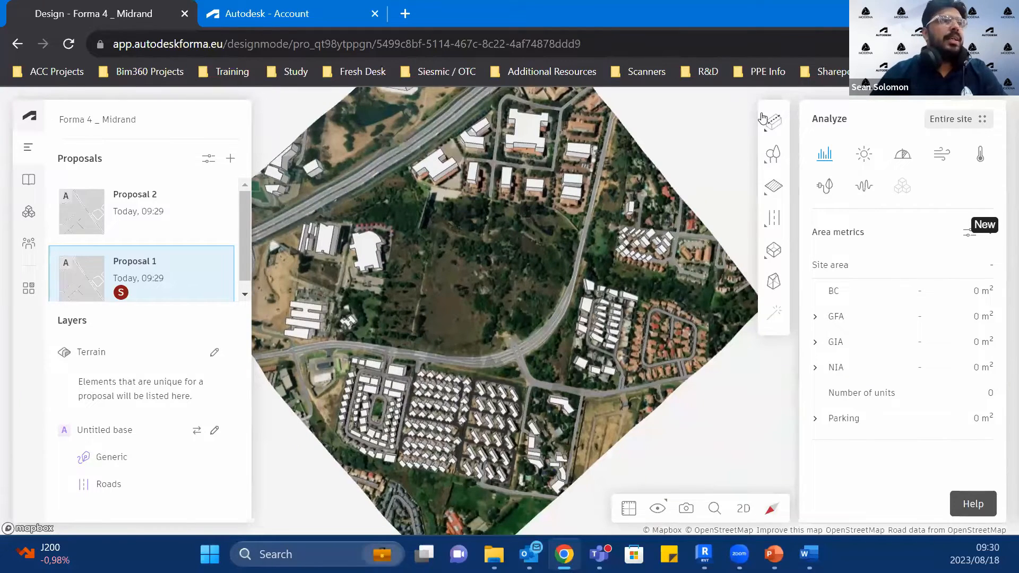
mouse_move(762, 117)
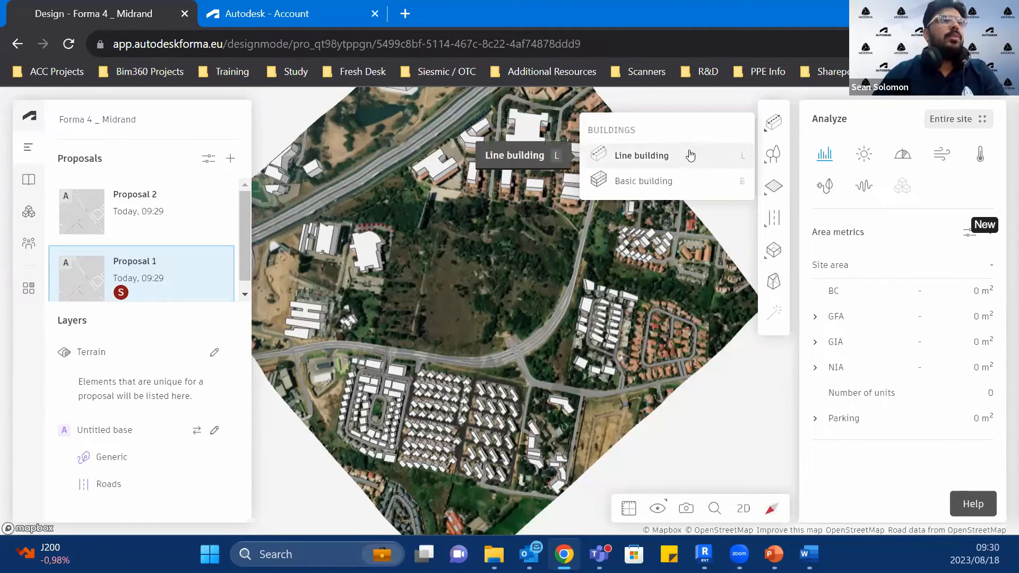
mouse_move(778, 193)
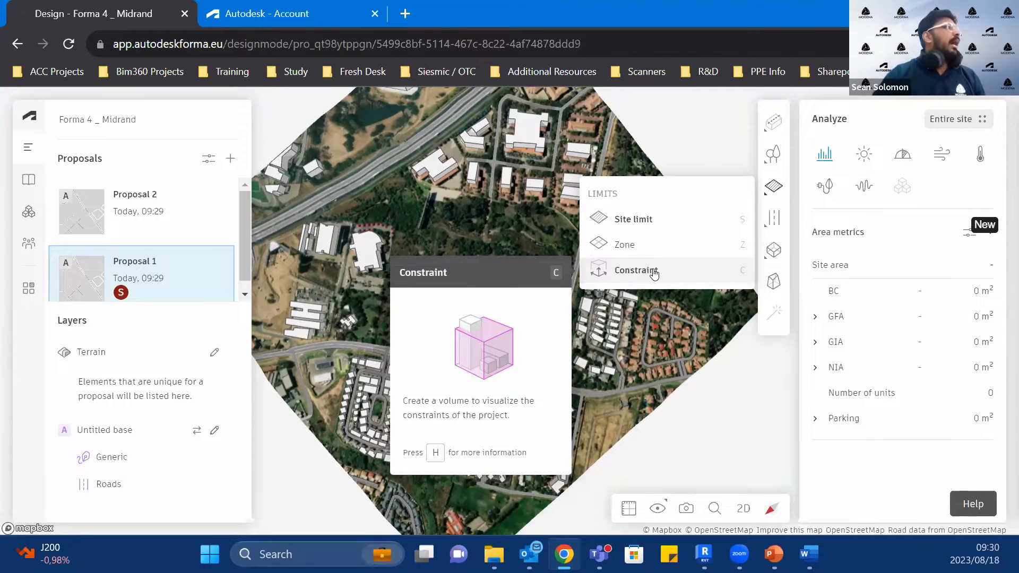
left_click(682, 225)
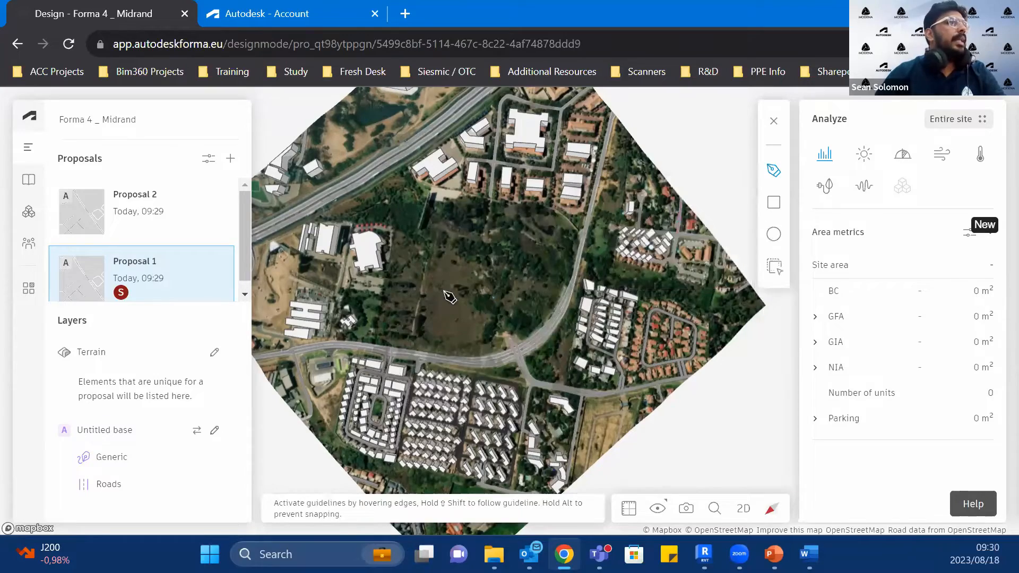
middle_click_drag(539, 449, 498, 450)
right_click_drag(498, 450, 259, 477)
middle_click_drag(667, 393, 613, 309)
left_click(775, 510)
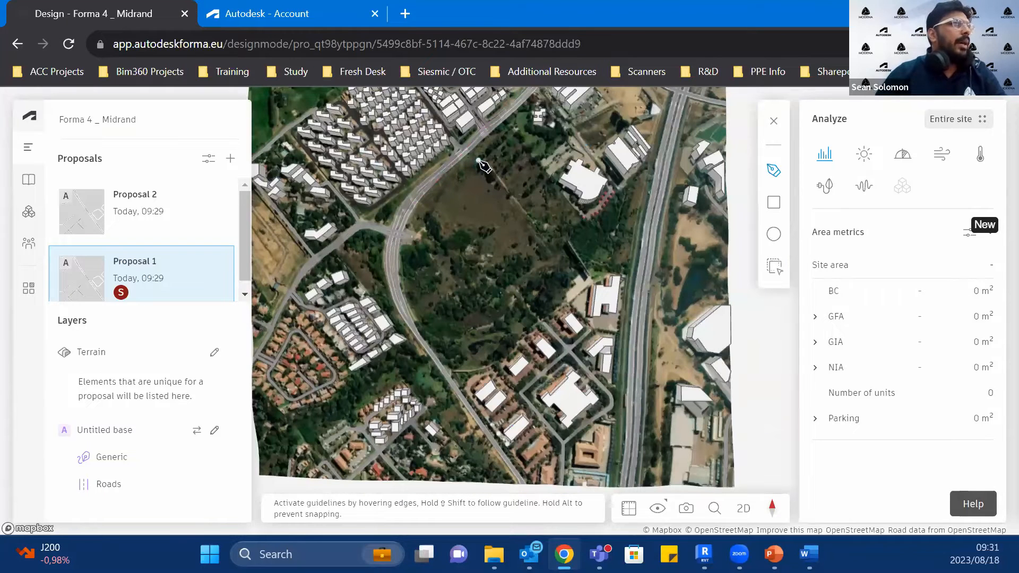
Step: Draw a seven-corner site limit of about 59,500 m² around the large vacant field beside the curved road
left_click(477, 152)
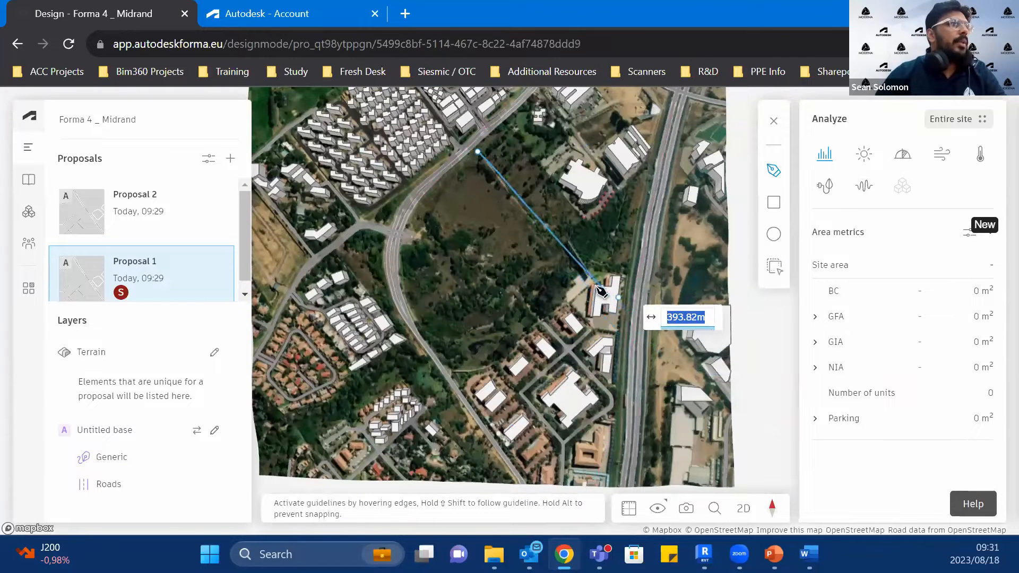
left_click(565, 258)
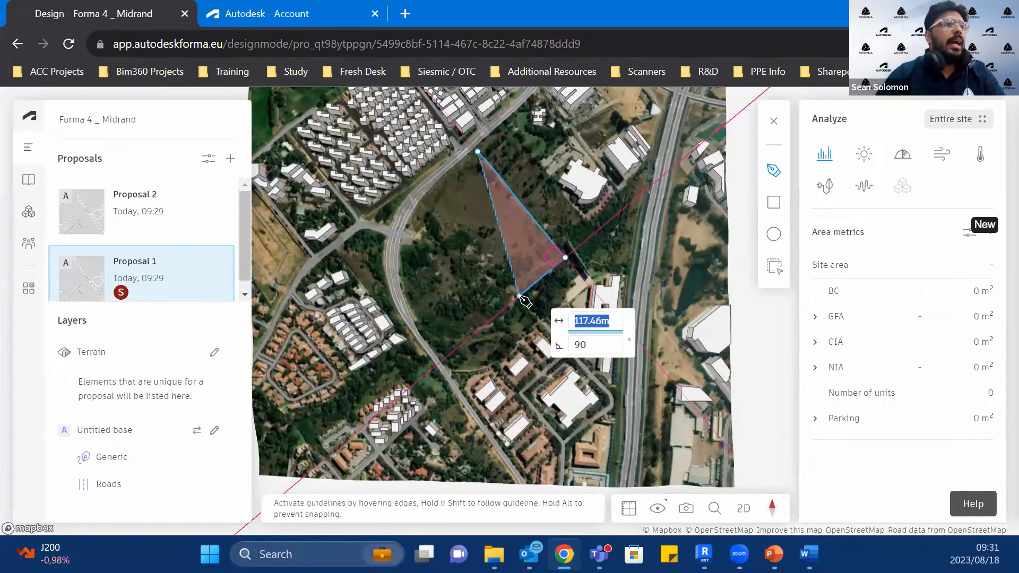
left_click(519, 295)
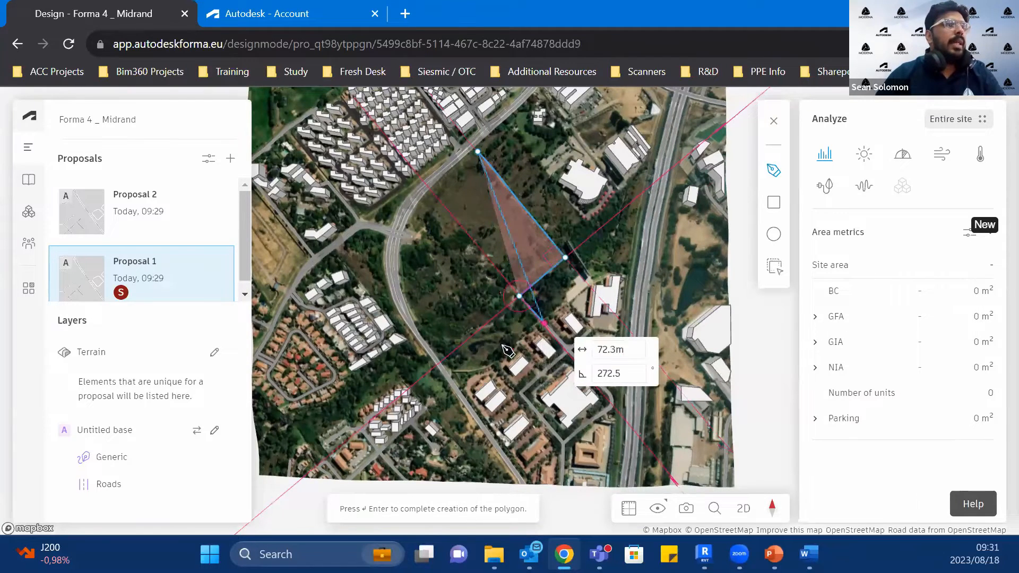
left_click(544, 323)
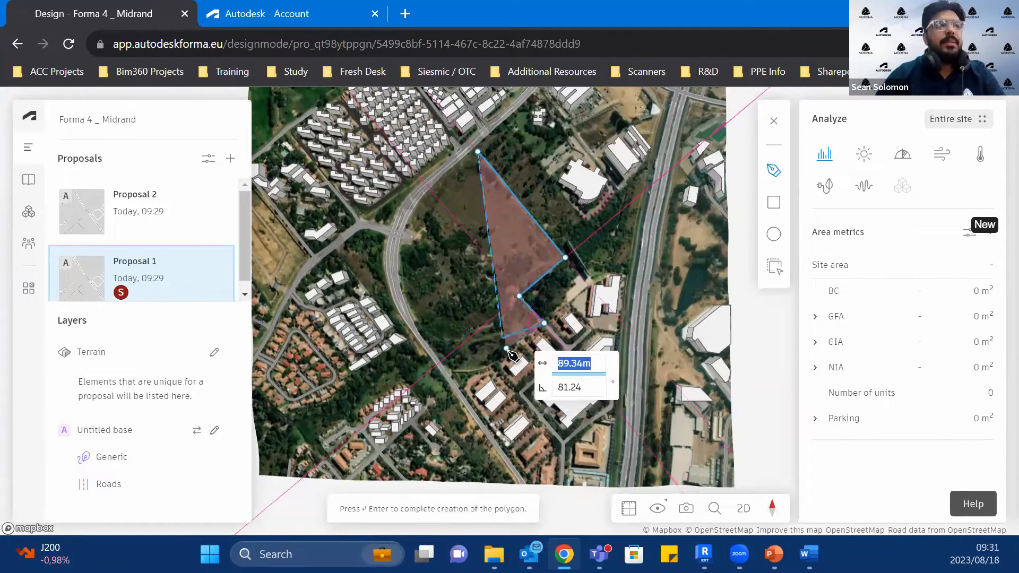
left_click(509, 351)
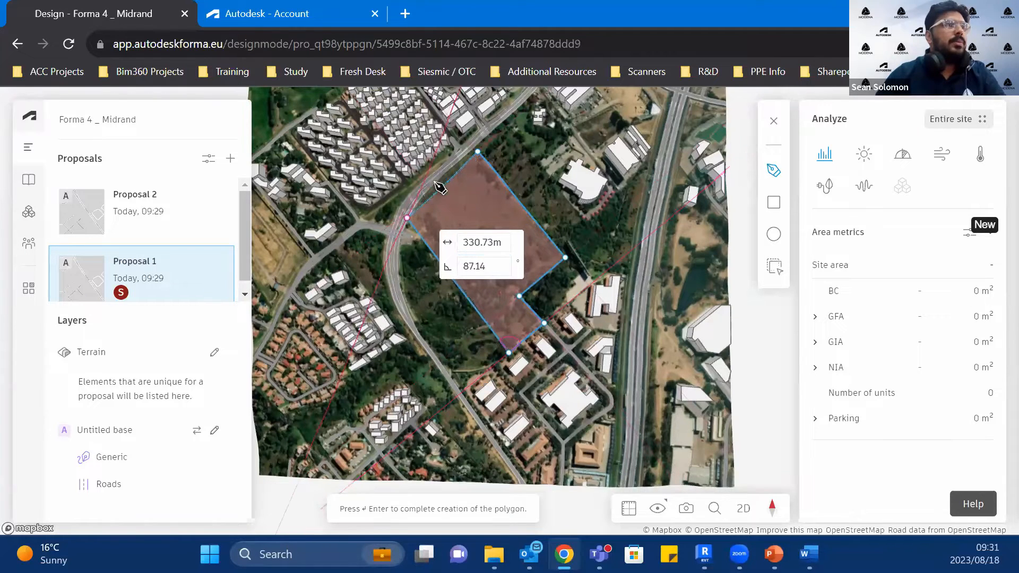
left_click(407, 217)
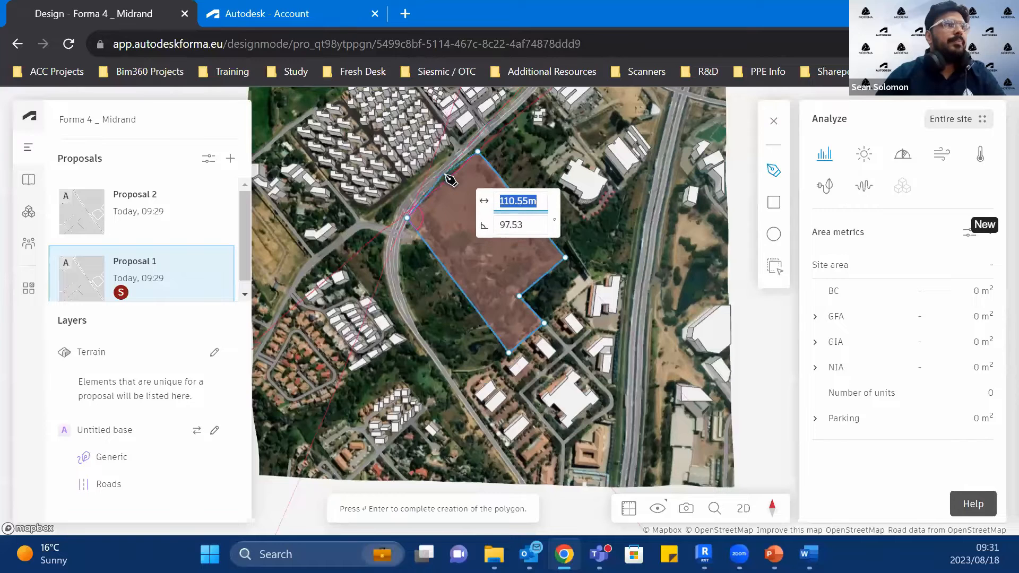
left_click(444, 174)
left_click(458, 190)
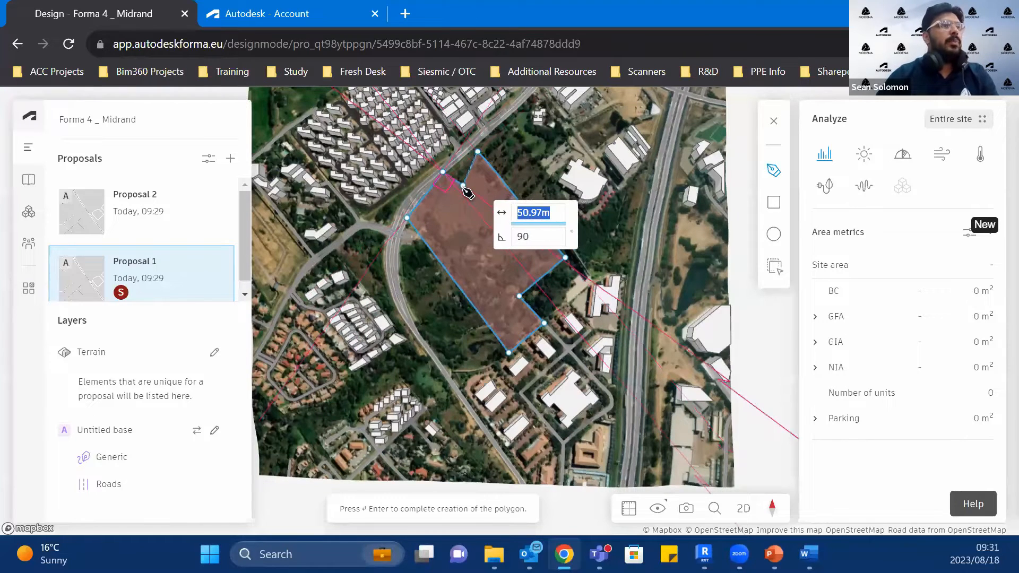
key("Tab")
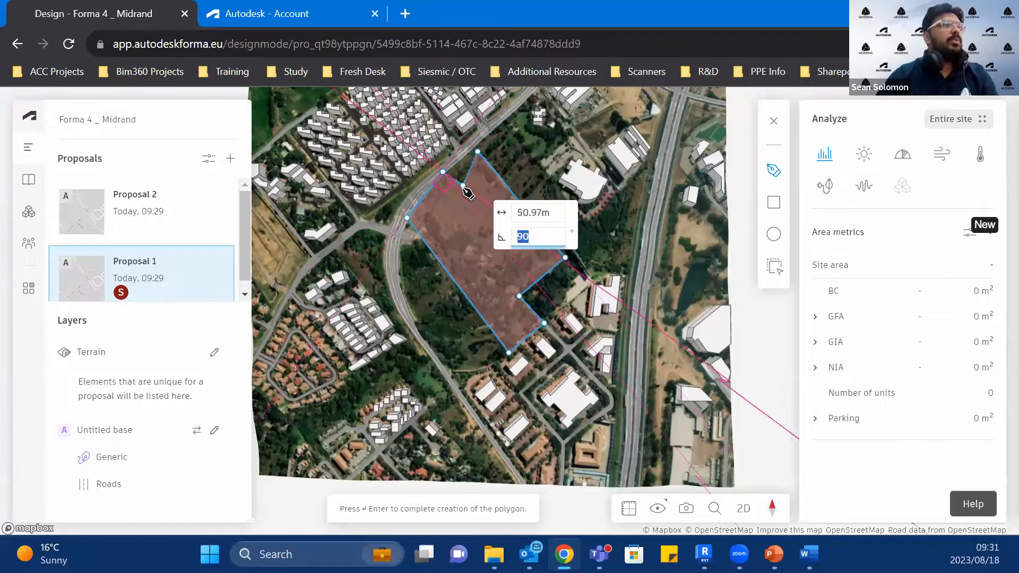
key("Tab")
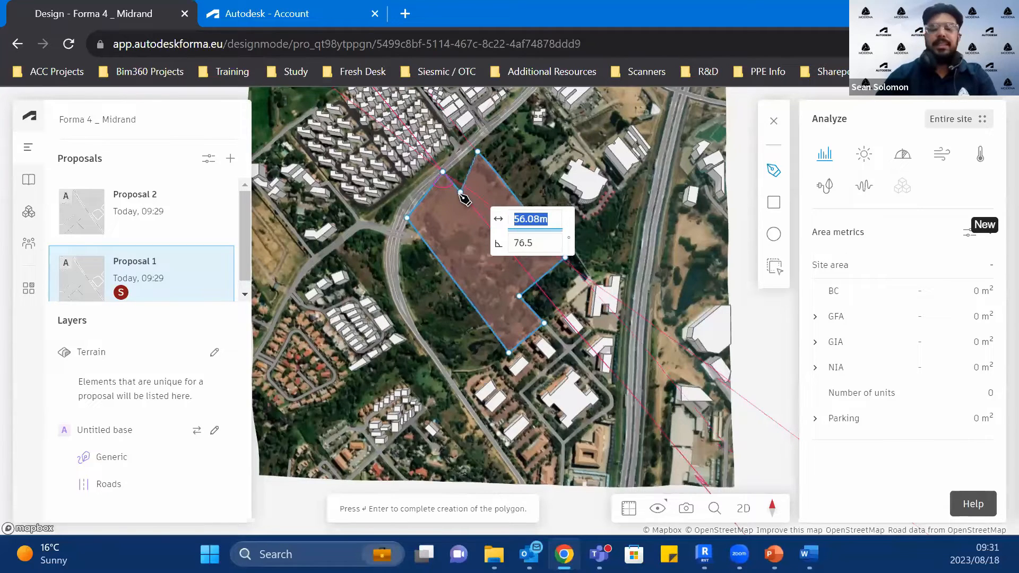
key("Return")
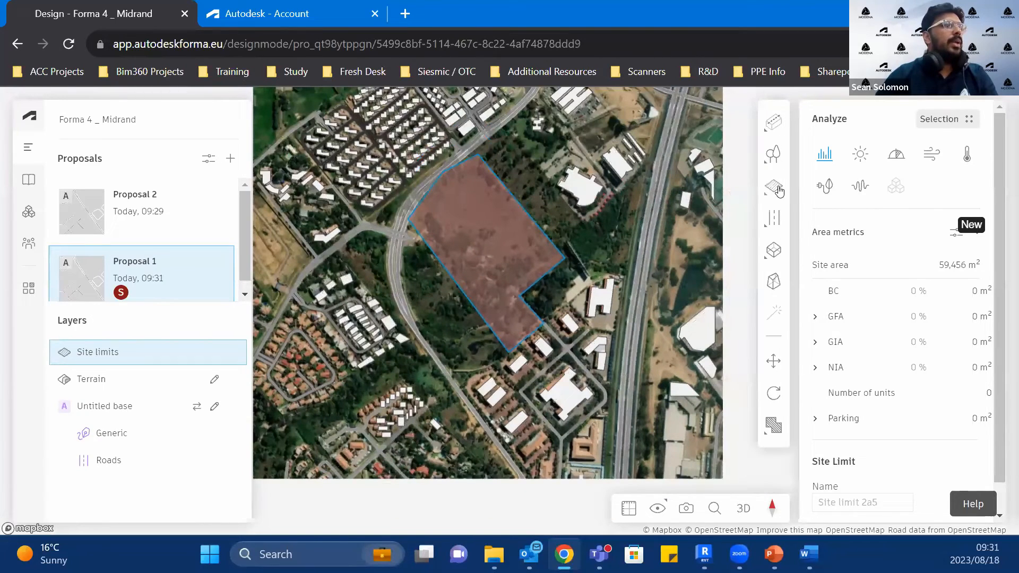
Step: Start a second site limit, set to free polygon drawing rather than tracing an existing shape
left_click(775, 185)
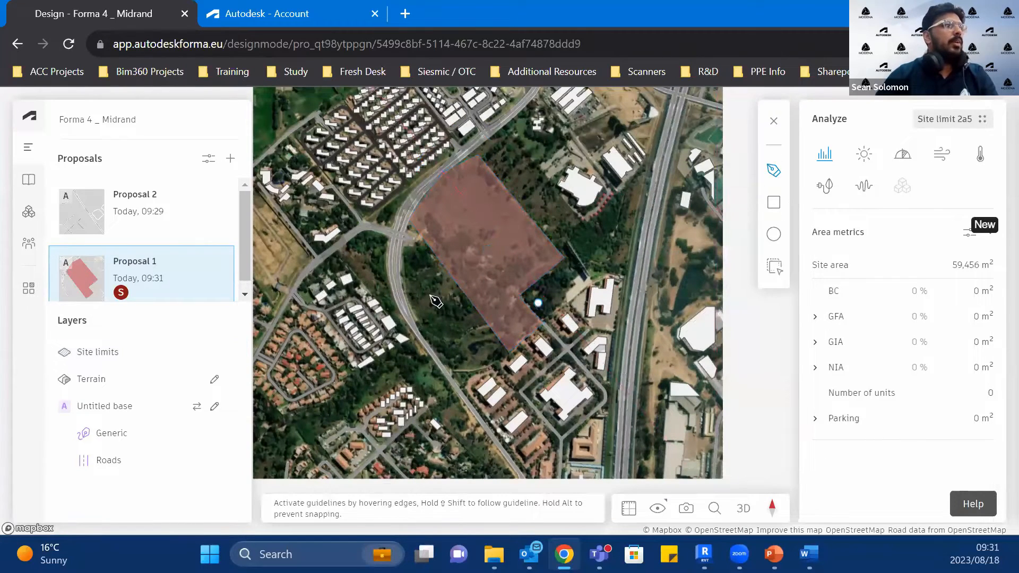
key("Escape")
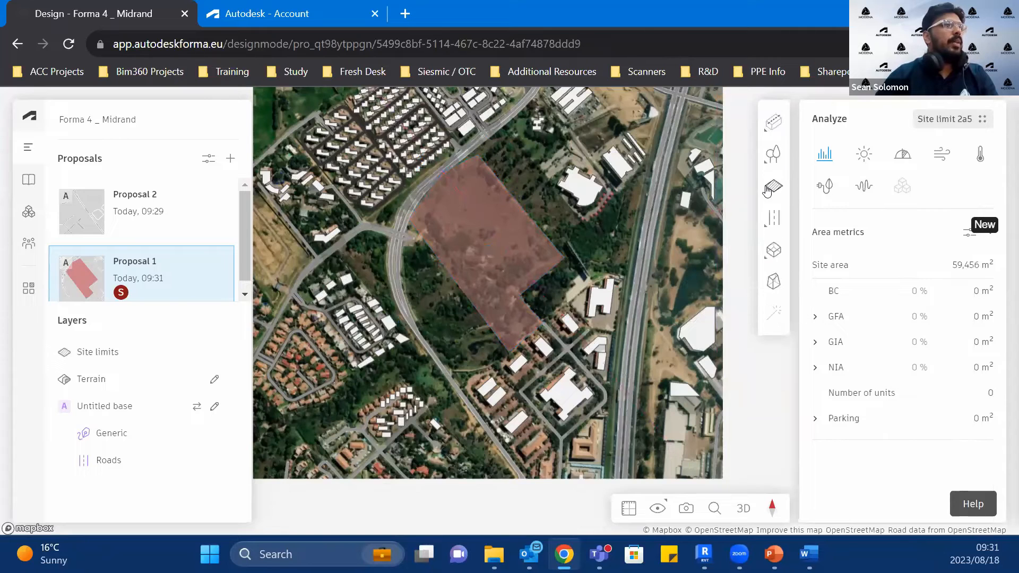
mouse_move(769, 187)
left_click(666, 231)
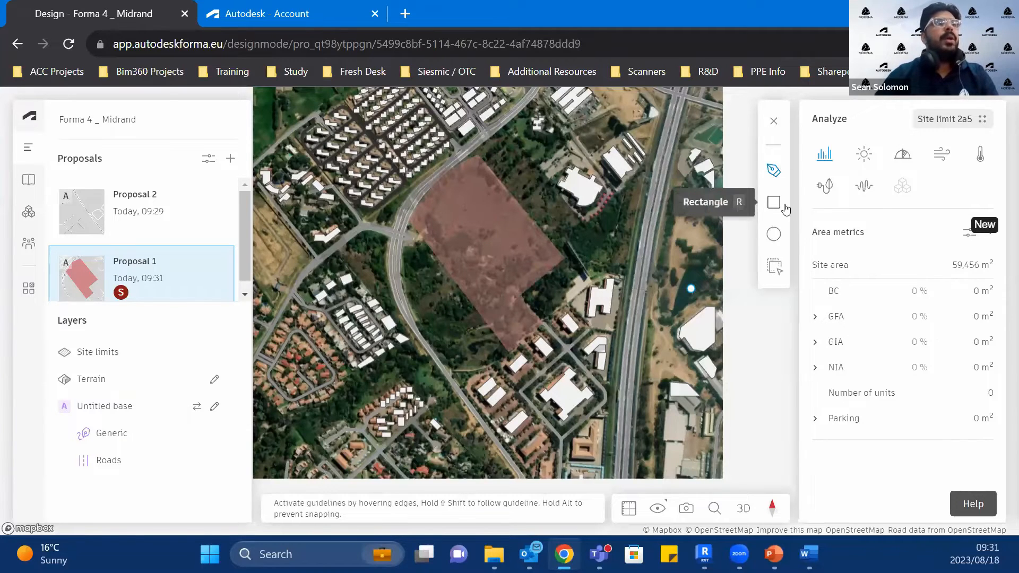
left_click(776, 273)
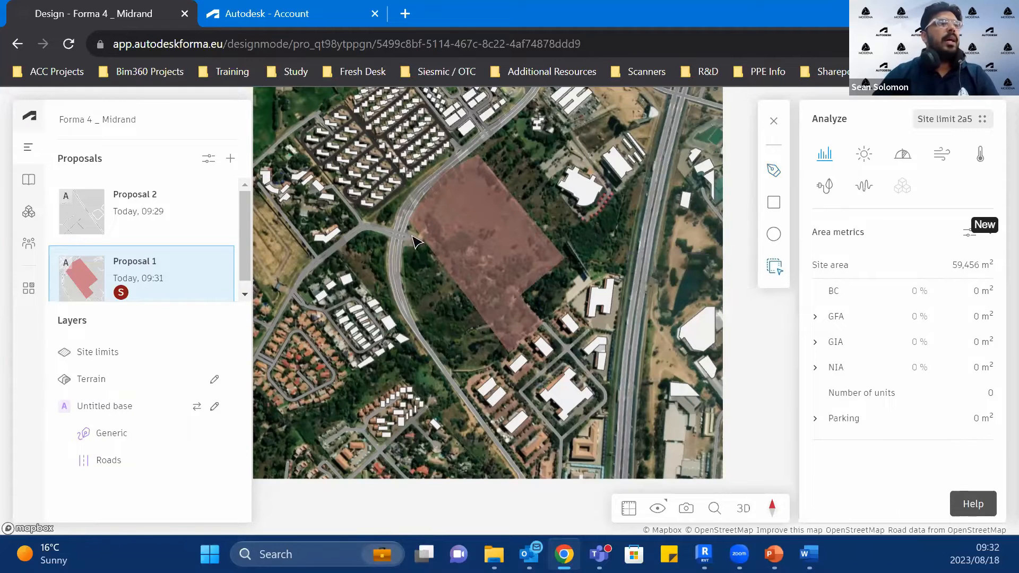
left_click(773, 171)
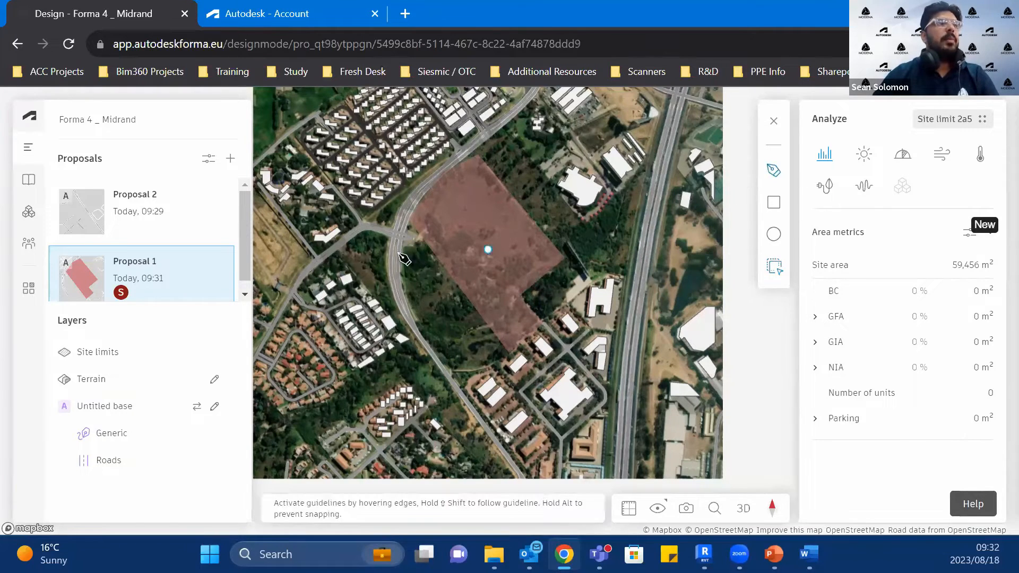
Step: Draw the second site limit, about 23,000 m², over the strip between the first limit and the road, following the road's curve
left_click(408, 237)
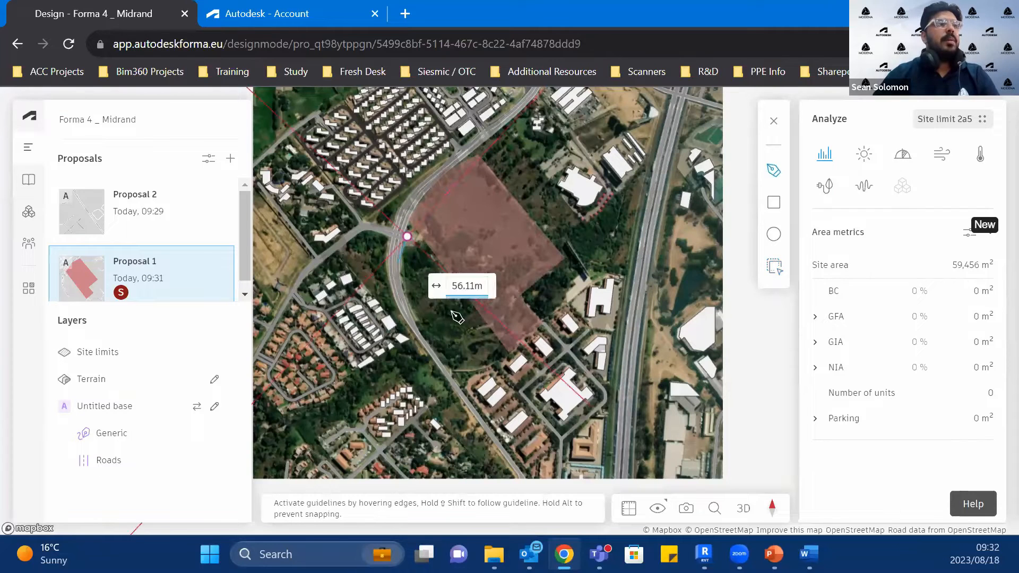
left_click(501, 359)
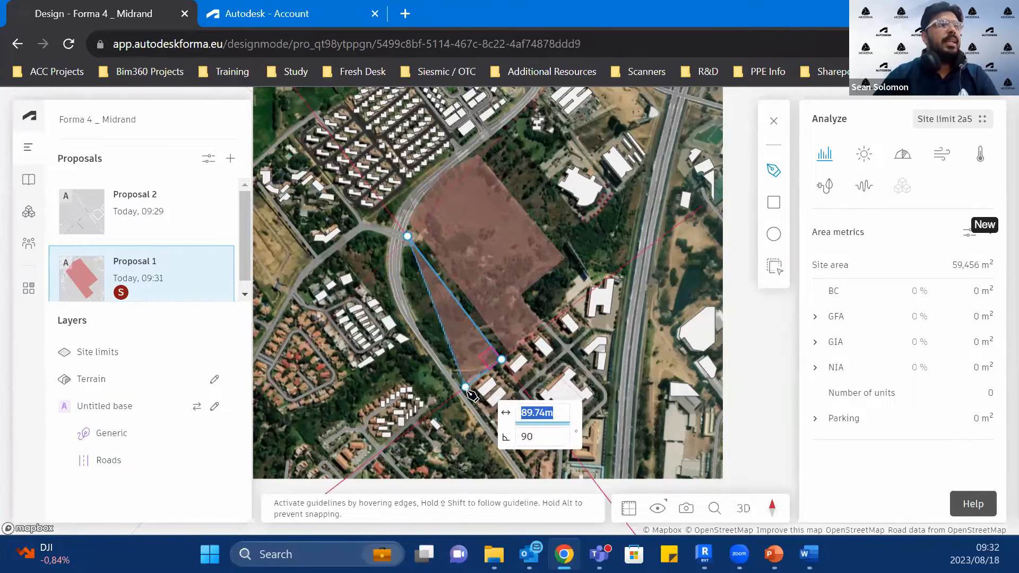
left_click(464, 388)
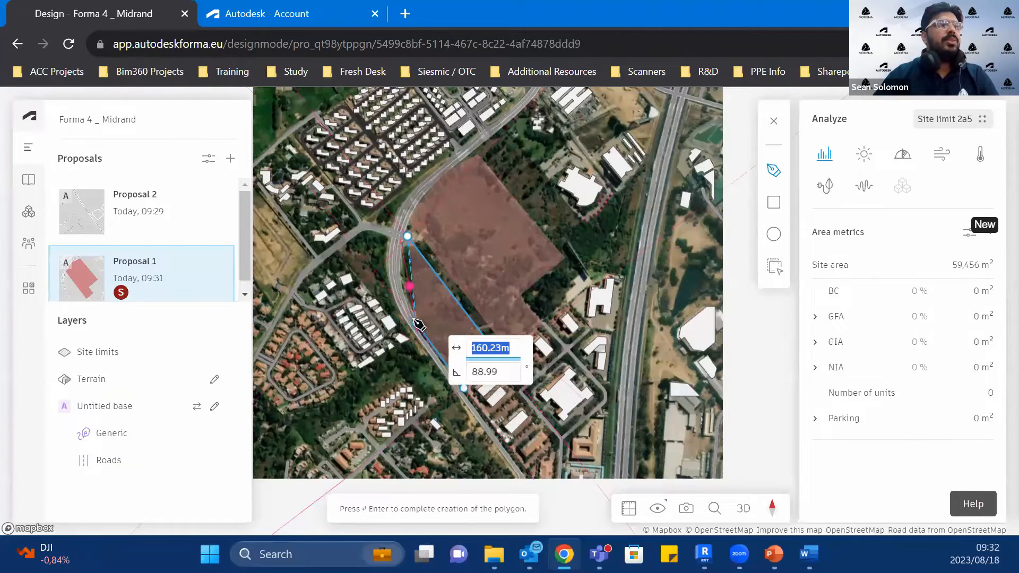
scroll(415, 315, "up", 3)
left_click(414, 315)
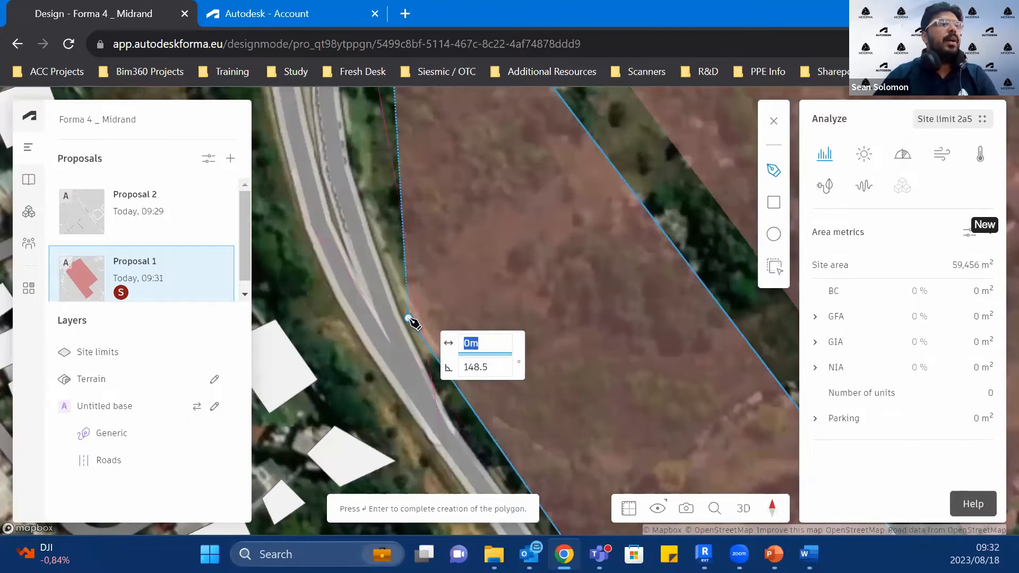
scroll(412, 318, "down", 2)
scroll(379, 212, "up", 3)
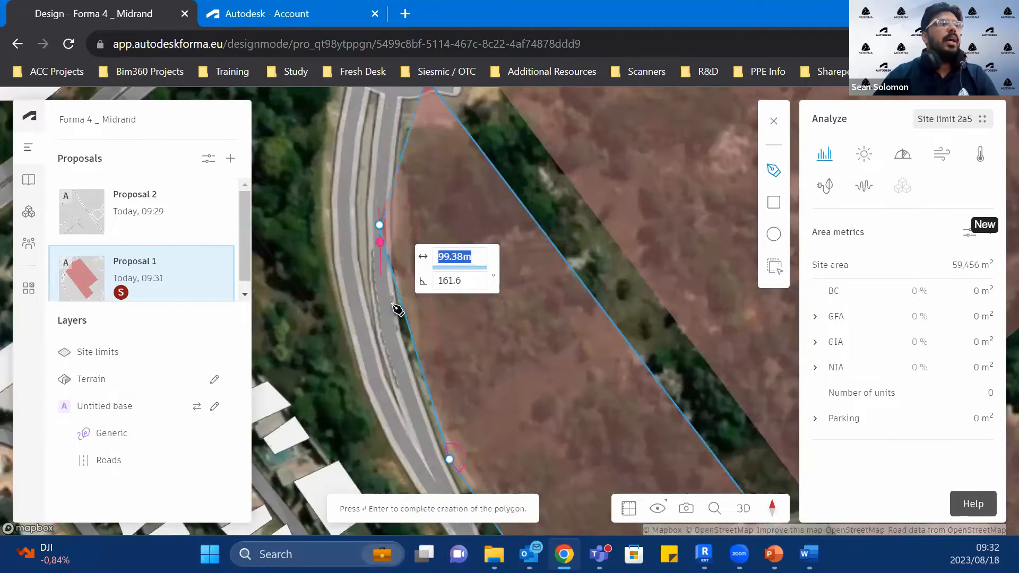
left_click(415, 365)
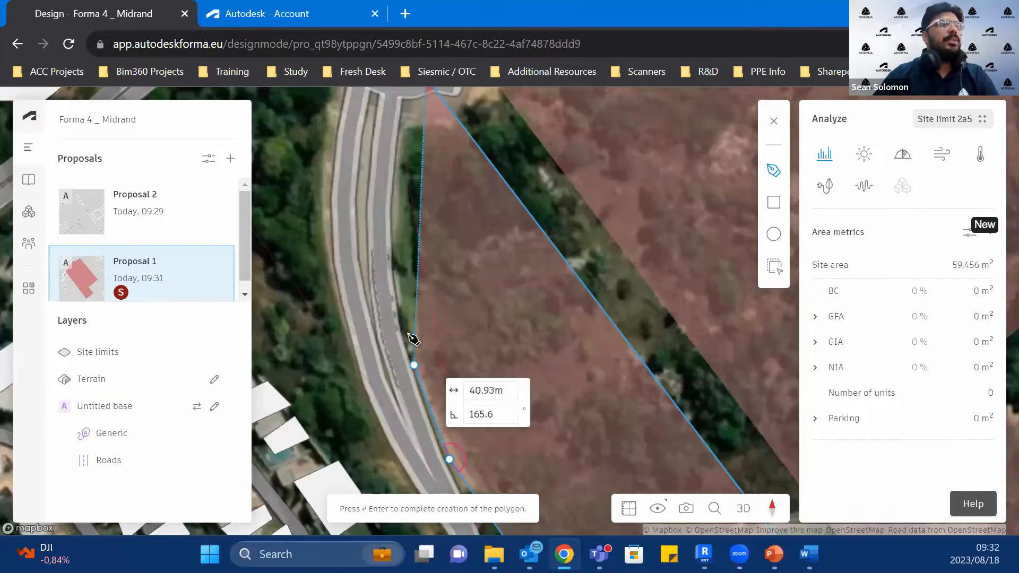
left_click(396, 191)
left_click(402, 249)
scroll(402, 250, "down", 2)
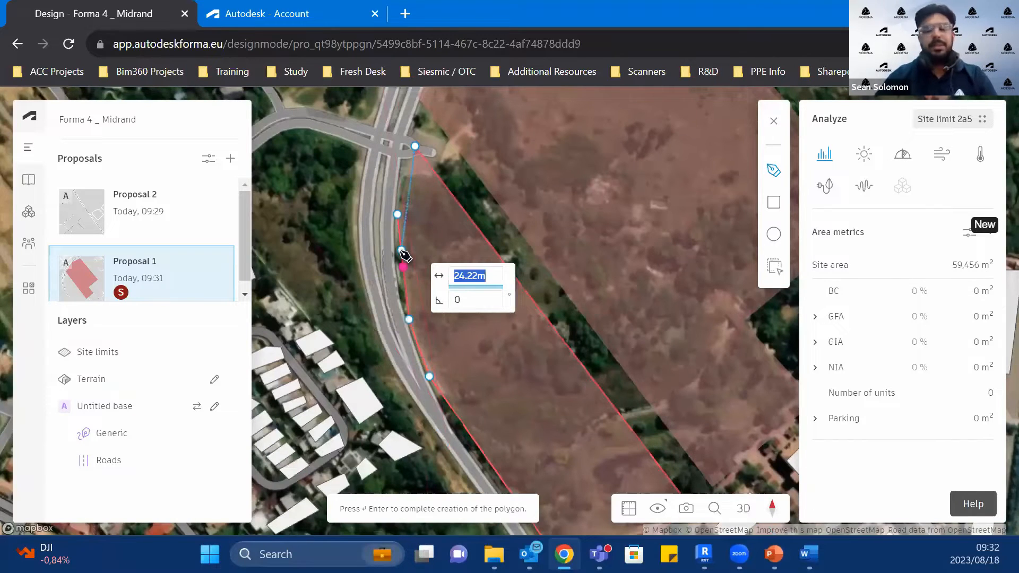
key("Return")
scroll(402, 266, "down", 4)
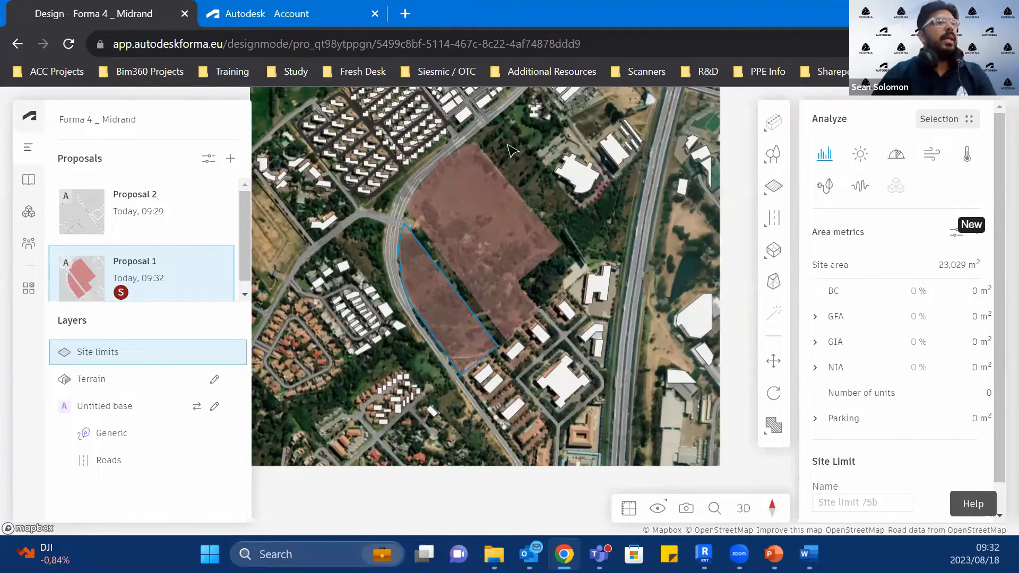
Step: Switch to the 3D view and examine both site limits among the surrounding buildings from an oblique angle
scroll(558, 338, "up", 3)
scroll(558, 338, "down", 5)
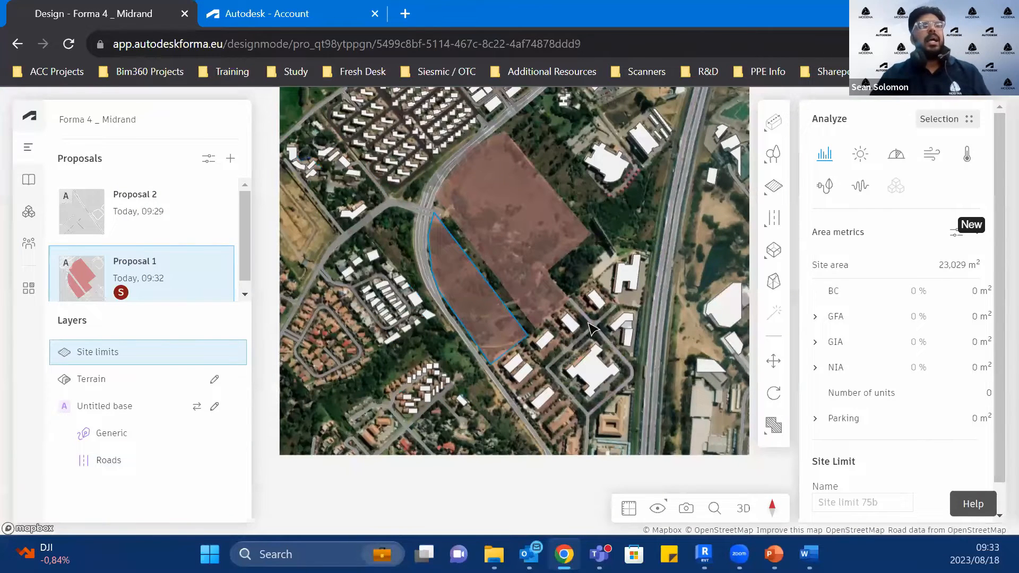
left_click(744, 507)
left_click_drag(589, 419, 590, 341)
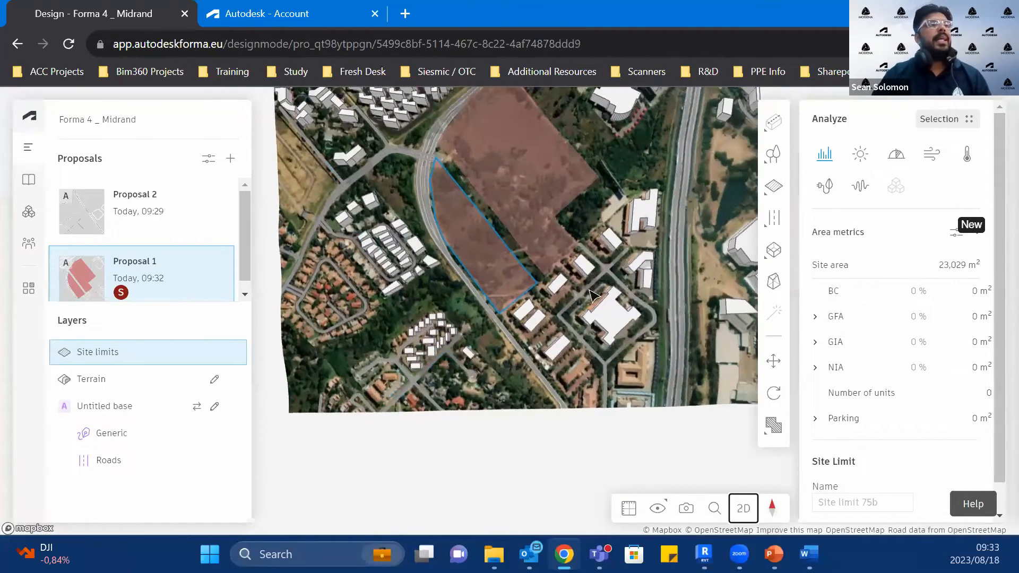
right_click_drag(595, 330, 561, 398)
scroll(556, 343, "up", 3)
left_click_drag(556, 344, 559, 395)
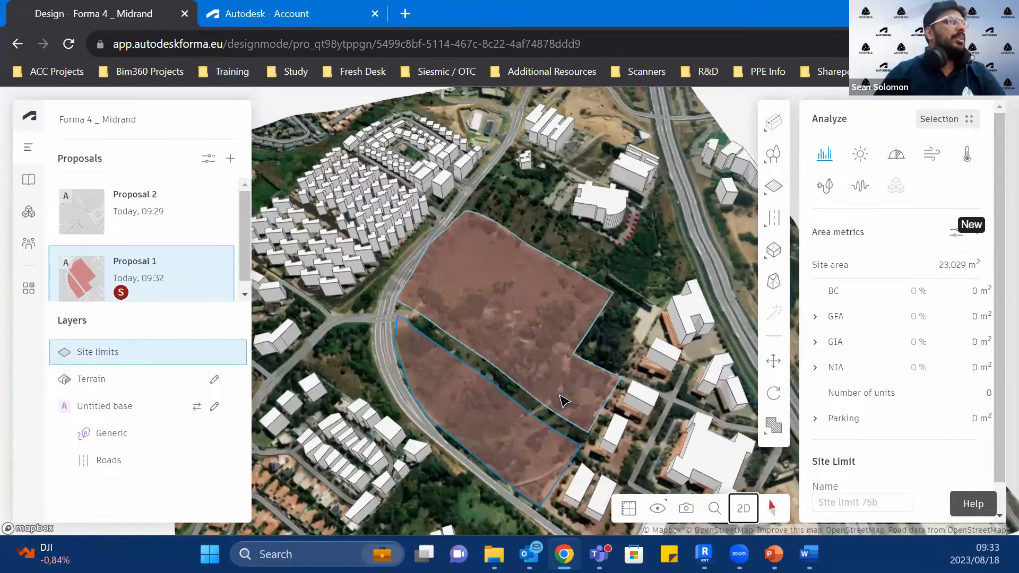
left_click_drag(568, 349, 562, 347)
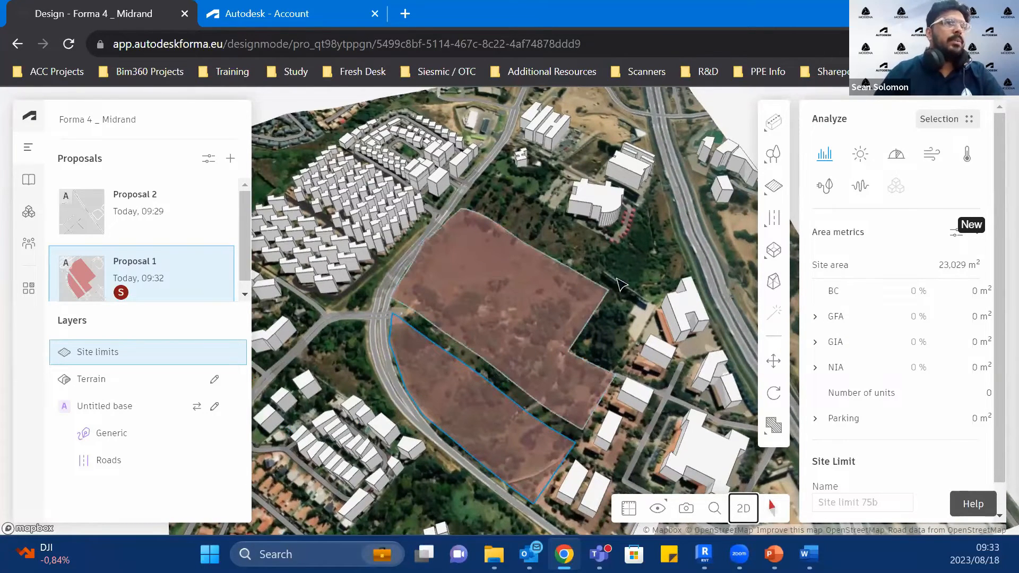
Step: Create a 150 m high constraint volume by tracing the smaller site limit beside the curved road
left_click(774, 187)
left_click(615, 269)
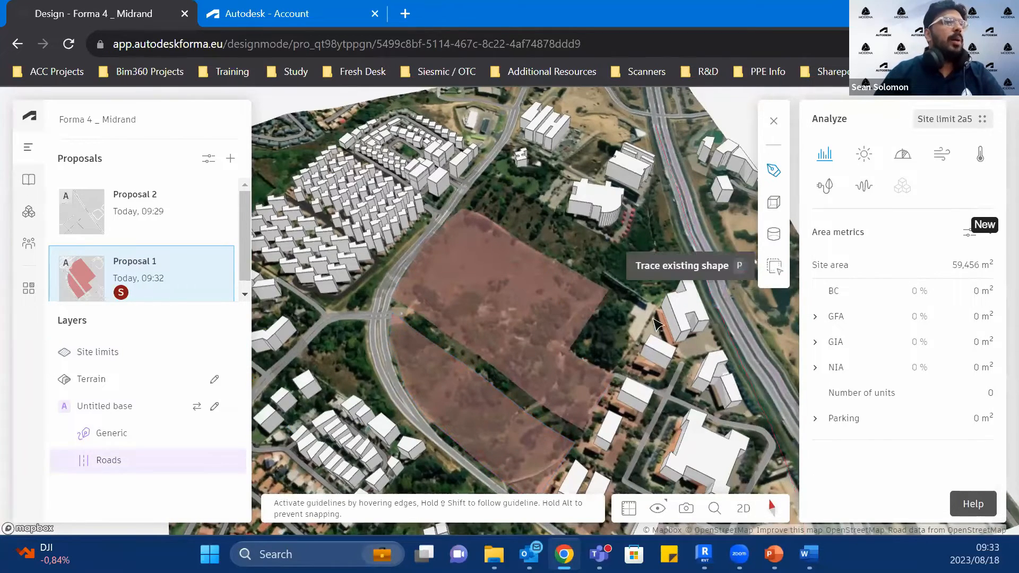
left_click(774, 265)
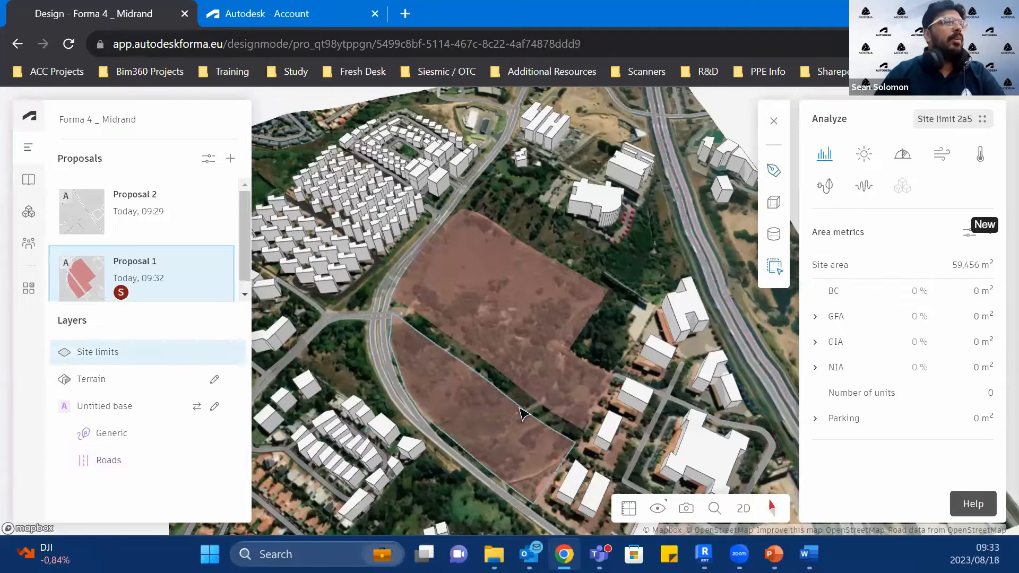
left_click(494, 434)
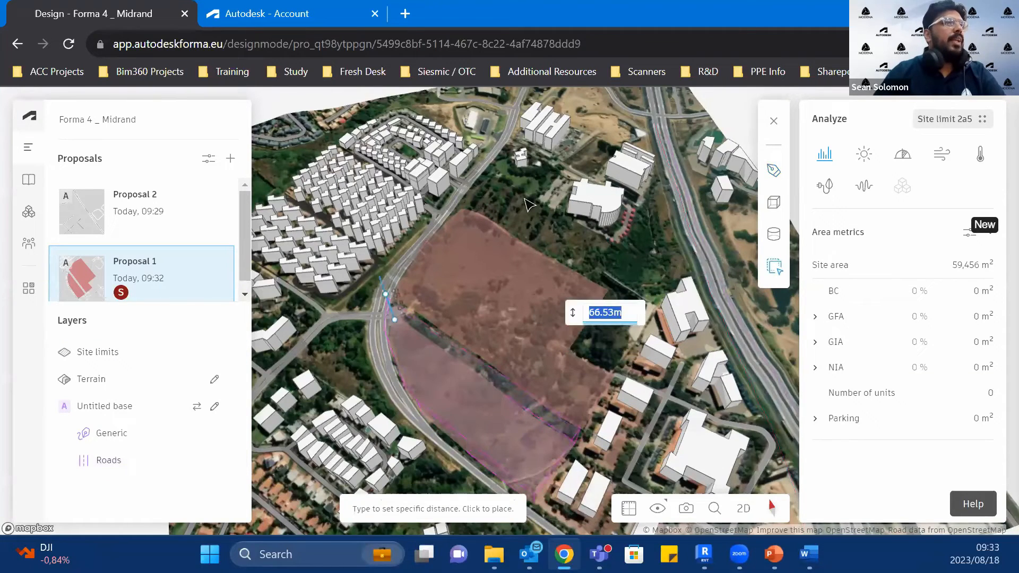
type("150m")
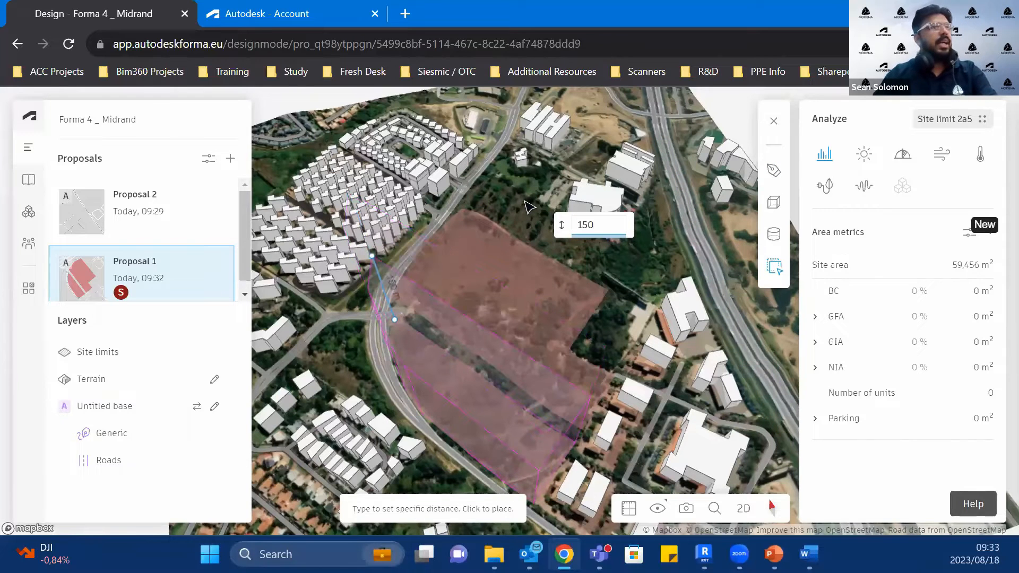
left_click(577, 331)
Step: Draw a U-shaped basic building footprint on the larger site limit, about 116 m wide by 224 m long
left_click_drag(579, 434, 445, 313)
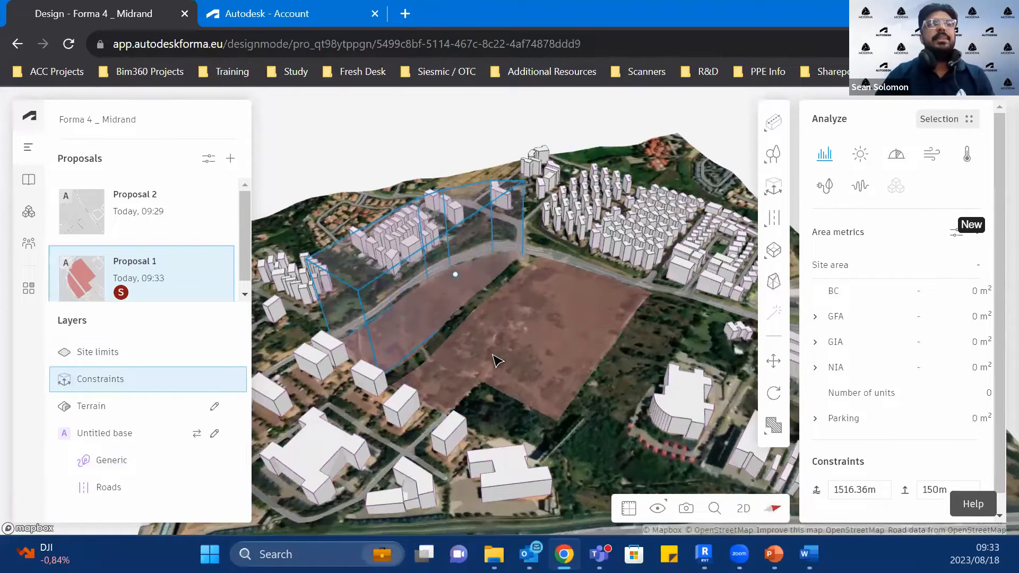
left_click_drag(503, 359, 502, 380)
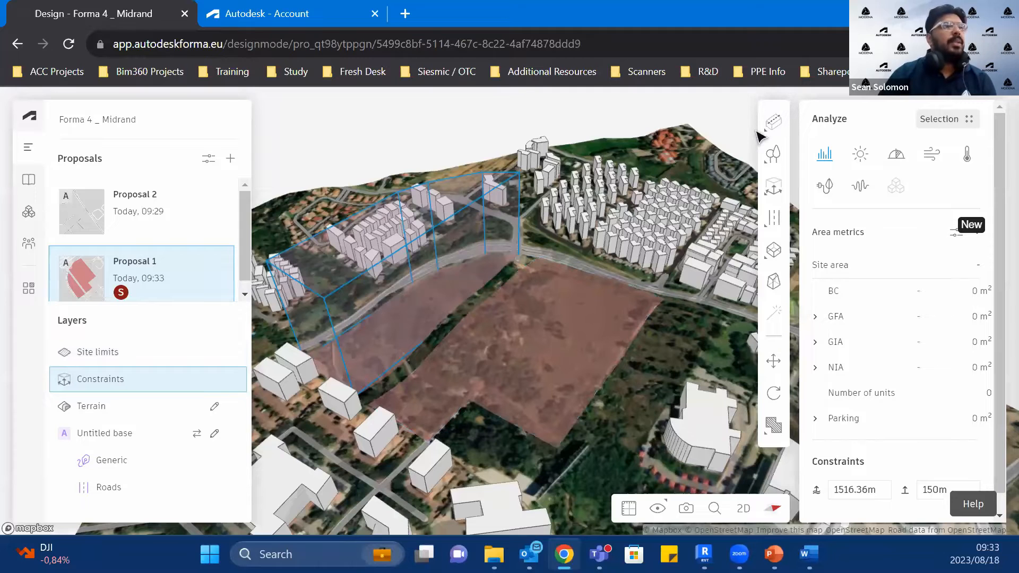
mouse_move(772, 127)
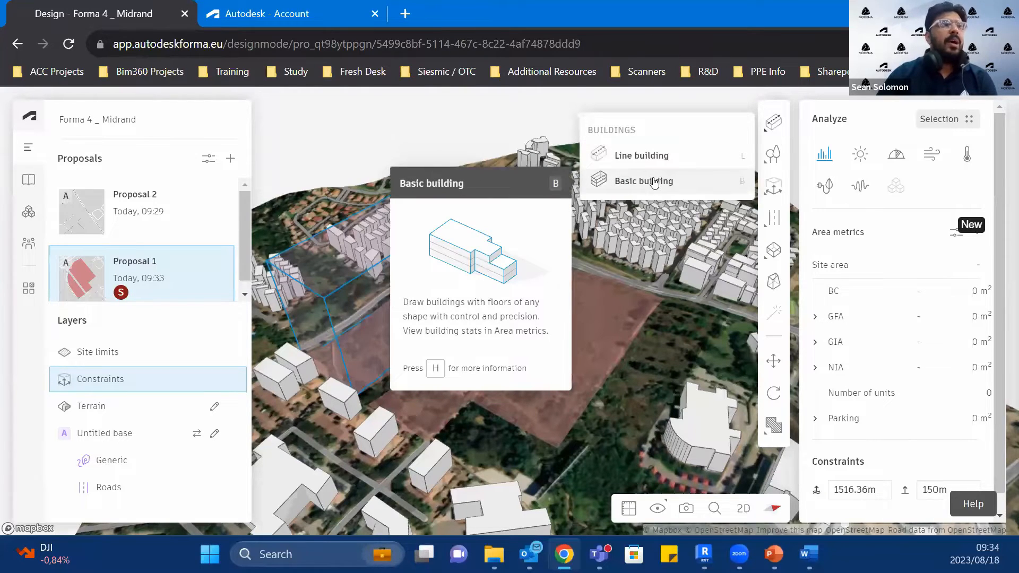
left_click(655, 183)
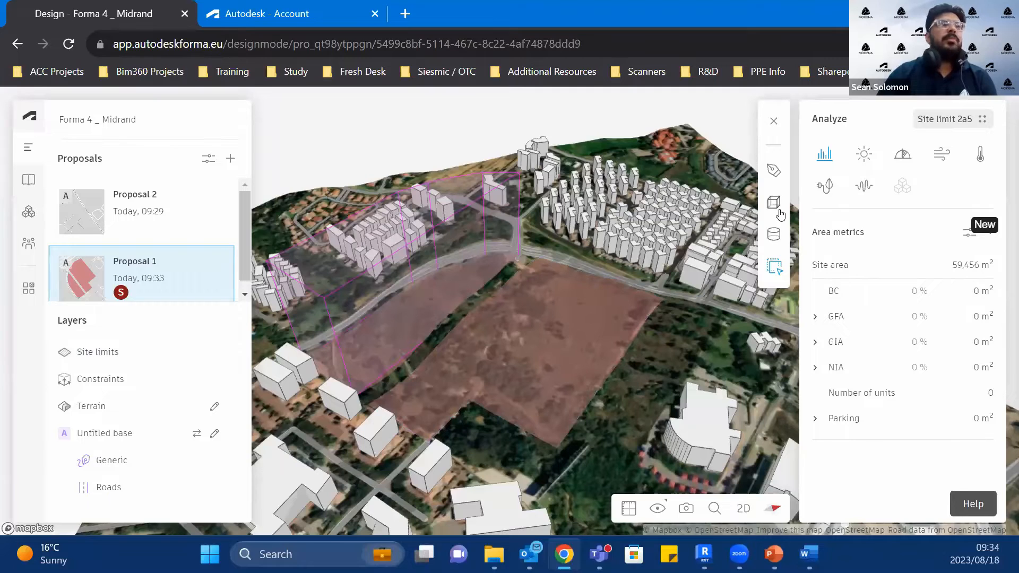
left_click(774, 170)
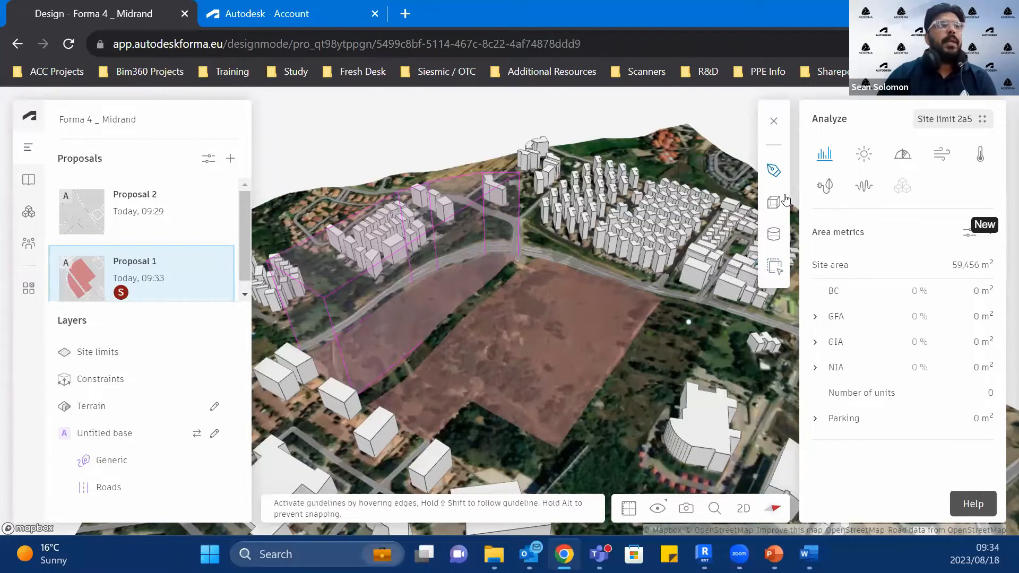
left_click(559, 274)
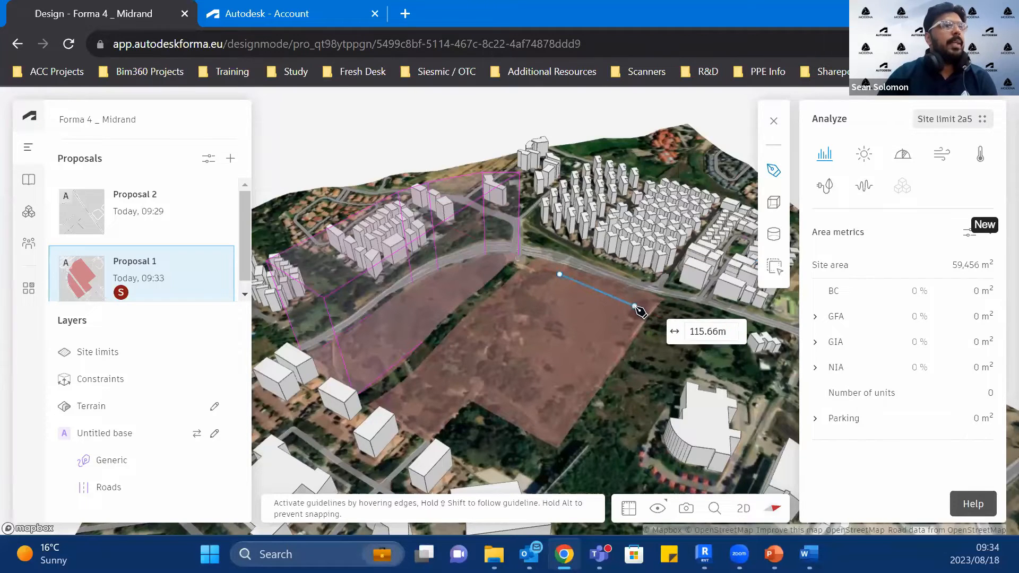
left_click(635, 306)
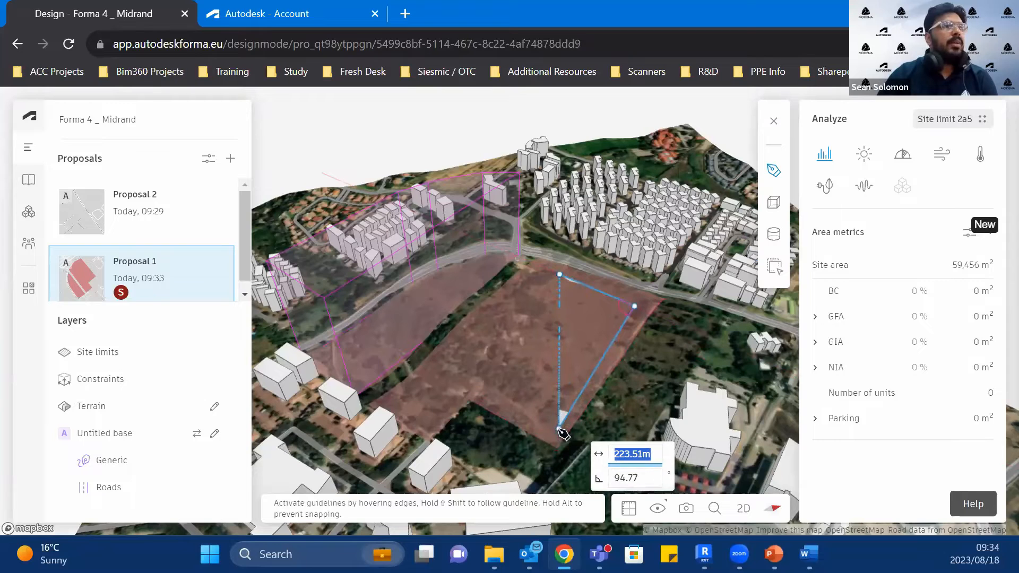
left_click(560, 423)
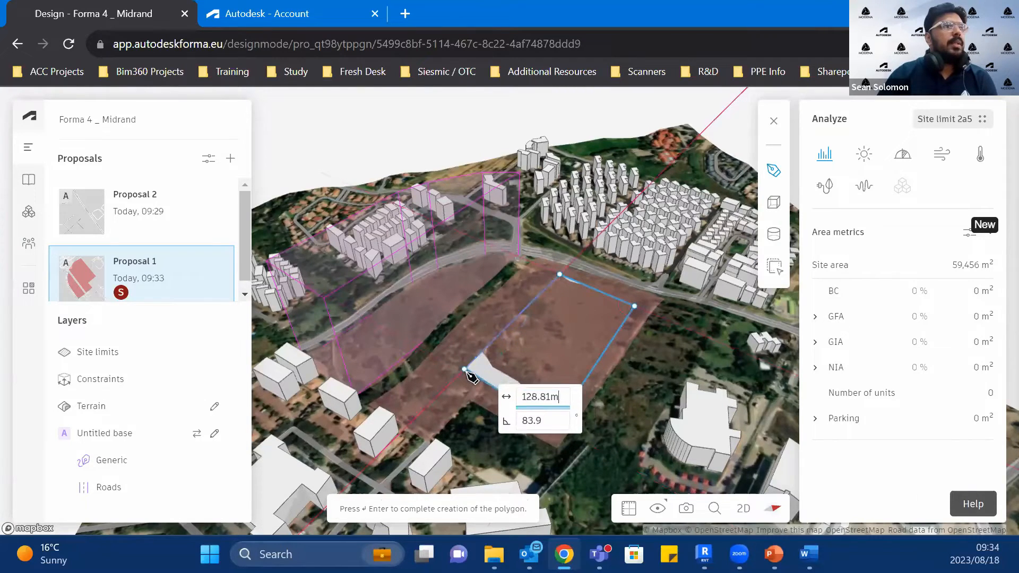
left_click(465, 371)
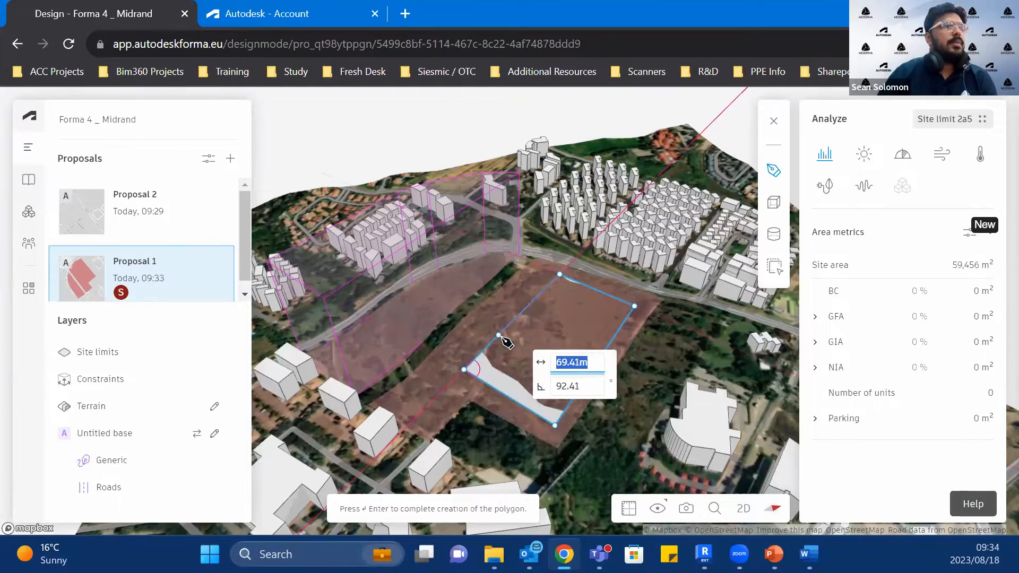
left_click(554, 363)
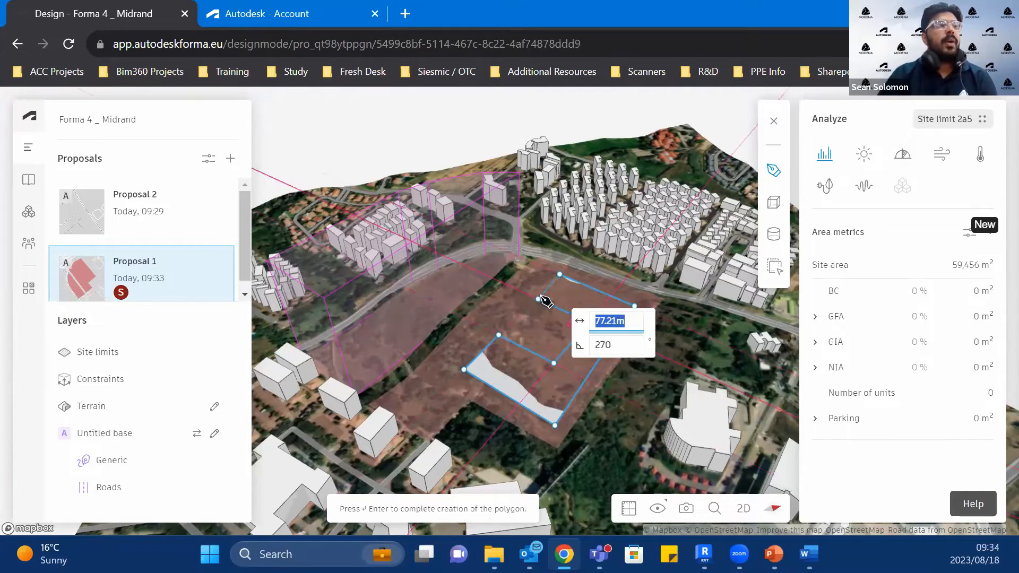
left_click(539, 299)
key("Return")
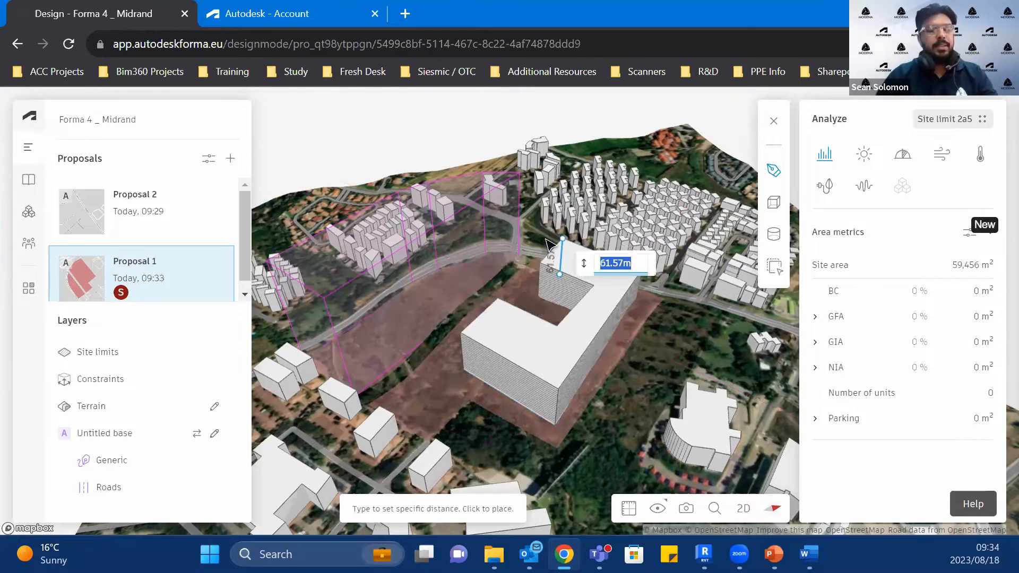
Step: Extrude the U-shaped building footprint to a height of 50 m and place it
type("50m")
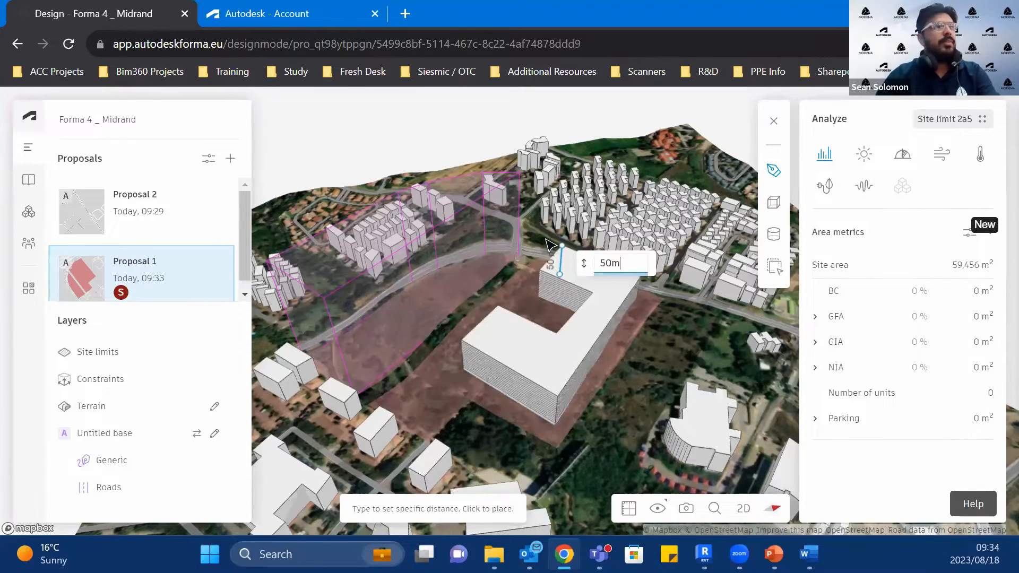
key("Return")
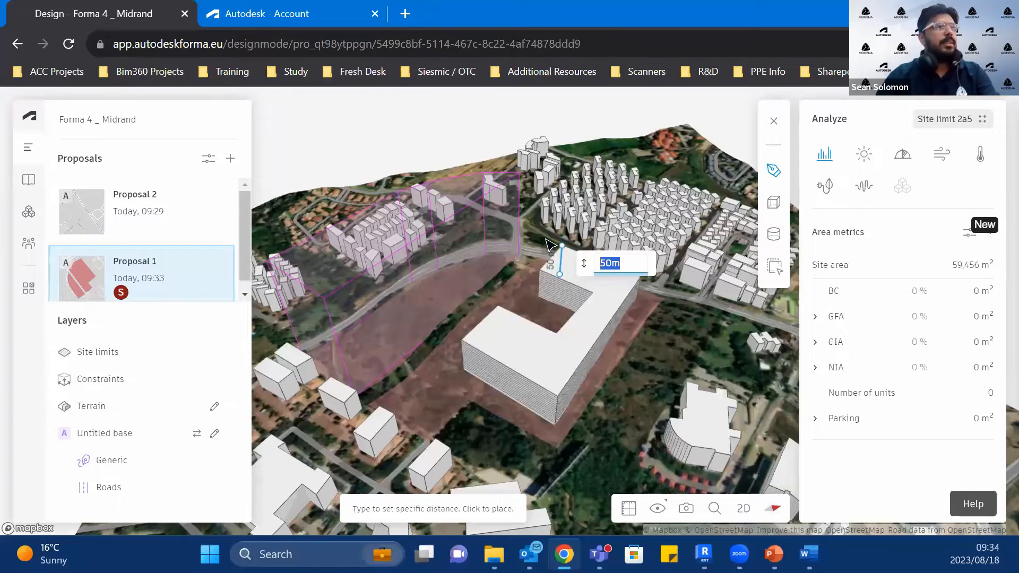
left_click(550, 245)
Step: Set the U-shaped building to 20 floors with a floor height of 3 m
right_click_drag(614, 414, 636, 397)
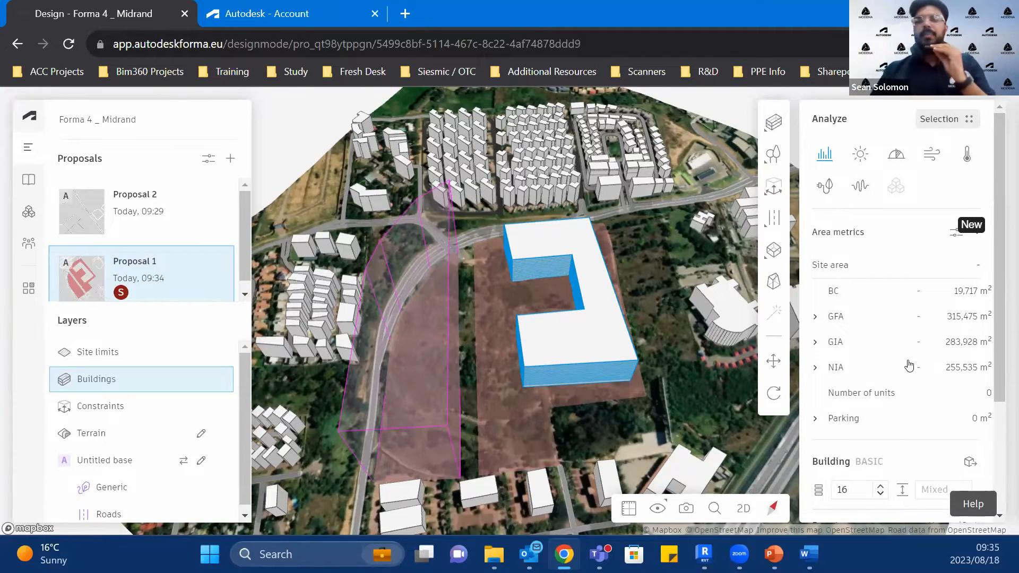
right_click_drag(596, 334, 820, 407)
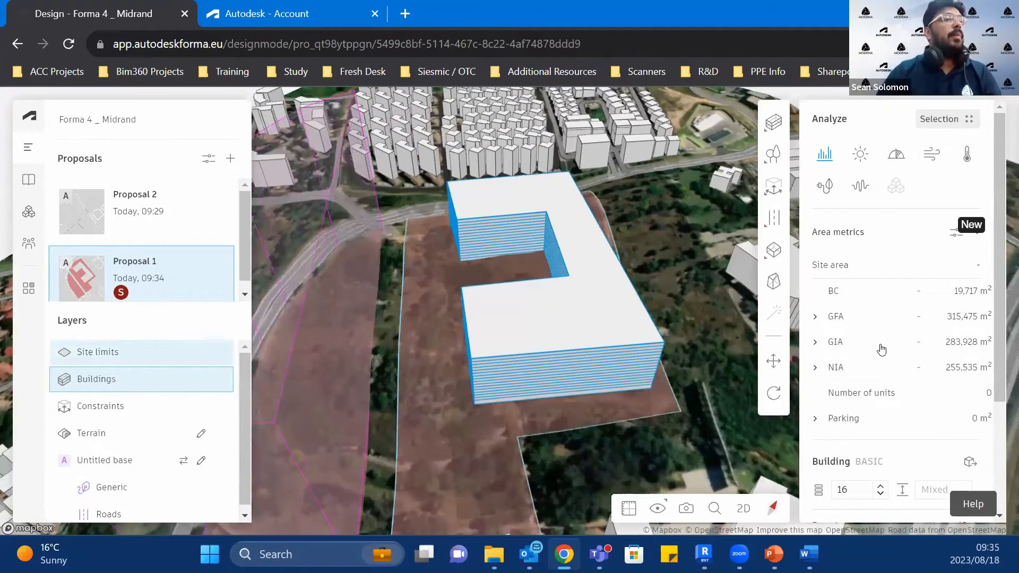
scroll(886, 339, "down", 2)
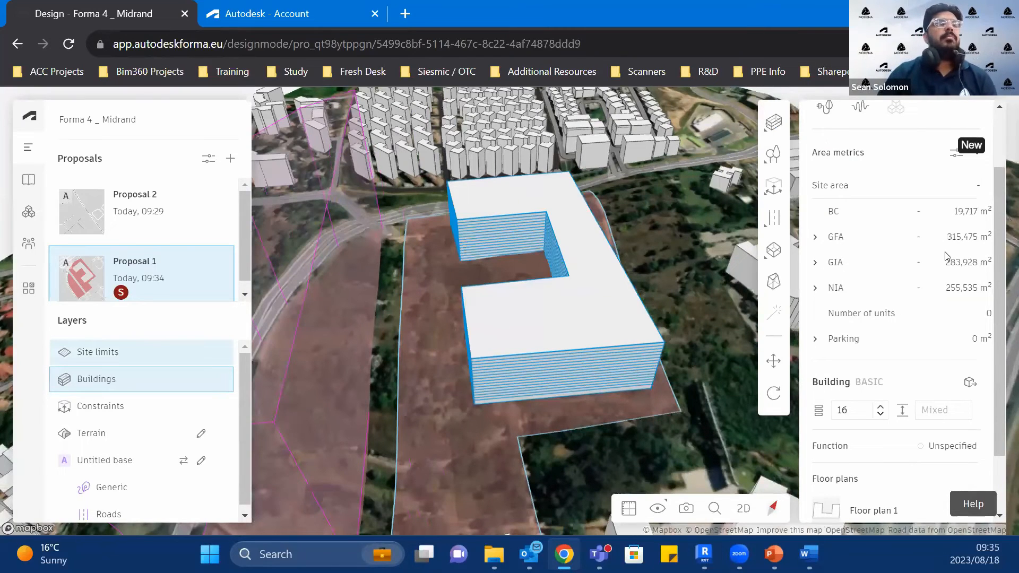
scroll(938, 291, "down", 2)
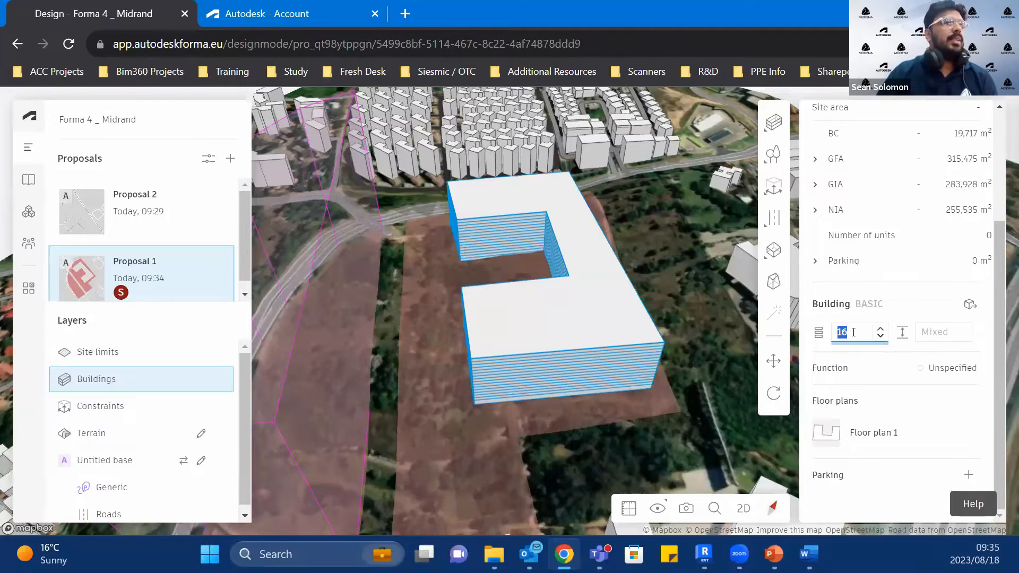
type("29")
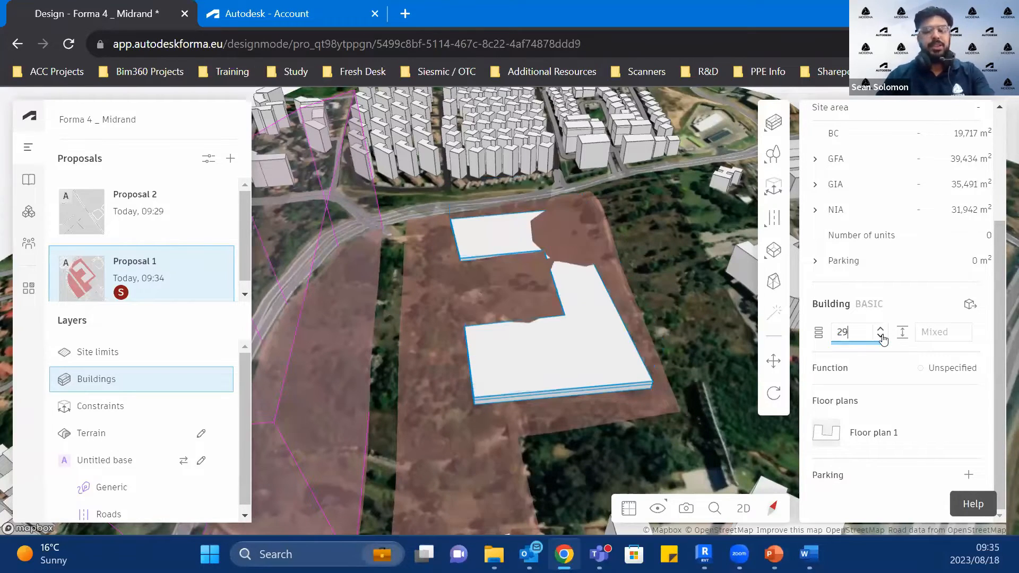
key("BackSpace")
type("0")
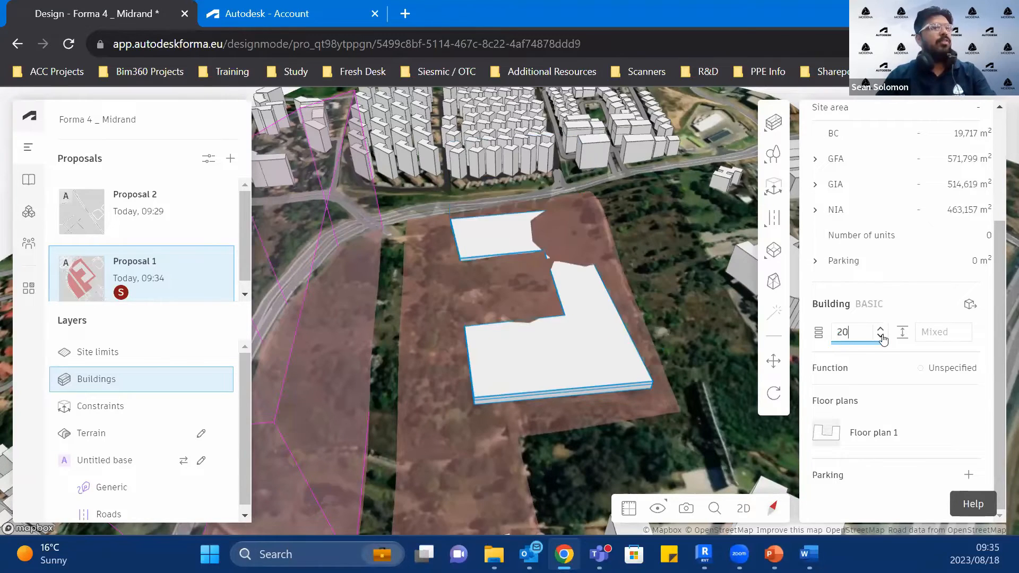
left_click(925, 334)
left_click(950, 328)
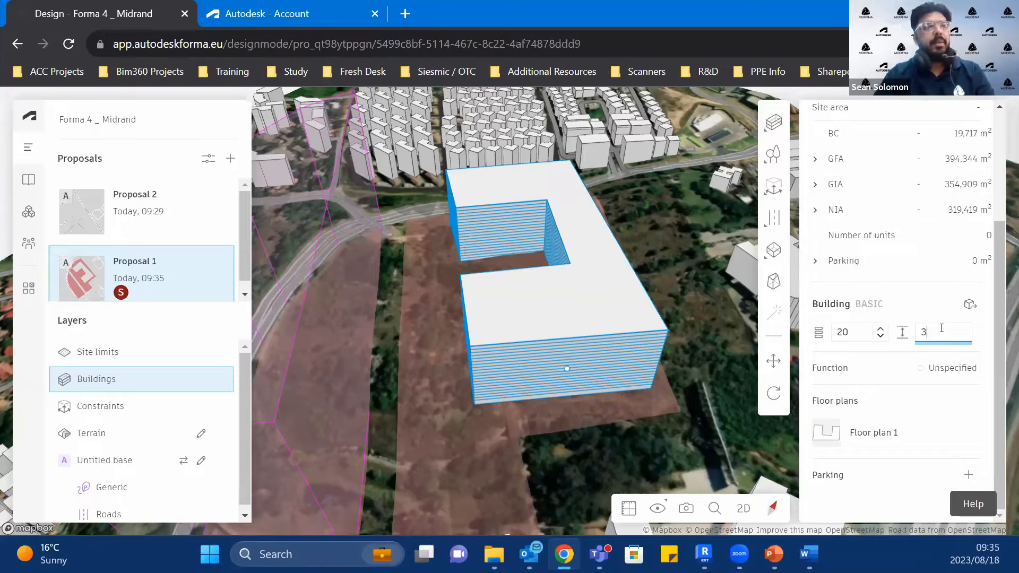
key("Return")
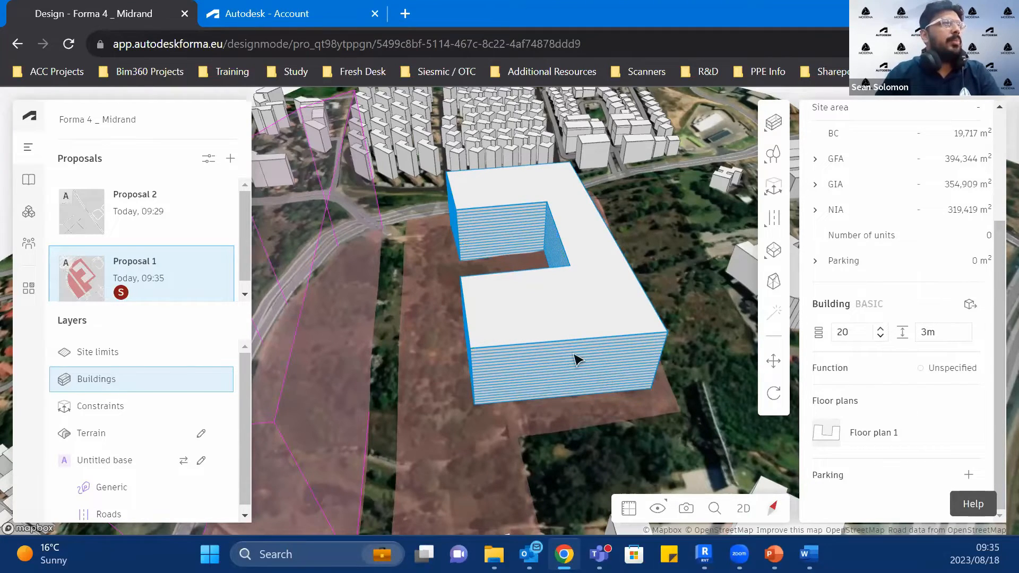
Step: Create a new building function named Retial and assign it to the U-shaped building
scroll(577, 360, "up", 3)
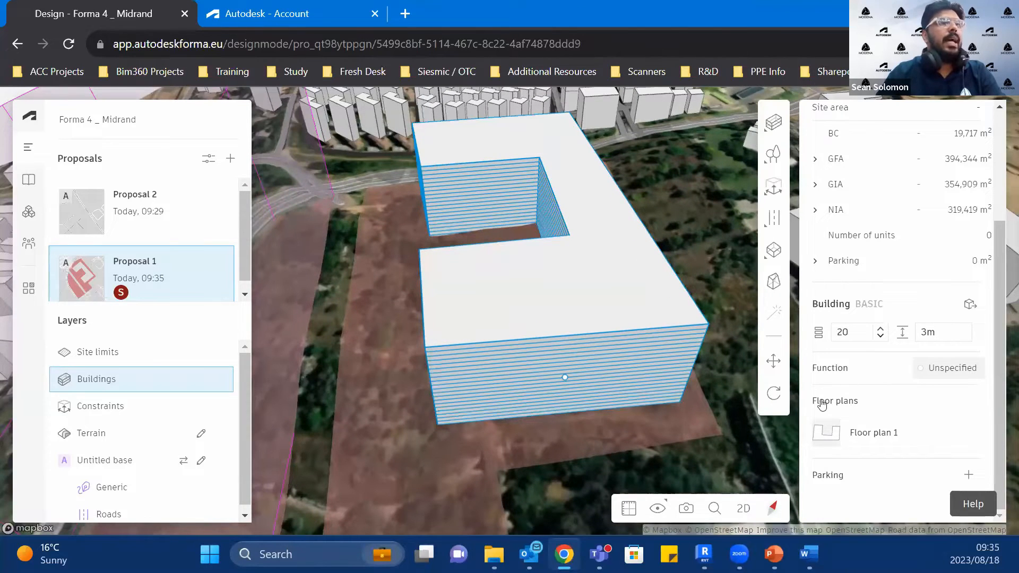
left_click(963, 368)
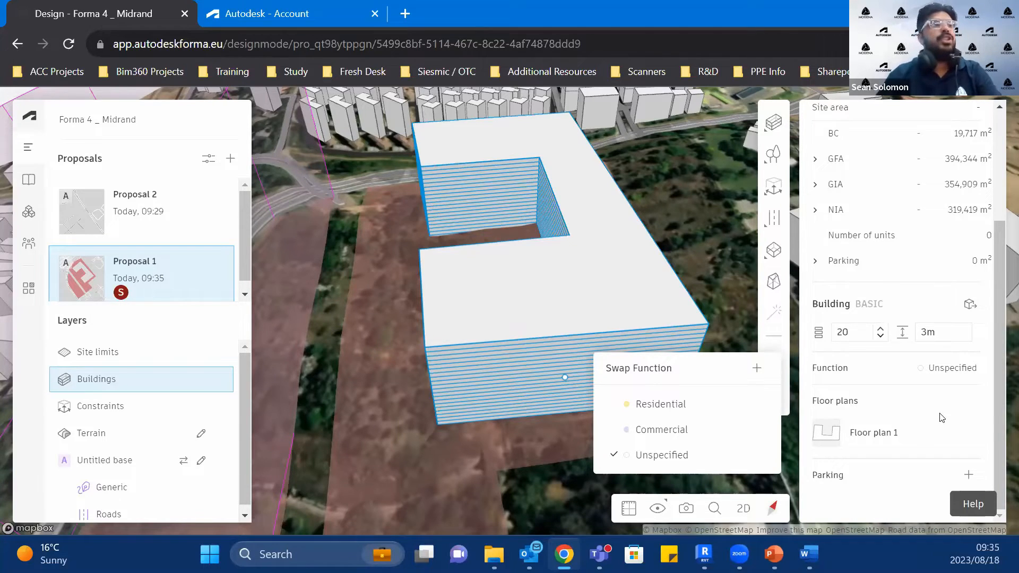
left_click(757, 373)
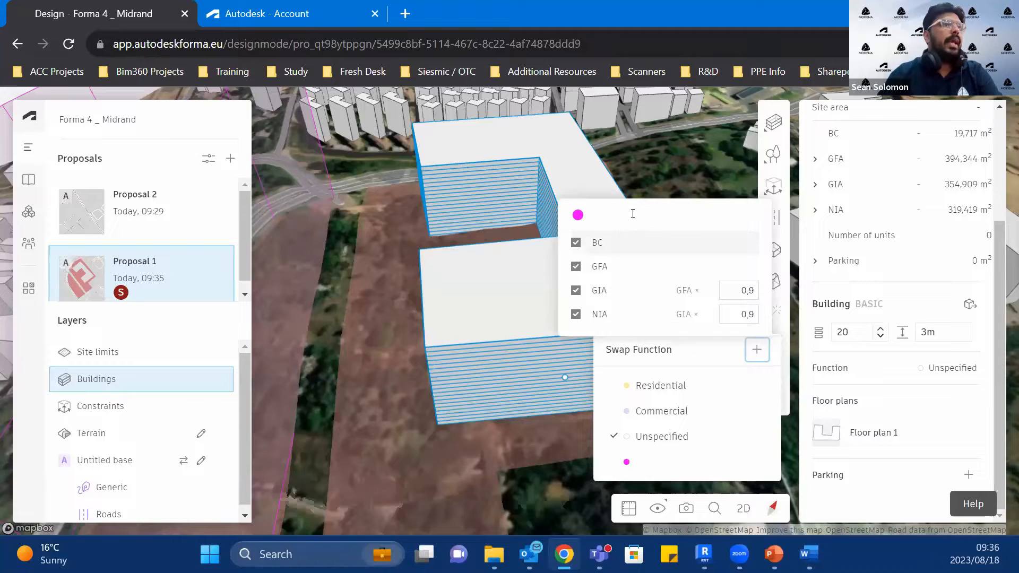
left_click(629, 199)
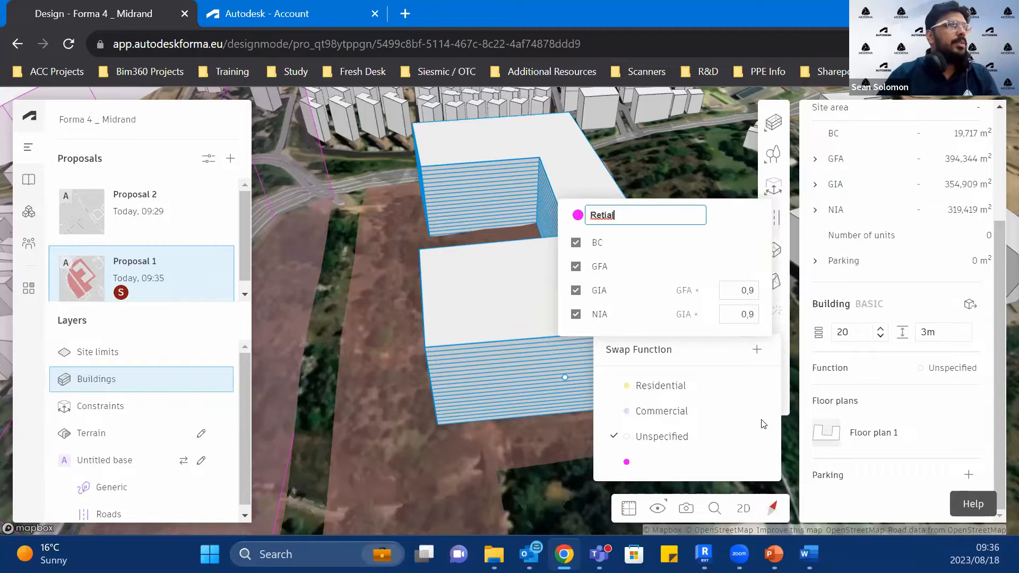
key("Return")
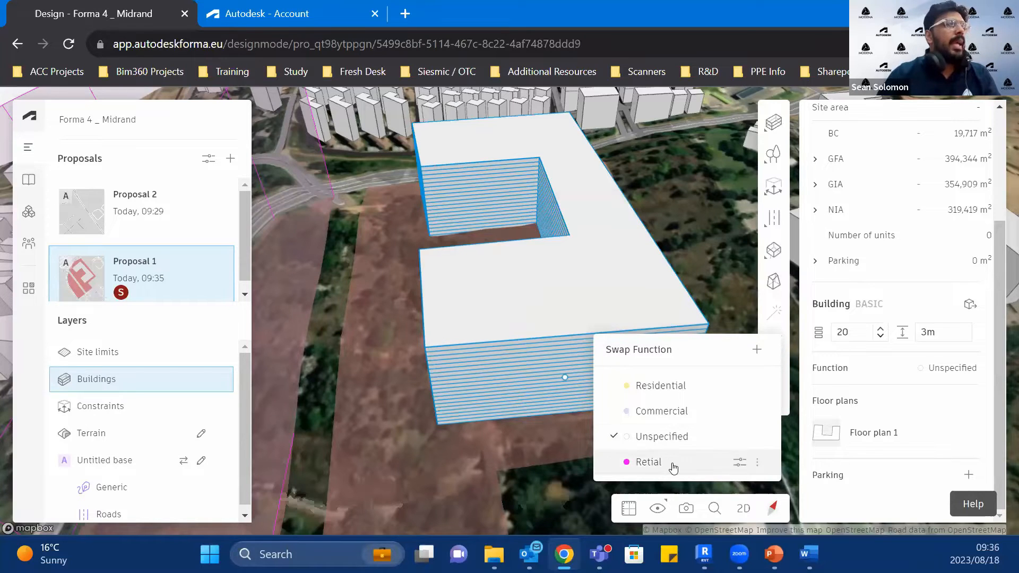
left_click(725, 462)
left_click(738, 461)
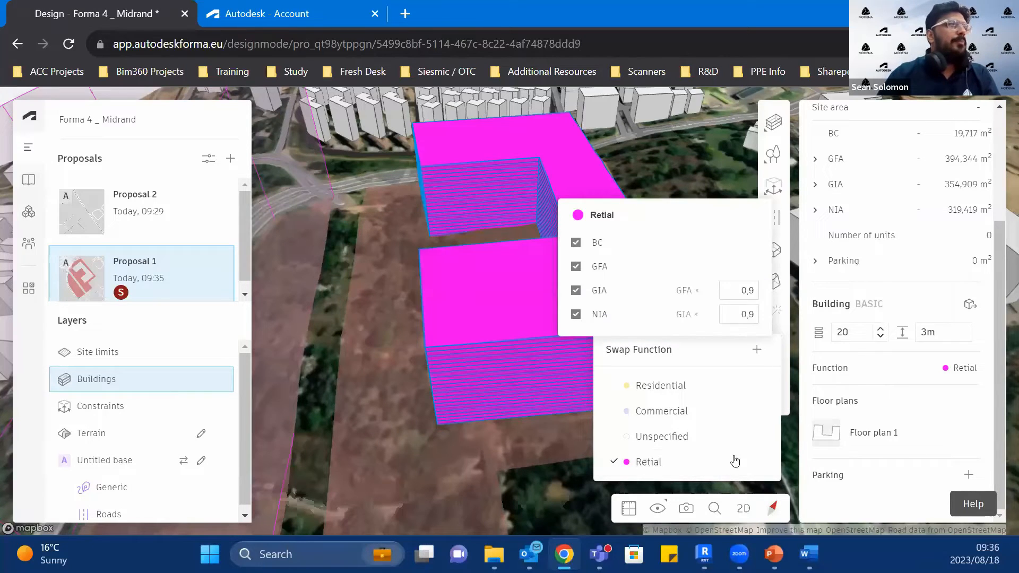
Step: Switch the function of the whole U-shaped building to Residential
left_click(673, 385)
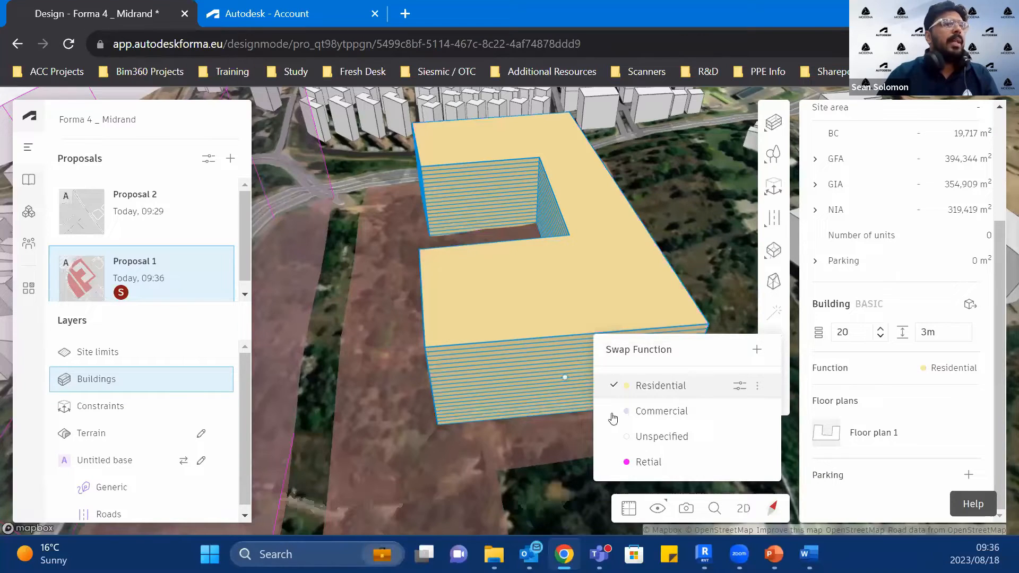
left_click(537, 444)
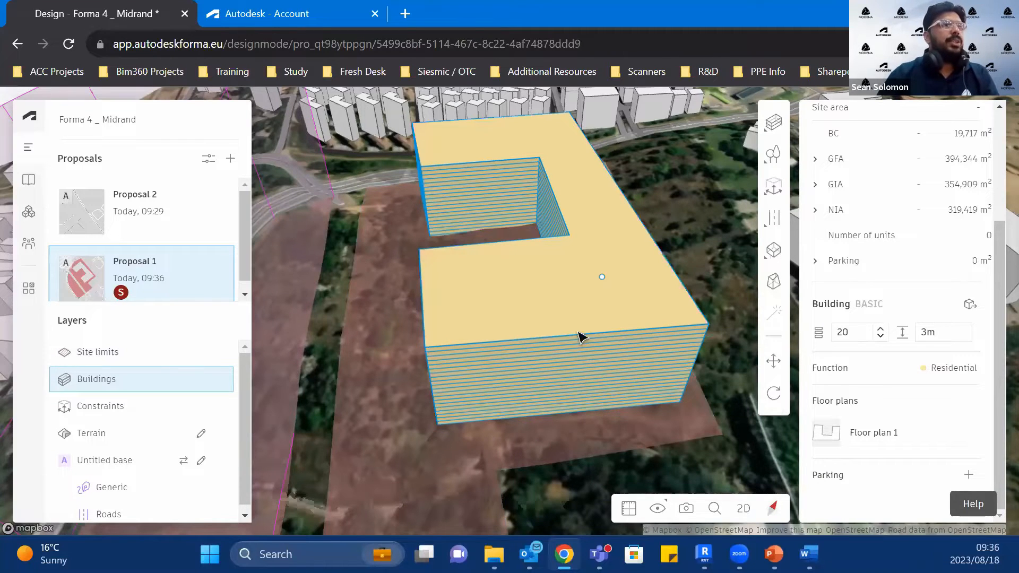
Step: Try the Commercial function on only the top floor of the U-shaped building and undo it
scroll(582, 340, "up", 2)
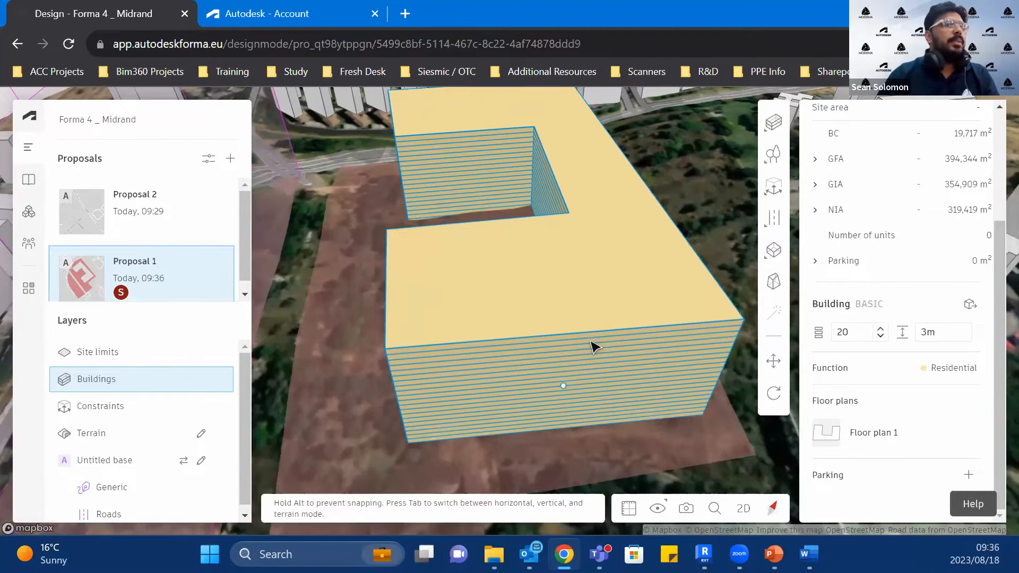
left_click(595, 346)
left_click(942, 372)
left_click(674, 408)
left_click(482, 347)
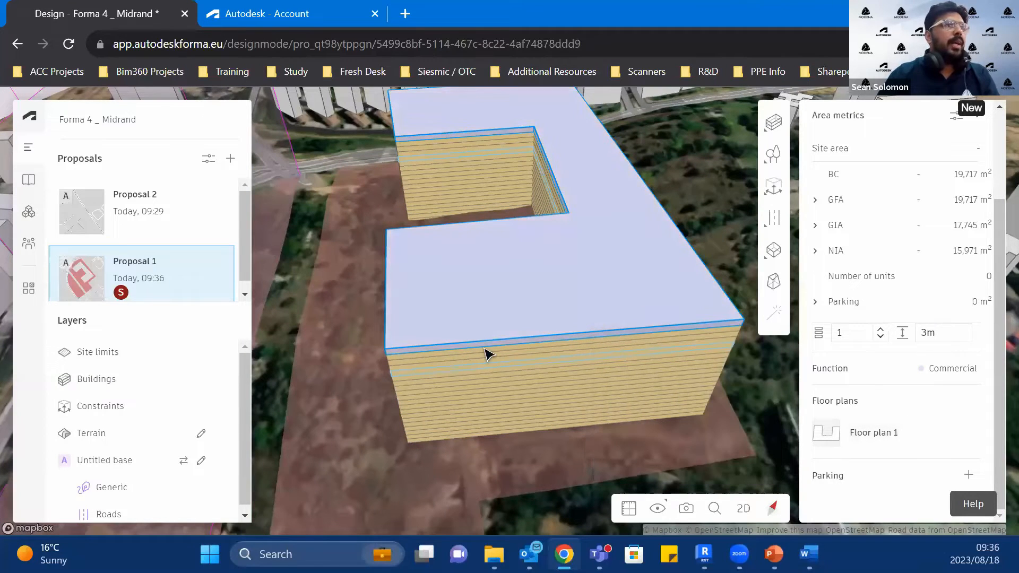
left_click(552, 339)
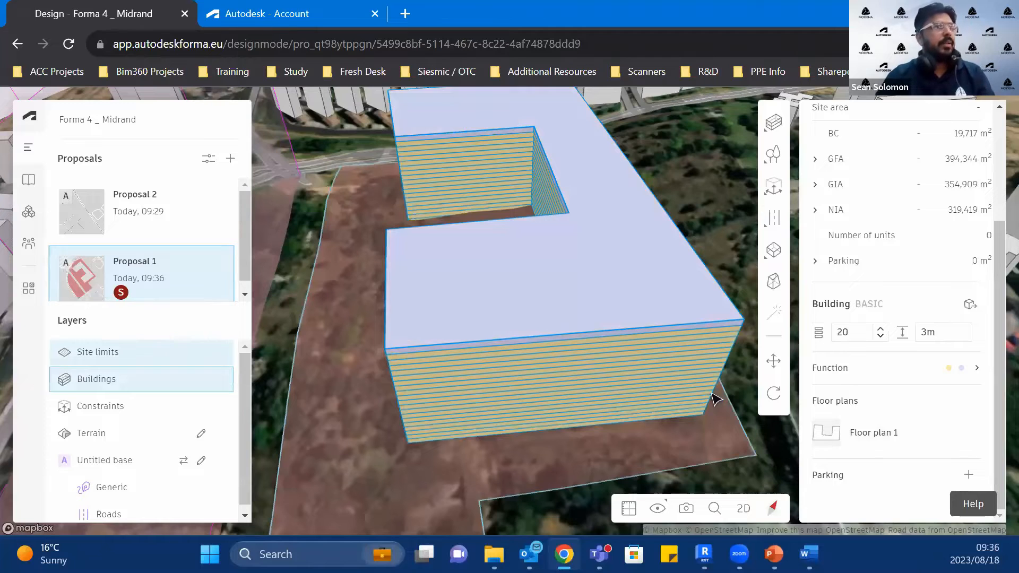
key("ctrl+z")
Step: Assign the Retial function to three adjacent floors near the base of the U-shaped building
left_click(620, 413)
left_click(622, 410, "shift")
left_click(622, 411, "shift")
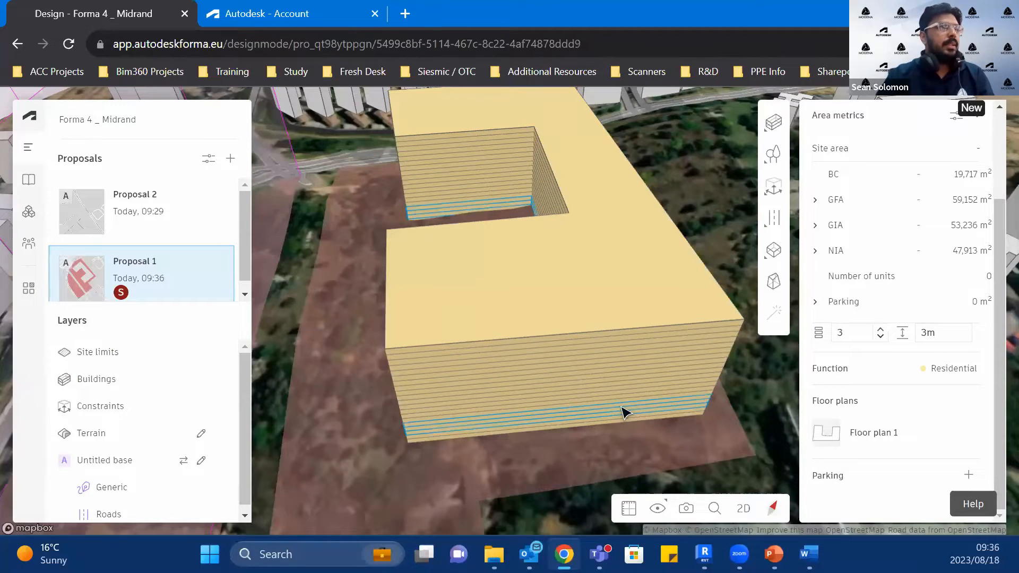
left_click(962, 368)
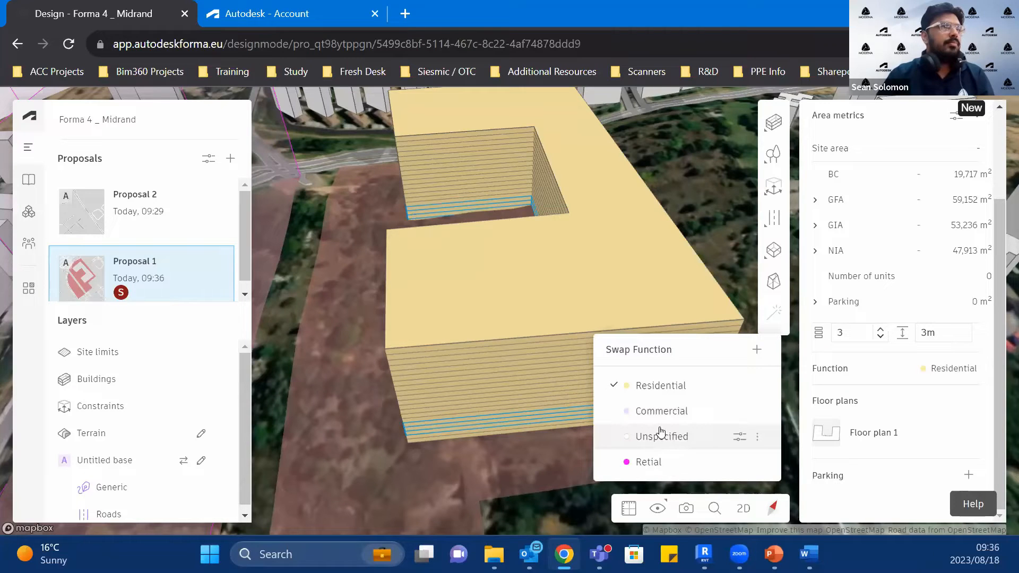
left_click(648, 463)
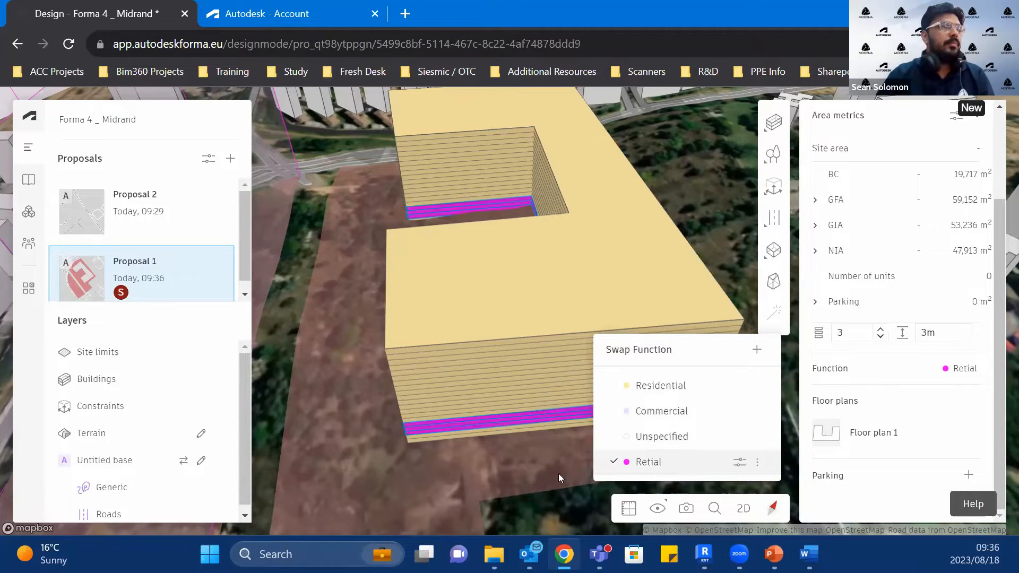
right_click_drag(656, 421, 889, 361)
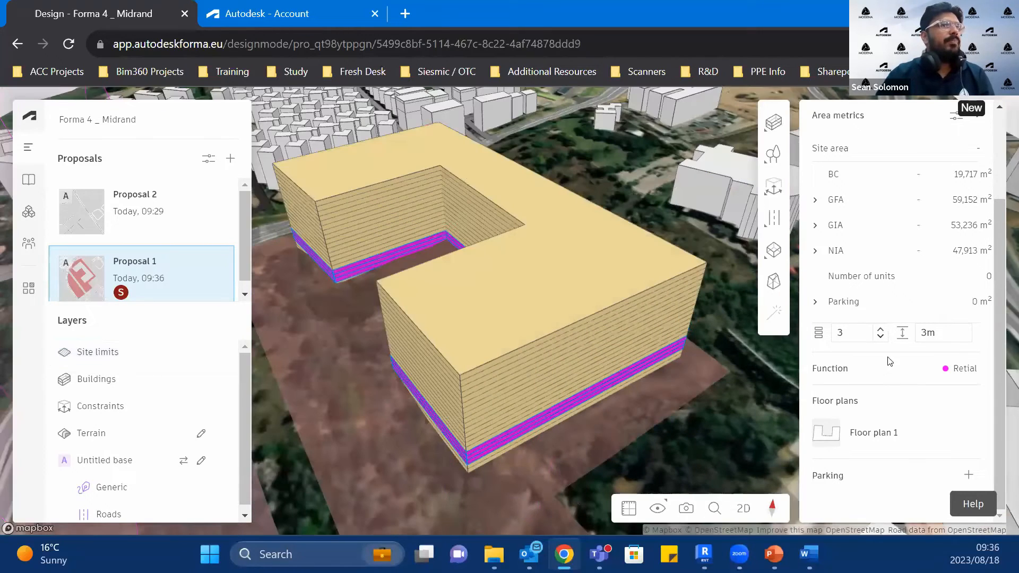
scroll(936, 299, "up", 3)
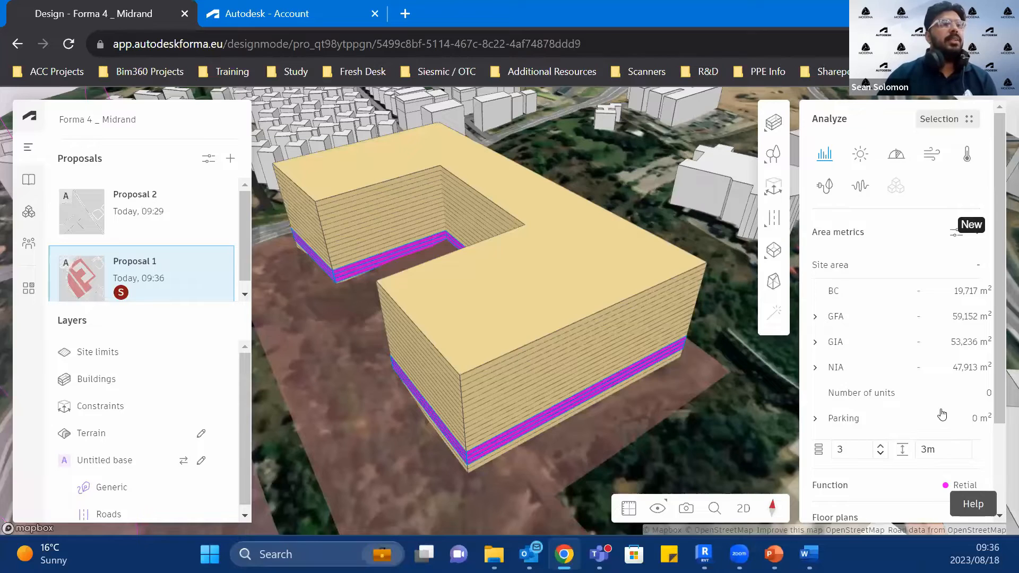
scroll(924, 379, "down", 2)
scroll(840, 466, "up", 1)
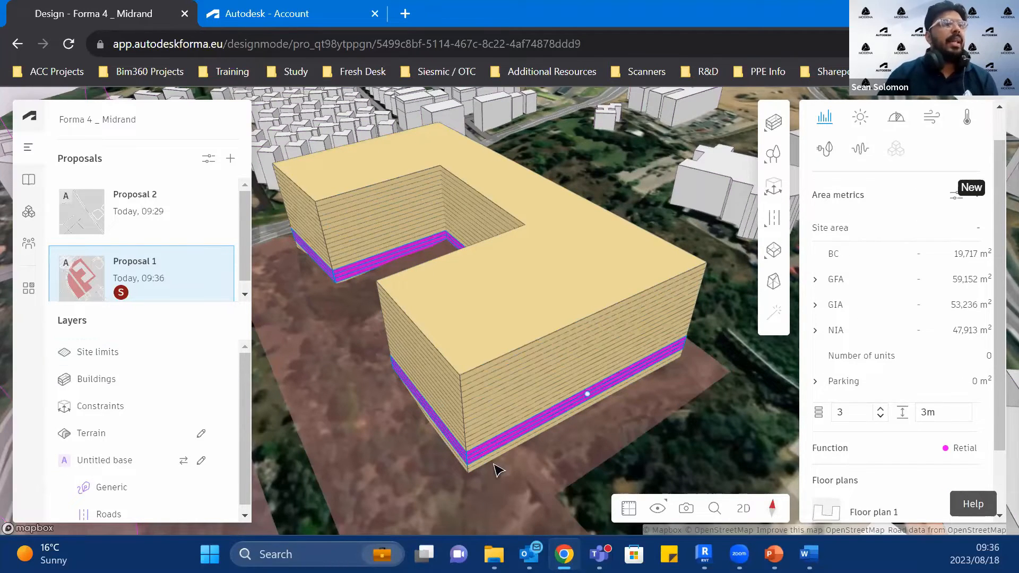
scroll(489, 471, "up", 5)
scroll(533, 305, "down", 3)
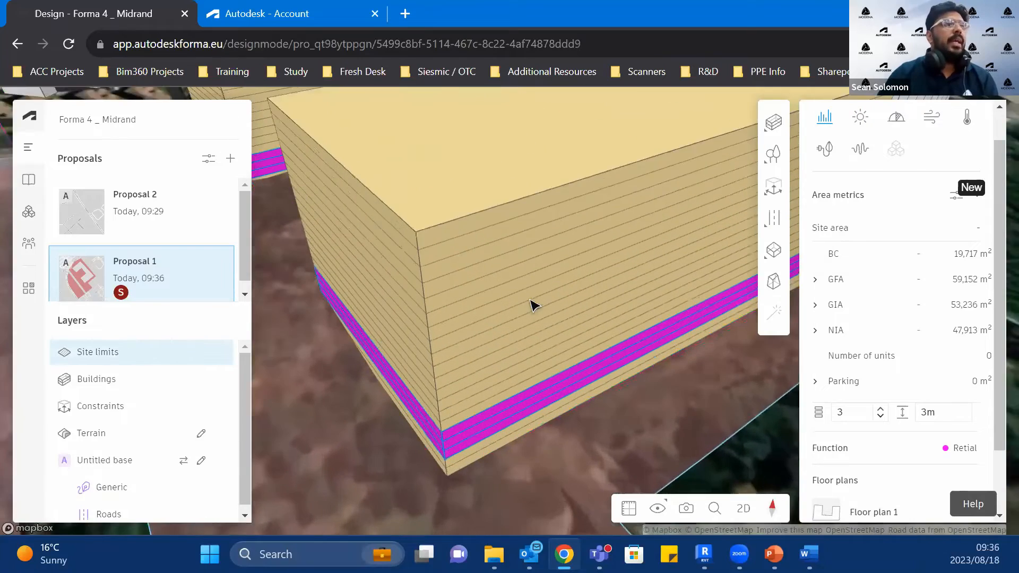
left_click(521, 282)
left_click_drag(628, 274, 581, 326)
double_click(403, 377)
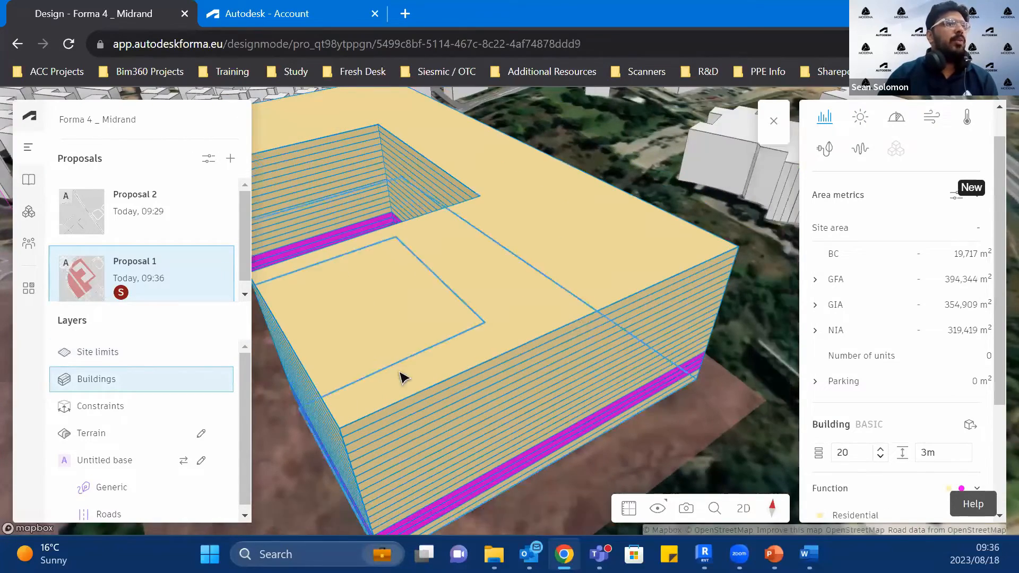
scroll(562, 367, "down", 3)
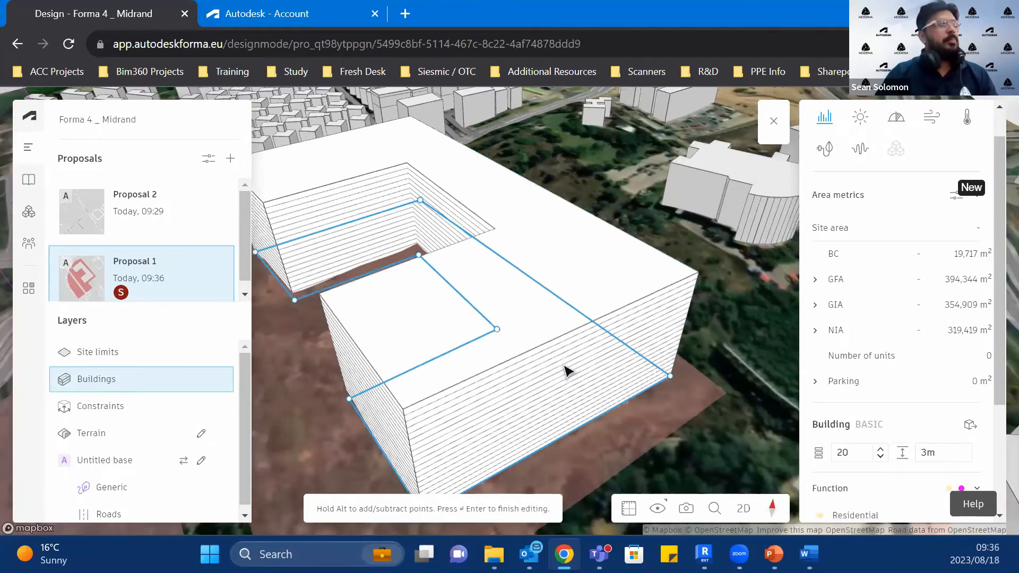
scroll(501, 363, "down", 2)
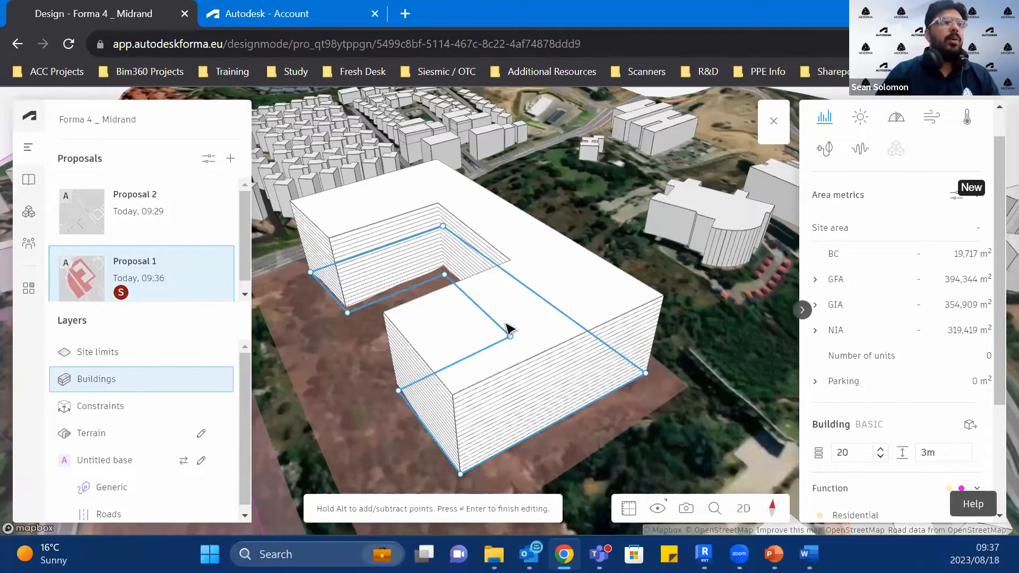
left_click(773, 121)
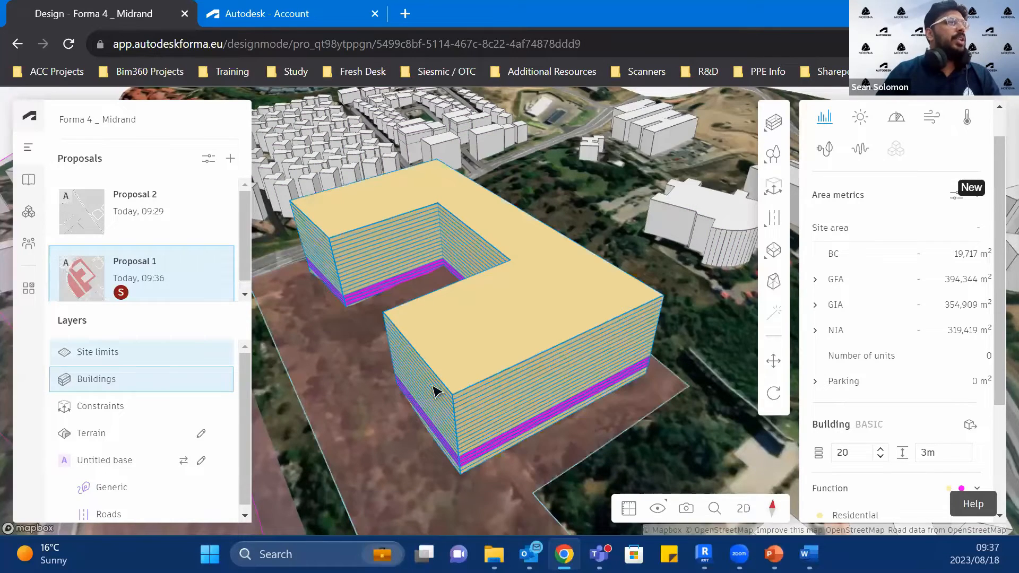
Step: Pull the end face of the top floor's larger wing inward, leaving a floor area of about 13,543 m²
scroll(476, 361, "up", 2)
scroll(476, 361, "up", 3)
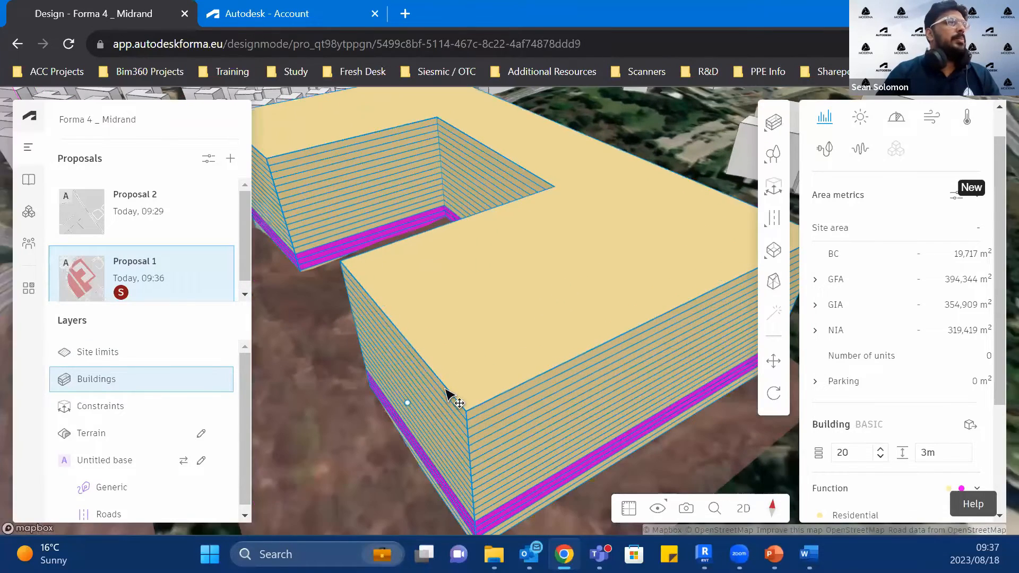
left_click(458, 402)
left_click_drag(392, 325, 642, 319)
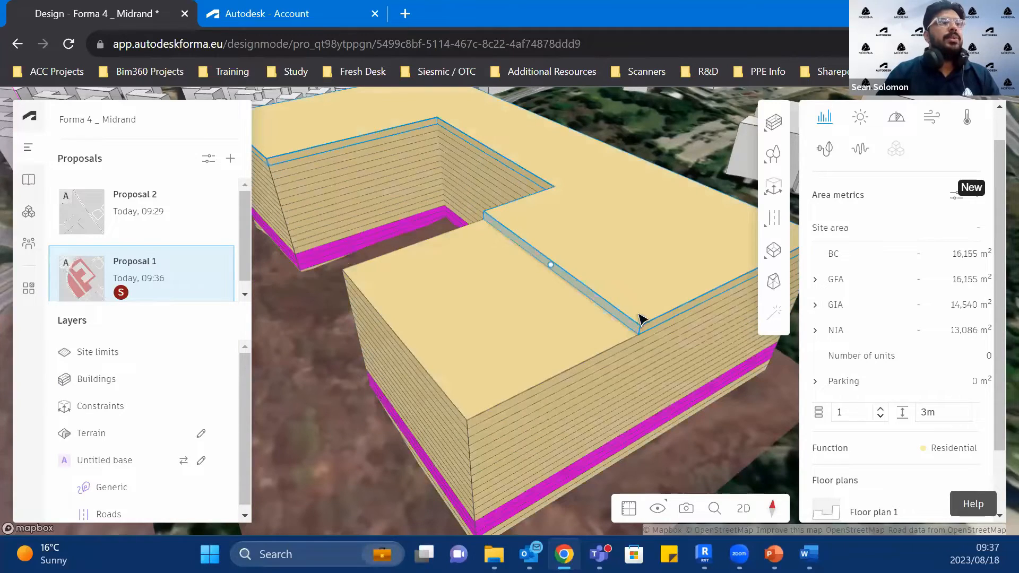
middle_click_drag(616, 344, 488, 402)
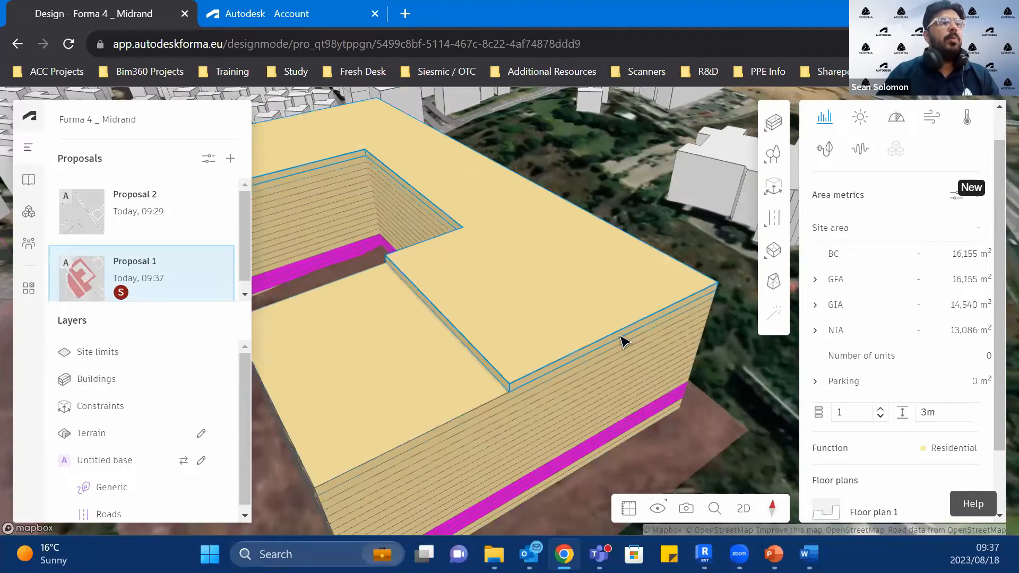
left_click_drag(623, 329, 550, 307)
scroll(550, 307, "down", 5)
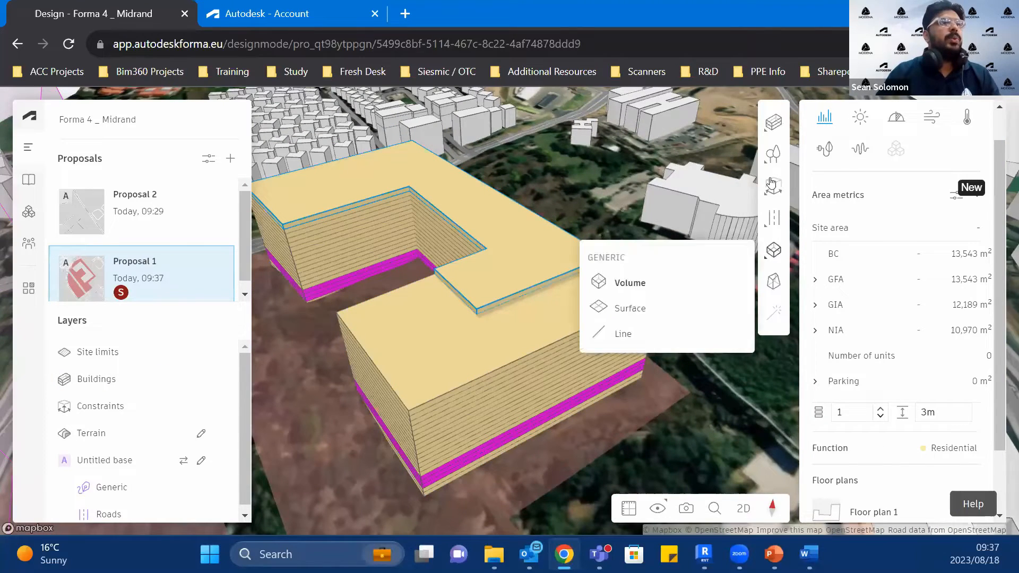
right_click(484, 285)
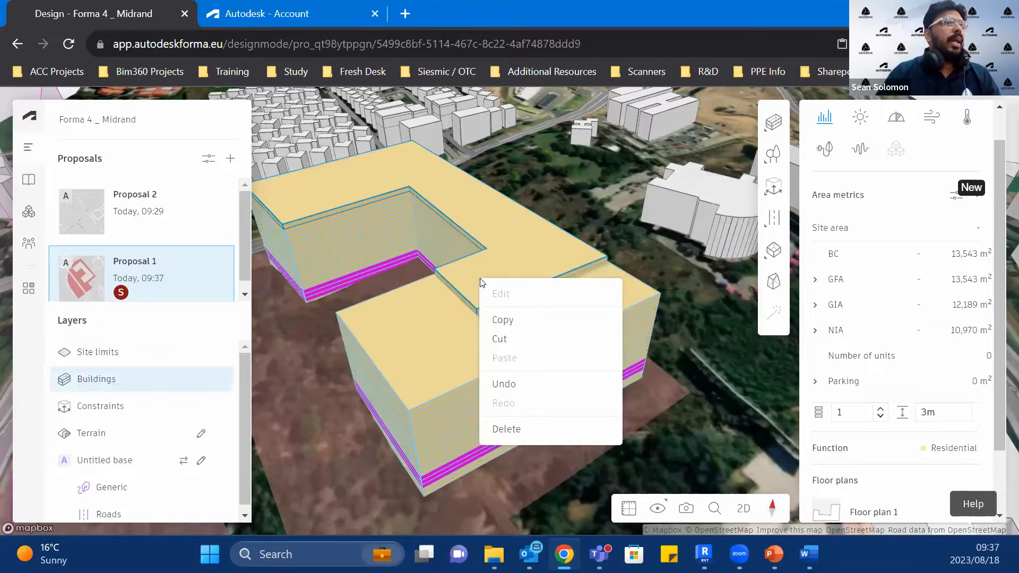
left_click(470, 298)
right_click(467, 291)
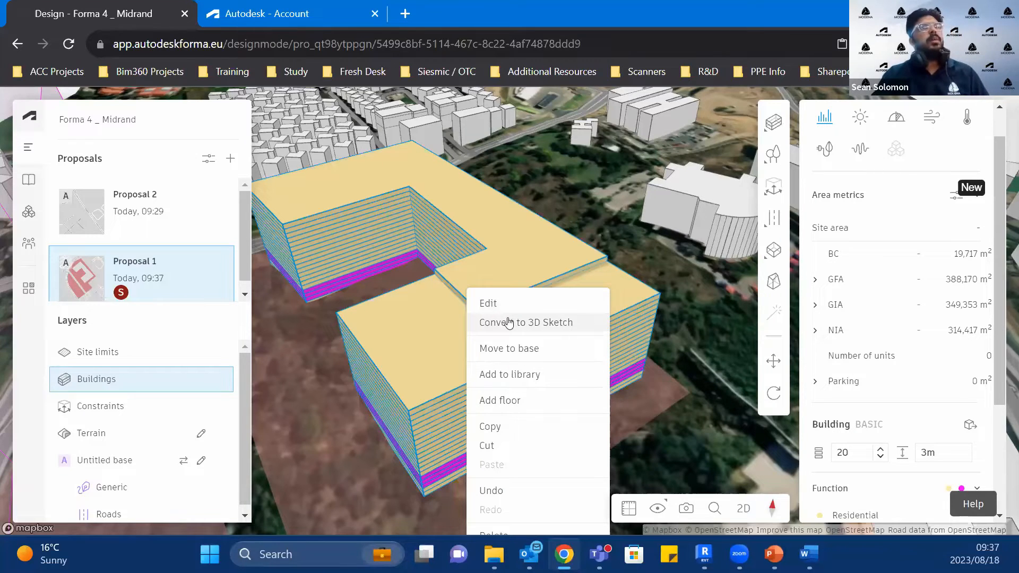
left_click(435, 350)
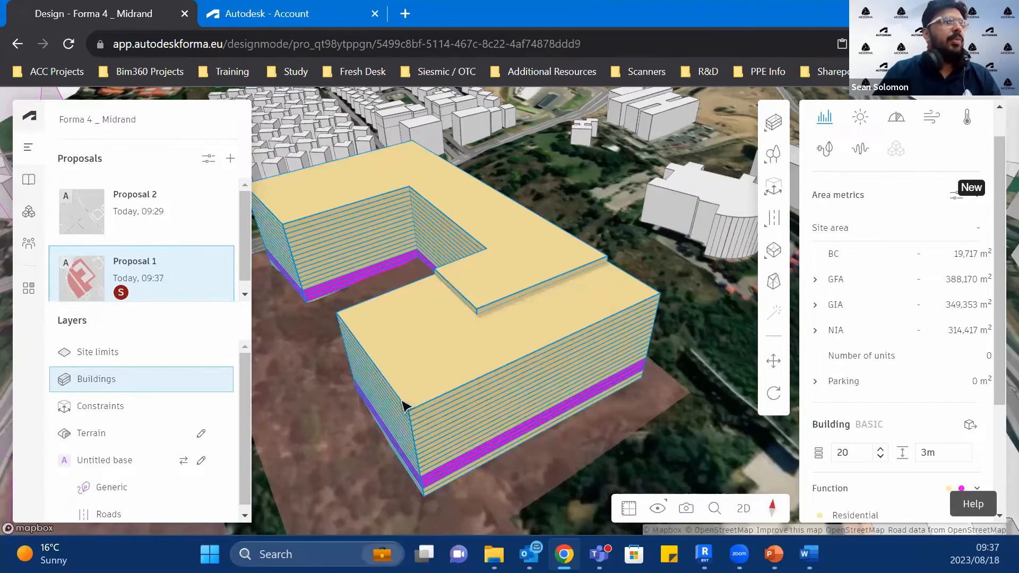
Step: Try to set back the floor directly below the top one to about 13,948 m² and undo the change
scroll(403, 408, "up", 2)
scroll(446, 412, "up", 3)
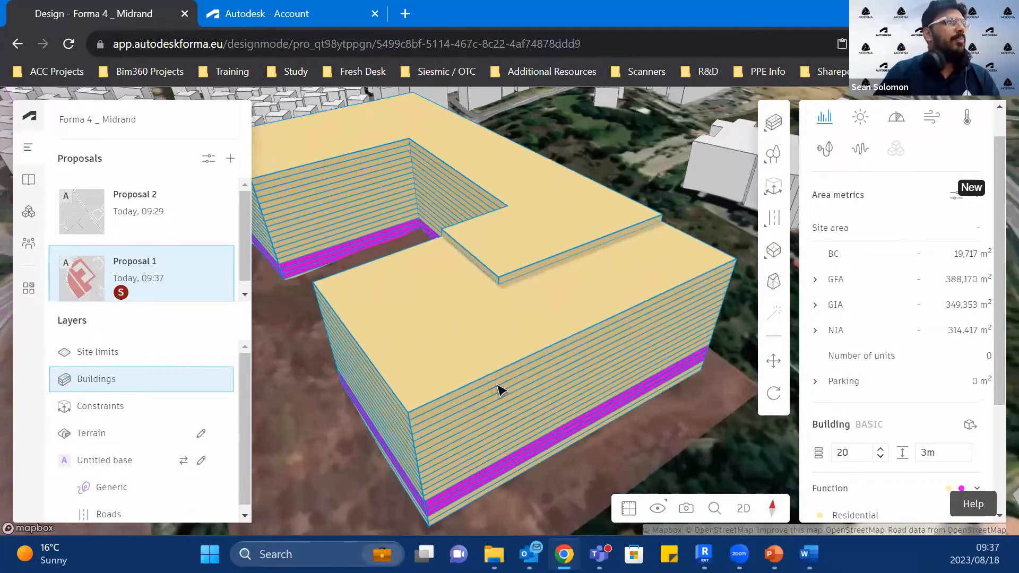
scroll(500, 387, "up", 2)
right_click_drag(471, 366, 476, 358)
double_click(476, 357)
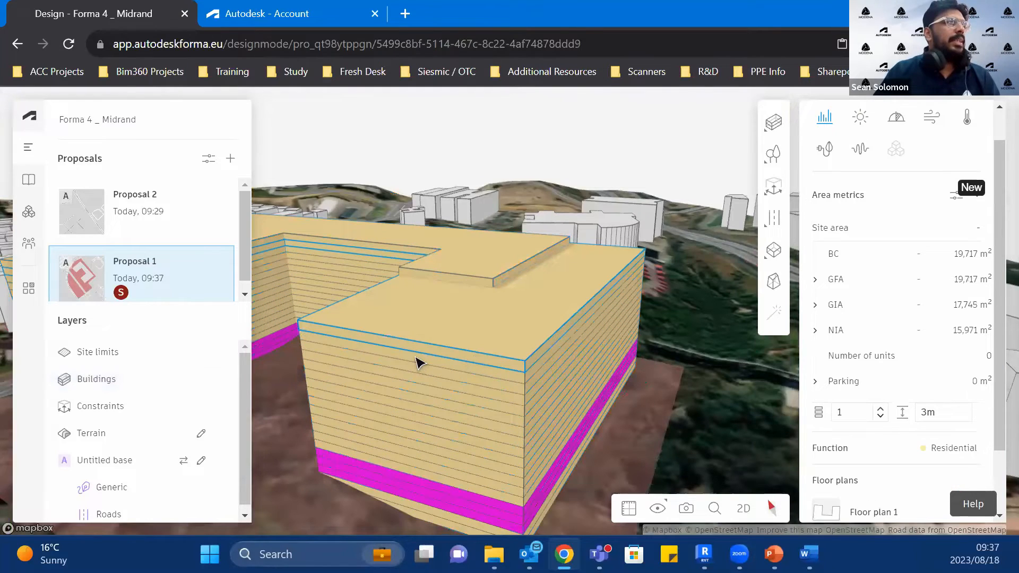
left_click_drag(400, 343, 437, 309)
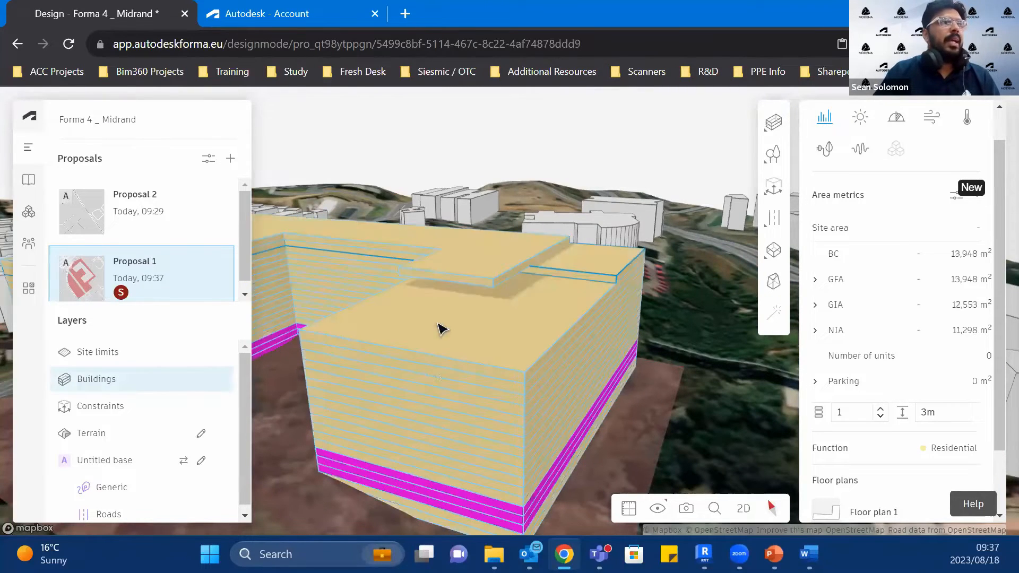
scroll(642, 358, "down", 1)
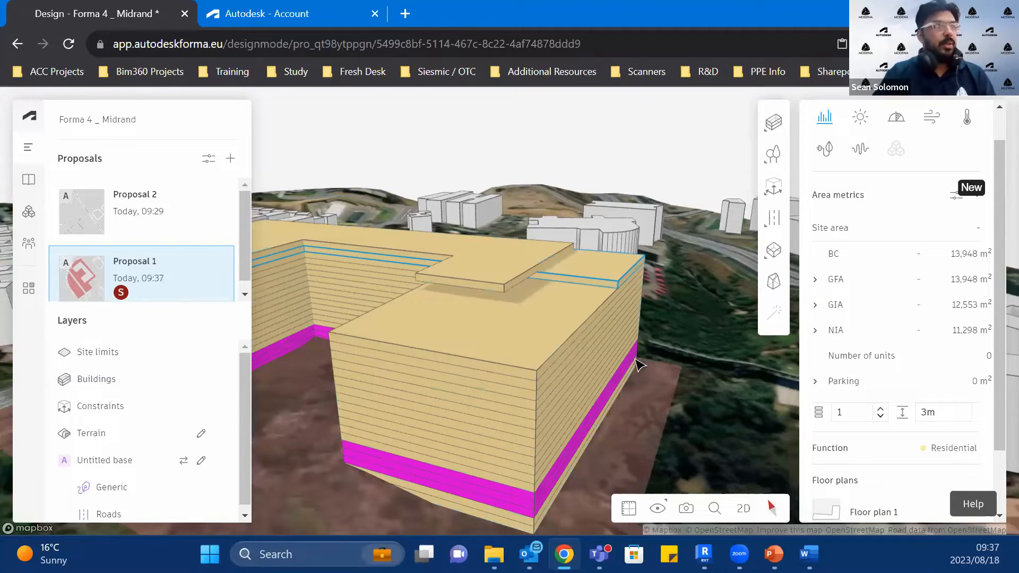
key("ctrl+z")
Step: Pull the end face of the floor directly below the top one inward, leaving a floor area of about 17,356 m²
double_click(442, 351)
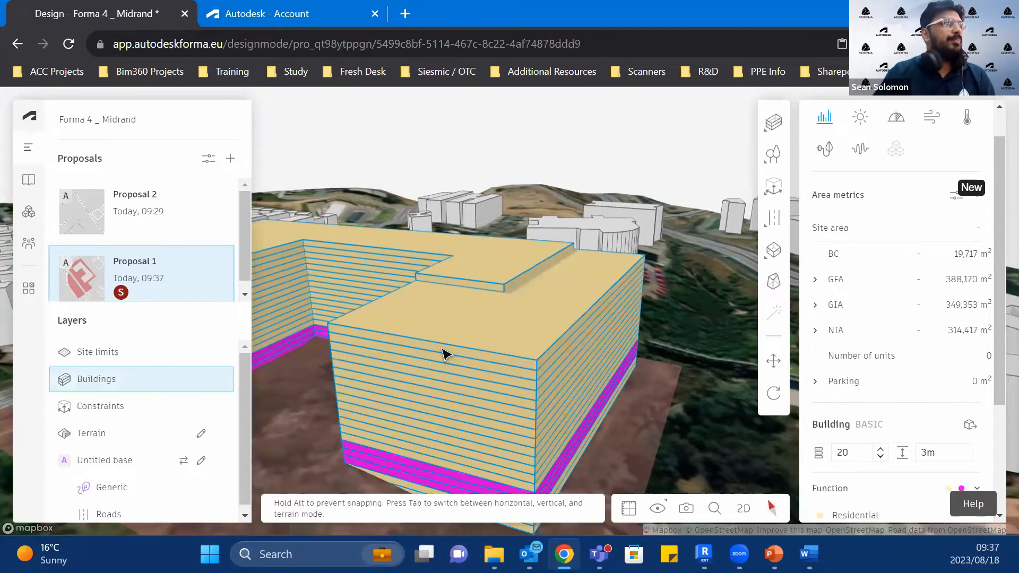
left_click_drag(434, 350, 459, 312)
scroll(717, 416, "down", 1)
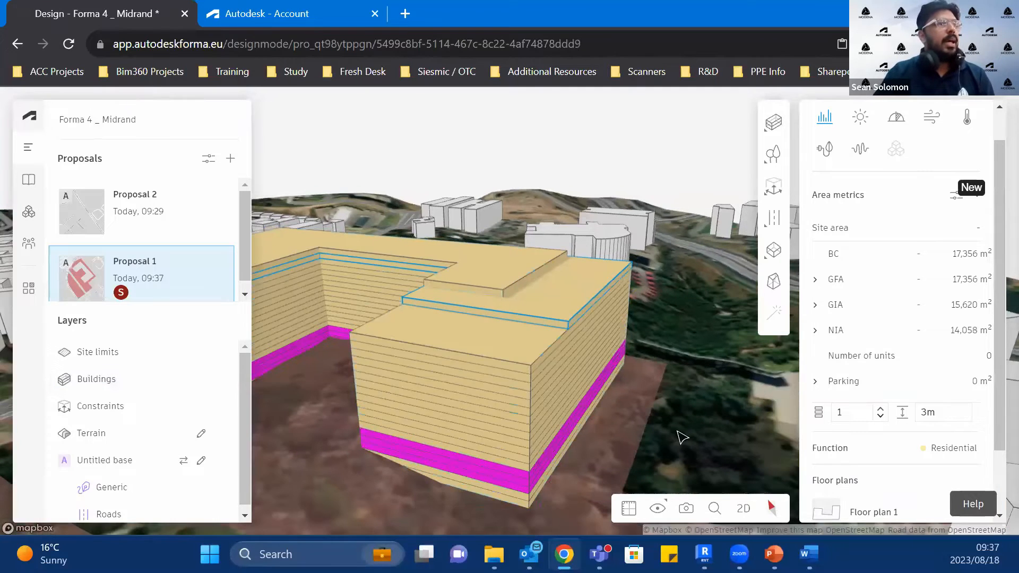
right_click_drag(681, 437, 701, 443)
Step: Open Floor plan 1 of the whole U-shaped building in the floor plan editor and browse its stories
scroll(903, 451, "down", 2)
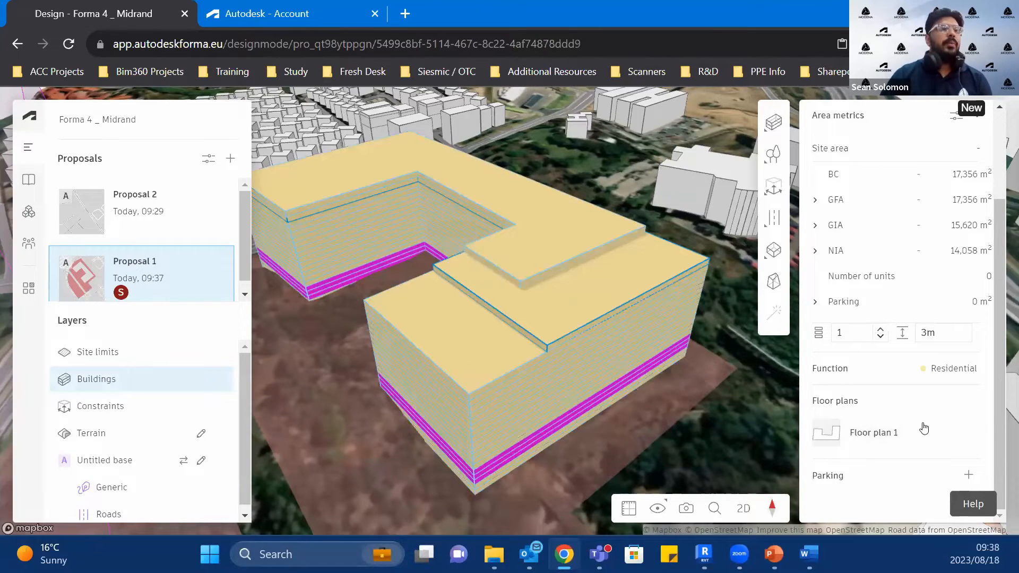
left_click(557, 369)
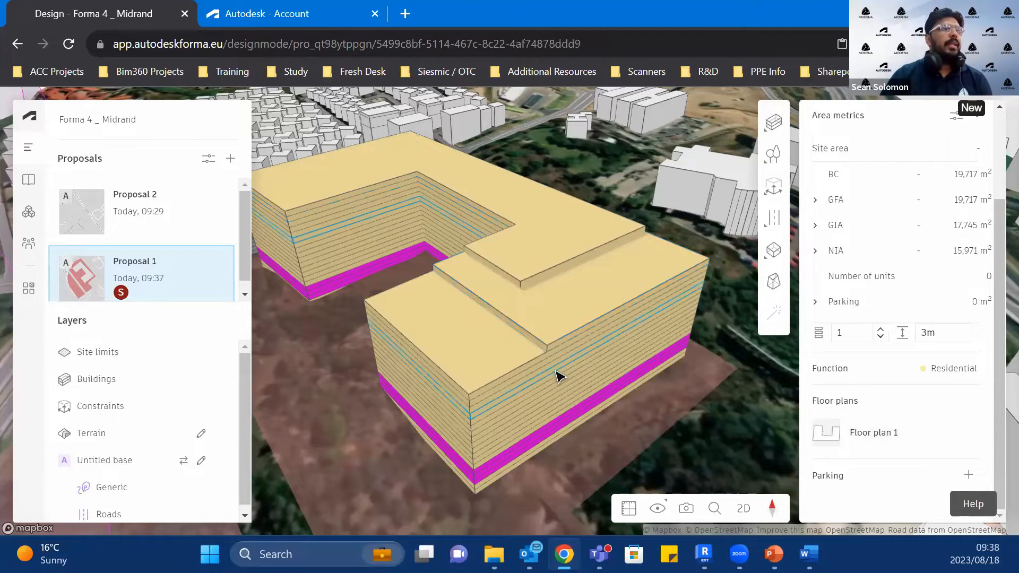
left_click(661, 464)
left_click(505, 374)
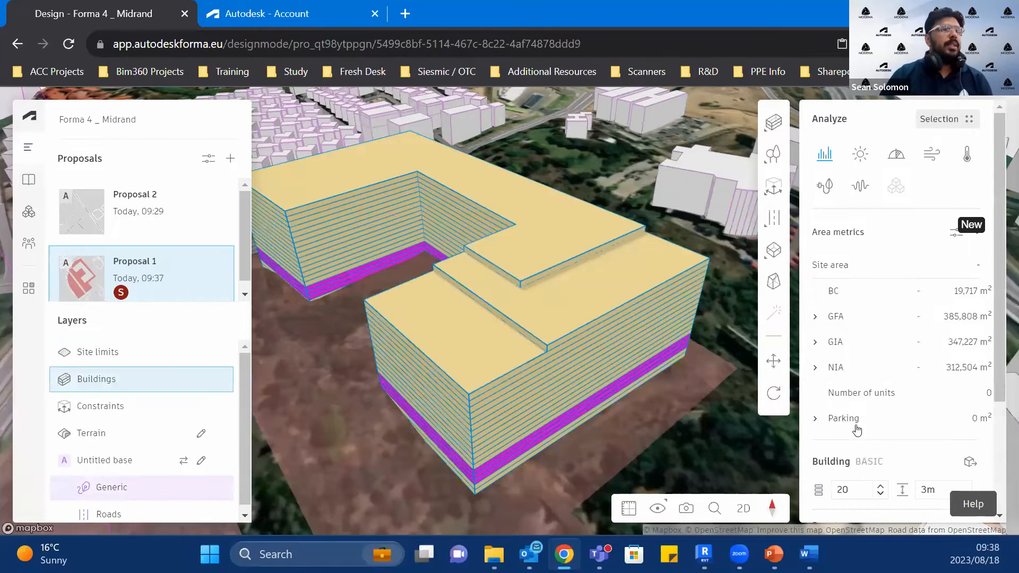
scroll(857, 430, "down", 3)
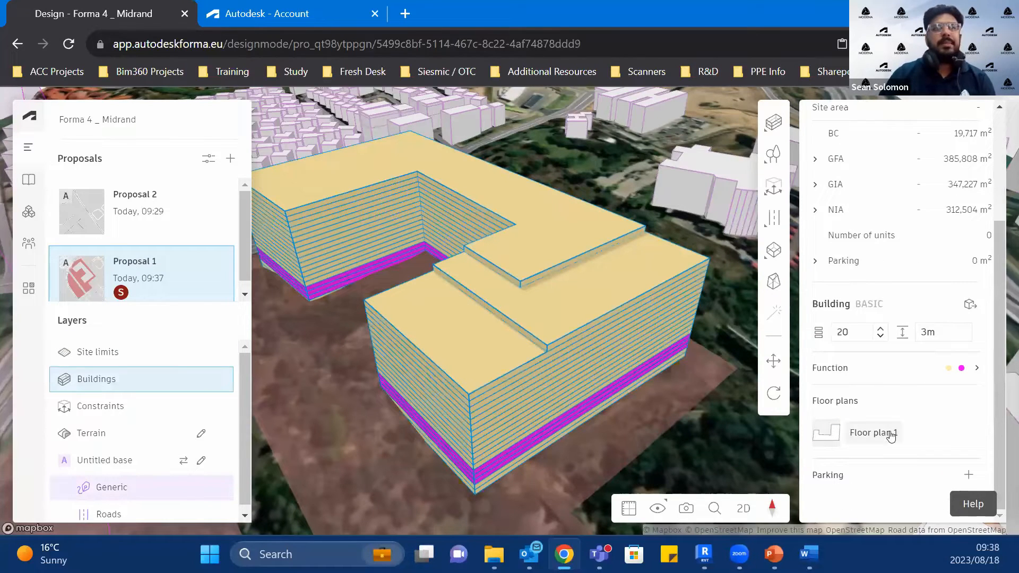
left_click(891, 435)
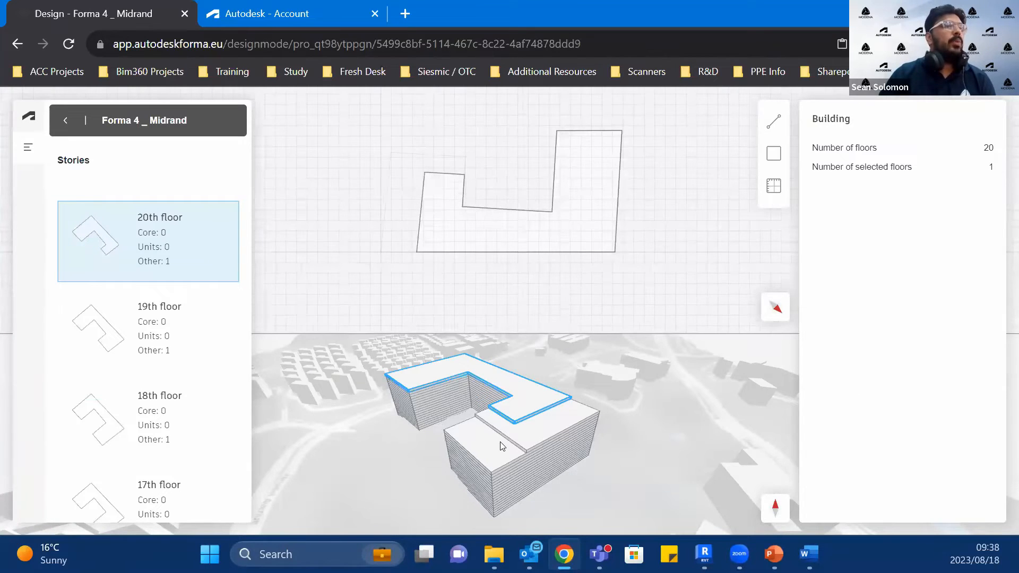
scroll(175, 345, "down", 12)
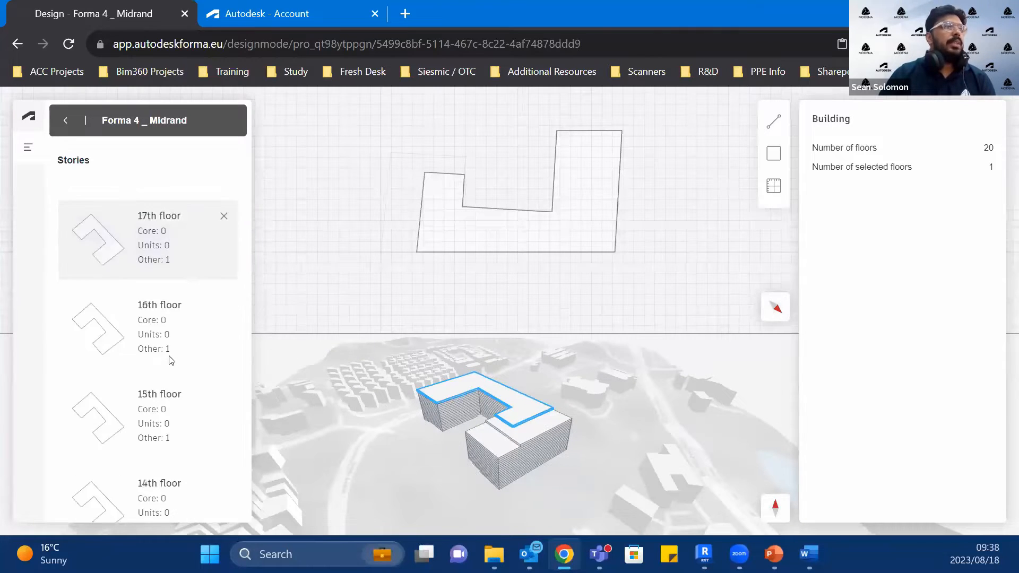
Step: Try to move the 20th floor's outline in the plan and undo the move
scroll(176, 416, "up", 9)
scroll(177, 422, "up", 3)
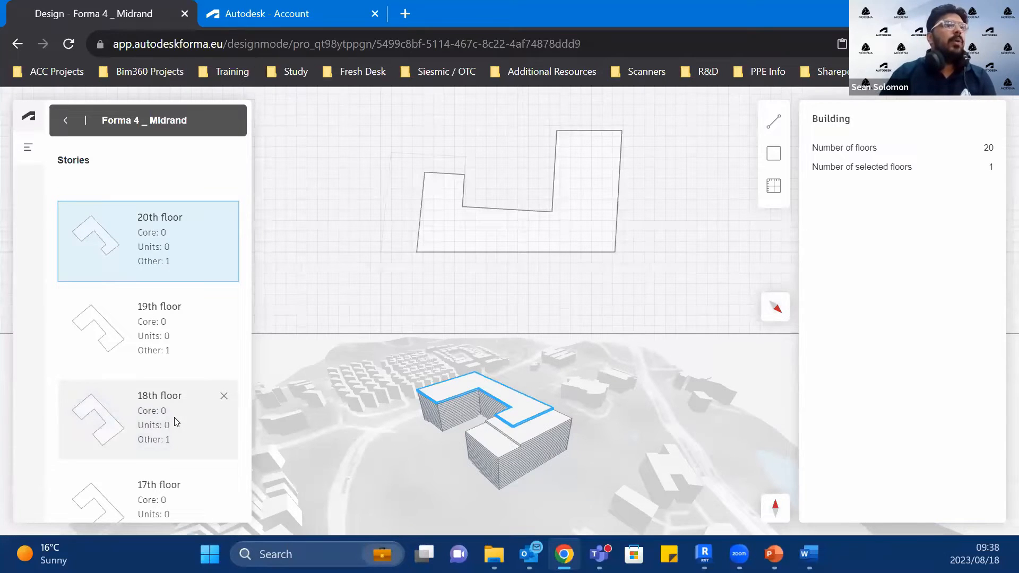
left_click(513, 250)
left_click_drag(512, 251, 612, 213)
scroll(528, 417, "down", 3)
key("ctrl+z")
key("ctrl+z")
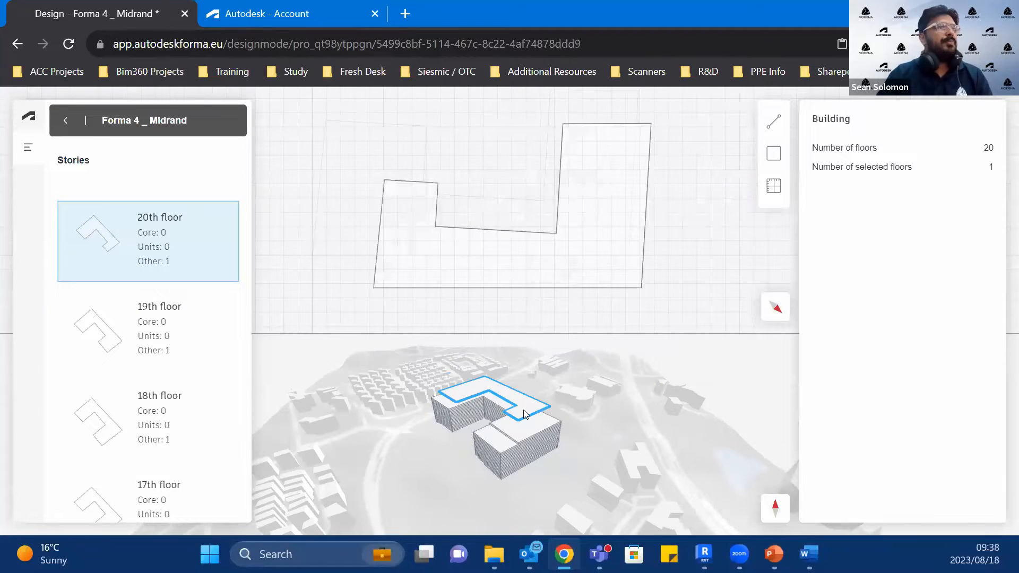
Step: Reshape the 20th floor by moving the inner end corner of its larger wing inward, giving the wing a pointed end
left_click(555, 255)
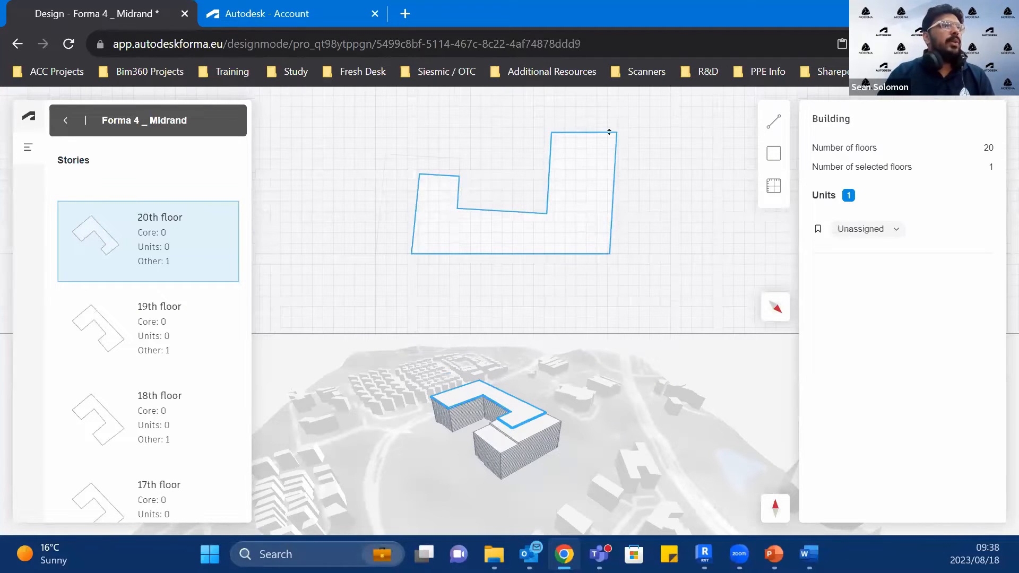
left_click(610, 131)
left_click_drag(553, 132, 582, 166)
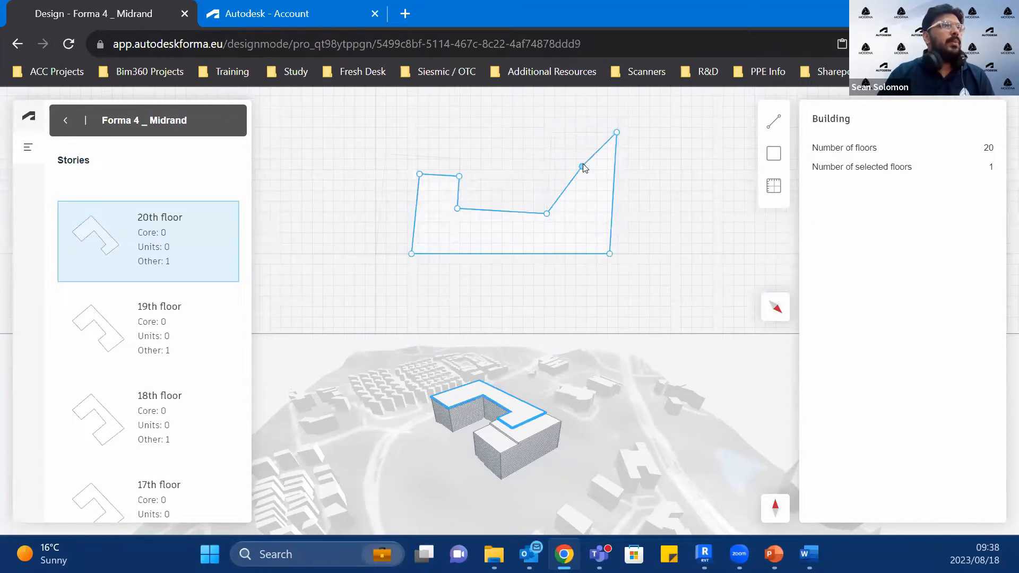
scroll(370, 435, "up", 8)
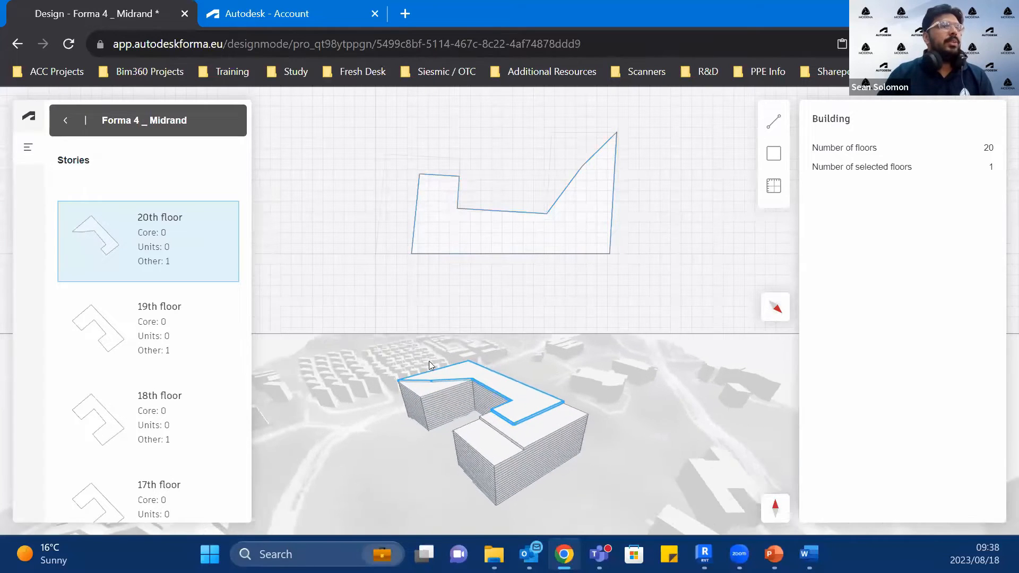
scroll(504, 470, "down", 3)
scroll(526, 434, "down", 2)
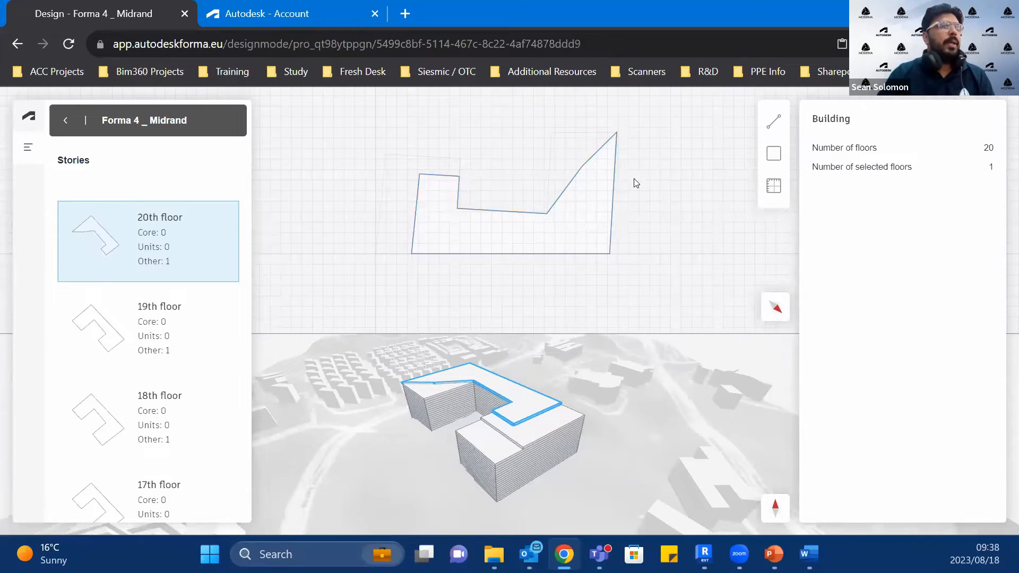
Step: Draw a rectangular space inside the pointed wing of the 20th floor and assign it as Core
left_click(592, 213)
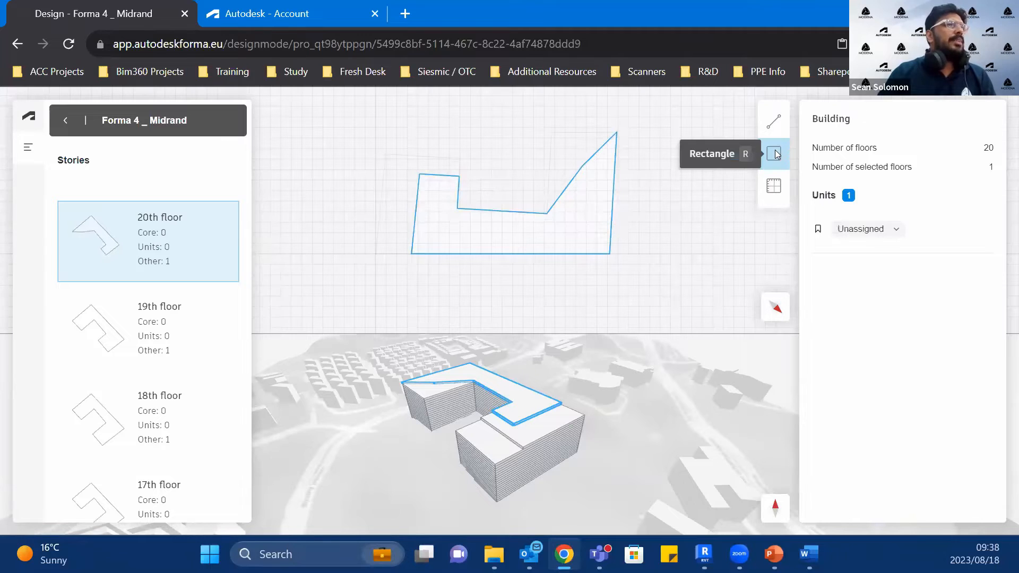
left_click(775, 153)
left_click(576, 204)
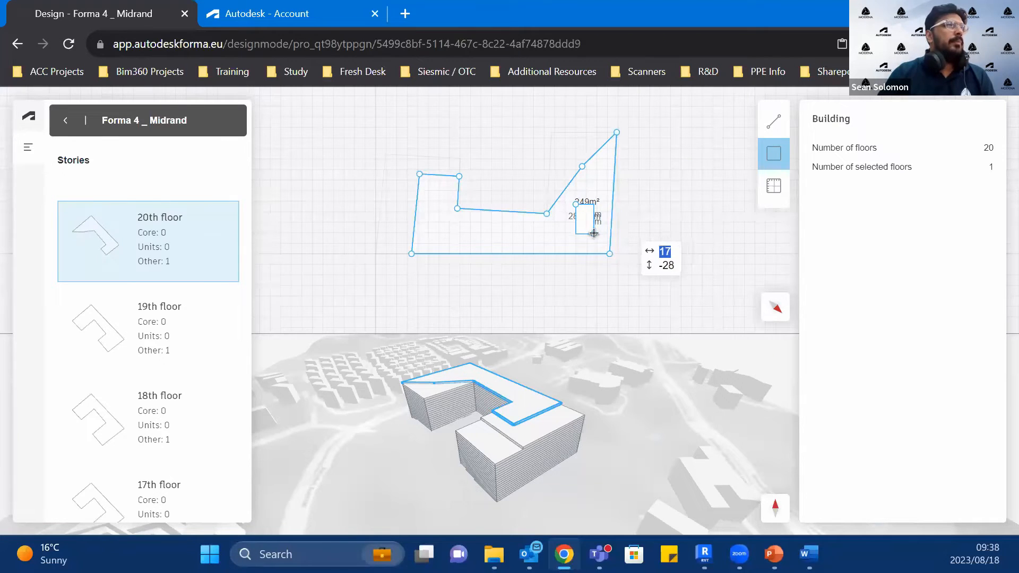
scroll(593, 233, "up", 5)
left_click(604, 233)
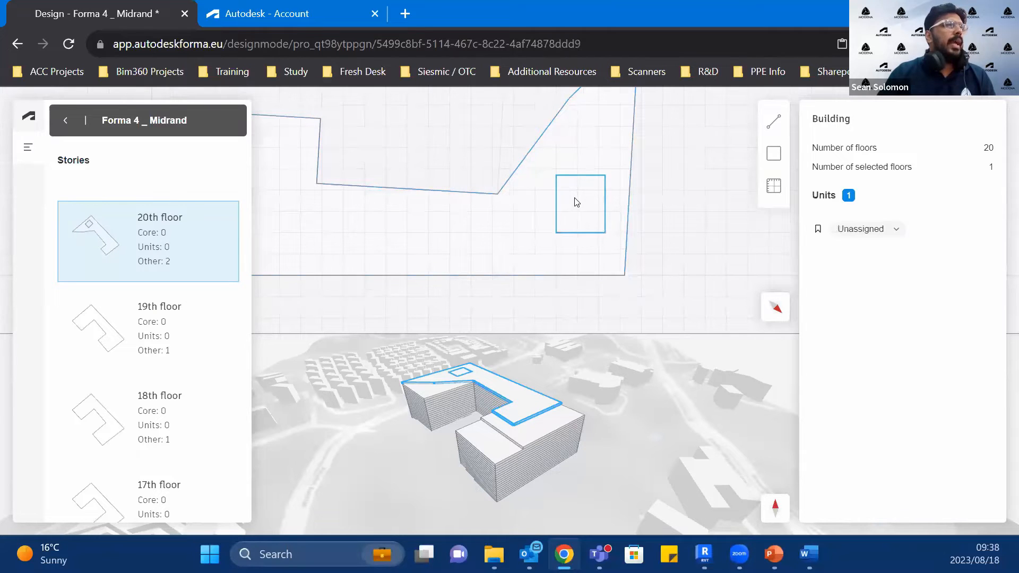
left_click(869, 233)
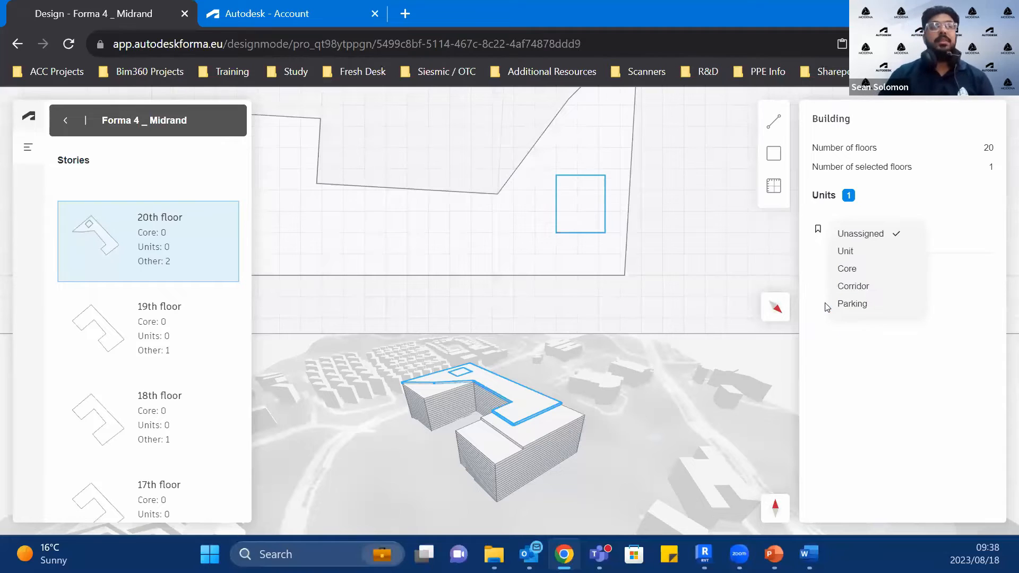
left_click(891, 274)
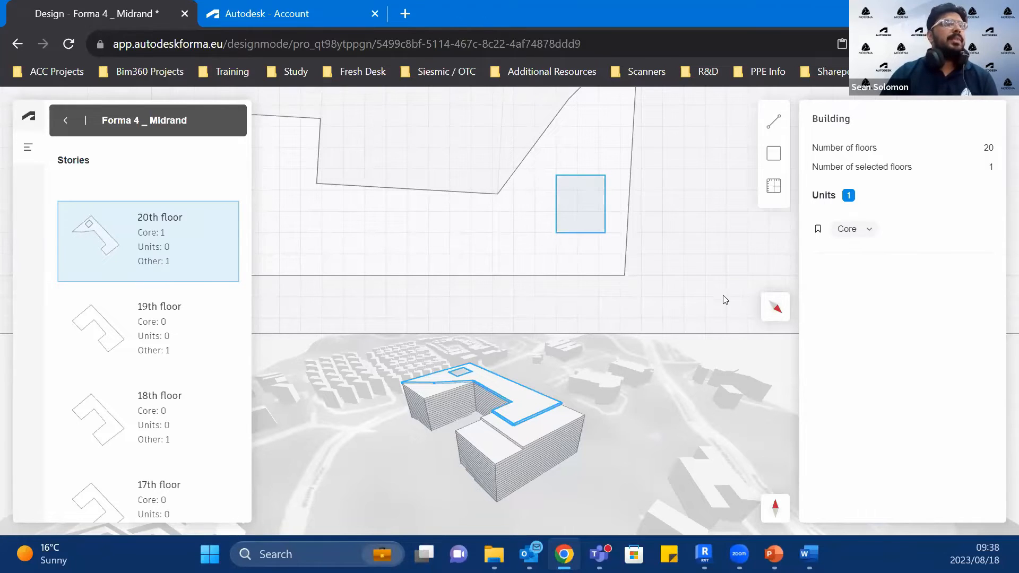
Step: Extend the floor selection to the 19th and 18th floors so they take over the 20th floor's outline and core
left_click(109, 337, "shift")
left_click(133, 403, "shift")
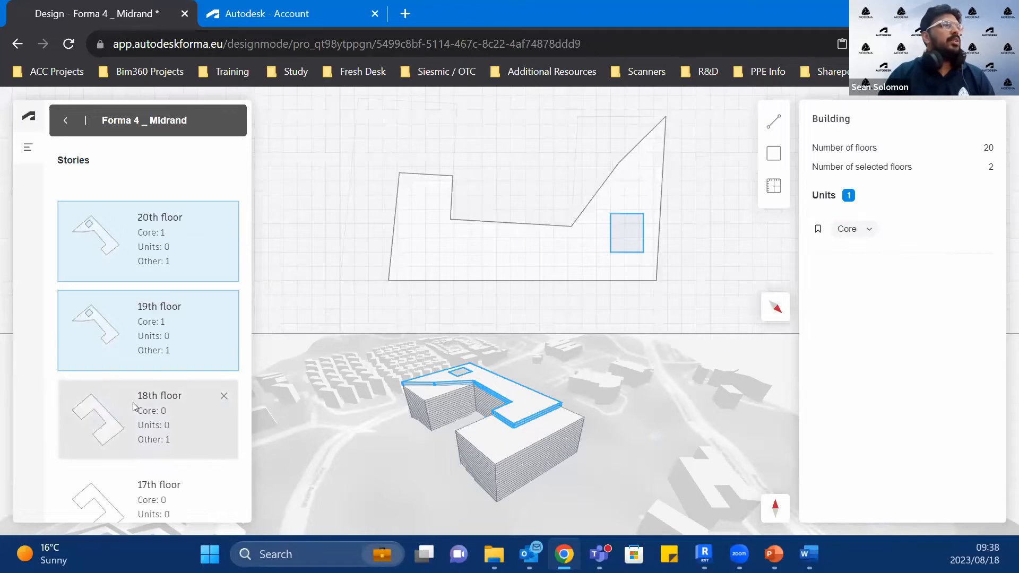
scroll(559, 388, "down", 1)
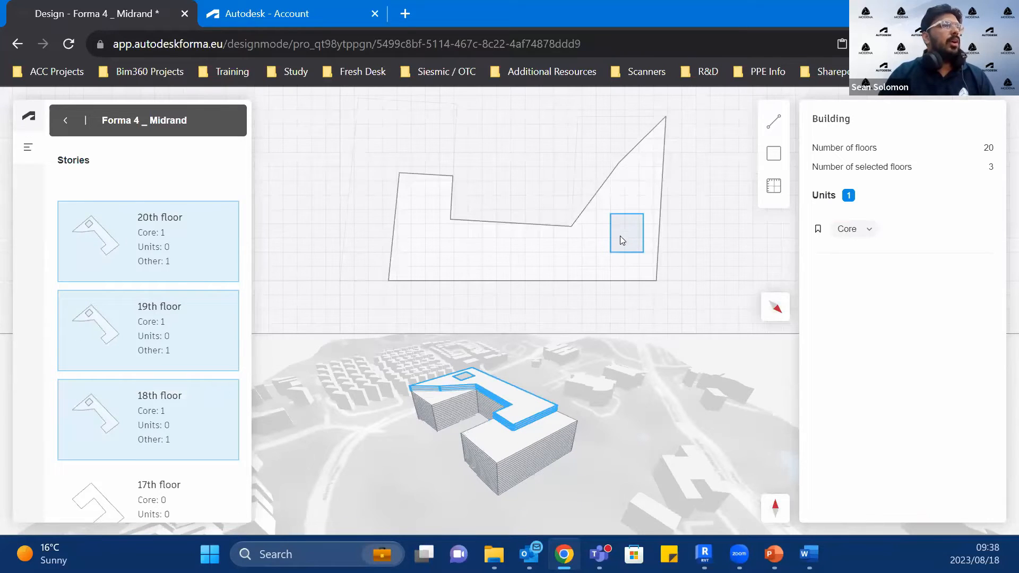
scroll(625, 233, "up", 1)
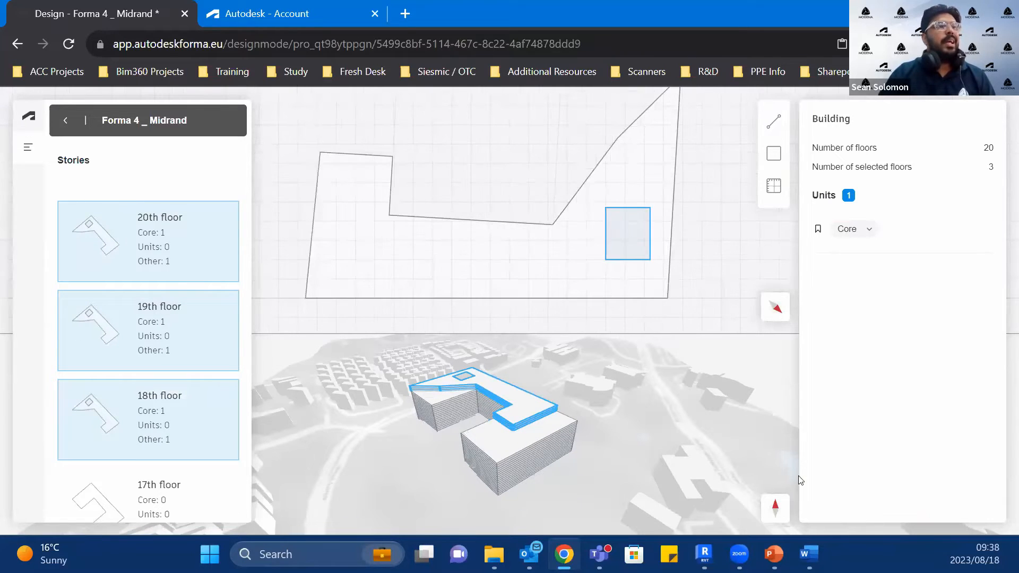
Step: Assign the area around the core on the 18th, 19th and 20th floors as Unit
left_click(776, 188)
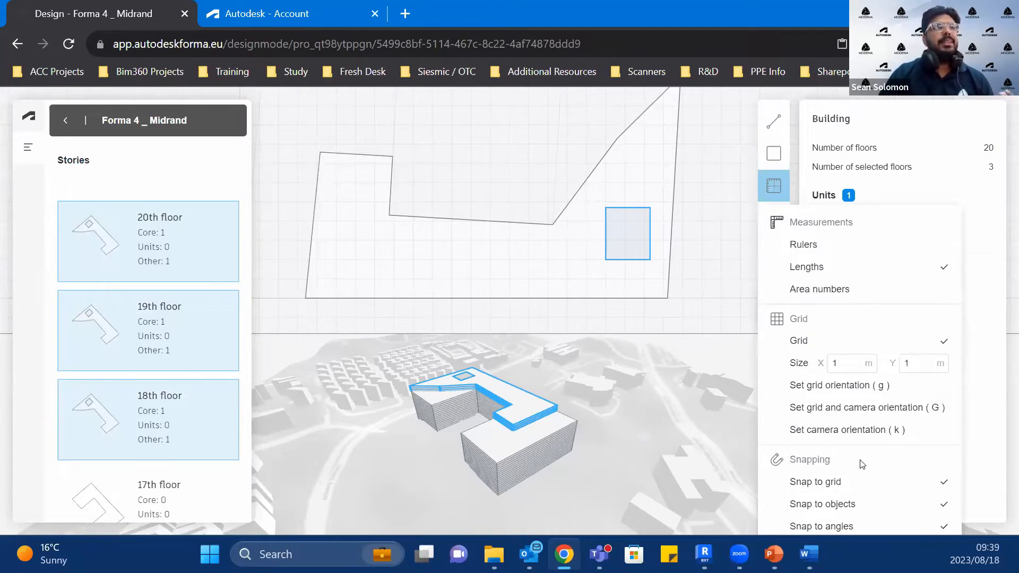
left_click(946, 436)
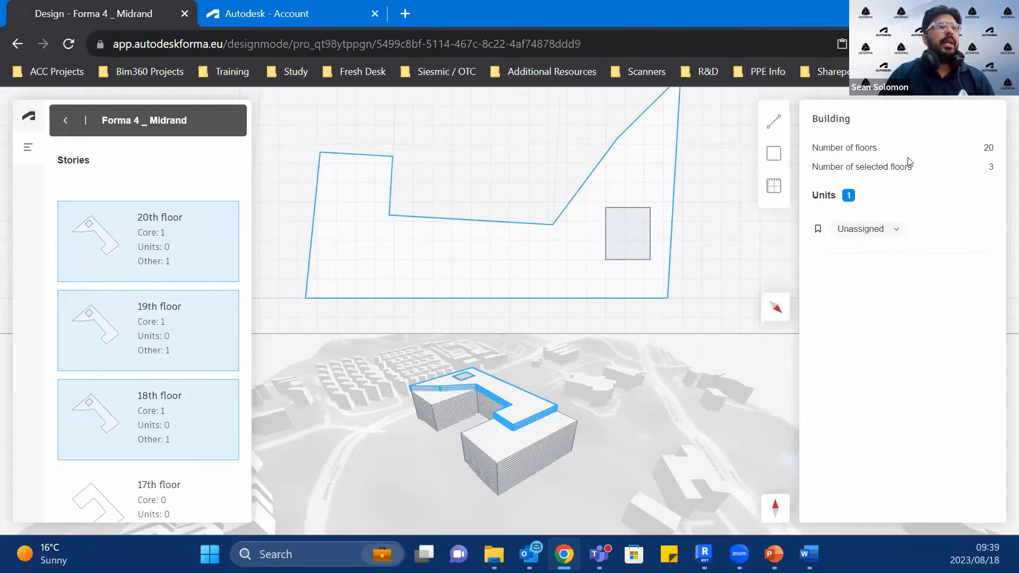
left_click(892, 232)
left_click(881, 250)
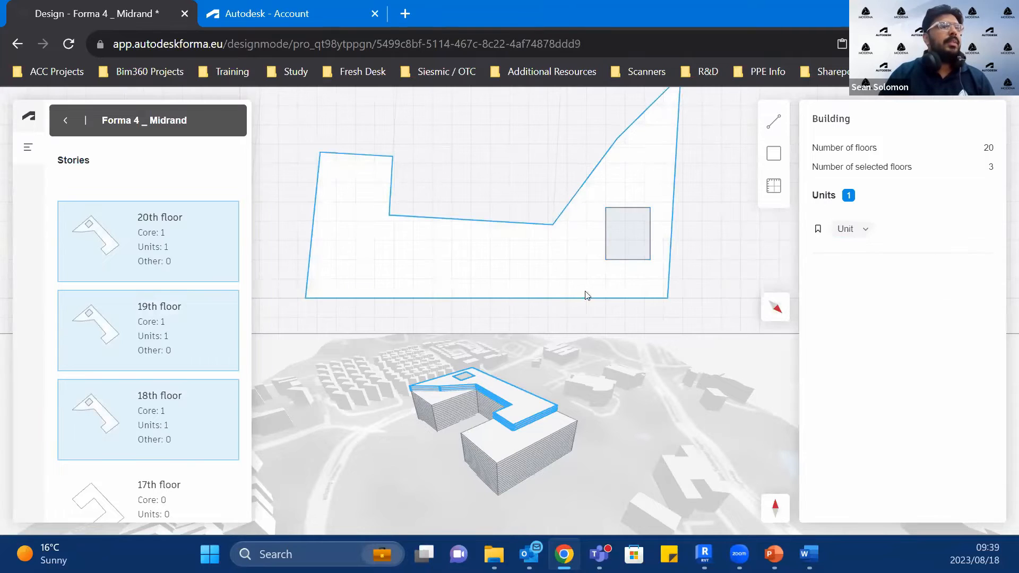
Step: Switch the plan's measurement display from lengths to area numbers
left_click(766, 185)
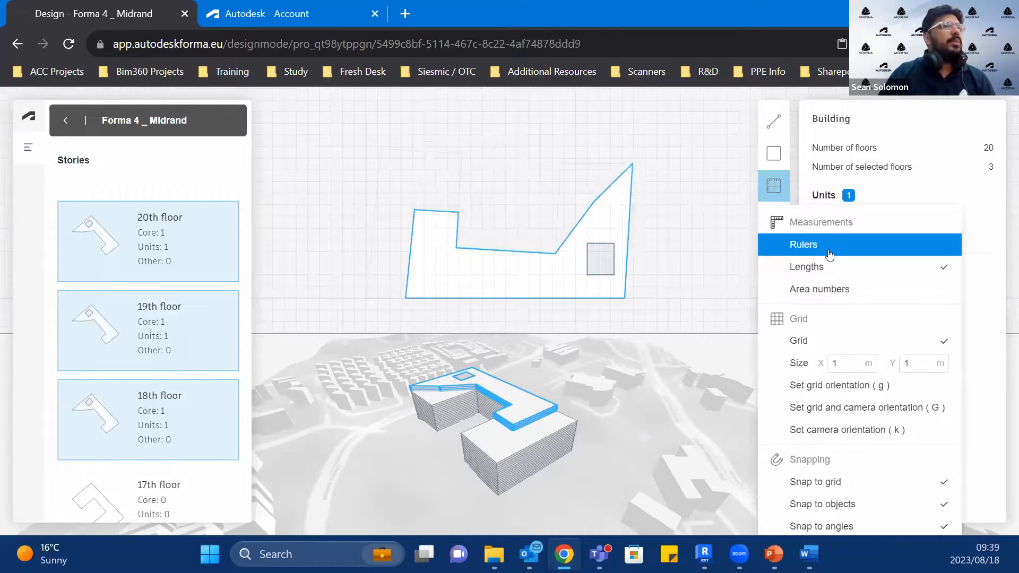
left_click(842, 266)
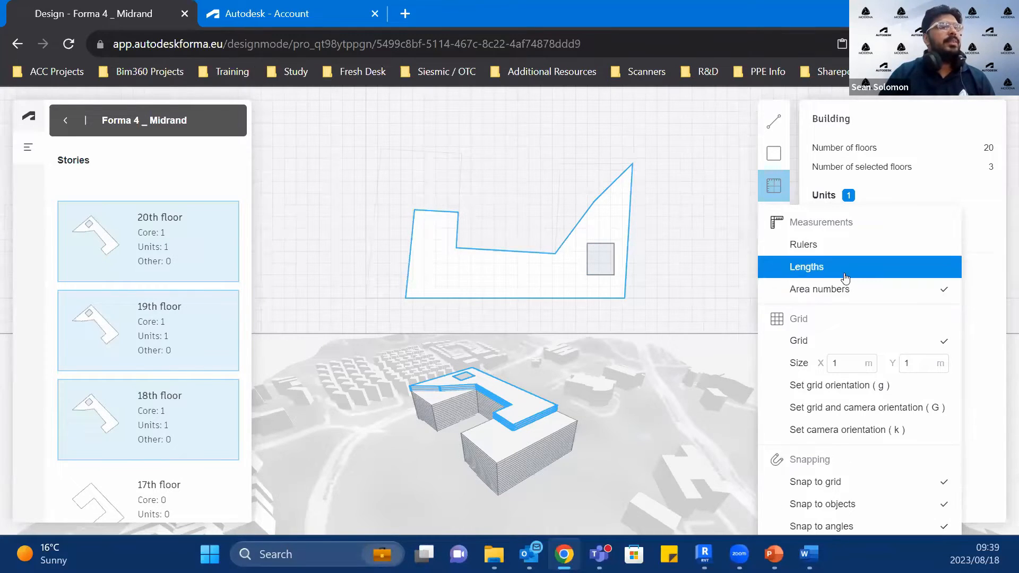
left_click(689, 272)
scroll(482, 266, "up", 3)
scroll(562, 197, "down", 2)
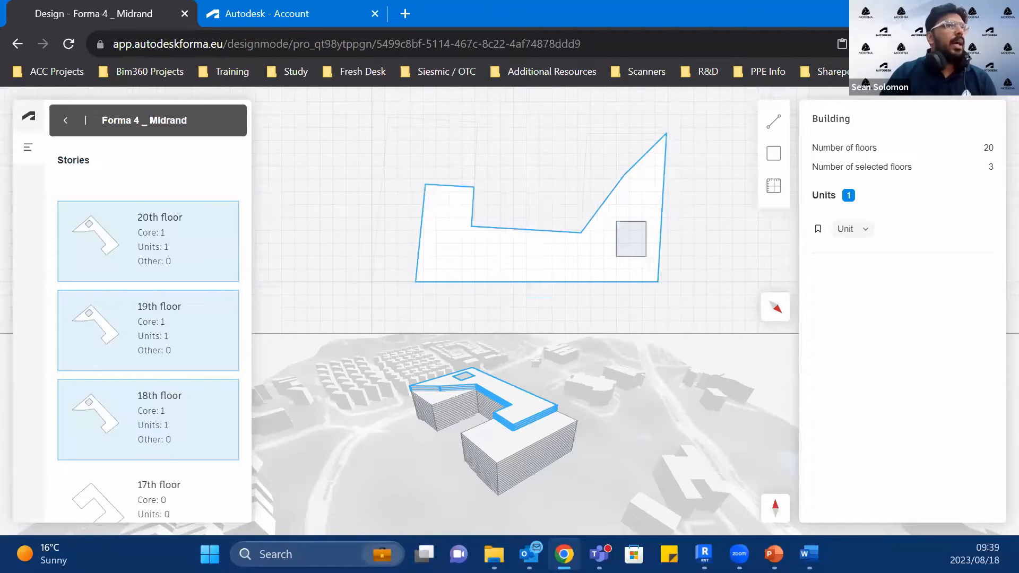
Step: Return to the 3D view of Proposal 1 and select the whole U-shaped building to review its metrics and properties
left_click(65, 116)
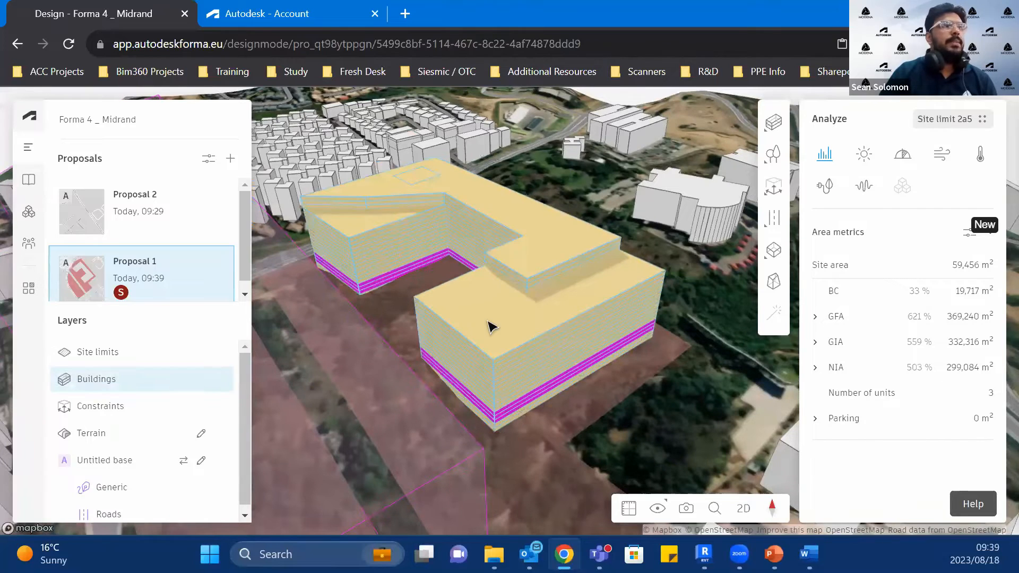
left_click(489, 325)
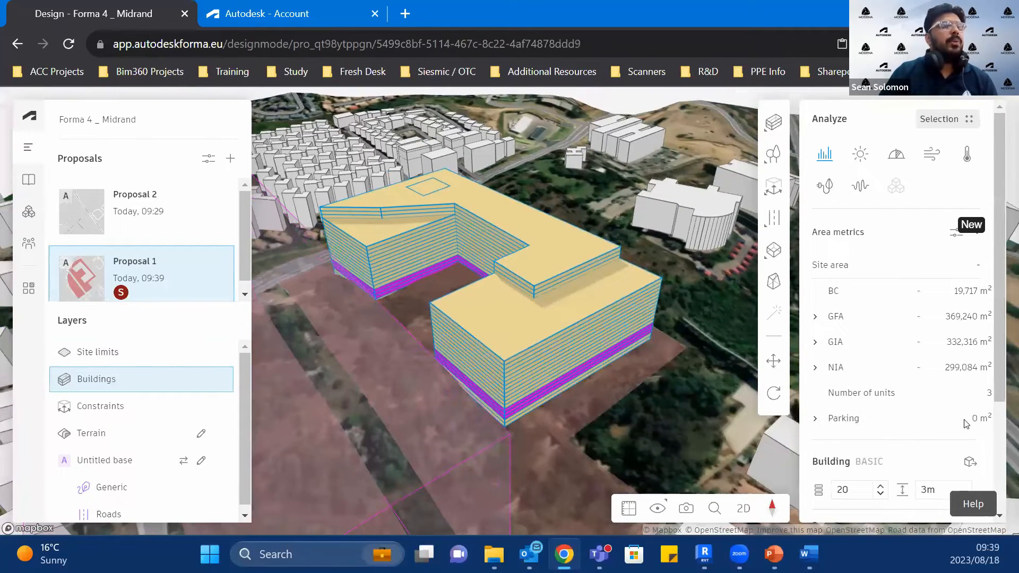
scroll(966, 423, "down", 3)
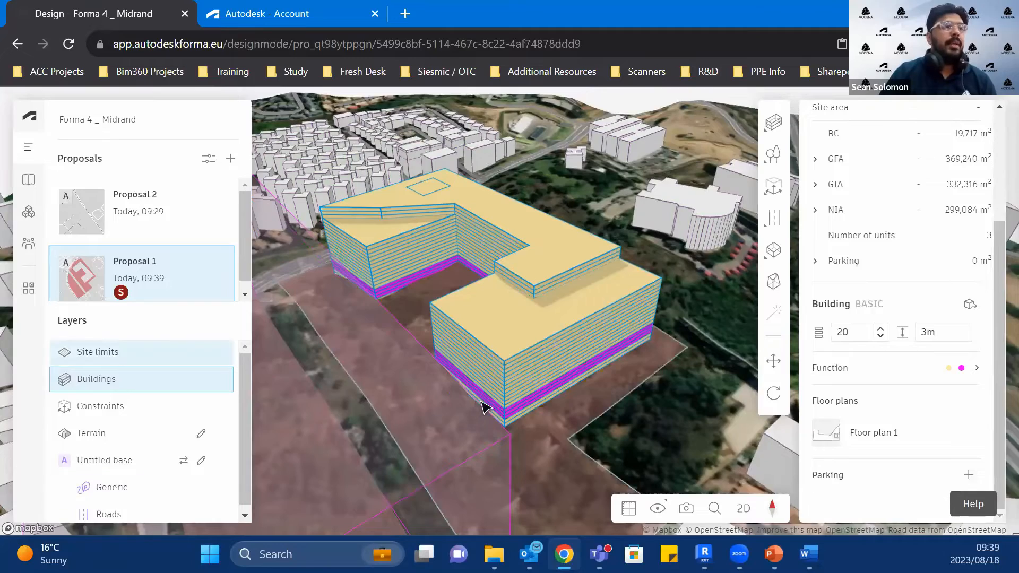
Step: Select the two lowest floors of the U-shaped building and add parking to them
scroll(482, 407, "up", 3)
scroll(380, 412, "up", 3)
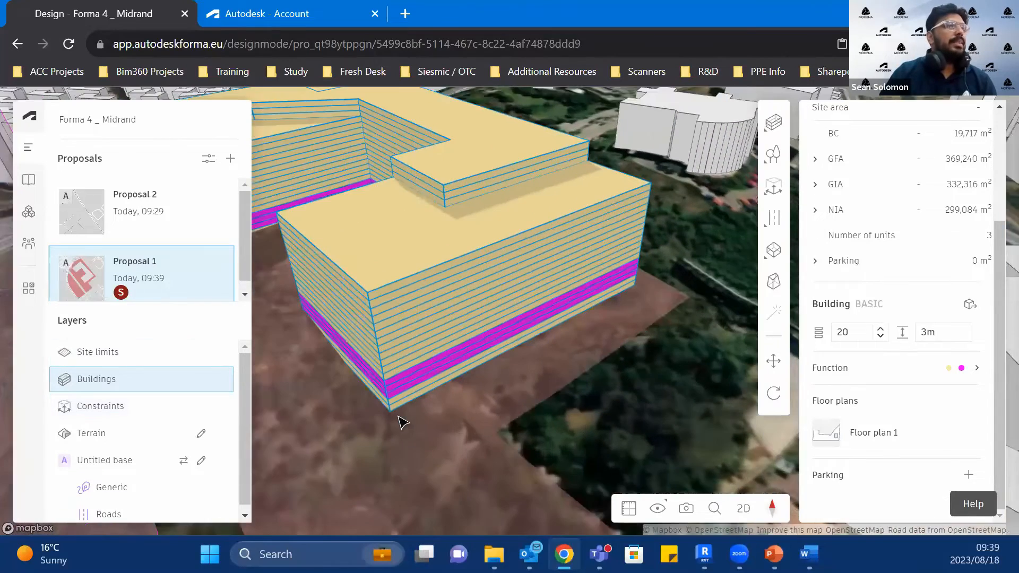
scroll(410, 408, "up", 3)
double_click(409, 401)
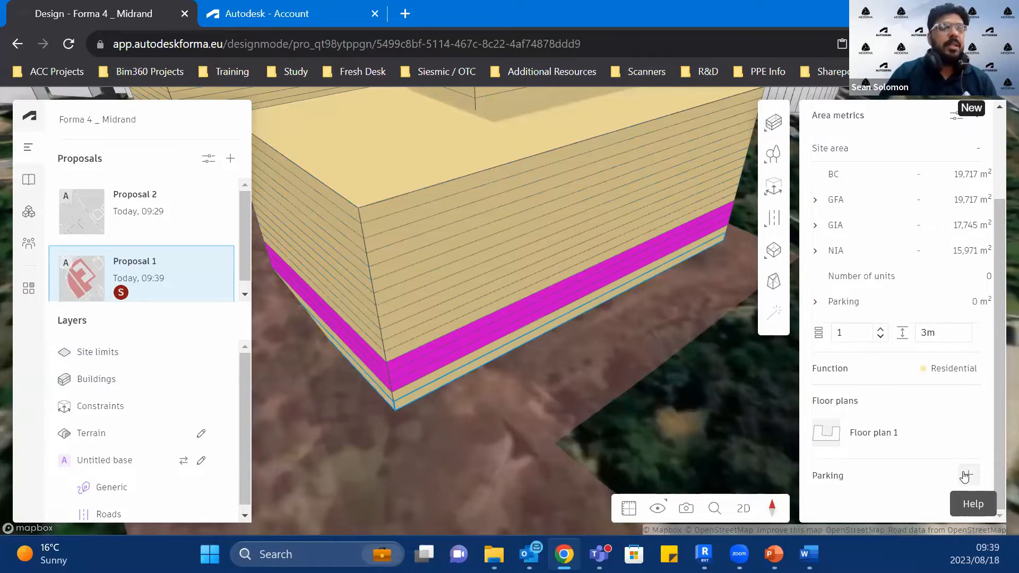
left_click(406, 393, "shift")
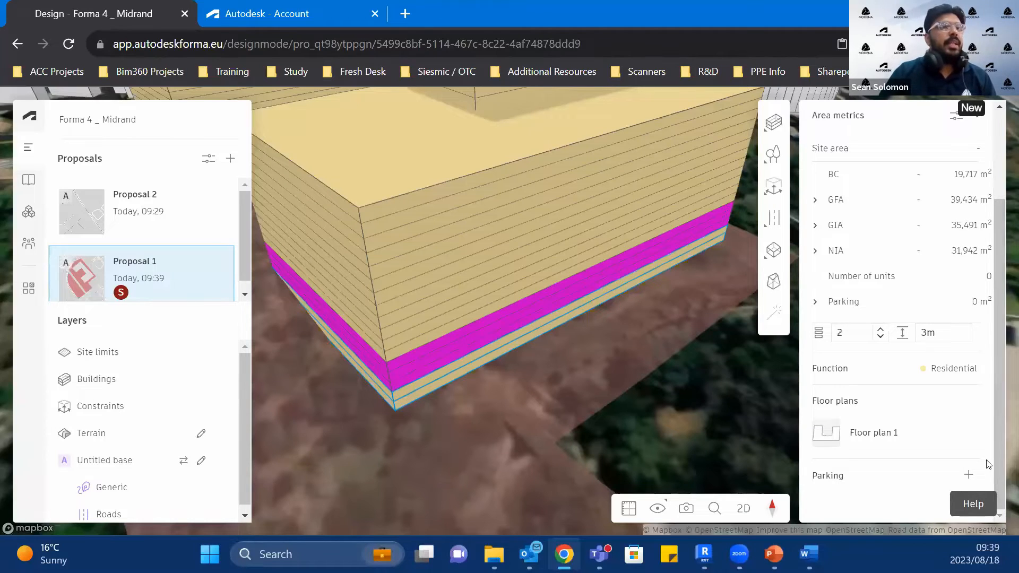
left_click(972, 476)
scroll(880, 423, "down", 1)
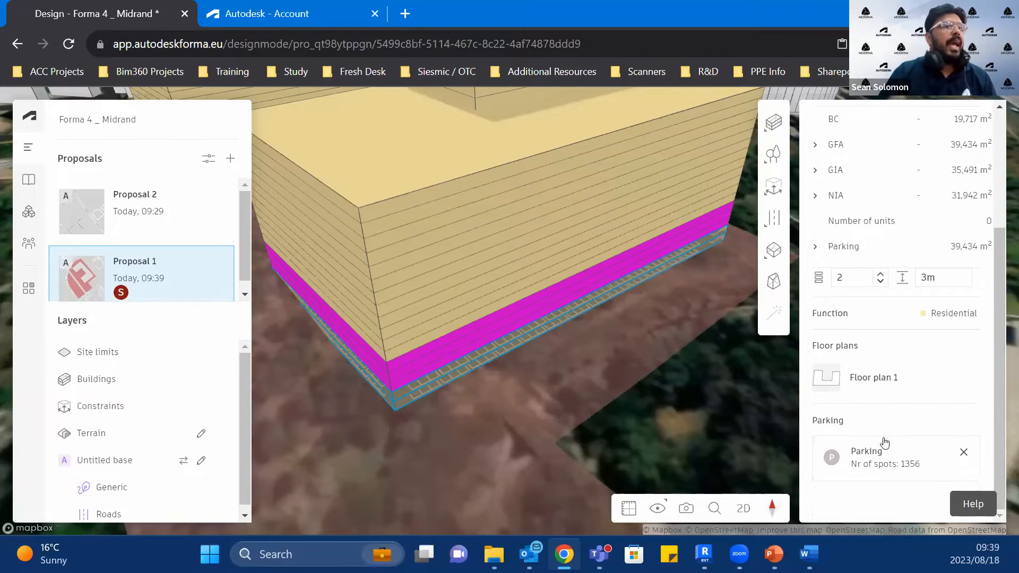
scroll(444, 371, "up", 3)
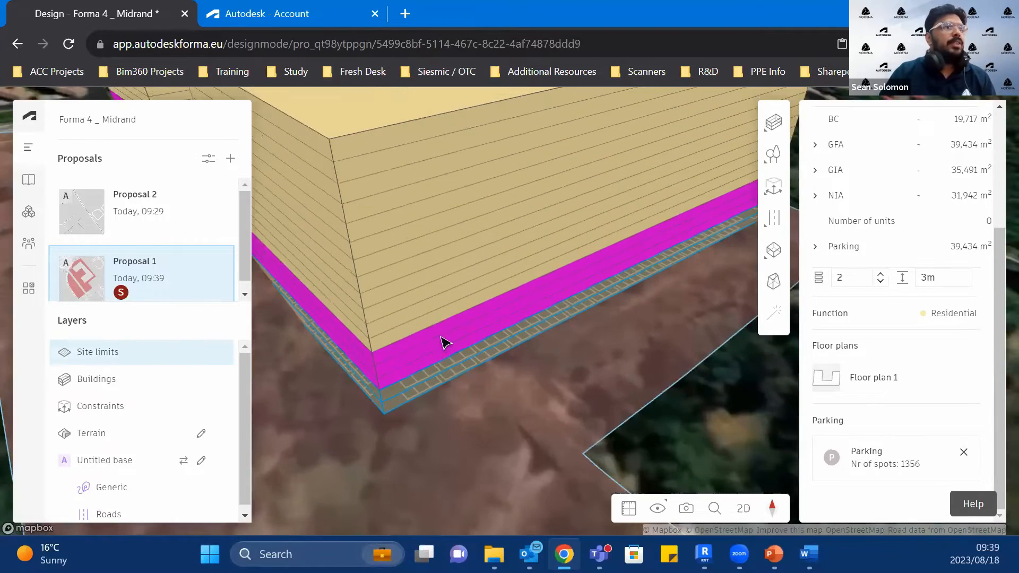
scroll(432, 363, "down", 3)
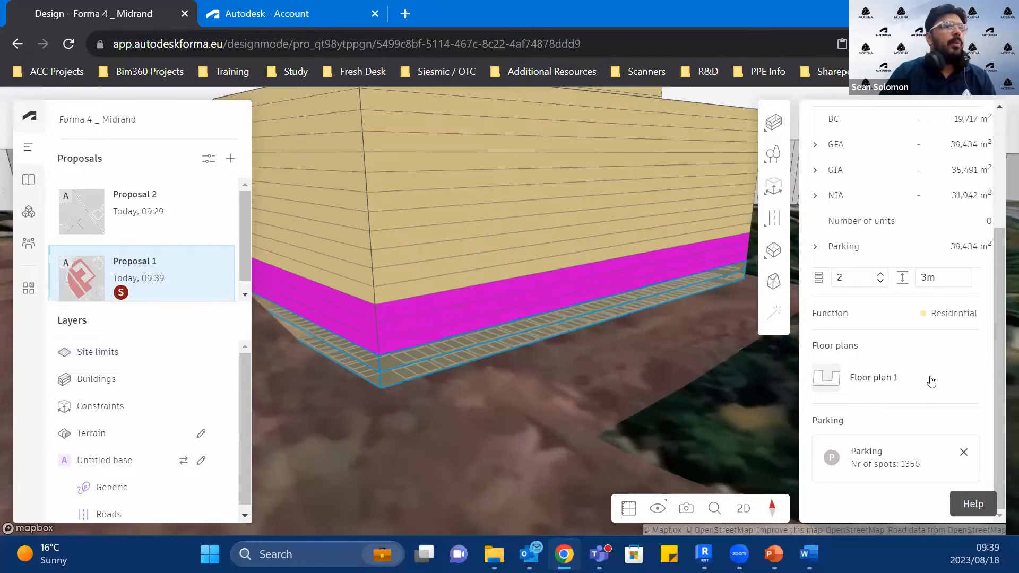
Step: Open Floor plan 1 of the two parking floors in the floor plan editor and display the 1st floor's parking layout
left_click(930, 380)
scroll(107, 366, "down", 20)
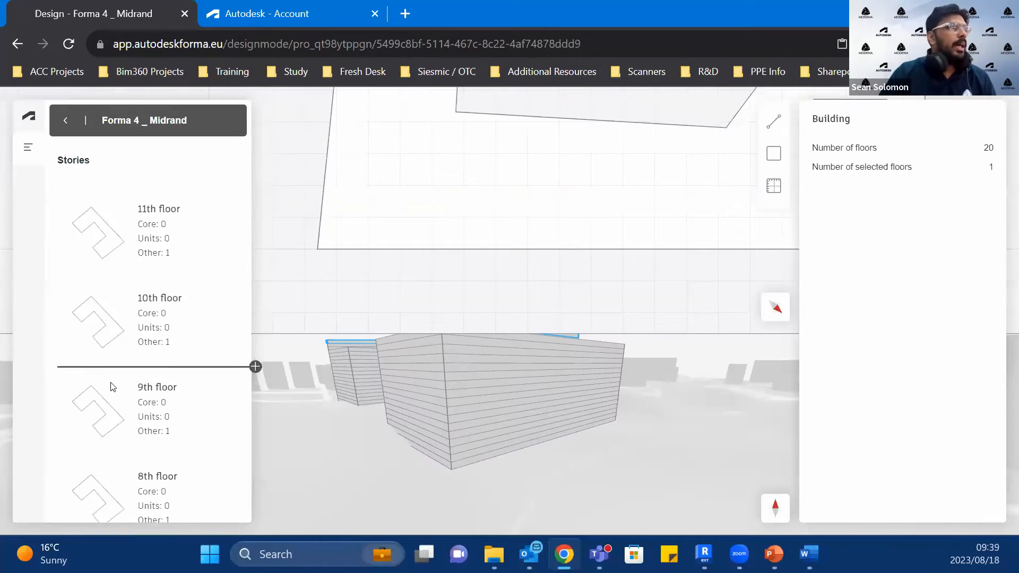
scroll(116, 392, "down", 1)
left_click(153, 479)
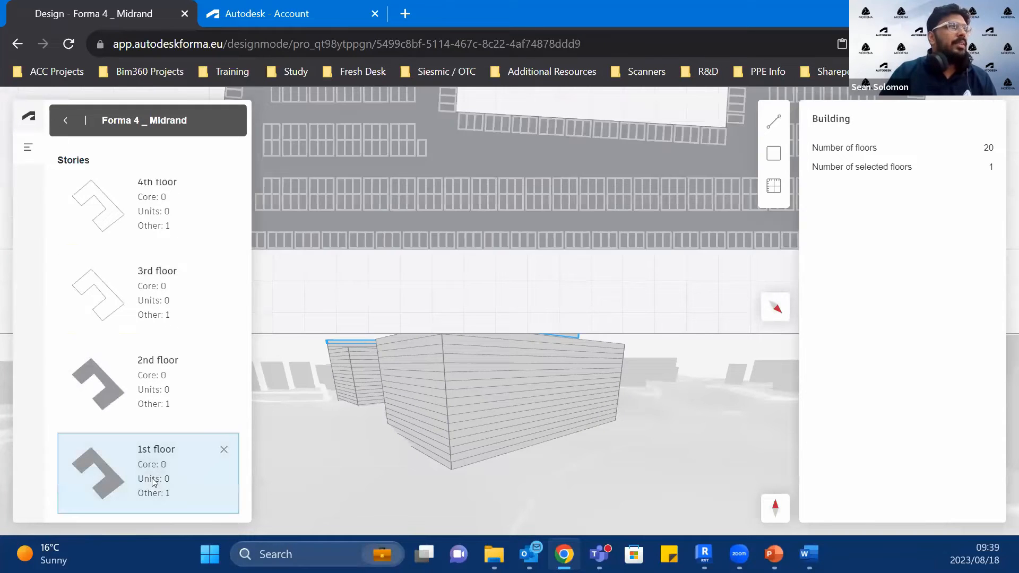
scroll(735, 207, "down", 5)
Step: Try to move the 1st floor's parking layout in the plan and undo the move
left_click_drag(714, 221, 643, 315)
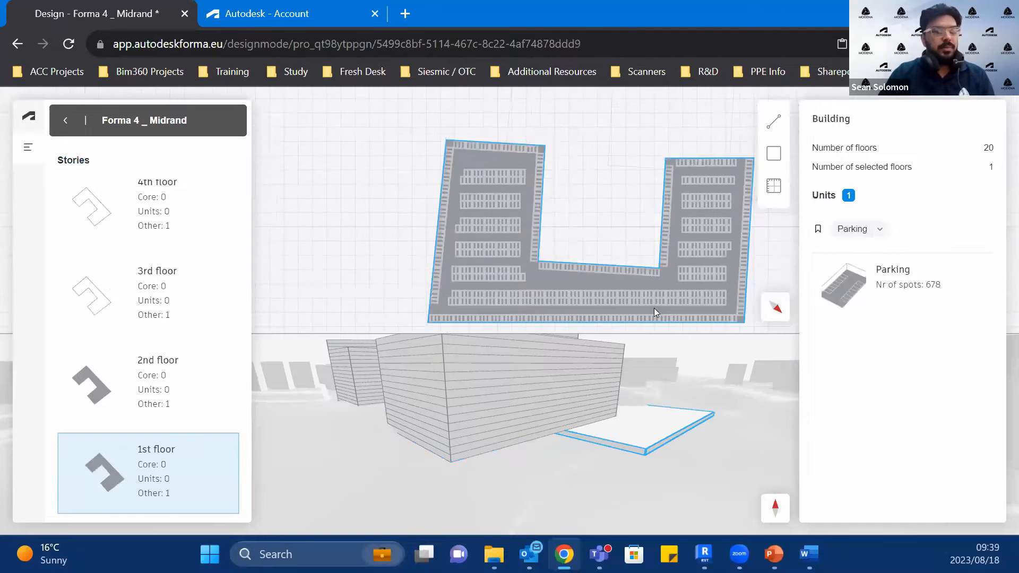
key("ctrl+z")
scroll(554, 448, "down", 3)
scroll(555, 447, "up", 1)
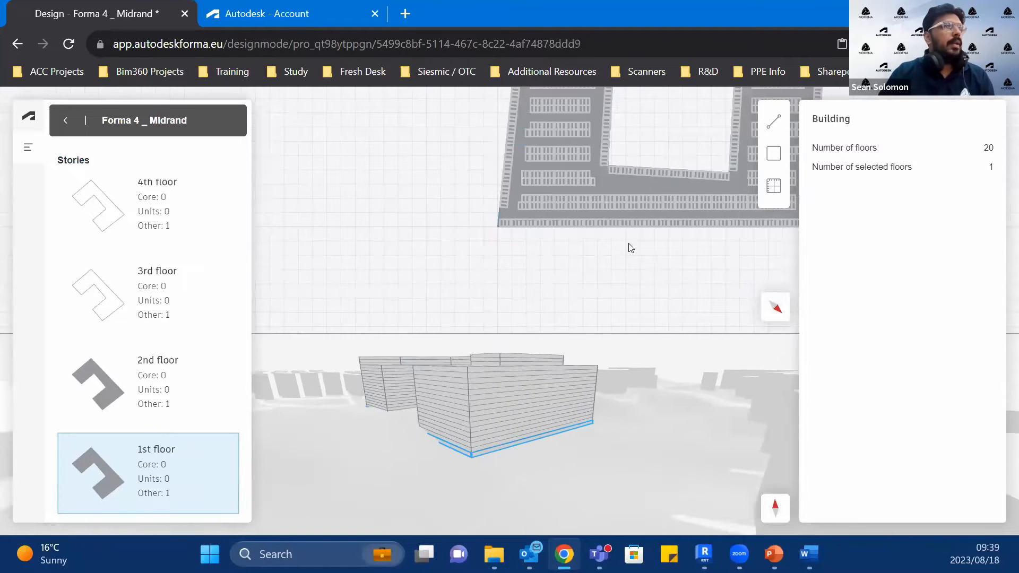
scroll(708, 154, "down", 2)
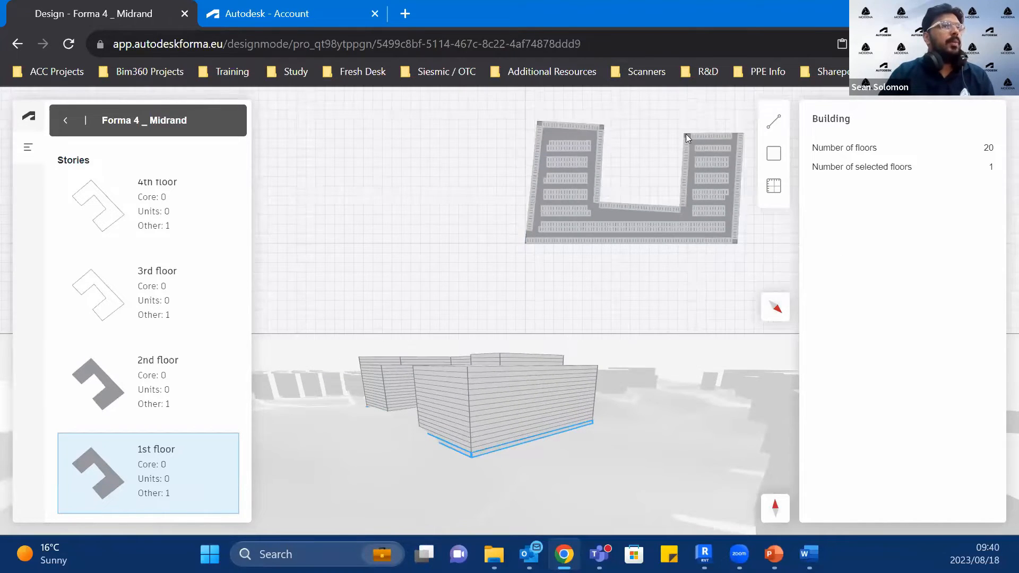
scroll(685, 134, "up", 3)
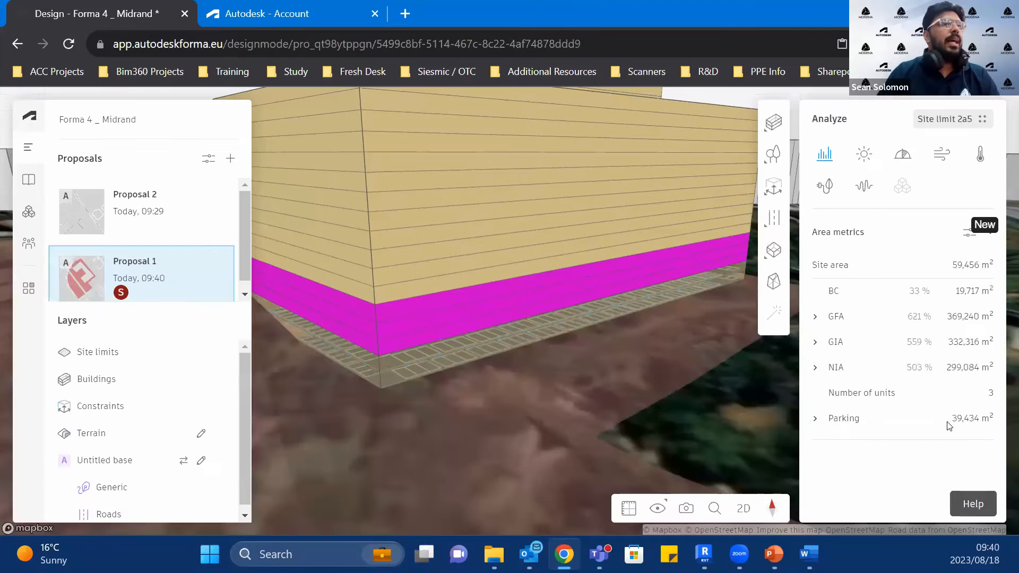
Step: Expand the site's parking metrics and select the lowest parking floor of the U-shaped building to review its parking figures
left_click(814, 418)
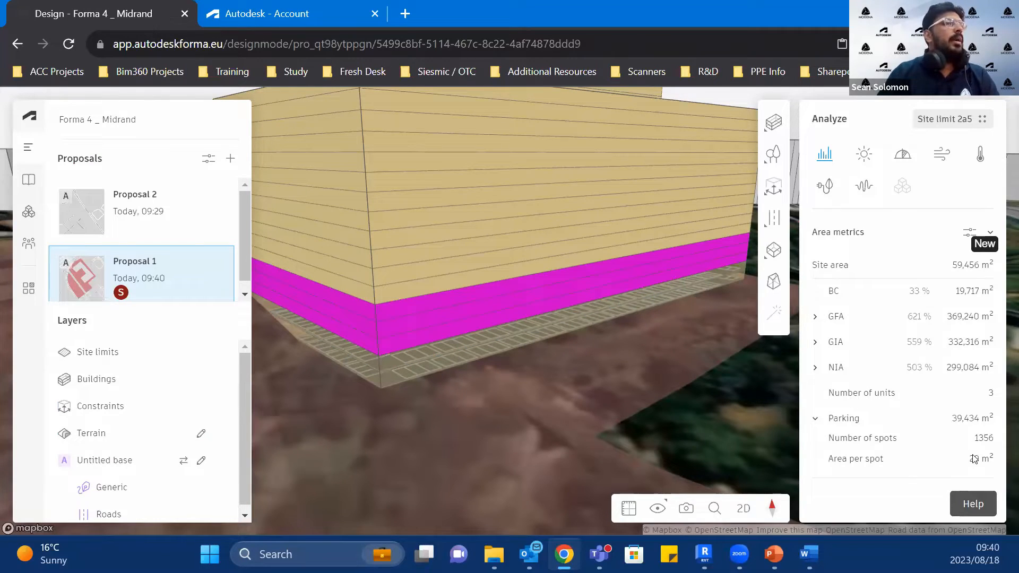
left_click(478, 405)
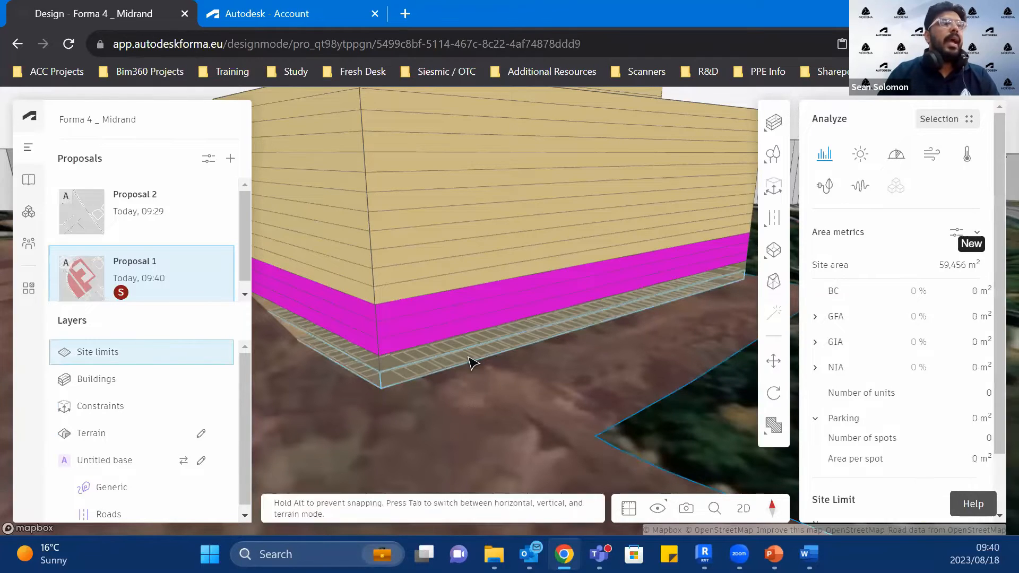
left_click(471, 362)
scroll(920, 416, "down", 5)
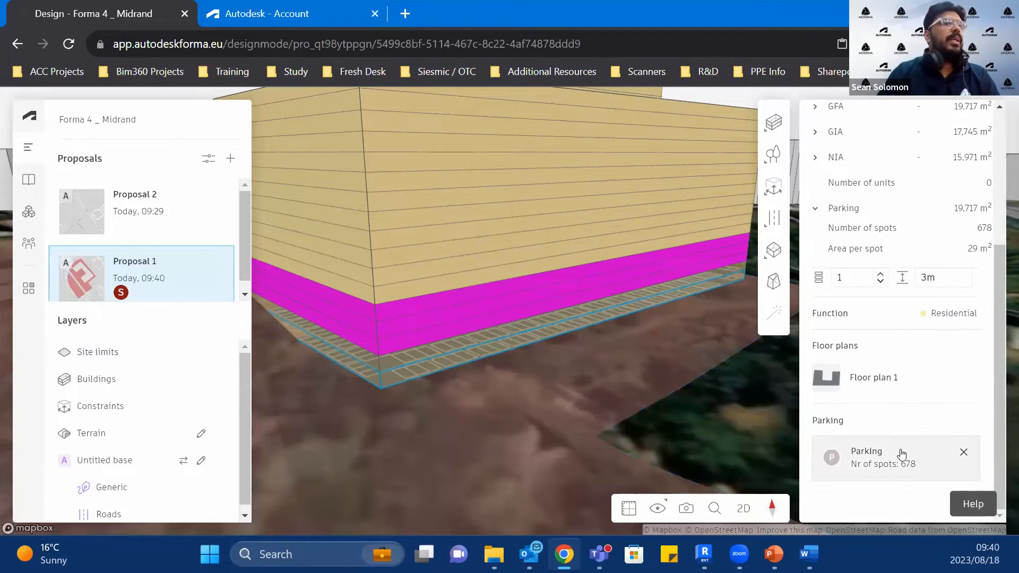
Step: Set the selected floor's parking spot width to 1.9 m and its spot length to 5.9 m
left_click(901, 454)
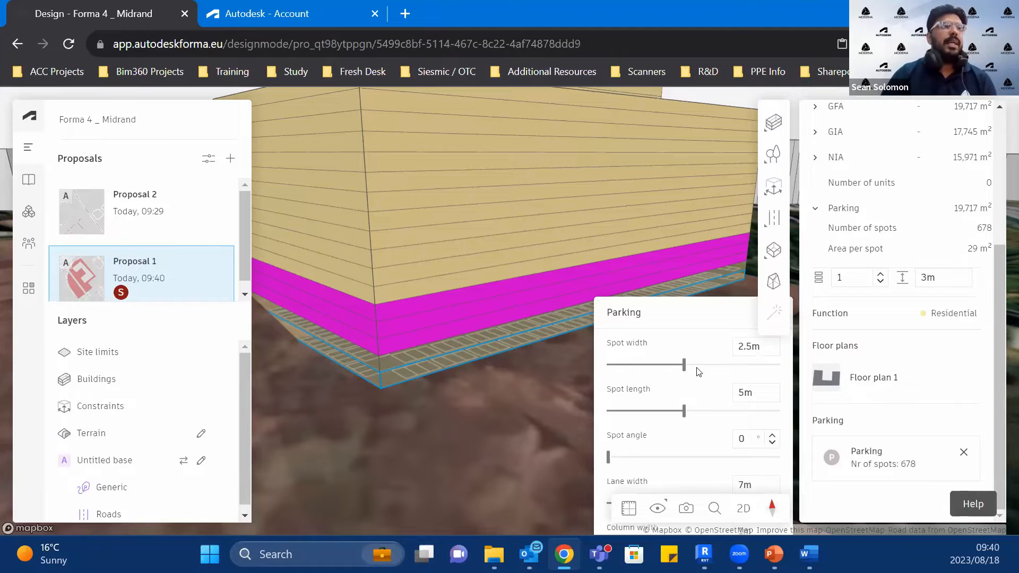
left_click_drag(683, 366, 660, 366)
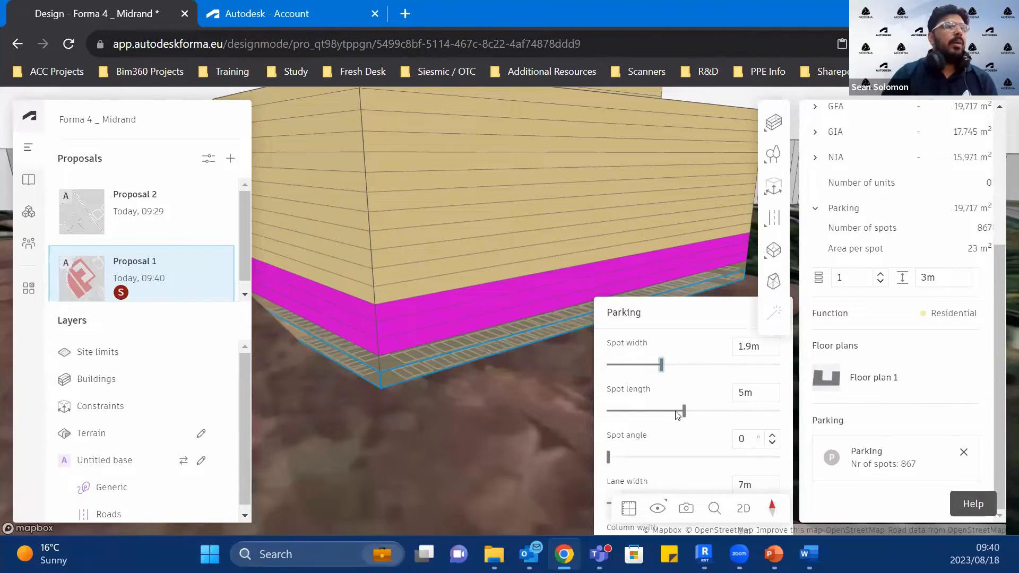
left_click_drag(685, 410, 700, 411)
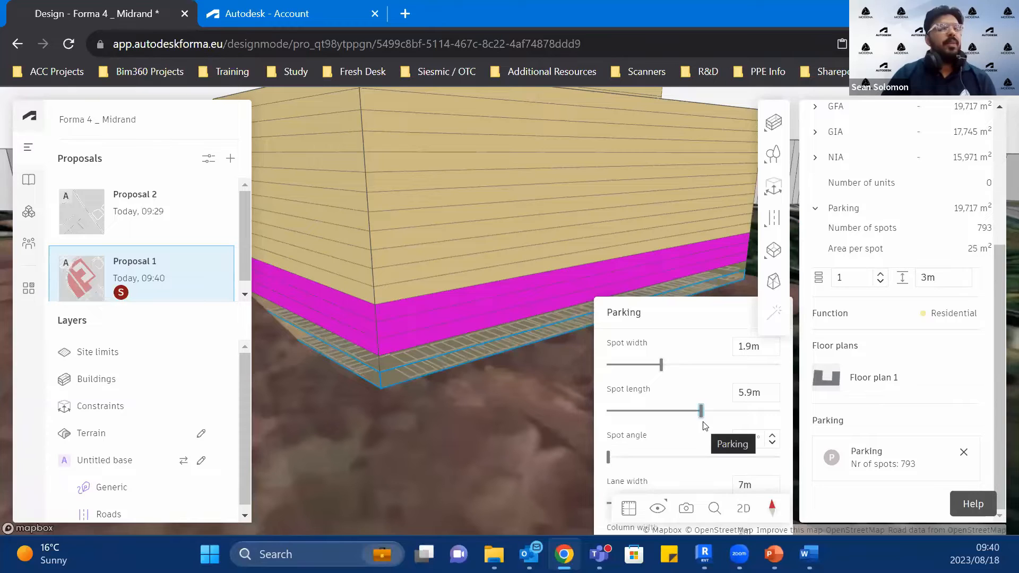
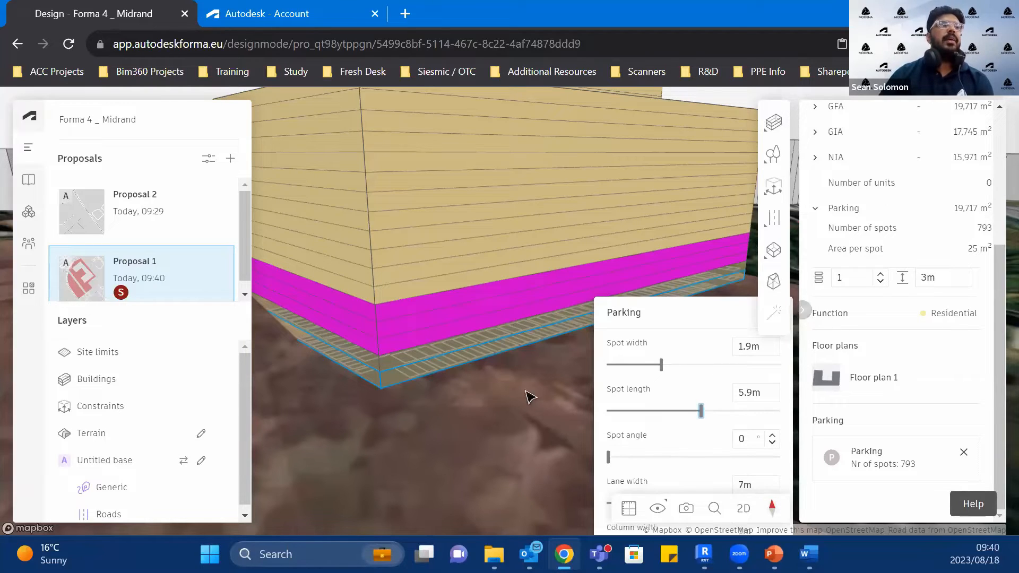
Step: Set the selected parking floor's spot length to 3.1 m and close its parking settings
left_click_drag(701, 413, 647, 423)
scroll(491, 451, "down", 5)
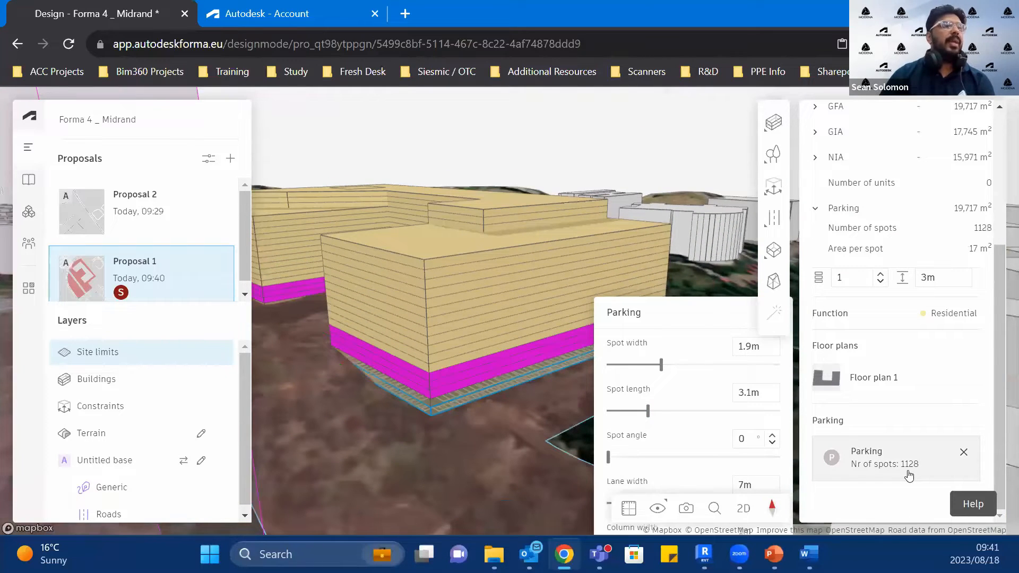
double_click(885, 465)
left_click(914, 467)
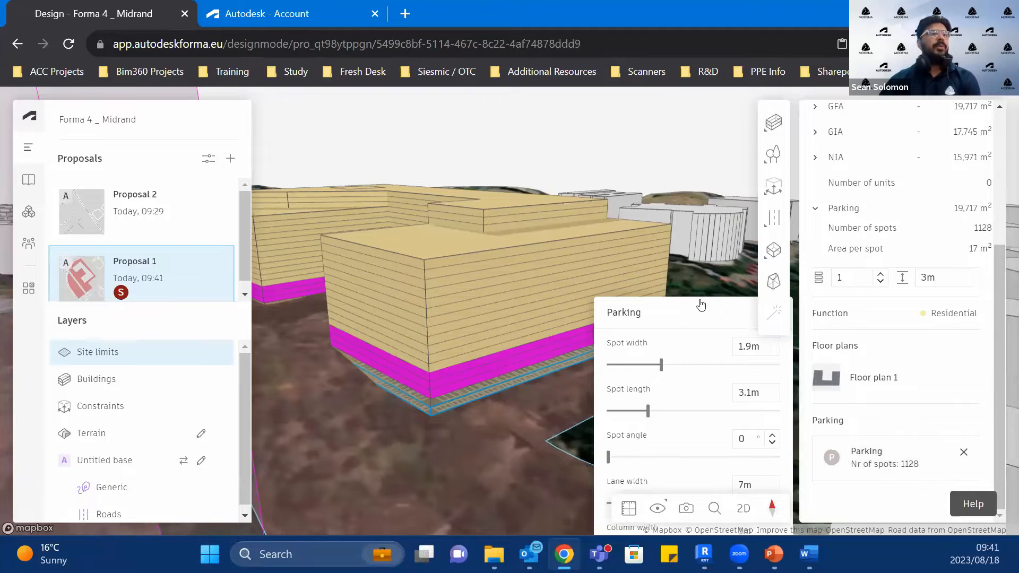
left_click(796, 496)
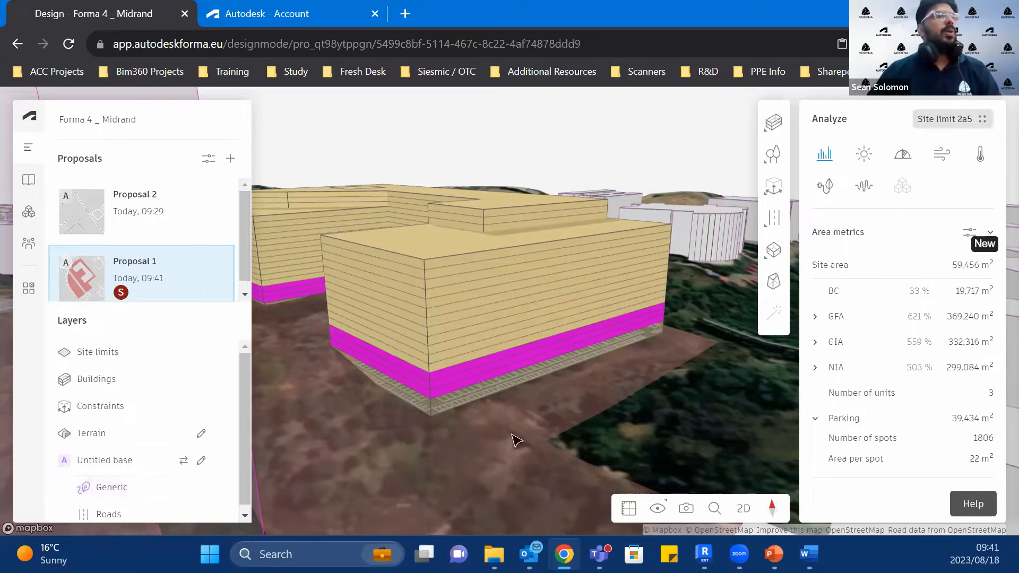
Step: Select the constraint volume around the site and hide the Constraints layer
scroll(630, 387, "down", 3)
scroll(630, 397, "down", 5)
right_click_drag(480, 405, 467, 359)
left_click(464, 357)
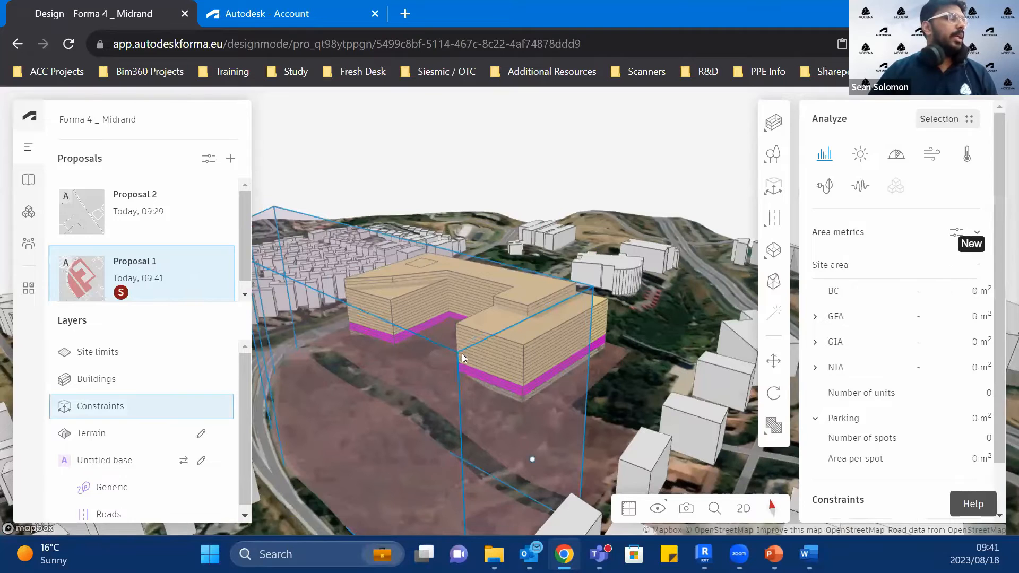
left_click(220, 407)
middle_click_drag(544, 389, 632, 305)
scroll(583, 381, "up", 2)
right_click_drag(682, 239, 682, 286)
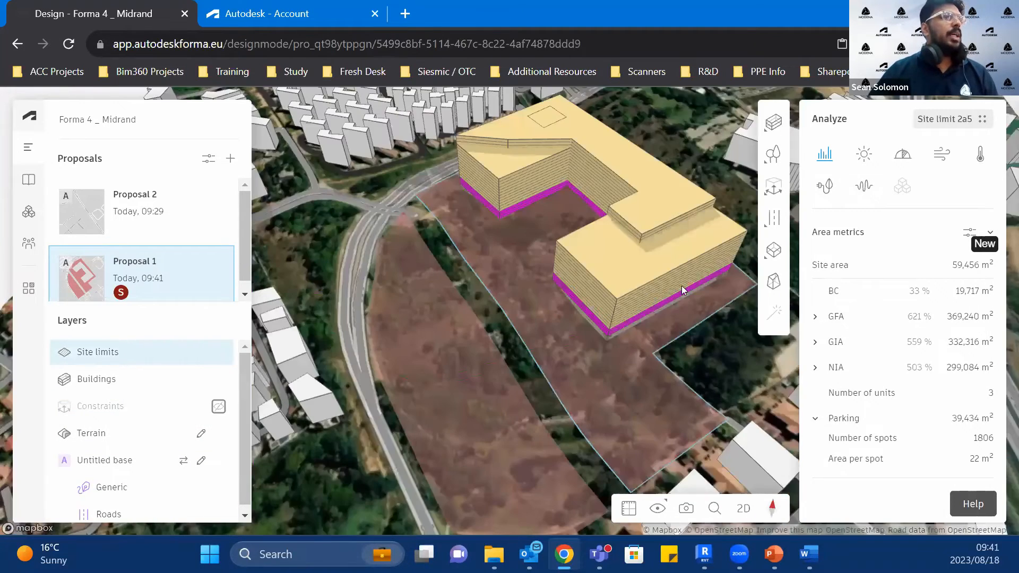
left_click(774, 122)
left_click(711, 166)
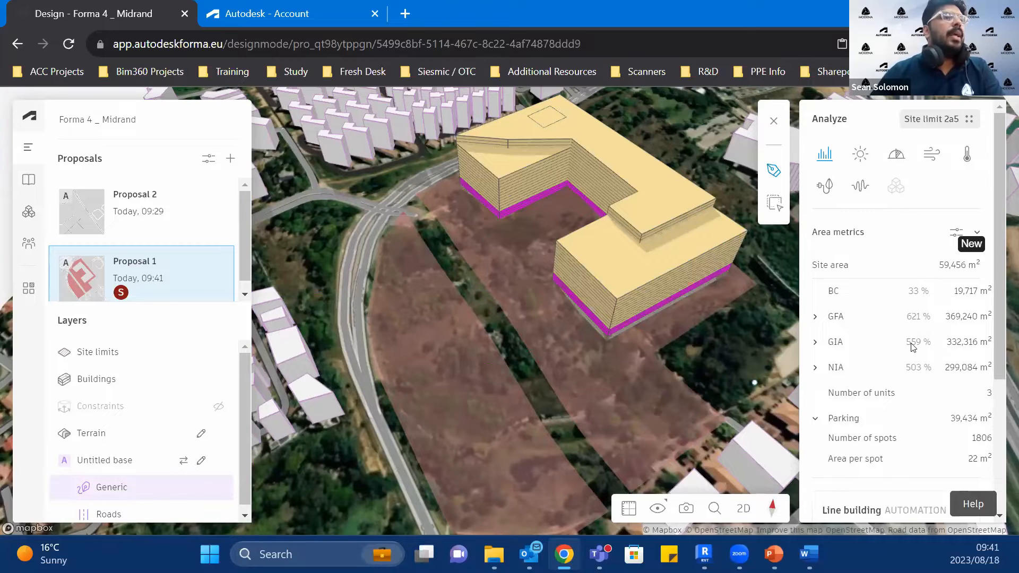
scroll(860, 497, "down", 3)
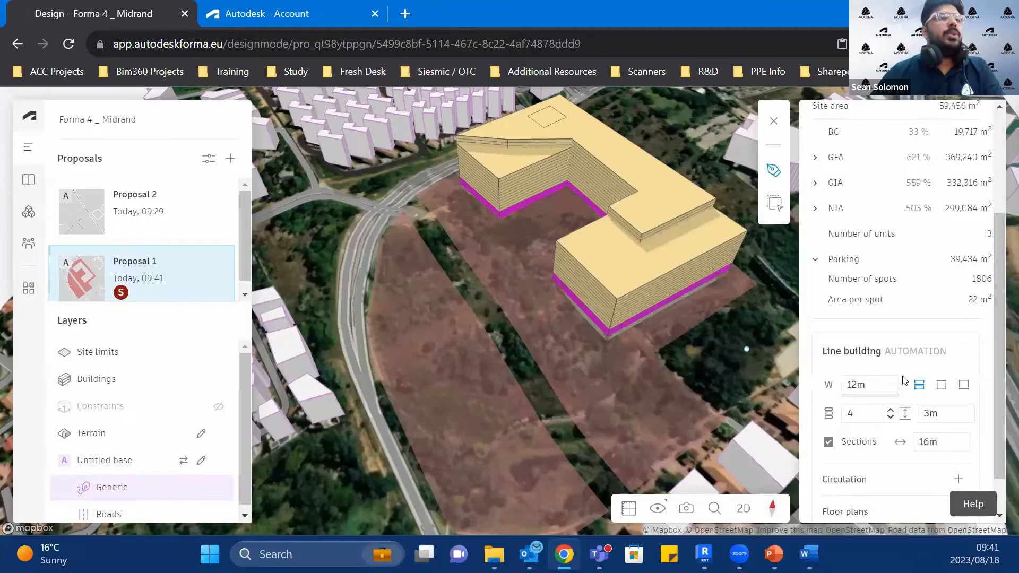
scroll(852, 371, "down", 1)
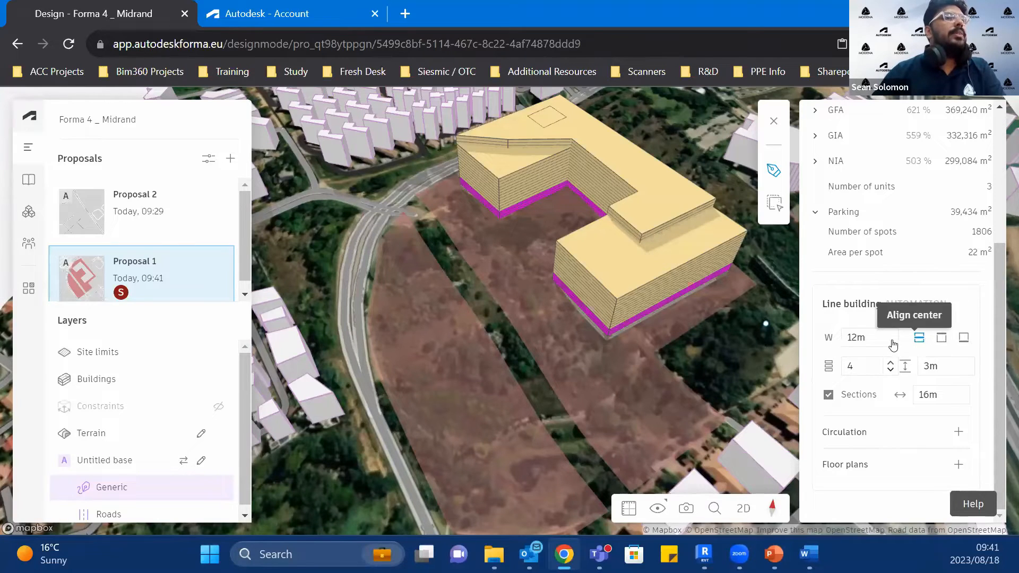
left_click(399, 244)
left_click(475, 404)
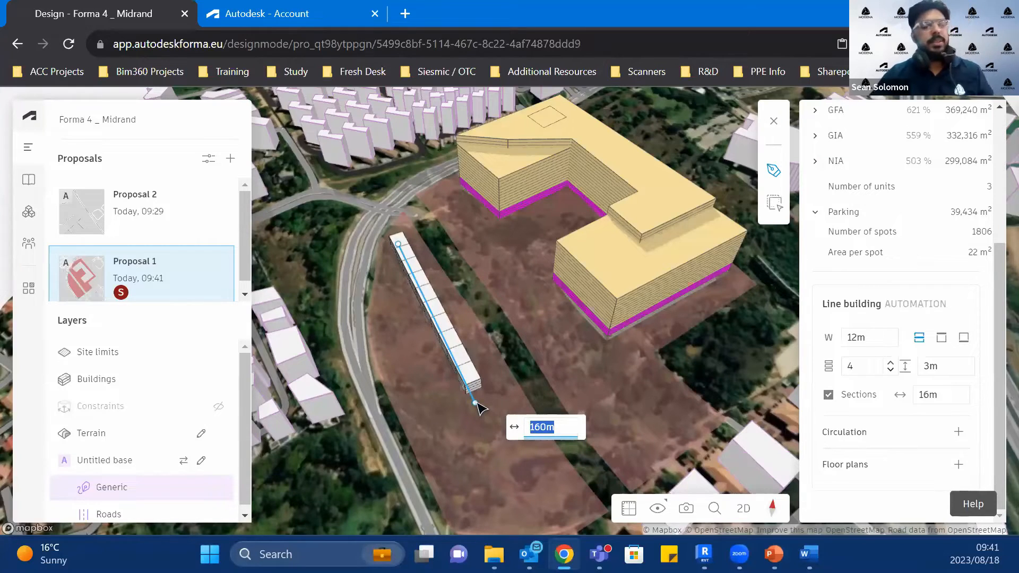
key("Escape")
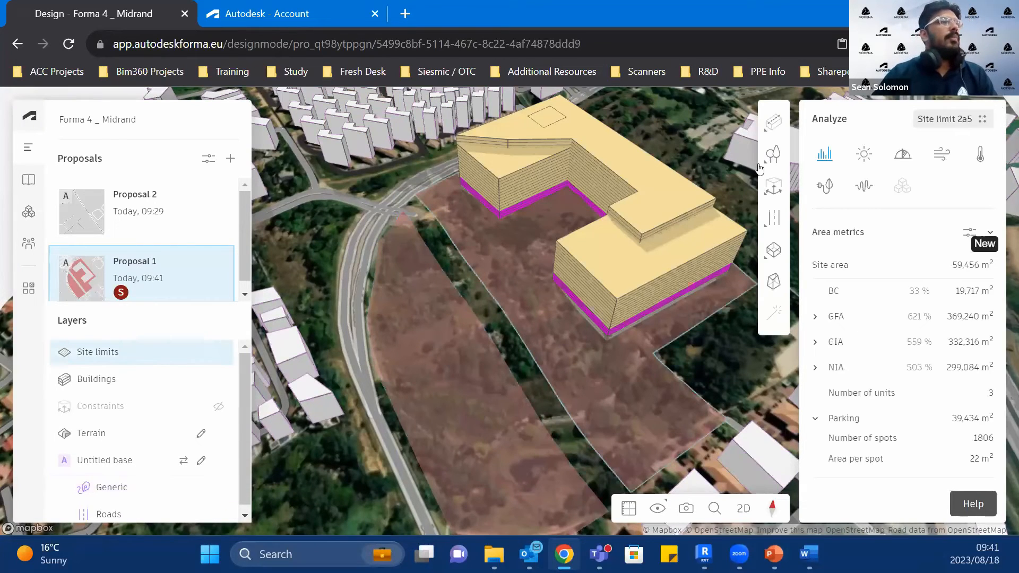
Step: Start a line building and set its alignment to left
left_click(769, 126)
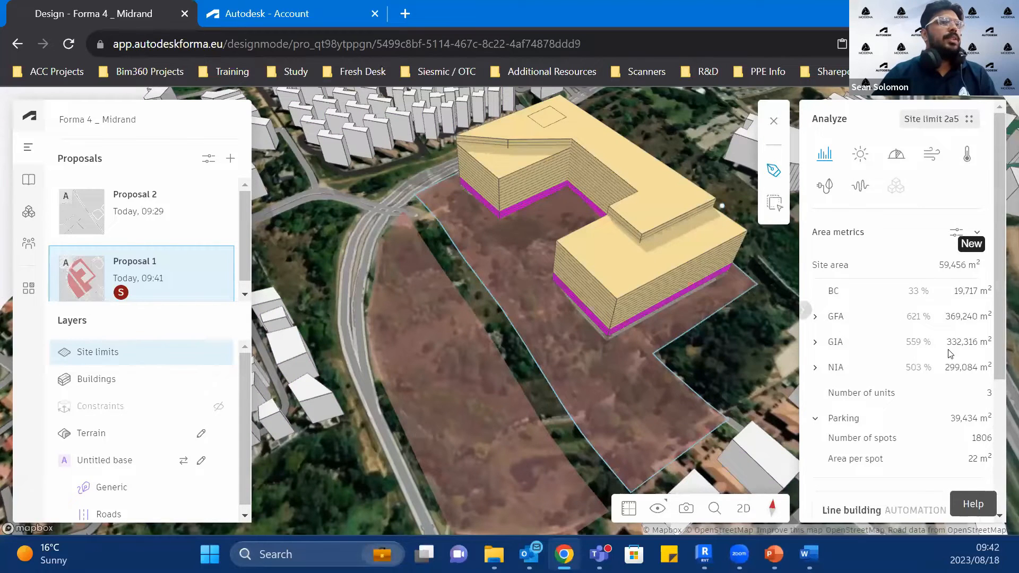
scroll(902, 319, "down", 4)
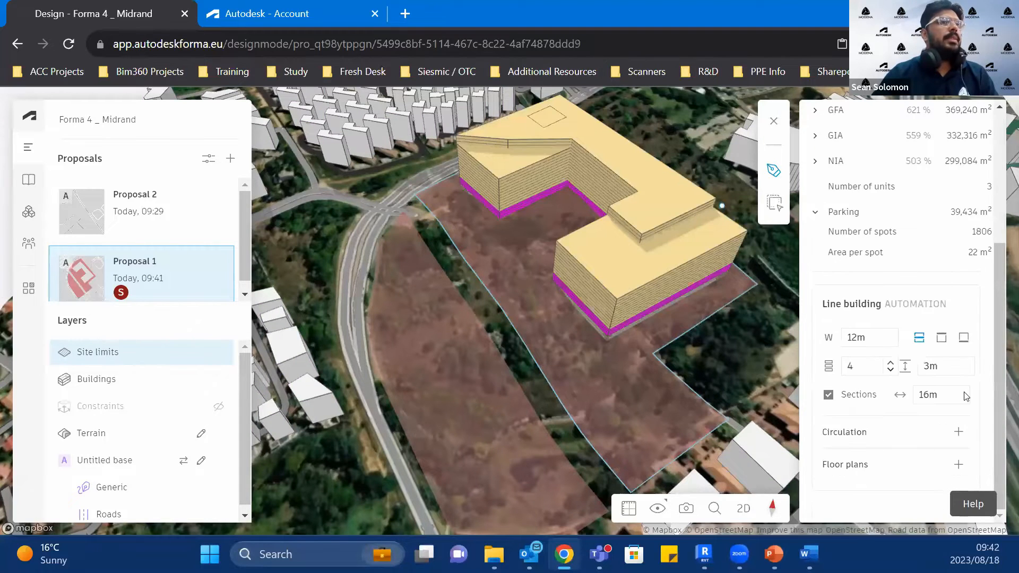
left_click(939, 338)
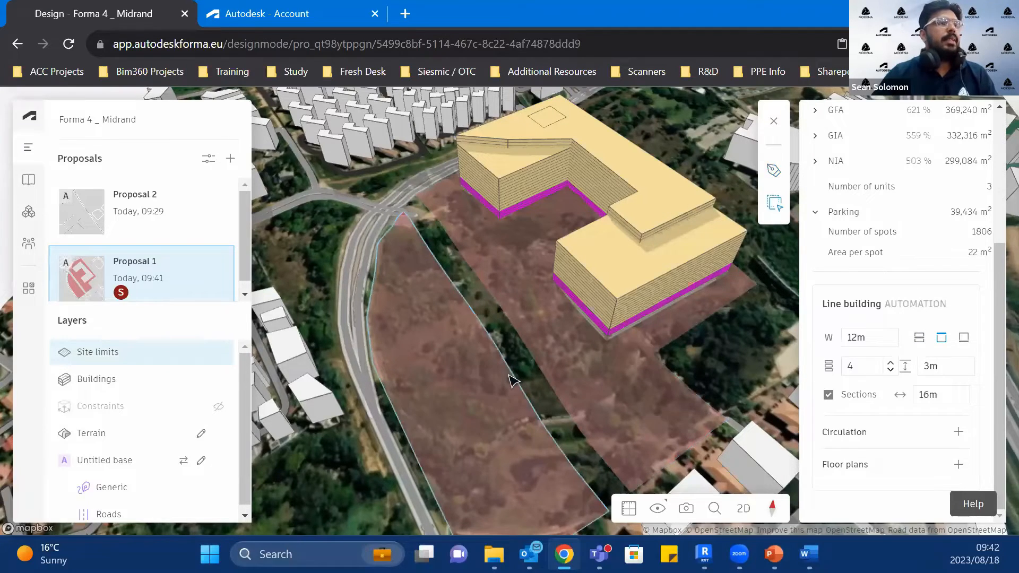
Step: Try to generate a line building along the edges of the empty site limit beside the road and delete it
left_click(513, 380)
scroll(526, 464, "down", 2)
left_click(554, 445)
left_click_drag(554, 446, 583, 409)
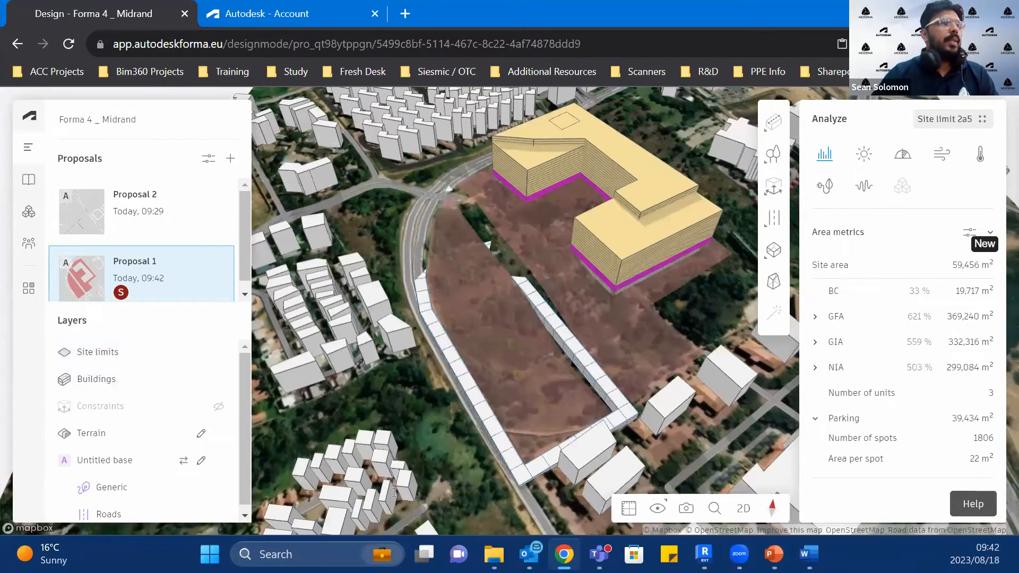
left_click(515, 472)
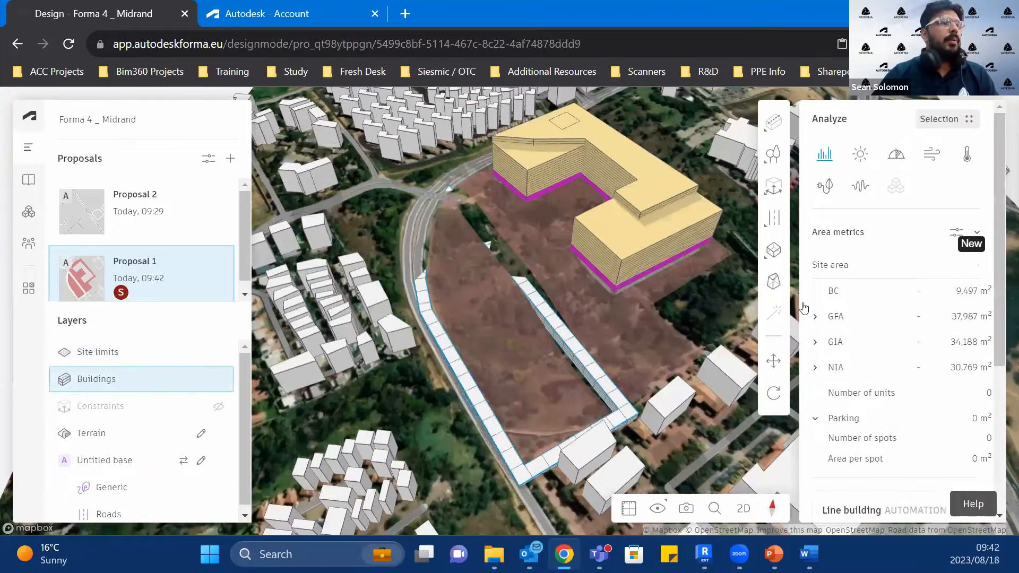
key("Delete")
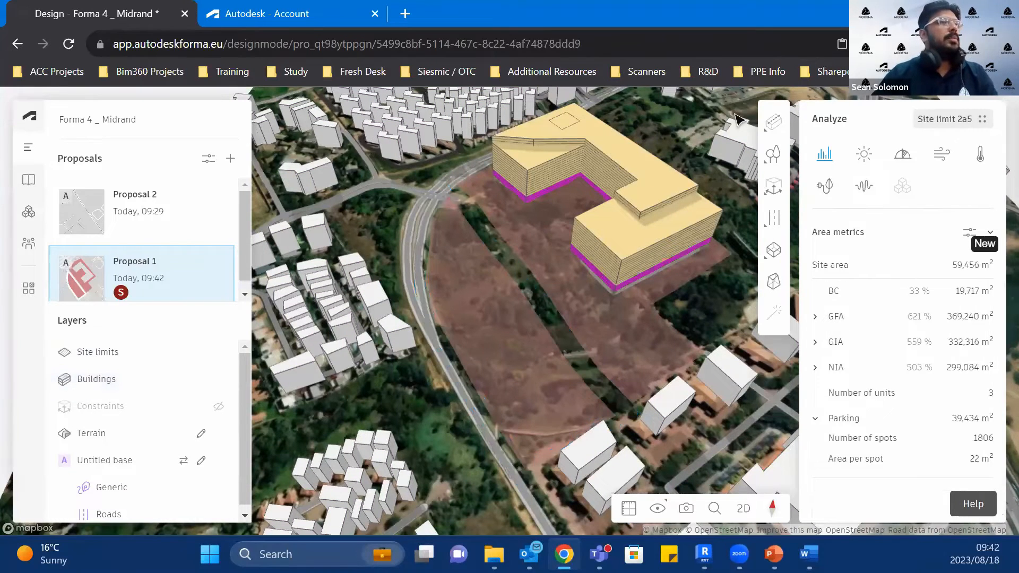
Step: Draw a five-segment zigzag line building on the empty roadside parcel, starting with segments about 144 m and 44 m long
left_click(774, 122)
left_click(776, 123)
left_click(776, 124)
left_click(670, 156)
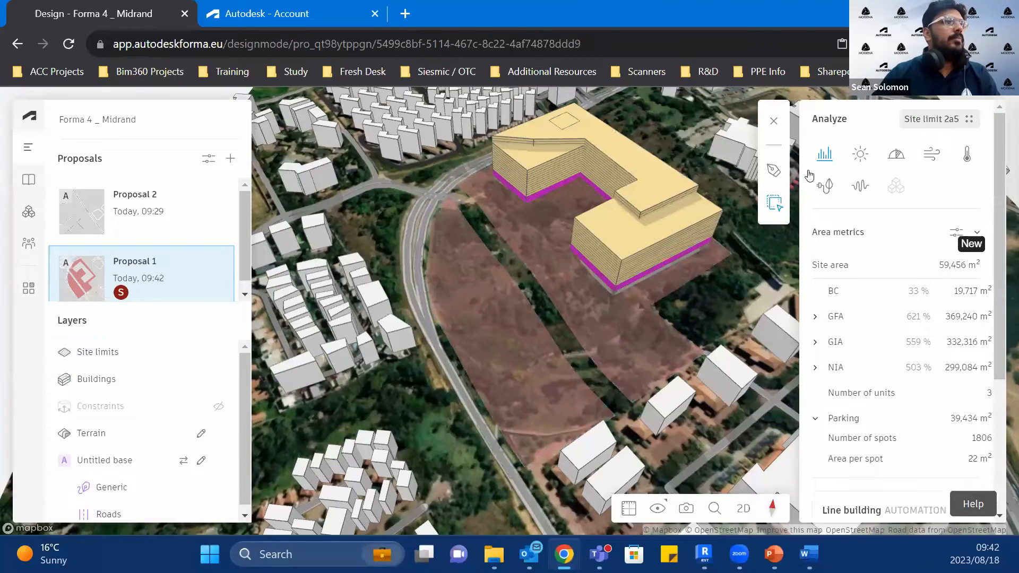
left_click(447, 213)
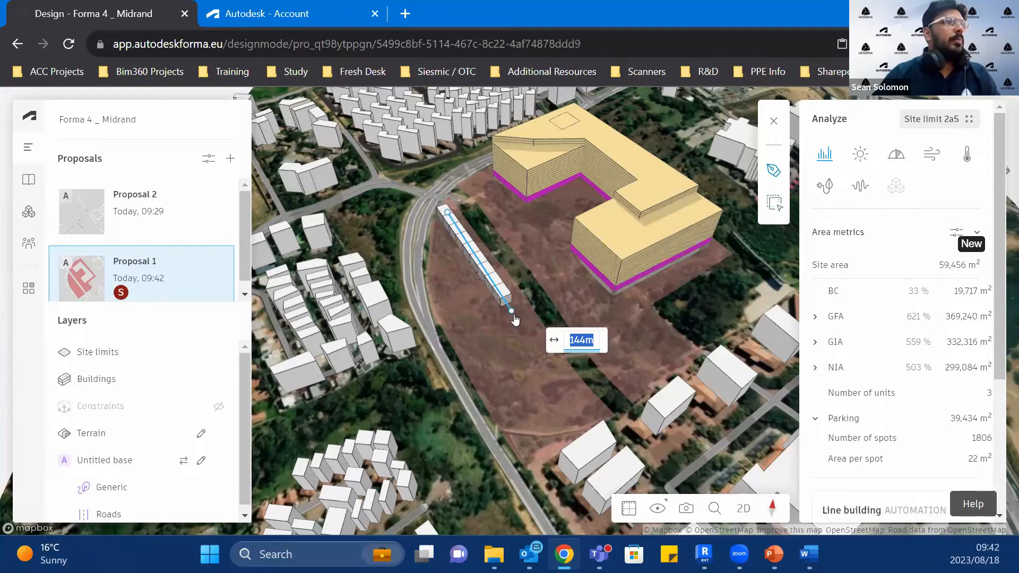
left_click(513, 313)
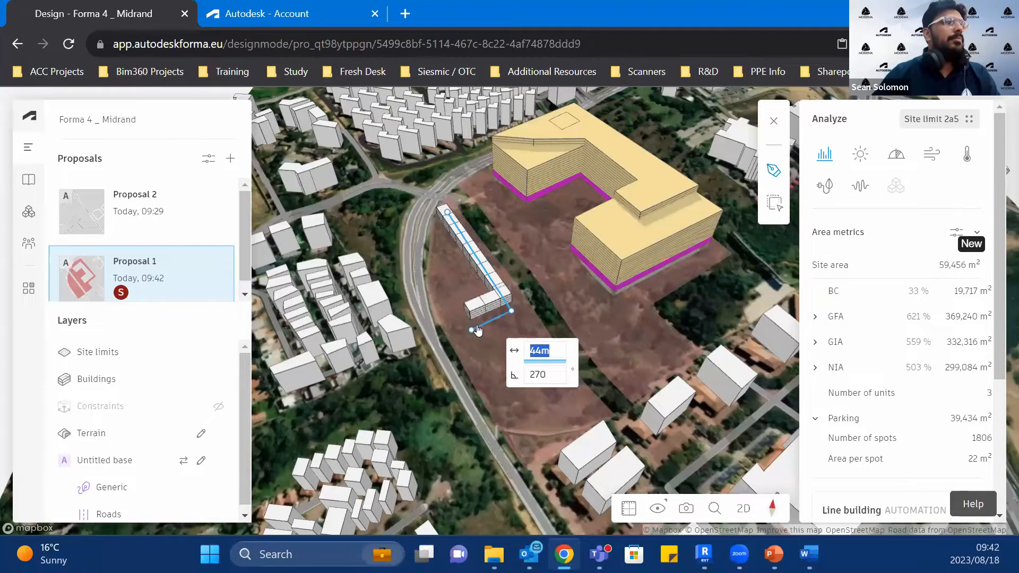
left_click(472, 330)
left_click(494, 370)
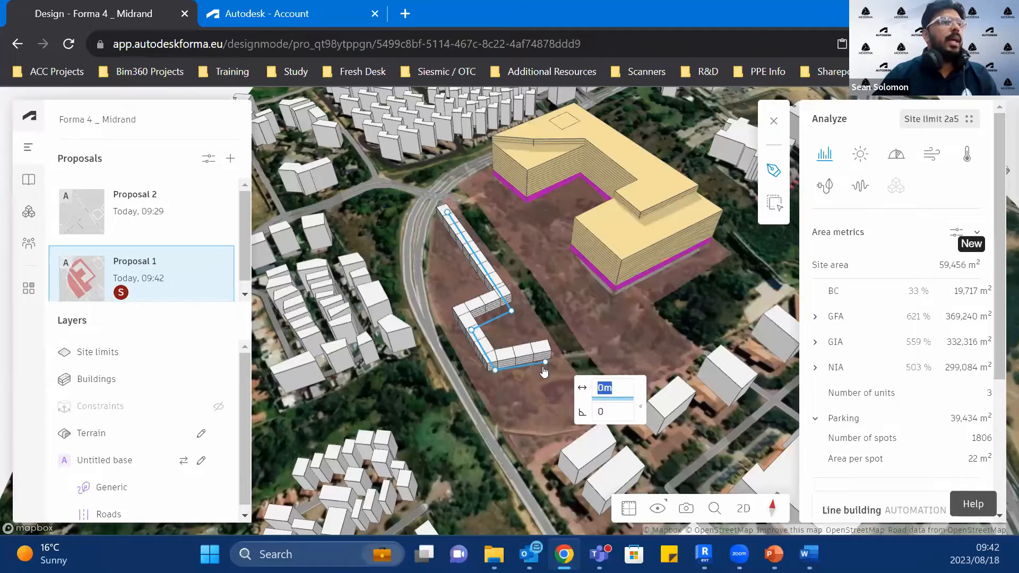
left_click(545, 364)
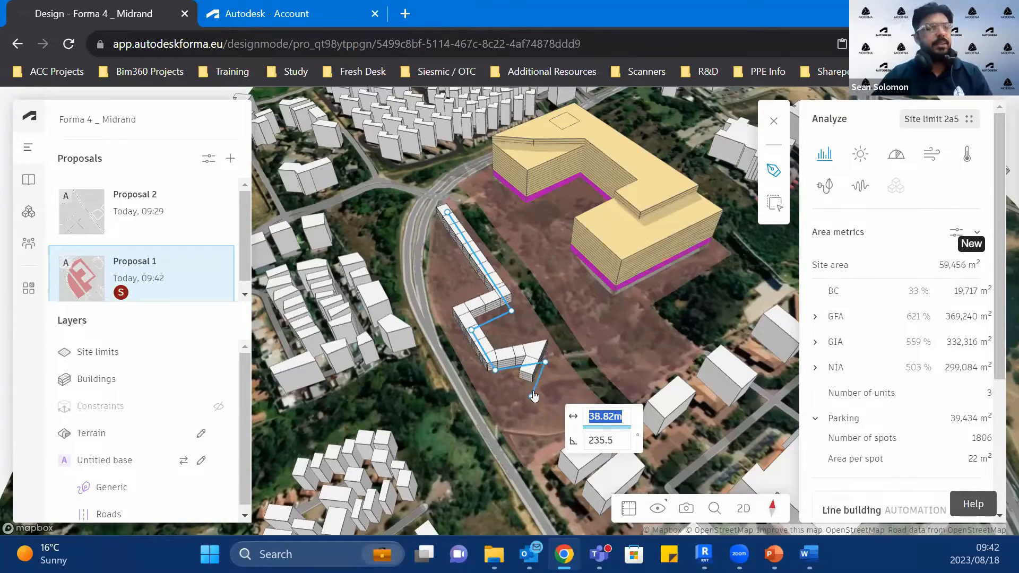
scroll(533, 396, "up", 2)
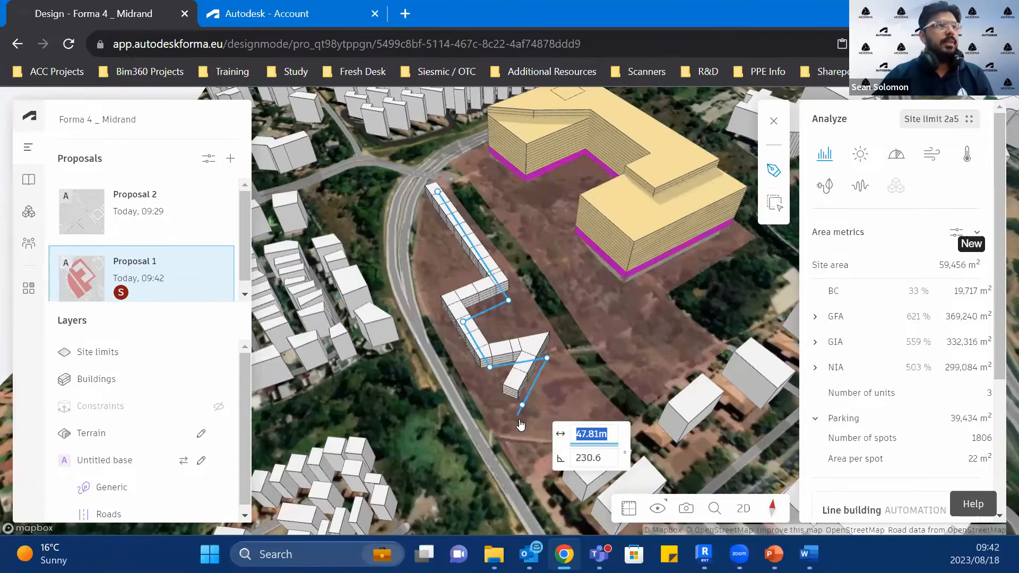
left_click(521, 423)
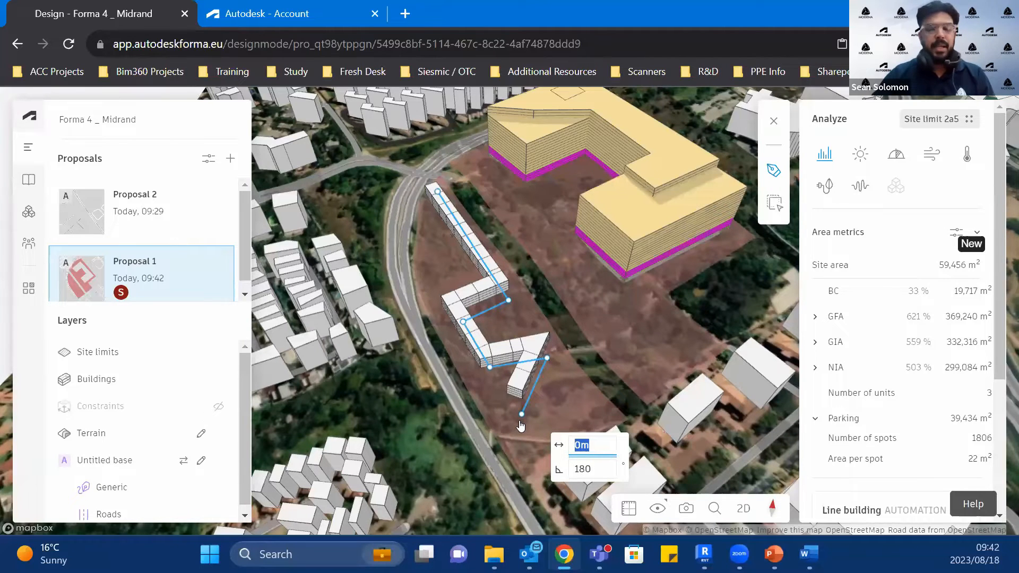
key("Return")
Step: Try to move the zigzag line building farther along the roadside parcel
scroll(523, 414, "up", 2)
right_click_drag(524, 404, 523, 325)
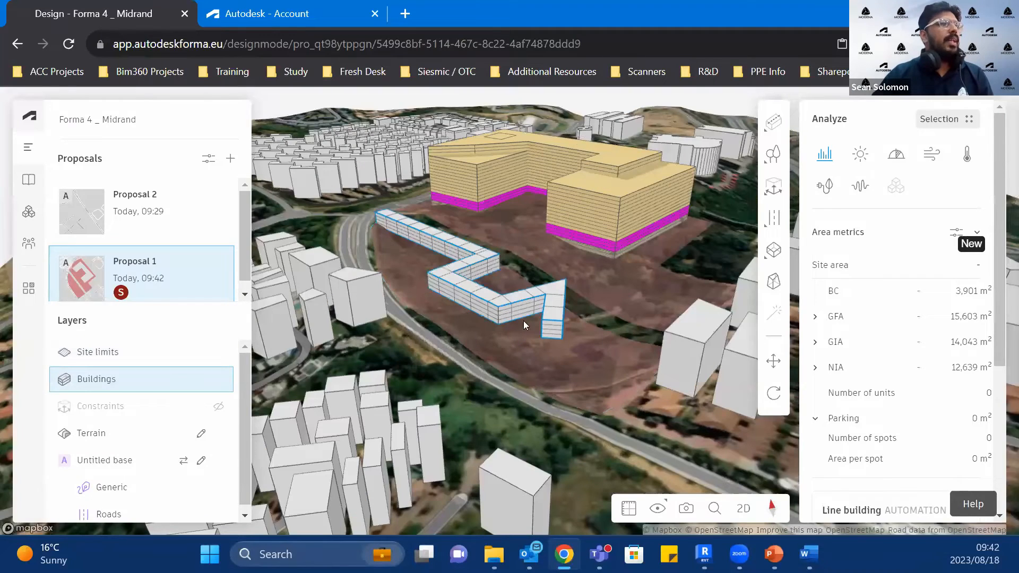
scroll(528, 331, "up", 1)
left_click(512, 333)
left_click(496, 312)
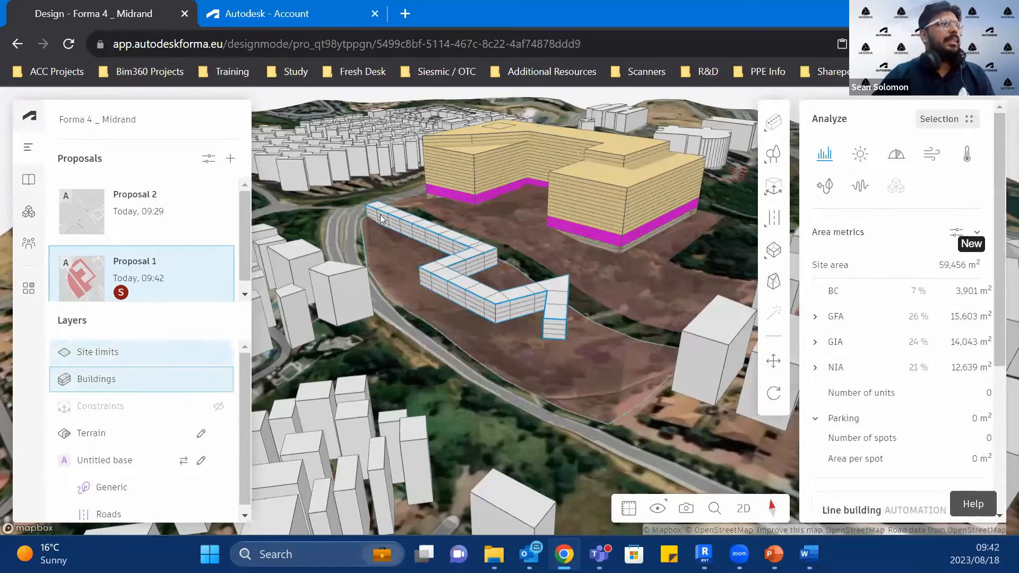
left_click(773, 361)
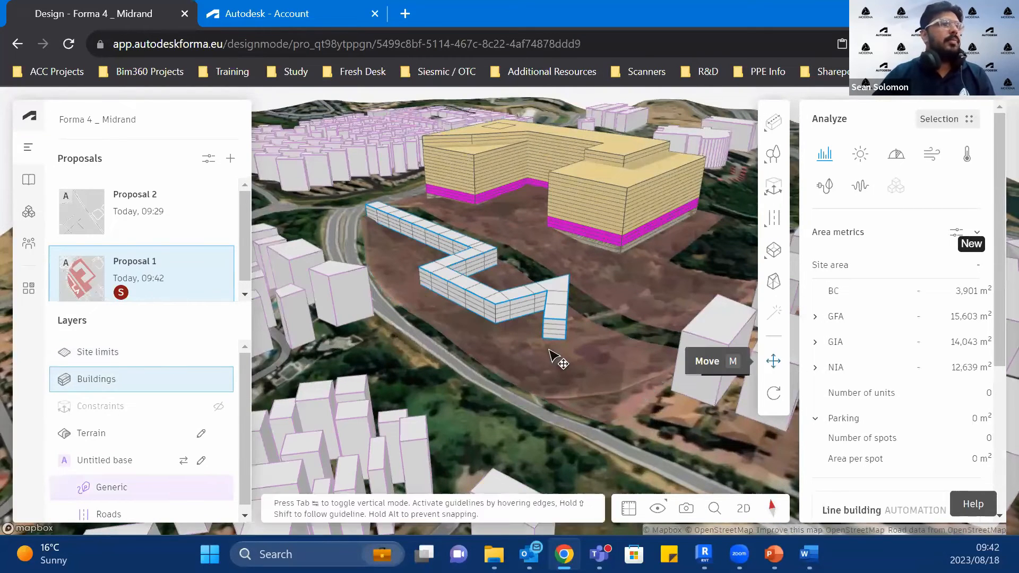
left_click(567, 341)
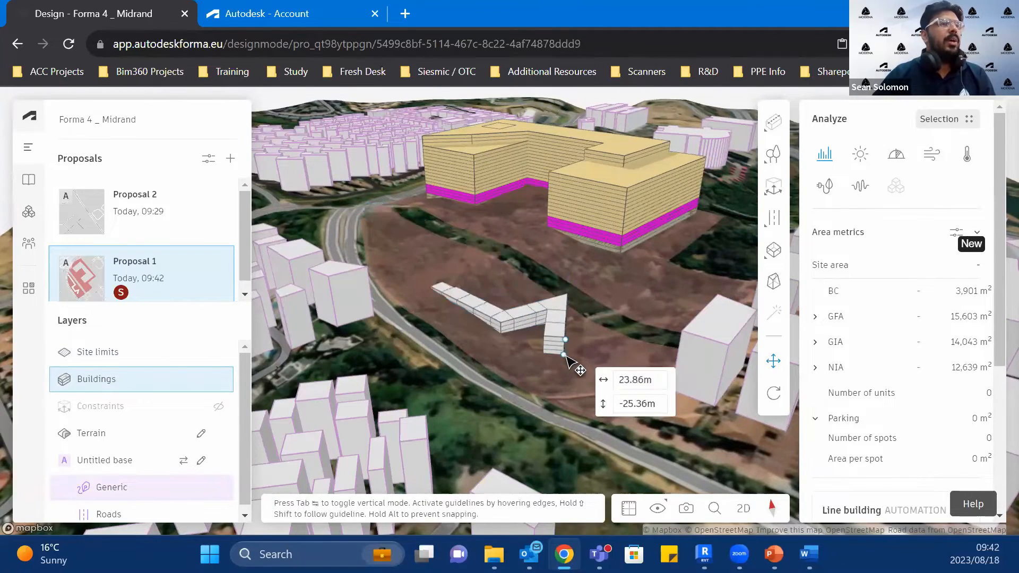
left_click(568, 359)
scroll(597, 423, "up", 5)
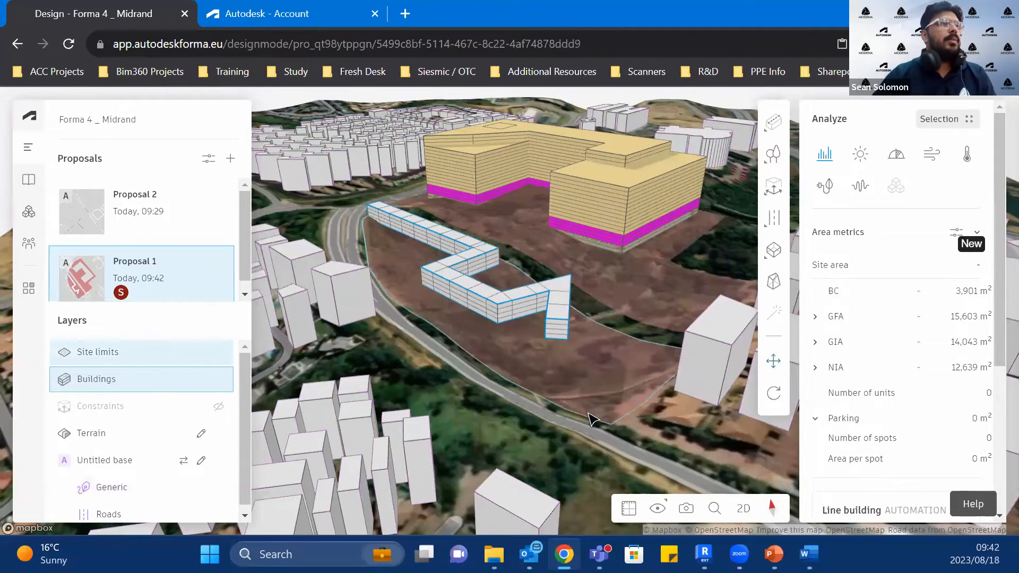
mouse_move(599, 429)
left_mouse_down()
mouse_move(582, 393)
mouse_move(589, 444)
mouse_move(598, 425)
mouse_move(625, 413)
mouse_move(613, 431)
left_mouse_up()
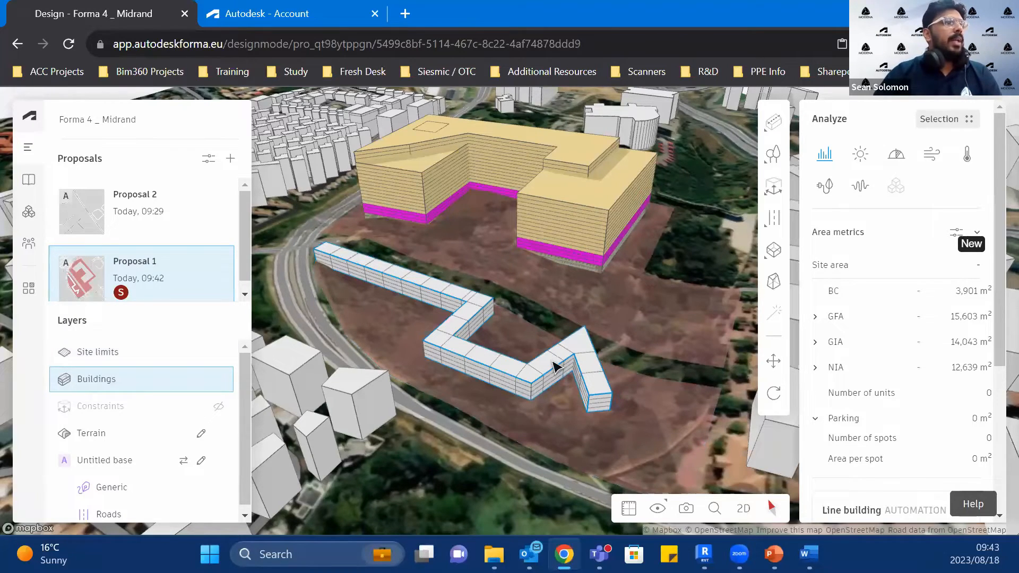
Step: Set the zigzag line building's width to 15 m
scroll(900, 411, "down", 5)
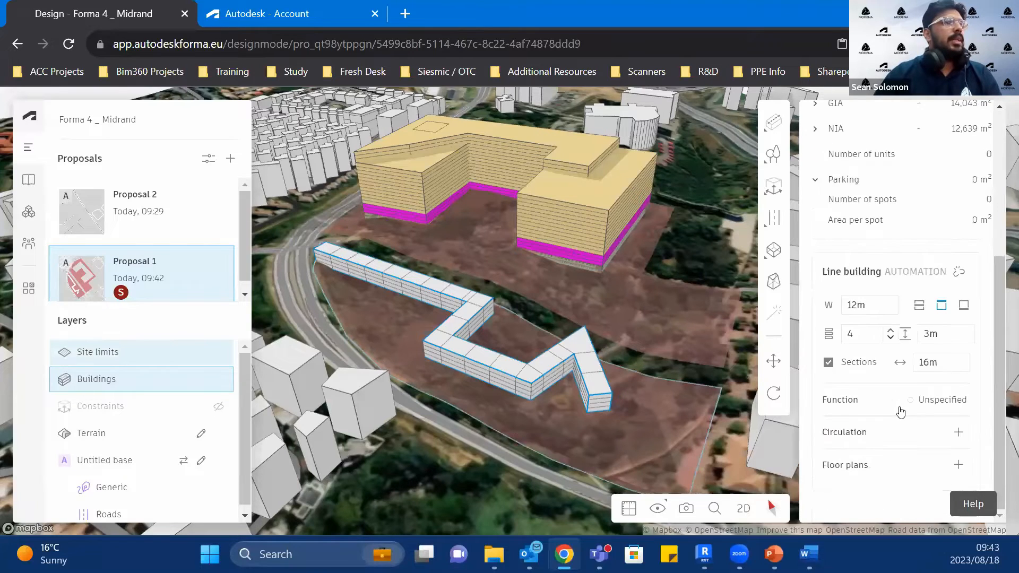
left_click(882, 305)
type("15")
Step: Set the line building's number of floors to 10 and its floor height to 5 m
left_click(878, 333)
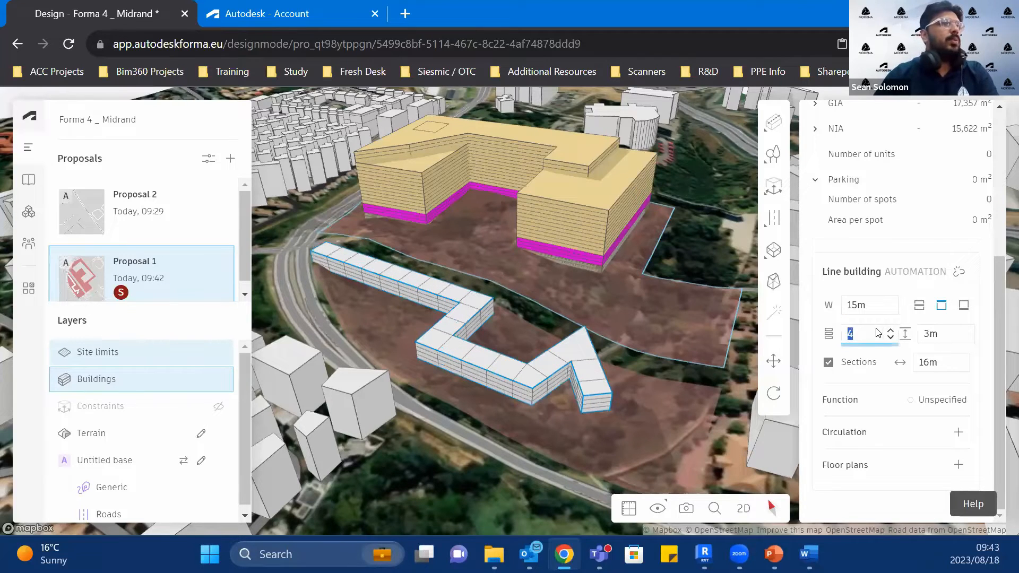
type("1")
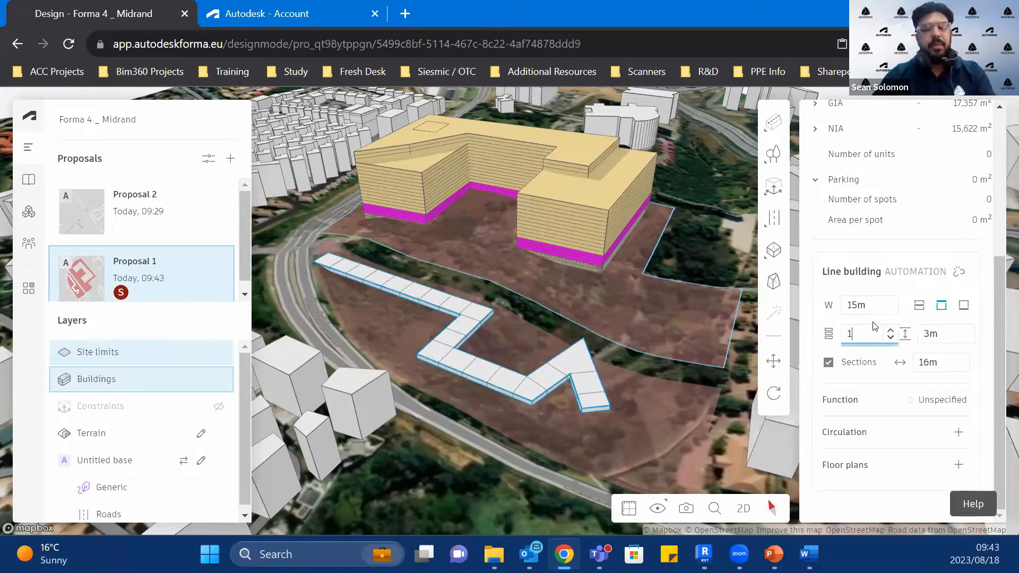
type("0")
left_click(951, 334)
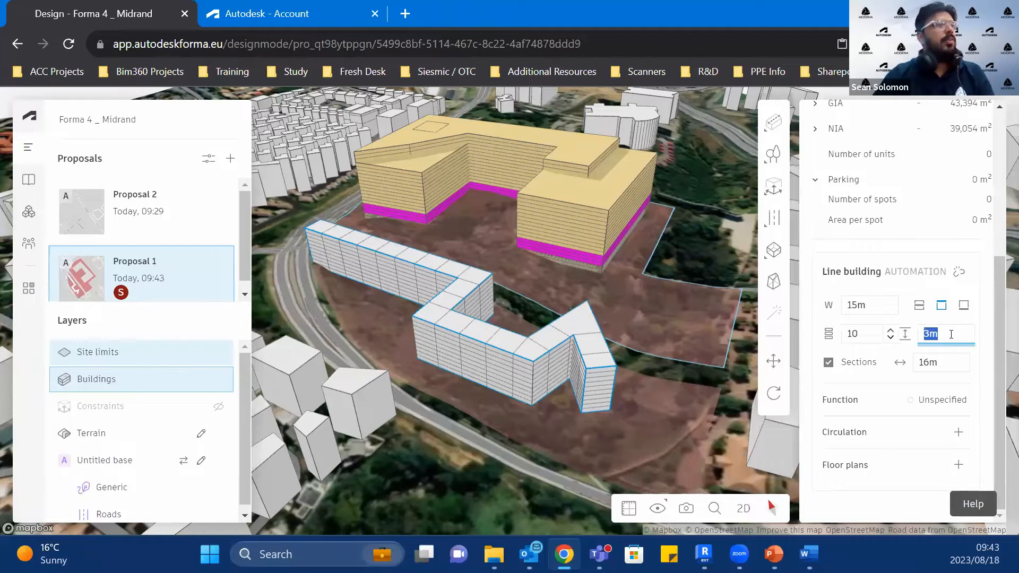
type("5")
key("Return")
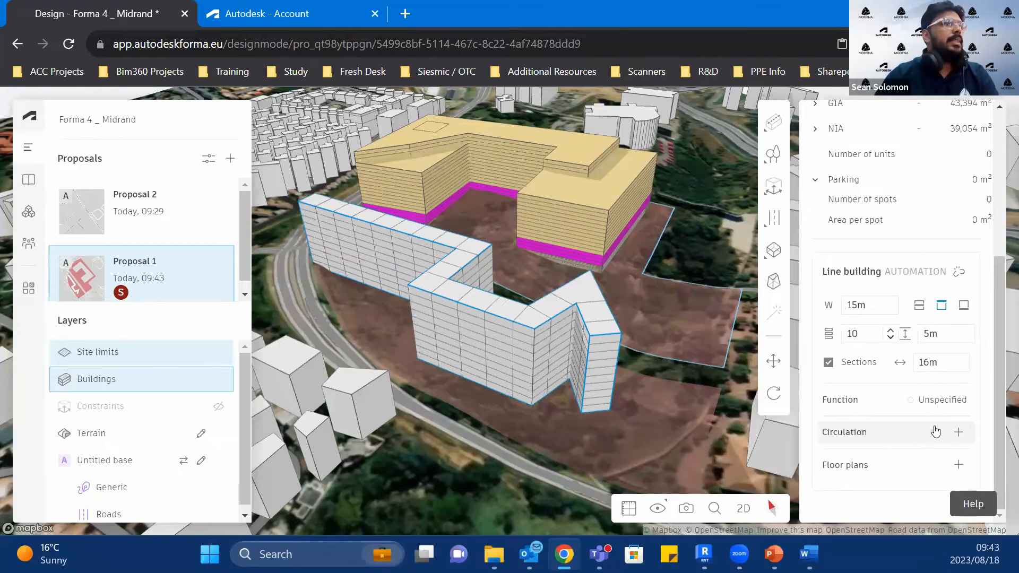
Step: Assign the Commercial function to the zigzag line building
left_click(934, 408)
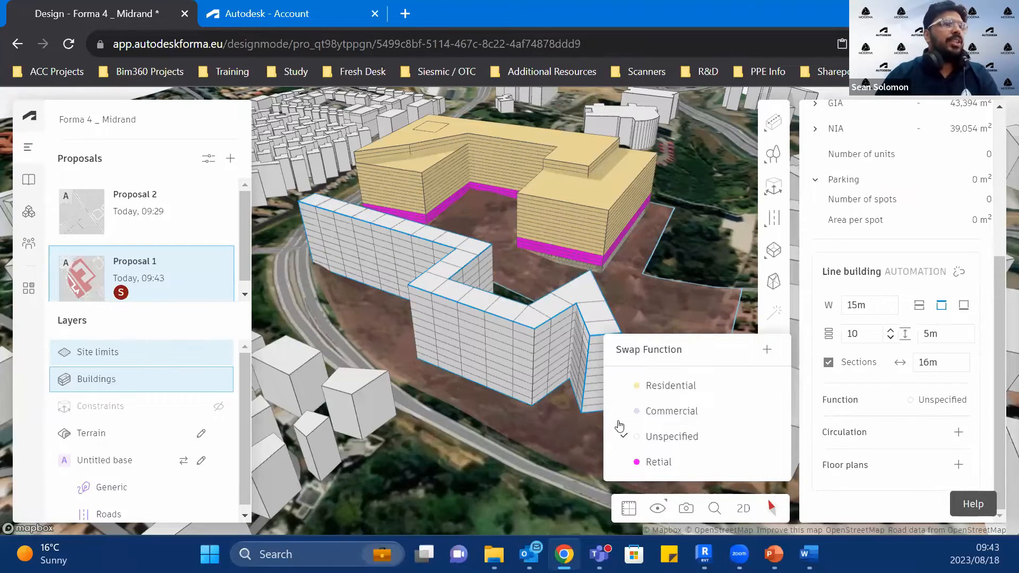
left_click(653, 411)
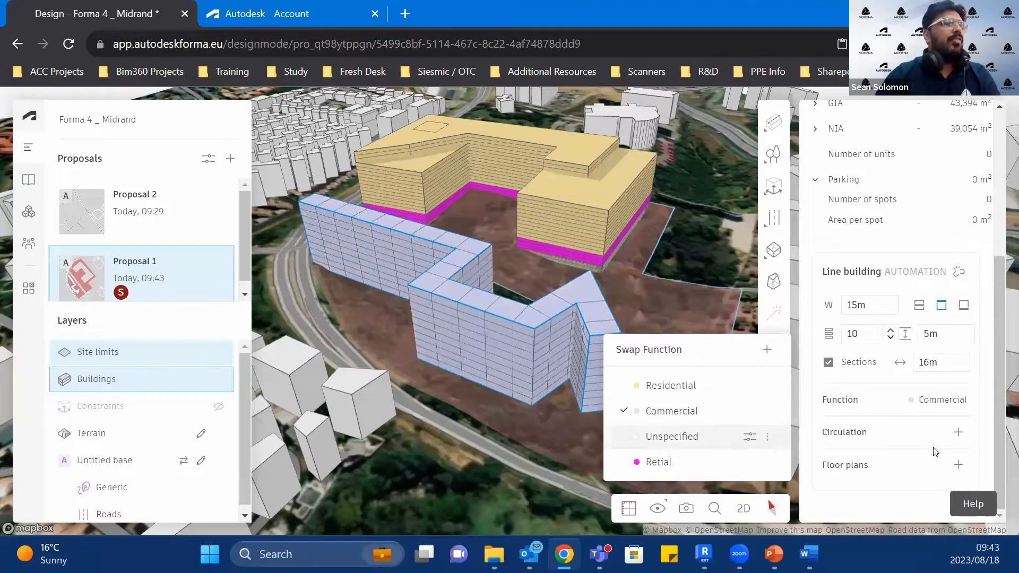
Step: Add a 2 m wide circulation corridor to the line building and try its different corridor alignments
left_click(958, 433)
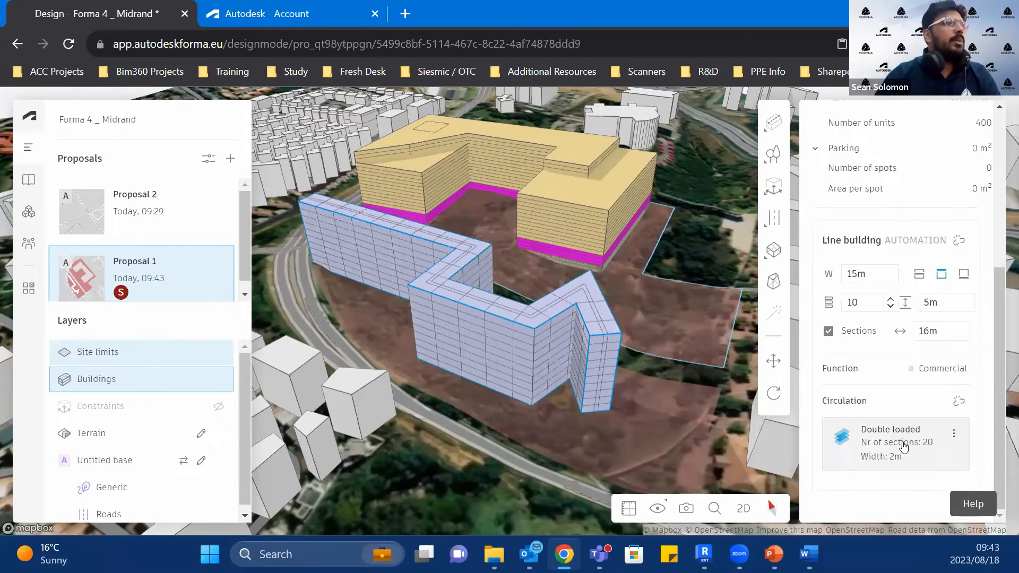
left_click(903, 447)
left_click(754, 474)
left_click(773, 471)
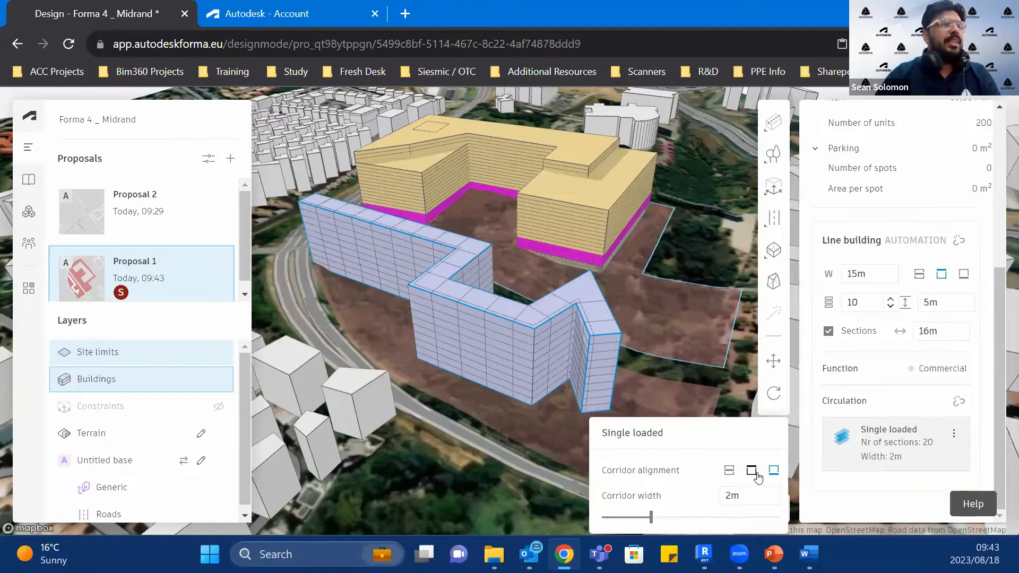
left_click(752, 473)
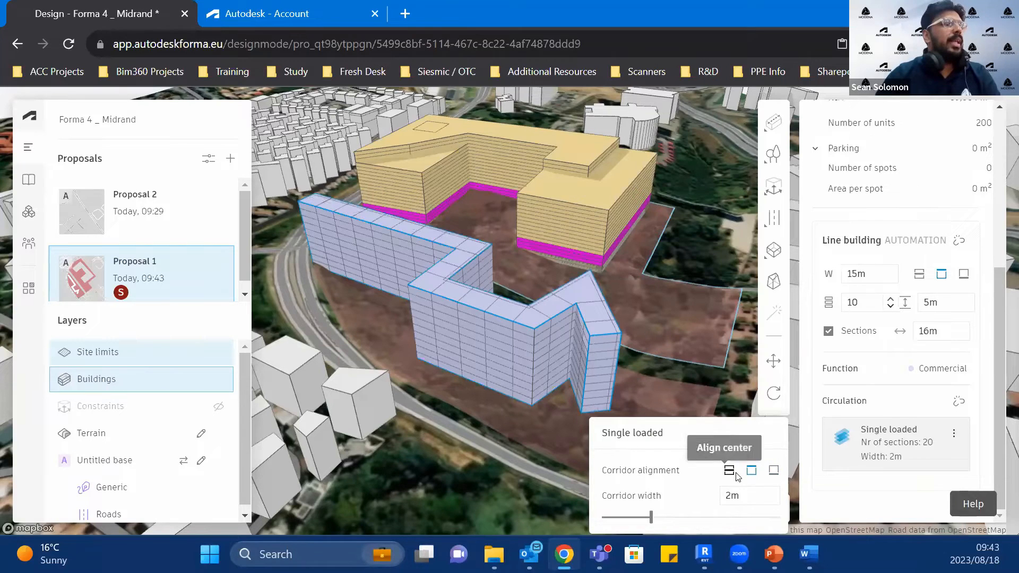
left_click(754, 496)
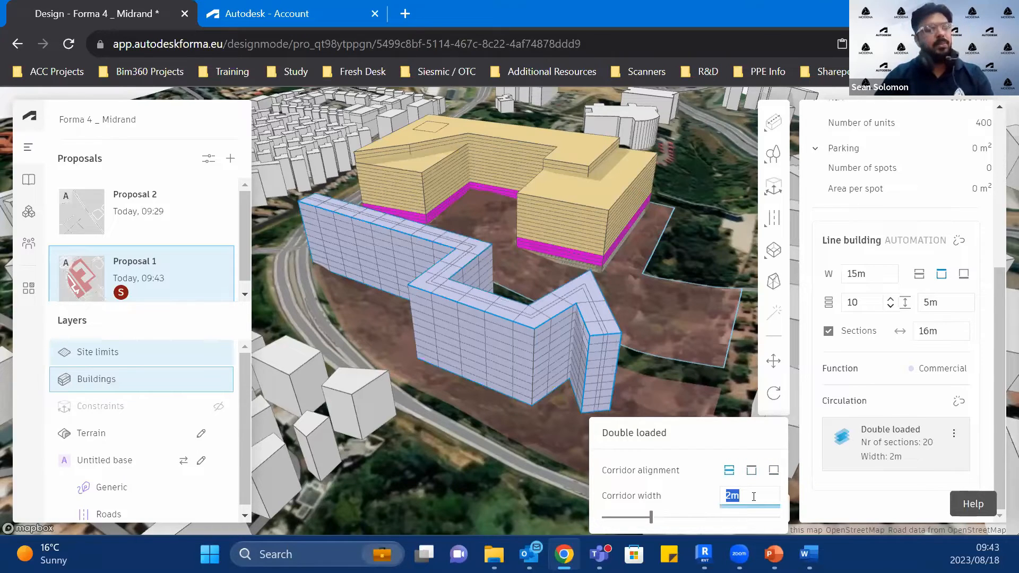
Step: Undo the corridor alignment changes and the circulation added to the line building
left_click(821, 459)
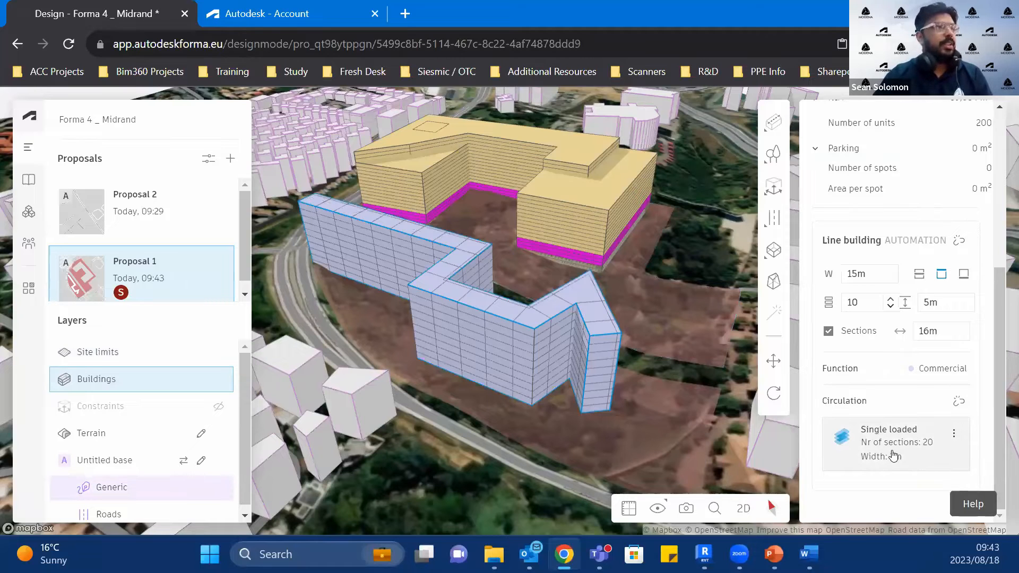
key("ctrl+z")
key("ctrl+z")
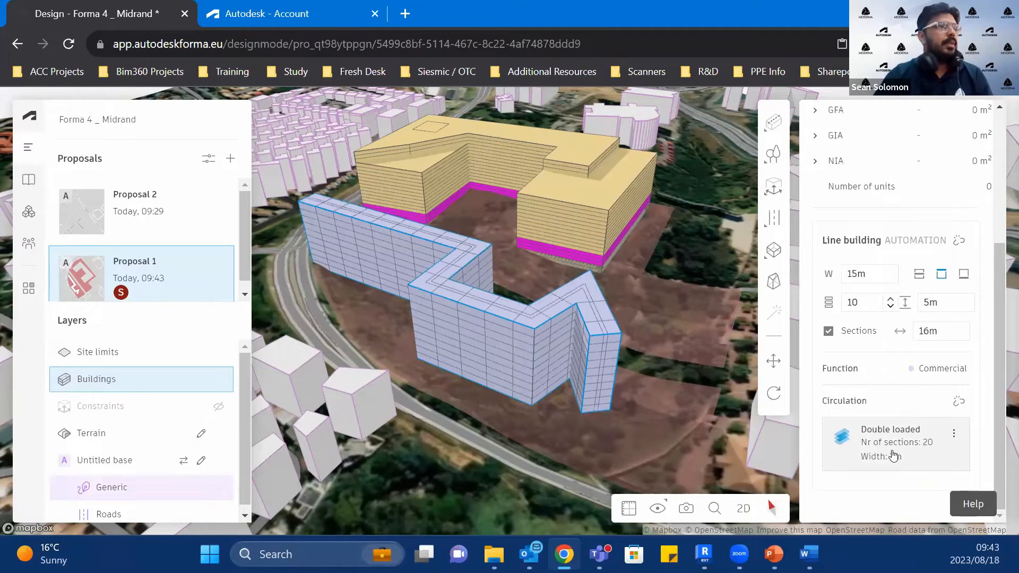
left_click(955, 465)
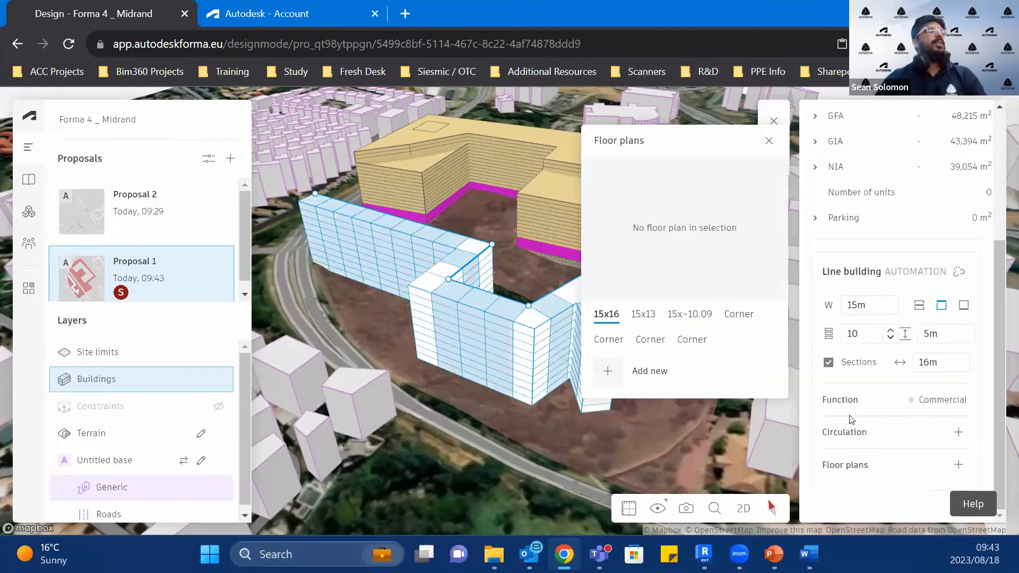
left_click(769, 140)
scroll(910, 383, "up", 2)
scroll(910, 383, "down", 2)
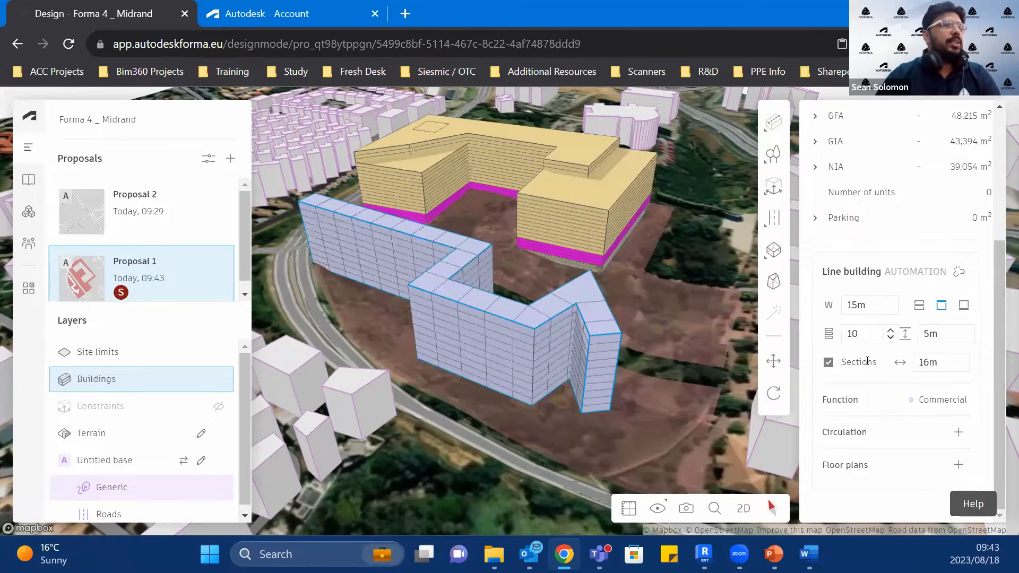
Step: Set the line building's section length to 10 m
double_click(945, 358)
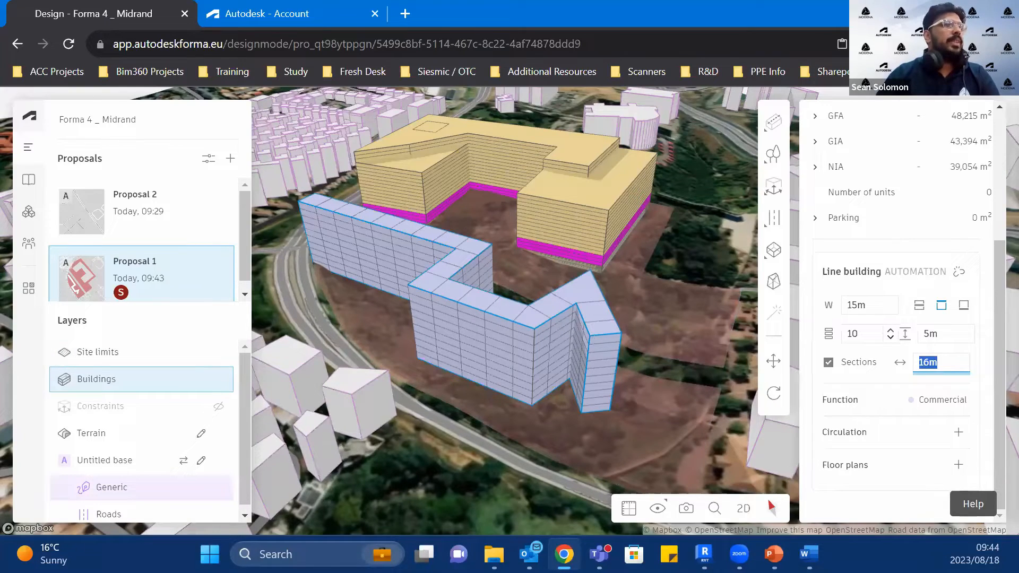
type("10")
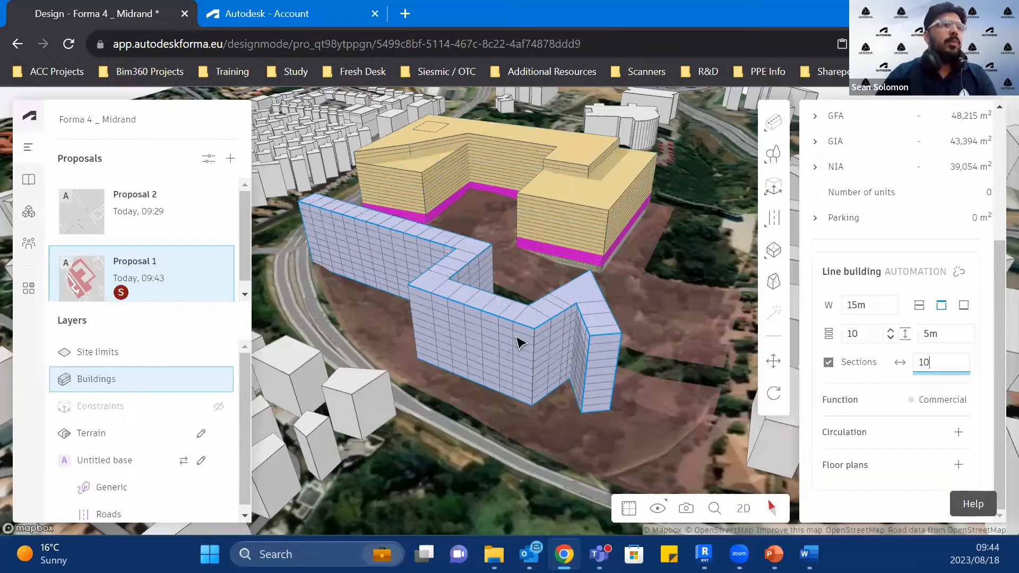
left_click(952, 472)
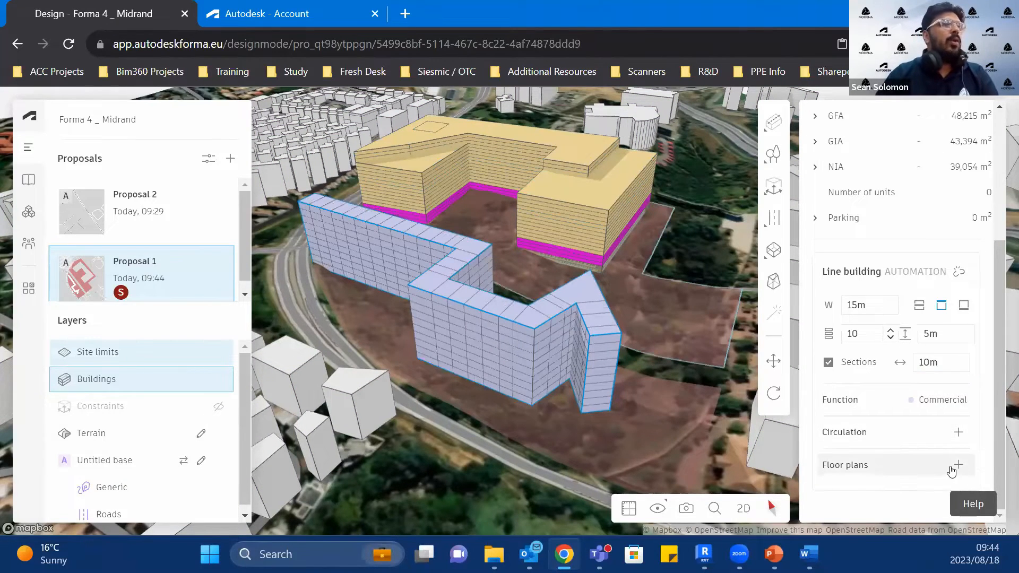
Step: Create a new floor plan for the 15x10 sections and split it with two full-width lines into 6 m, 2 m and 7 m deep strips
left_click(952, 471)
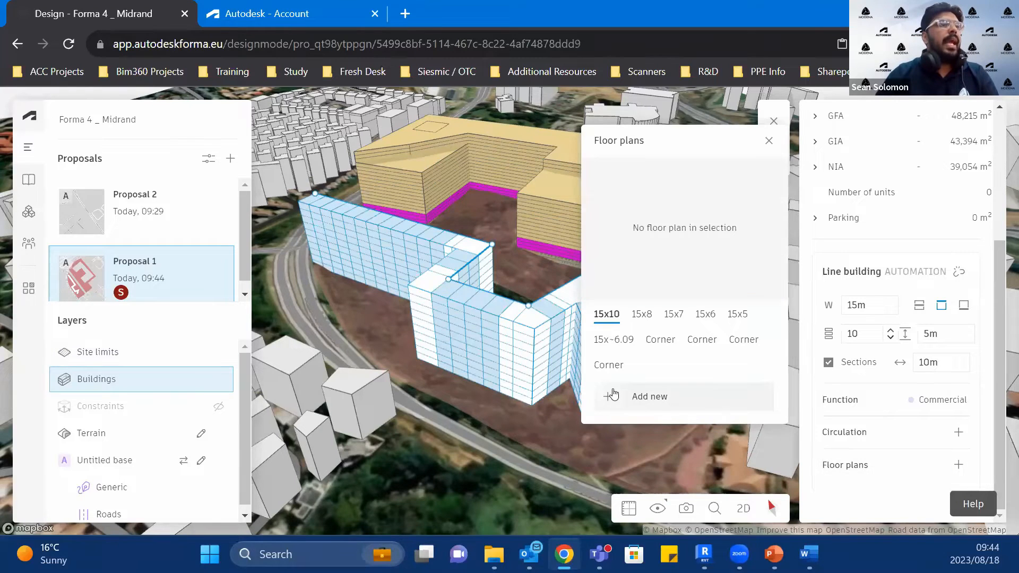
left_click(615, 393)
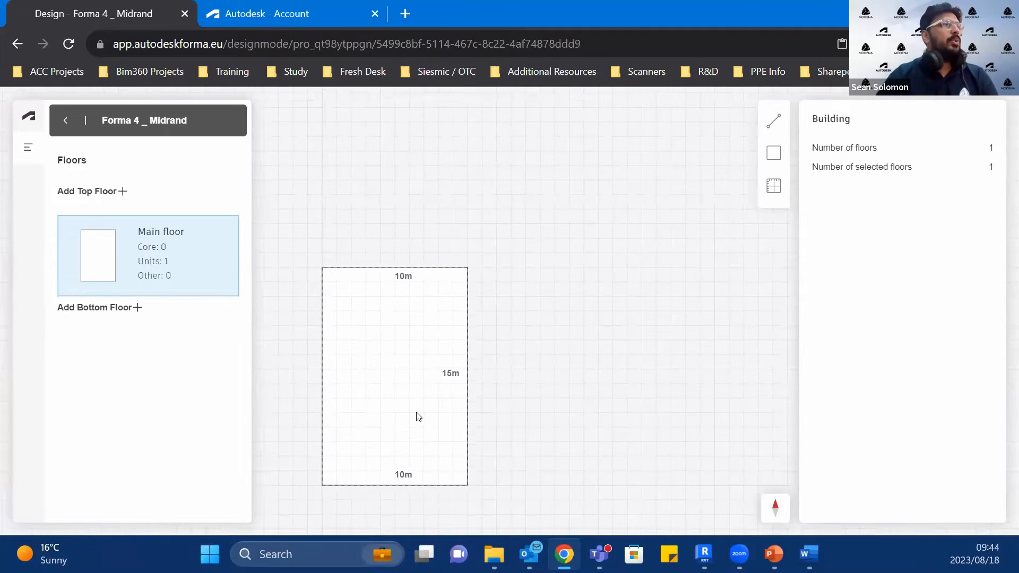
left_click(760, 121)
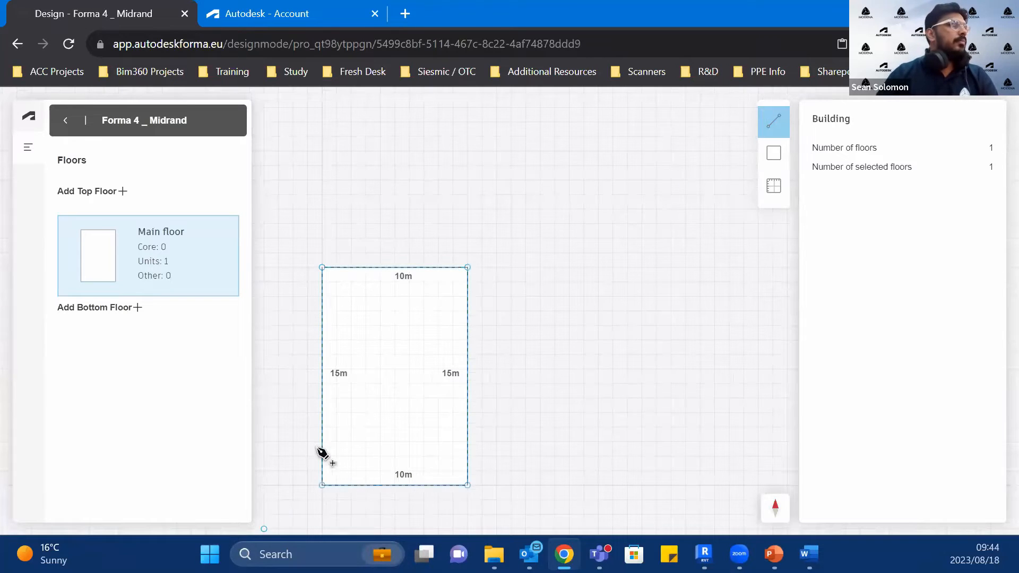
left_click(322, 383)
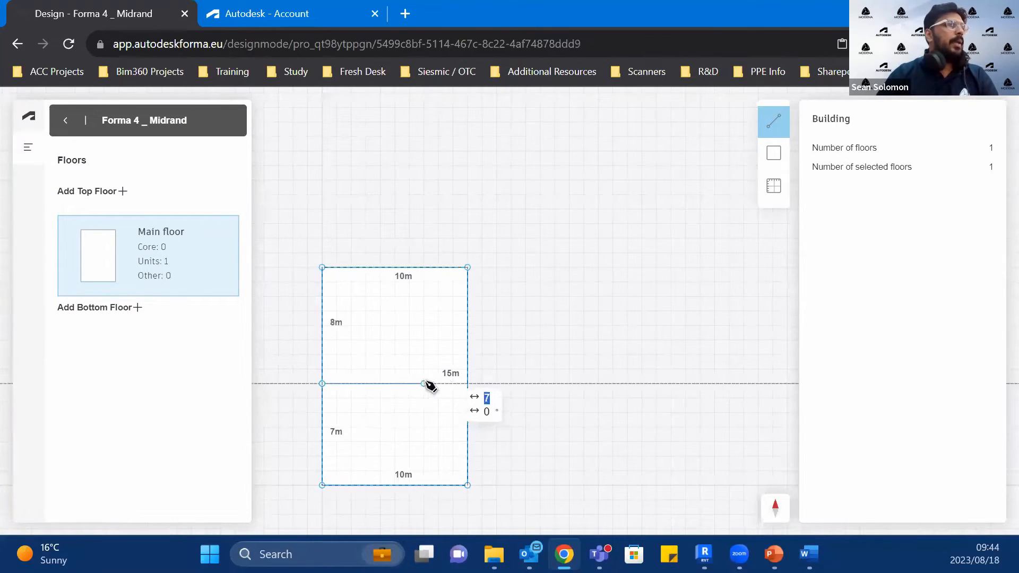
left_click(467, 384)
left_click(774, 121)
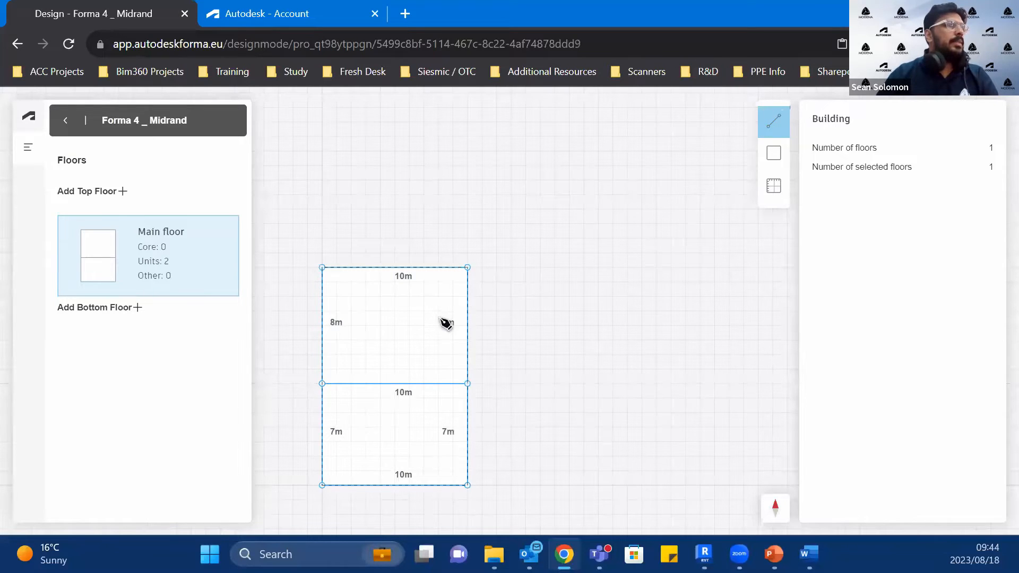
left_click(322, 355)
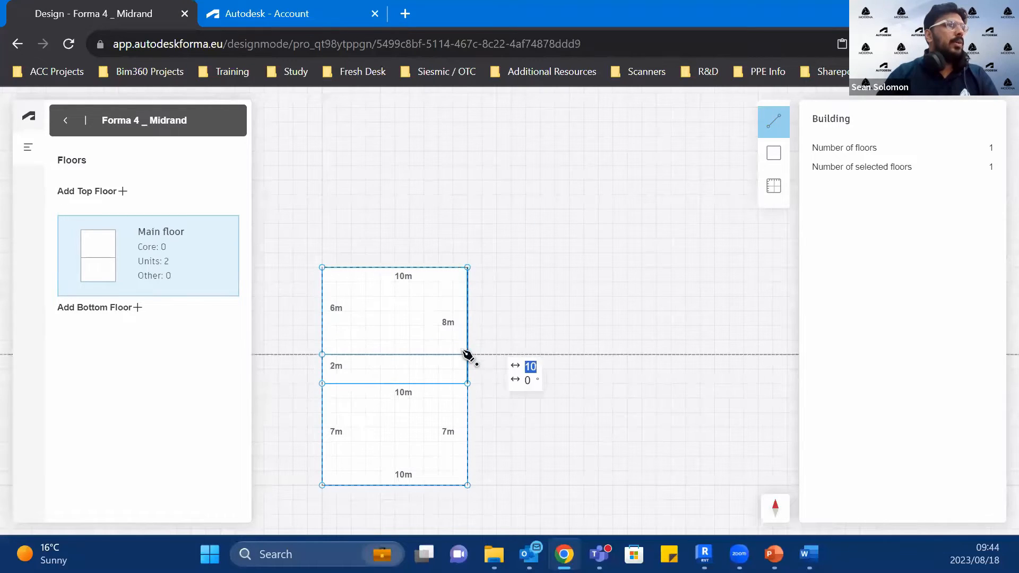
left_click(467, 354)
Step: Draw an L-shaped partition in the 6 m deep strip, enclosing a 5 m by 3 m corner room on the outer edge
left_click(775, 132)
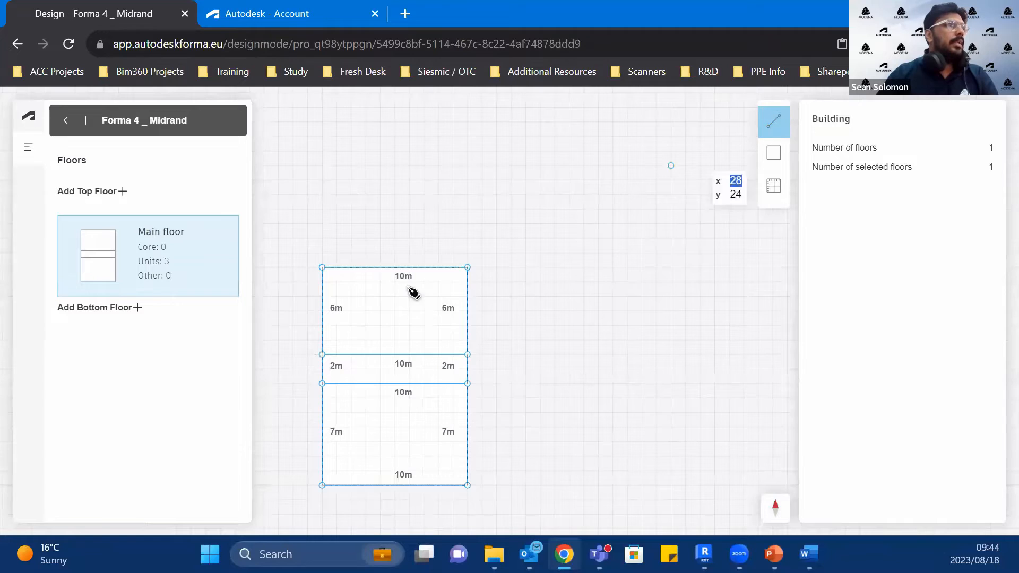
left_click(394, 268)
left_click(394, 310)
left_click(473, 309)
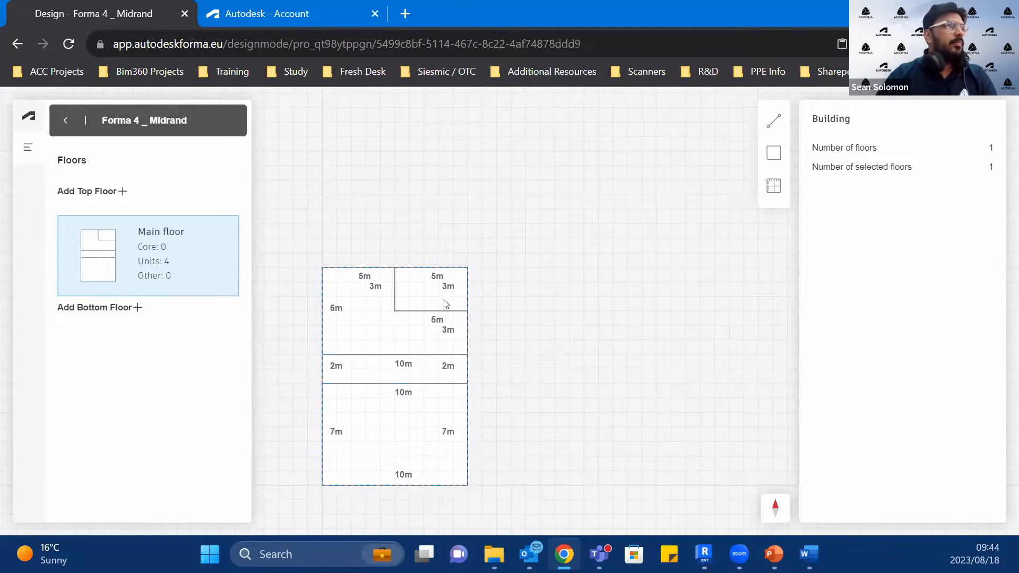
Step: Assign Core to the 5 m by 3 m corner room and keep the surrounding L-shaped space as Unit
left_click(445, 304)
left_click(865, 235)
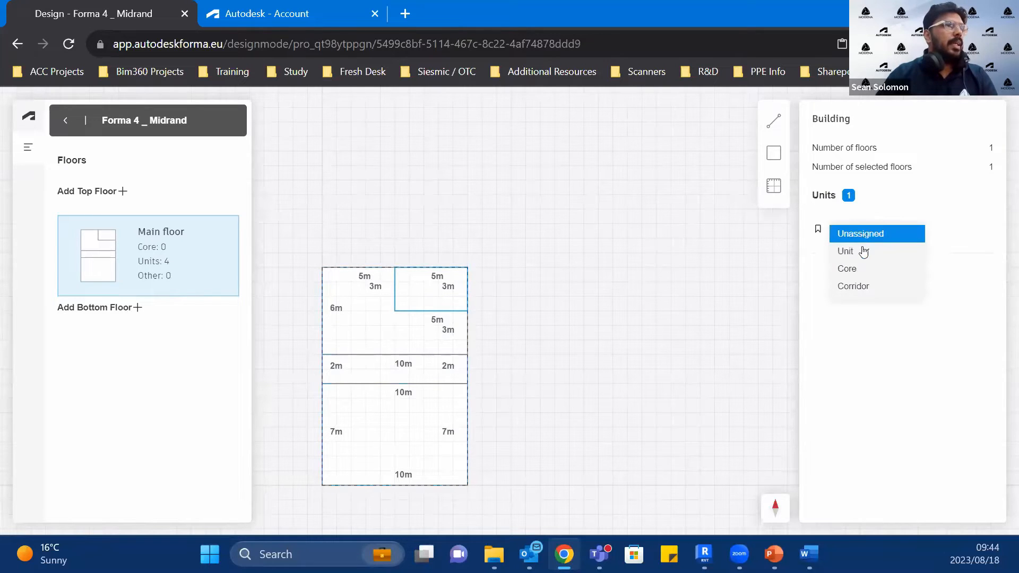
left_click(860, 268)
left_click(358, 337)
left_click(848, 233)
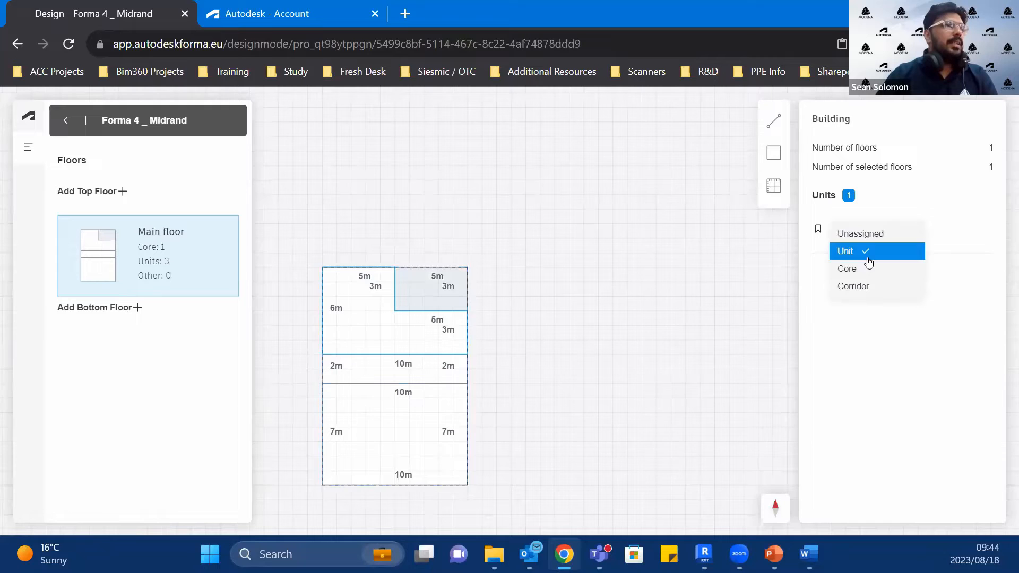
left_click(869, 261)
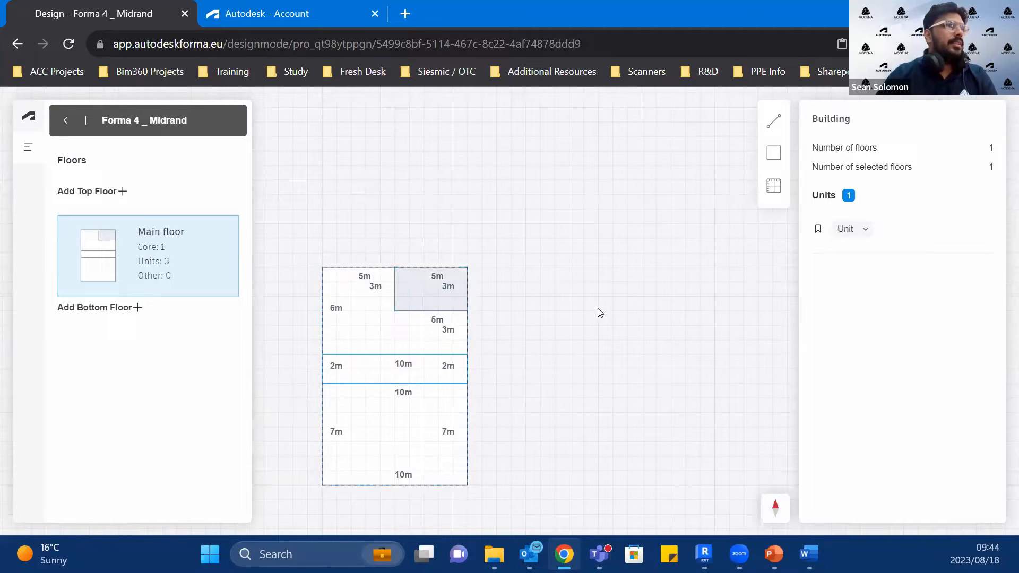
Step: Assign Corridor to the 2 m deep middle strip and select the 7 m deep space to check its type
left_click(855, 229)
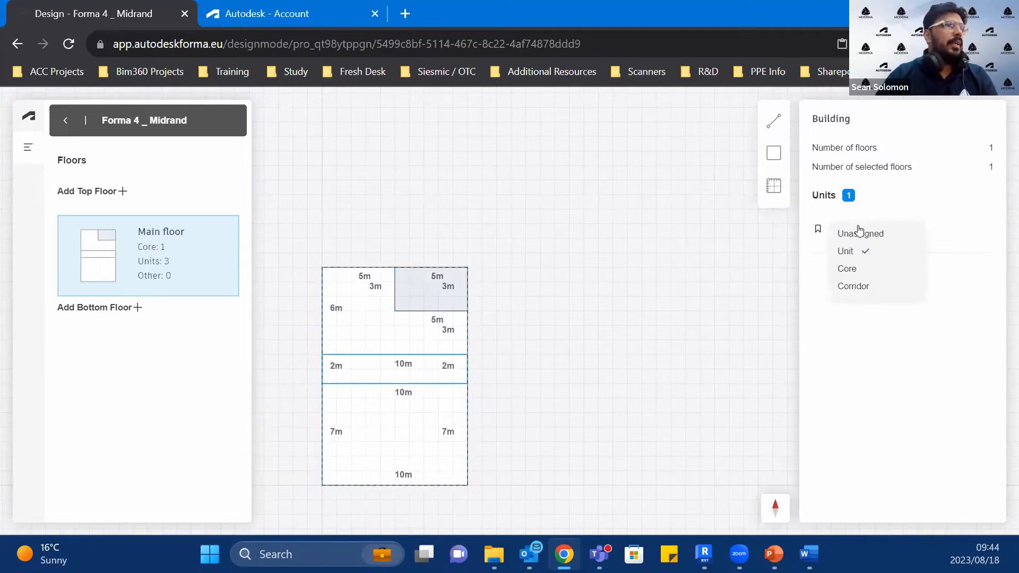
left_click(861, 284)
left_click(377, 435)
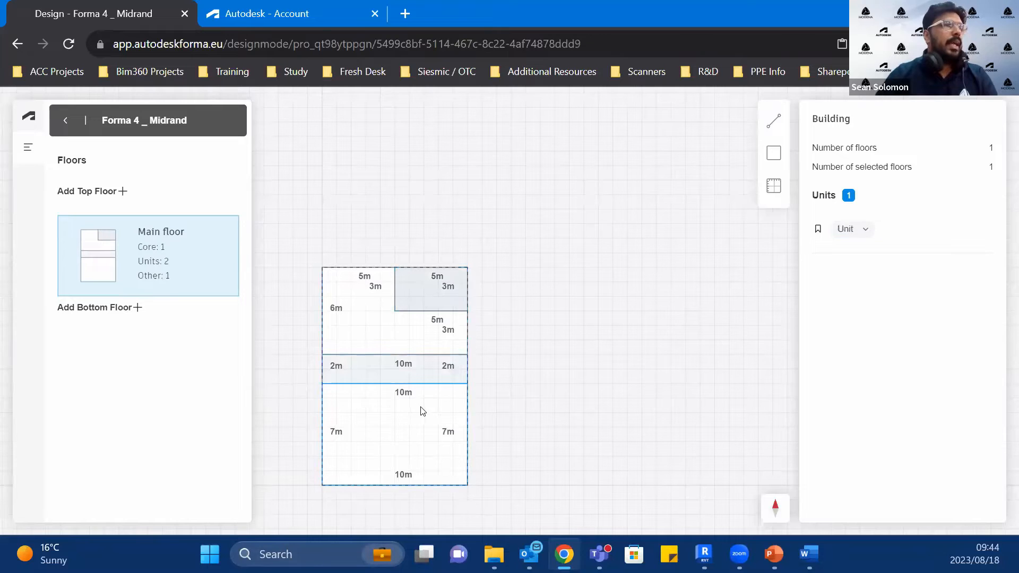
Step: Display area numbers instead of lengths on the floor plan
left_click(774, 189)
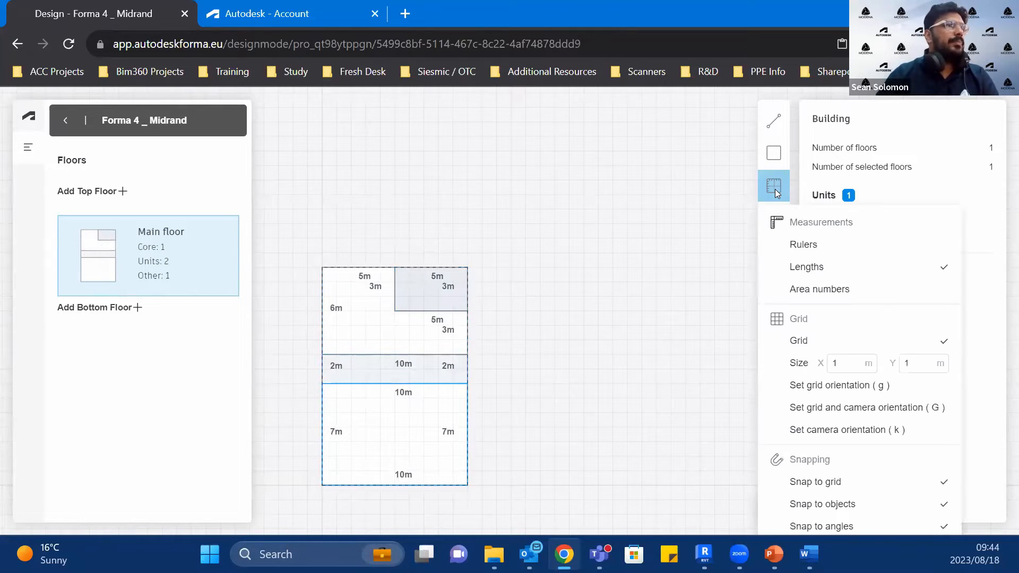
left_click(856, 291)
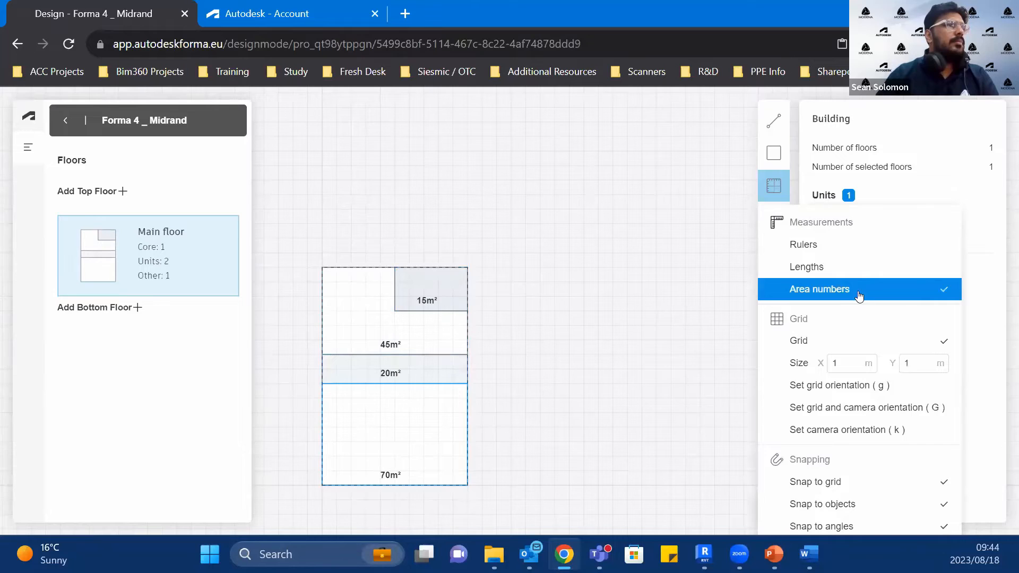
left_click(578, 304)
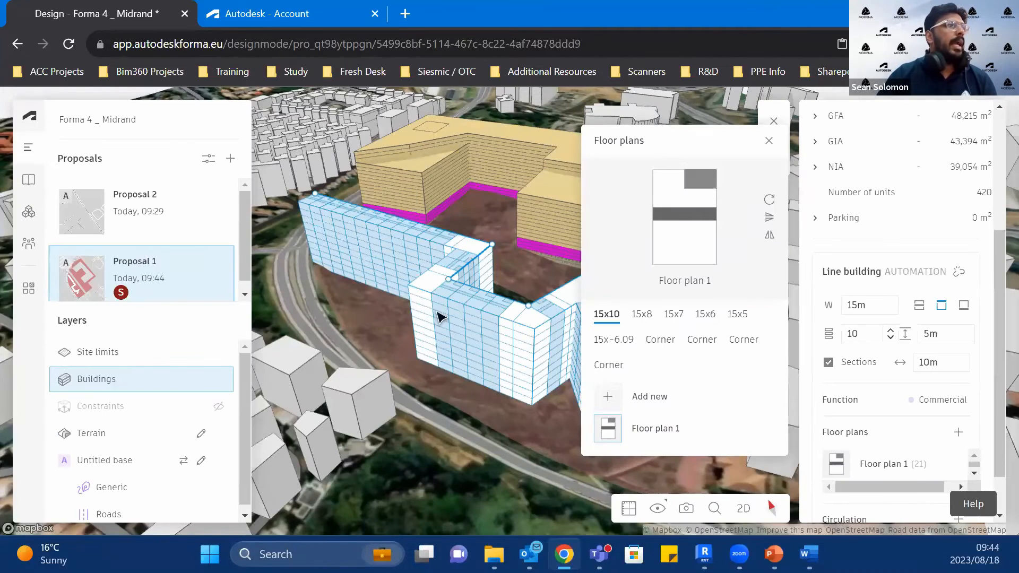
Step: Return to the proposal and examine the line building's 15x8, 15x7 and 15x6 section groups for assigned floor plans
right_click_drag(462, 321, 519, 312)
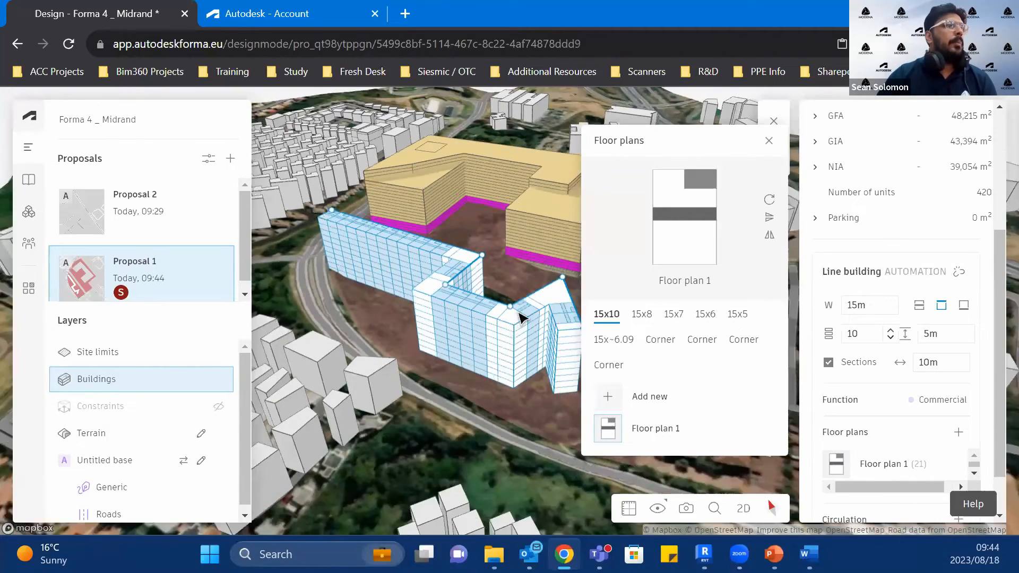
scroll(519, 317, "up", 5)
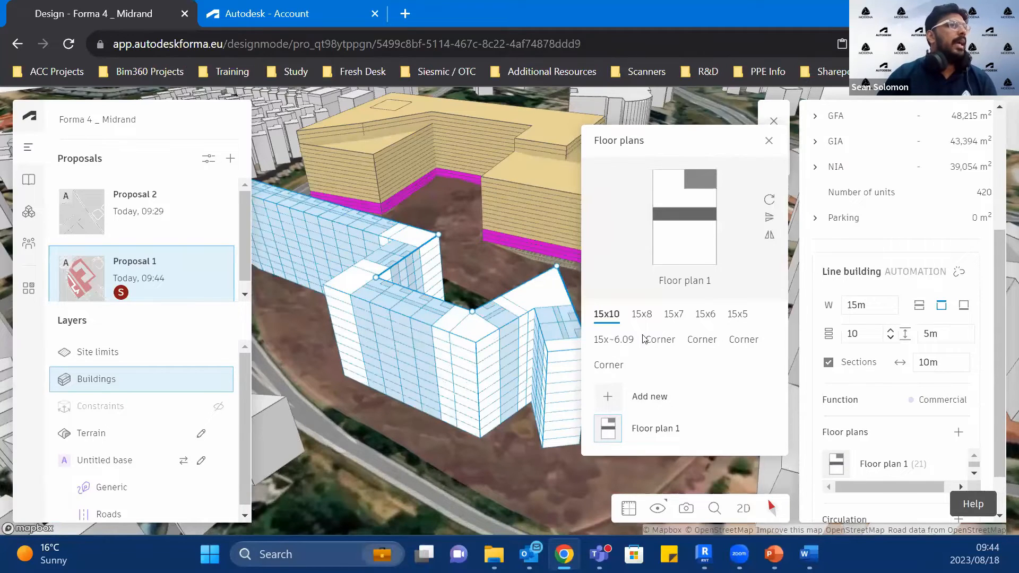
left_click(641, 314)
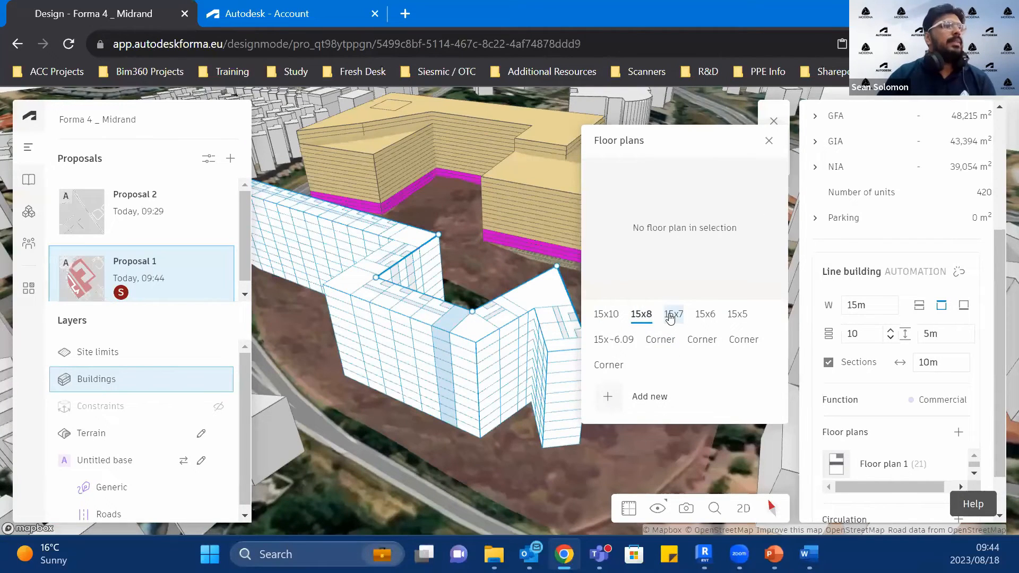
left_click(672, 316)
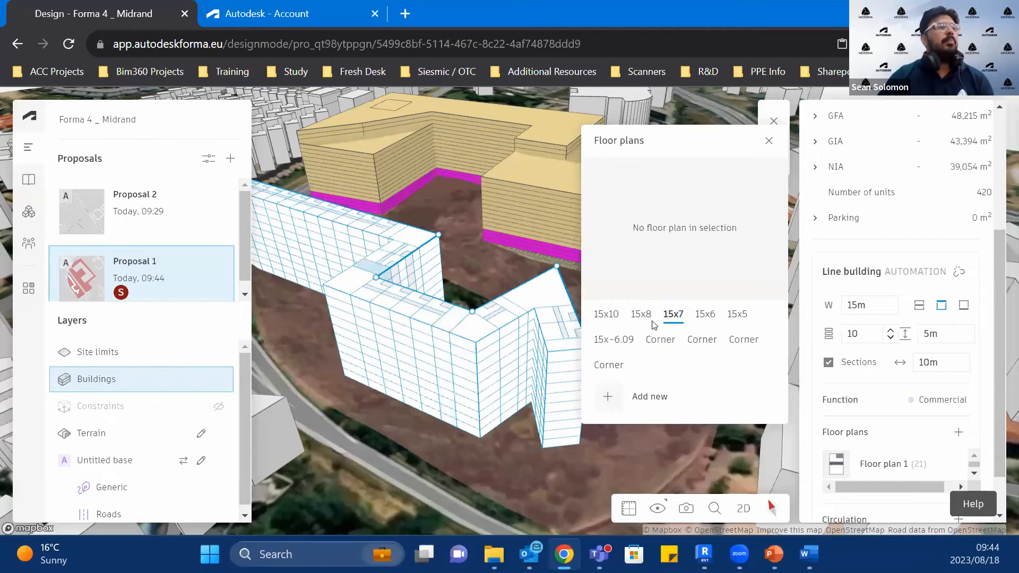
left_click(701, 317)
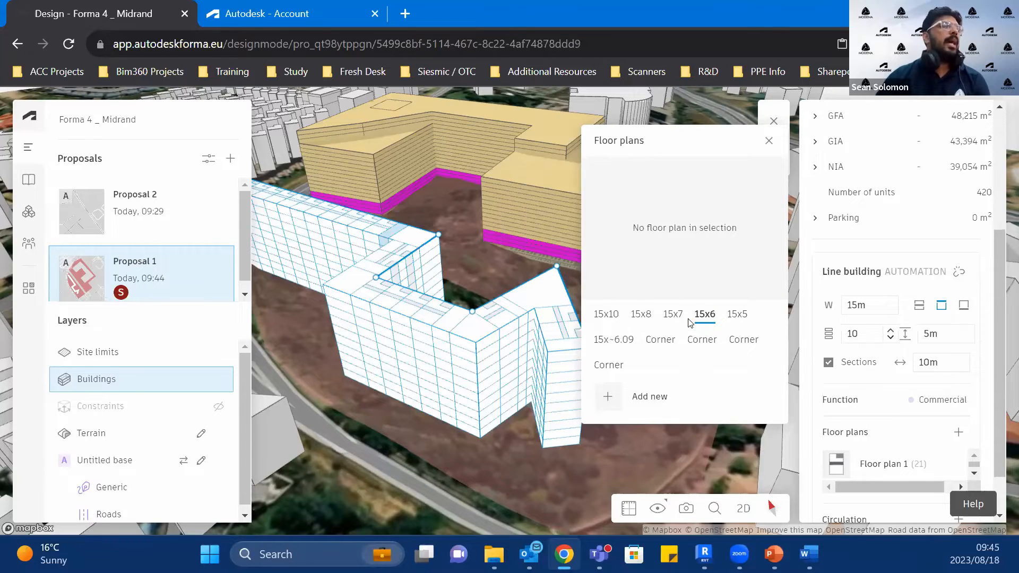
scroll(408, 268, "down", 2)
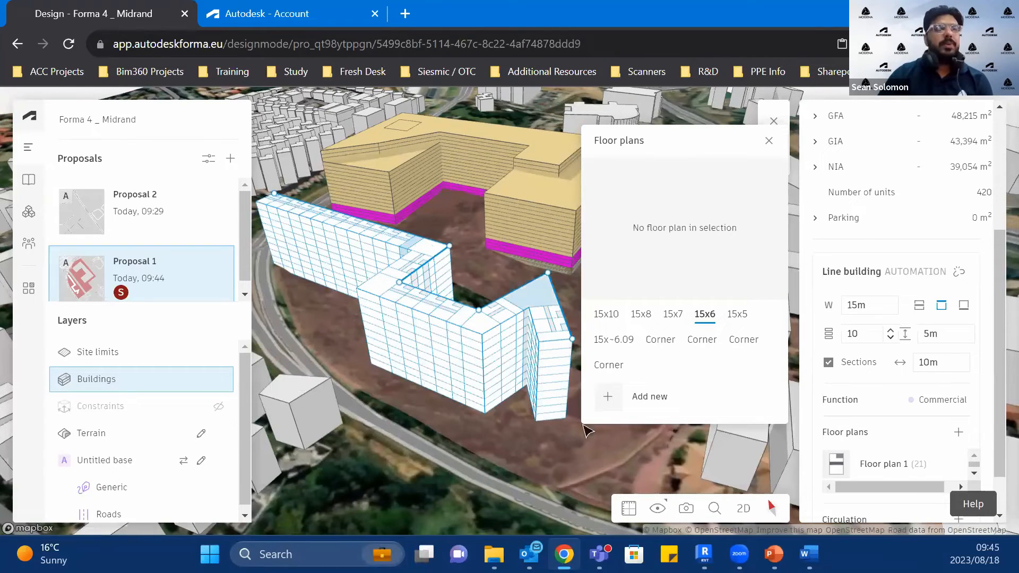
Step: Close the line building's floor plans overview
left_click(768, 140)
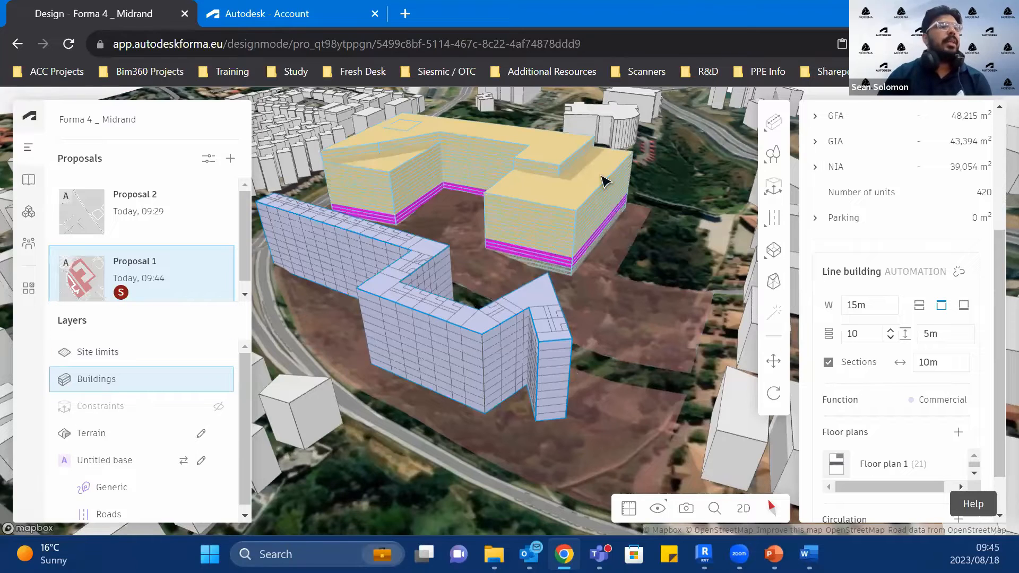
scroll(480, 348, "up", 2)
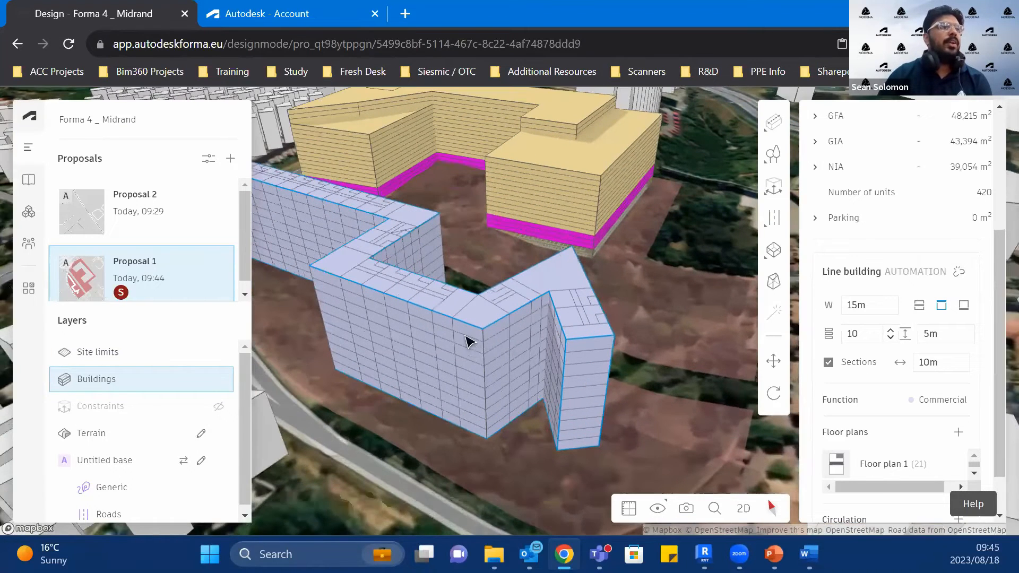
right_click(466, 338)
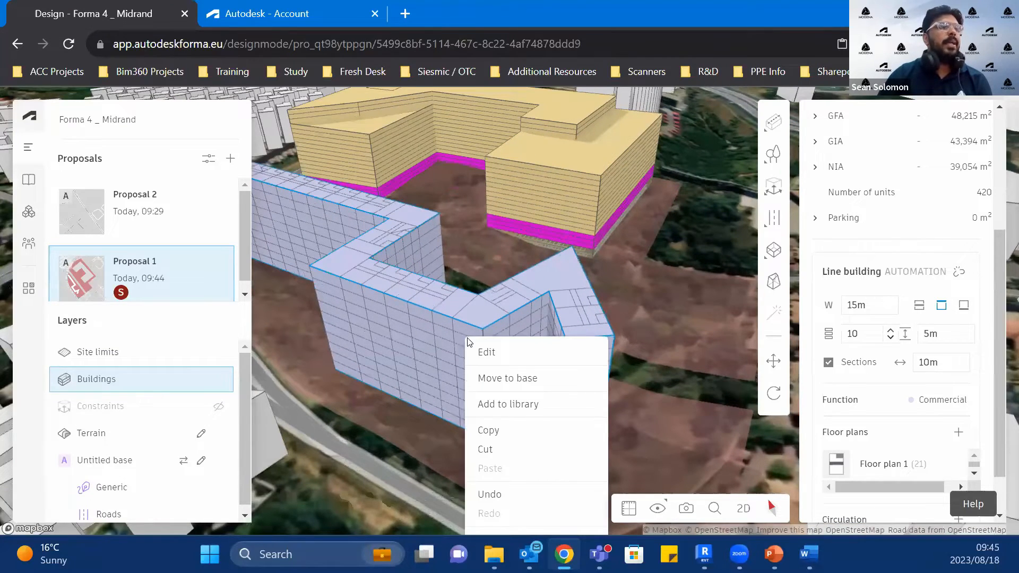
left_click(772, 362)
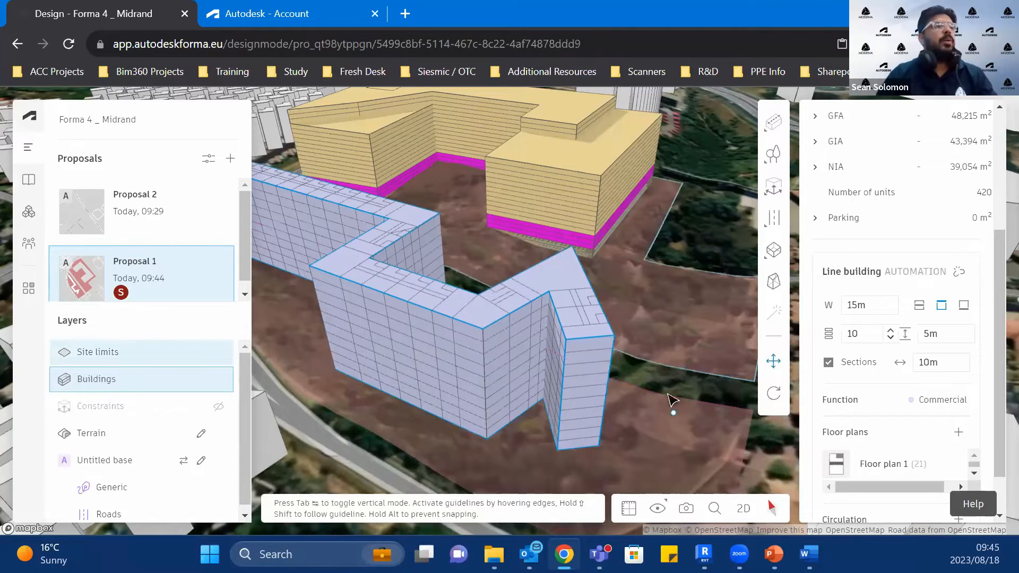
key("Escape")
Step: Release the line building automation to a basic building
scroll(919, 392, "down", 5)
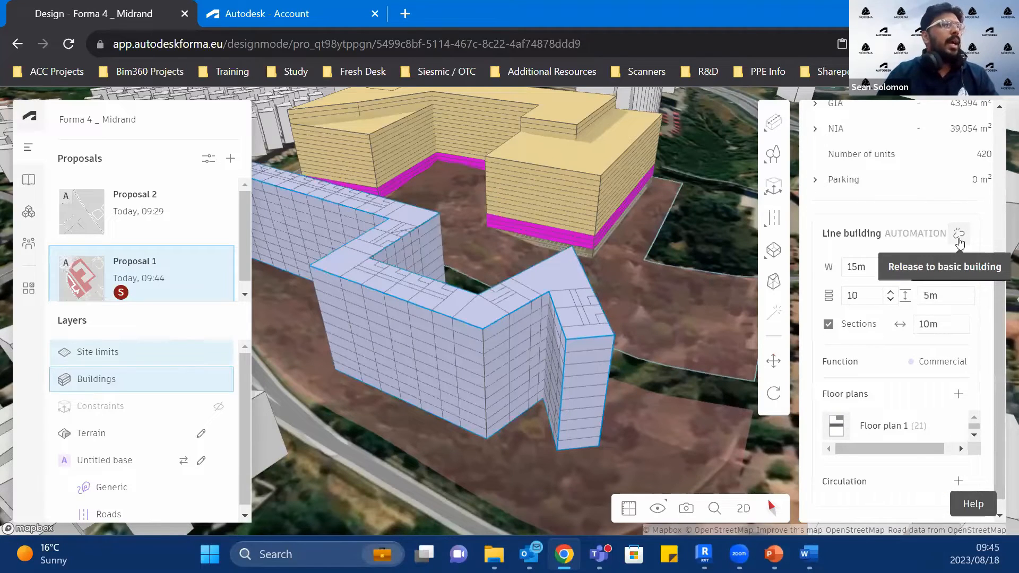
mouse_move(960, 241)
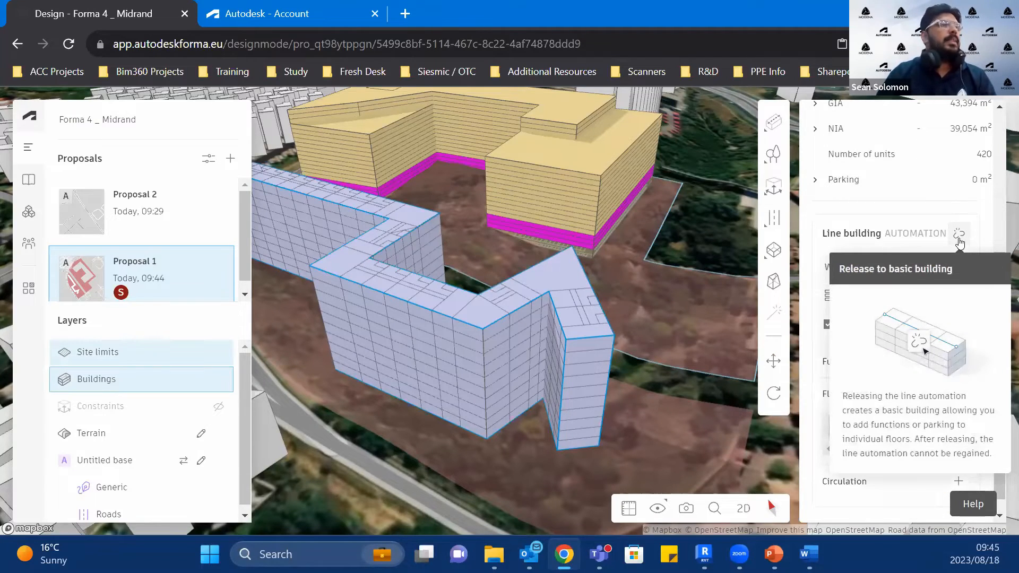
left_click(960, 241)
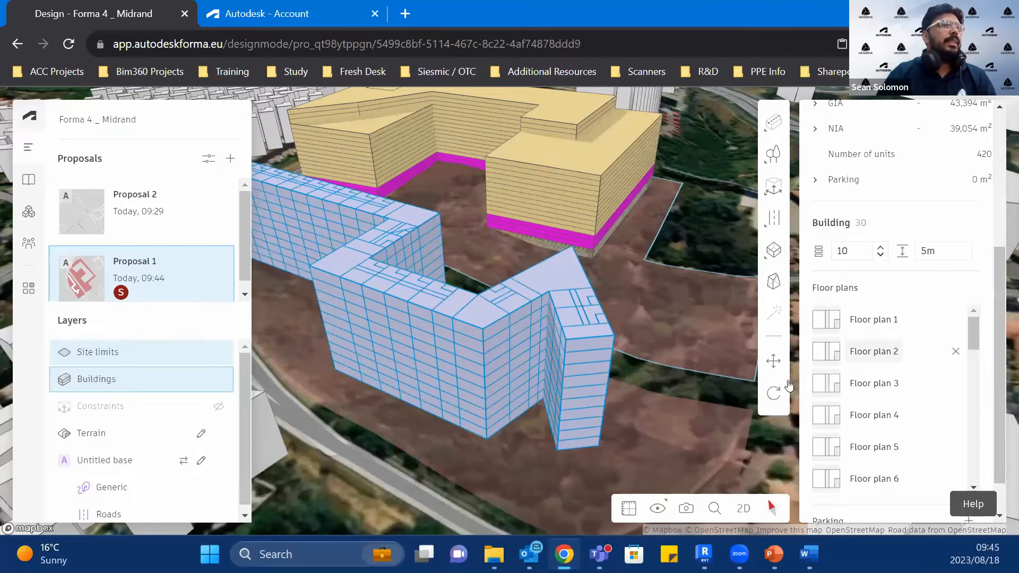
Step: Pull the outer end face of the end section's top floor outward so the floor is about 38 m long
left_click(599, 354)
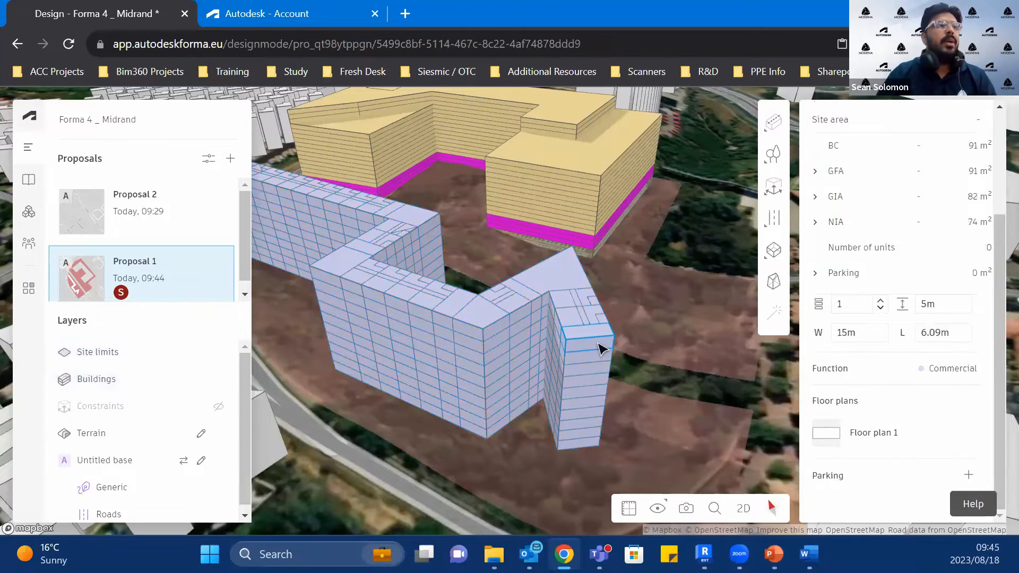
left_click(598, 369)
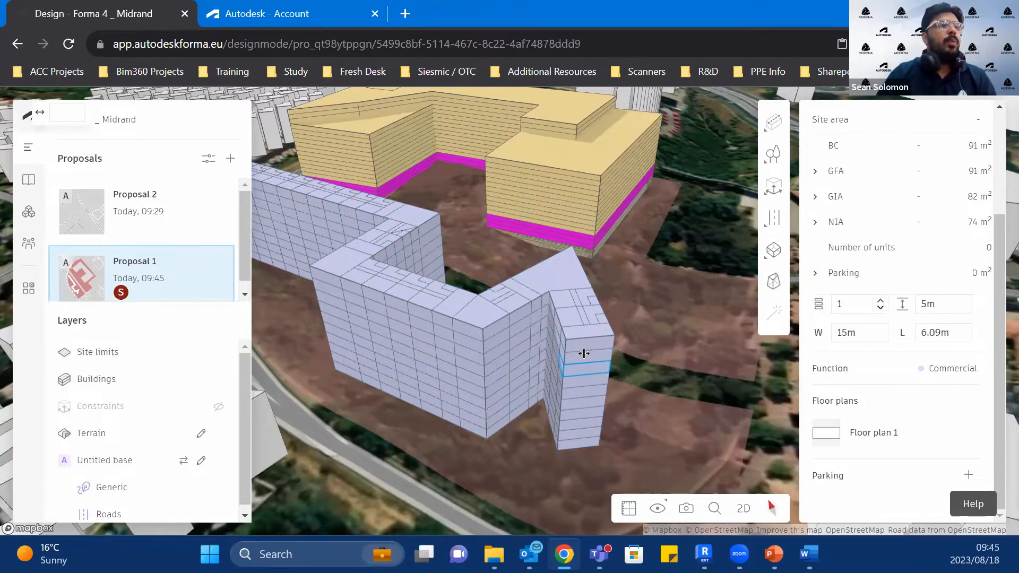
left_click(589, 365)
left_click(596, 349)
left_click_drag(591, 346, 623, 421)
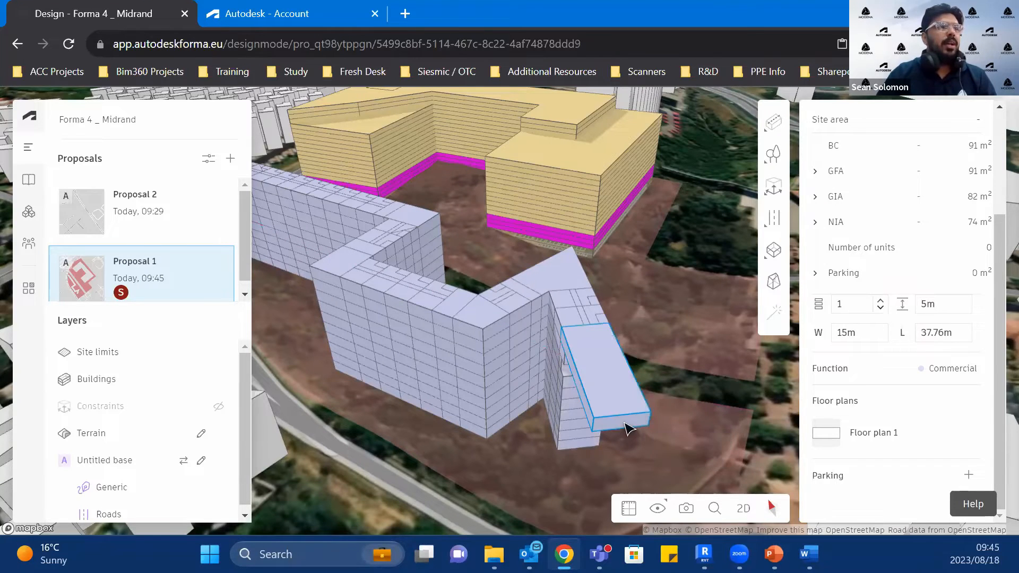
right_click_drag(539, 423, 614, 429)
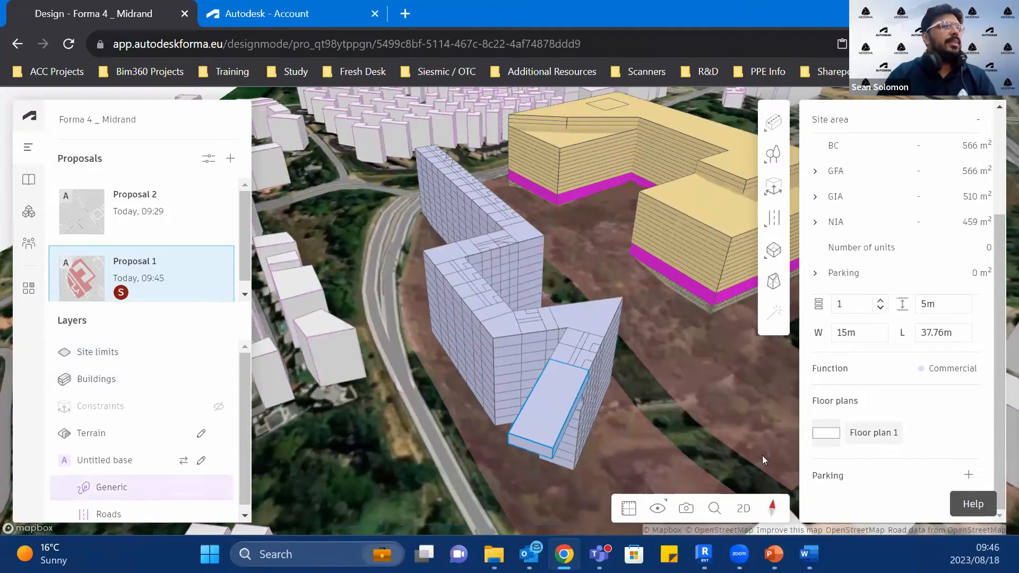
Step: Open the extended top floor's floor plan, look through the stories of that section, and return to the proposal
left_click(876, 439)
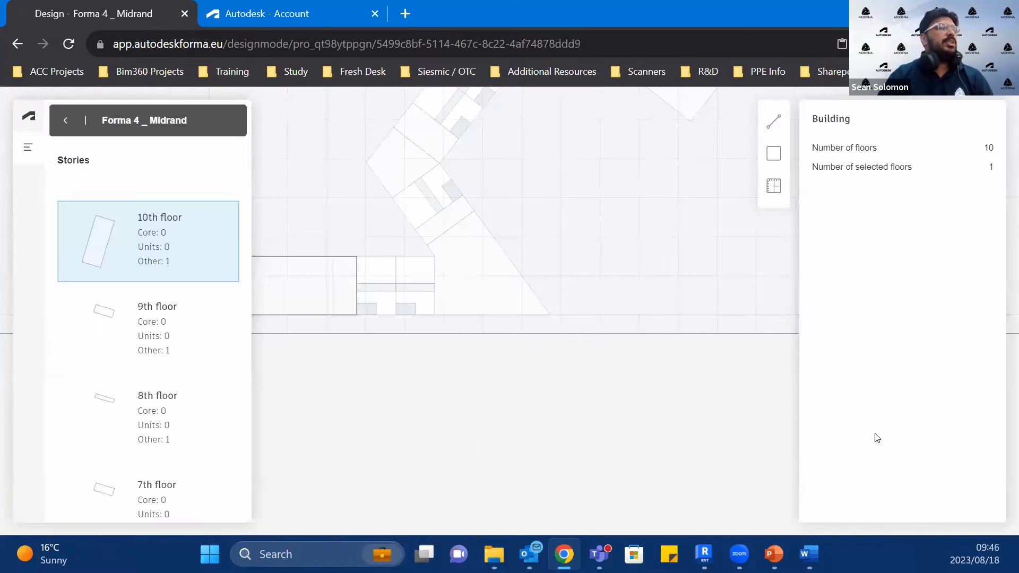
left_click(162, 342)
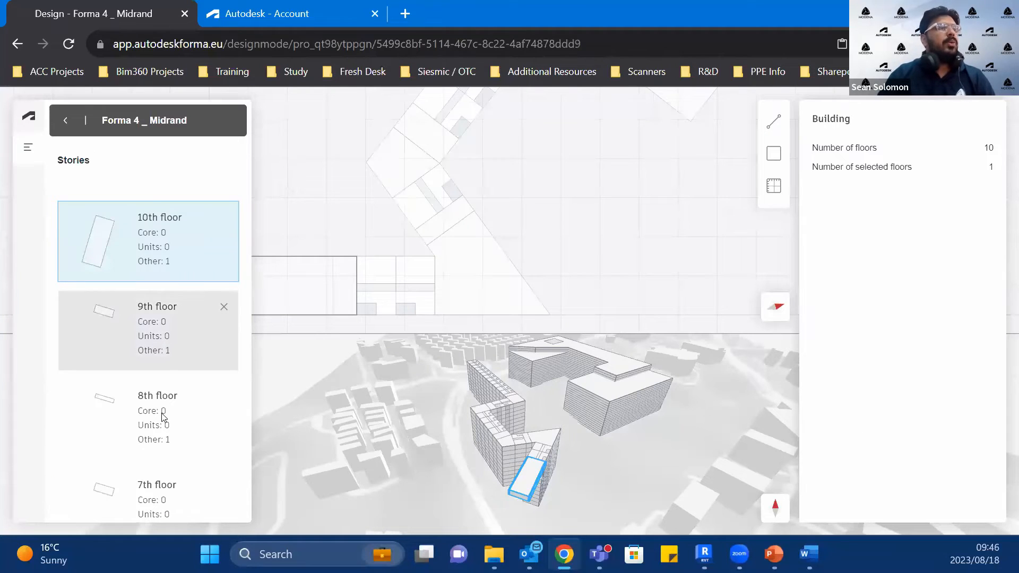
scroll(164, 408, "down", 3)
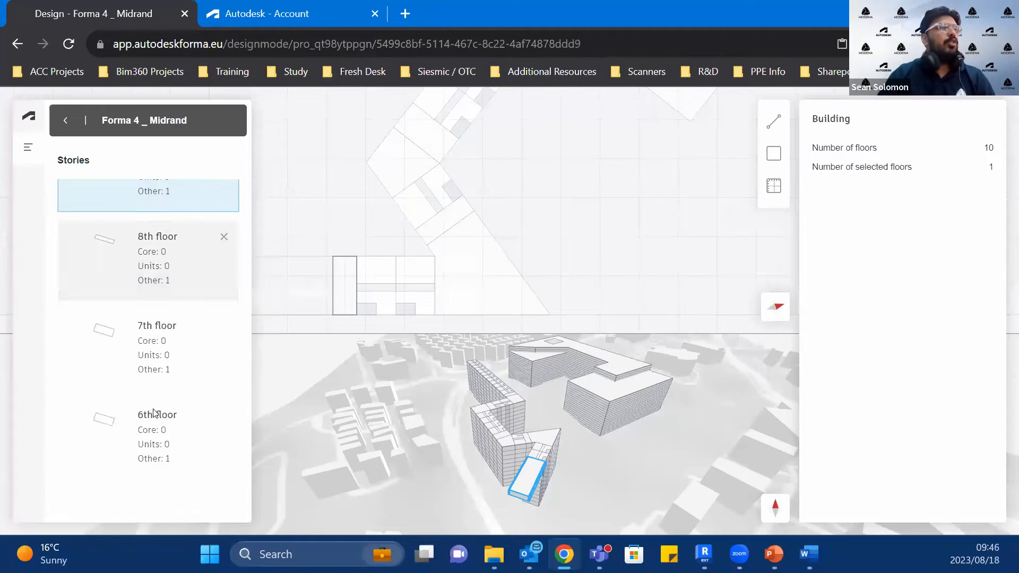
left_click(162, 366)
scroll(162, 433, "down", 7)
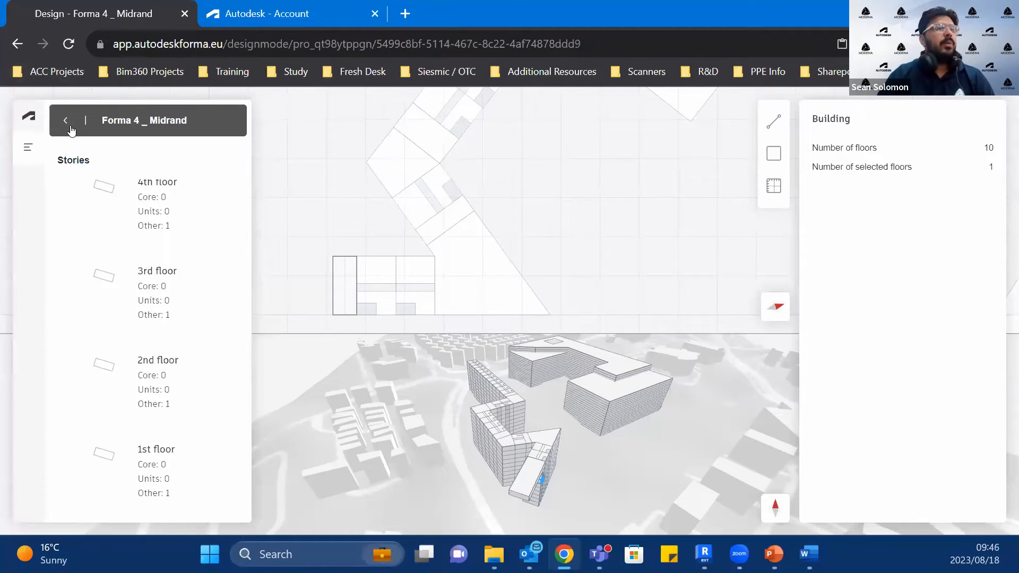
left_click(71, 125)
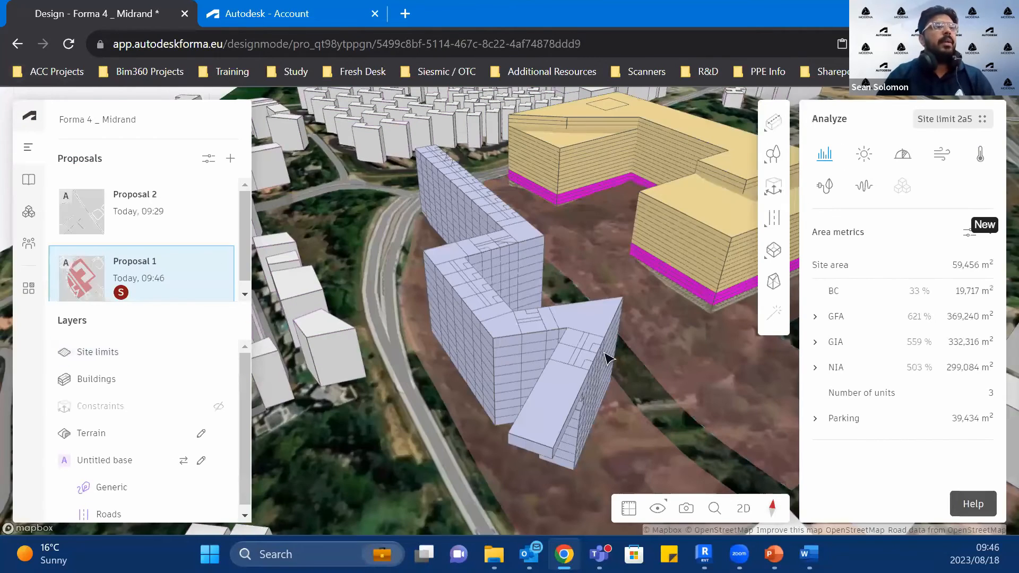
Step: Start a 3D Sketch in Proposal 1
scroll(605, 356, "down", 2)
right_click_drag(600, 352, 512, 346)
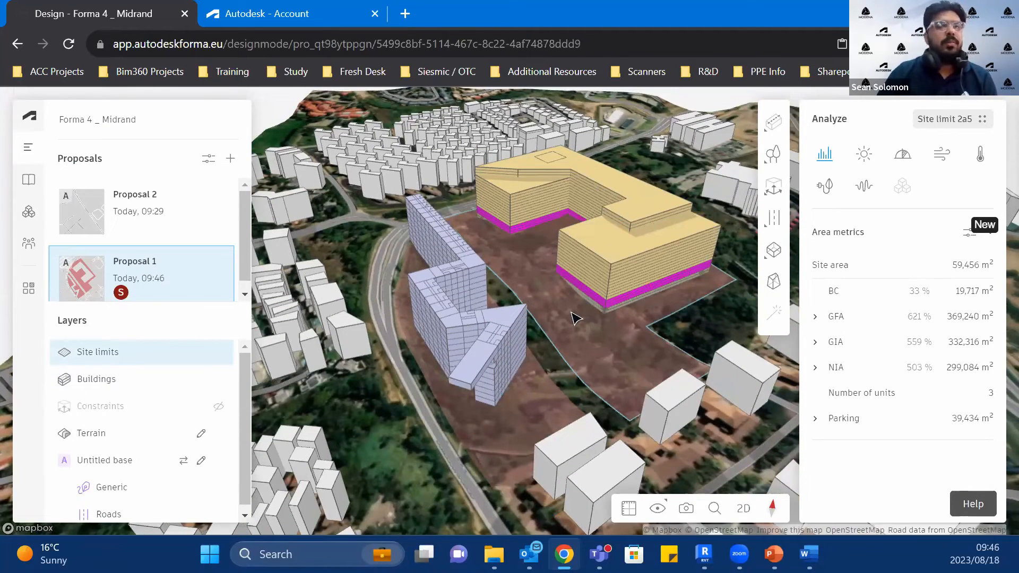
scroll(510, 346, "up", 2)
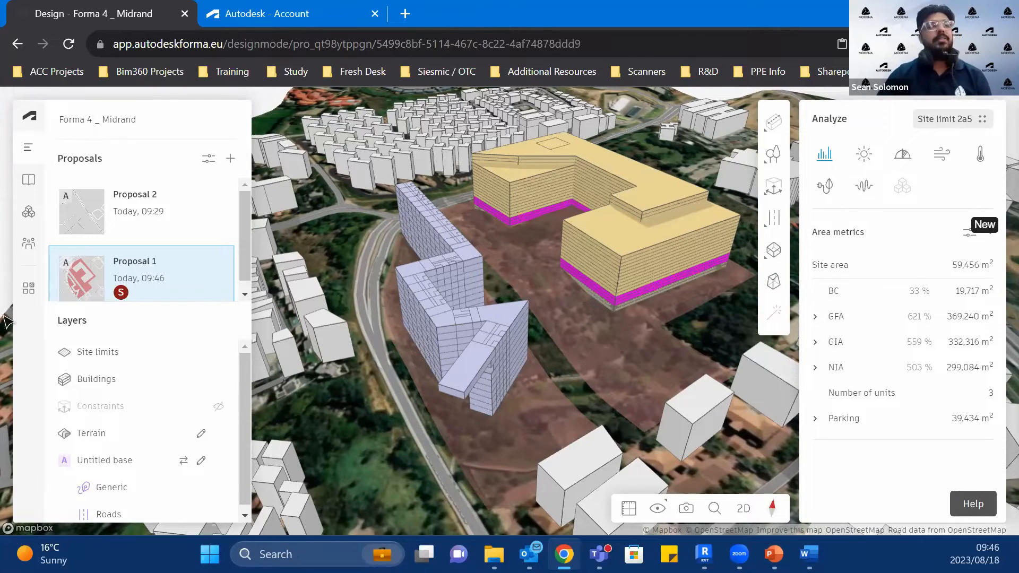
scroll(643, 298, "down", 1)
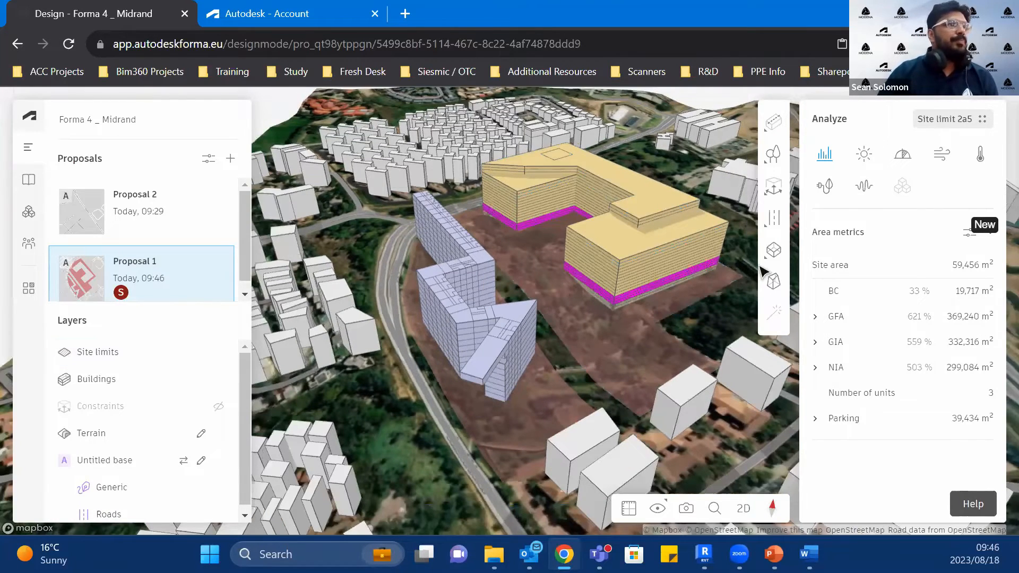
mouse_move(771, 265)
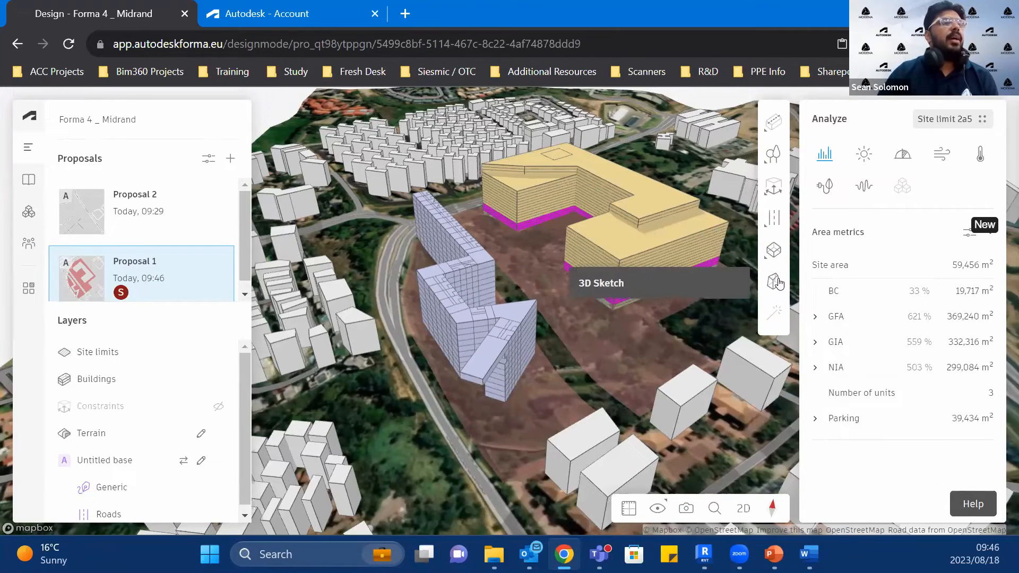
mouse_move(778, 283)
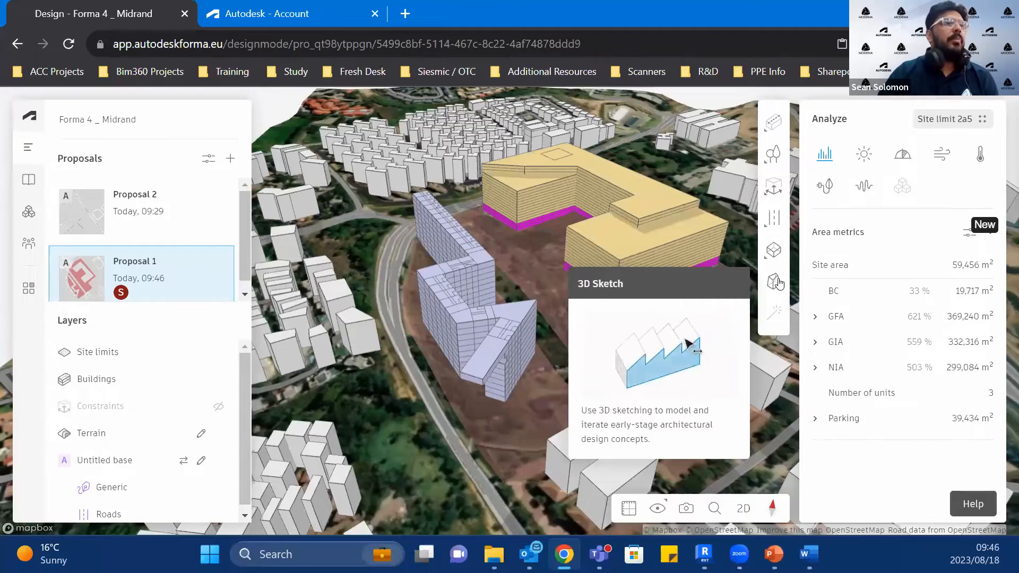
left_click(778, 283)
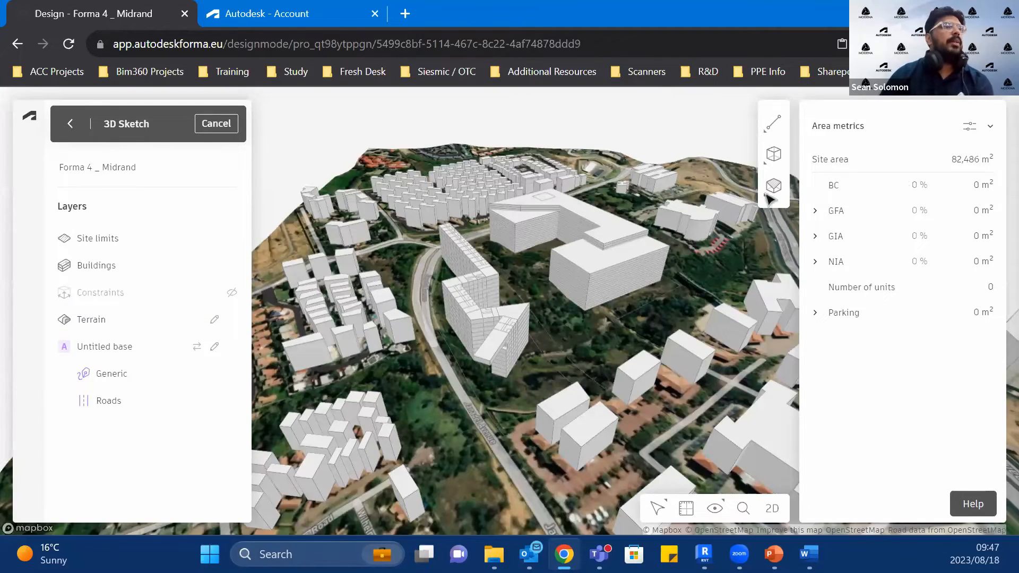
Step: Place a cube primitive on the open ground between the line building and the generic blocks
mouse_move(778, 135)
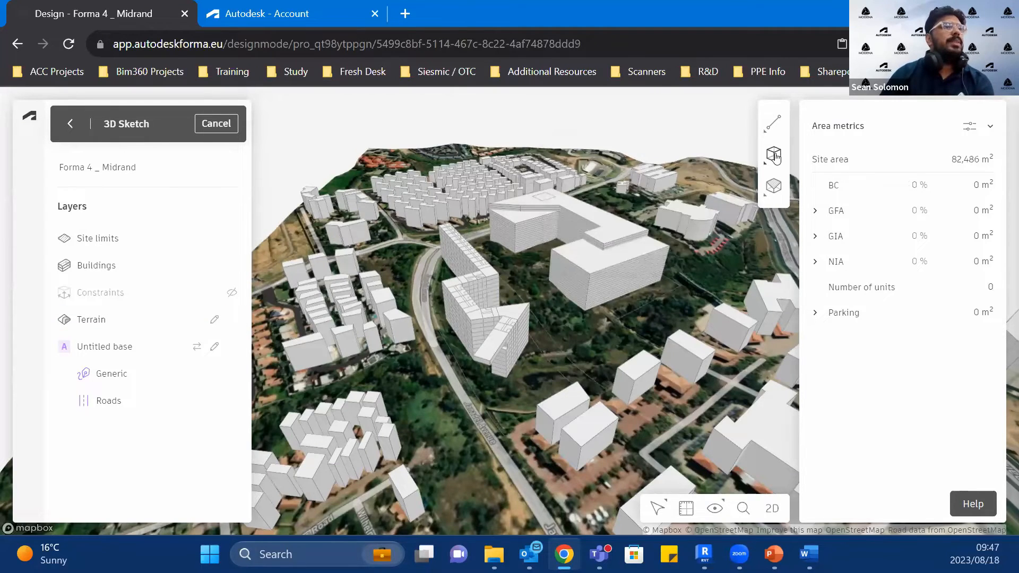
mouse_move(776, 157)
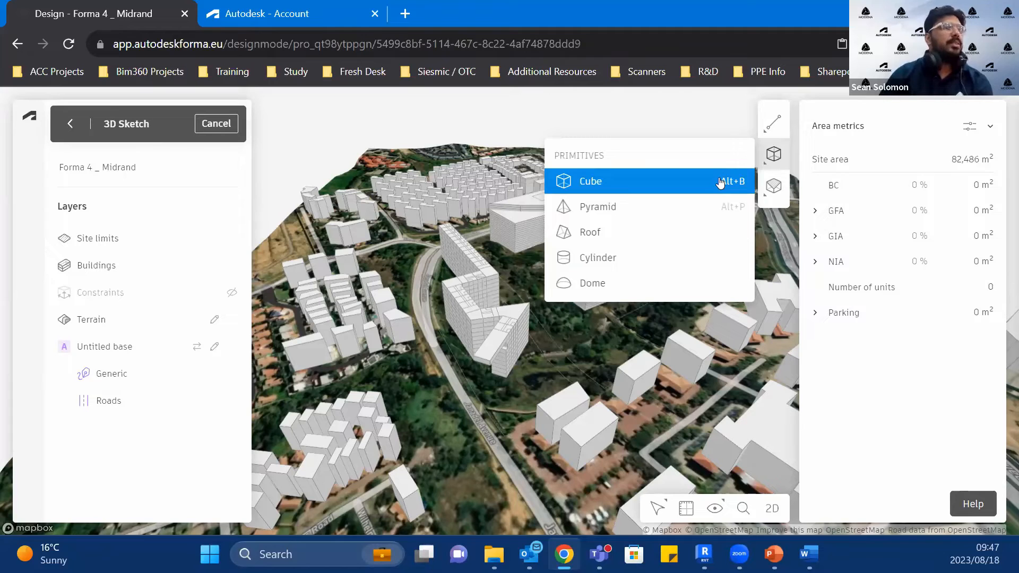
mouse_move(775, 189)
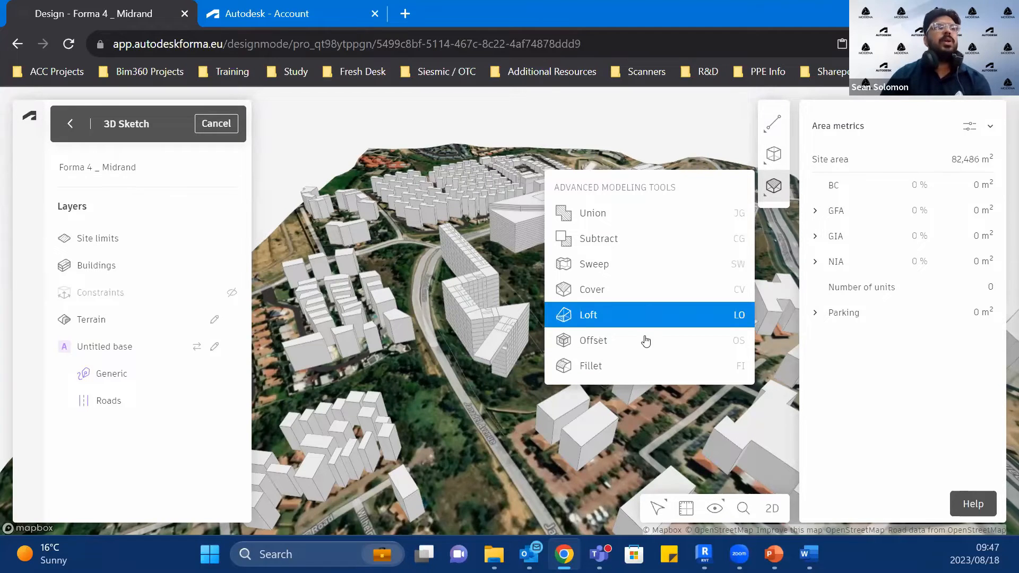
scroll(580, 364, "up", 5)
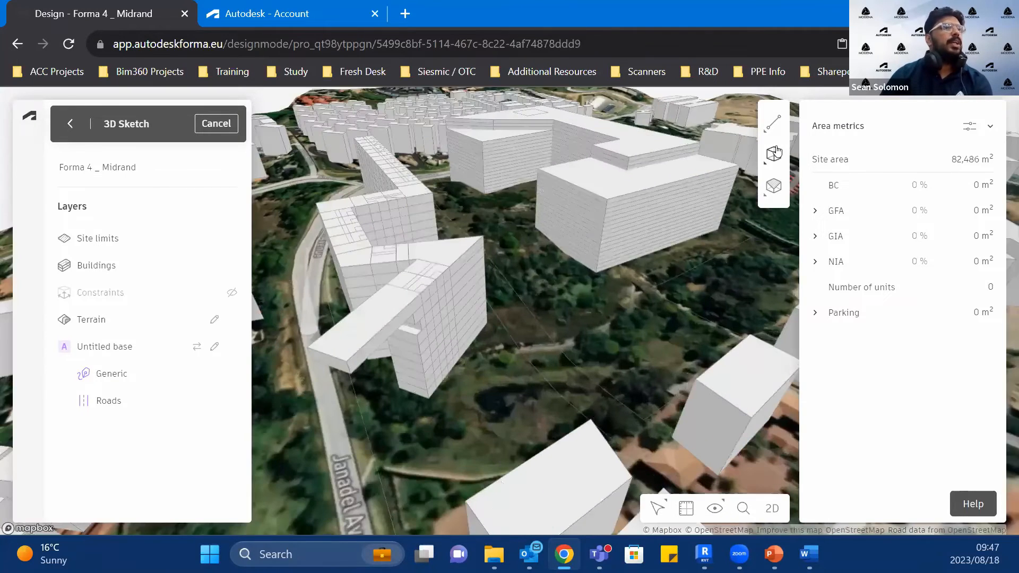
left_click(775, 153)
left_click(692, 188)
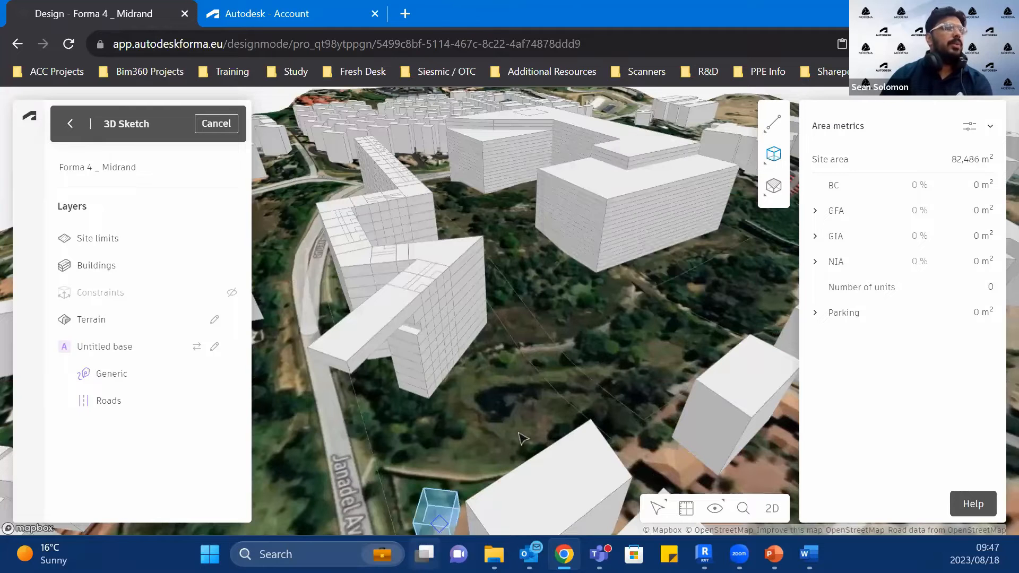
left_click(560, 375)
scroll(567, 375, "up", 5)
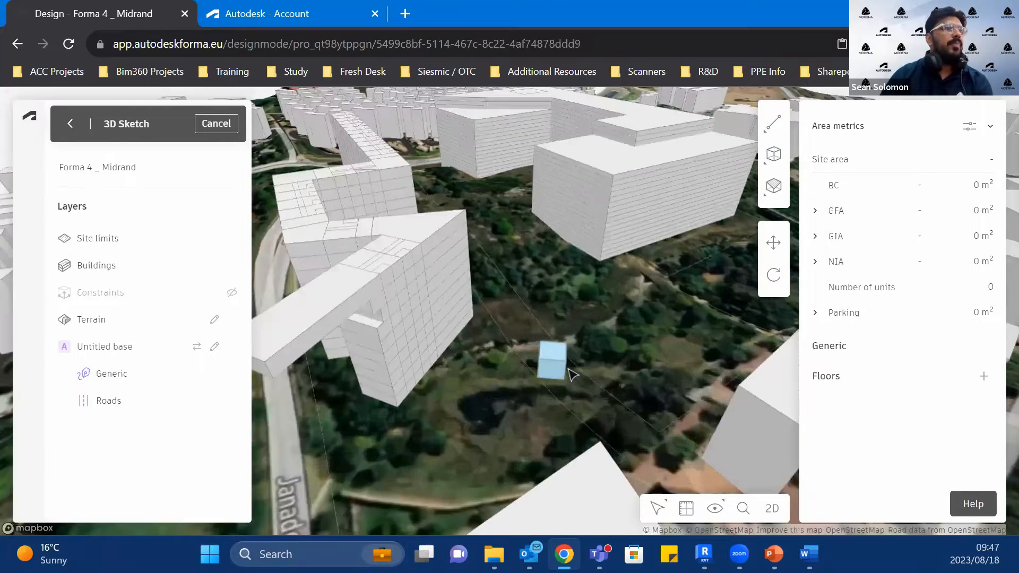
scroll(572, 376, "down", 3)
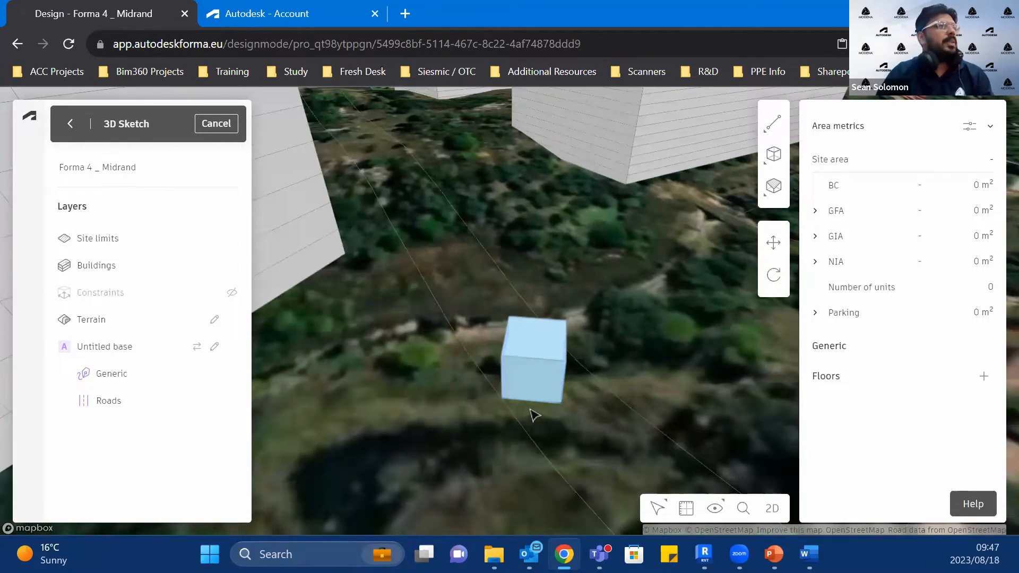
right_click_drag(531, 409, 499, 392)
left_click(554, 370)
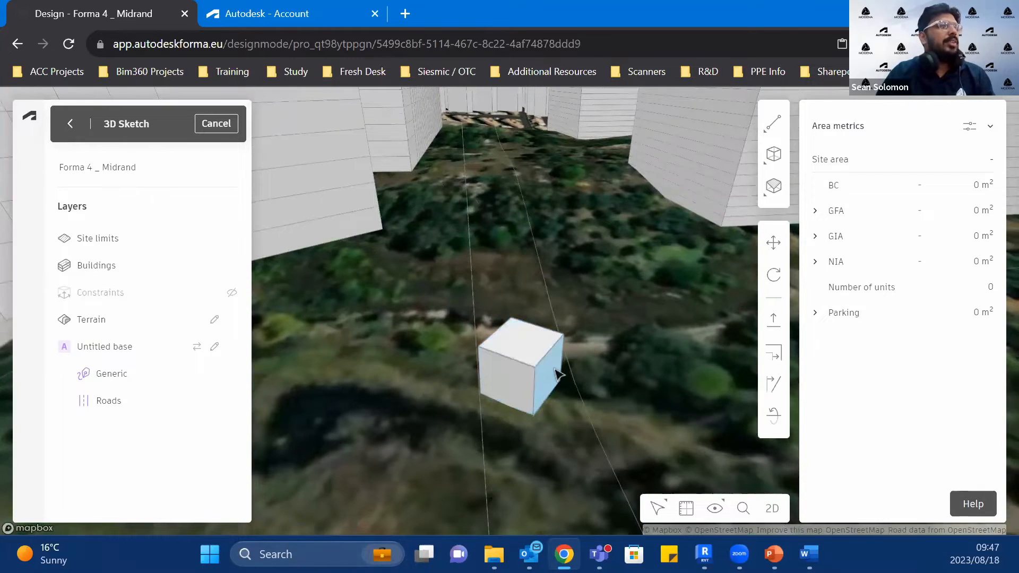
right_click(559, 375)
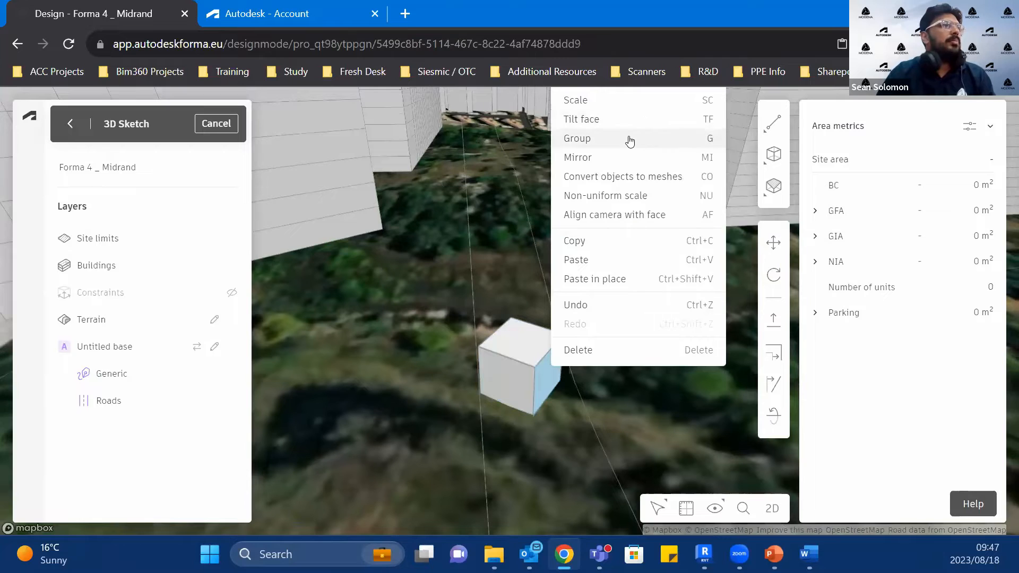
left_click(600, 431)
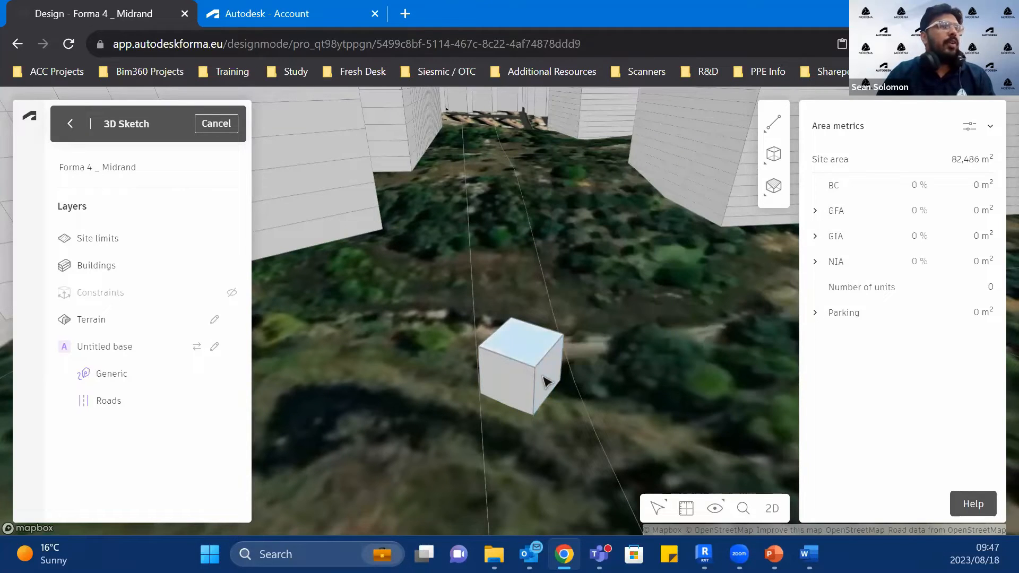
Step: Extrude the cube's side face outward by about 23 m to form a long rectangular block
left_click(546, 381)
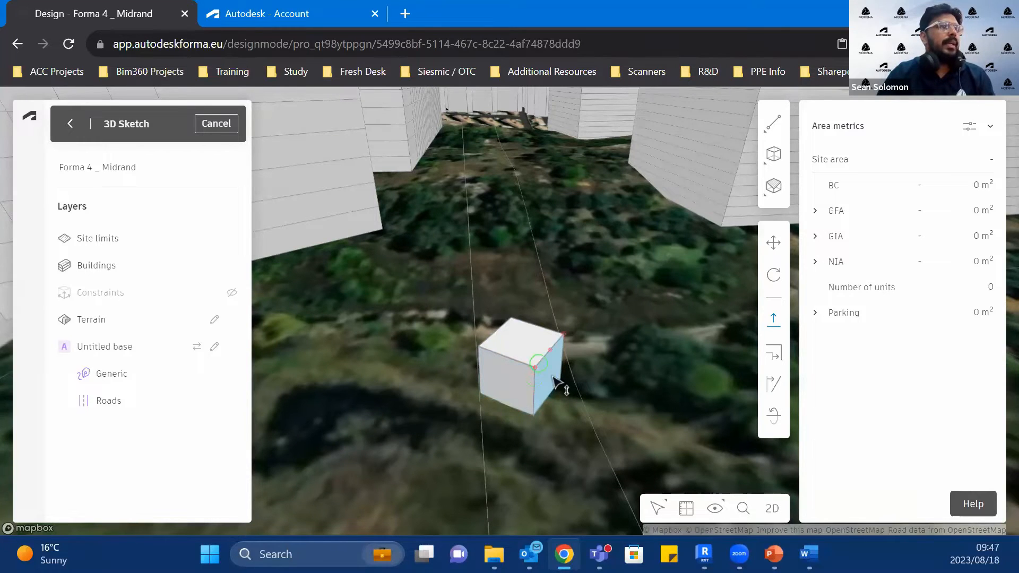
left_click(552, 376)
scroll(682, 408, "down", 5)
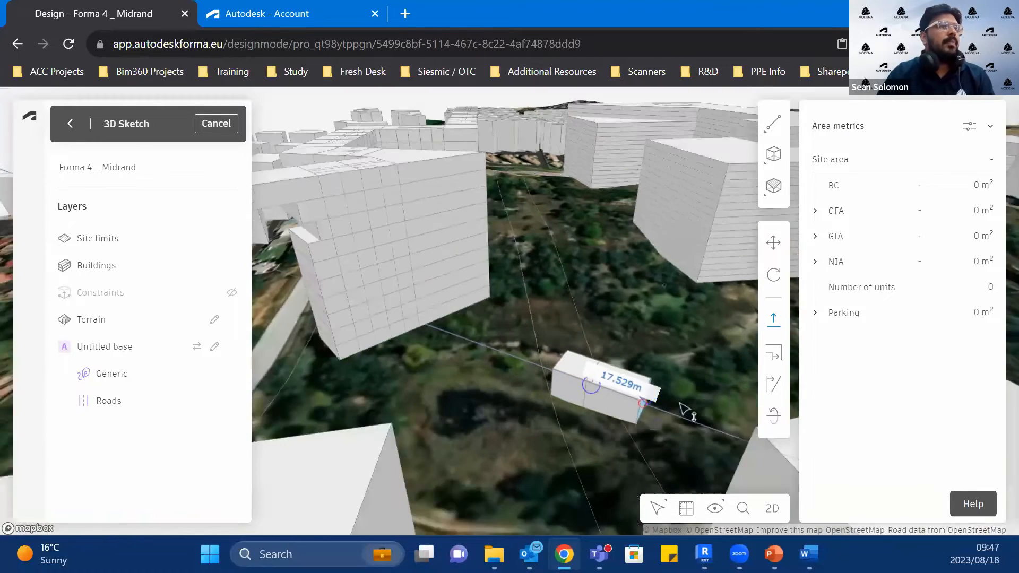
scroll(584, 403, "up", 5)
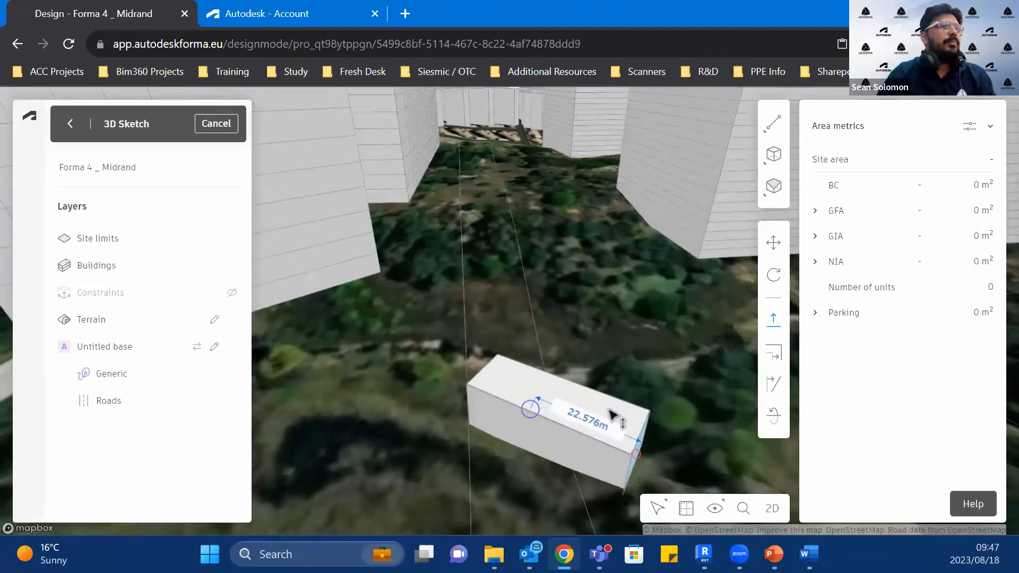
left_click(576, 402)
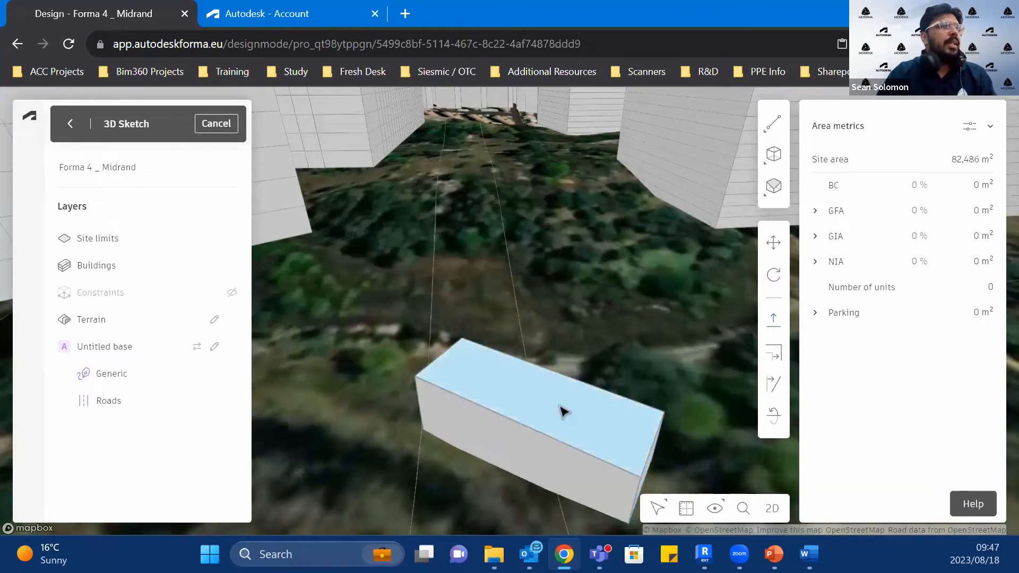
Step: Extrude the top face of the elongated block upward by about 60 m
left_click(770, 320)
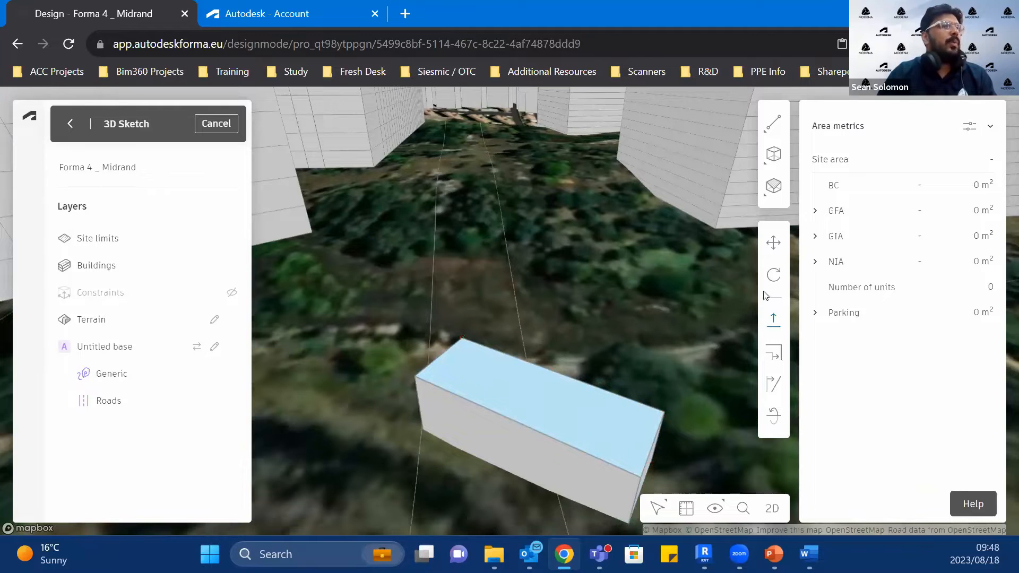
left_click(537, 394)
scroll(552, 288, "down", 5)
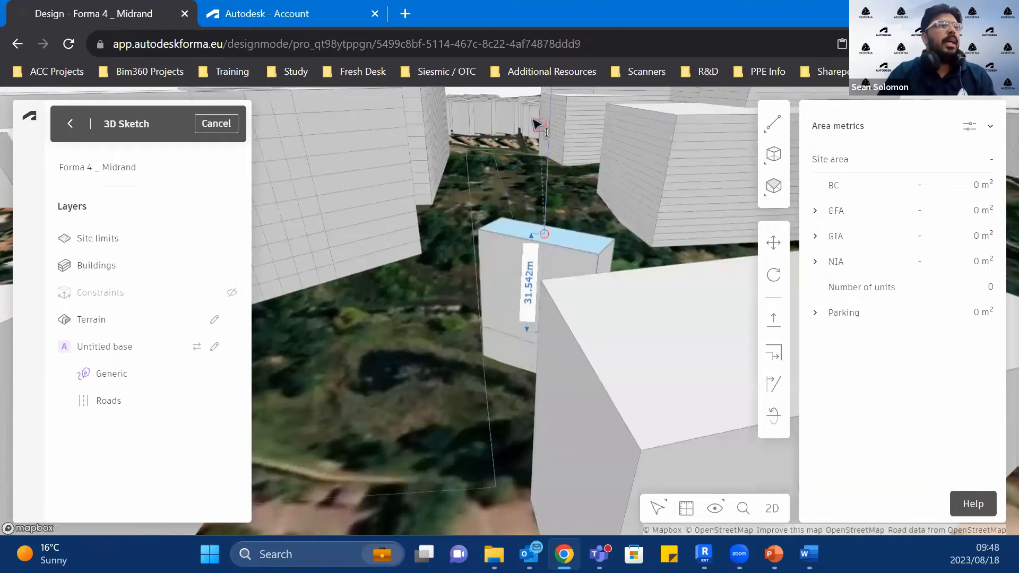
scroll(525, 135, "down", 5)
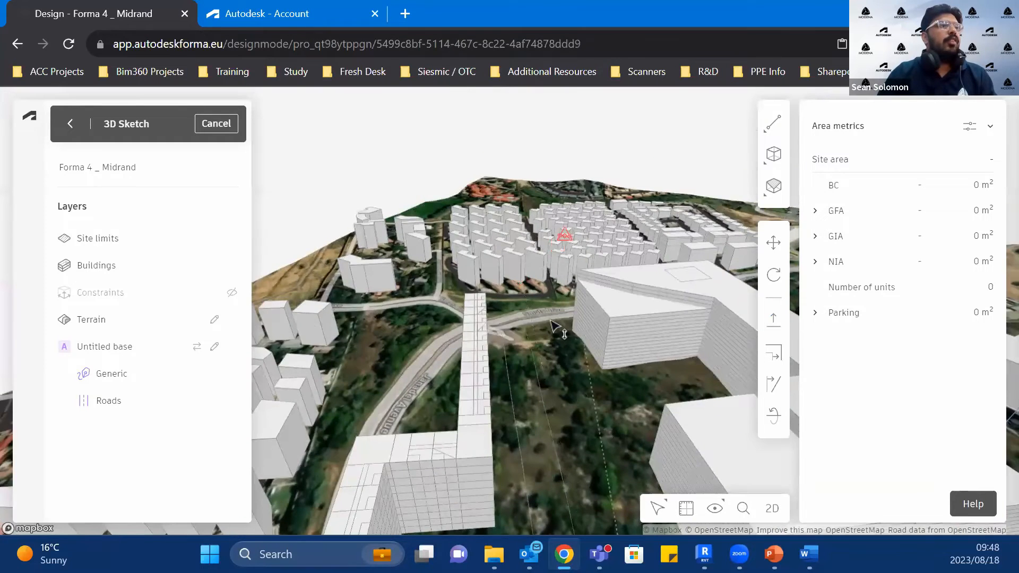
scroll(549, 202, "up", 5)
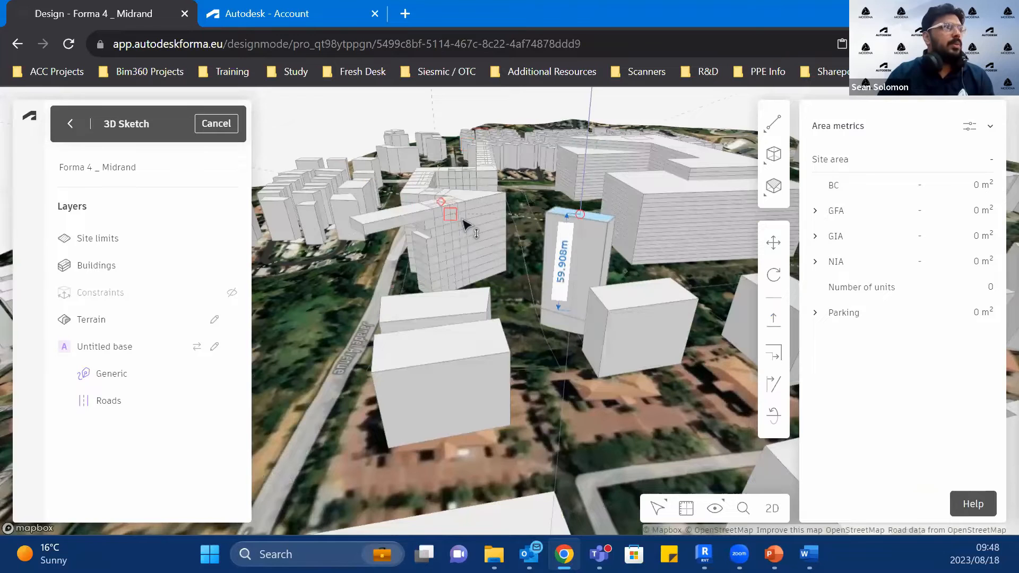
right_click_drag(560, 307, 598, 241)
scroll(612, 238, "up", 5)
Step: Try moving the front top edge of the tall block upward along the Z axis, and undo the move
left_click(614, 209)
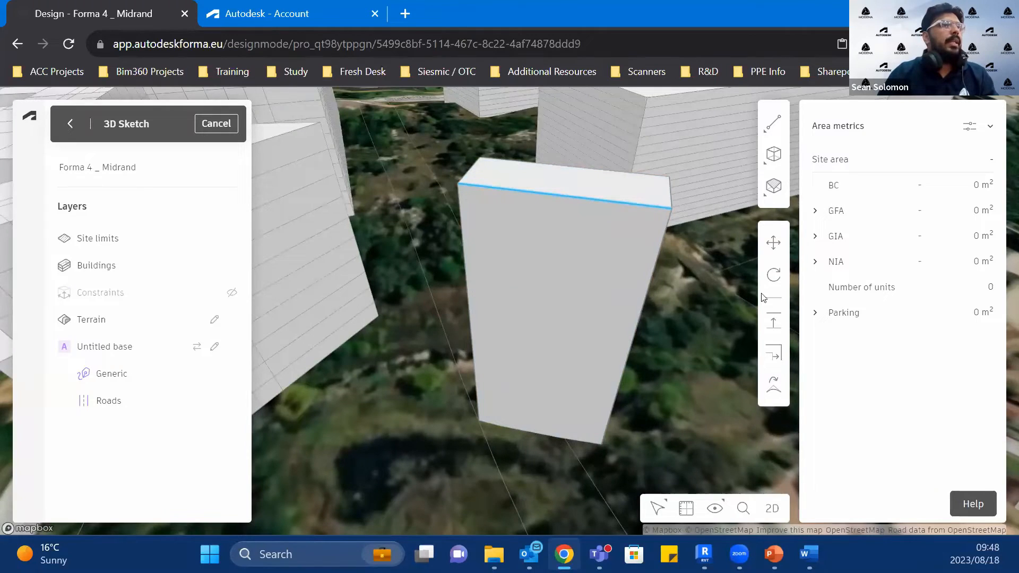
left_click(565, 186)
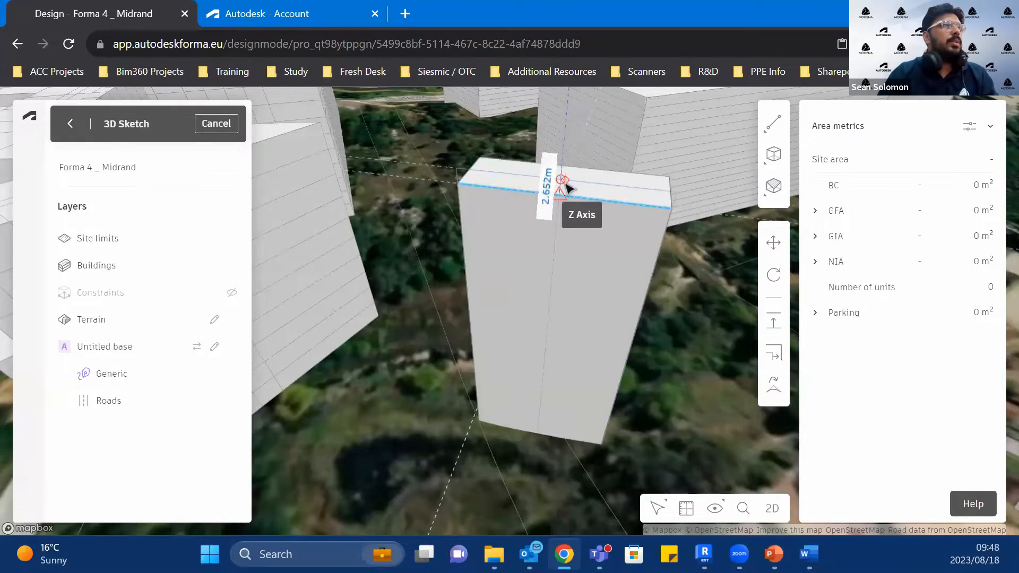
left_click(565, 183)
key("ctrl+z")
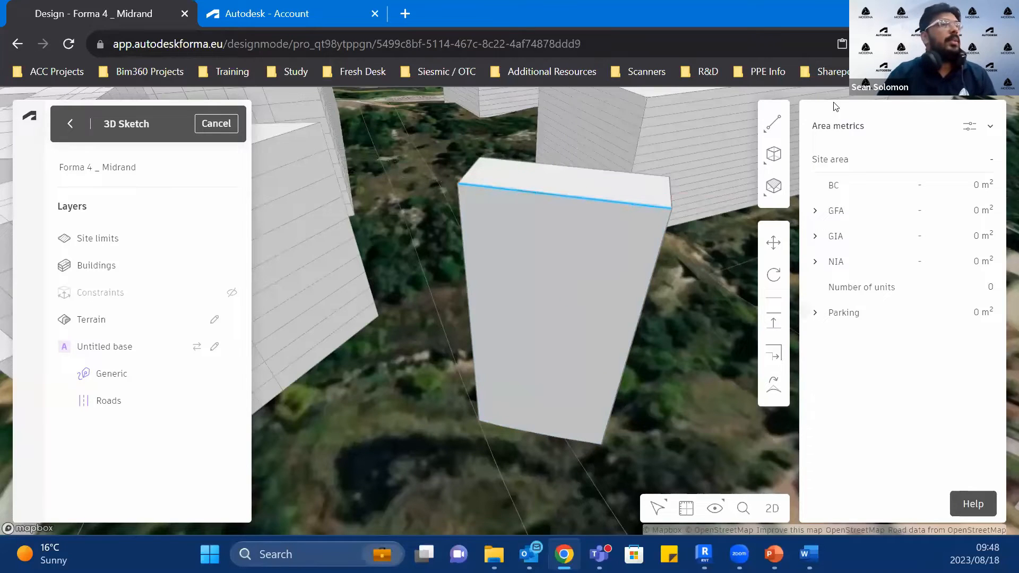
Step: Draw a diagonal line about 50 m long across the tall block's front face, from a top corner to the midpoint of the opposite vertical edge
left_click(773, 123)
left_click(690, 148)
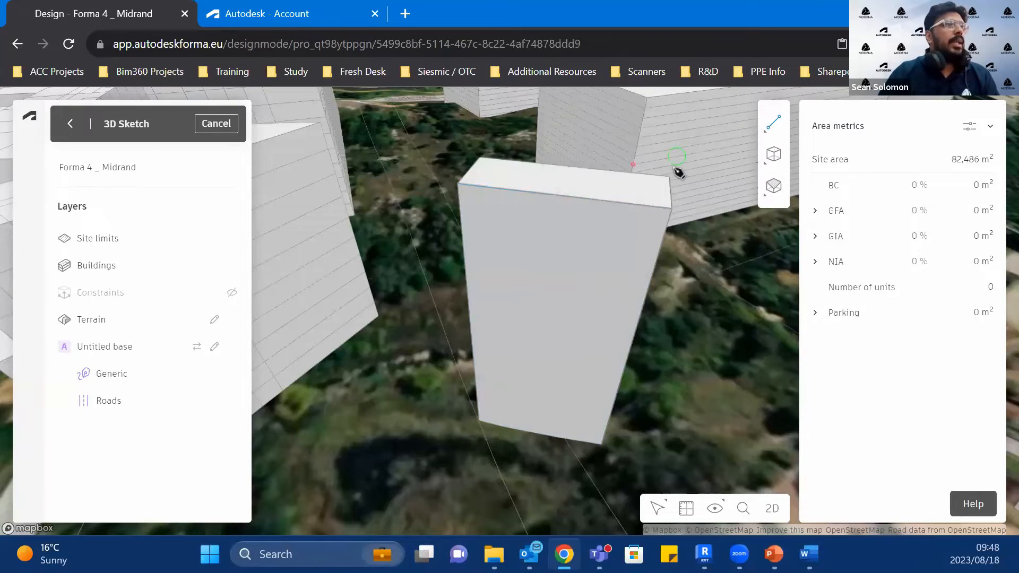
left_click(770, 121)
left_click(664, 157)
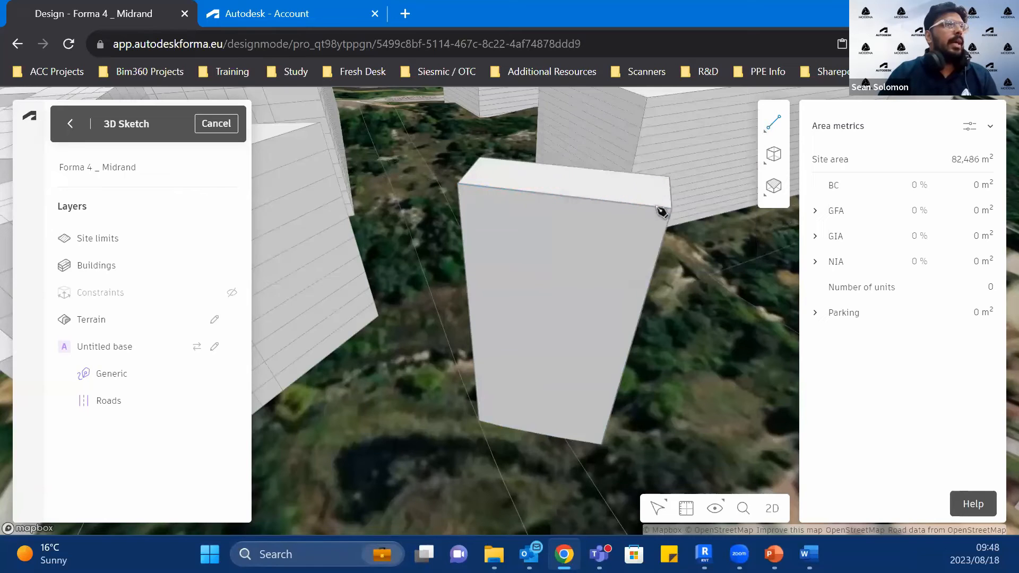
left_click(671, 209)
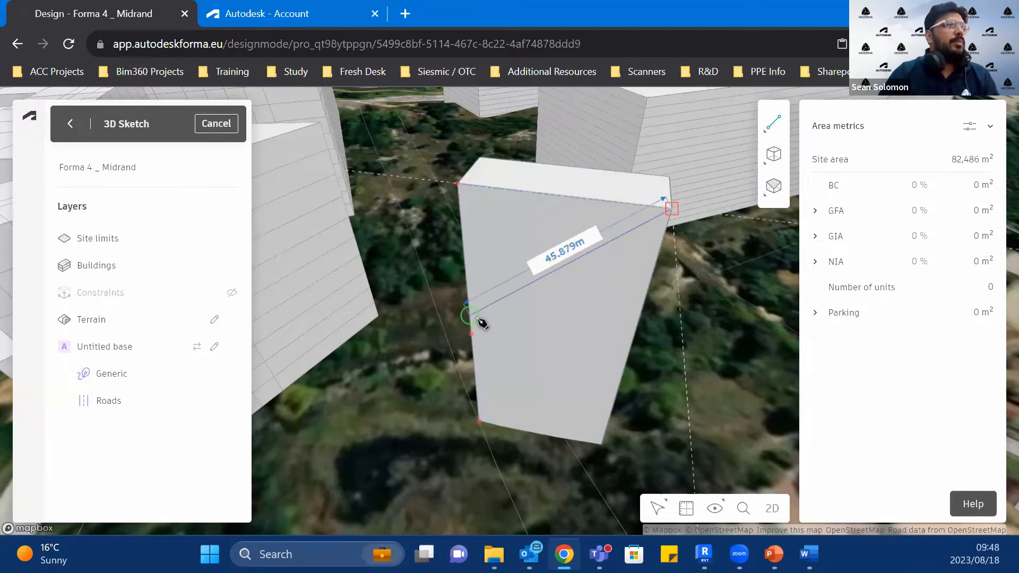
left_click(471, 332)
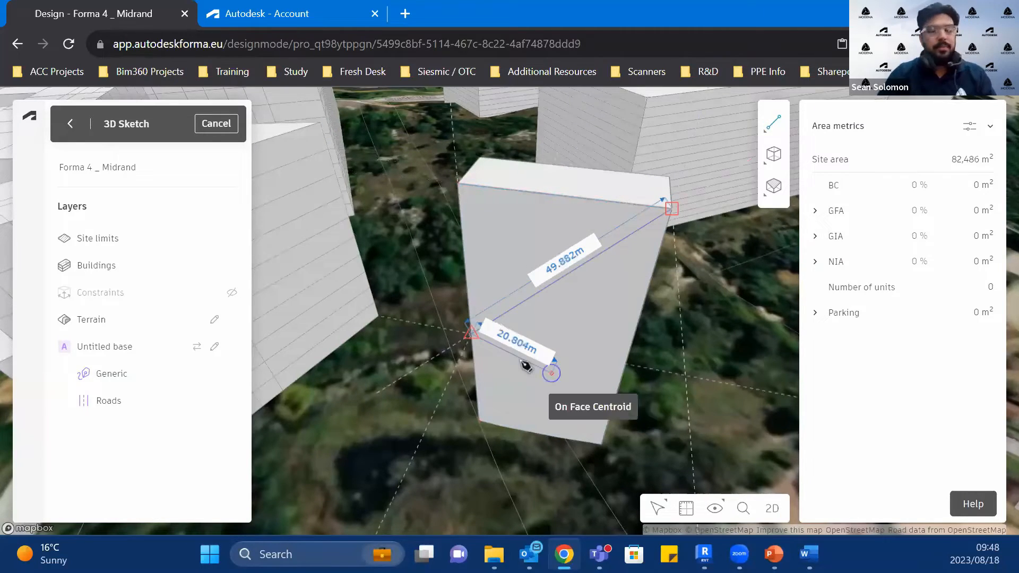
left_click(552, 373)
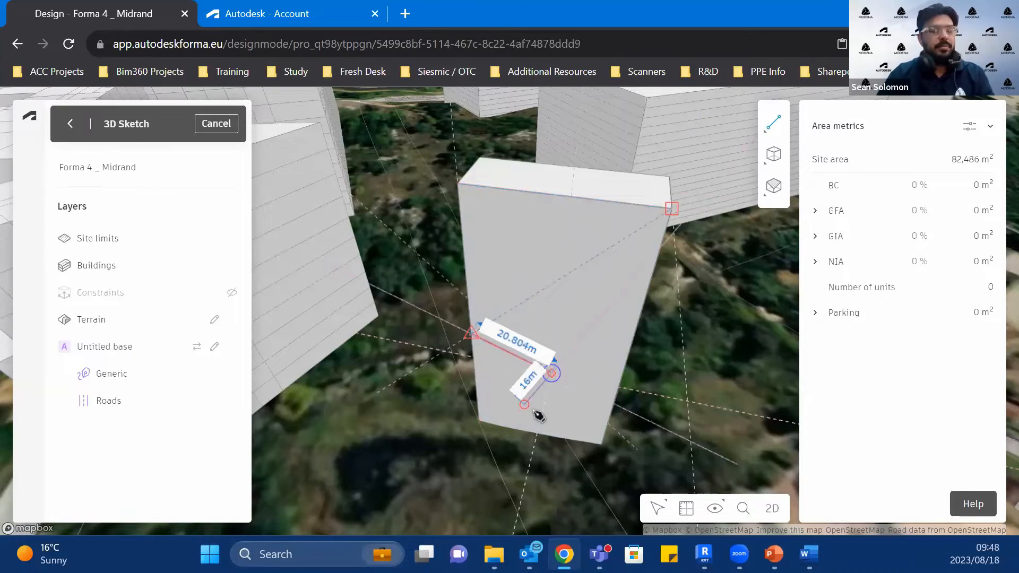
key("Escape")
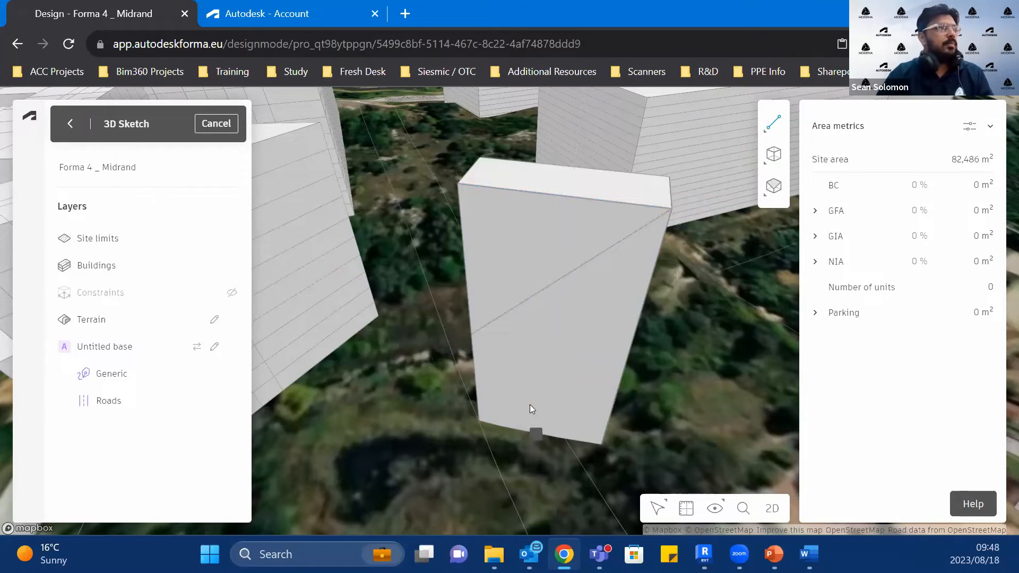
Step: Push the triangular upper part of the front face through the block by about 60 m to cut a sloped top
left_click(545, 250)
left_click(772, 325)
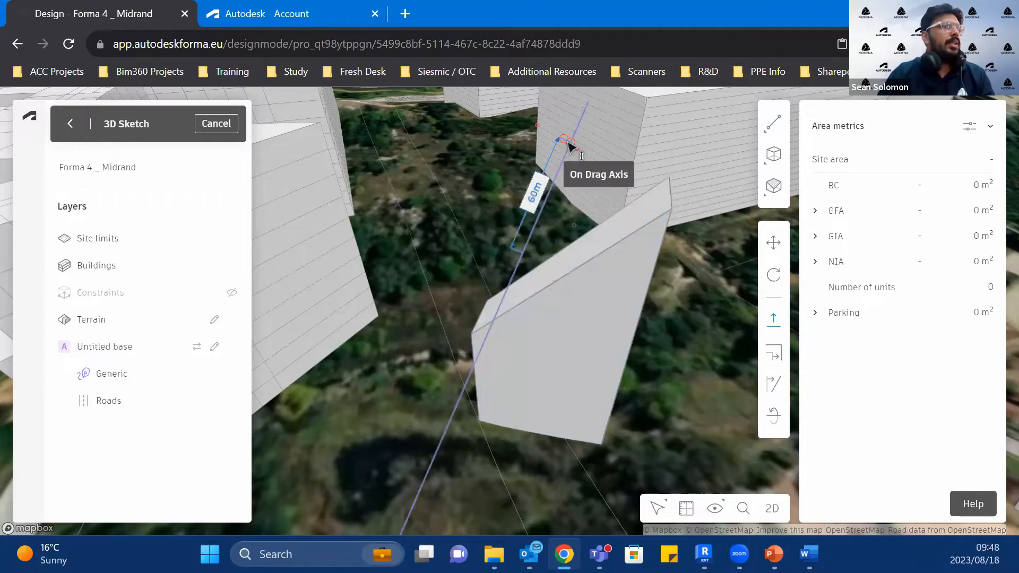
left_click(565, 144)
scroll(562, 349, "down", 3)
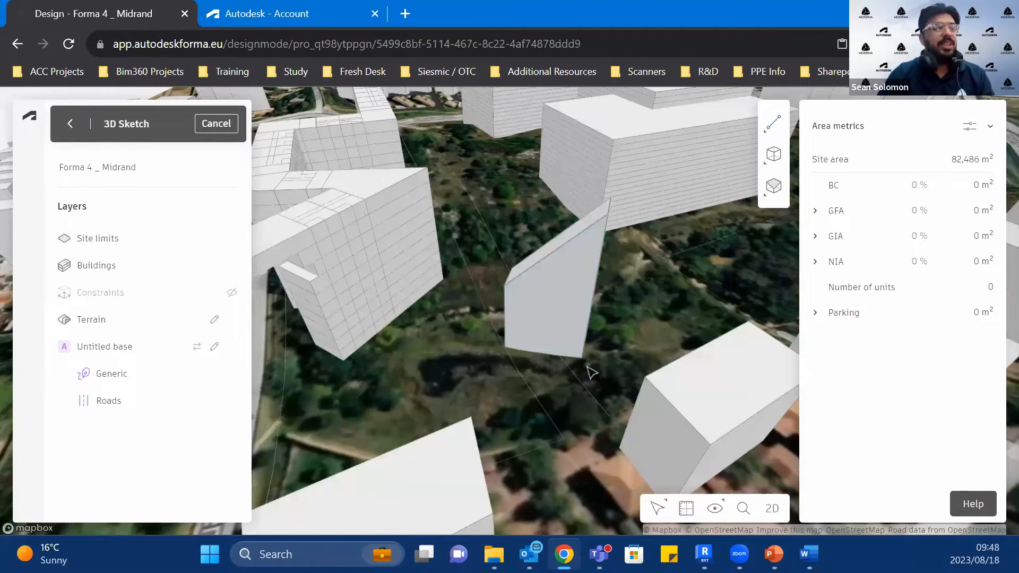
Step: Examine the sloped block and its faces in relation to the surrounding buildings
scroll(631, 373, "down", 5)
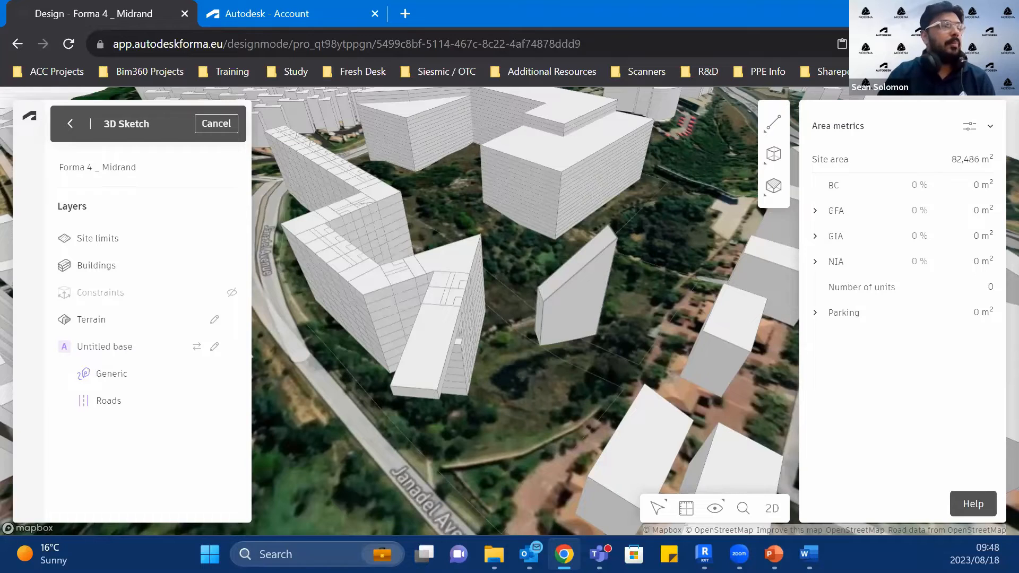
scroll(539, 342, "up", 5)
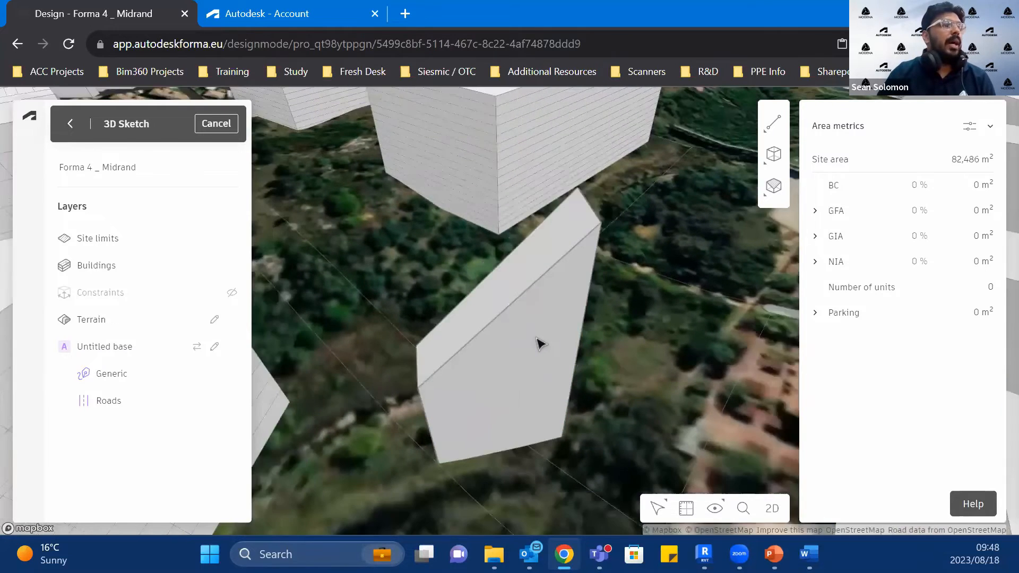
scroll(539, 342, "down", 2)
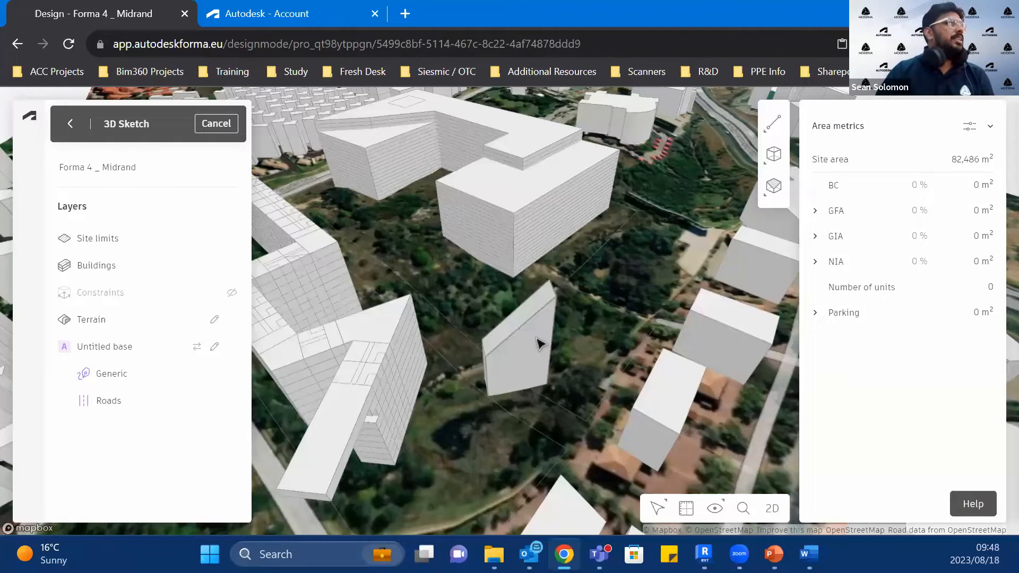
scroll(563, 353, "up", 4)
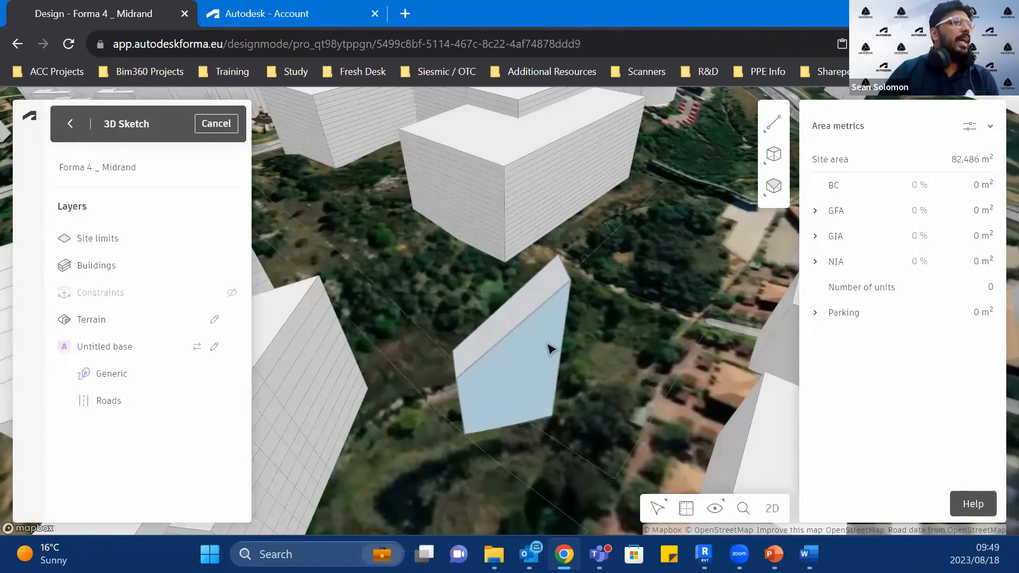
left_click(549, 348)
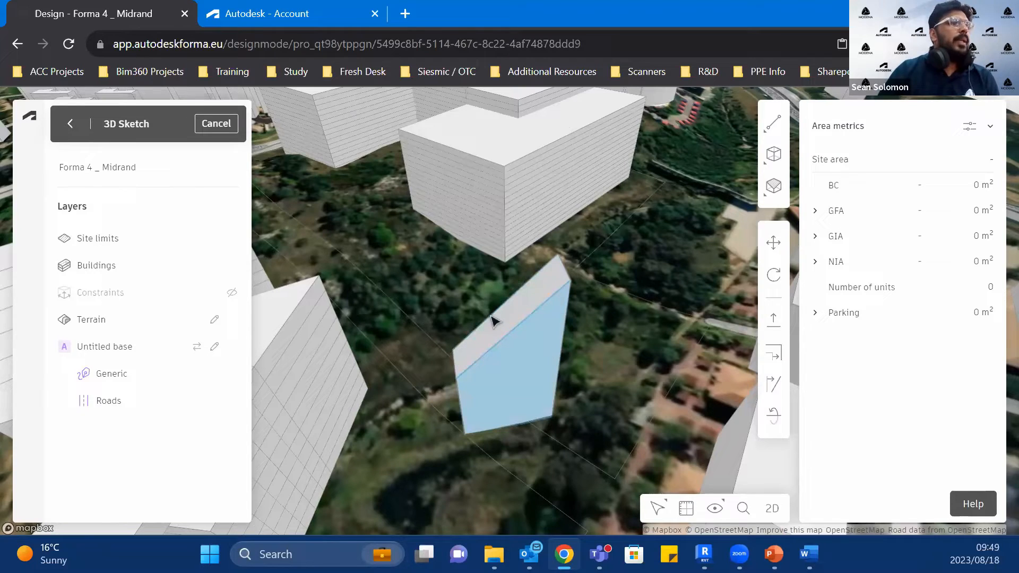
left_click(618, 415)
scroll(618, 416, "down", 3)
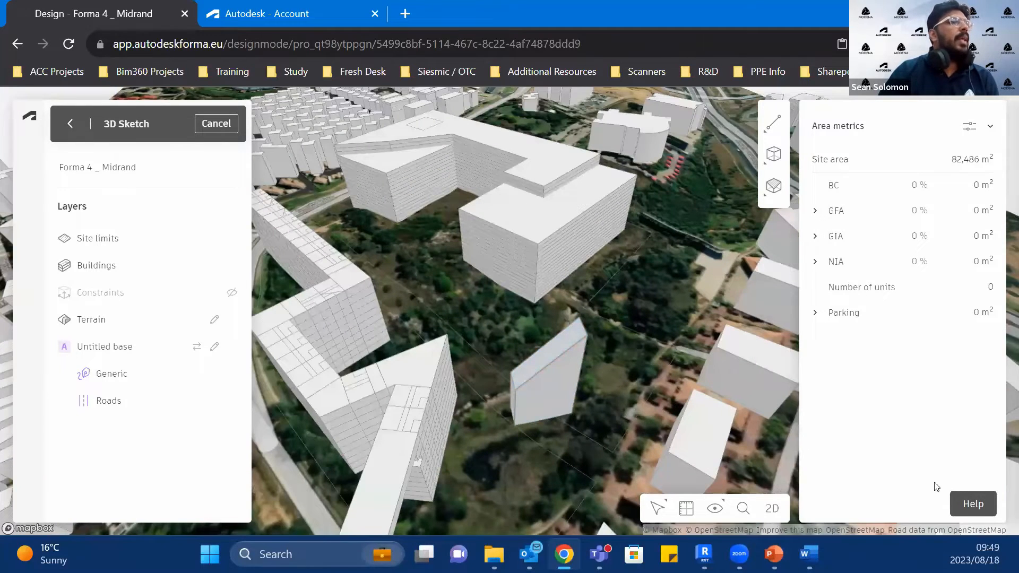
scroll(558, 321, "up", 3)
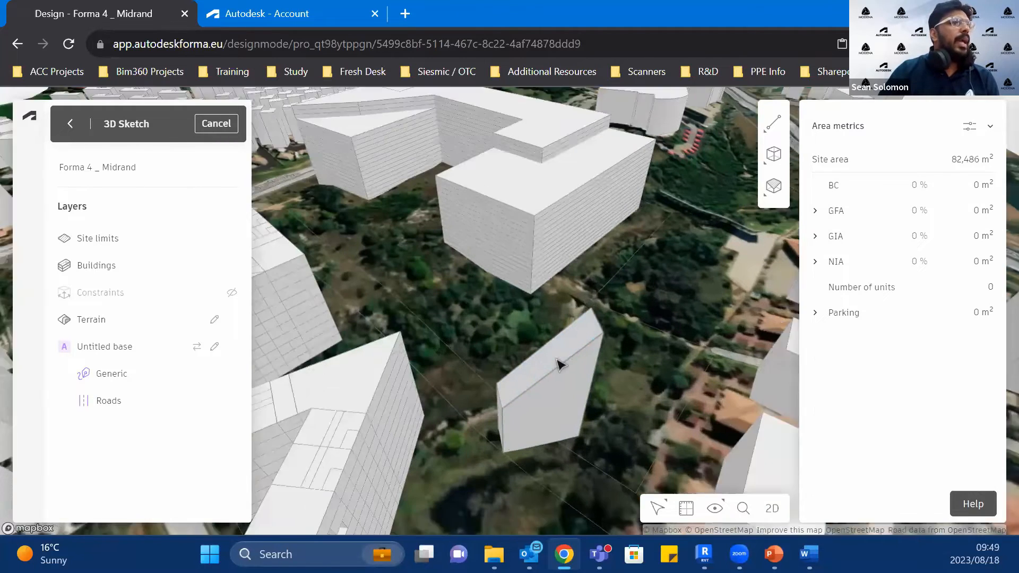
Step: Finish the 3D Sketch, return to Proposal 1, and select the sloped block to check its area metrics
left_click(71, 122)
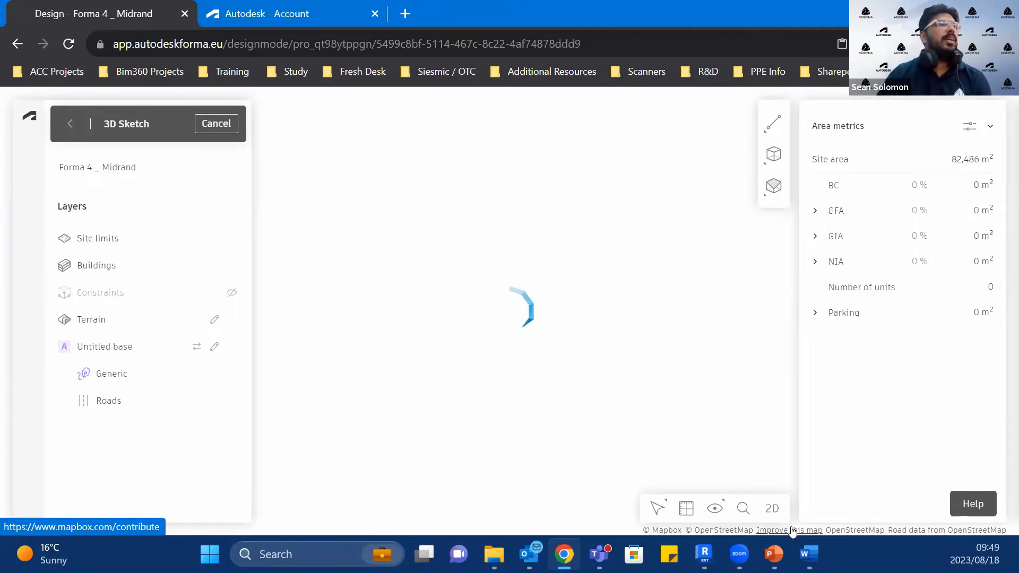
key("F5")
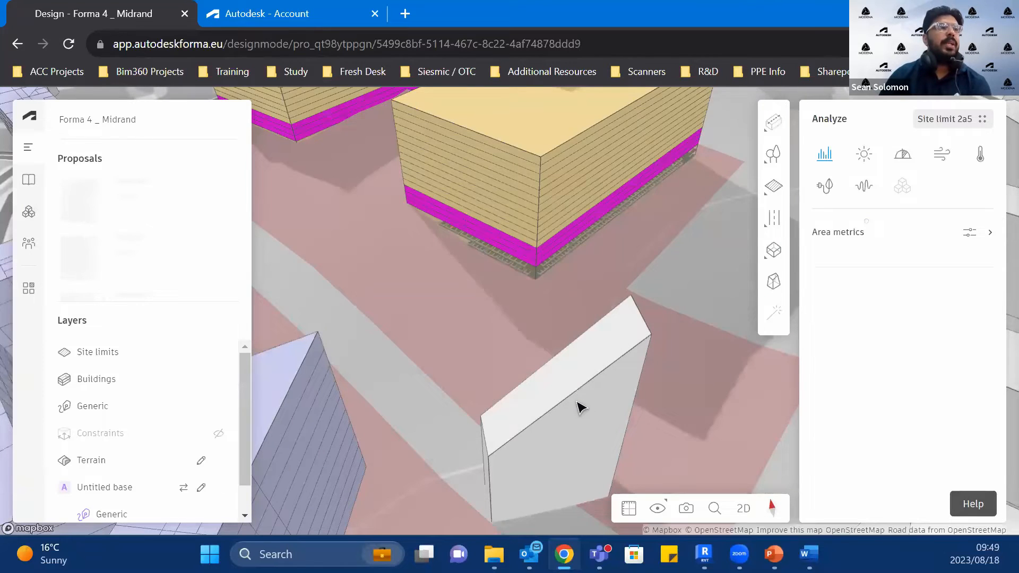
left_click(578, 405)
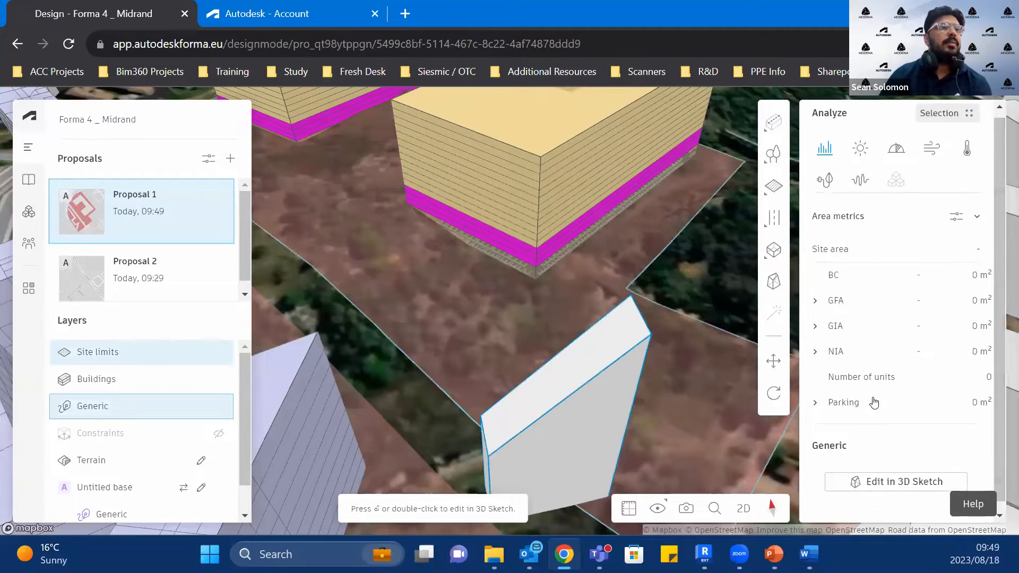
scroll(874, 403, "down", 1)
scroll(564, 387, "down", 3)
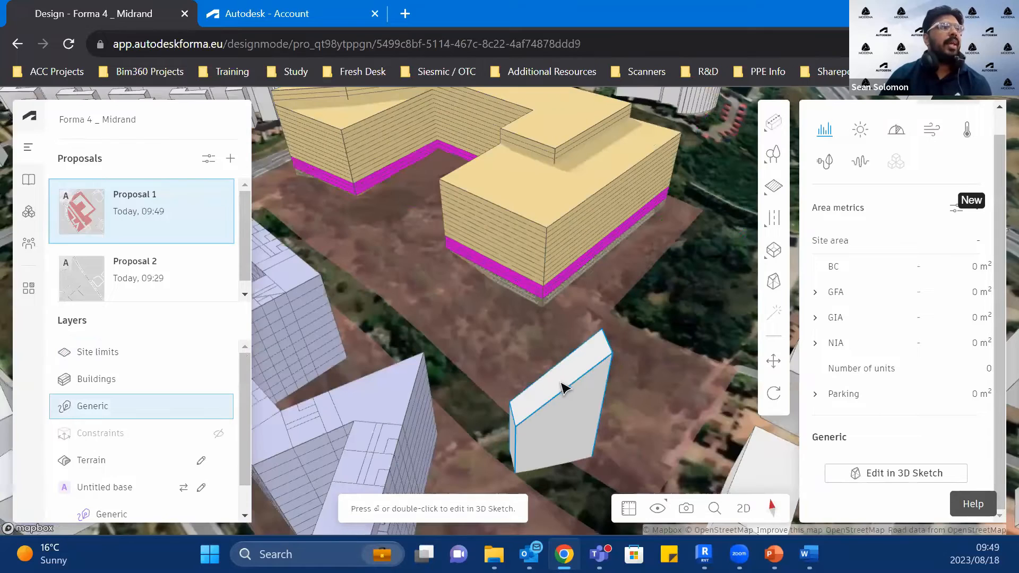
Step: Open the sloped block in 3D Sketch and group its geometry
scroll(565, 402, "down", 2)
double_click(560, 395)
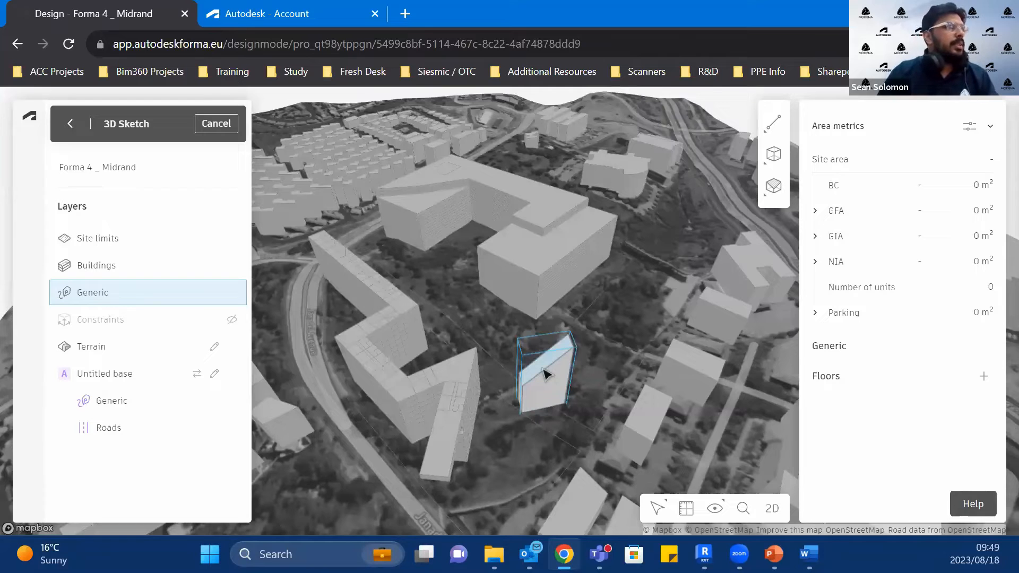
right_click(545, 374)
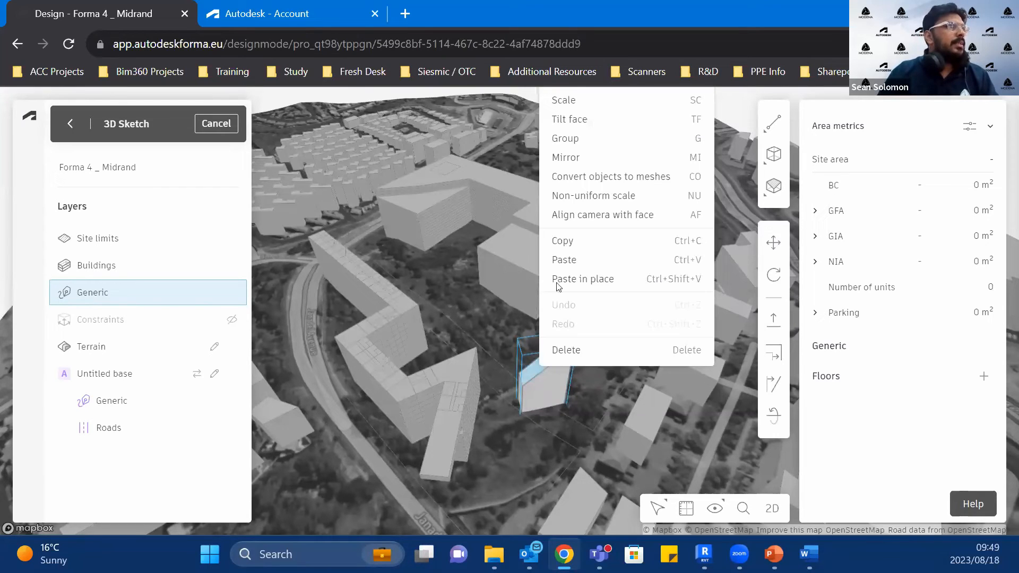
left_click(607, 137)
double_click(548, 377)
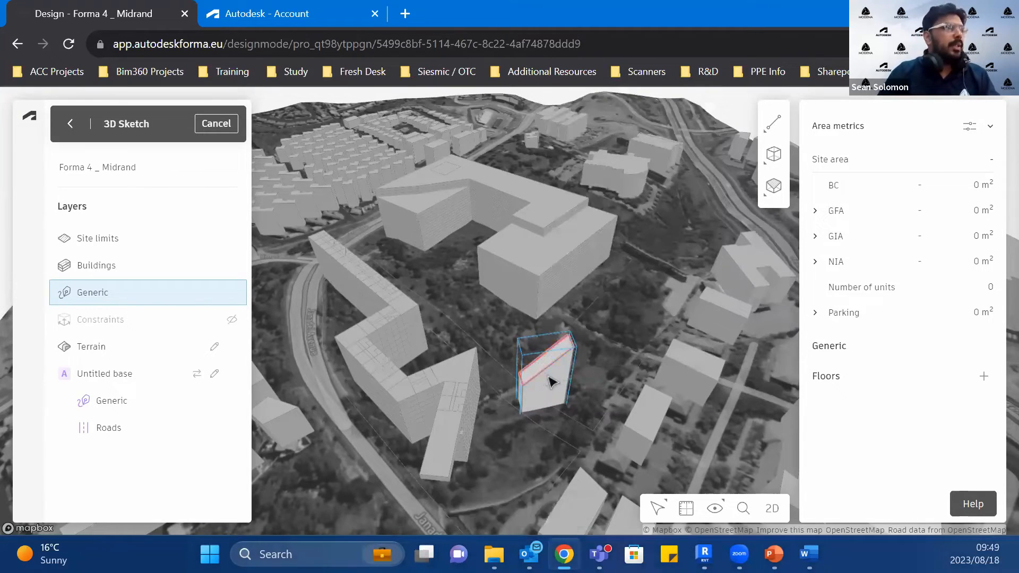
key("Escape")
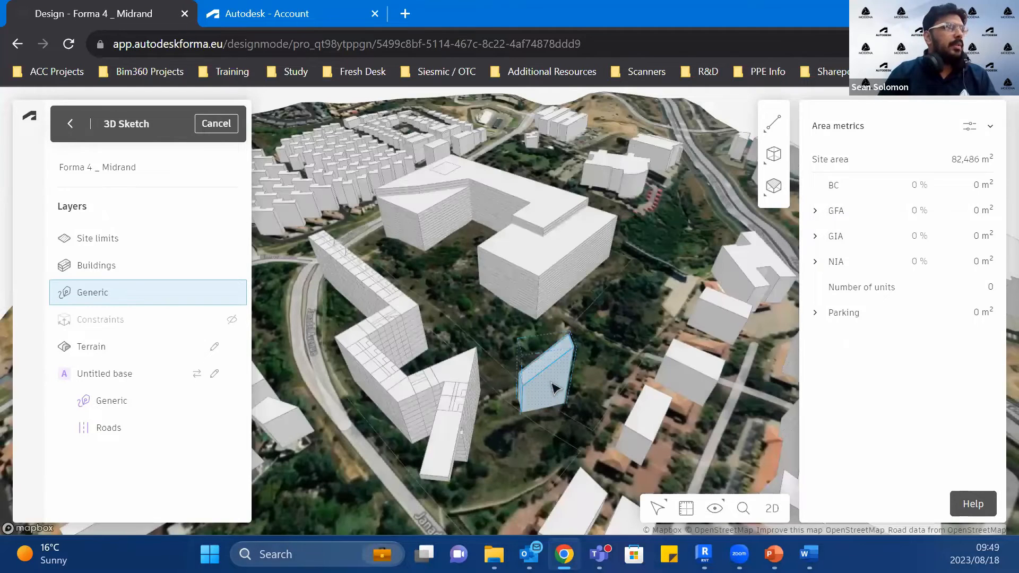
Step: Try to add floors to the sloped block as a whole object
left_click(554, 389)
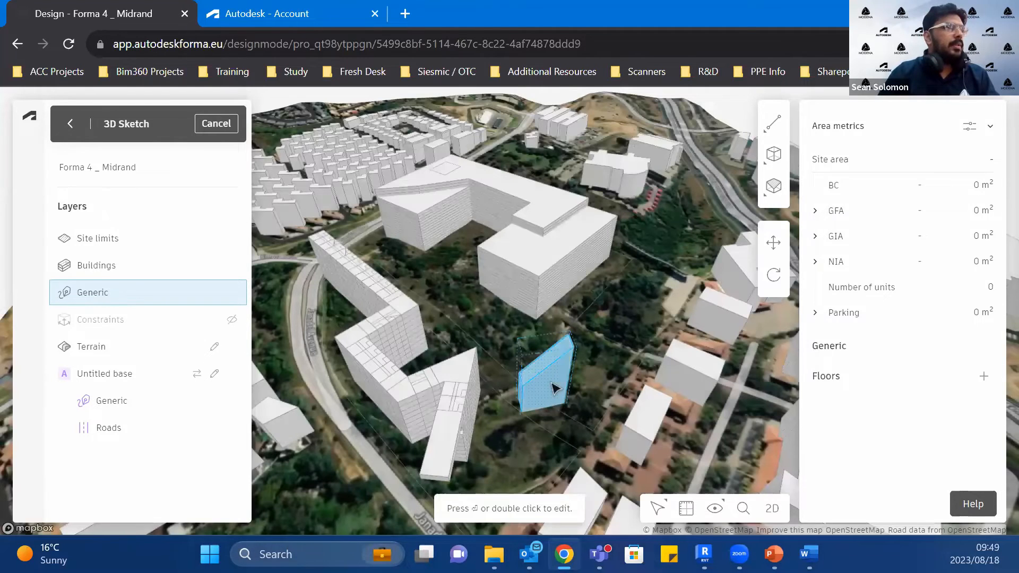
left_click(984, 377)
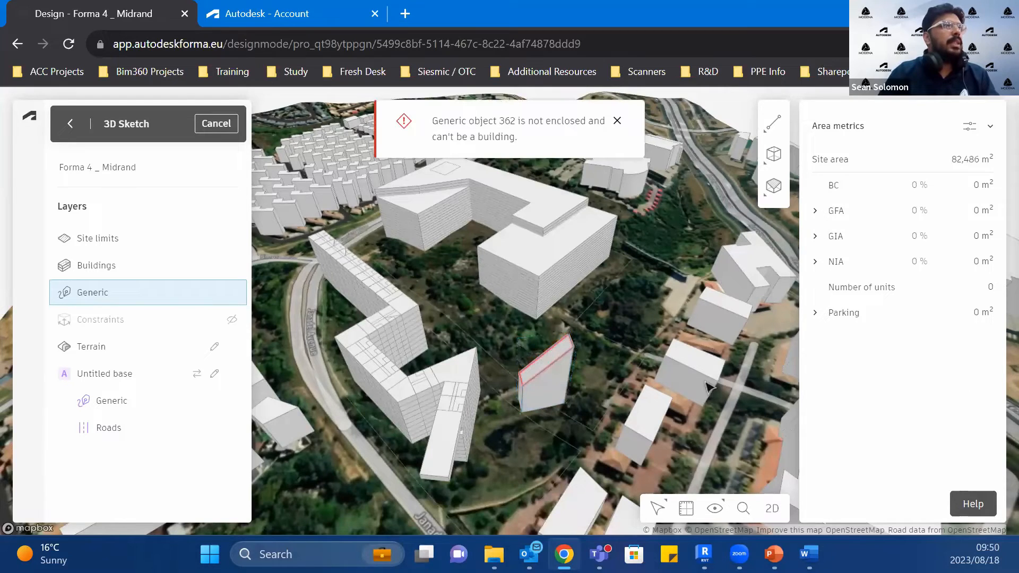
scroll(547, 374, "up", 5)
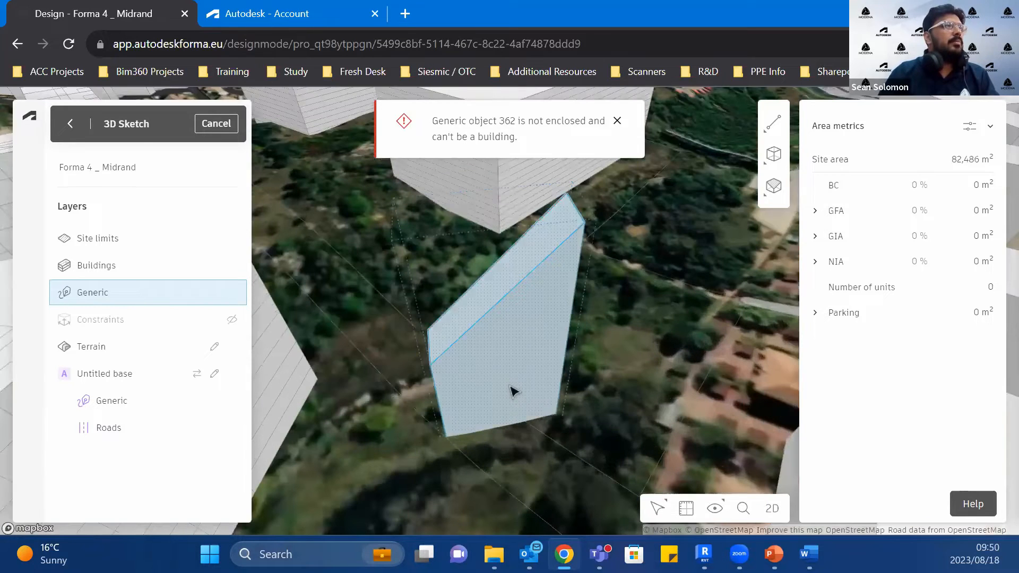
left_click(514, 391)
left_click(984, 376)
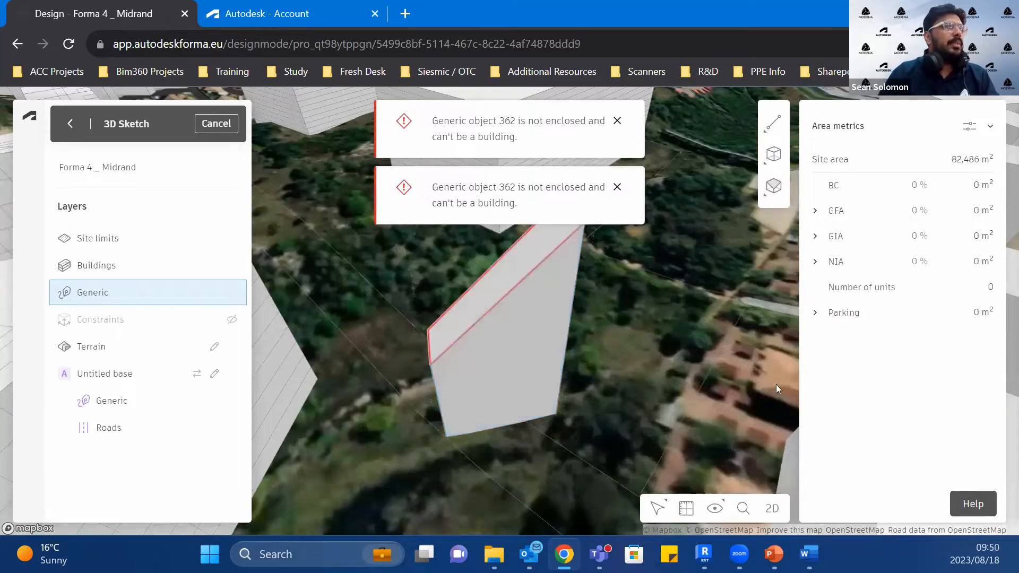
Step: Inspect the sloped block's edges inside its edit mode, dismiss the error notice, and retry adding floors to the block
left_click(516, 357)
scroll(516, 357, "down", 3)
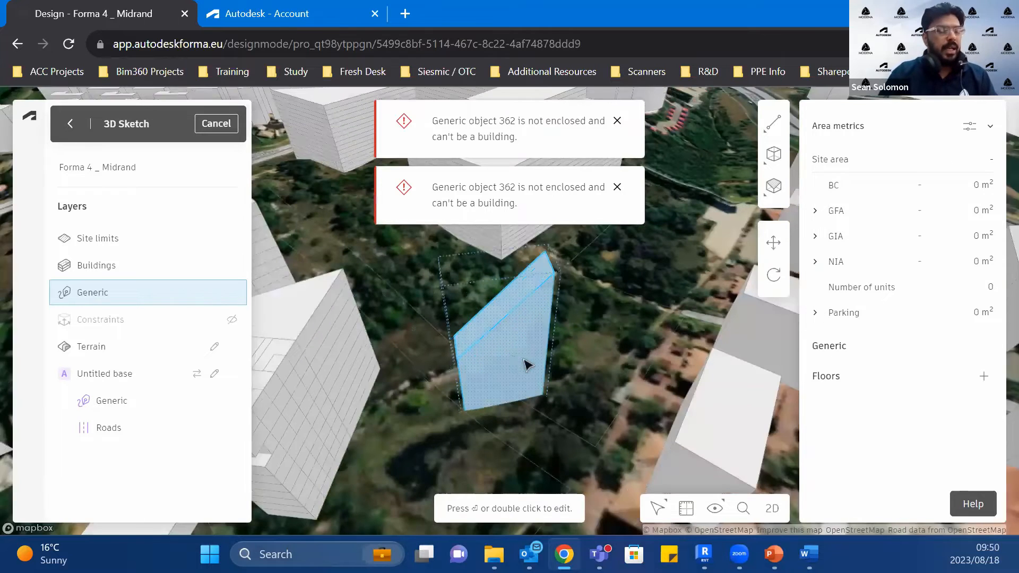
scroll(524, 360, "down", 1)
scroll(706, 391, "up", 2)
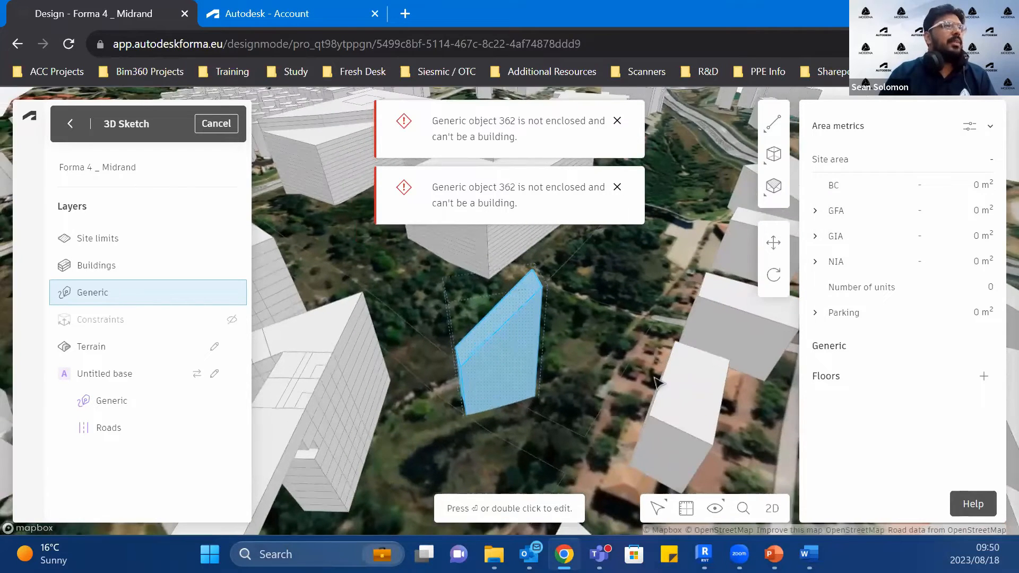
scroll(584, 406, "down", 4)
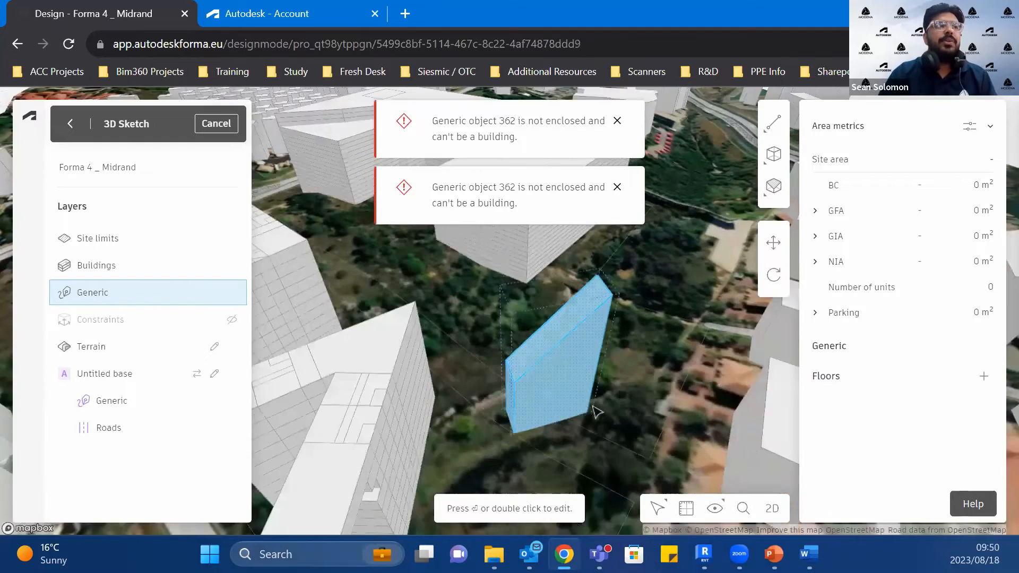
scroll(577, 372, "up", 2)
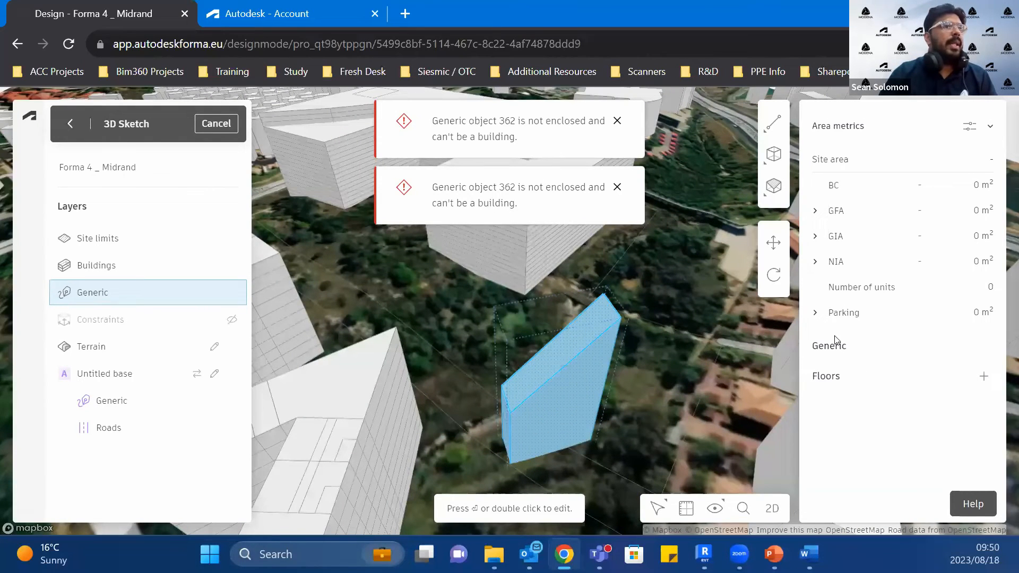
double_click(535, 392)
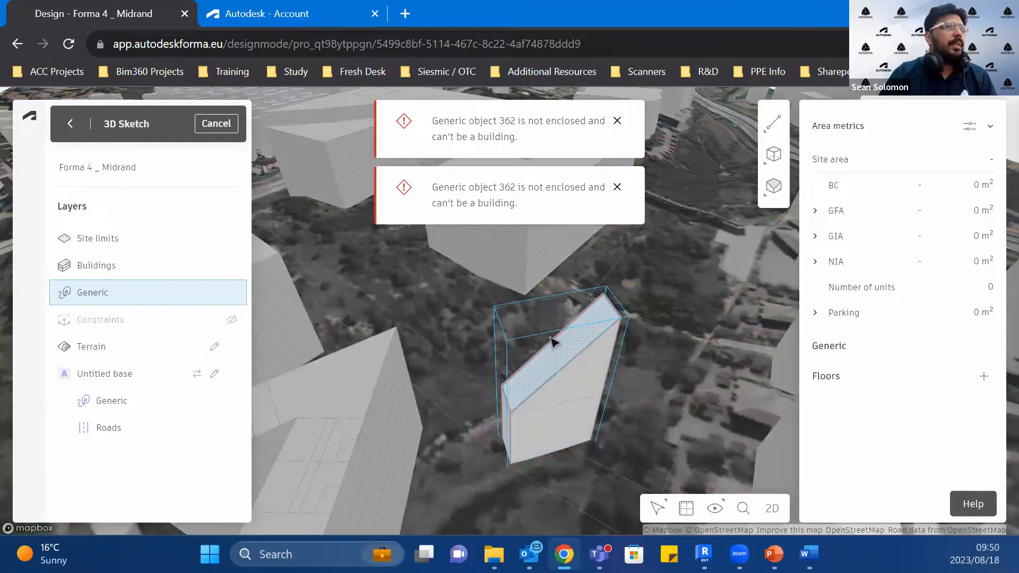
left_click(617, 121)
key("Escape")
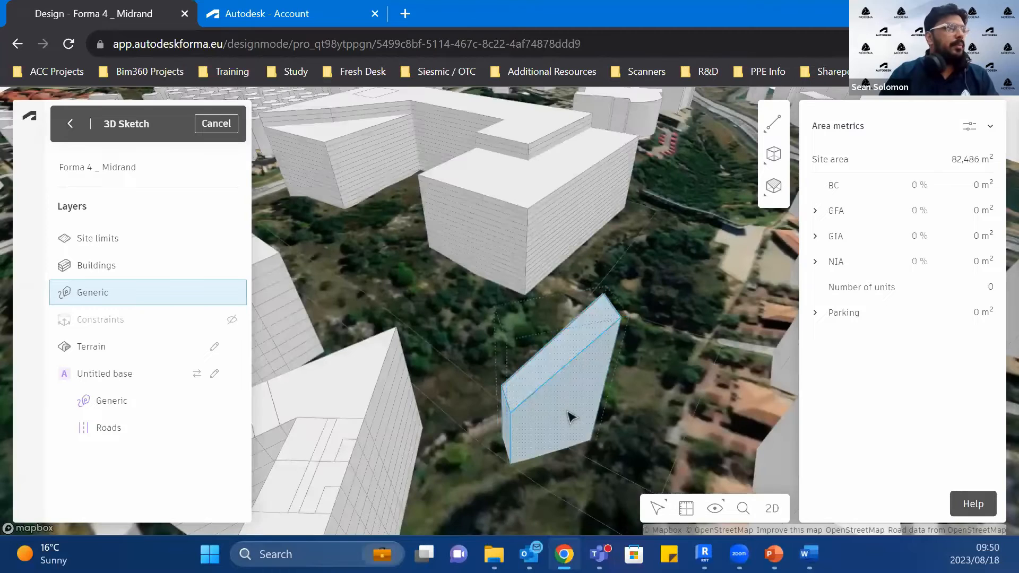
left_click(570, 418)
left_click(985, 377)
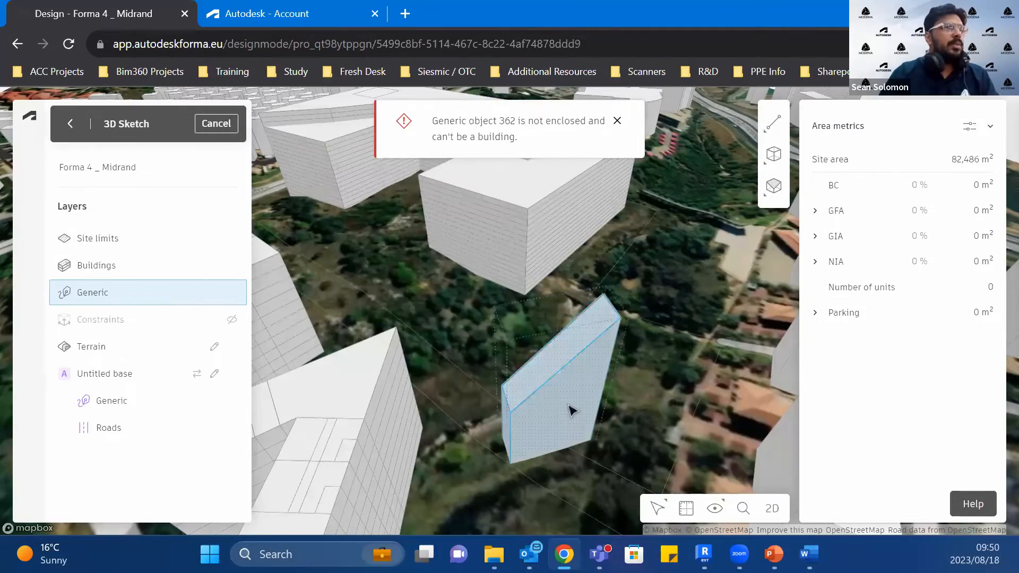
Step: Examine the highlighted edges of the block's sloped face, dismiss the error notice, and leave 3D Sketch for the proposal
scroll(570, 411, "down", 5)
scroll(596, 417, "up", 8)
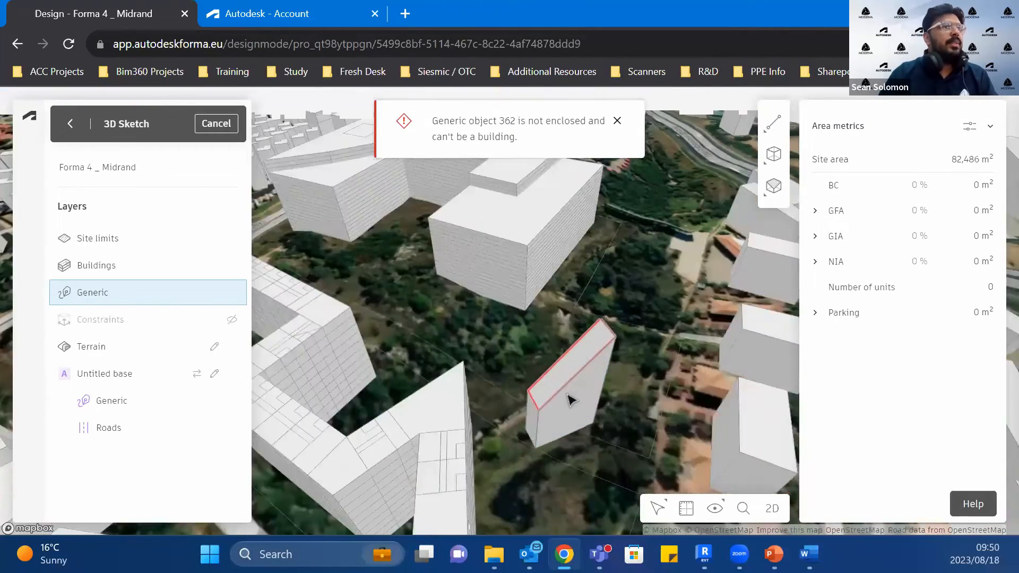
scroll(552, 377, "down", 10)
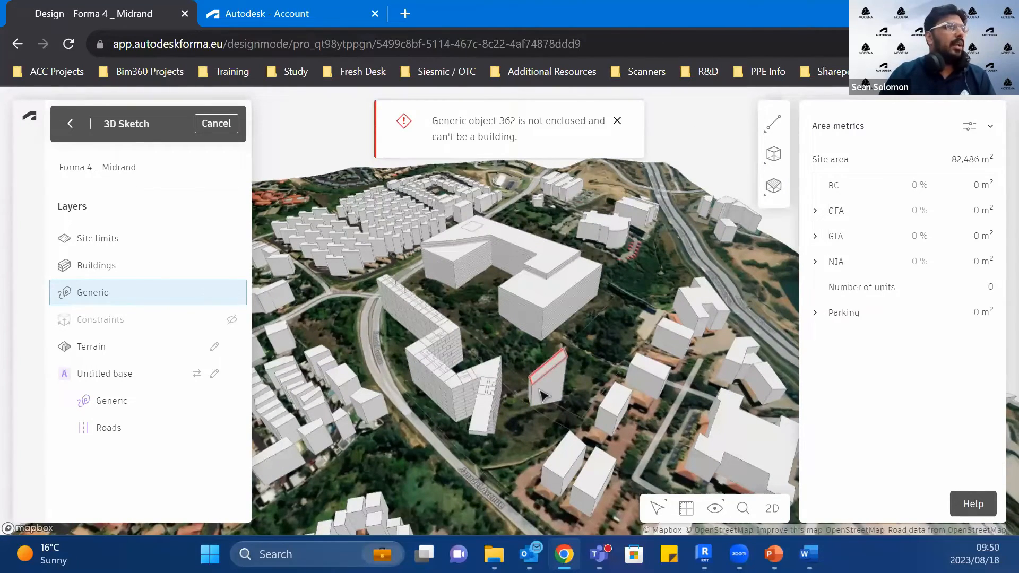
scroll(544, 395, "up", 5)
scroll(544, 395, "down", 3)
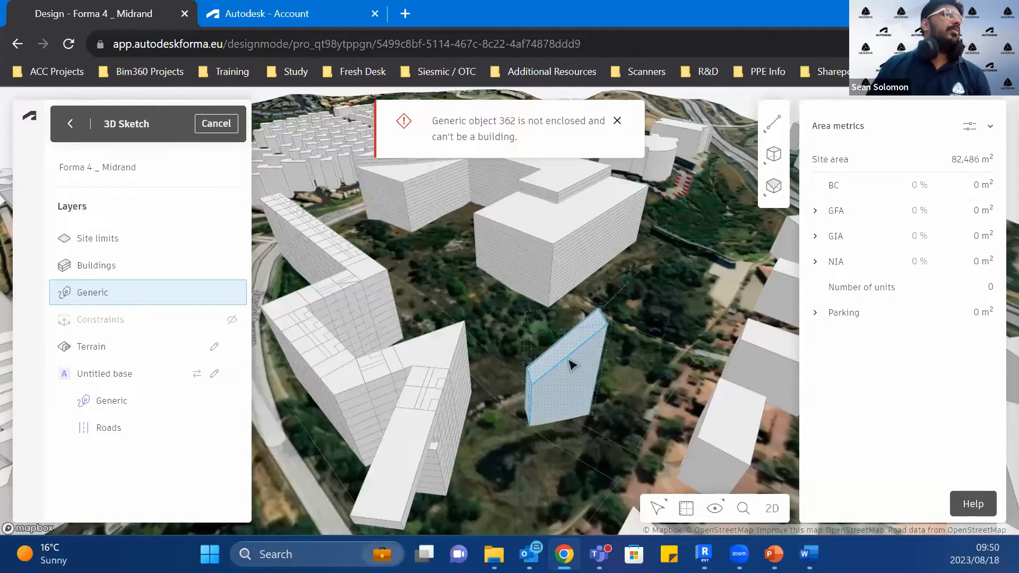
scroll(566, 364, "up", 4)
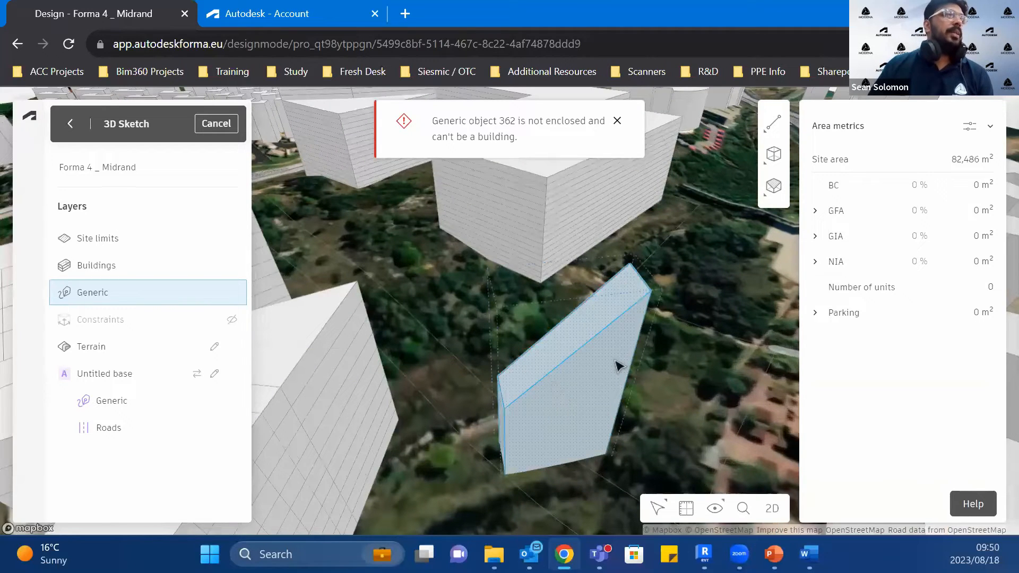
left_click(617, 121)
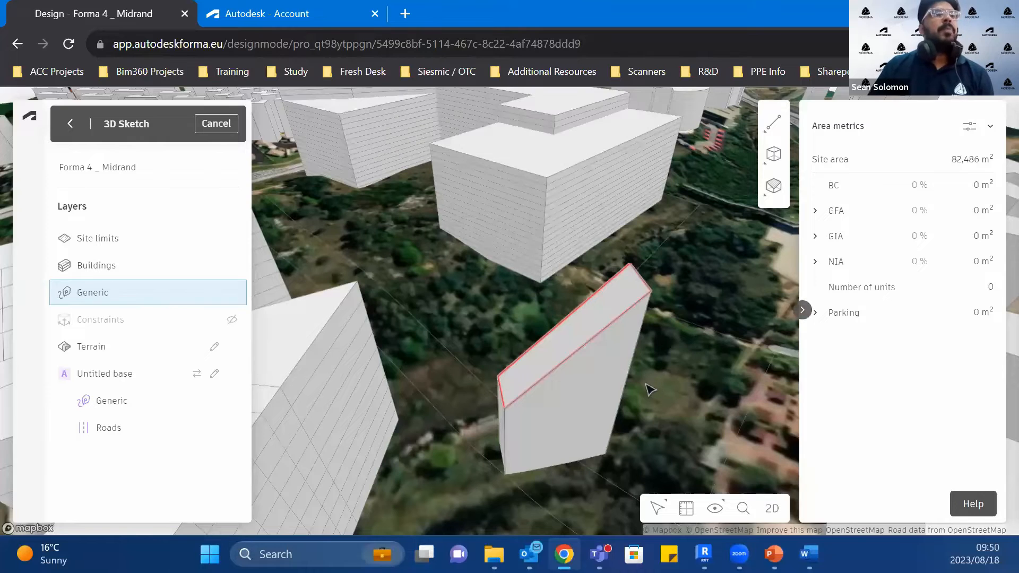
scroll(583, 297, "down", 5)
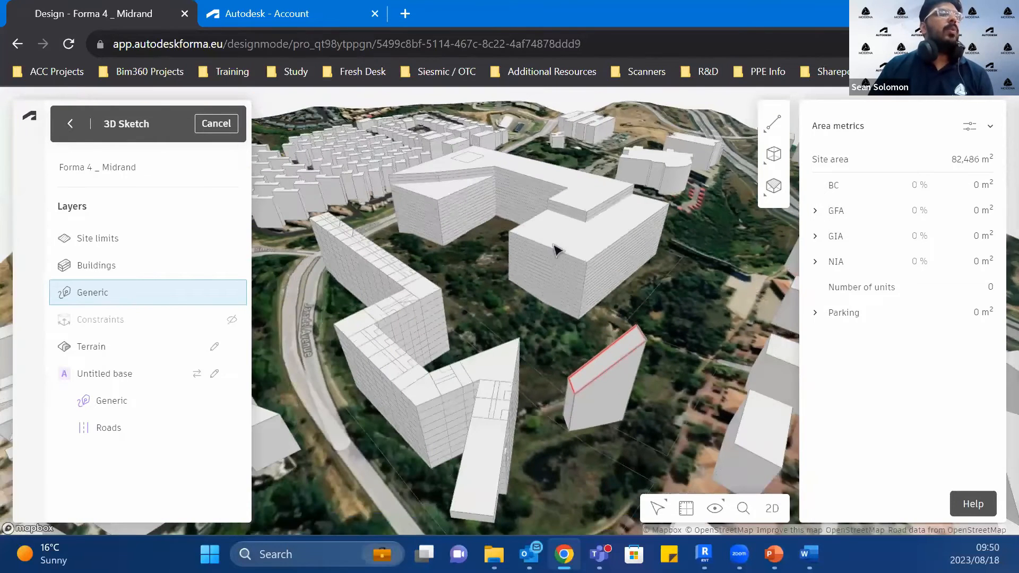
left_click(69, 129)
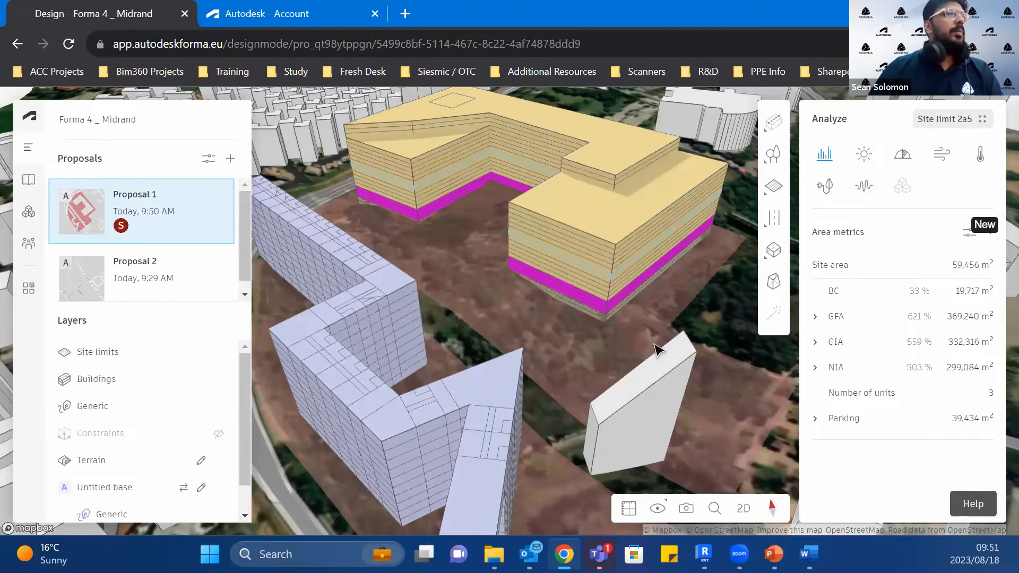
Step: Draw a four-cornered area with trees in the open courtyard between the wings of the yellow building
scroll(658, 350, "down", 5)
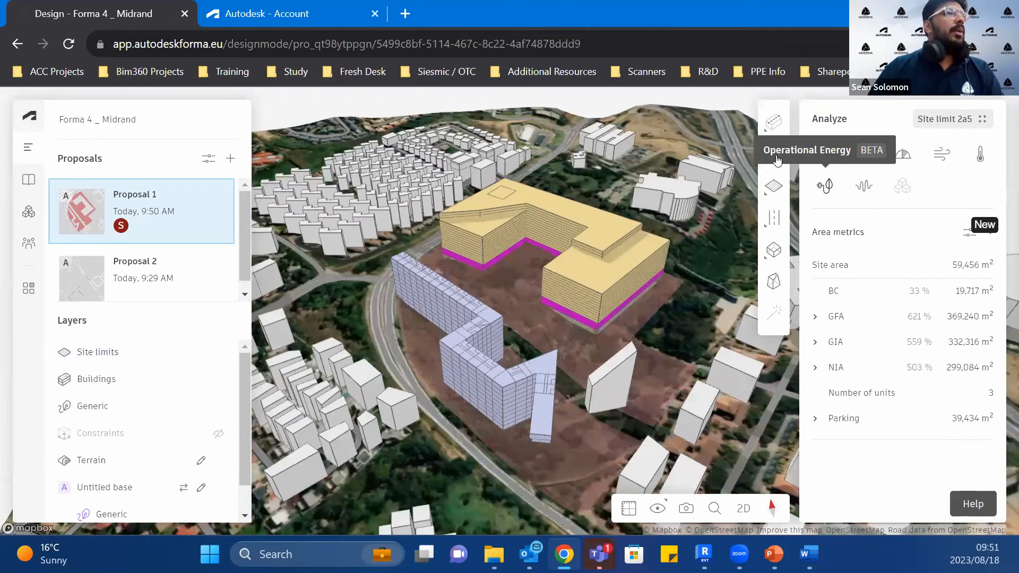
mouse_move(769, 157)
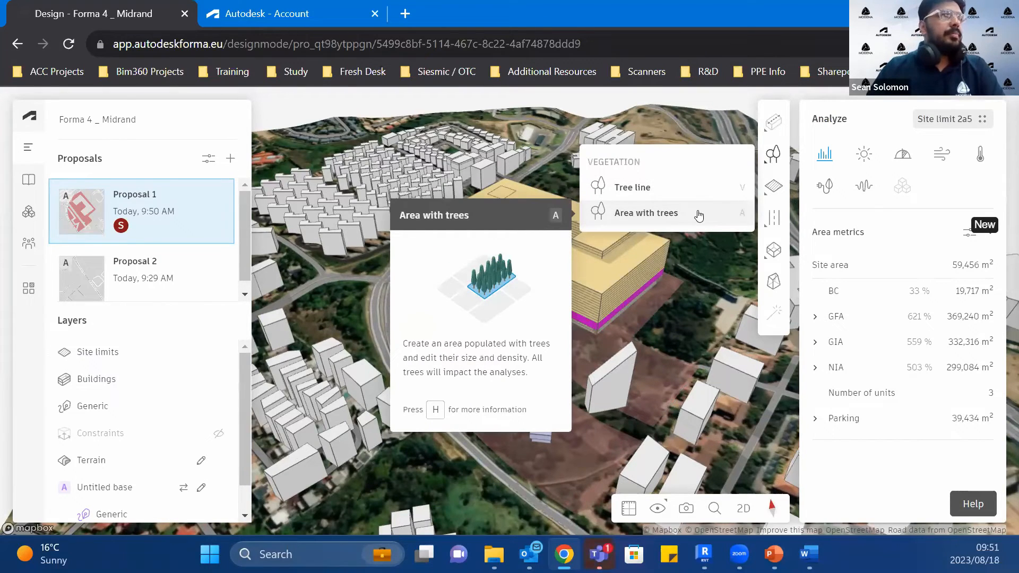
left_click(698, 214)
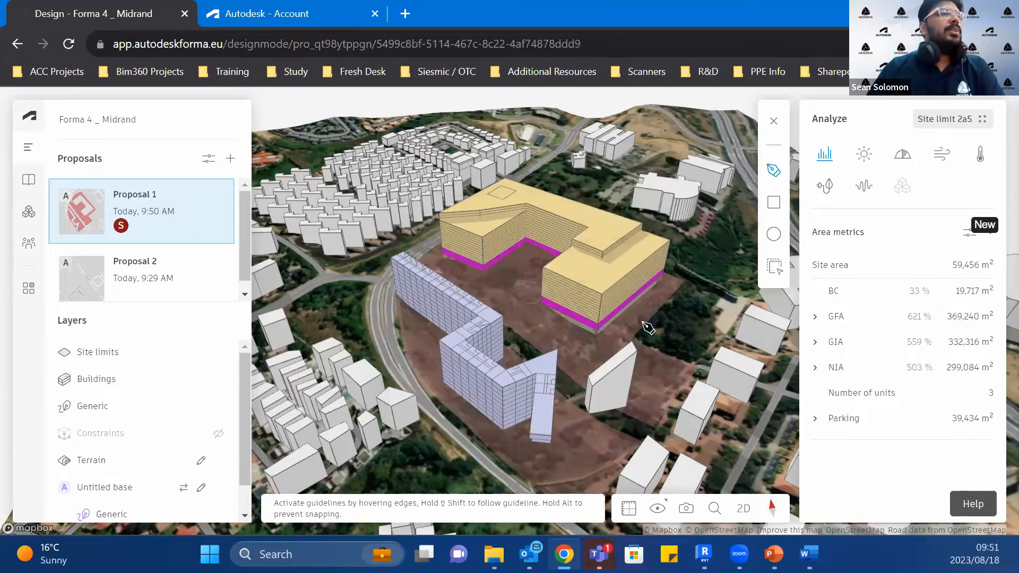
left_click(494, 274)
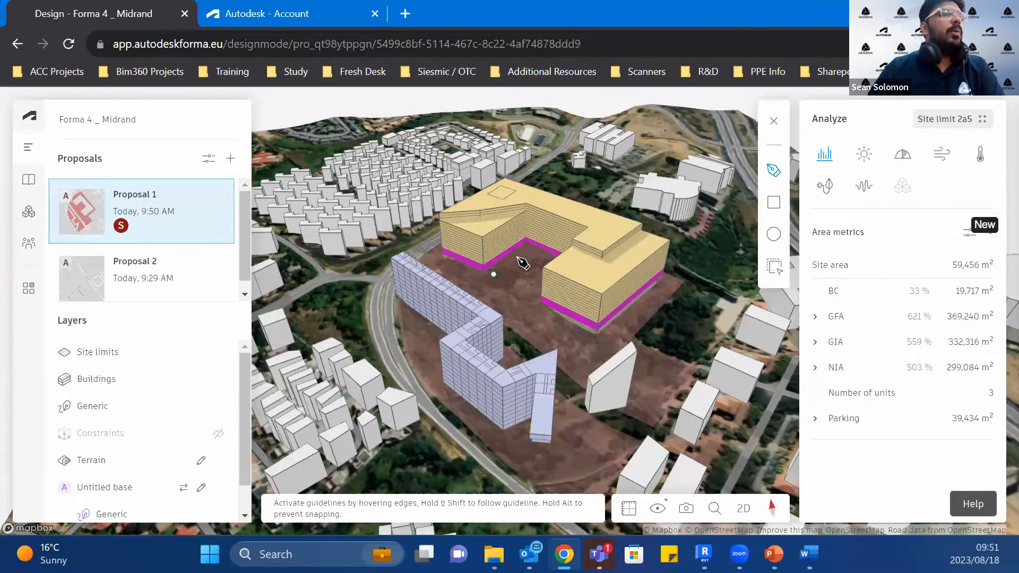
left_click(526, 255)
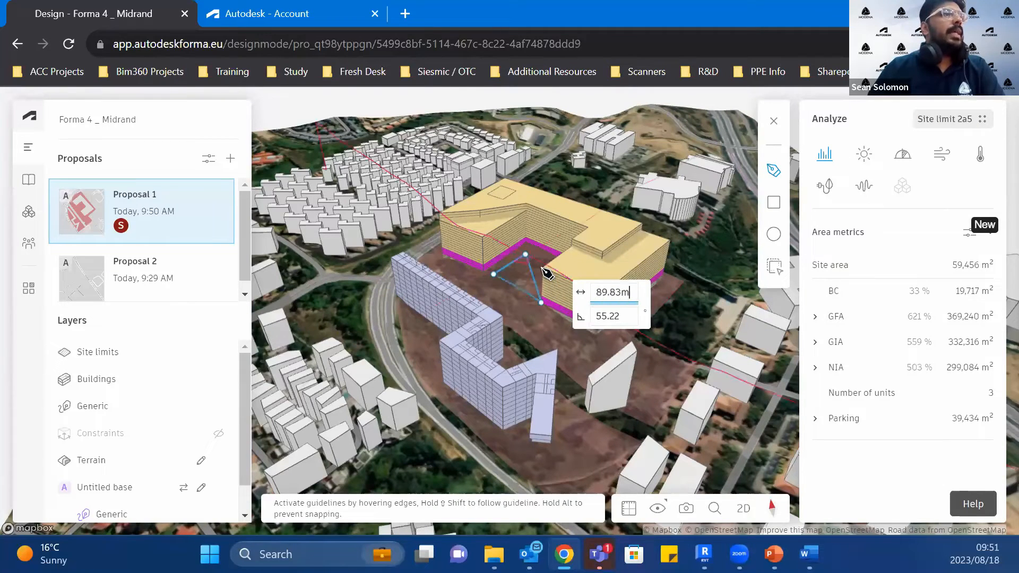
scroll(529, 285, "up", 5)
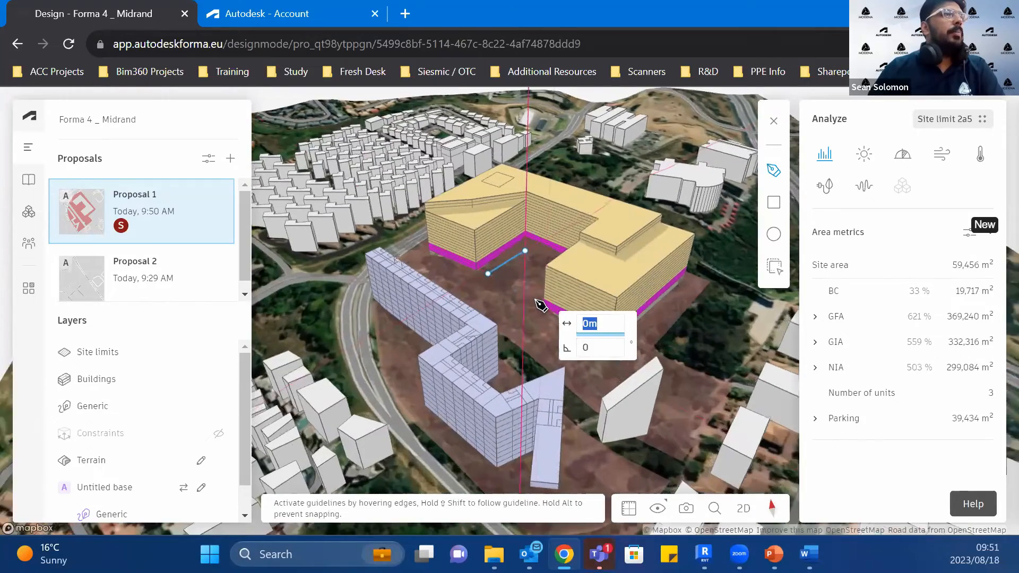
left_click(534, 300)
right_click_drag(541, 266, 580, 313)
right_click_drag(509, 241, 489, 165)
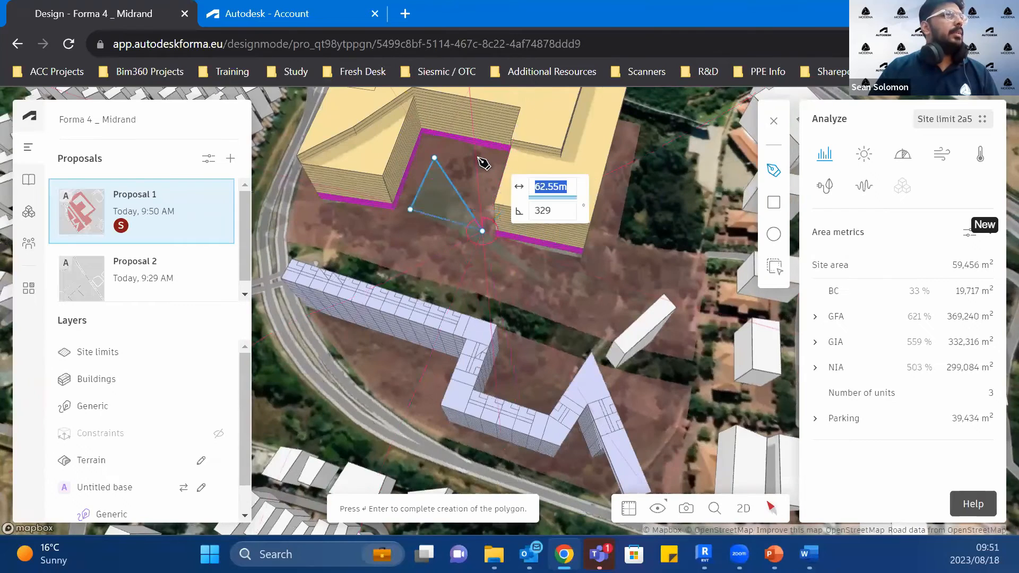
left_click(424, 262)
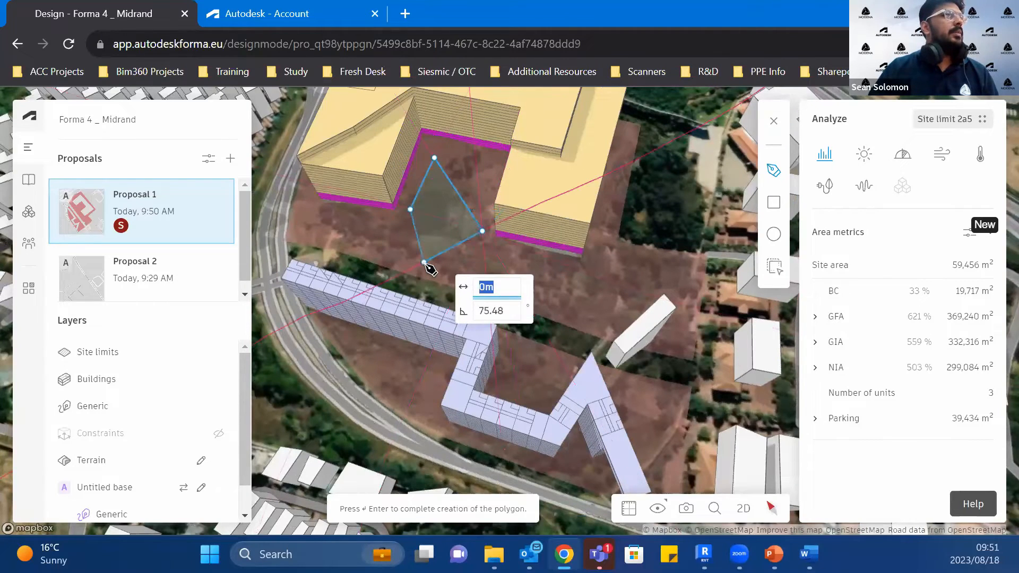
key("Return")
Step: Set the courtyard trees' spacing to 6.5 m and increase their height above 5 m
scroll(468, 276, "up", 5)
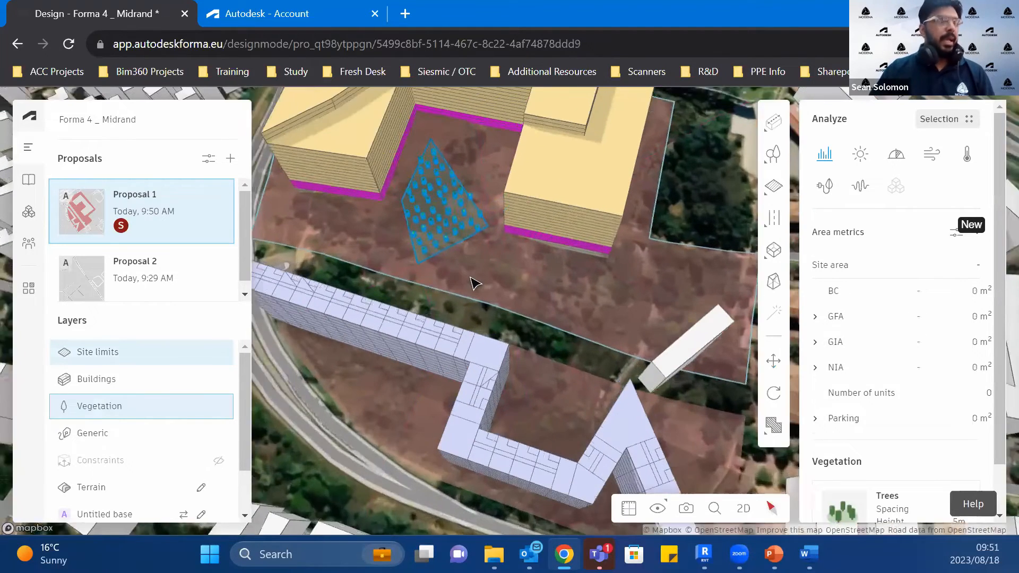
right_click_drag(452, 215, 461, 282)
scroll(892, 435, "down", 1)
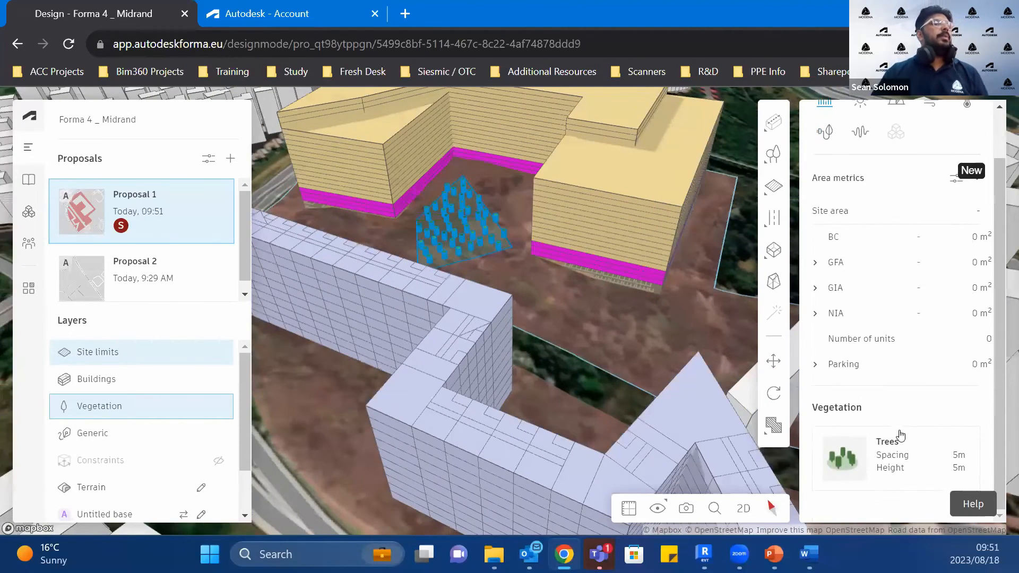
left_click(912, 448)
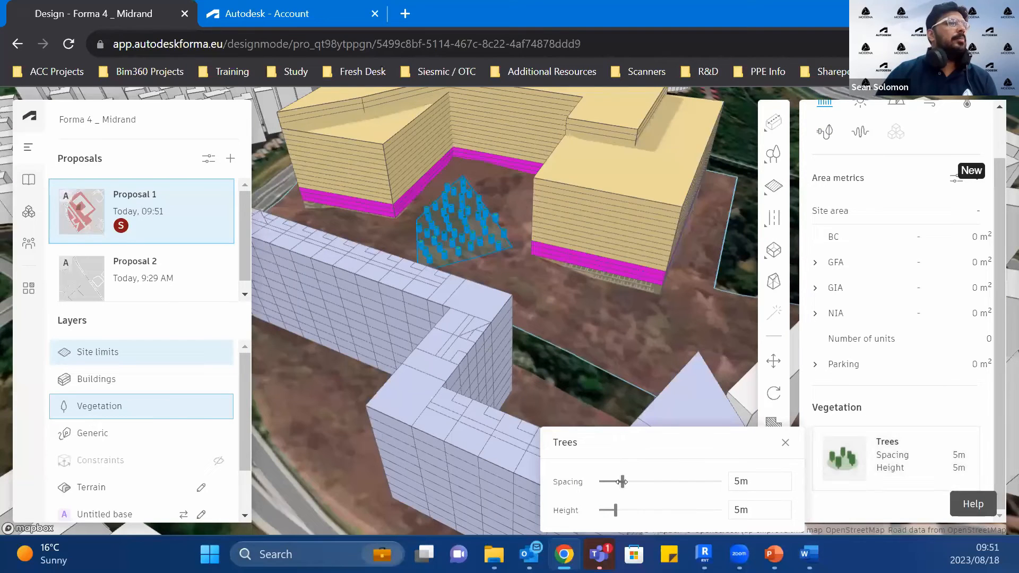
left_click_drag(623, 481, 626, 480)
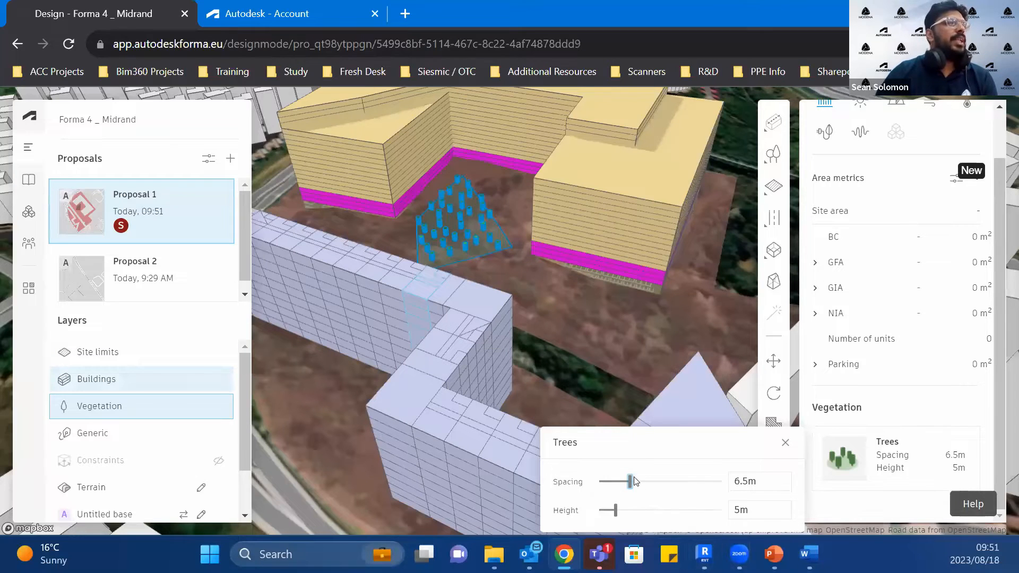
left_click_drag(616, 512, 646, 511)
left_click(688, 346)
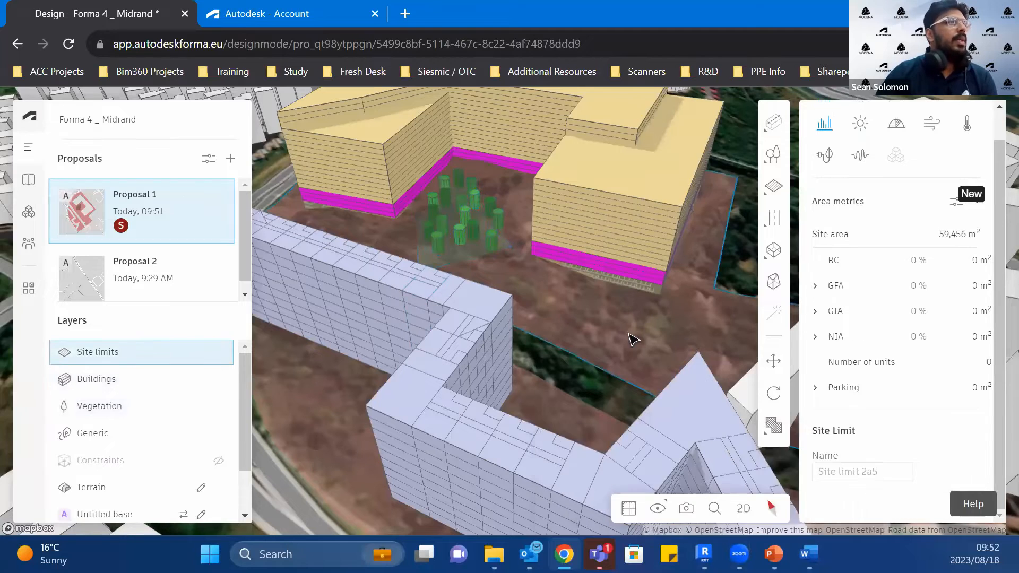
Step: Create a tree line along the boundary of the site limit around the yellow building
scroll(632, 338, "down", 2)
left_click(764, 157)
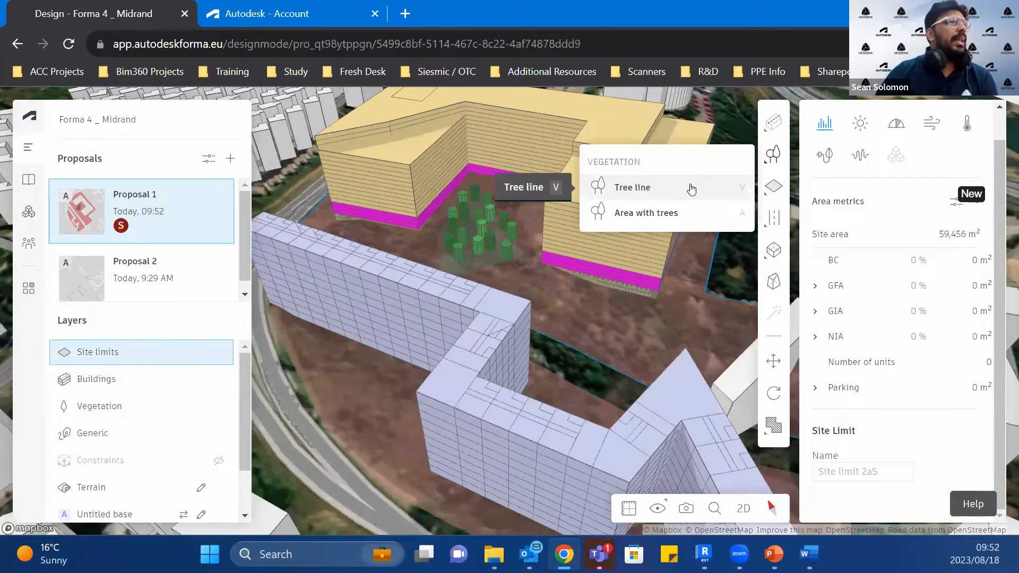
left_click(691, 189)
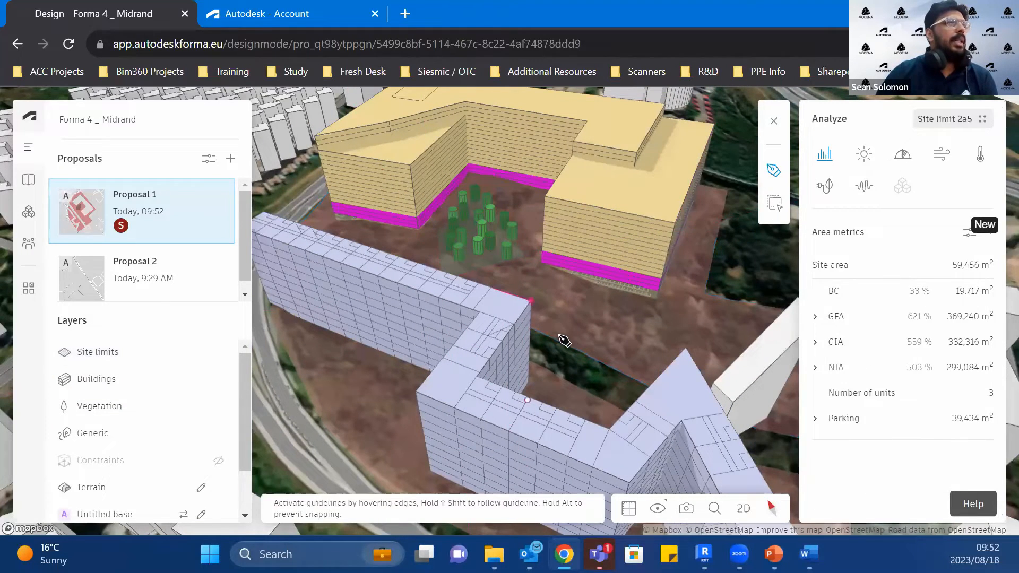
key("Escape")
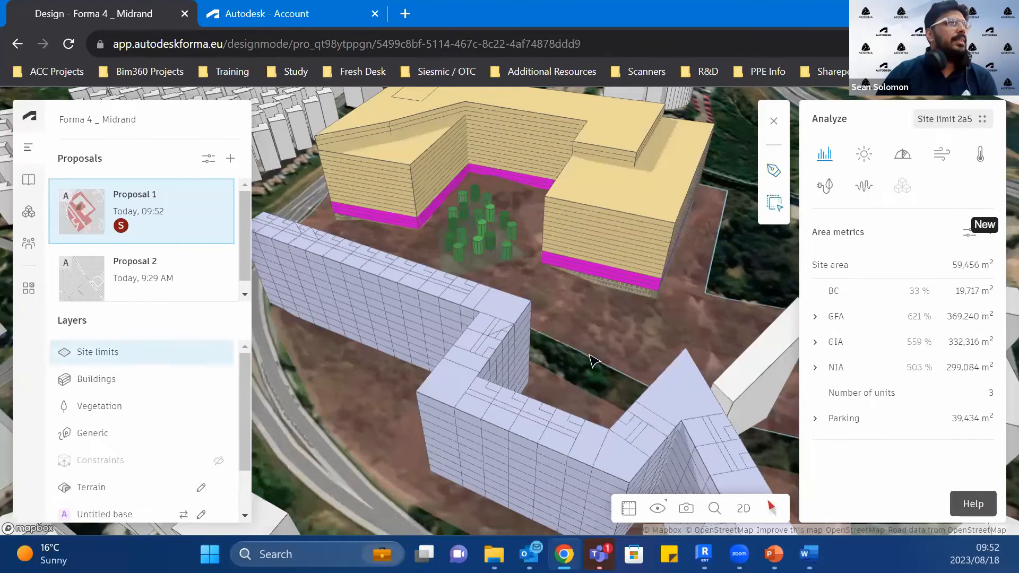
left_click(591, 356)
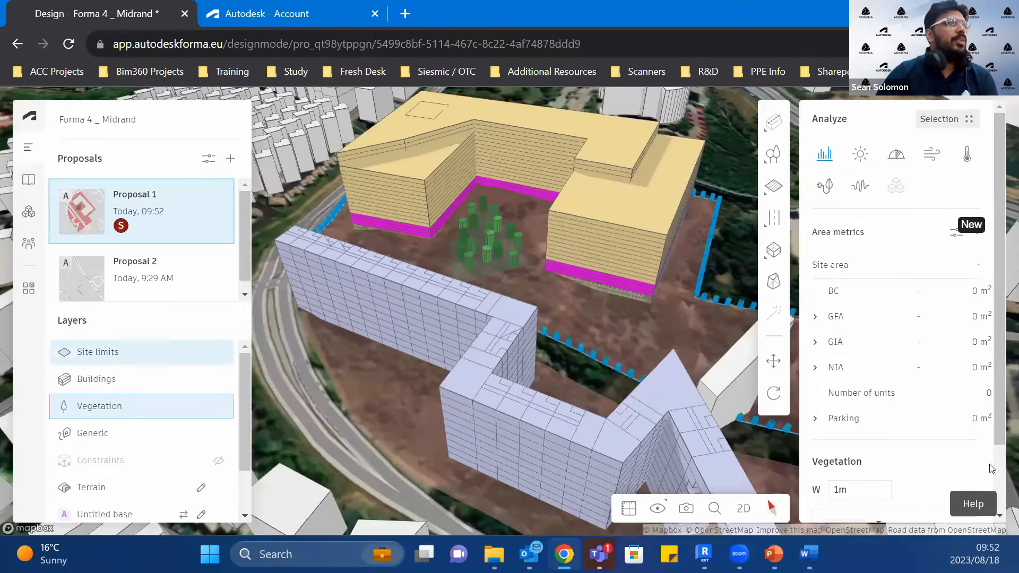
Step: Set the boundary tree line's spacing to 5.5 m and its height to 10 m
scroll(902, 451, "down", 3)
left_click(851, 413)
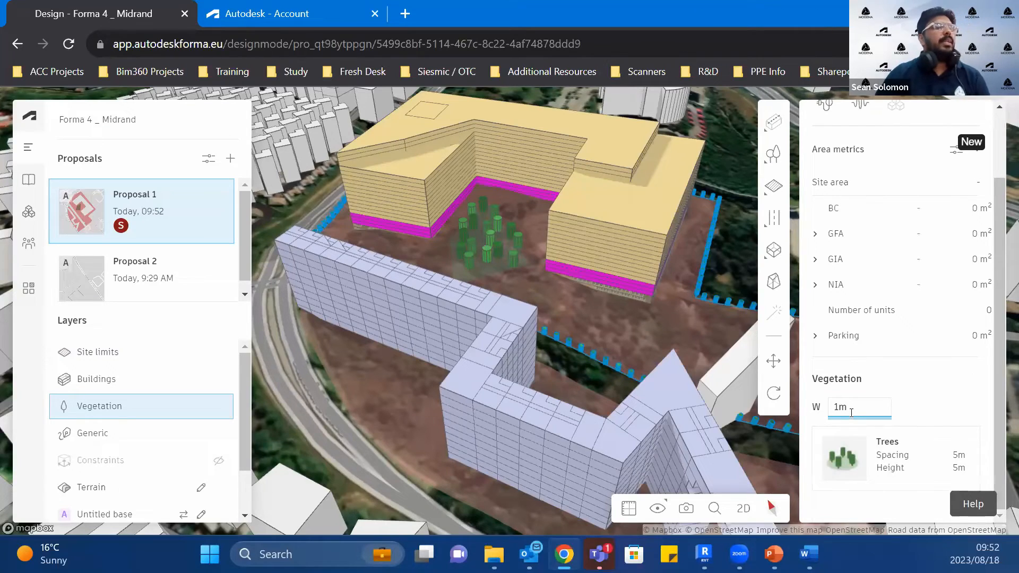
left_click(876, 447)
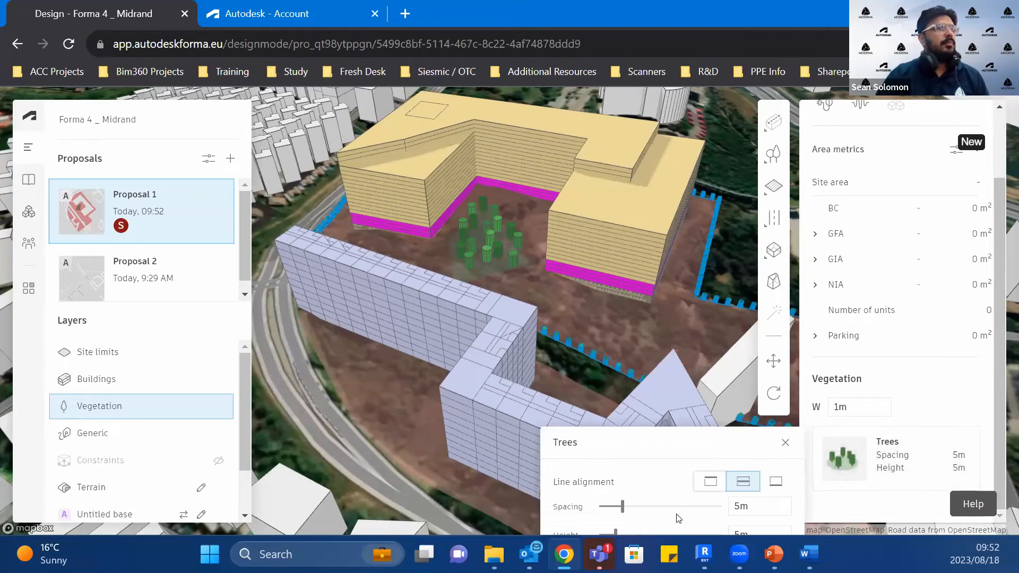
left_click_drag(623, 507, 625, 507)
left_click(768, 533)
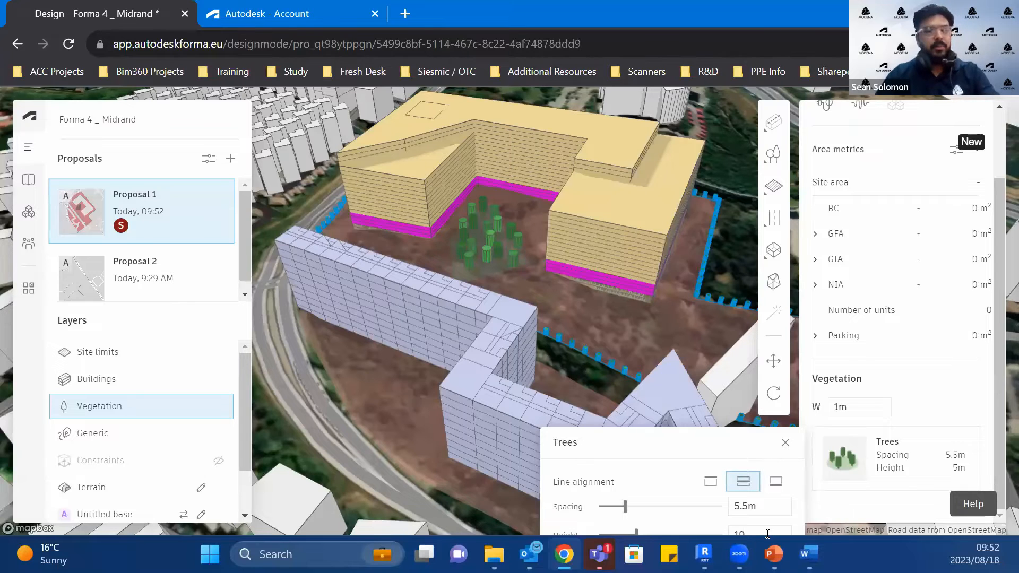
key("Return")
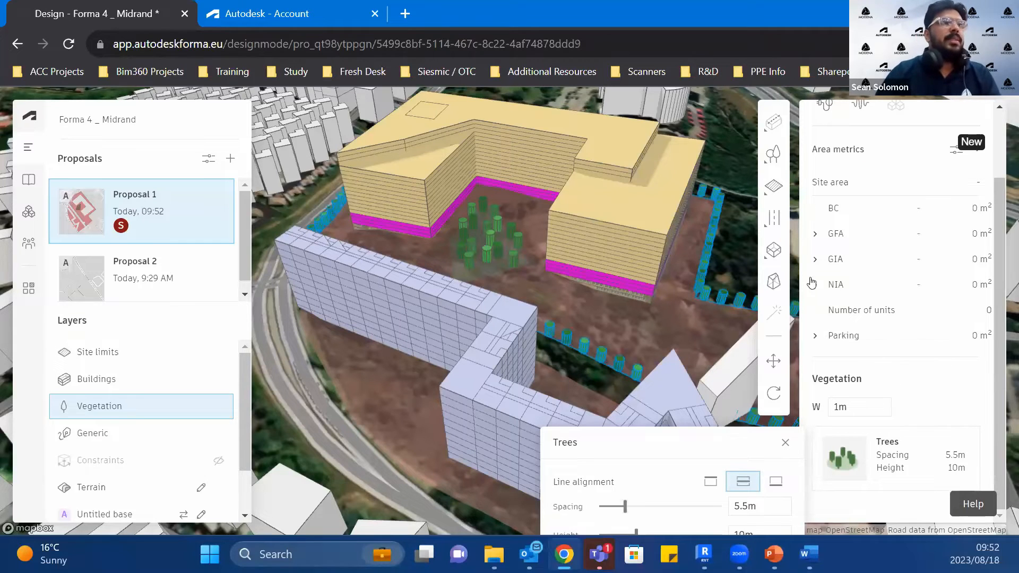
left_click(639, 341)
Step: Inspect the tree line around the yellow building's site boundary from several angles
scroll(639, 341, "down", 3)
scroll(637, 377, "down", 1)
right_click_drag(603, 387, 575, 359)
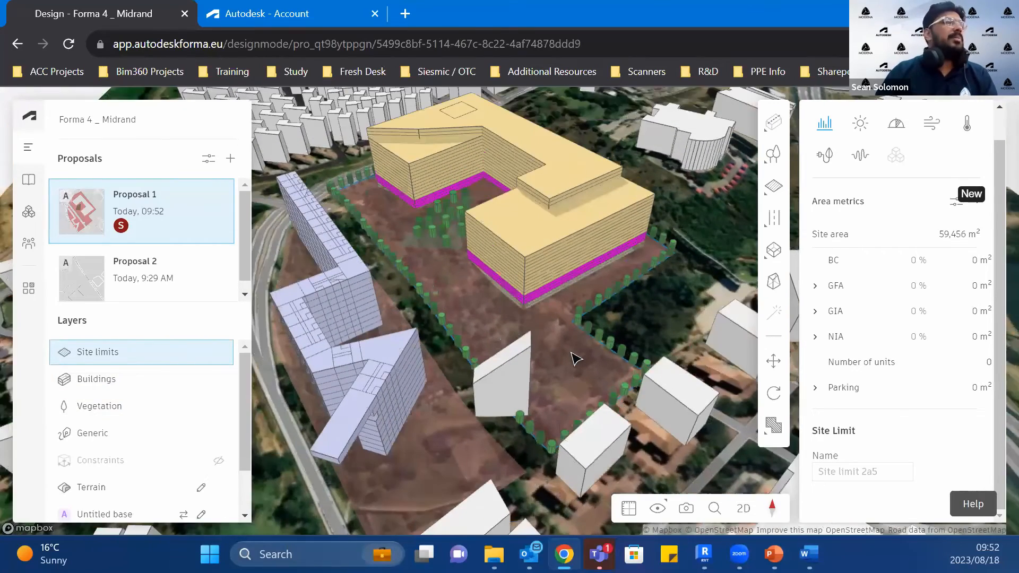
scroll(571, 352, "down", 1)
scroll(508, 318, "up", 2)
middle_click_drag(508, 319, 529, 338)
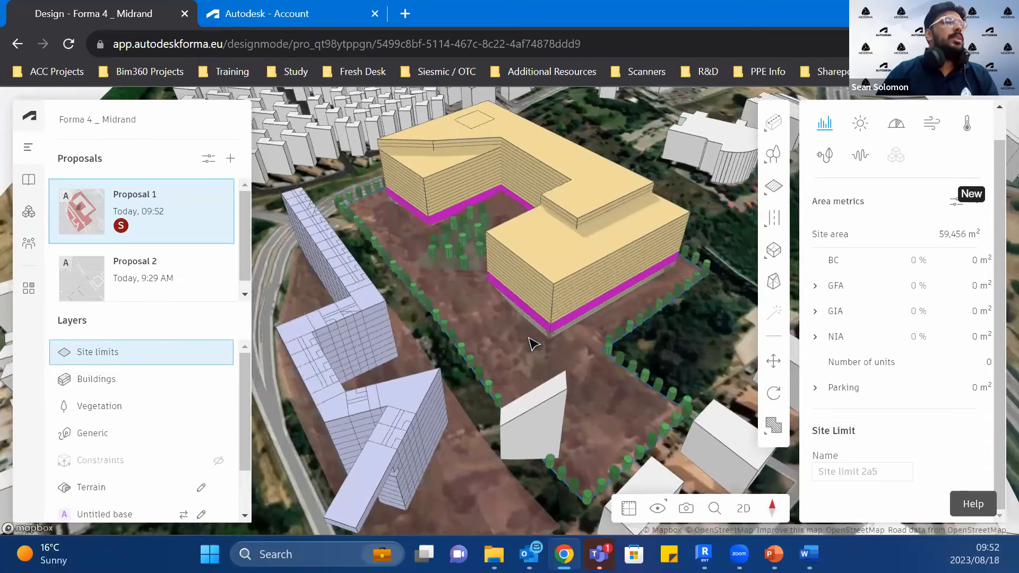
scroll(530, 337, "down", 2)
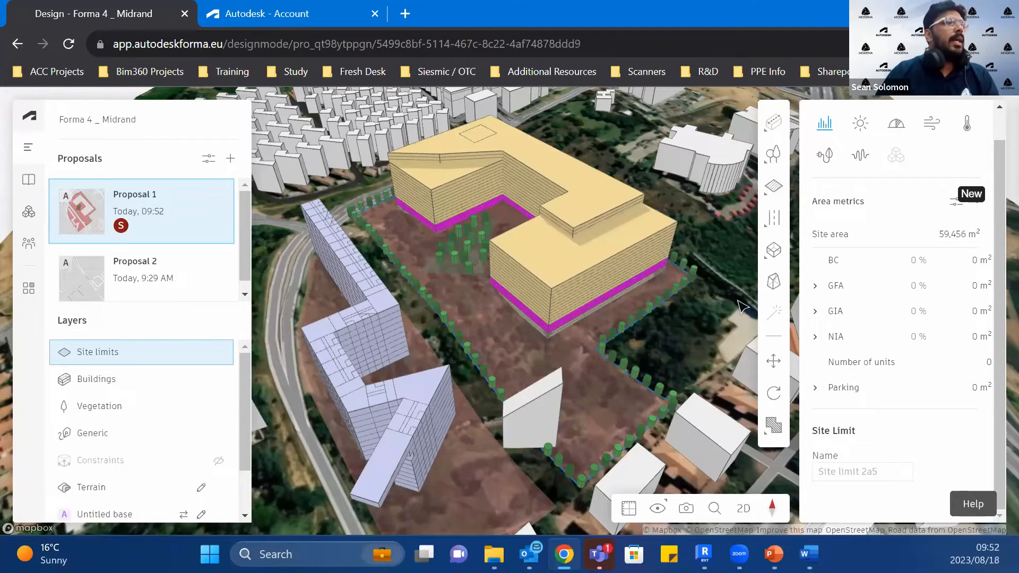
Step: Look over the available transportation types and inspect the existing curved road beside the light-purple building
left_click(774, 186)
left_click(765, 232)
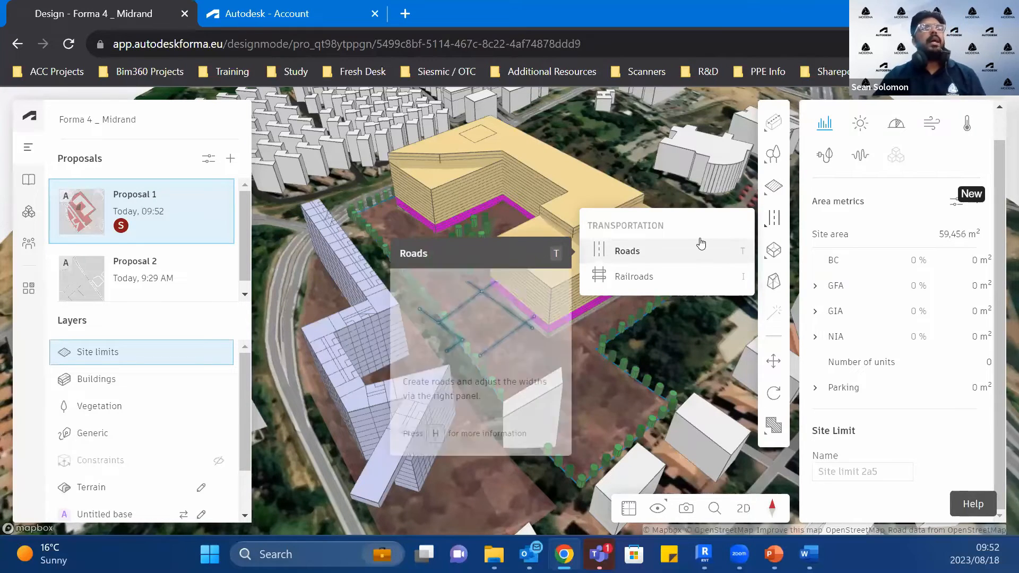
scroll(686, 204, "down", 3)
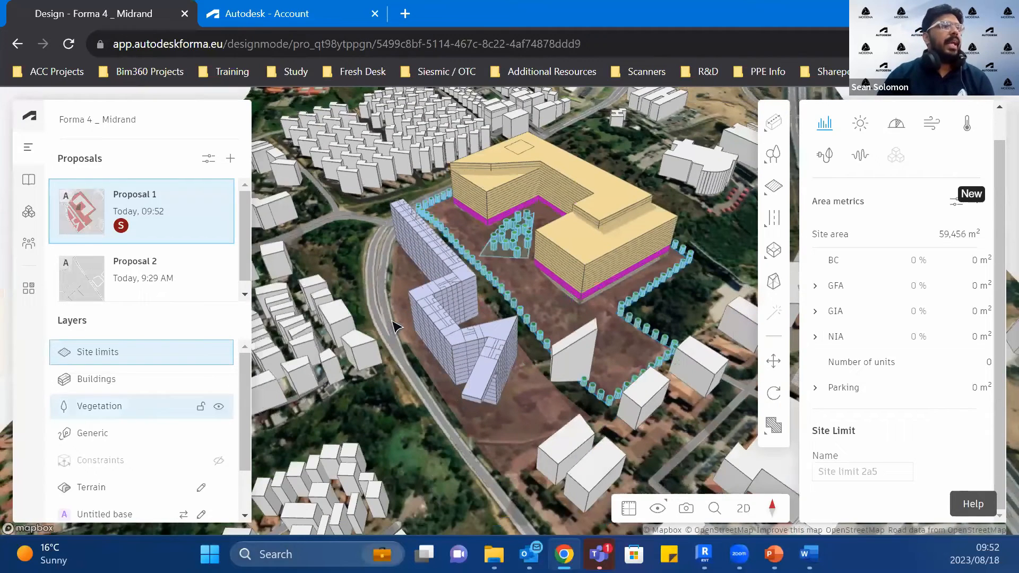
left_click(393, 326)
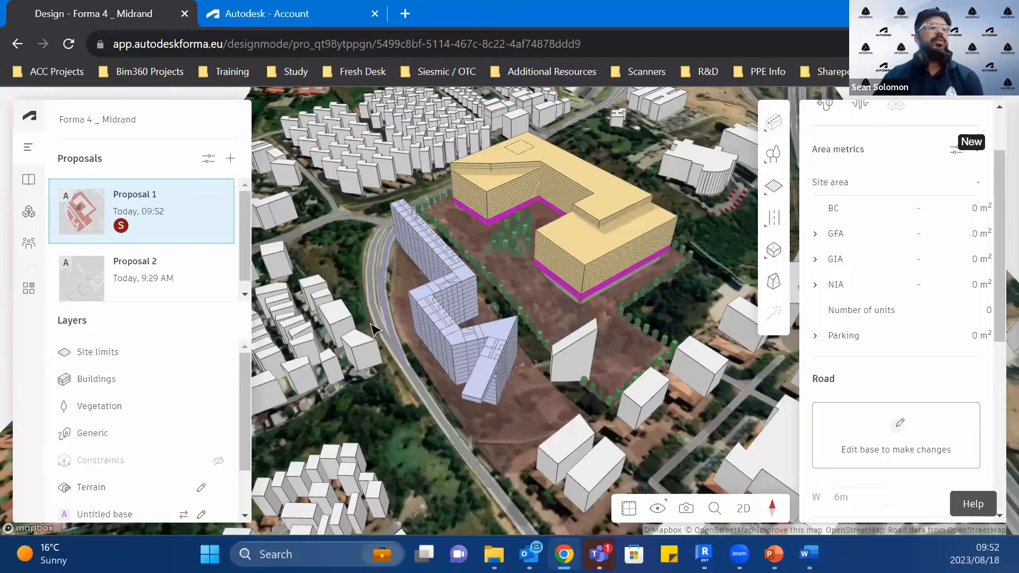
Step: Highlight all roads in the Untitled base and view them with the terrain temporarily hidden
scroll(440, 364, "down", 3)
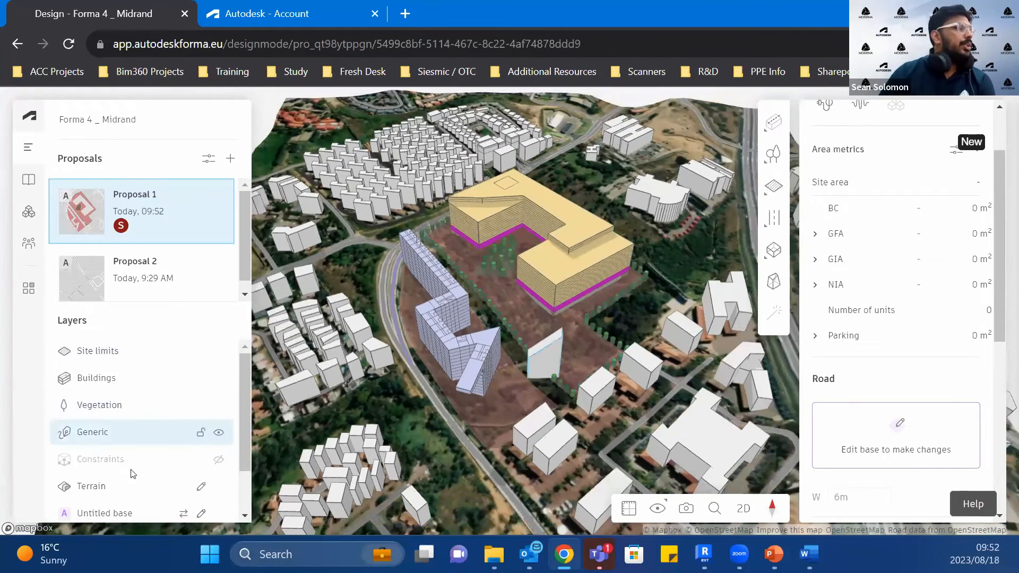
scroll(132, 475, "down", 2)
left_click(122, 508)
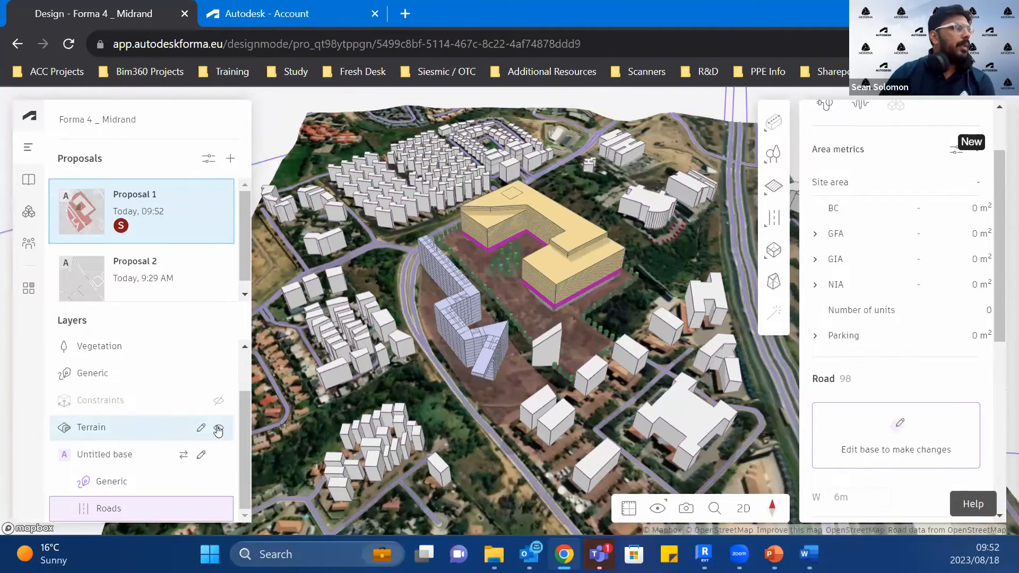
left_click(218, 429)
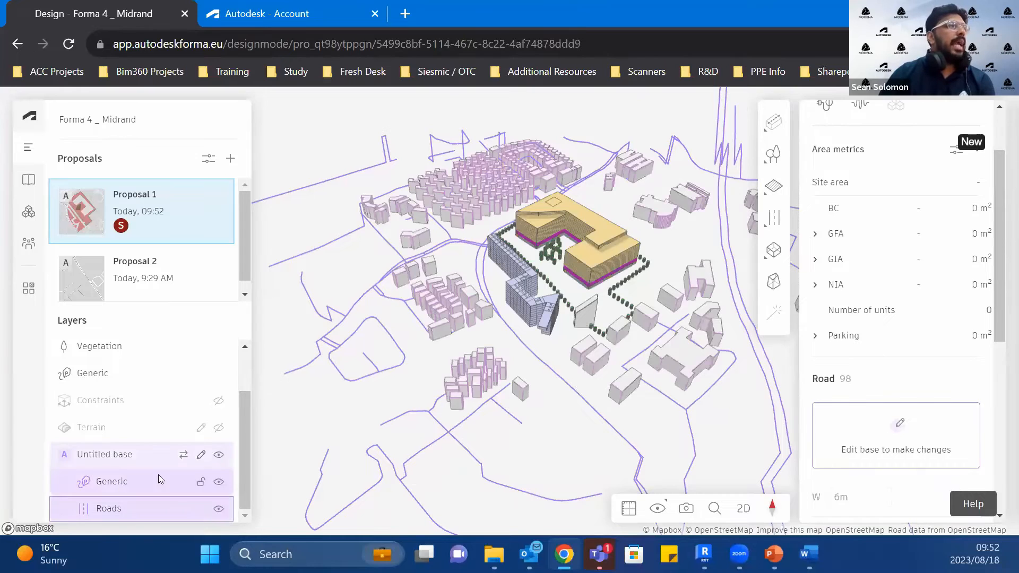
left_click(220, 431)
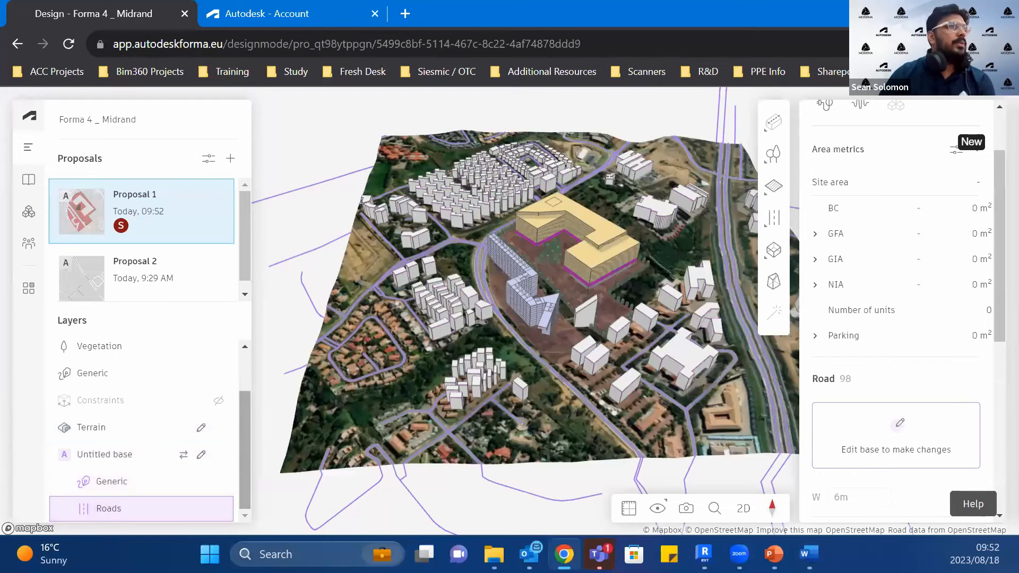
Step: Try to create a road from the existing highway line beyond the site, and delete it again
left_click(784, 225)
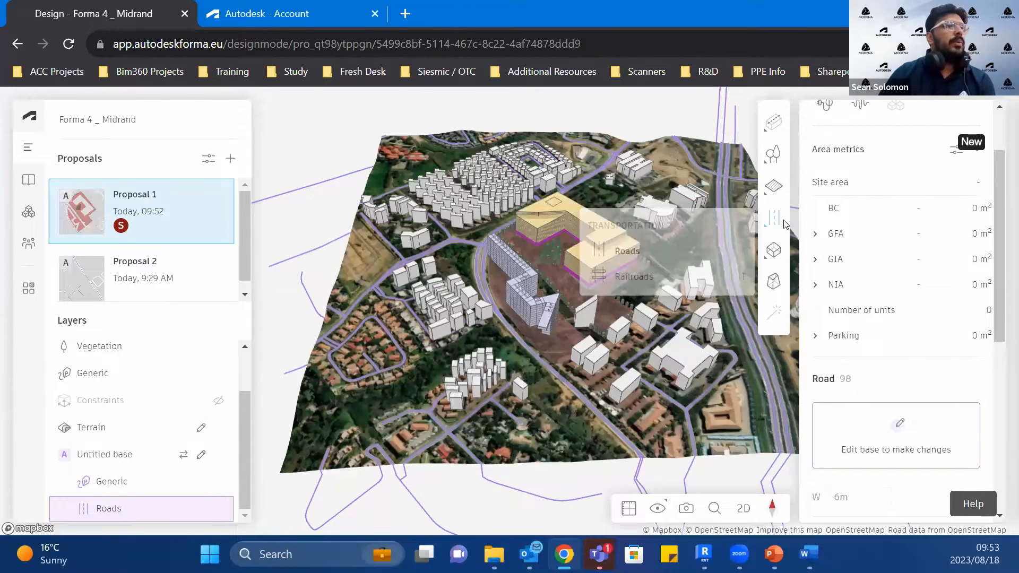
left_click(773, 125)
mouse_move(773, 218)
left_click(719, 243)
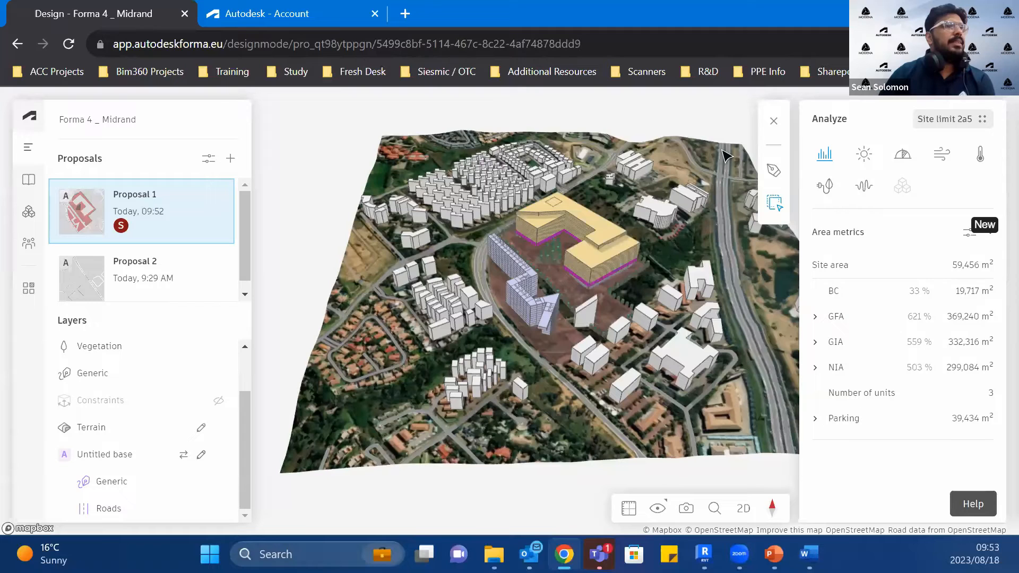
double_click(723, 150)
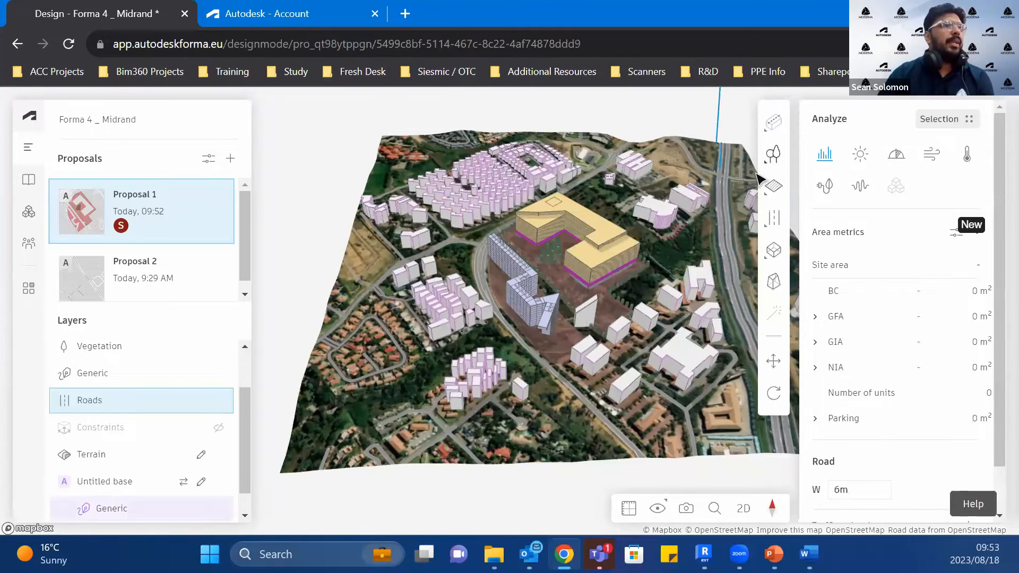
key("Delete")
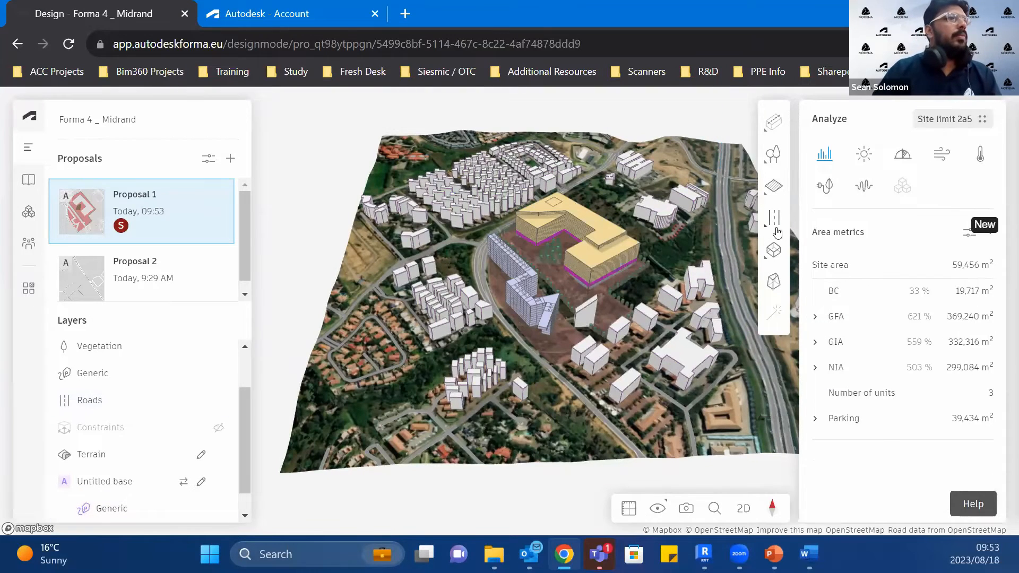
Step: Draw a four-segment road from the existing curved road, between the light-purple building and the sloped block, into the yellow building's courtyard
left_click(773, 218)
left_click(653, 260)
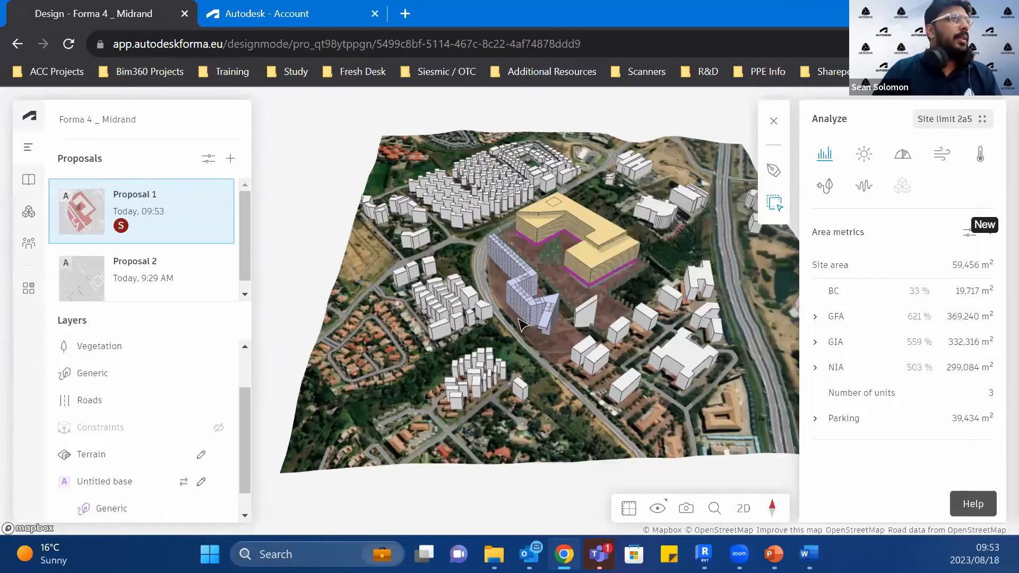
scroll(508, 372, "up", 5)
scroll(506, 364, "up", 5)
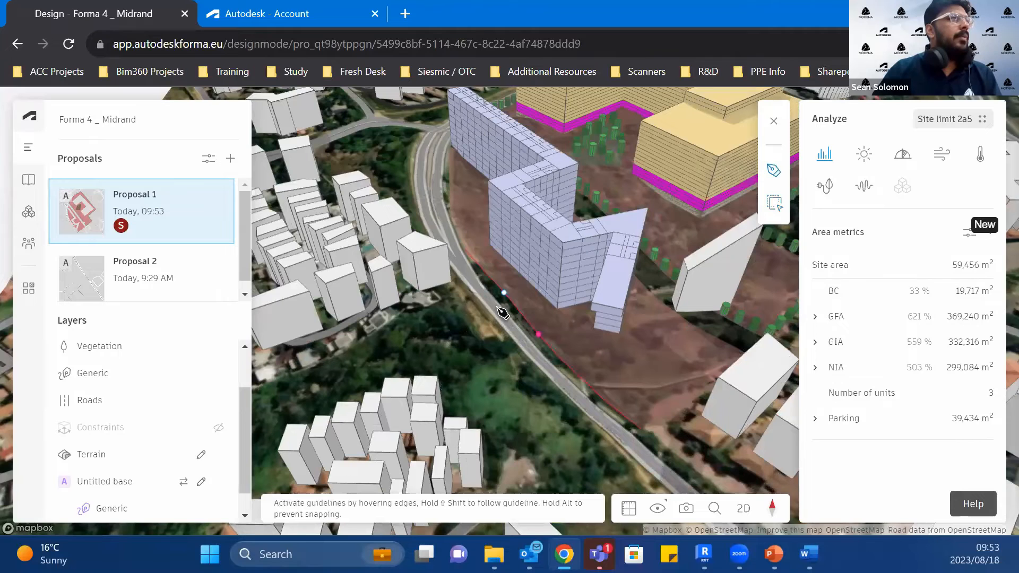
left_click(546, 366)
left_click(565, 385)
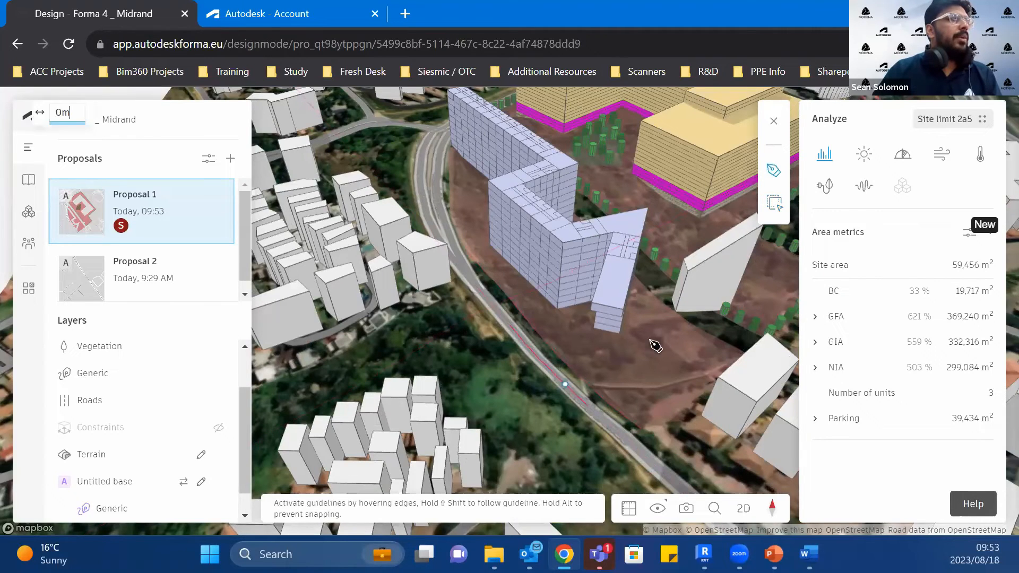
left_click(660, 336)
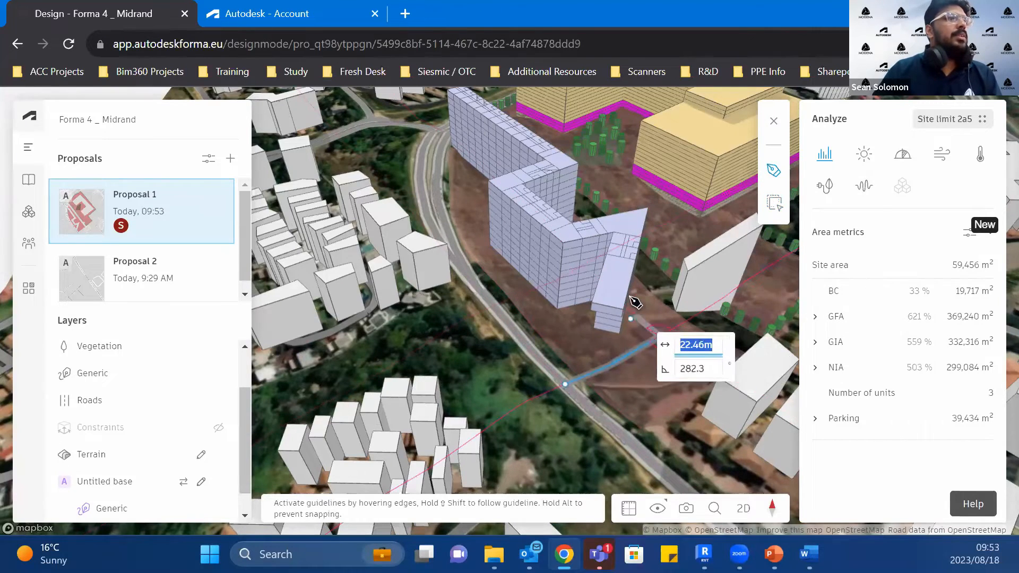
left_click(668, 204)
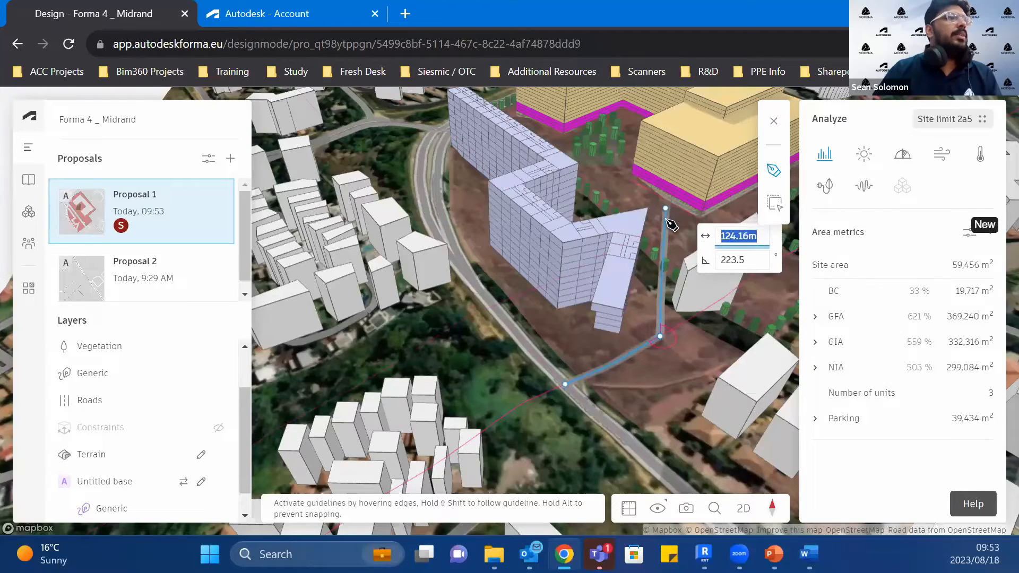
left_click(594, 166)
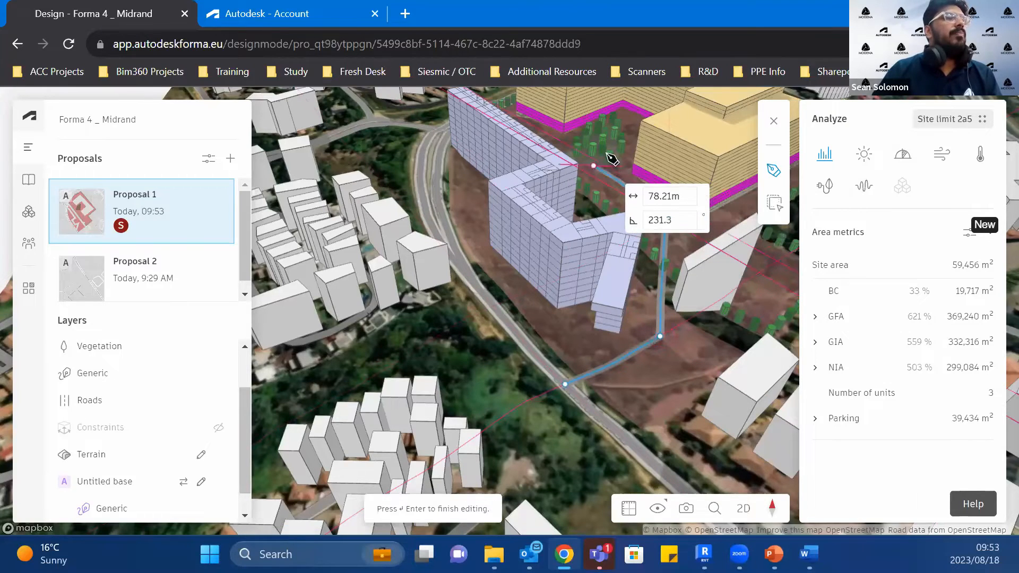
left_click(621, 107)
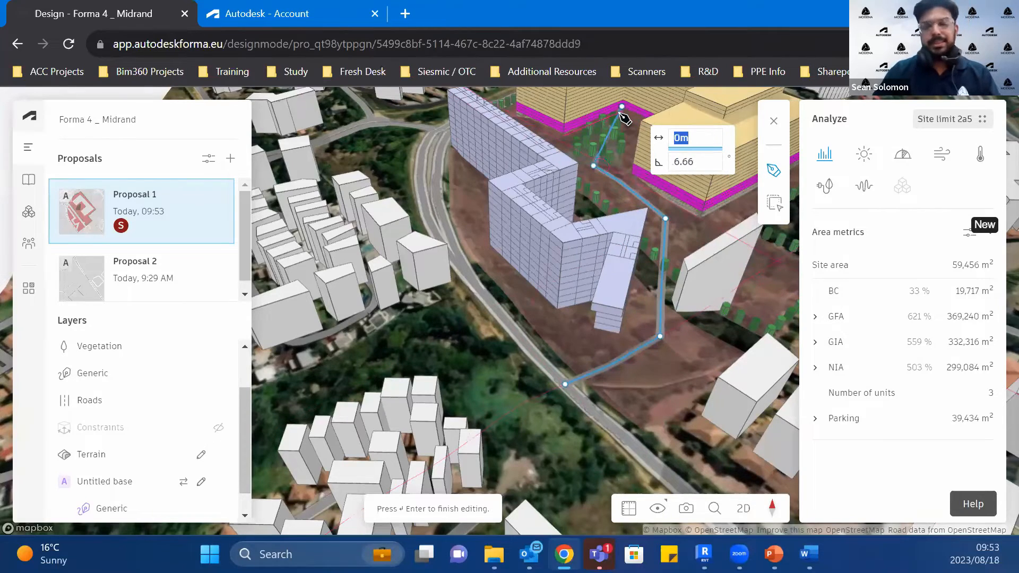
key("Return")
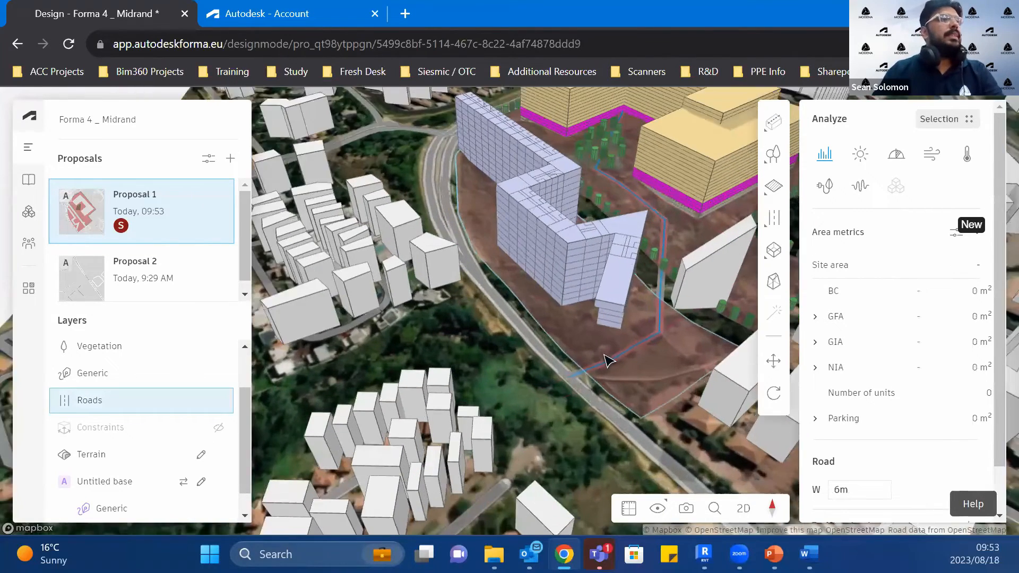
Step: Add traffic noise data to the new road with a speed of 20 km/h and an ADT of 10
scroll(854, 476, "down", 1)
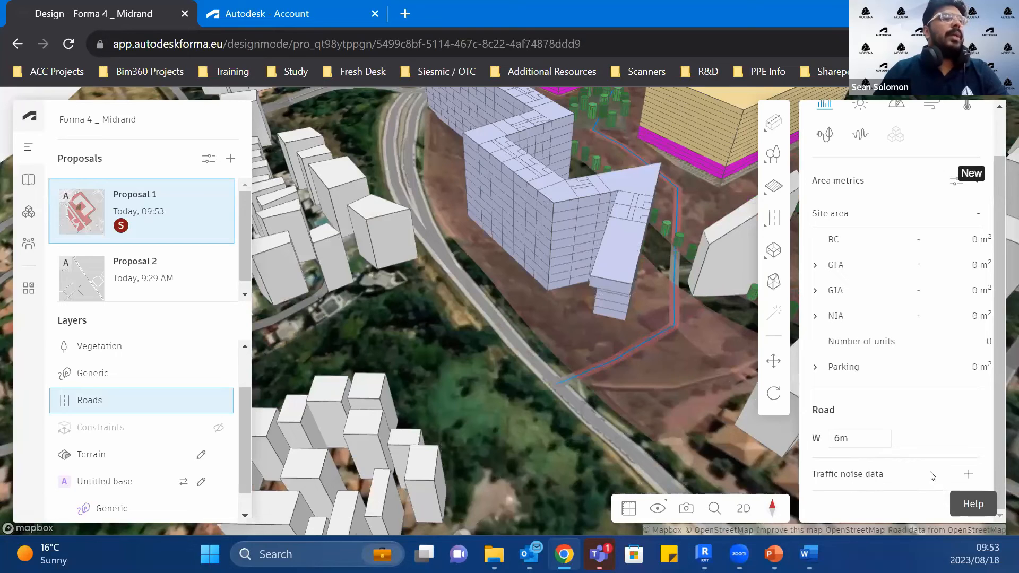
left_click(980, 475)
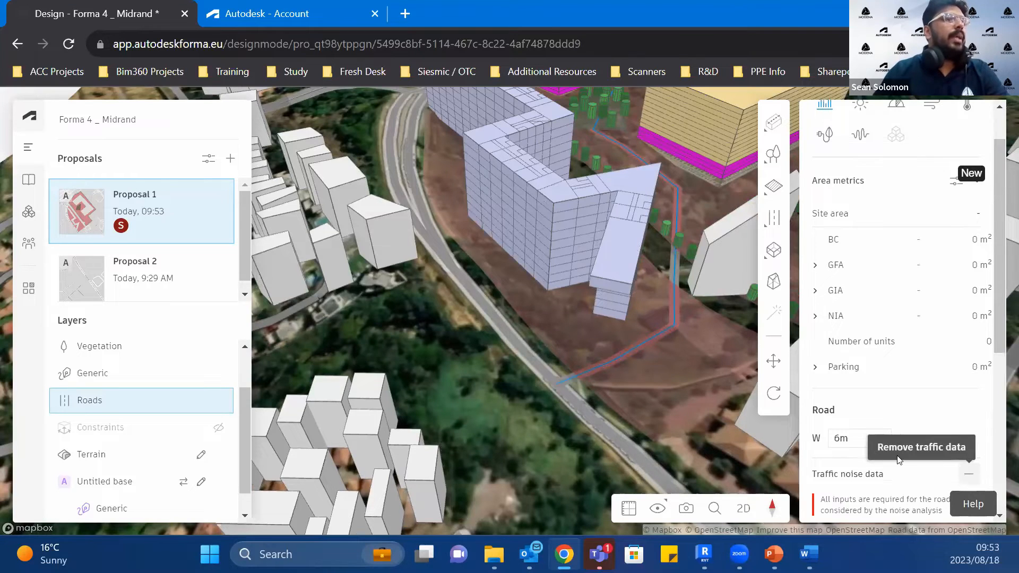
scroll(902, 456, "down", 6)
left_click(845, 225)
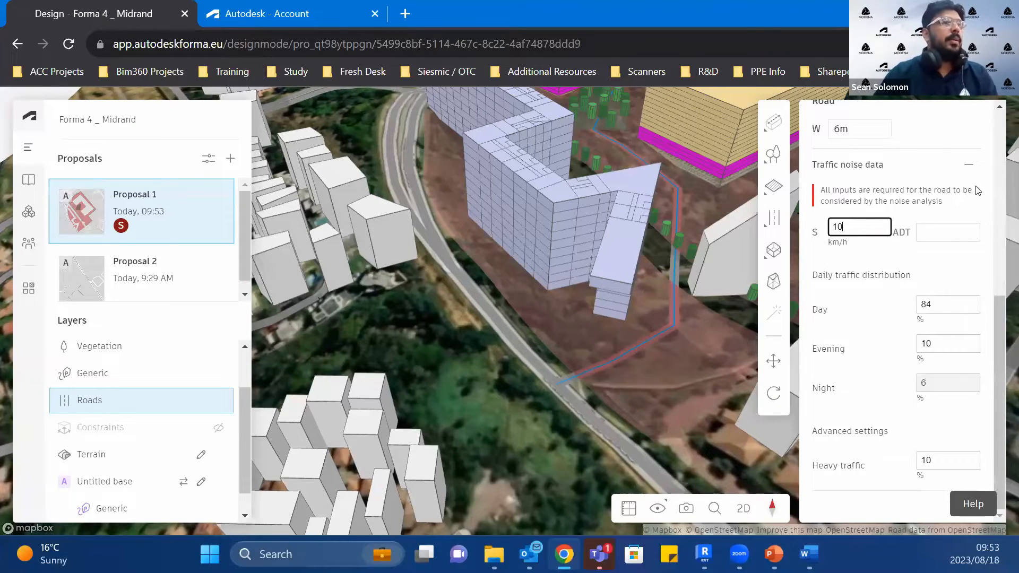
left_click(937, 233)
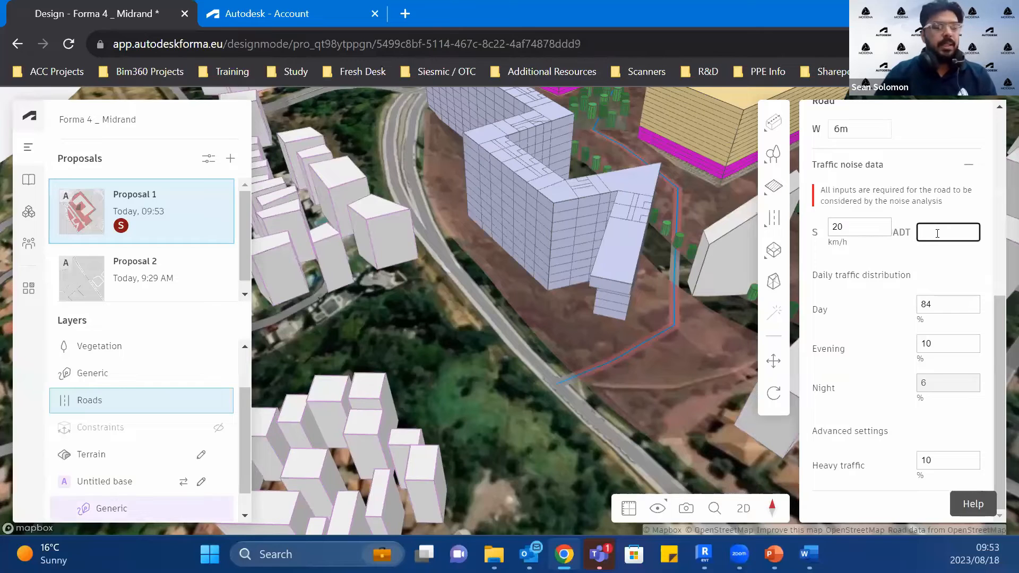
double_click(935, 306)
double_click(949, 343)
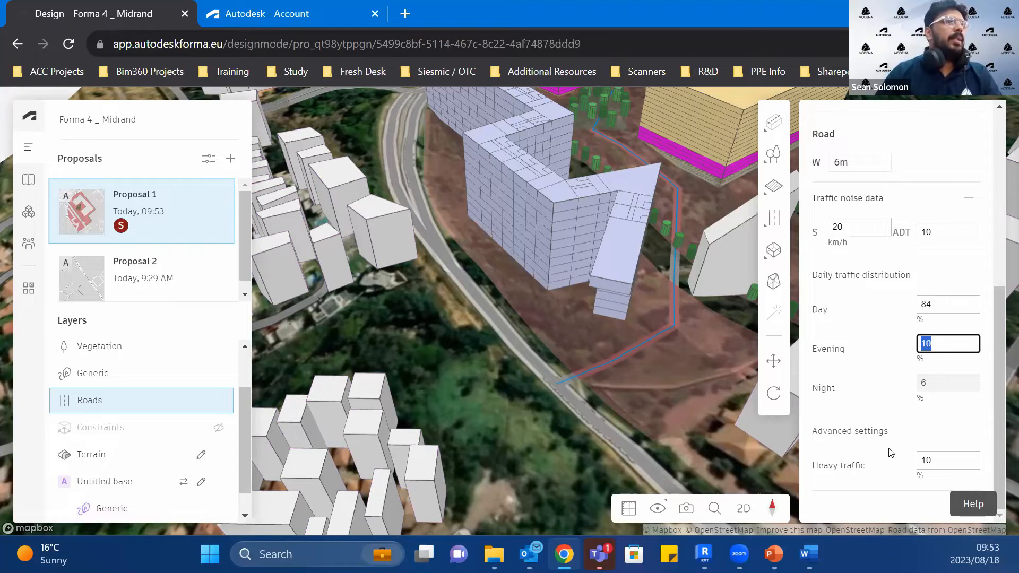
Step: Examine the traffic noise data of the existing curved road and the highway, and clear the selection
scroll(614, 430, "down", 1)
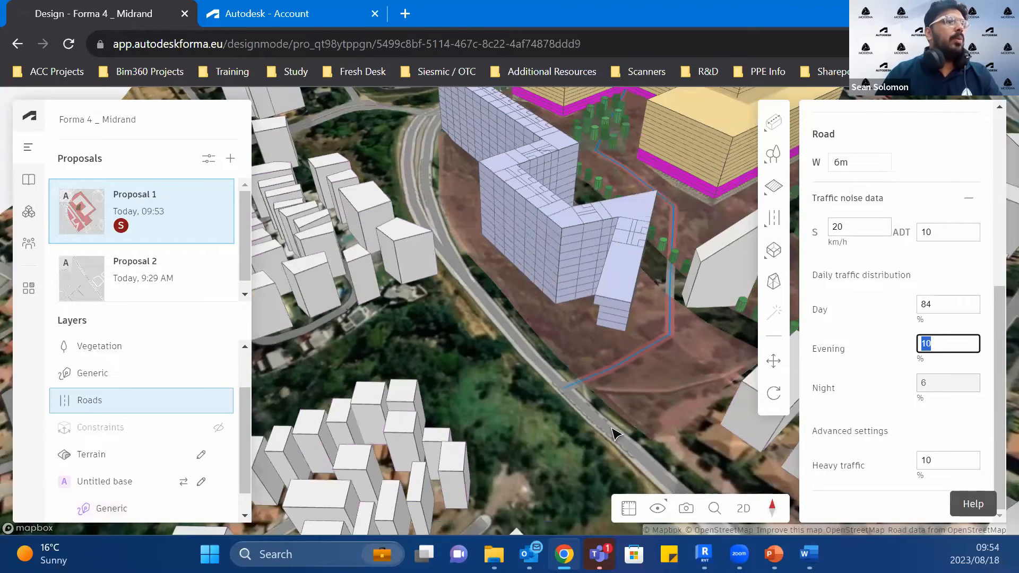
left_click(613, 435)
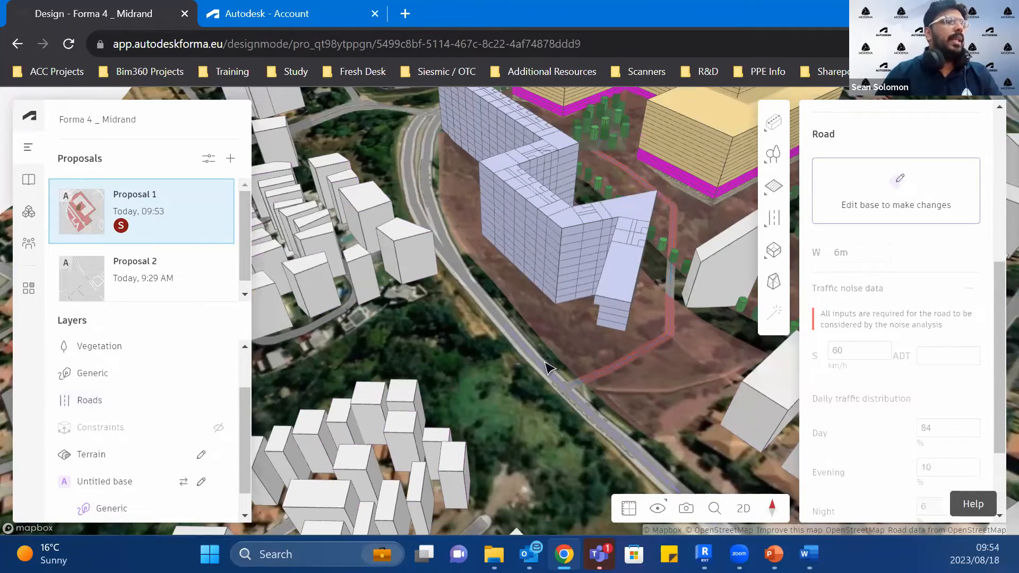
scroll(458, 246, "down", 5)
scroll(710, 337, "down", 2)
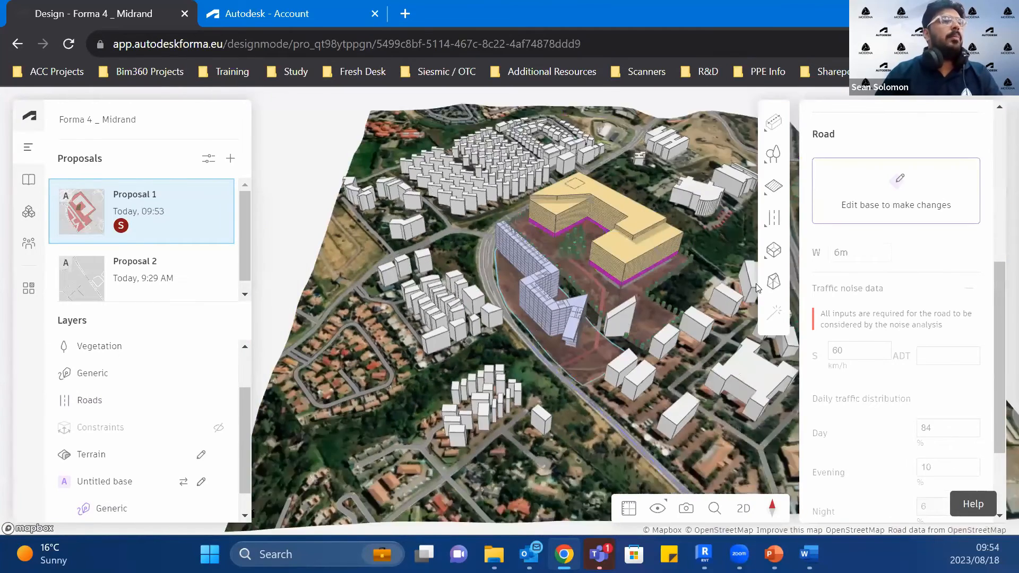
middle_click_drag(755, 285, 676, 184)
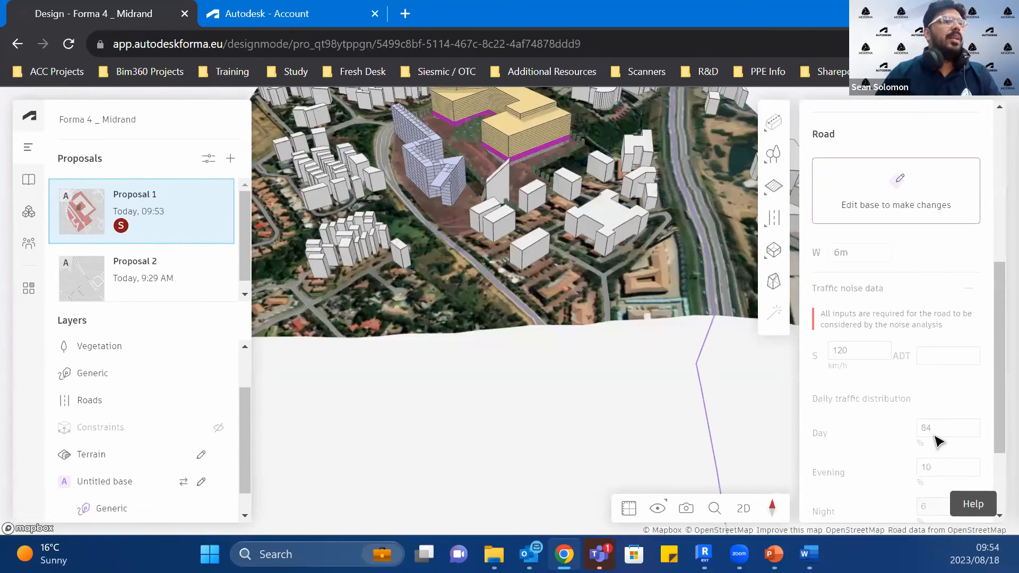
scroll(911, 416, "down", 2)
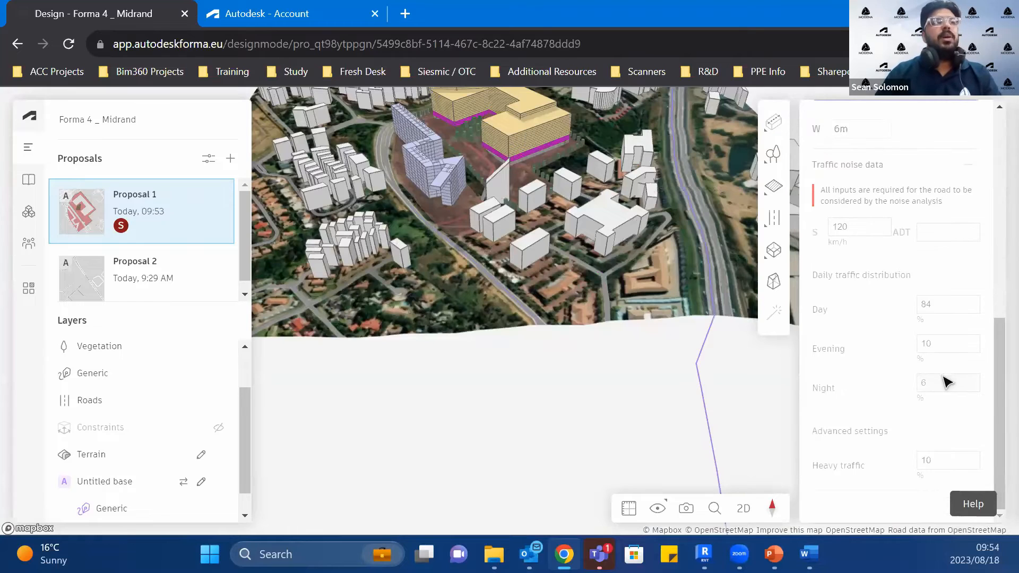
scroll(373, 276, "up", 2)
middle_click_drag(409, 444, 411, 506)
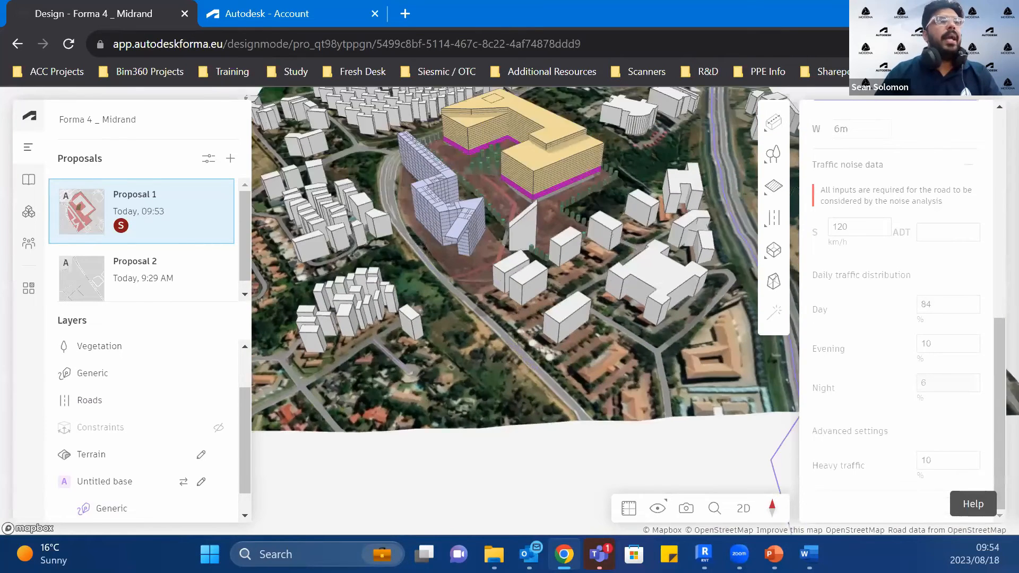
middle_click_drag(506, 451, 498, 538)
left_click(533, 464)
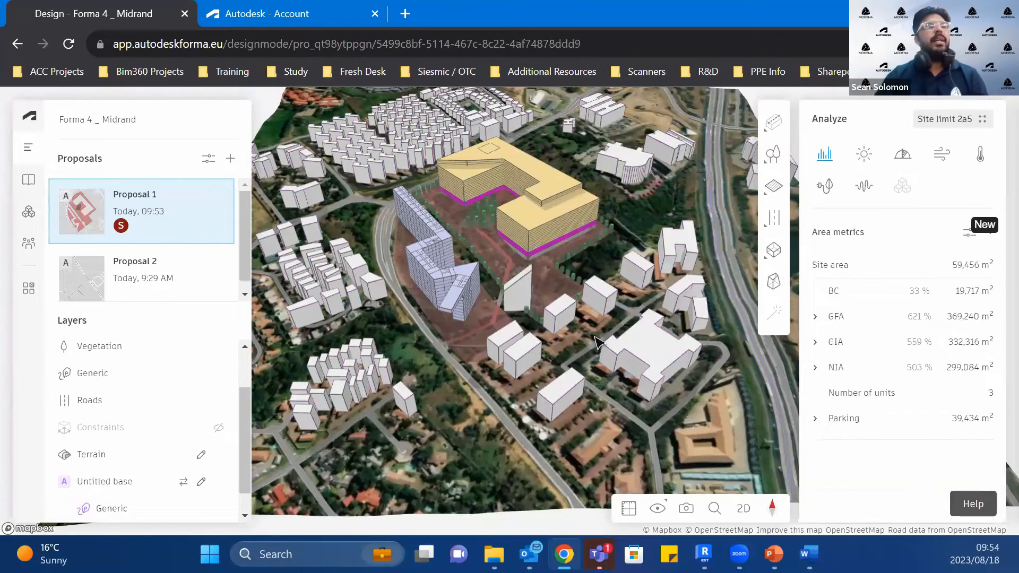
Step: Examine the area metrics of the site, including the GFA and GIA breakdowns by function and the parking entry
scroll(574, 249, "up", 3)
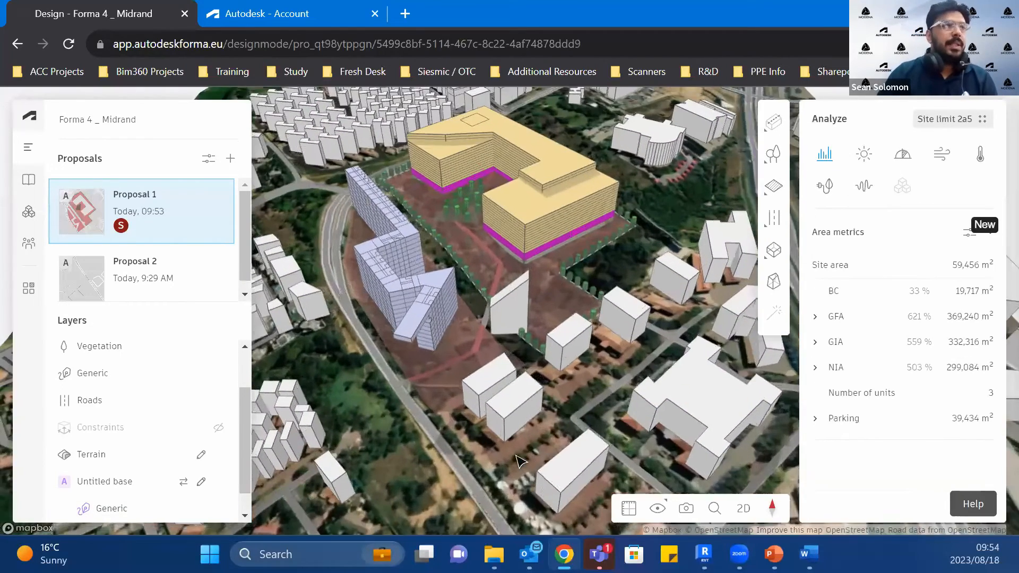
middle_click_drag(517, 456, 536, 455)
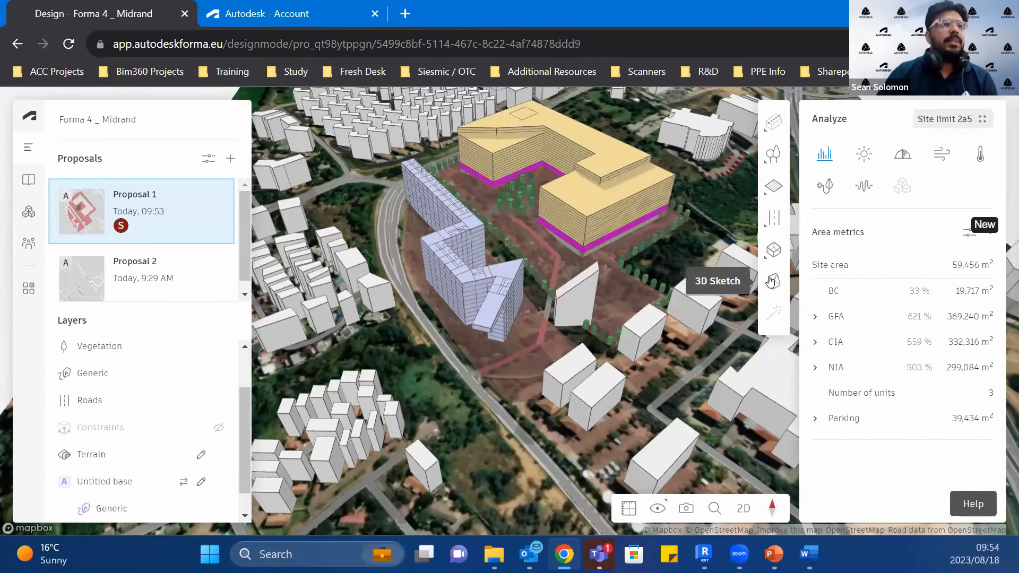
mouse_move(767, 260)
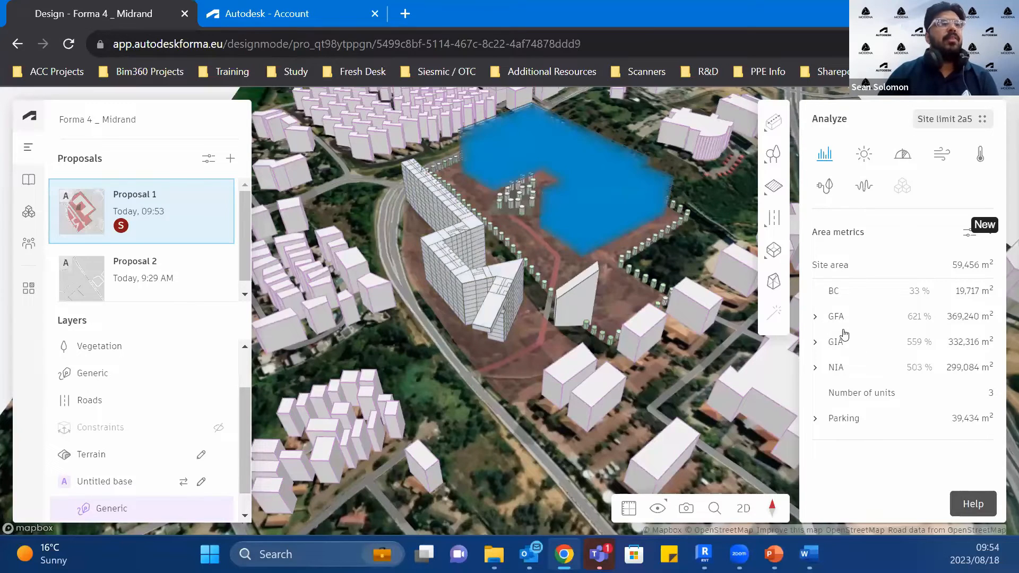
left_click(813, 318)
scroll(811, 372, "down", 1)
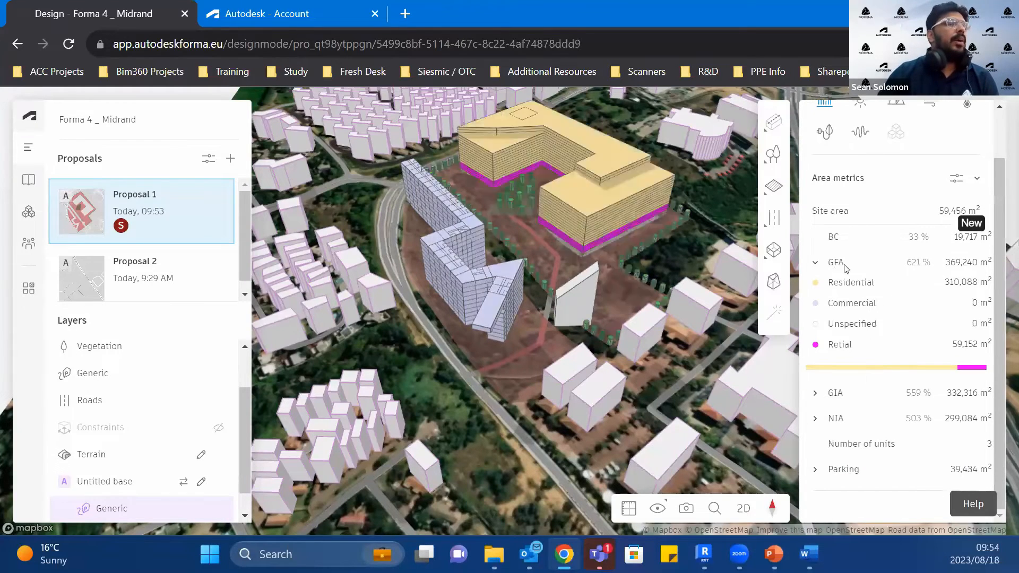
left_click(815, 395)
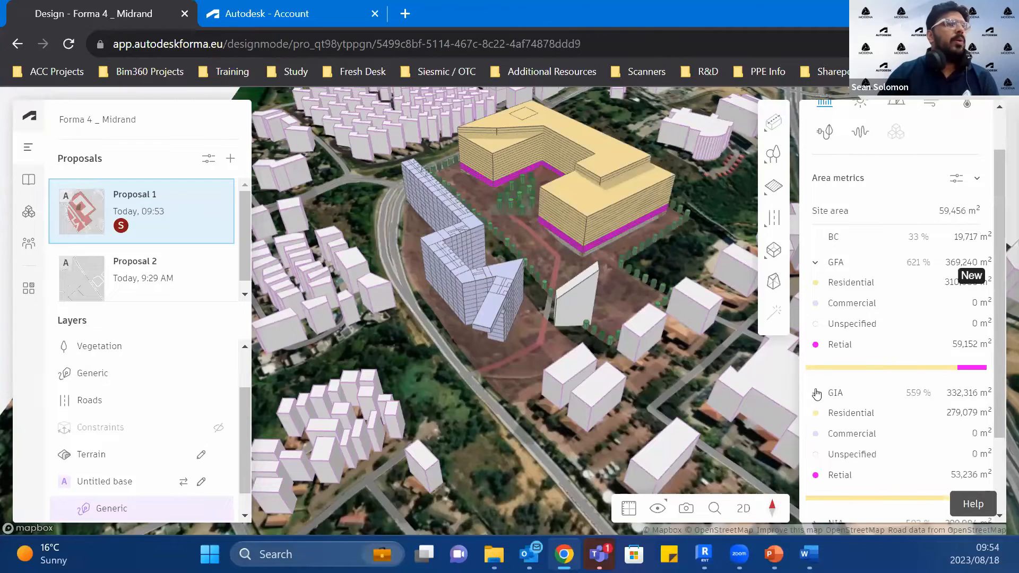
scroll(827, 467, "down", 2)
left_click(815, 469)
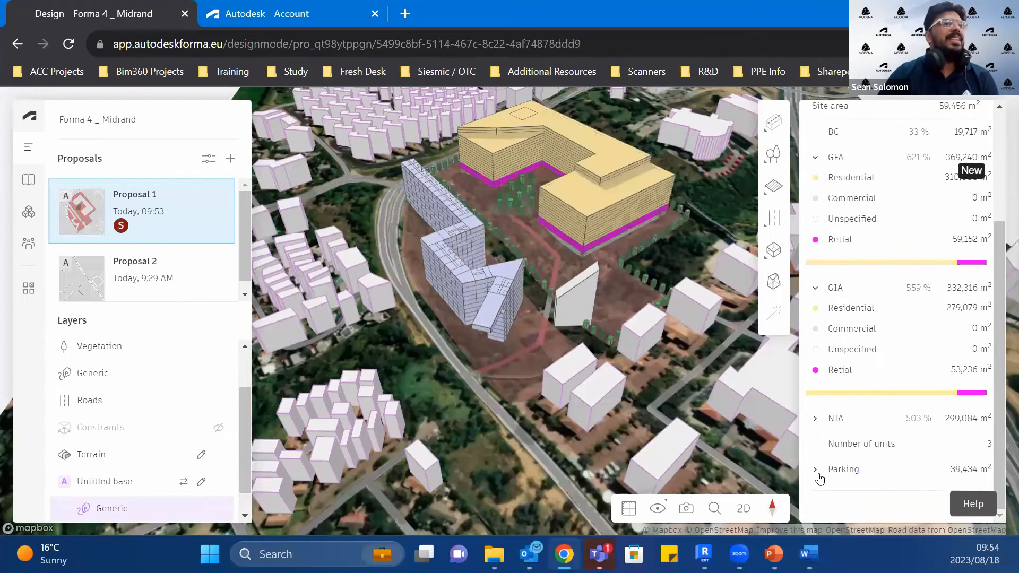
scroll(833, 464, "down", 1)
scroll(856, 459, "up", 3)
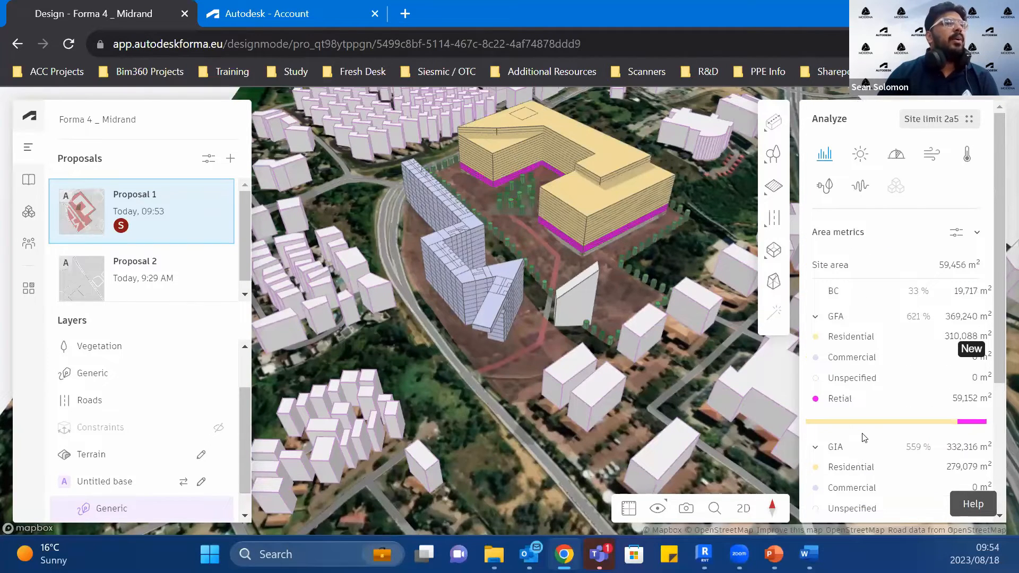
Step: Review the area metrics settings and the options for a new metric, and close them without creating one
left_click(955, 234)
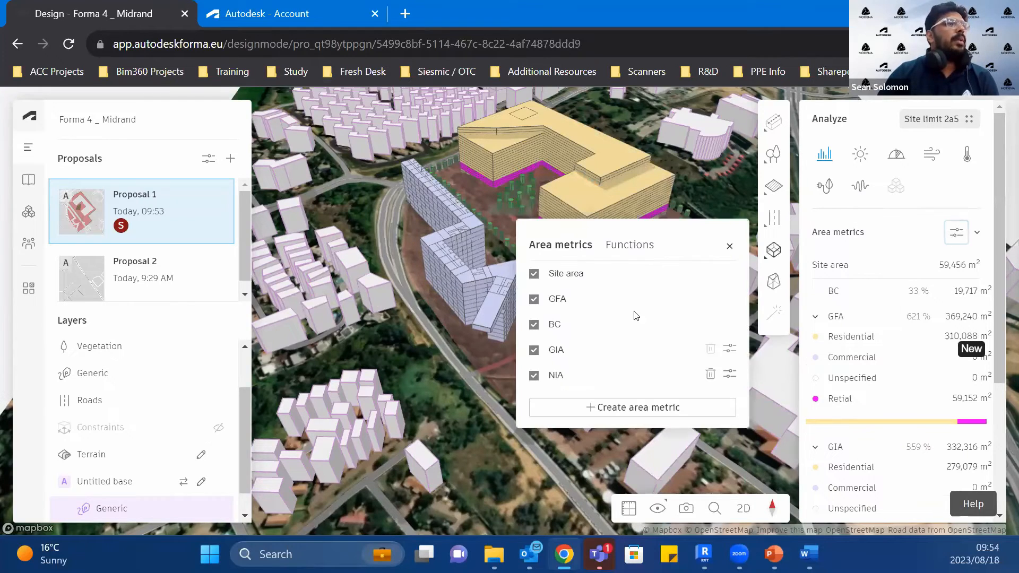
left_click(671, 411)
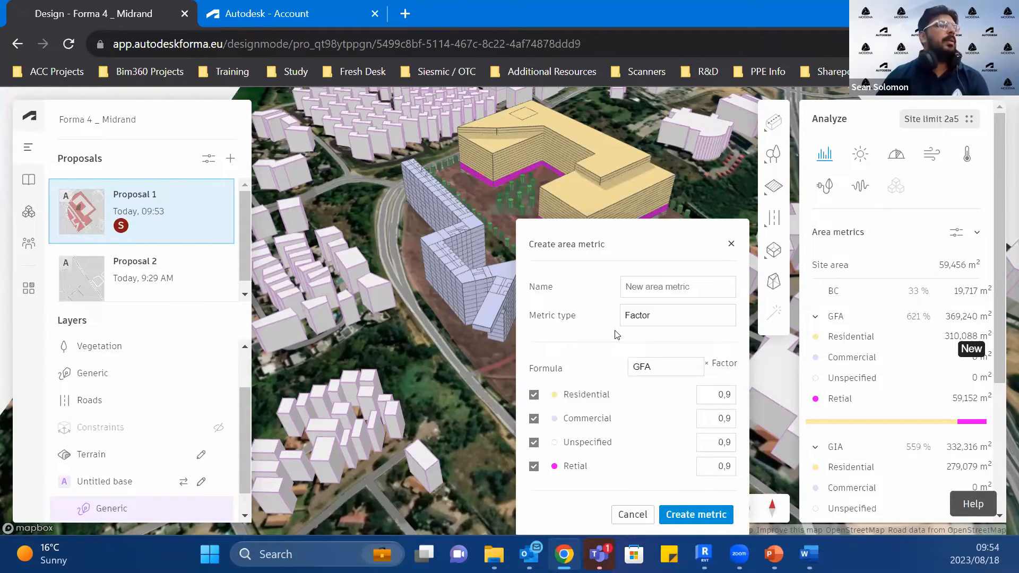
left_click(633, 515)
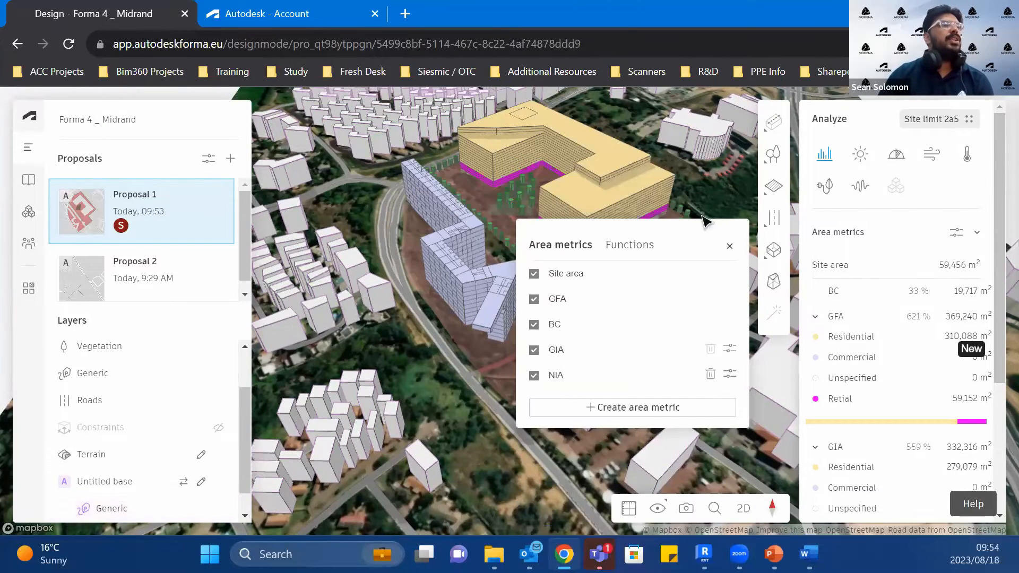
left_click(730, 247)
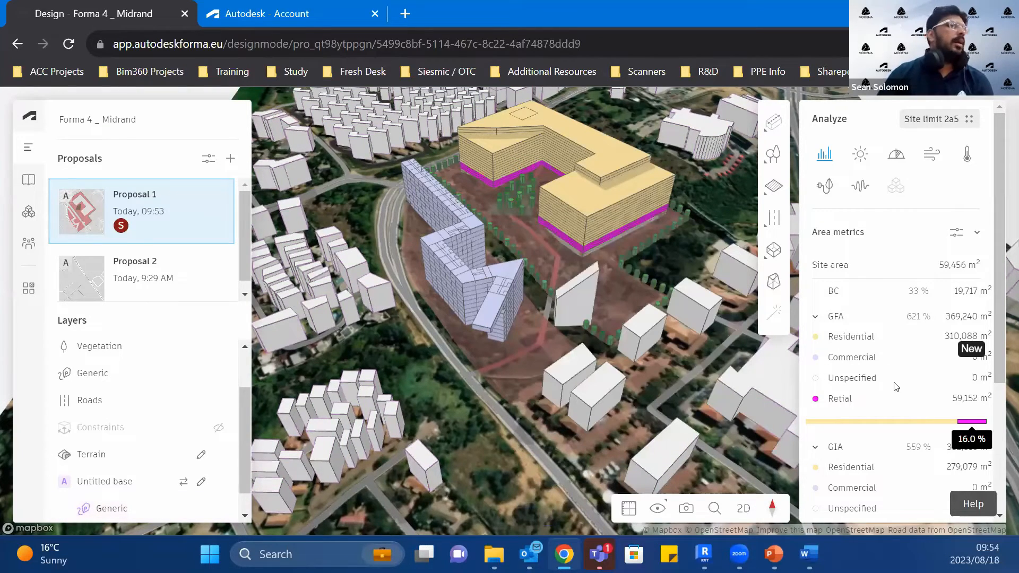
Step: Run a sun hours analysis for January 1 and June 21 covering both Site limit 75b and Site limit 2a5
left_click(860, 156)
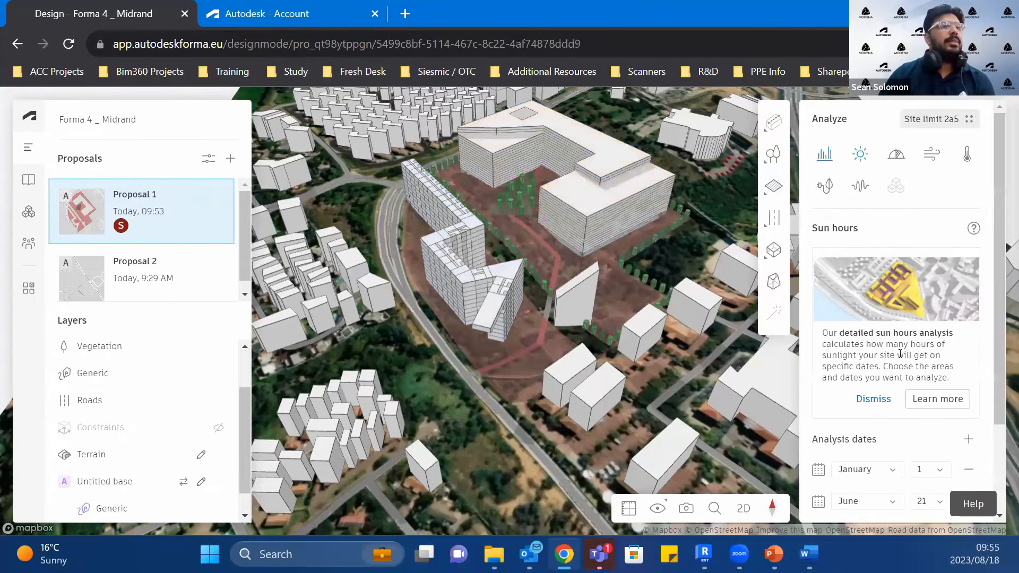
scroll(876, 470, "down", 2)
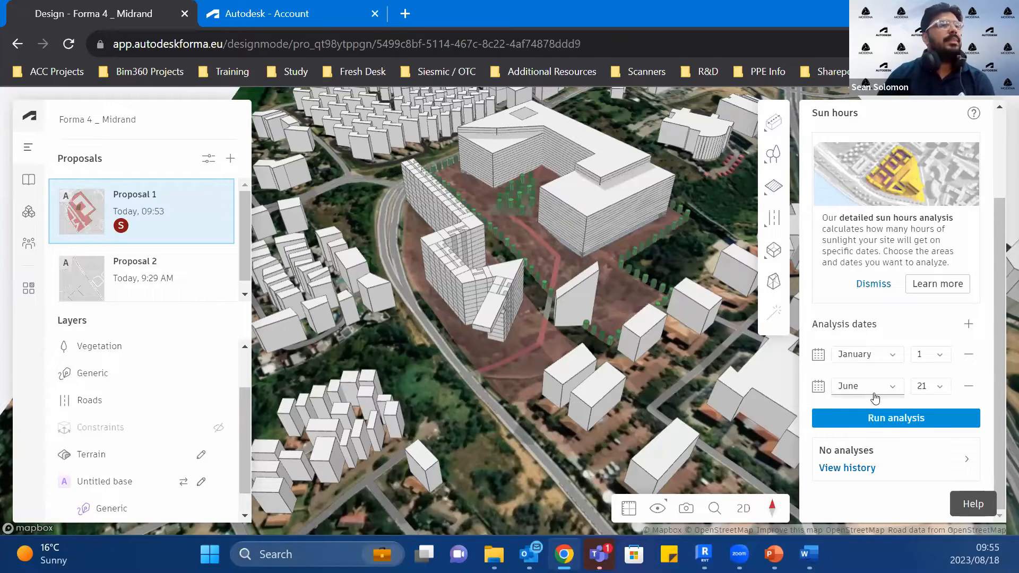
left_click(874, 419)
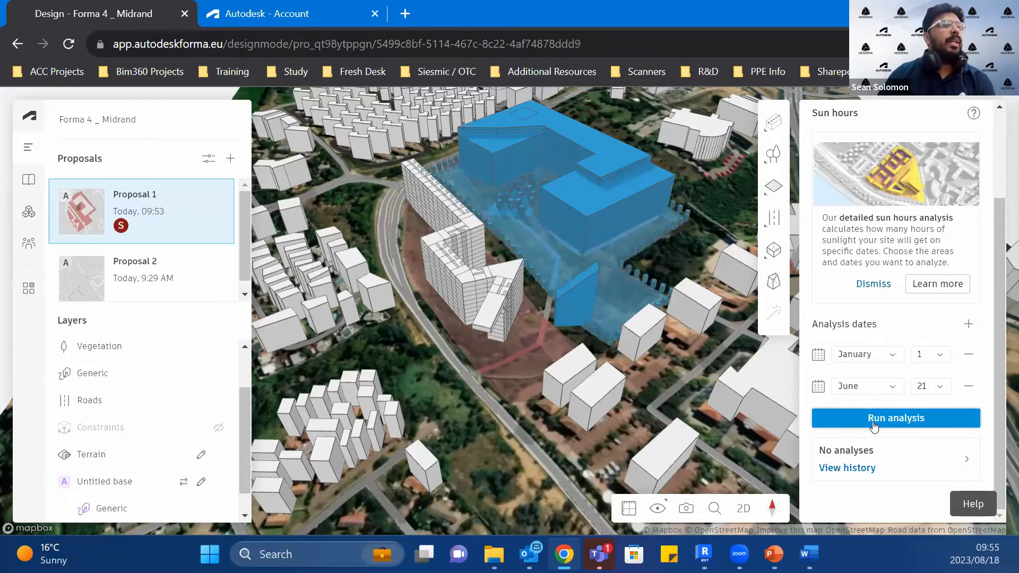
scroll(924, 232, "up", 2)
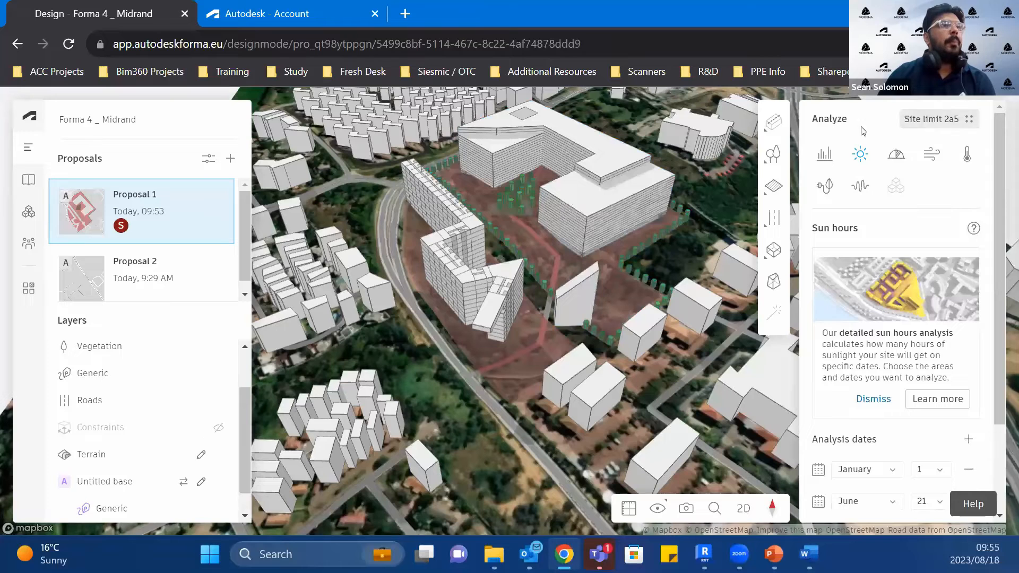
left_click(946, 121)
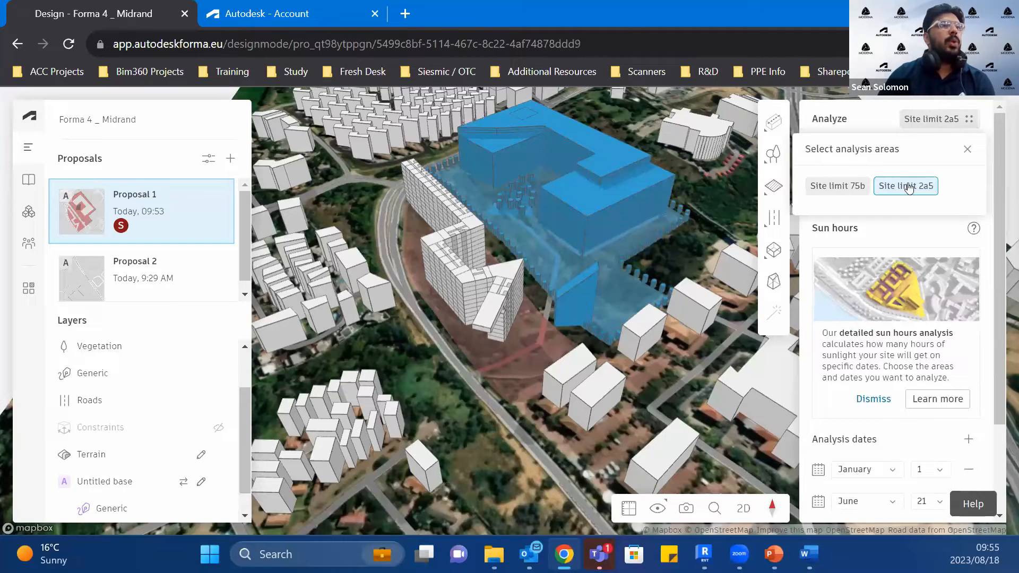
left_click(843, 189)
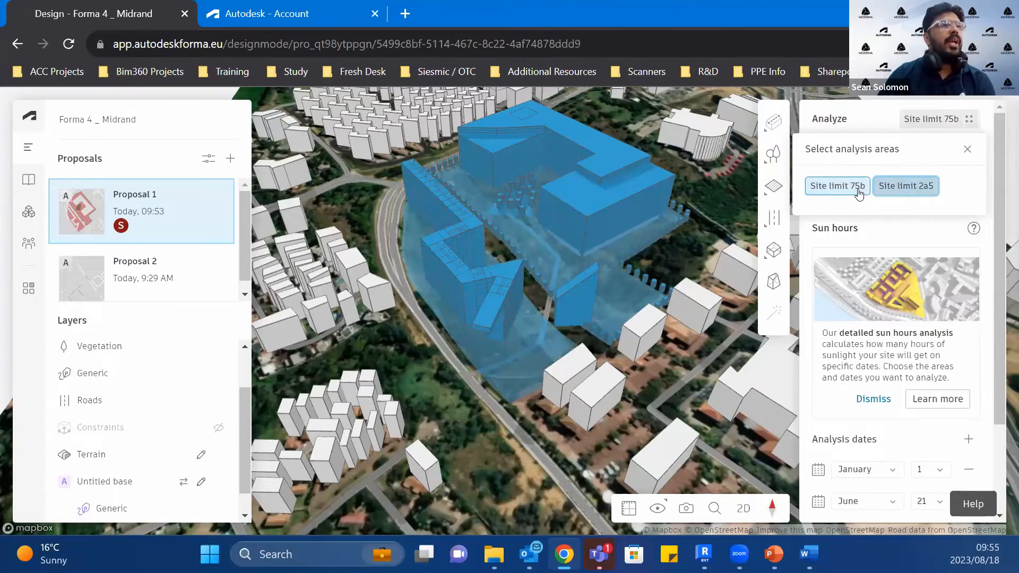
left_click(905, 186)
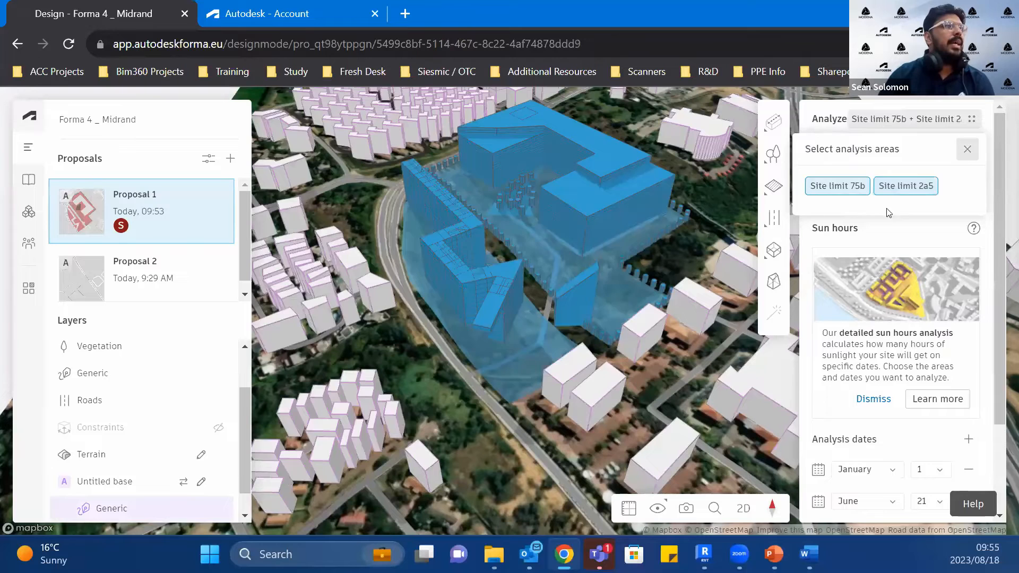
left_click(966, 149)
scroll(885, 402, "down", 2)
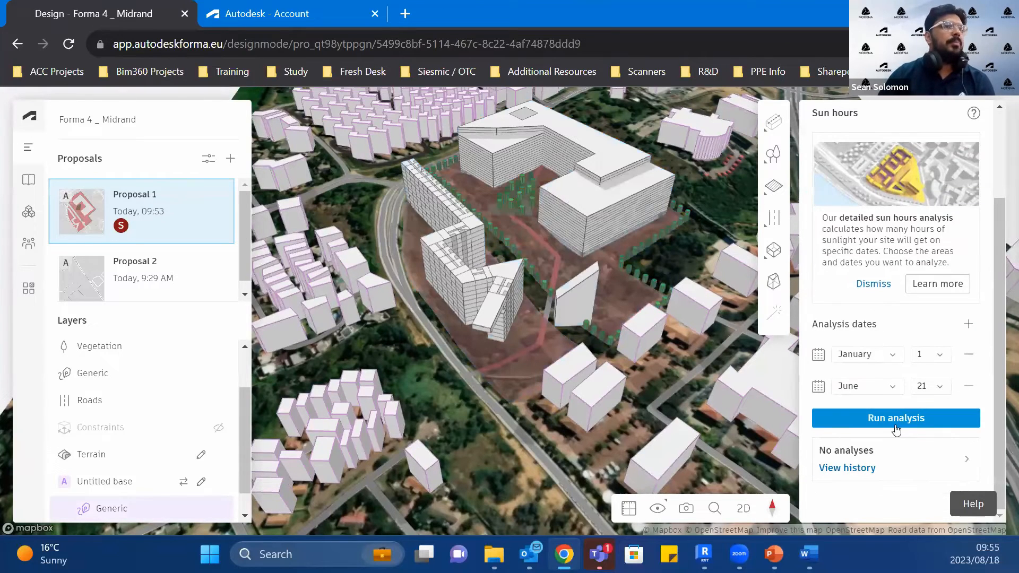
left_click(895, 419)
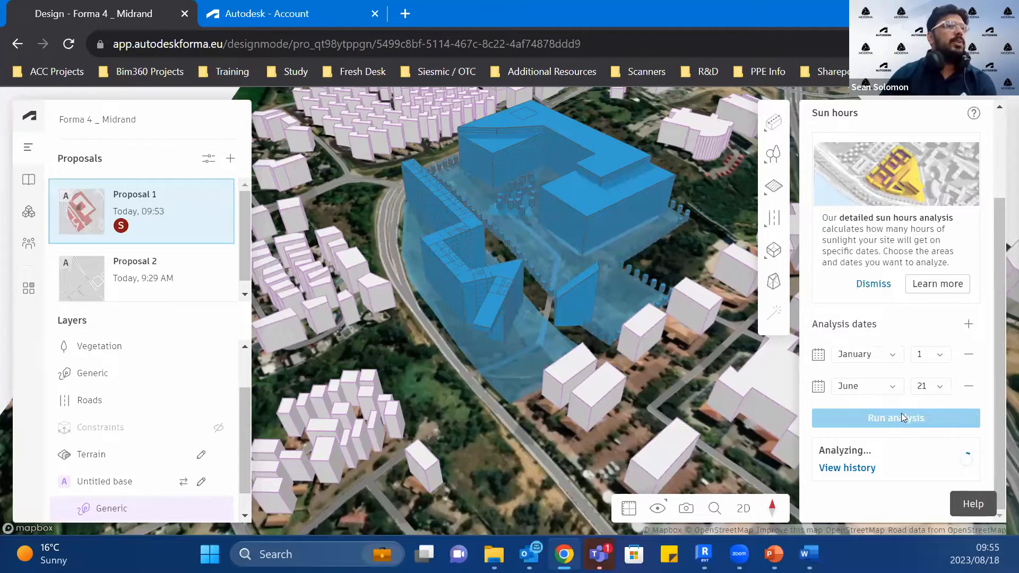
Step: Run a daylight potential analysis on the two selected site limits
scroll(914, 342, "up", 3)
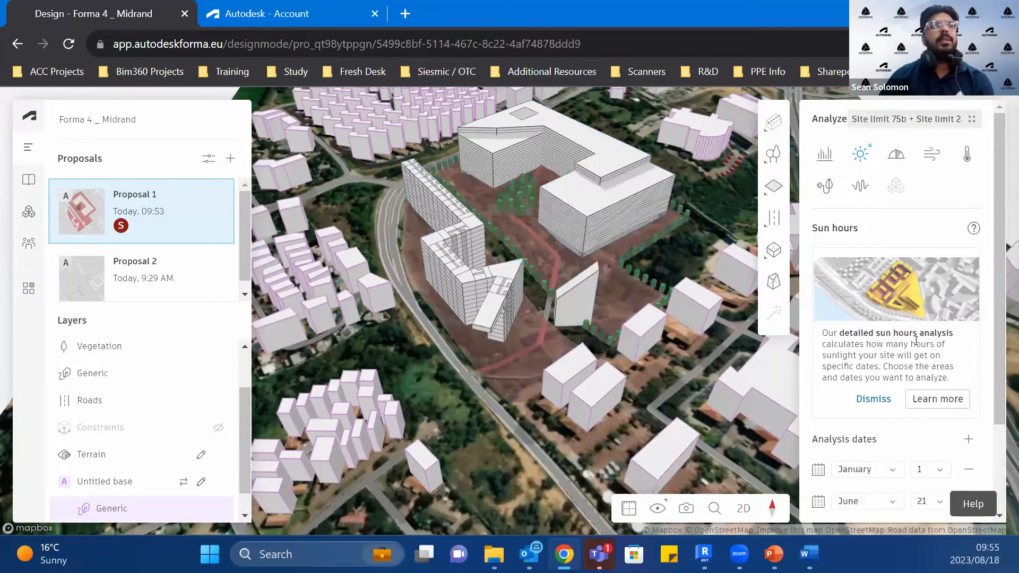
left_click(897, 156)
scroll(869, 445, "down", 1)
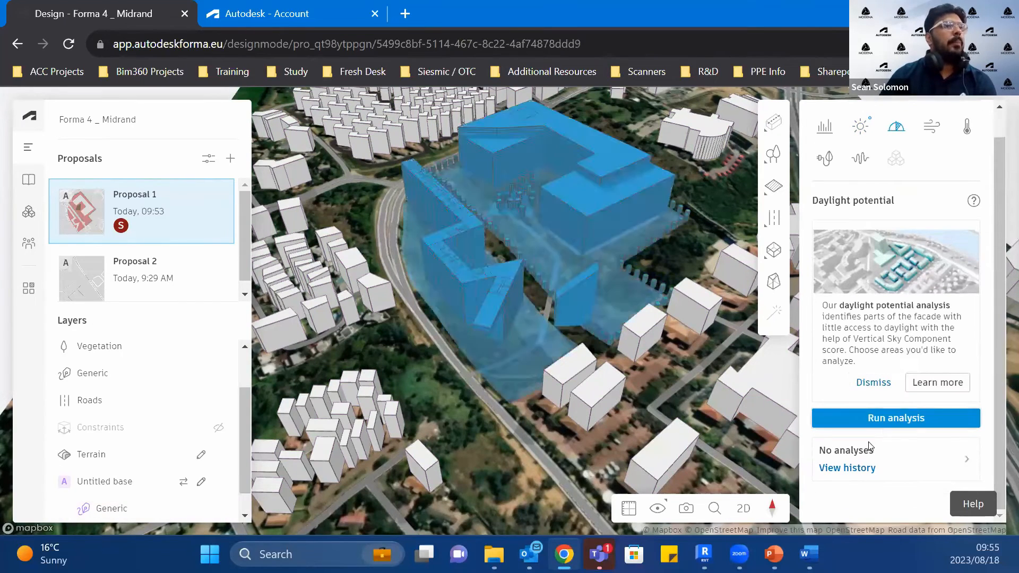
left_click(876, 423)
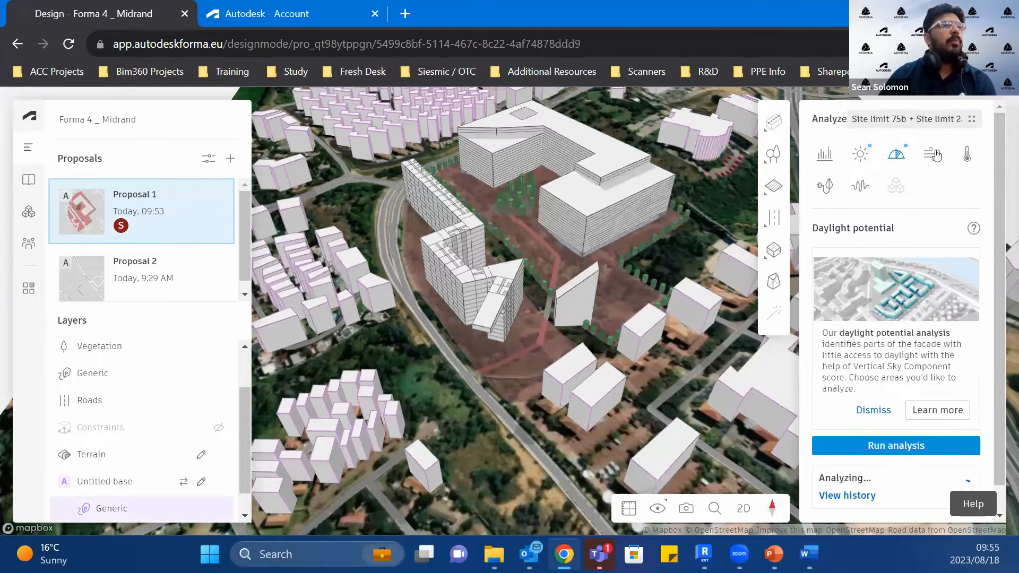
Step: Display the rapid wind analysis and examine the comfort zones between the buildings, the sloped block and the tree lines
left_click(939, 155)
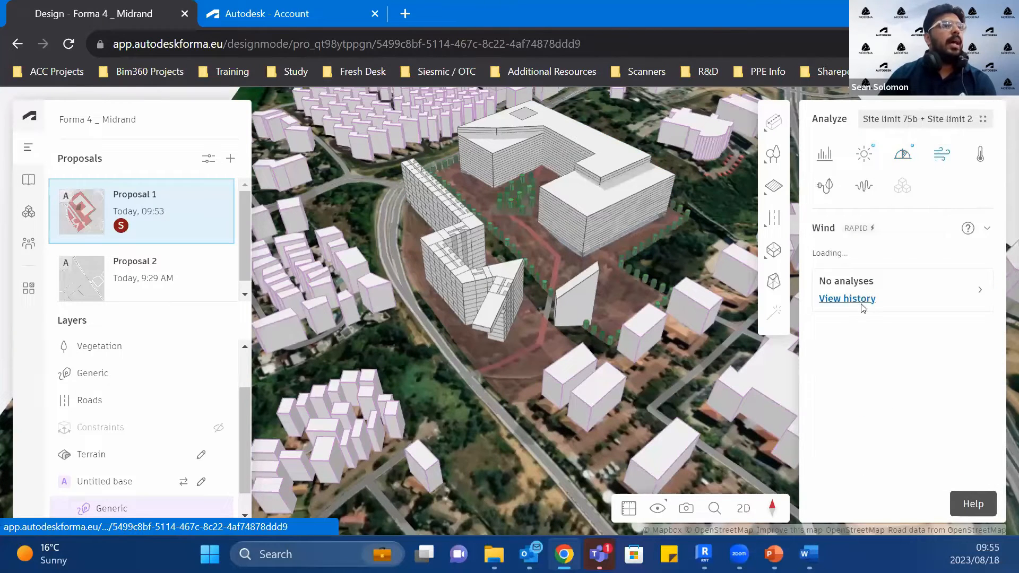
scroll(883, 389, "down", 3)
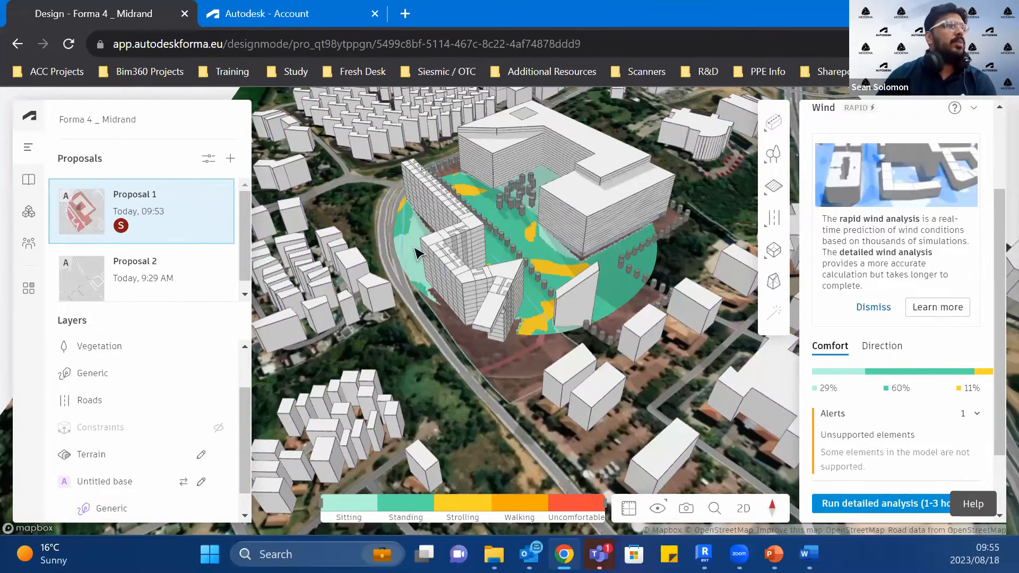
left_click_drag(494, 374, 540, 429)
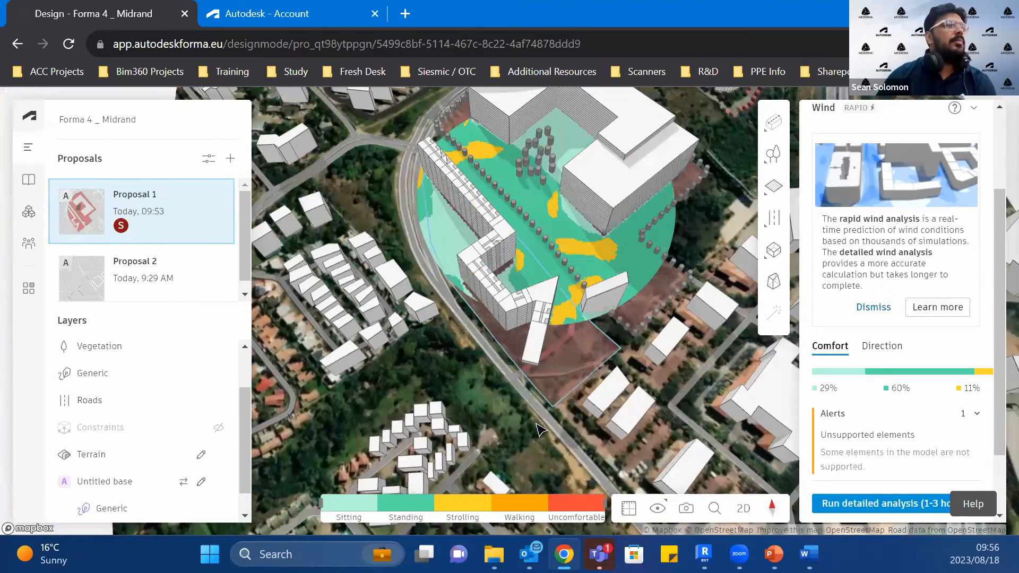
left_click_drag(563, 390, 570, 391)
left_click_drag(580, 334, 604, 260)
scroll(600, 265, "up", 4)
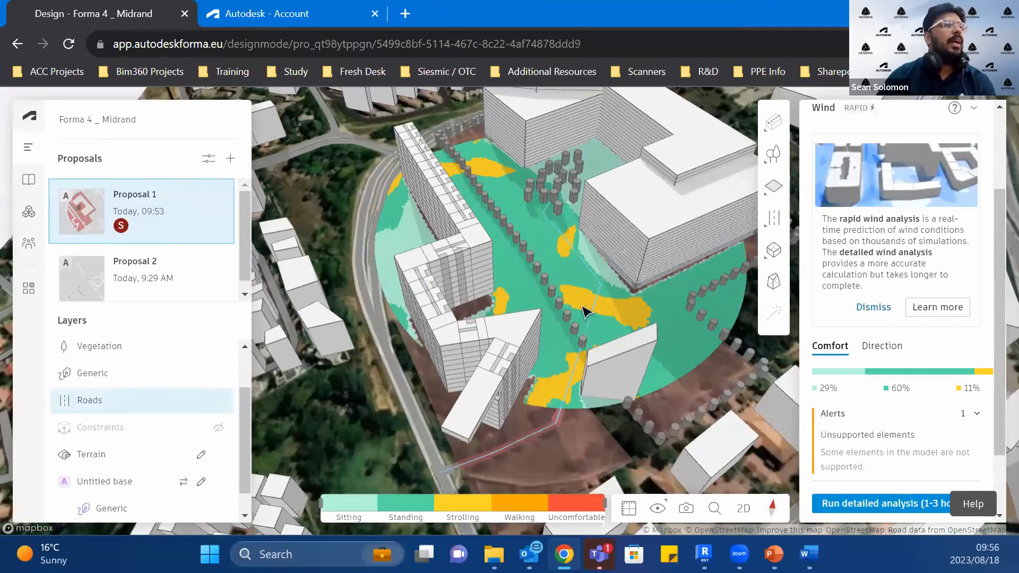
scroll(605, 308, "up", 2)
scroll(596, 372, "down", 5)
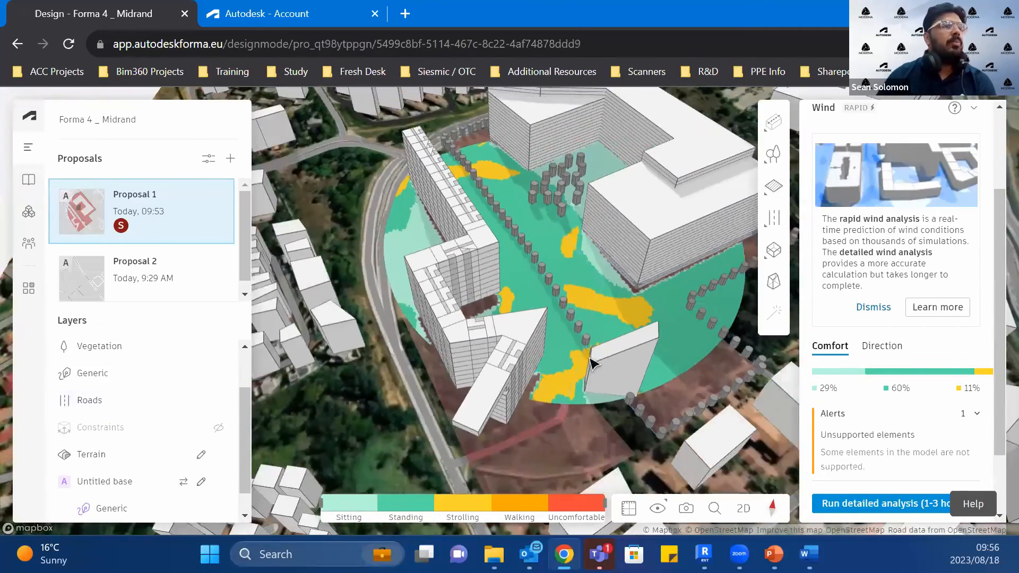
Step: Review the rapid wind comfort result and the detailed wind analysis option, and look at the microclimate and operational energy analyses
scroll(613, 317, "down", 3)
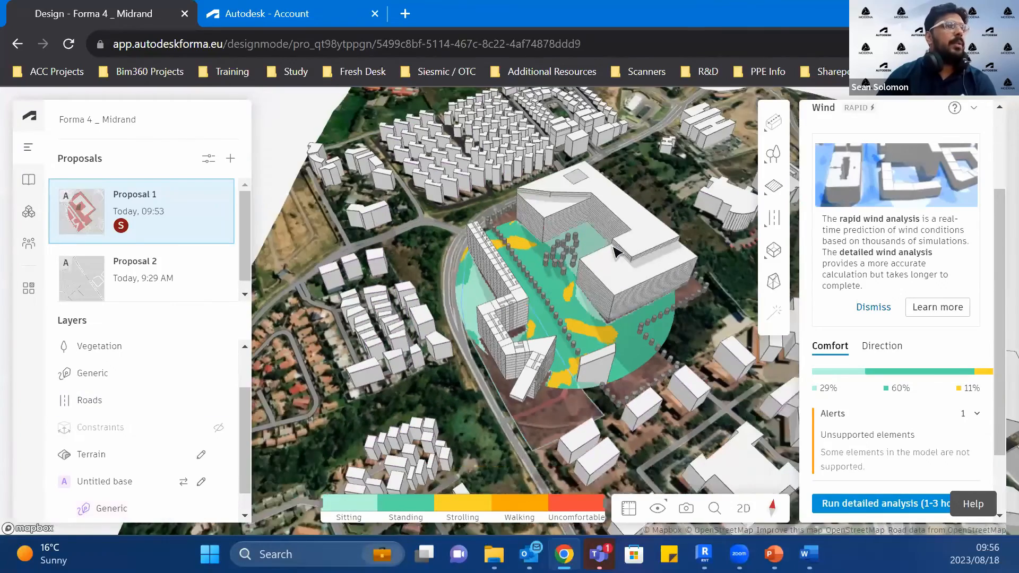
right_click_drag(593, 318, 805, 465)
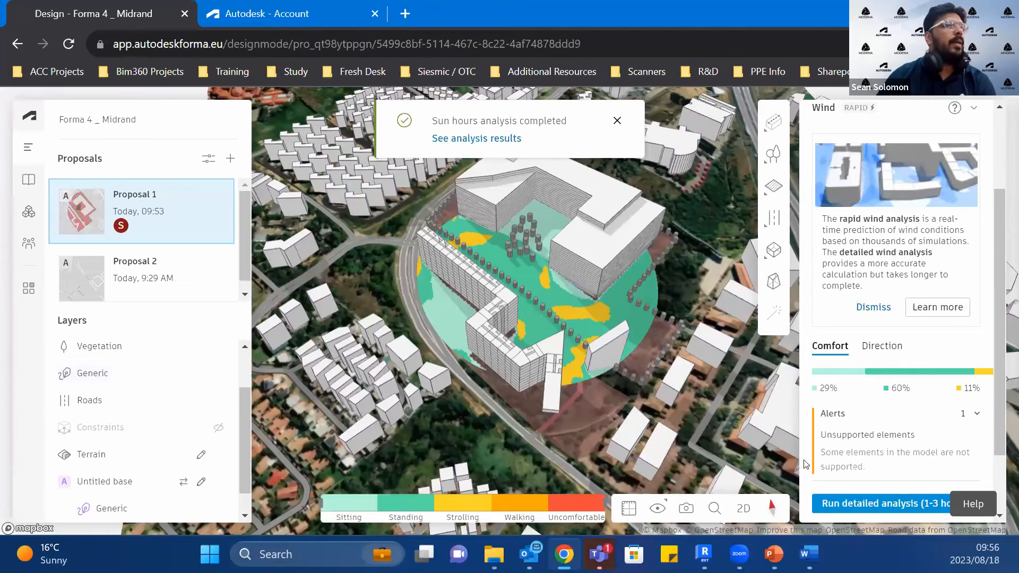
scroll(955, 435, "down", 2)
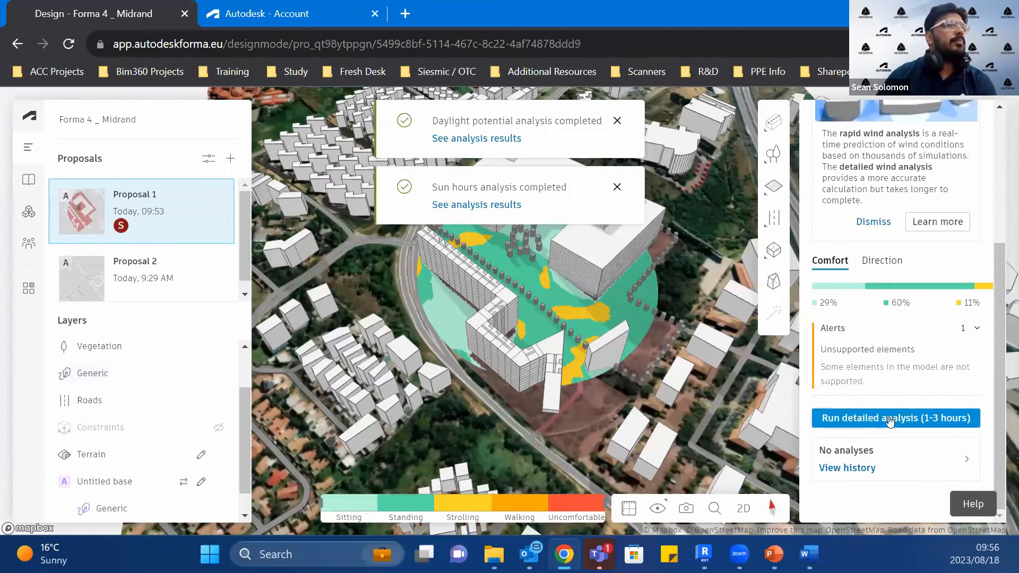
scroll(885, 361, "up", 4)
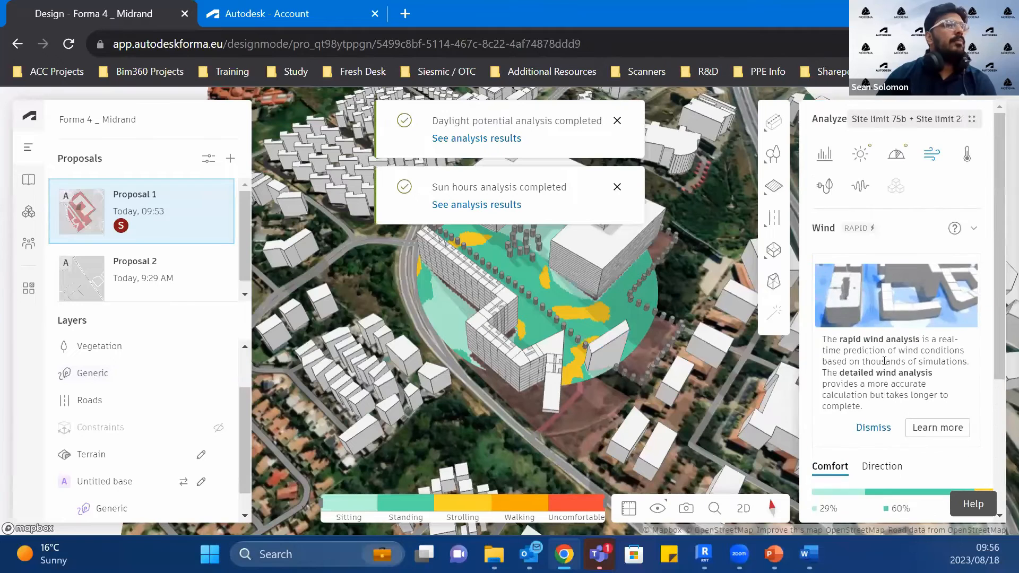
left_click(967, 154)
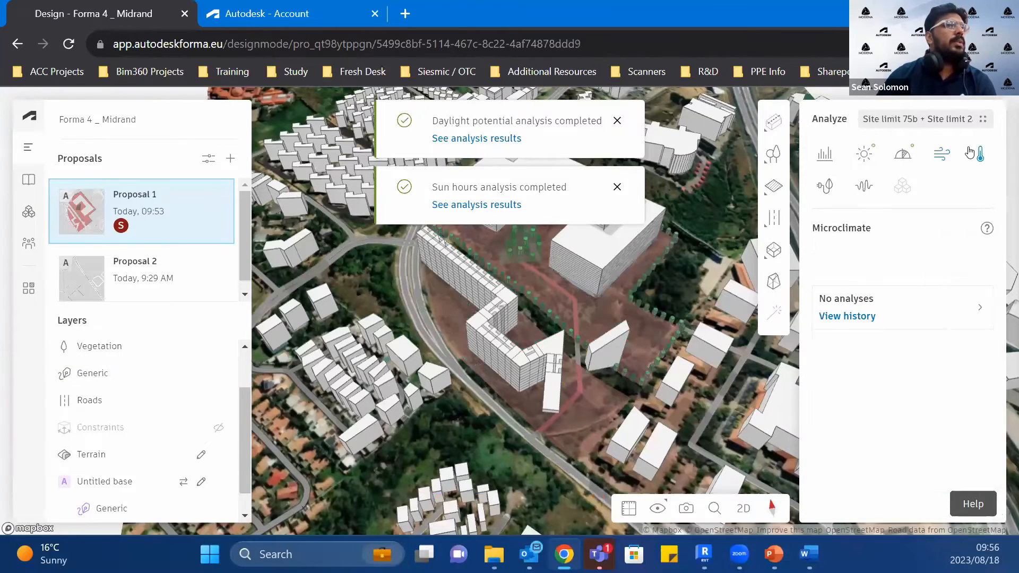
left_click(825, 186)
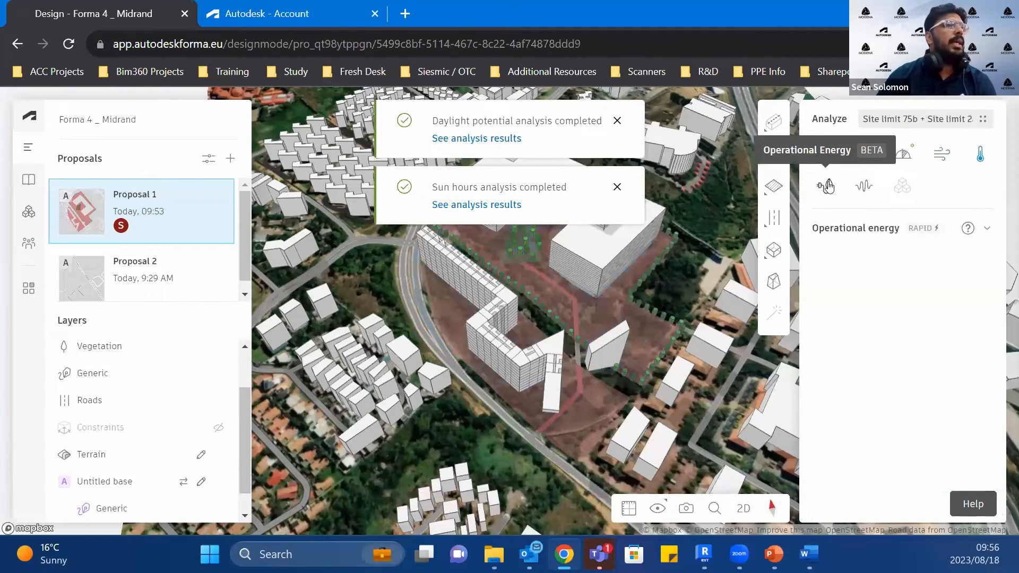
Step: Show the rapid noise analysis and run a detailed noise analysis on the two selected site limits
left_click(861, 186)
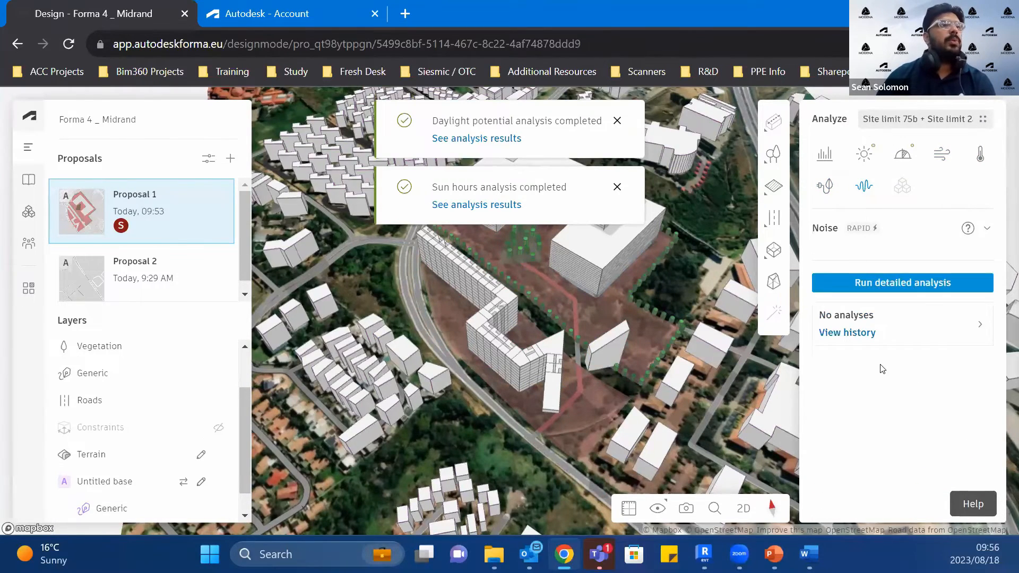
scroll(885, 431, "down", 4)
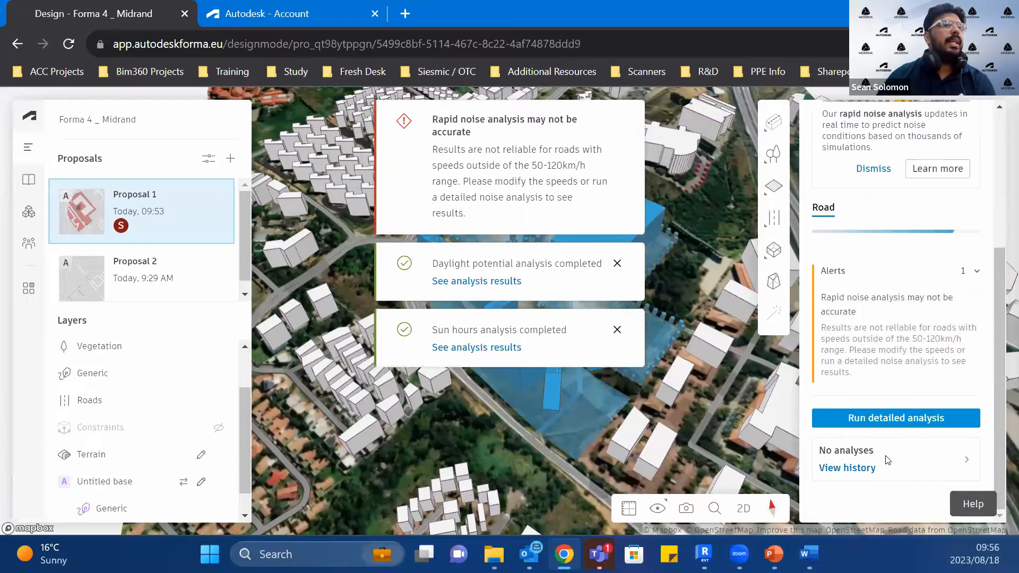
left_click(903, 418)
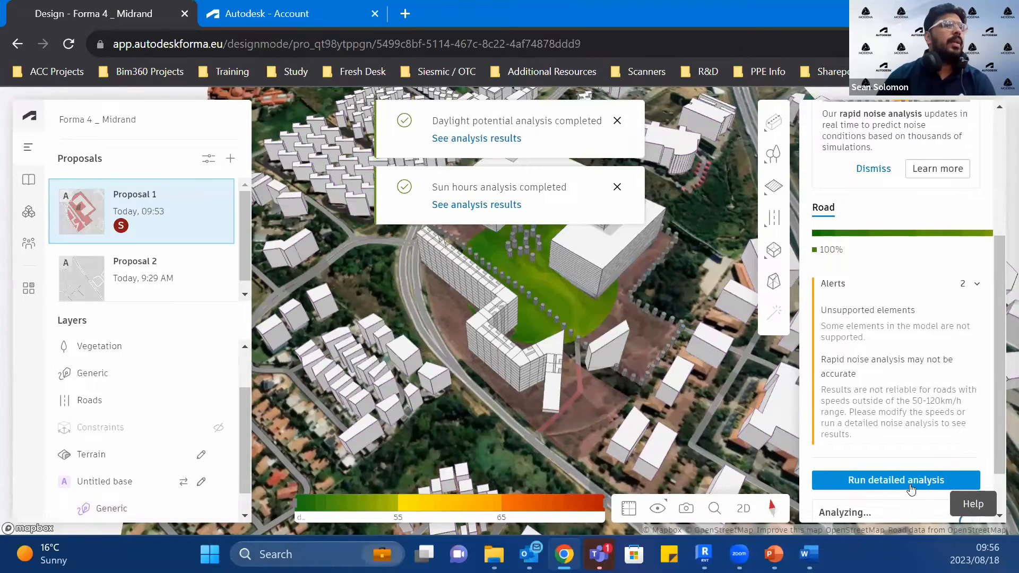
left_click(911, 487)
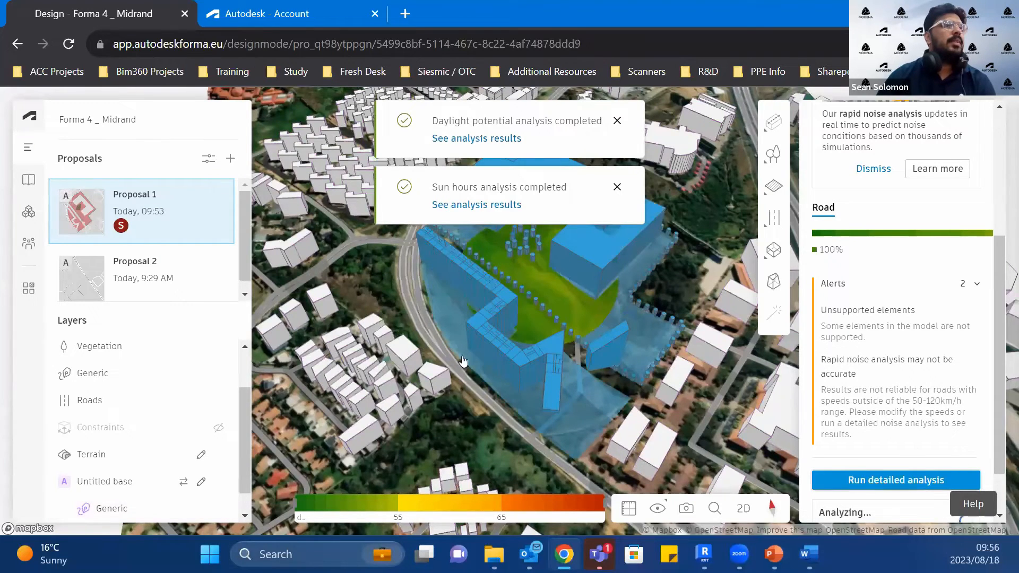
Step: Examine the rapid road noise result against the surrounding roads, dismissing the completed-analysis notifications and restoring the noise legend's full range
scroll(537, 356, "down", 2)
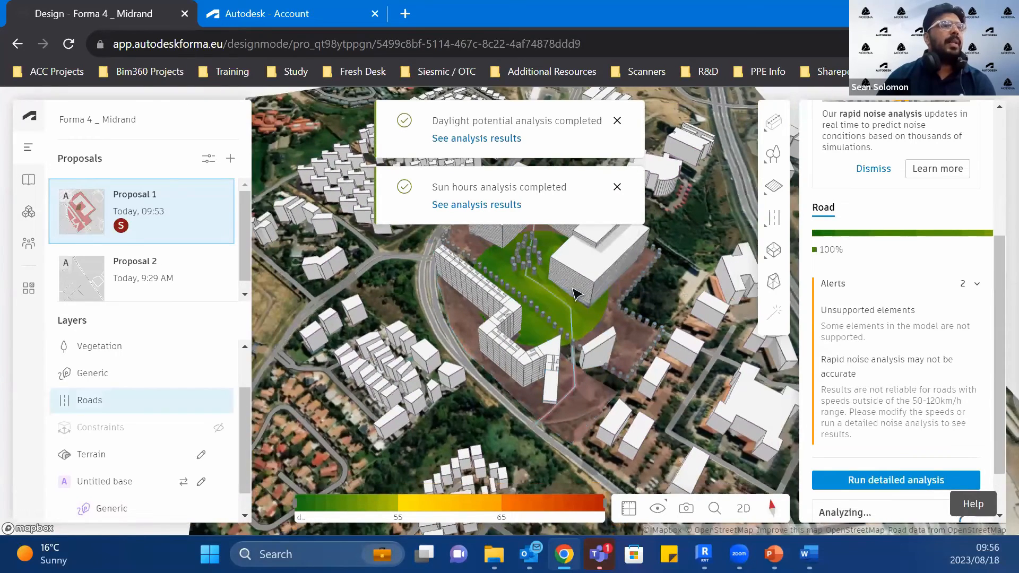
scroll(572, 364, "down", 2)
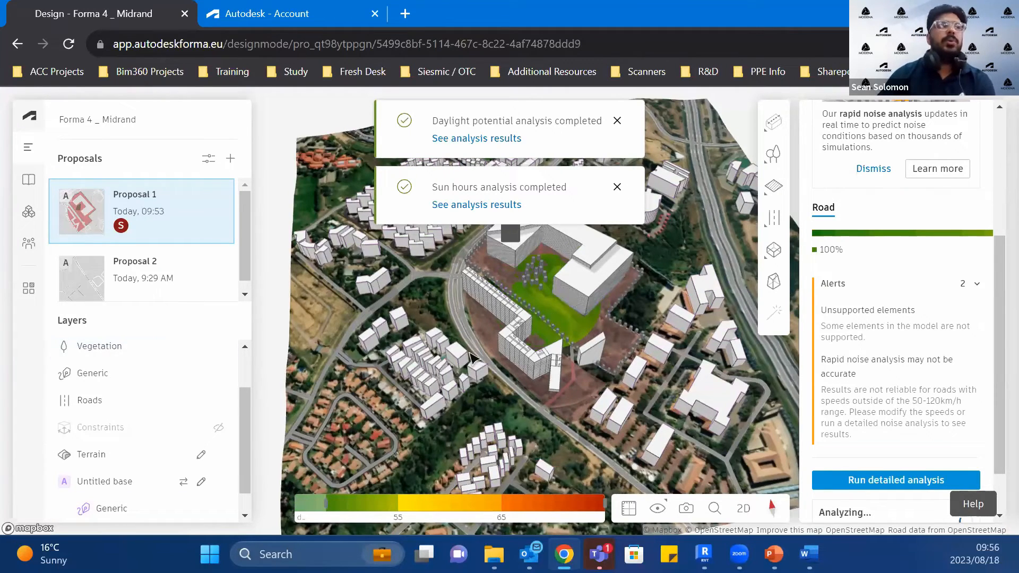
left_click(617, 189)
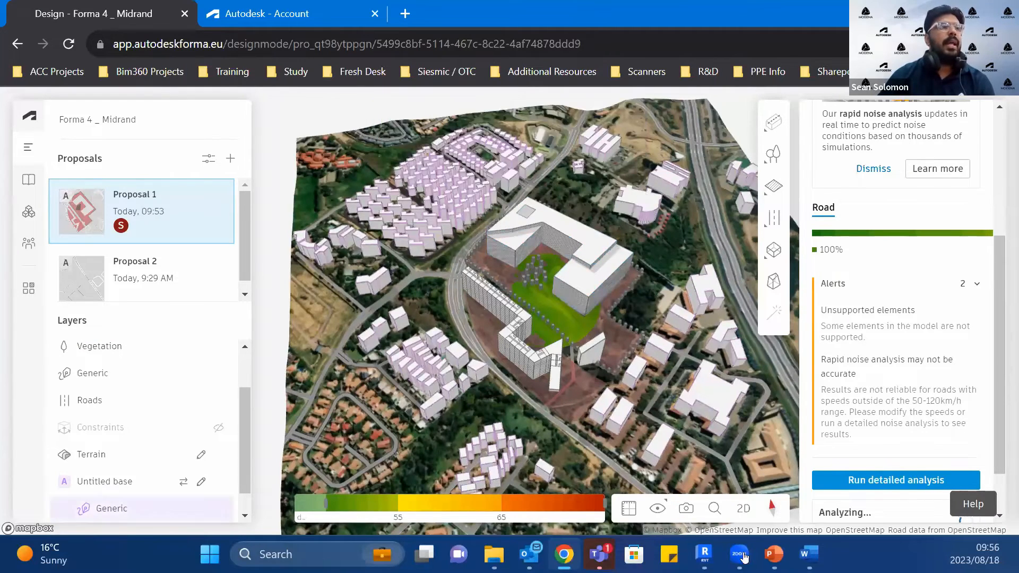
scroll(584, 255, "down", 3)
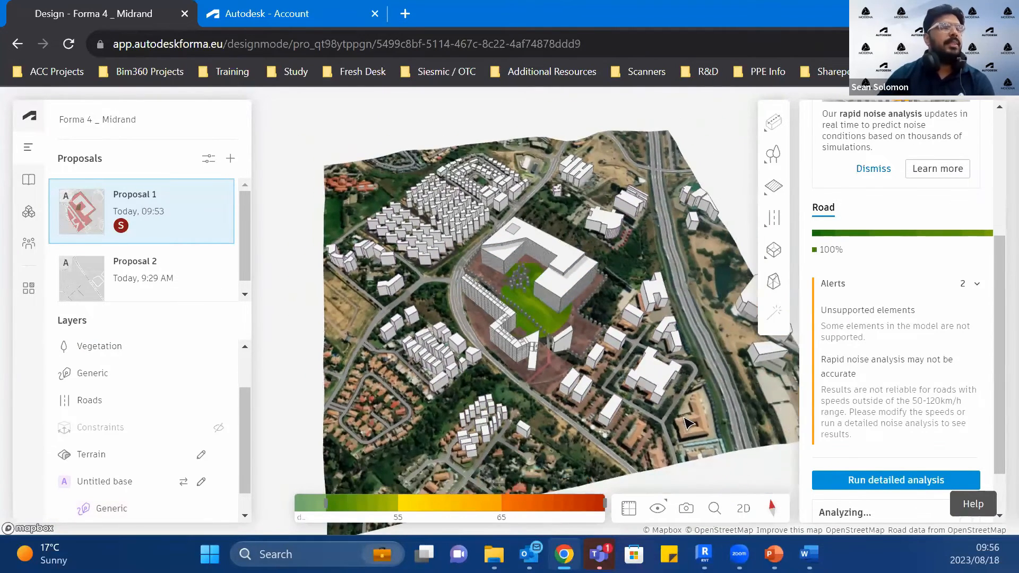
left_click_drag(662, 428, 643, 439)
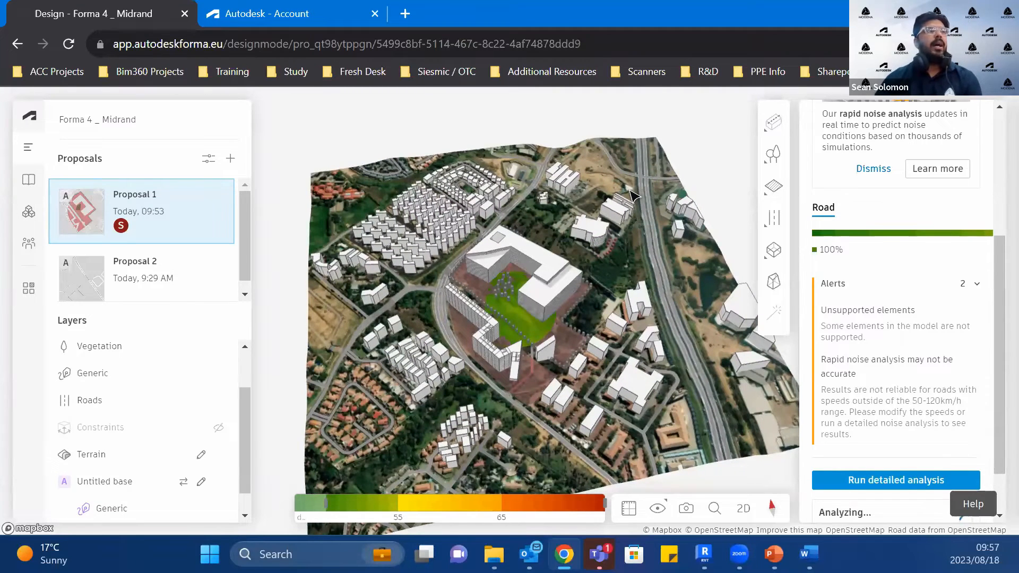
scroll(531, 438, "up", 2)
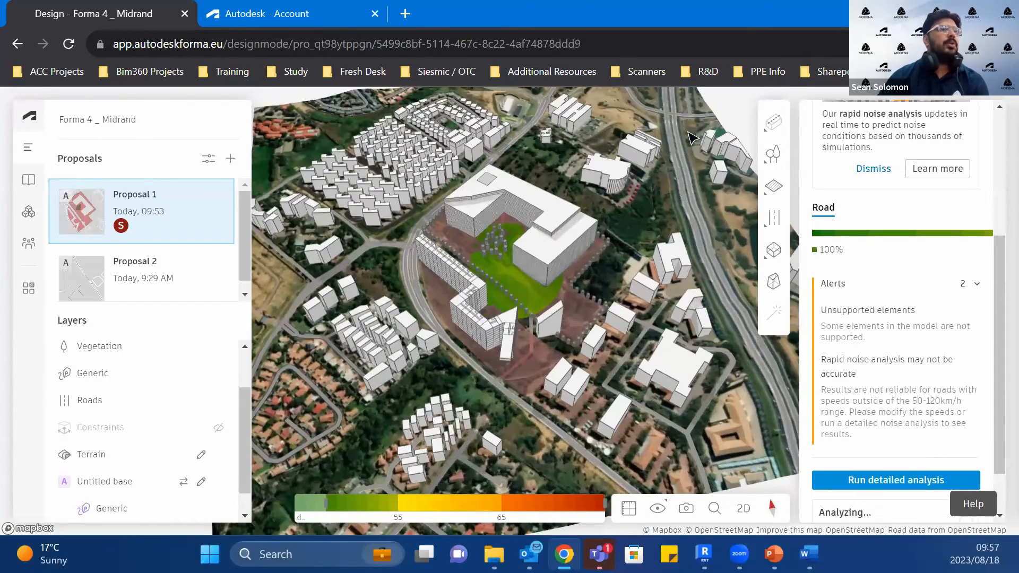
scroll(621, 314, "down", 3)
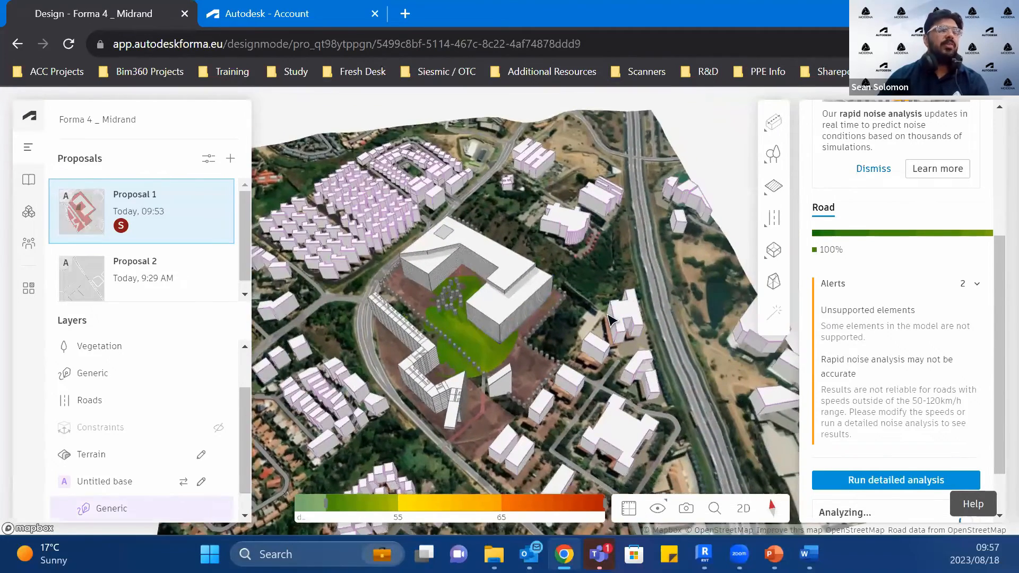
scroll(608, 322, "down", 1)
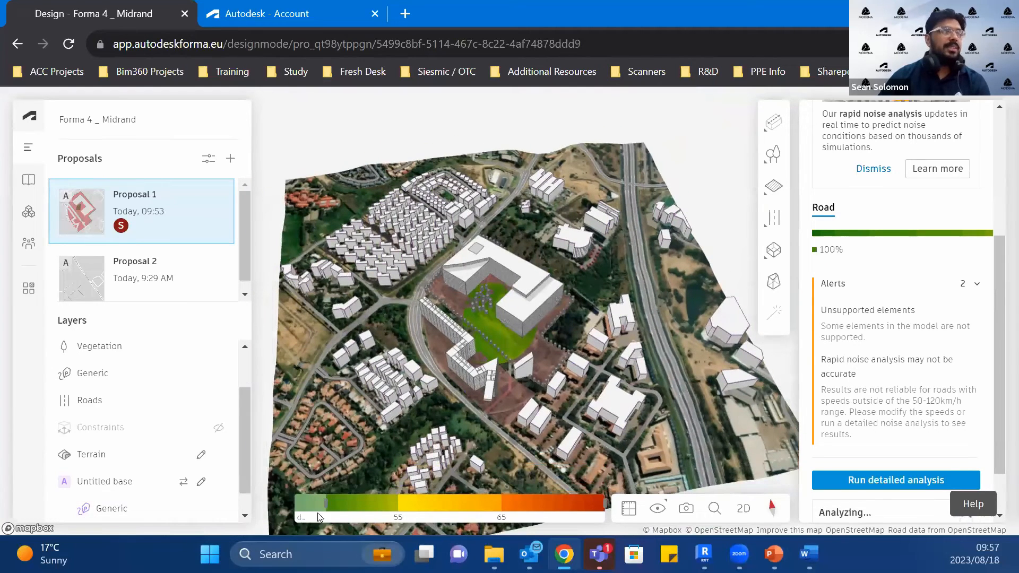
left_click_drag(305, 512, 301, 512)
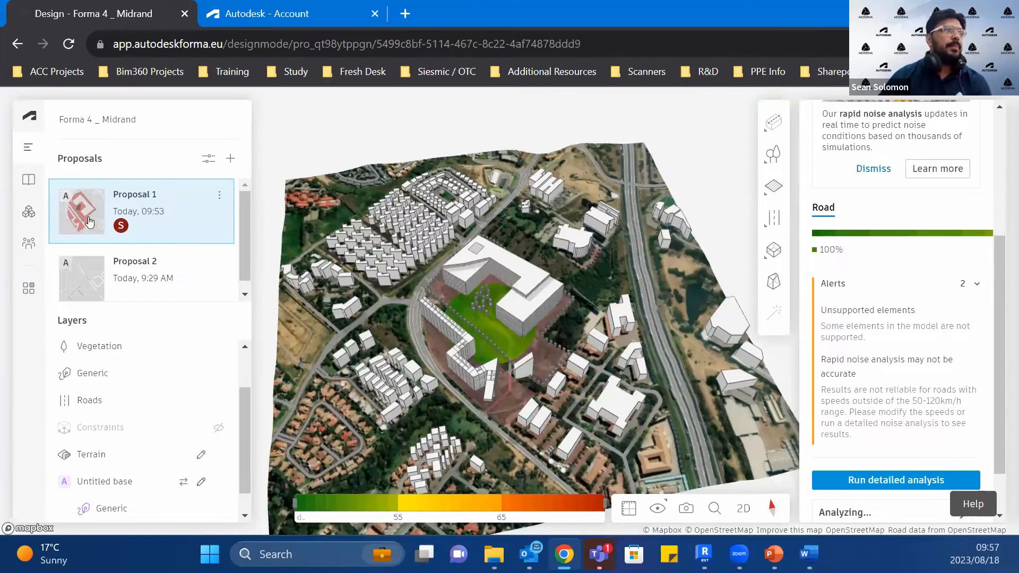
Step: Return to the sun hours analysis and go to the entry for its last completed analysis
scroll(884, 179, "up", 4)
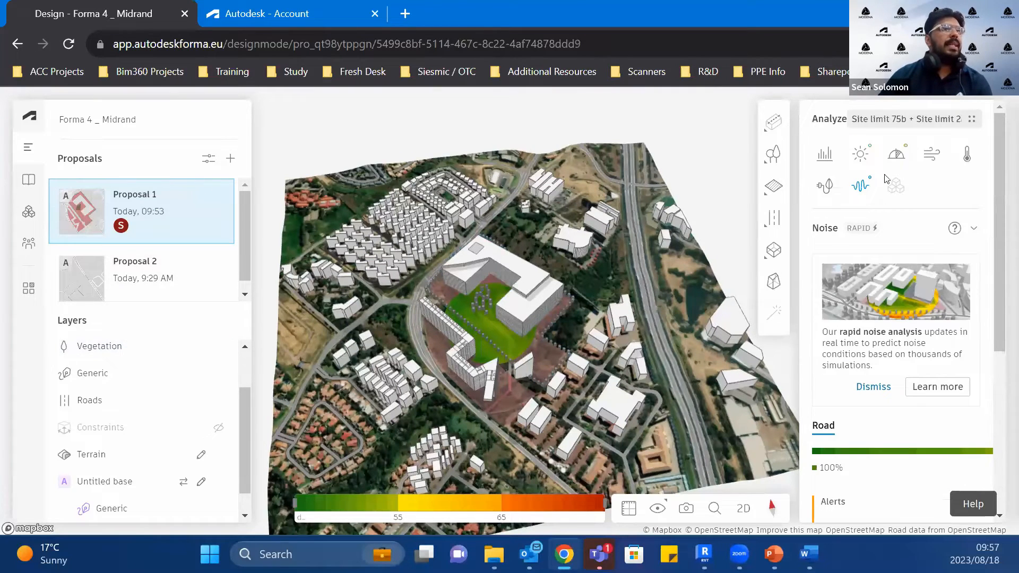
left_click(862, 155)
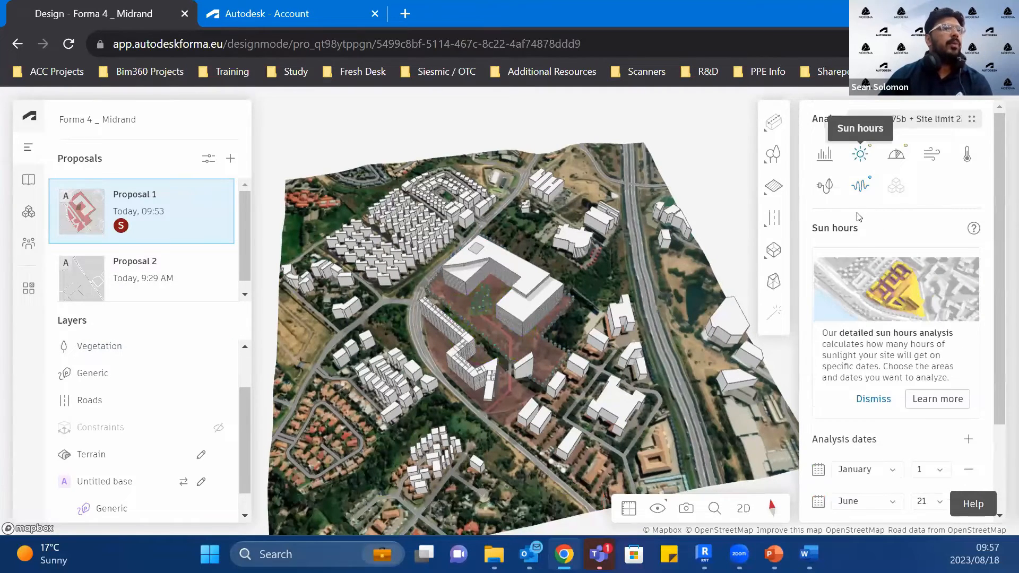
left_click(863, 153)
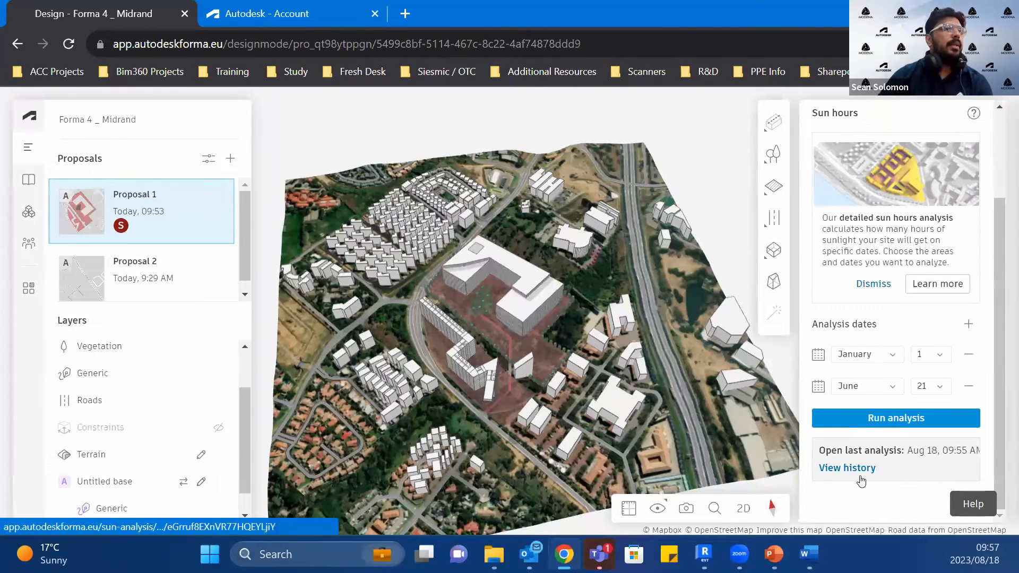
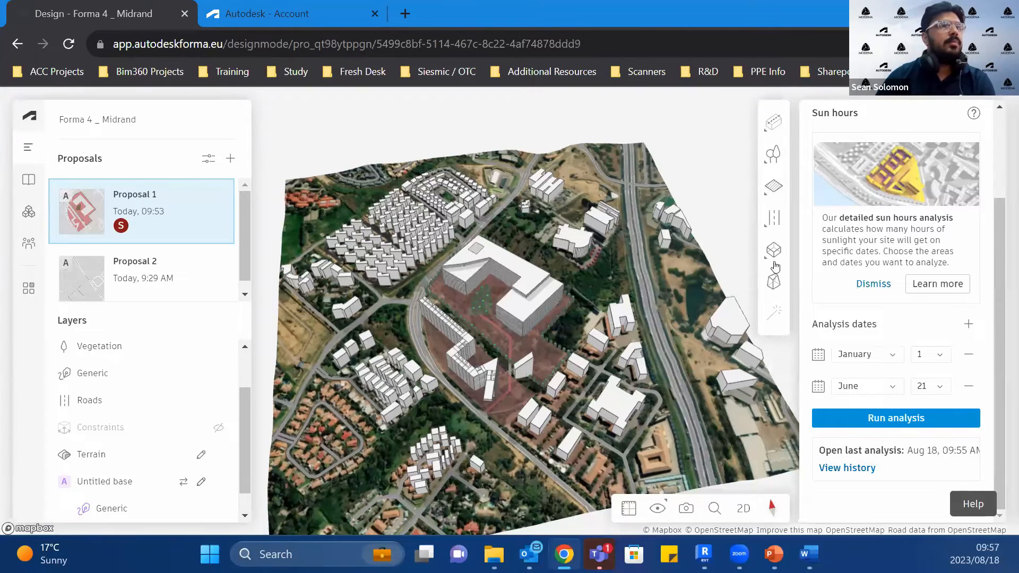
Step: Run the detailed sun hours analysis for January 1 and June 21
scroll(159, 477, "down", 1)
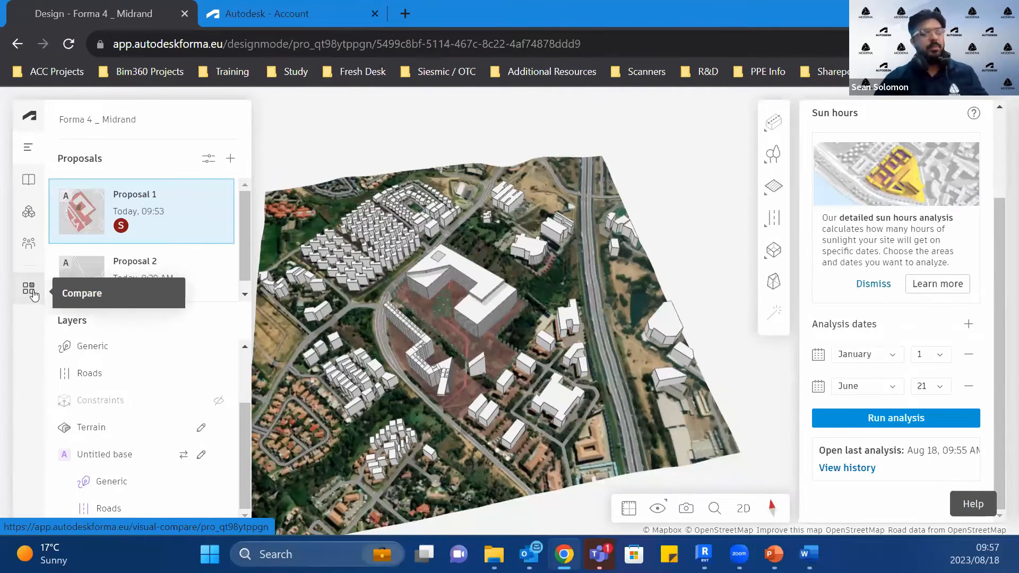
key("ctrl")
key("ctrl")
key("ctrl")
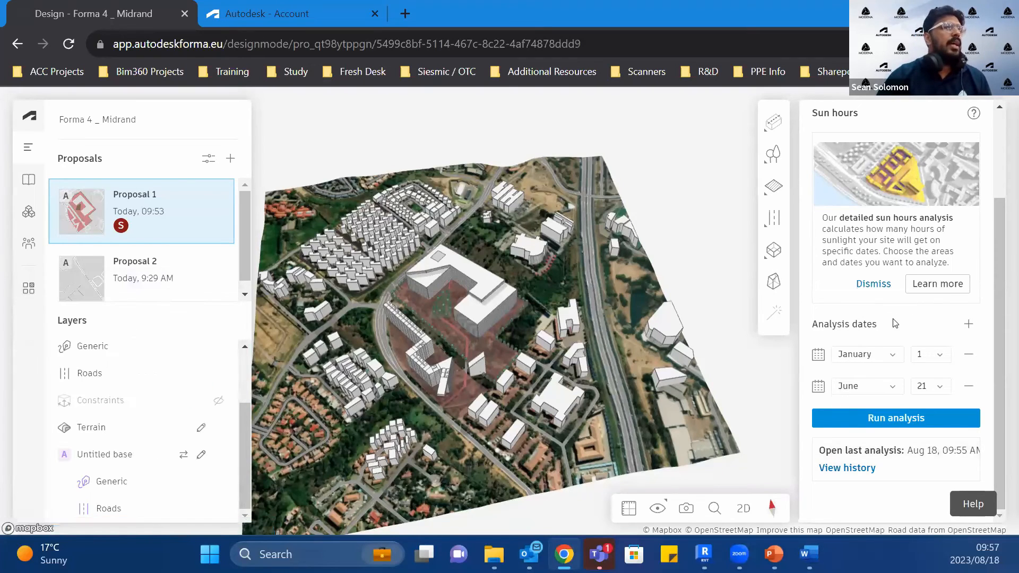
left_click(897, 420)
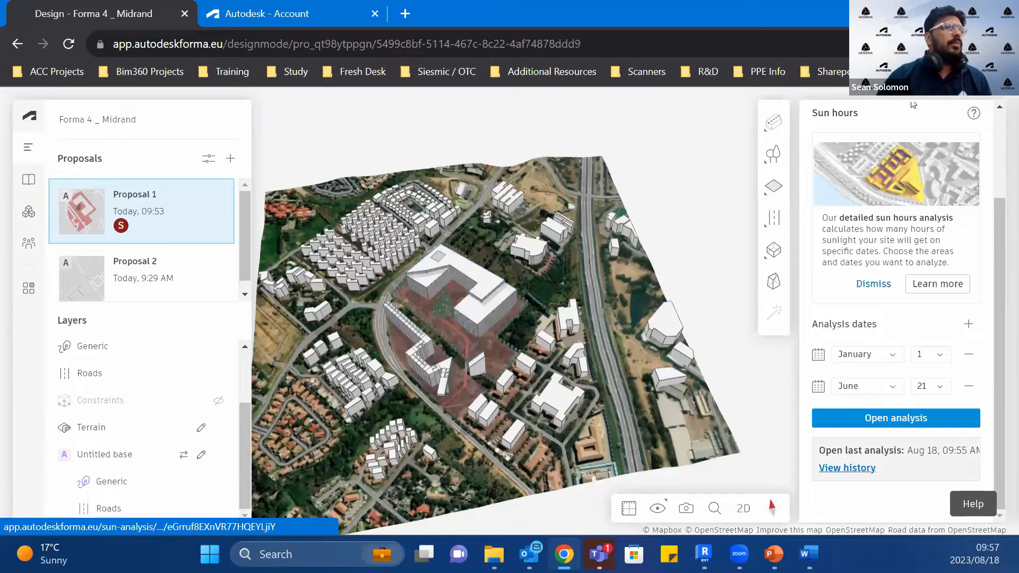
Step: Go to the daylight potential analysis and open its August 18 at 09:53 AM result from the history
scroll(913, 105, "up", 3)
left_click(896, 154)
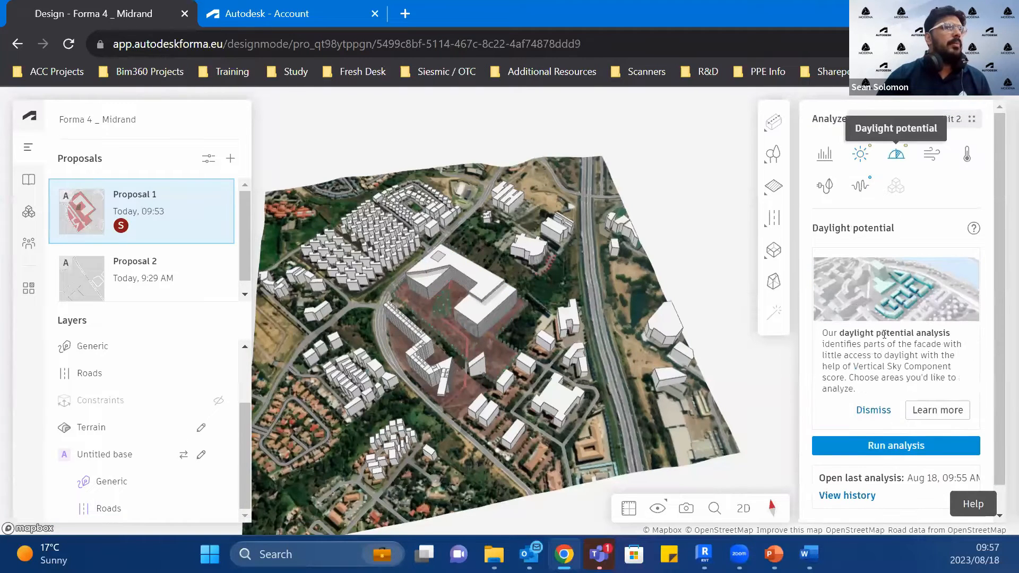
scroll(884, 334, "down", 1)
left_click(848, 467)
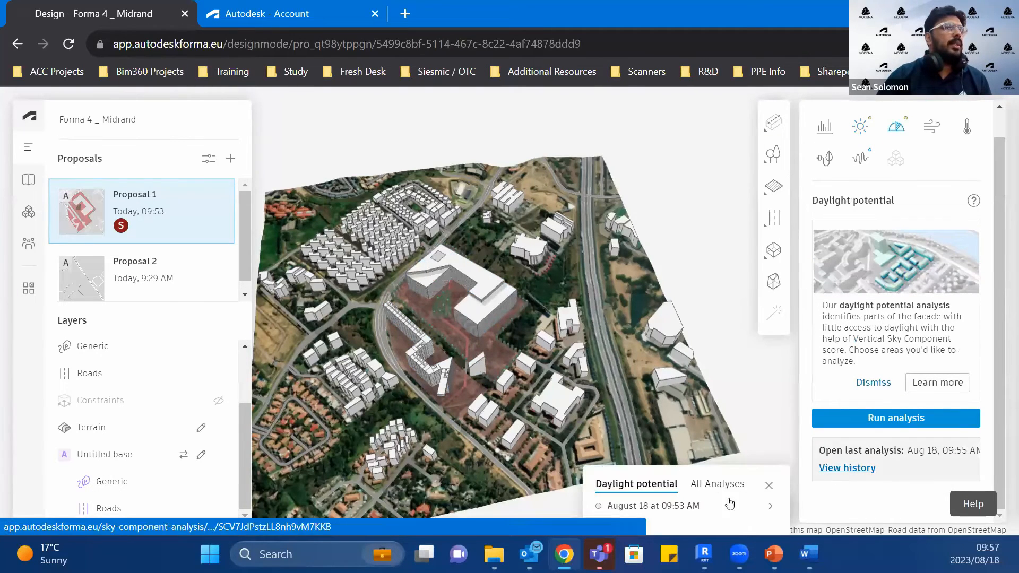
left_click(691, 515)
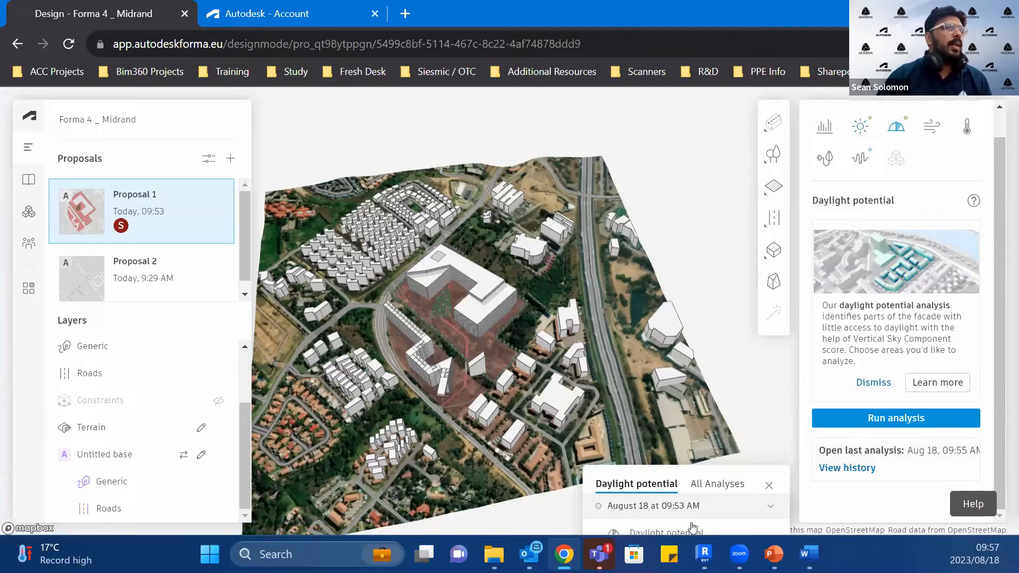
left_click(693, 525)
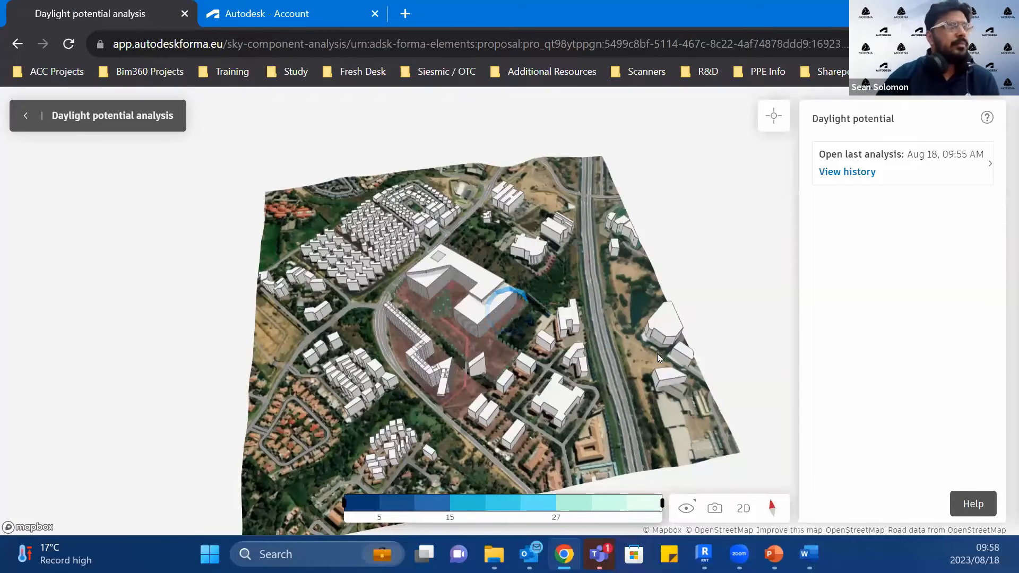
Step: Inspect the daylight potential at the base of the large building's front corner
scroll(412, 350, "up", 3)
left_click_drag(412, 351, 475, 286)
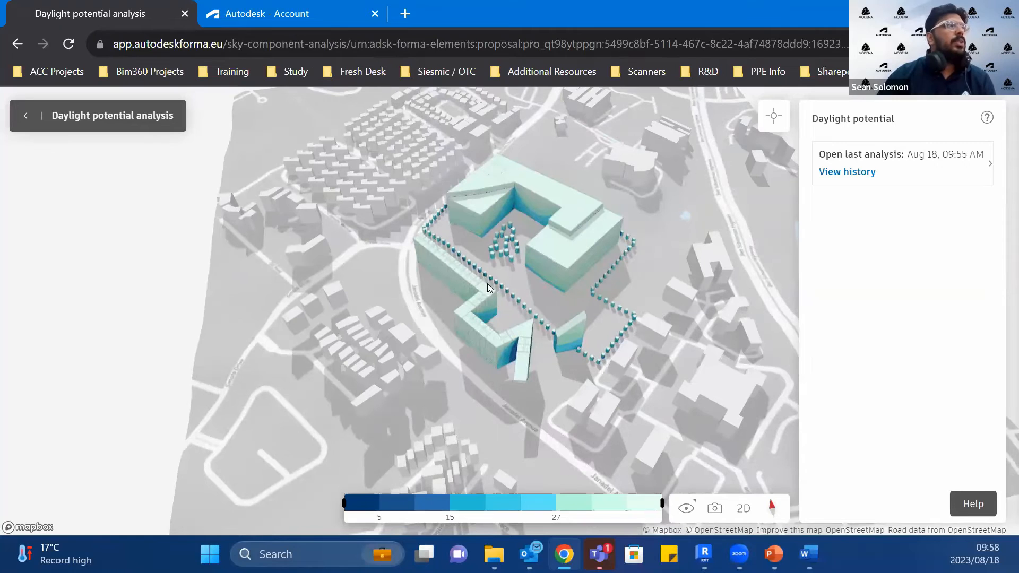
scroll(523, 312, "up", 2)
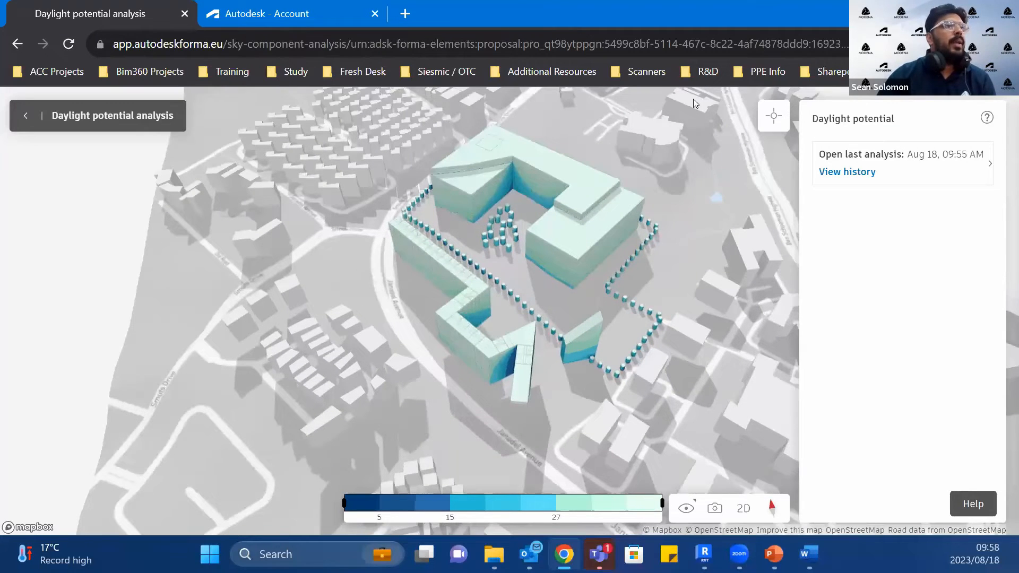
left_click(776, 120)
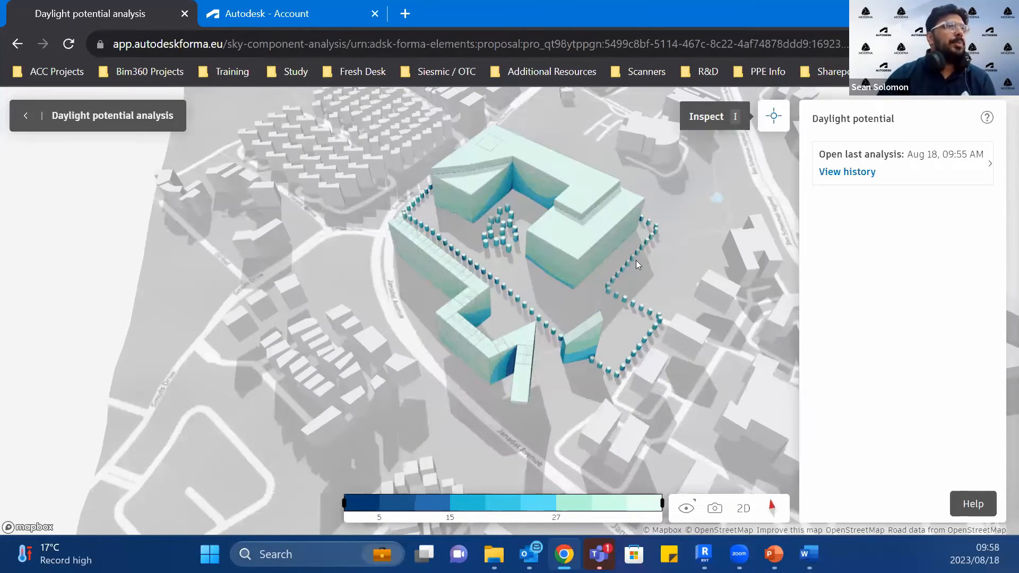
scroll(571, 294, "up", 3)
left_click(571, 295)
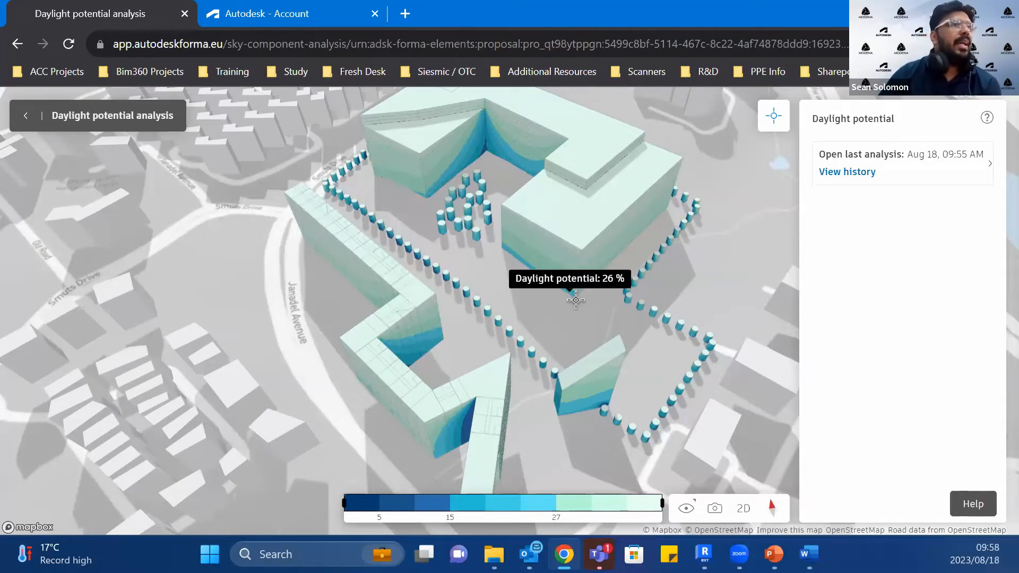
Step: Limit the daylight potential legend to the range up to 15 and examine the poorly lit facade areas
mouse_move(638, 523)
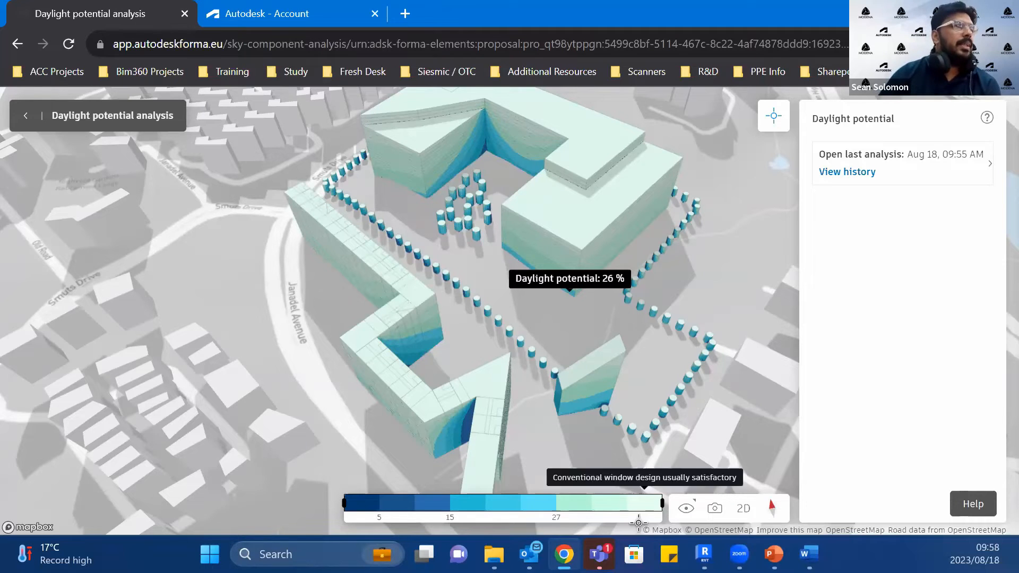
left_click_drag(606, 508, 461, 497)
scroll(542, 317, "down", 5)
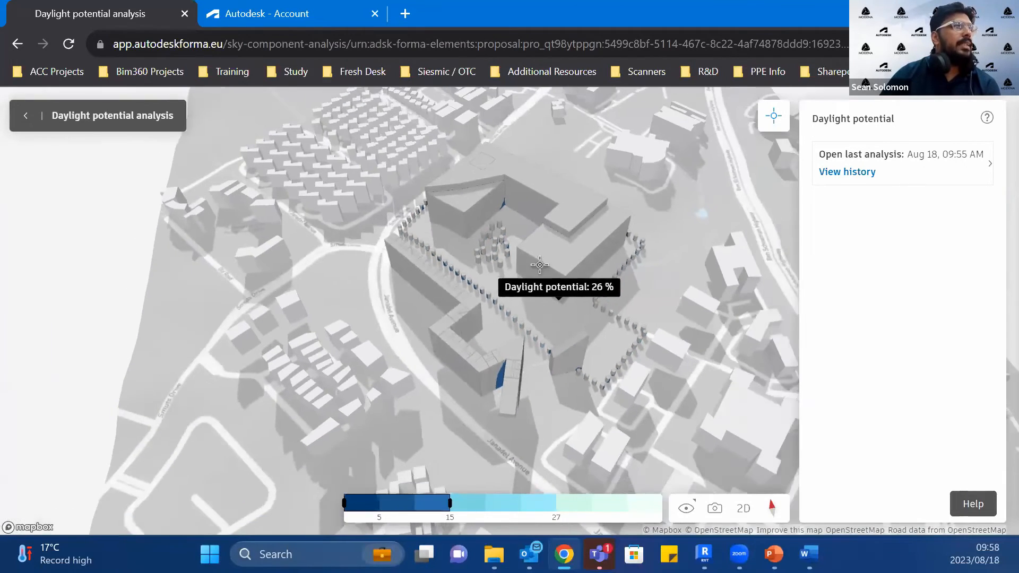
scroll(509, 409, "up", 5)
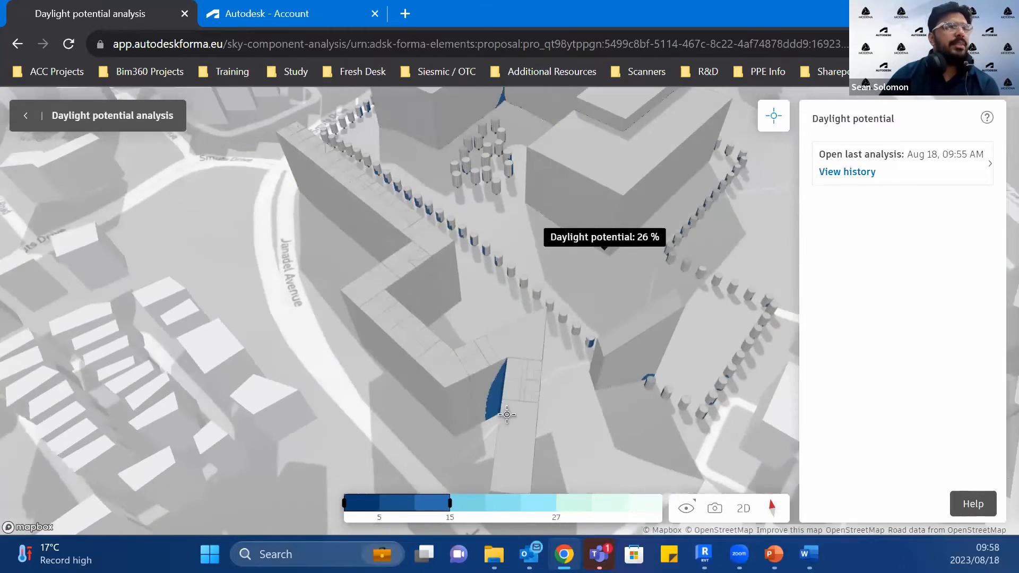
scroll(507, 414, "down", 3)
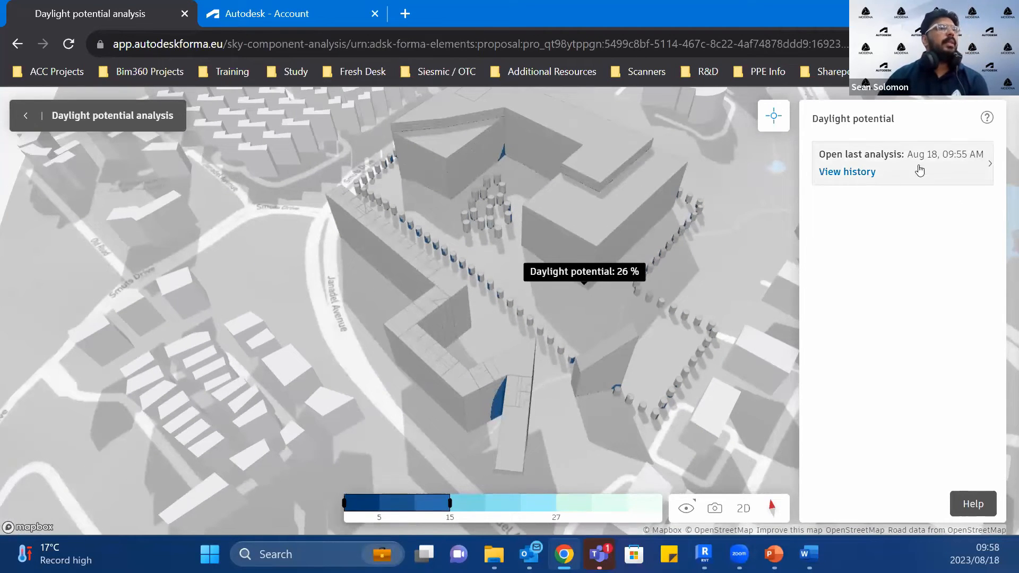
Step: Check the daylight potential history, return to the design and open the proposal comparison
left_click(867, 179)
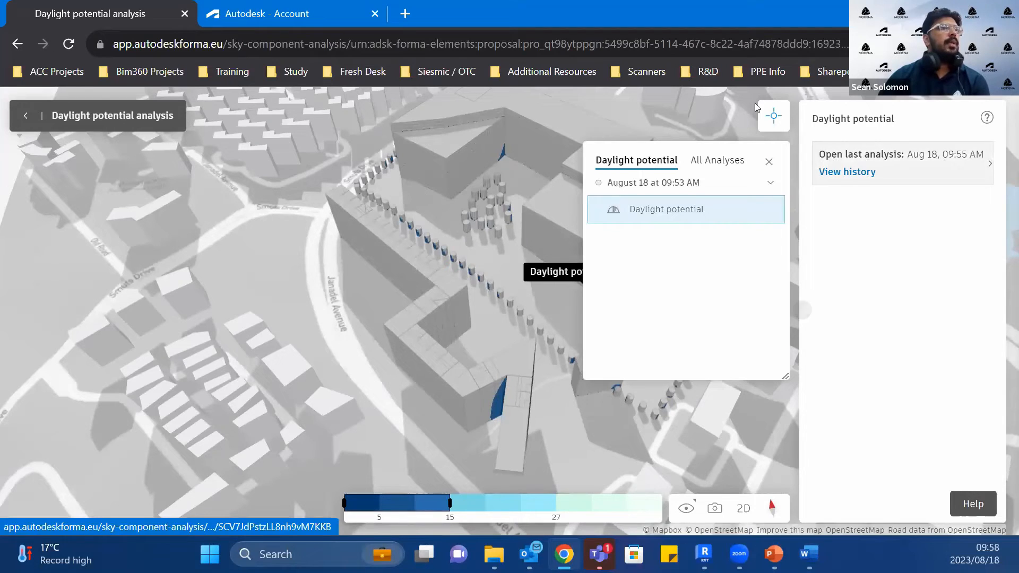
left_click(25, 117)
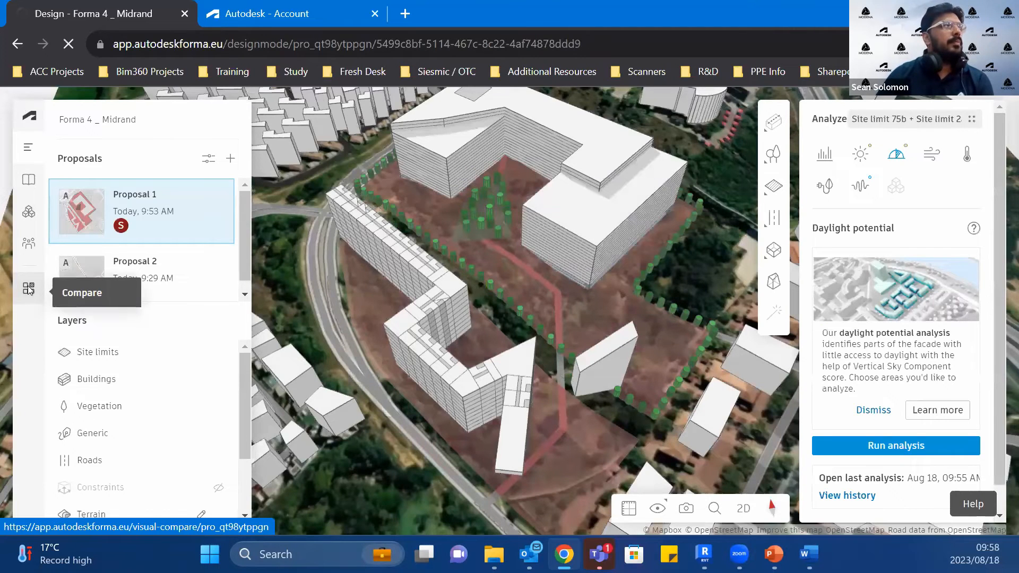
left_click(28, 290)
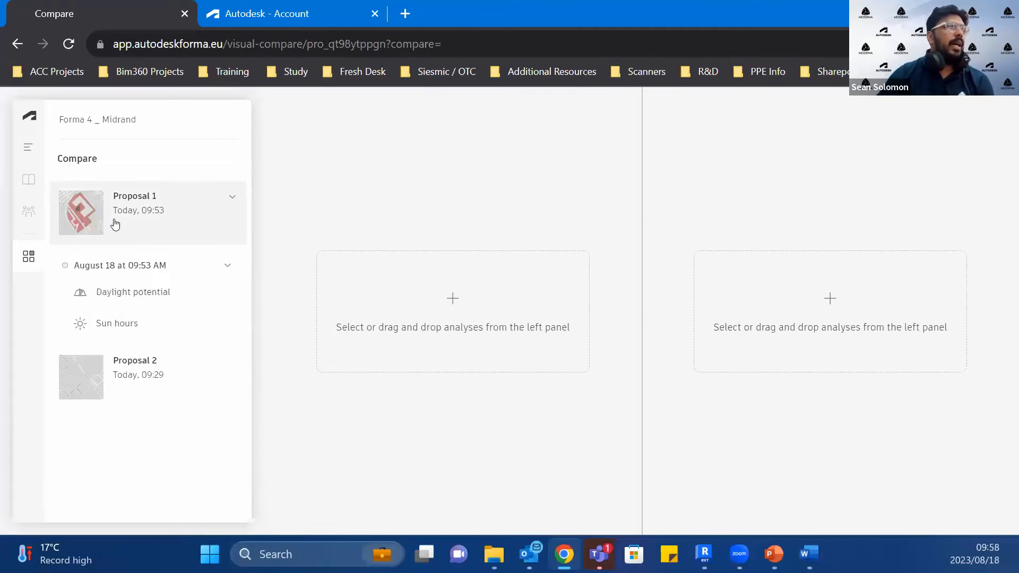
Step: Load Proposal 1's daylight potential into the comparison views and remove those views
left_click_drag(128, 302, 483, 311)
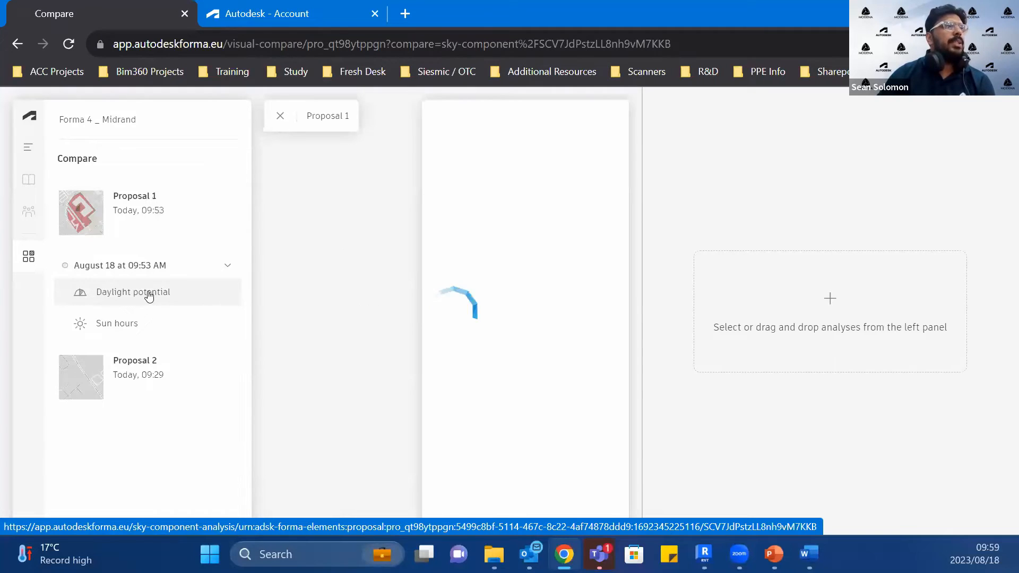
left_click(148, 295)
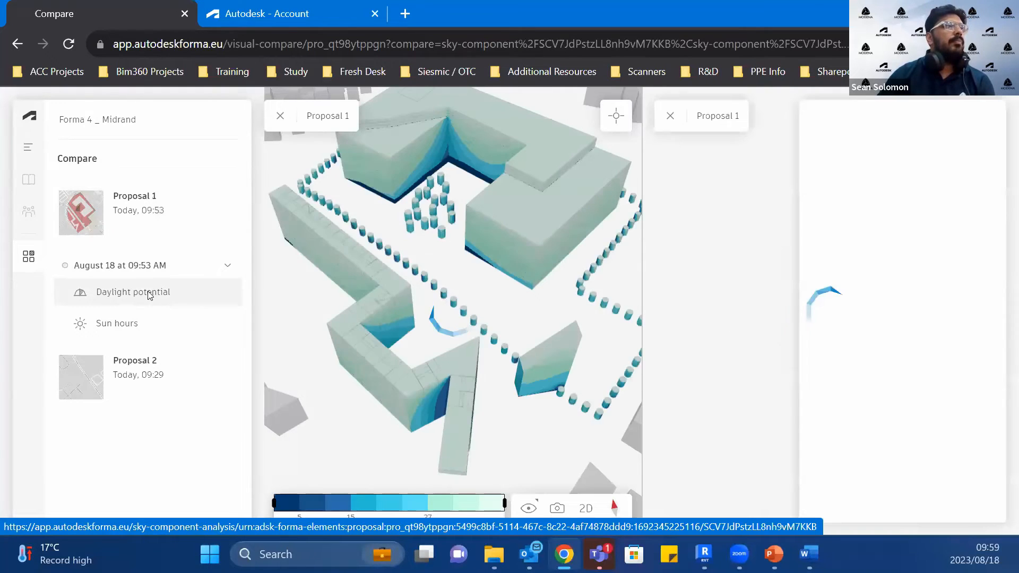
left_click(278, 119)
left_click(150, 328)
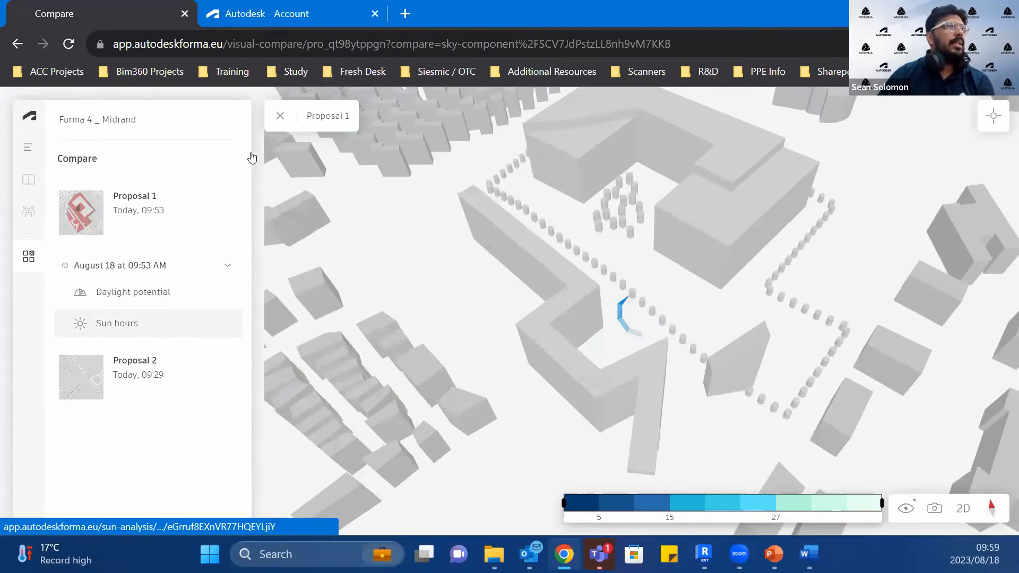
left_click(280, 116)
Step: Load Proposal 1's sun hours analysis into the comparison, removing the first view and adding it again
left_click_drag(159, 328, 552, 261)
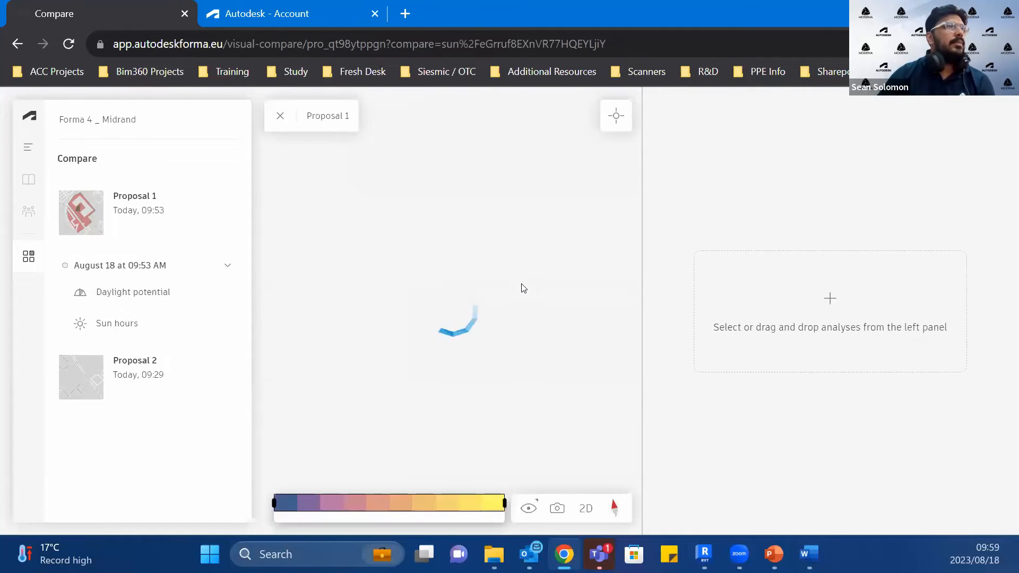
left_click(280, 115)
left_click_drag(96, 327, 643, 314)
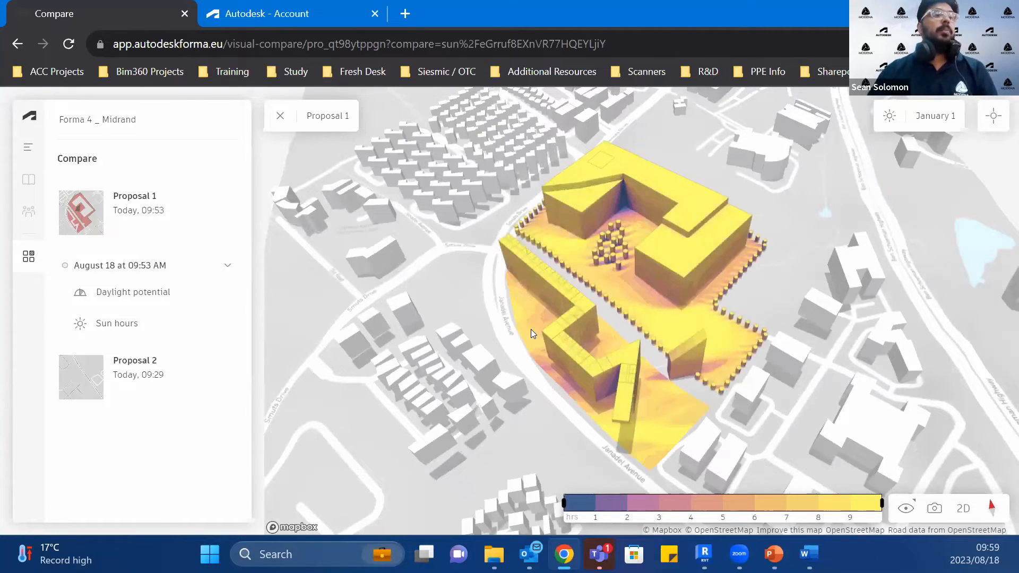
Step: Inspect the sun hours for January 1 on the large building's roof
scroll(663, 255, "up", 3)
right_click_drag(629, 318, 654, 340)
left_click_drag(576, 138, 613, 212)
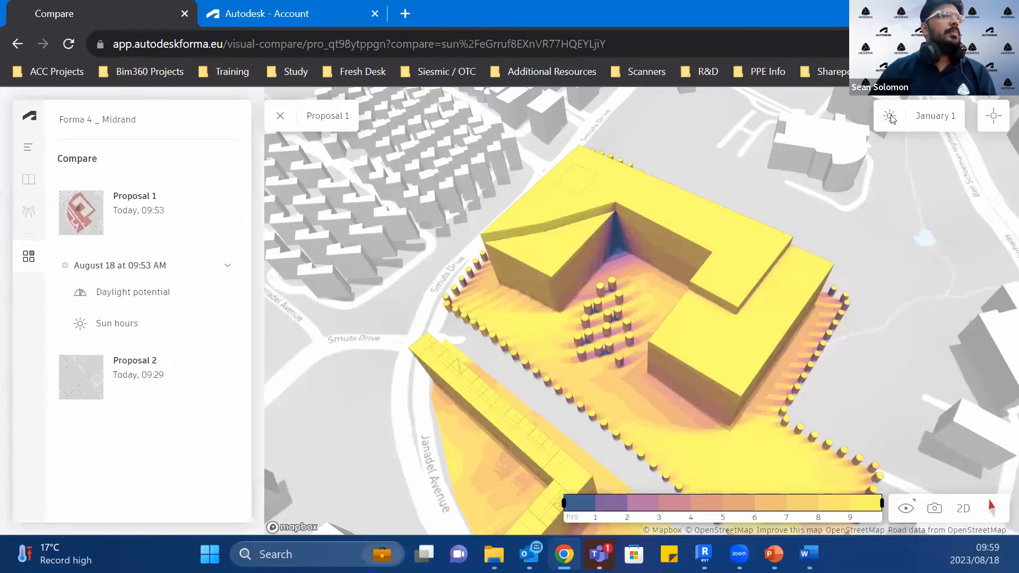
left_click(980, 119)
left_click(718, 237)
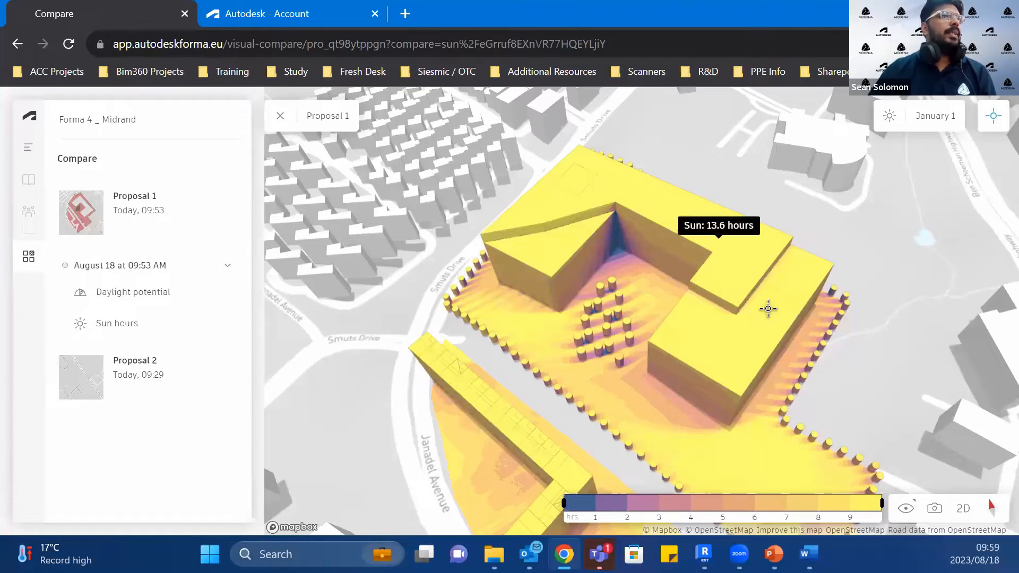
Step: Limit the sun hours legend to 3 hours and inspect the large building's shaded inner corner
left_click_drag(834, 512, 661, 519)
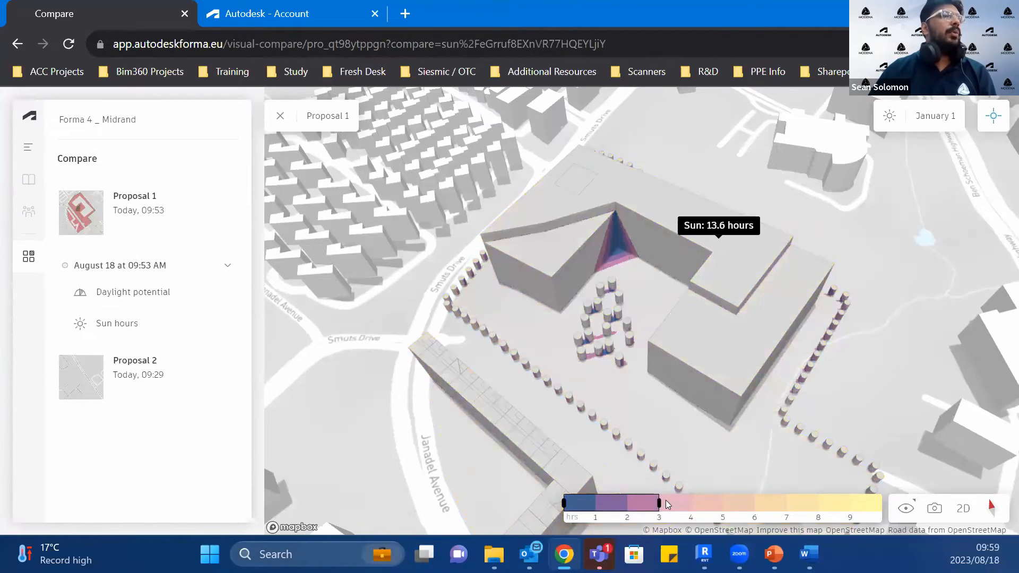
scroll(640, 238, "down", 1)
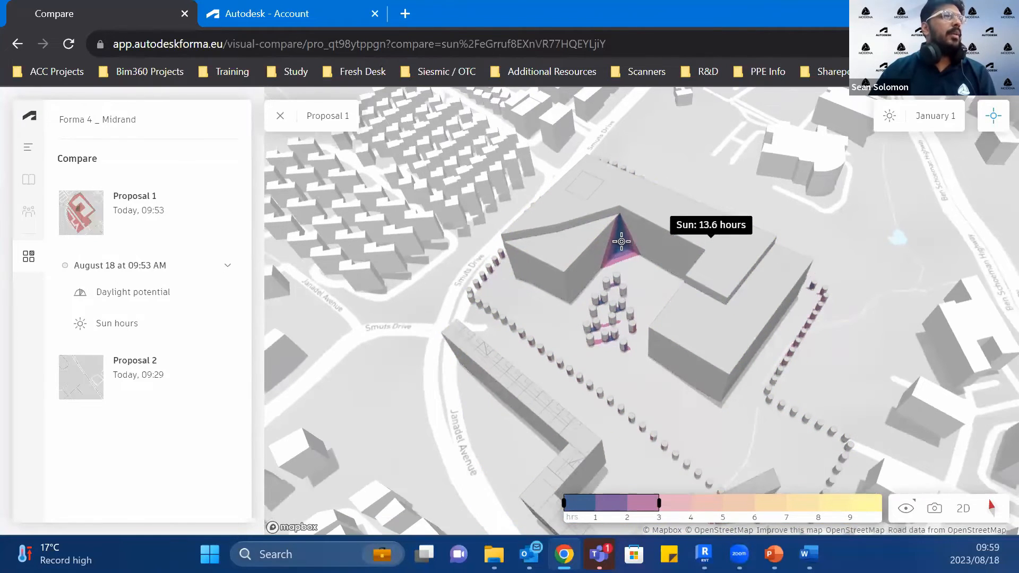
left_click(621, 241)
scroll(648, 287, "down", 3)
Step: Inspect the sun hours on the shaded facade at the zigzag building's narrow gap, and clear the inspection labels
left_click_drag(576, 488, 613, 374)
right_click_drag(626, 424, 664, 412)
right_click_drag(541, 406, 696, 367)
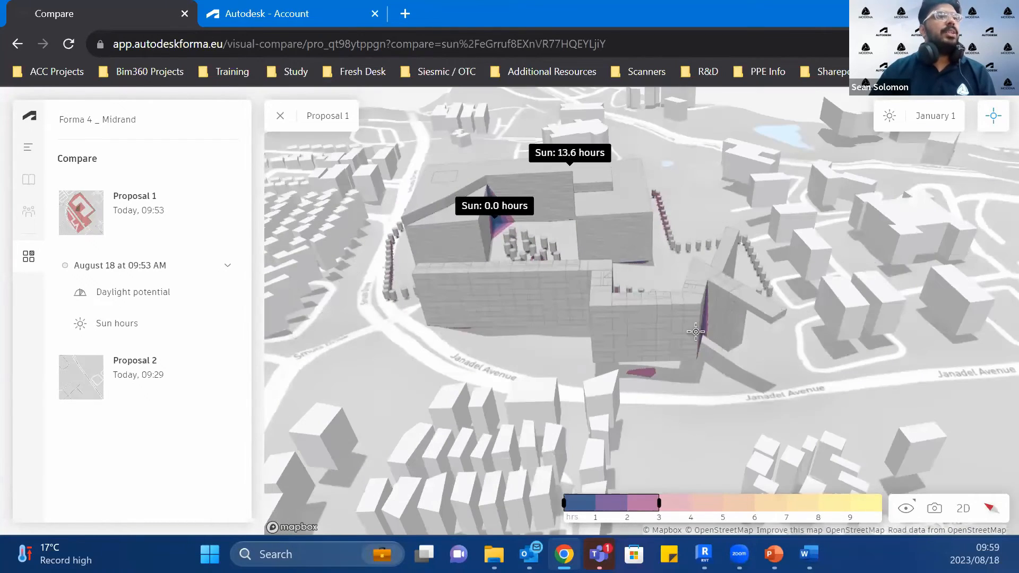
left_click(702, 325)
right_click_drag(702, 325, 637, 381)
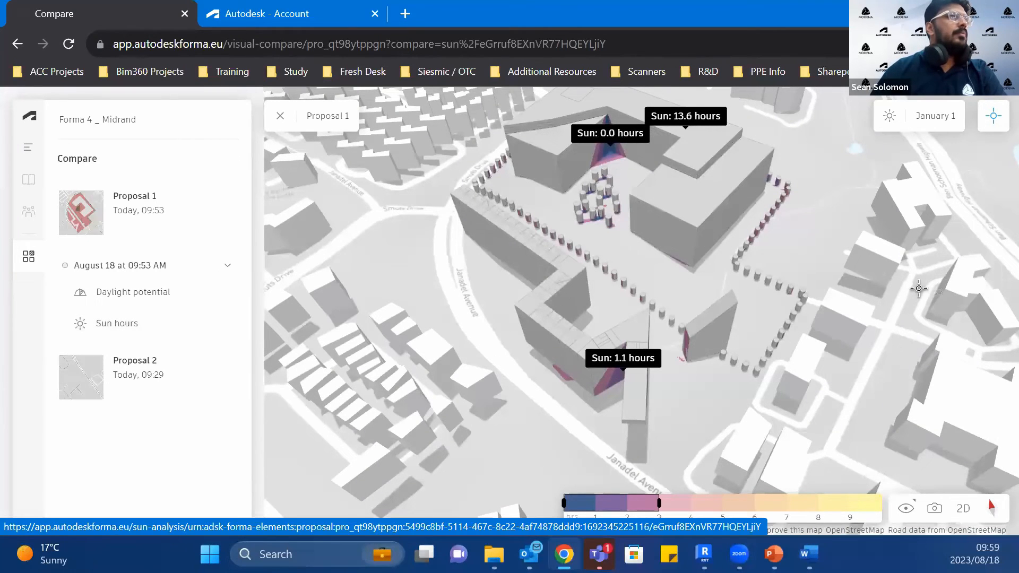
key("Escape")
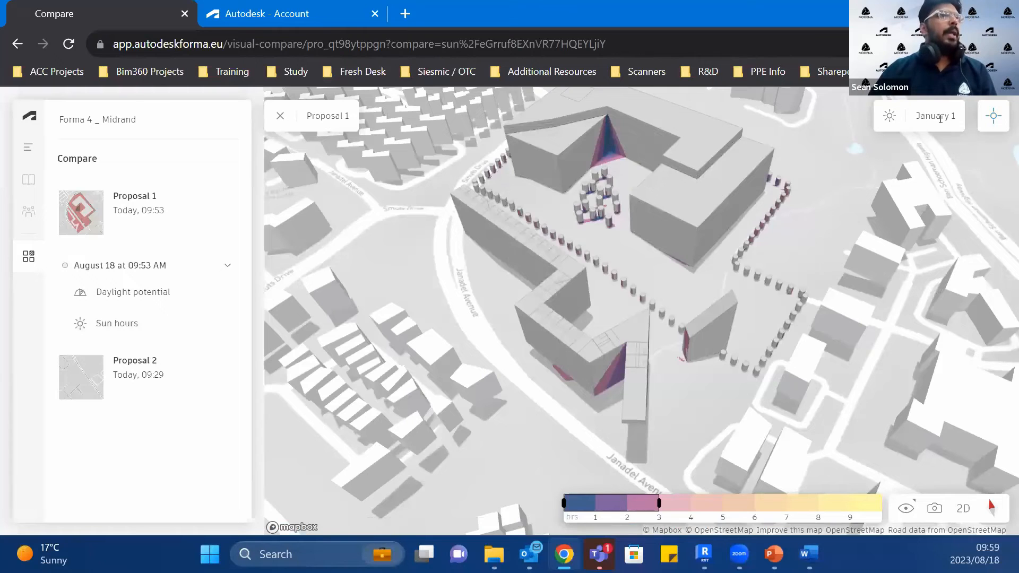
Step: Replace the single comparison view with two side-by-side sun hours views of Proposal 1
key("ctrl+a")
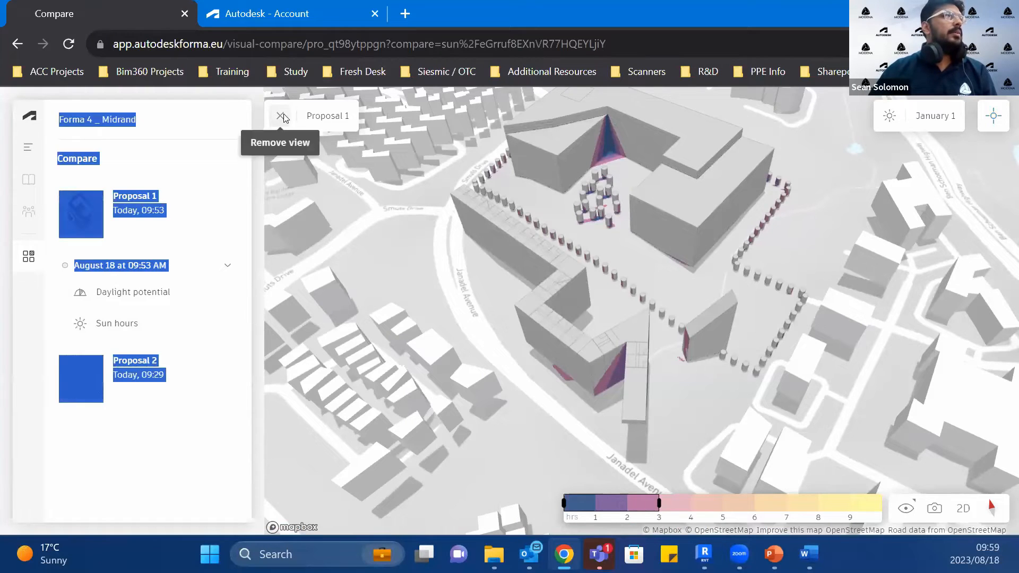
left_click(280, 116)
left_click_drag(103, 340, 518, 302)
left_click_drag(110, 330, 875, 287)
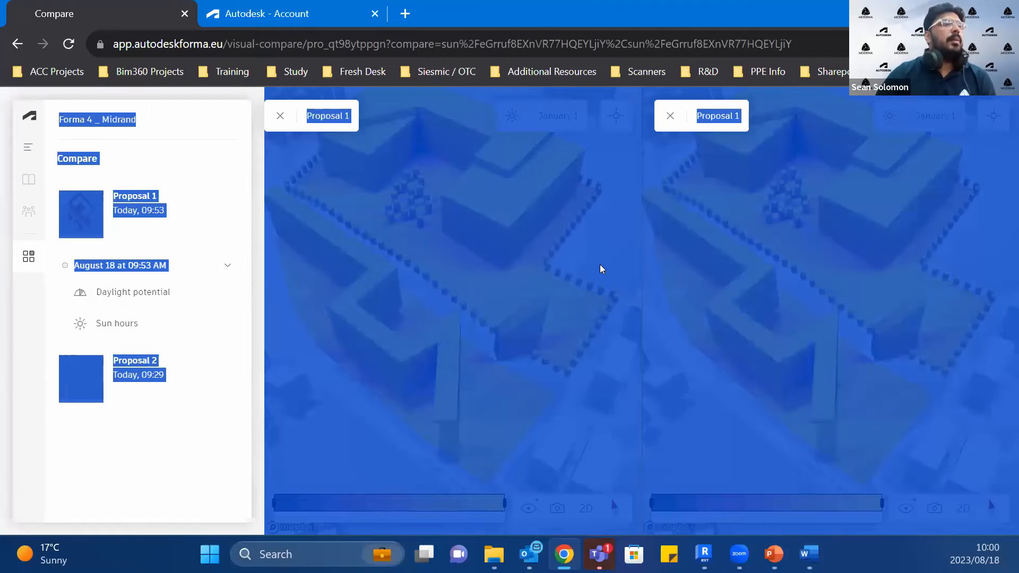
left_click(600, 265)
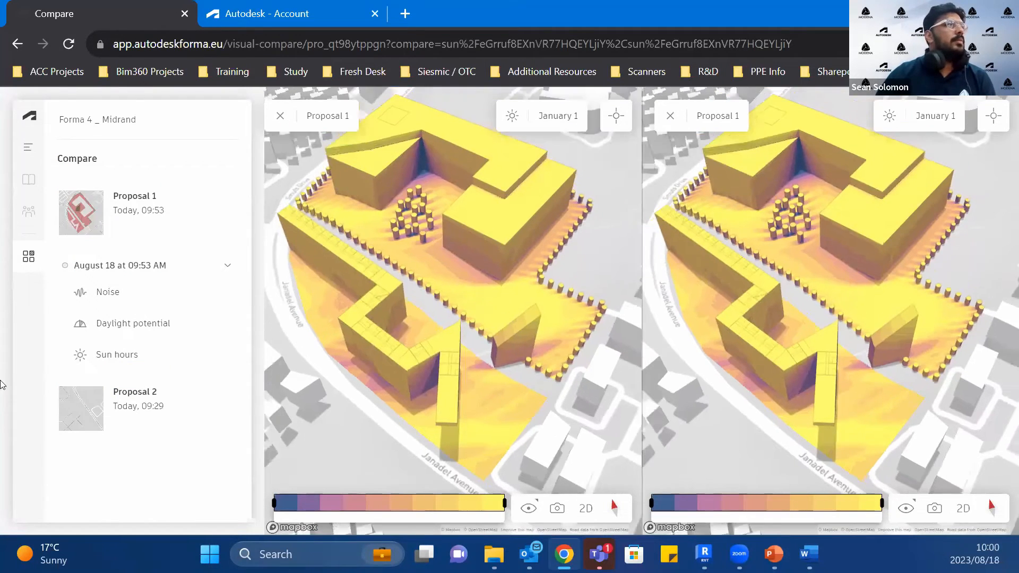
Step: Add a third sun hours view of Proposal 1 to the comparison and remove it
left_click(104, 354)
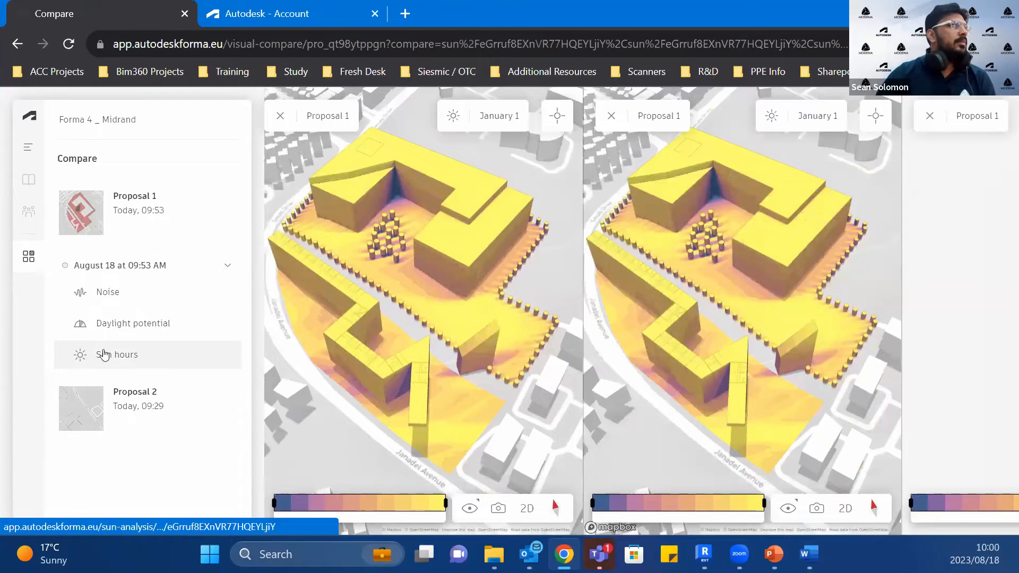
left_click(935, 114)
scroll(725, 265, "down", 6)
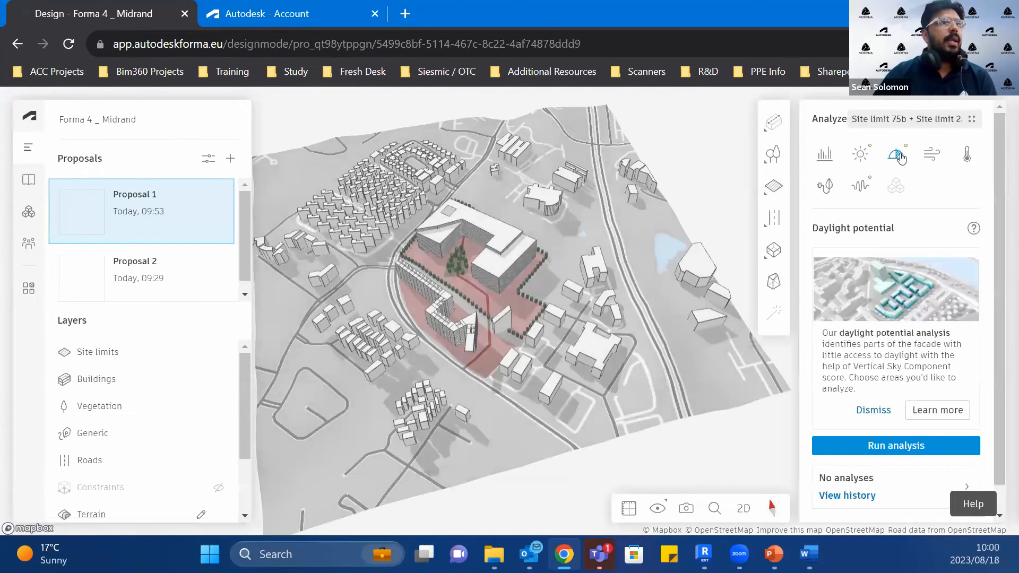
Step: Open Proposal 1's last sun hours analysis and display the June 21 results
left_click(856, 159)
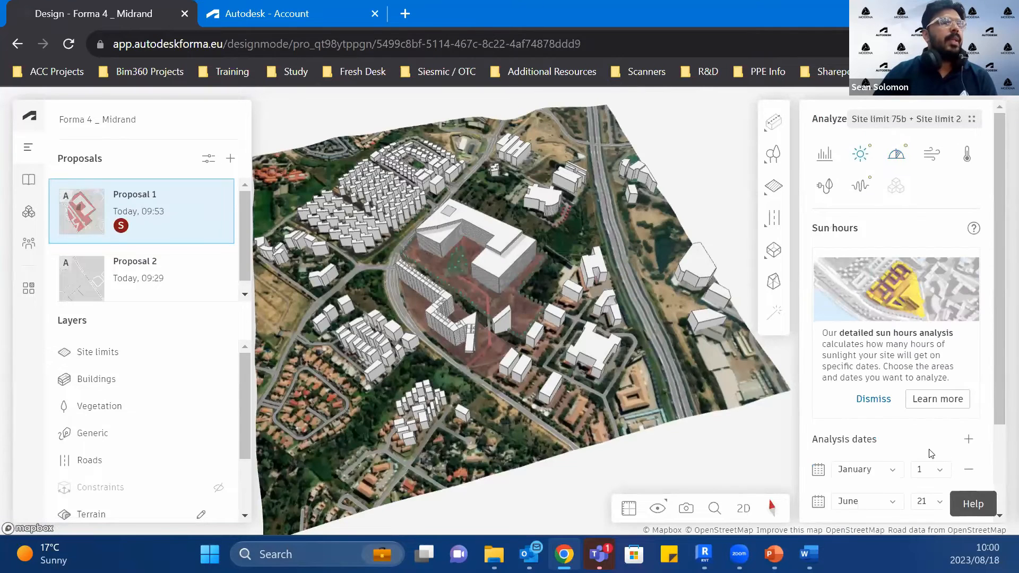
scroll(915, 441, "down", 2)
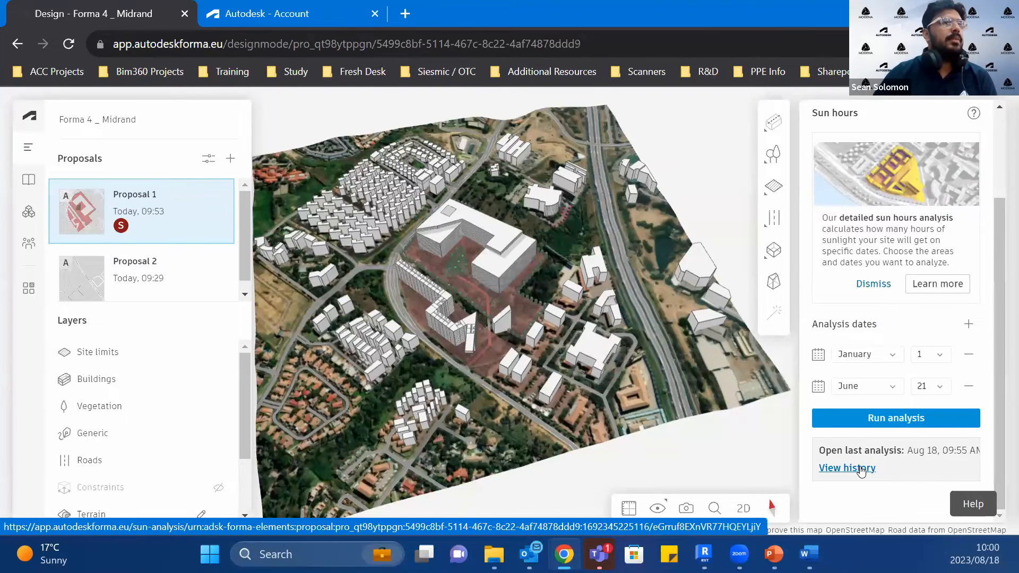
left_click(914, 454)
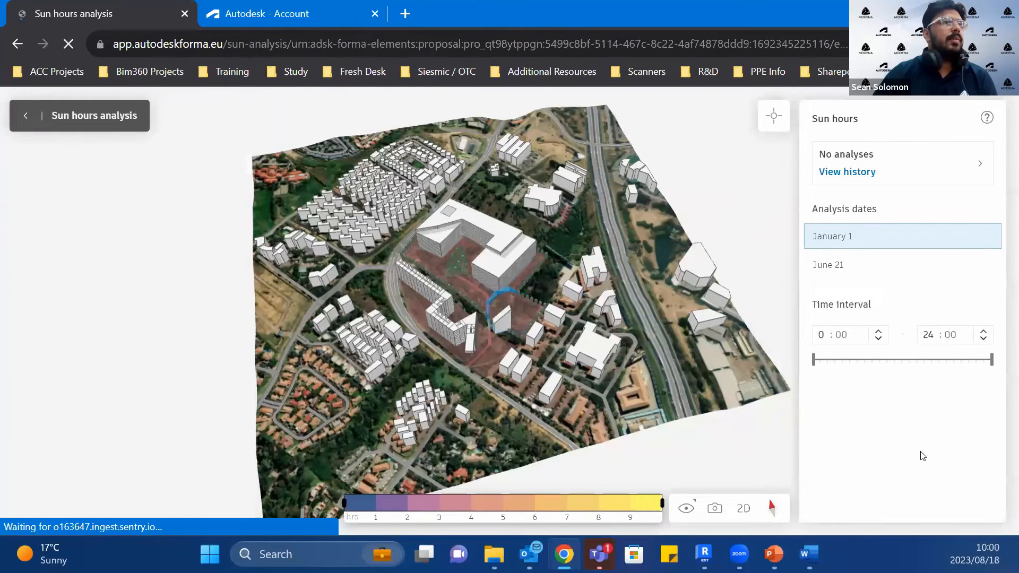
left_click(865, 263)
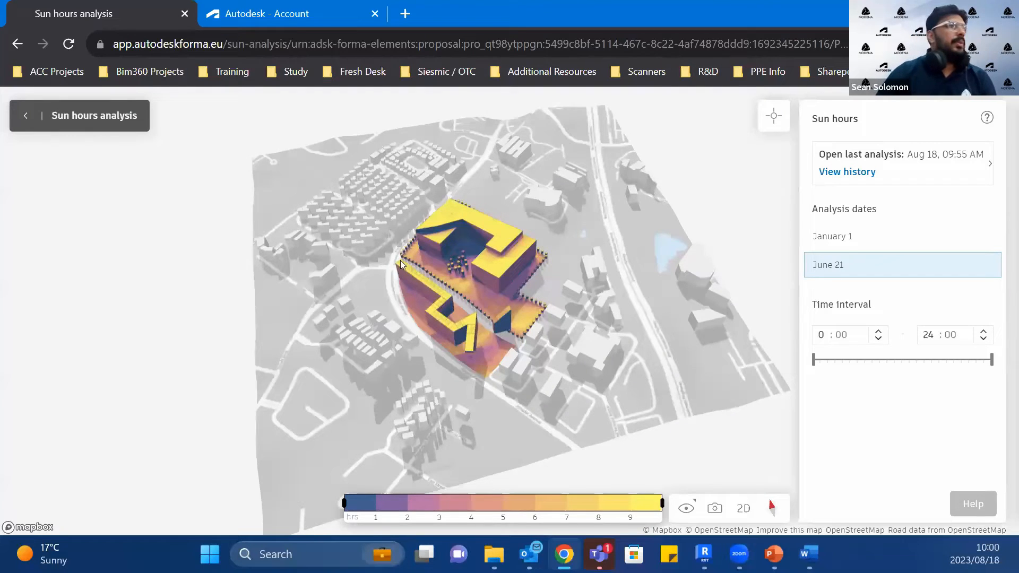
Step: Inspect the June 21 sun hours at the large building's shaded inner corner and along the zigzag building's outer facade
scroll(401, 264, "up", 5)
left_click(772, 115)
mouse_move(466, 223)
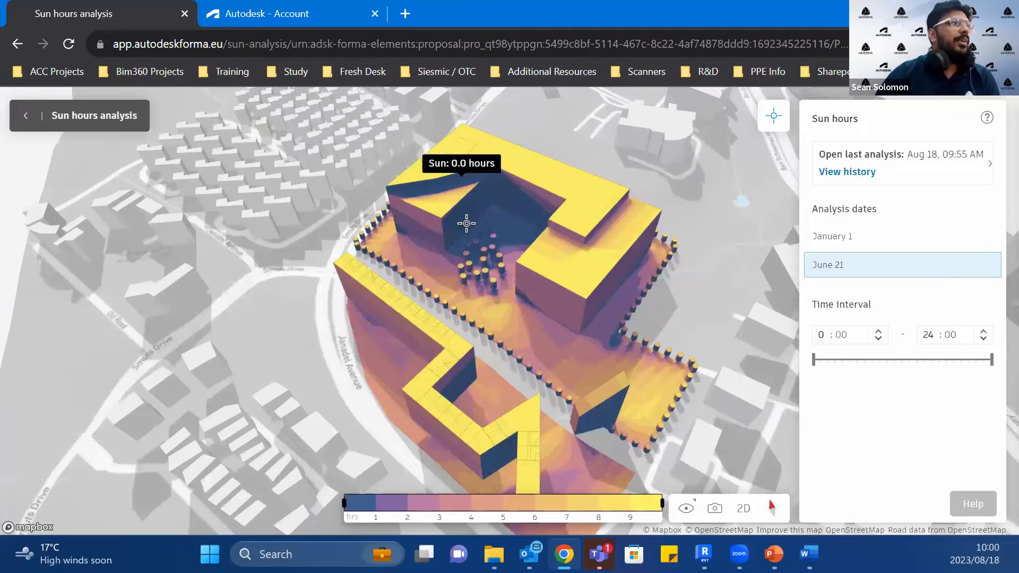
left_click(506, 223)
scroll(507, 223, "down", 1)
left_click(419, 314)
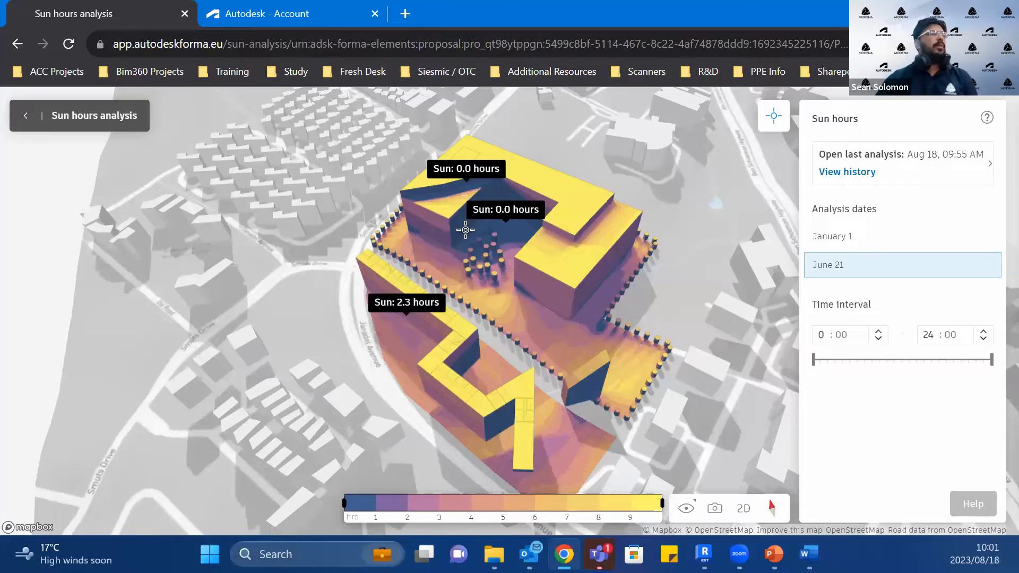
scroll(485, 234, "down", 2)
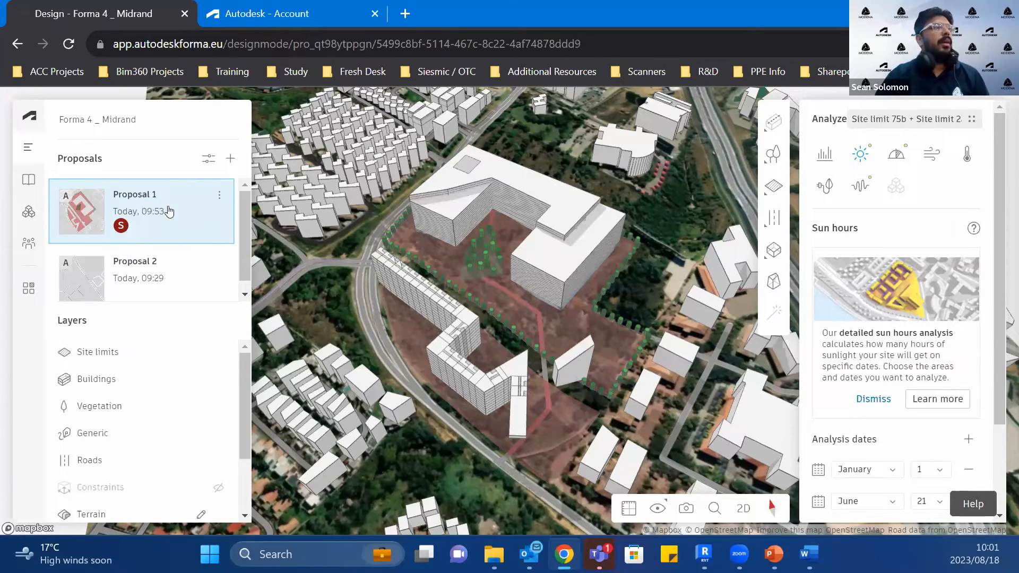
Step: Send Proposal 1 to Revit, checking that the Load Proposal command is available in the Revit project
left_click(220, 198)
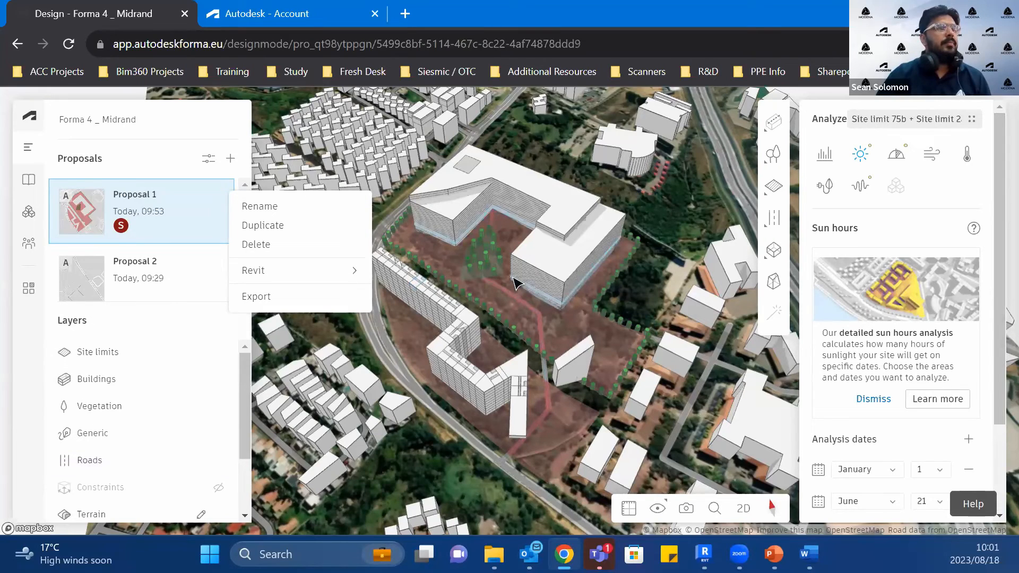
mouse_move(269, 268)
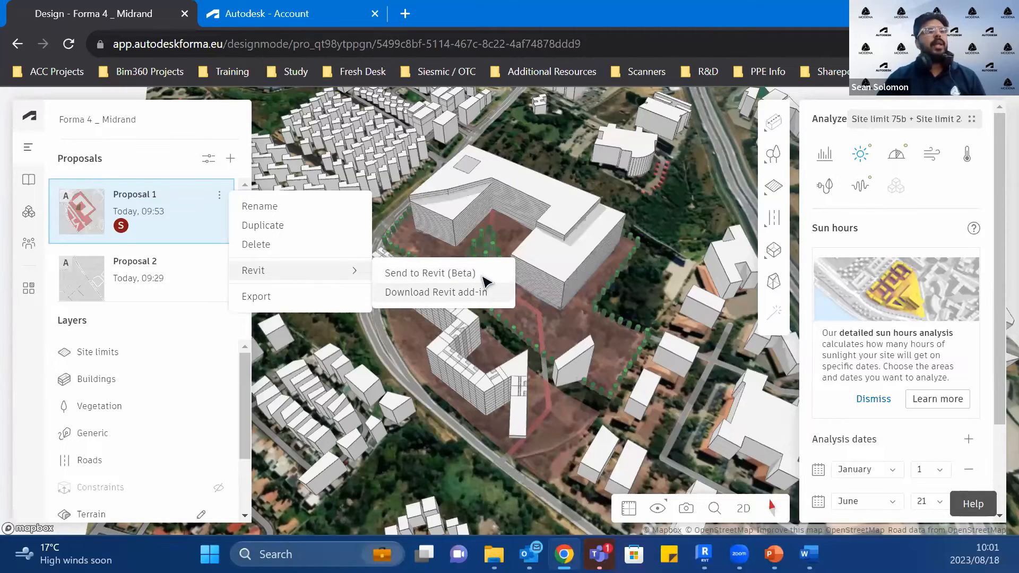
left_click(708, 552)
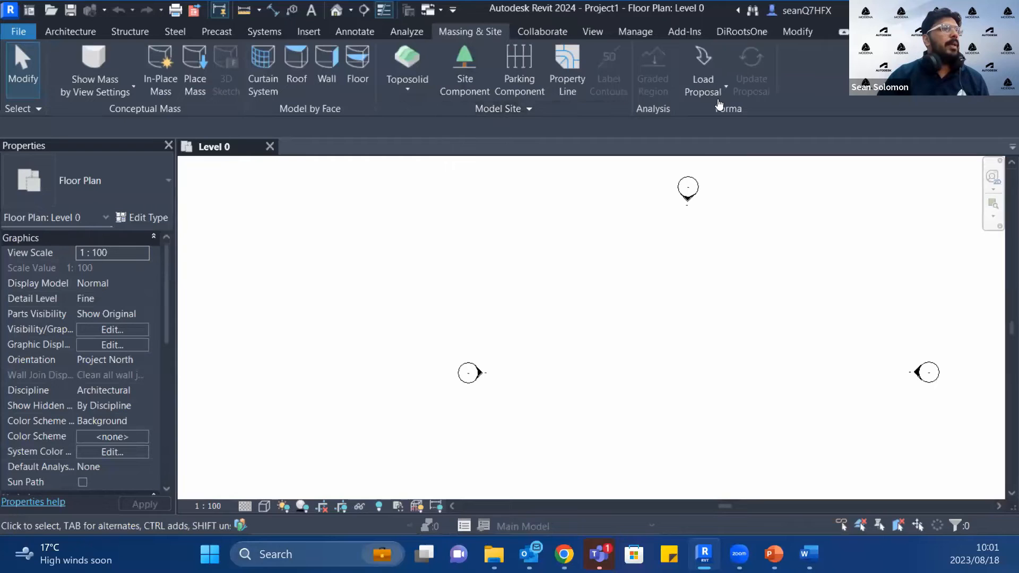
left_click(715, 83)
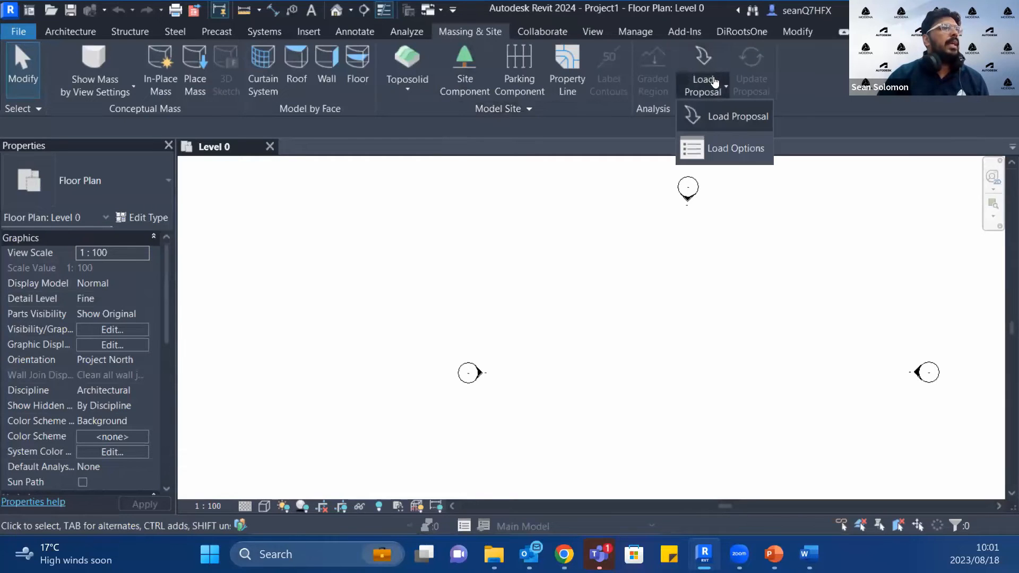
left_click(561, 551)
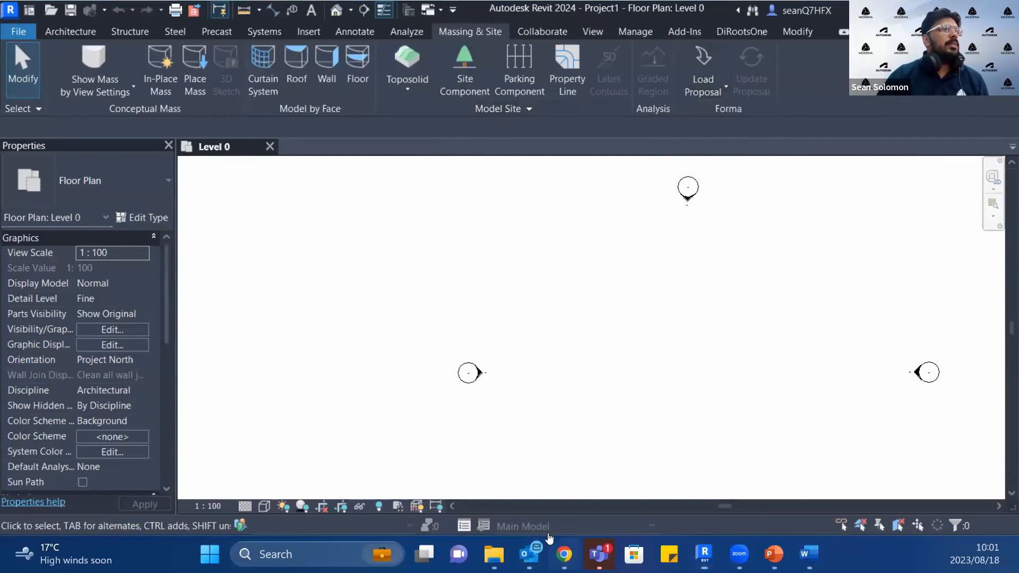
mouse_move(267, 270)
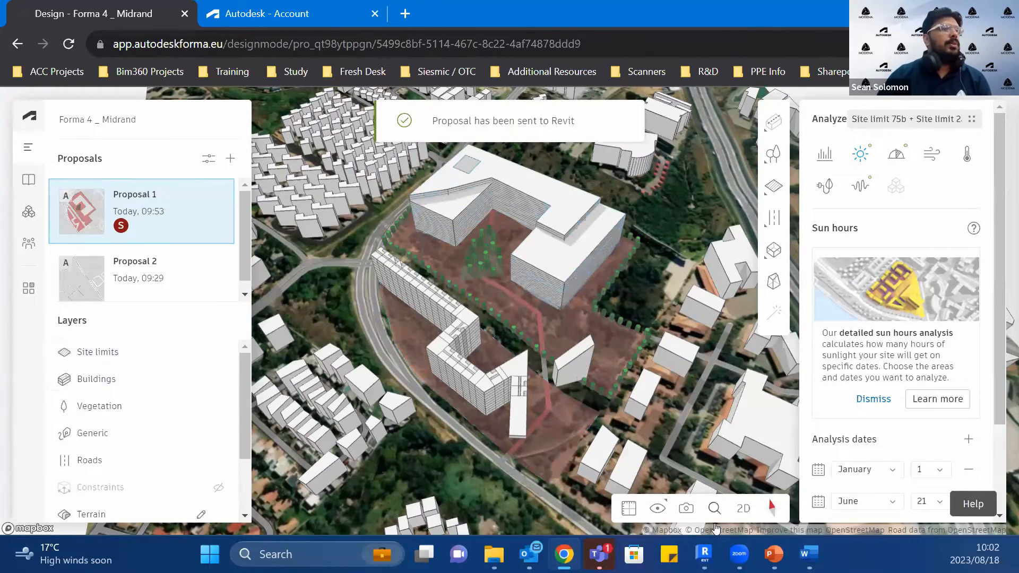
Step: Switch to Revit and review the Forma proposal load options for elements and terrain without changing them
left_click(704, 553)
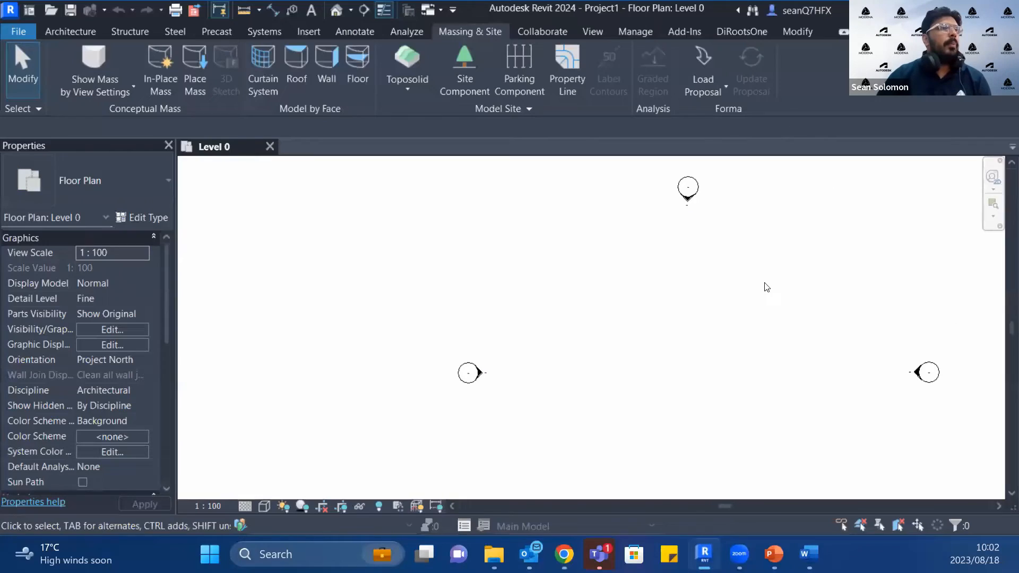
left_click(702, 77)
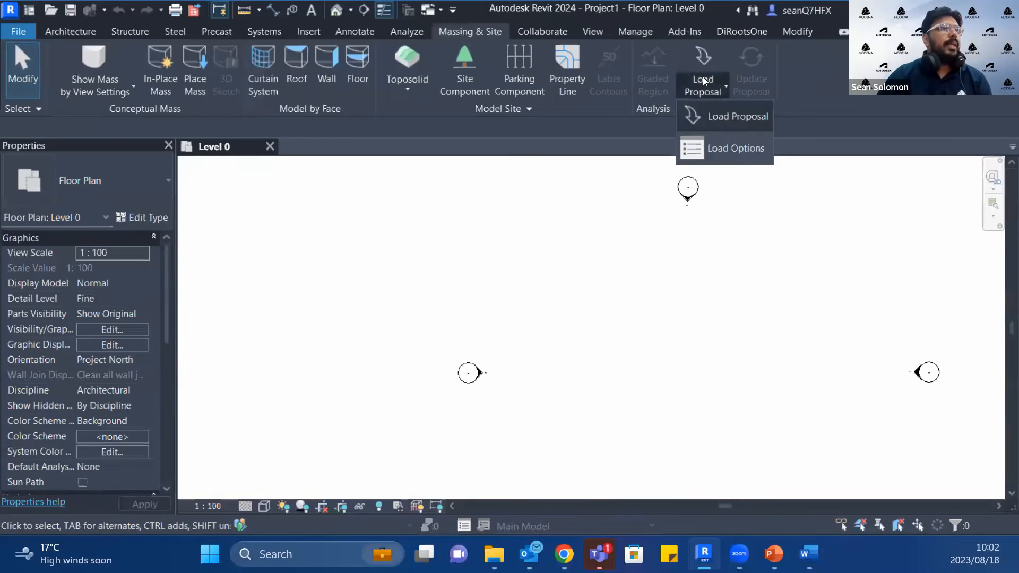
left_click(738, 148)
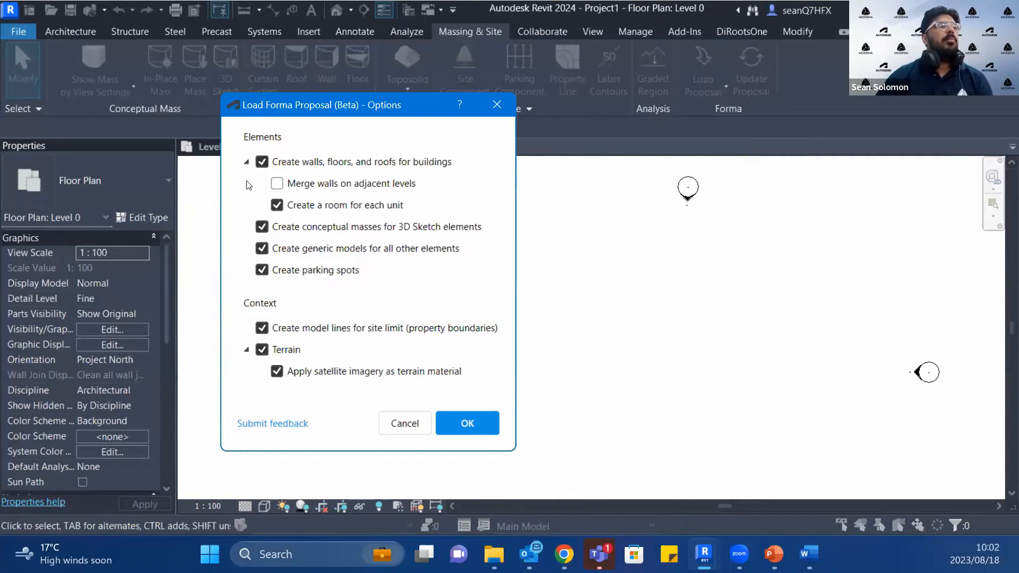
left_click(413, 423)
Step: Load Proposal 1 of Forma 4 _ Midrand into the Revit project
left_click(714, 84)
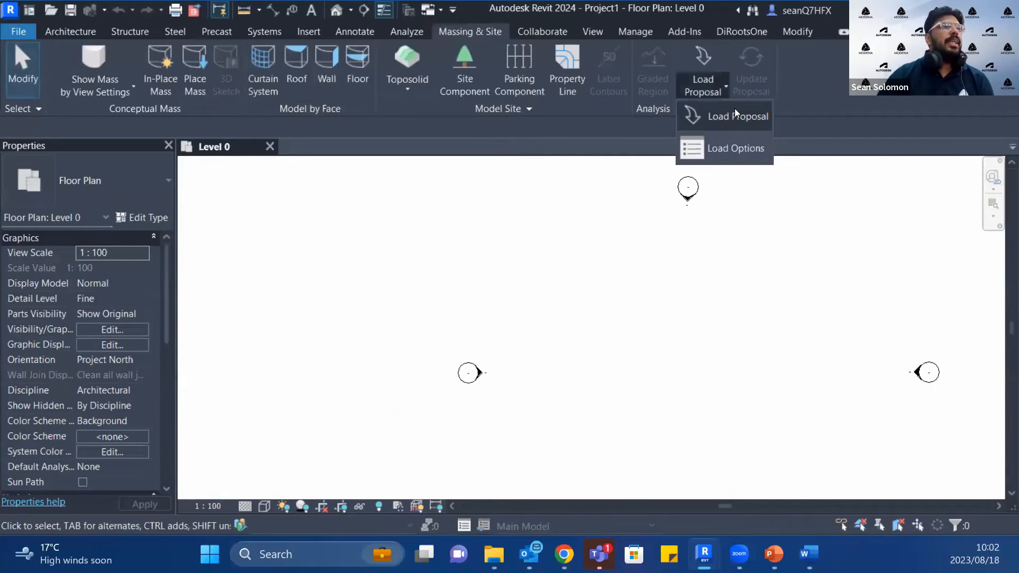
left_click(735, 111)
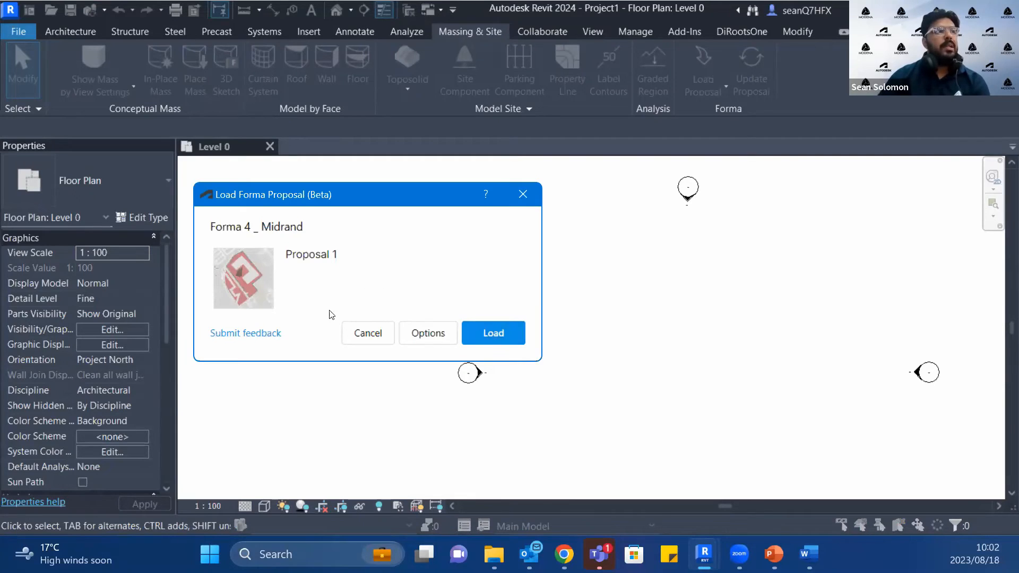
left_click(495, 333)
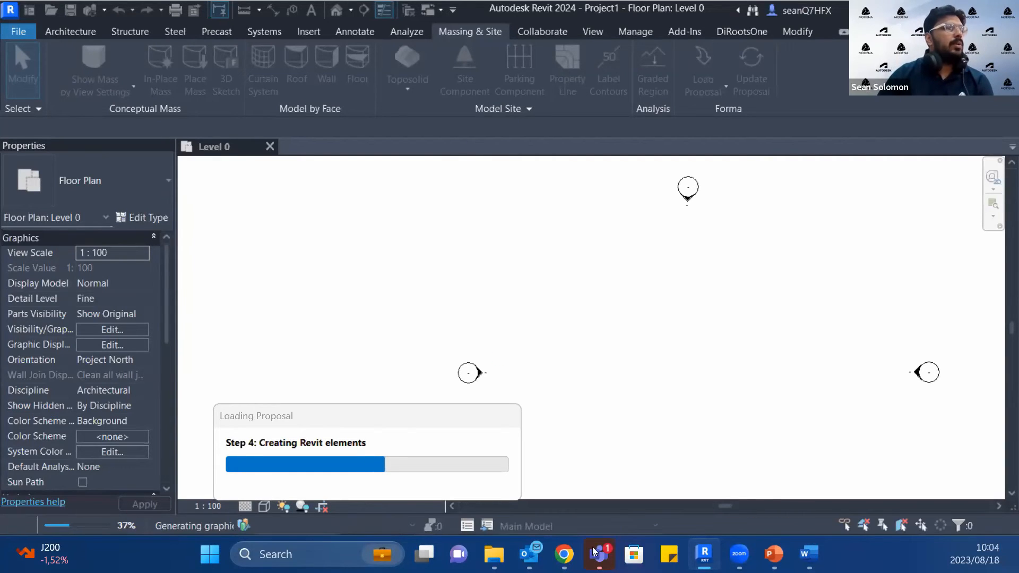
Step: Switch back to Forma, open the extension catalogue and review the Revit, Rhino, ShapeDiver and TestFit entries
mouse_move(564, 554)
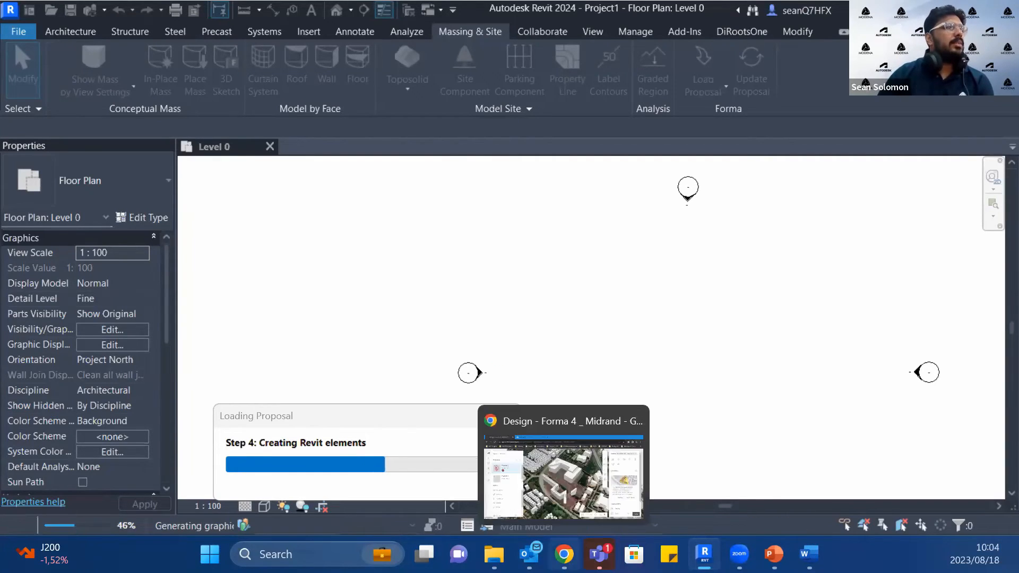
left_click(591, 507)
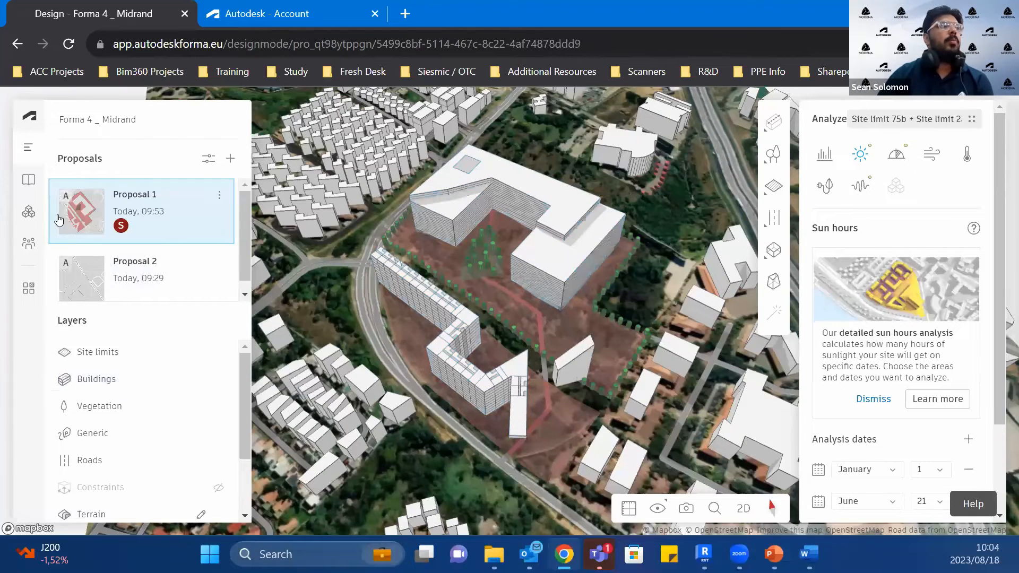
left_click(29, 213)
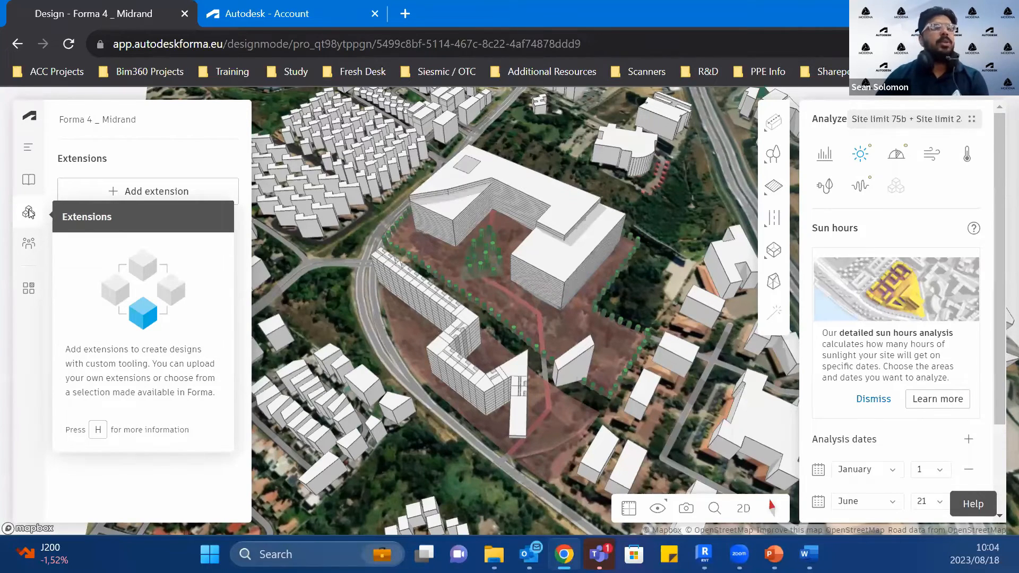
left_click(177, 193)
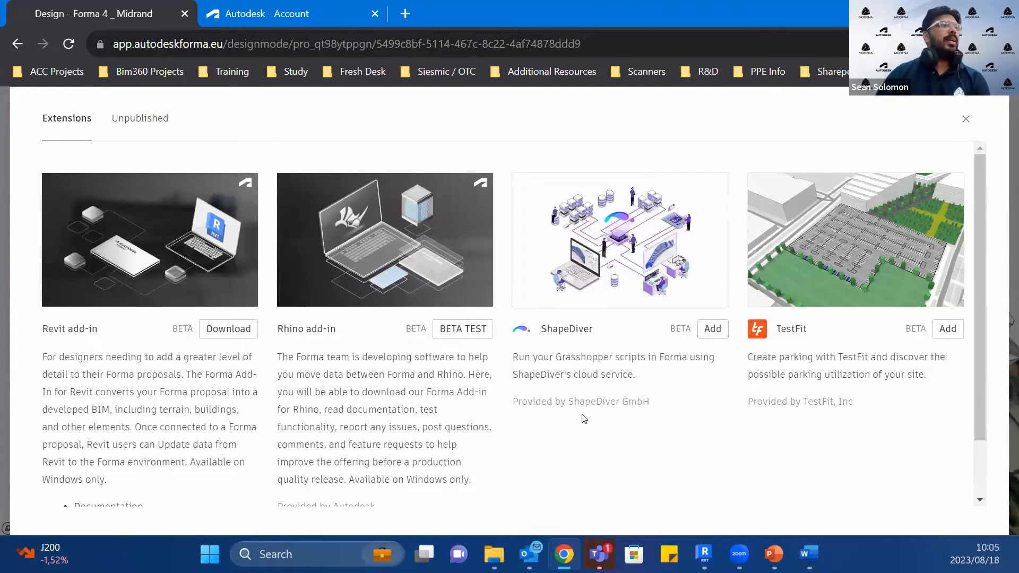
scroll(584, 419, "down", 2)
scroll(120, 283, "up", 1)
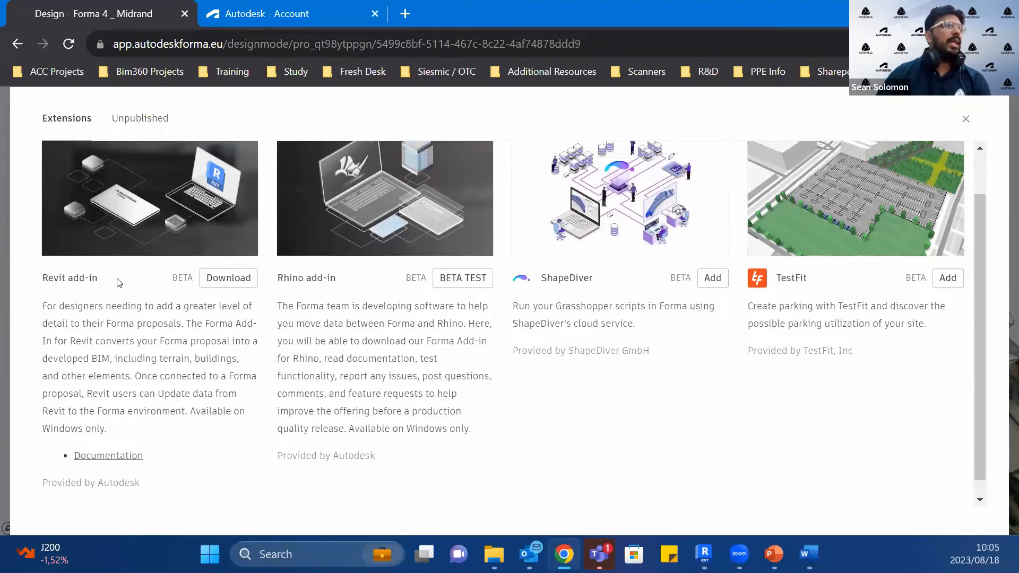
scroll(119, 283, "up", 1)
scroll(378, 351, "down", 1)
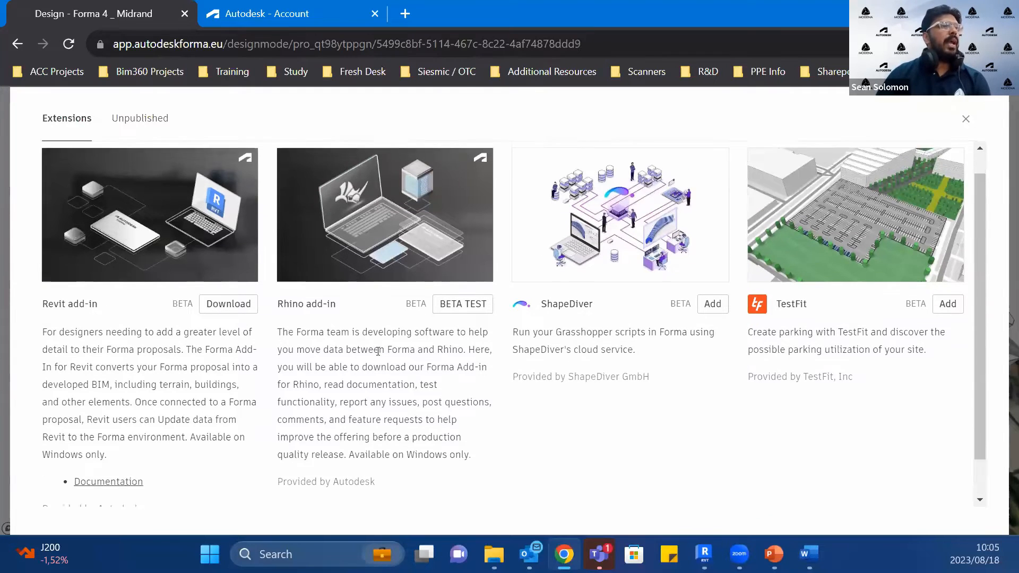
scroll(378, 351, "down", 1)
scroll(723, 420, "up", 2)
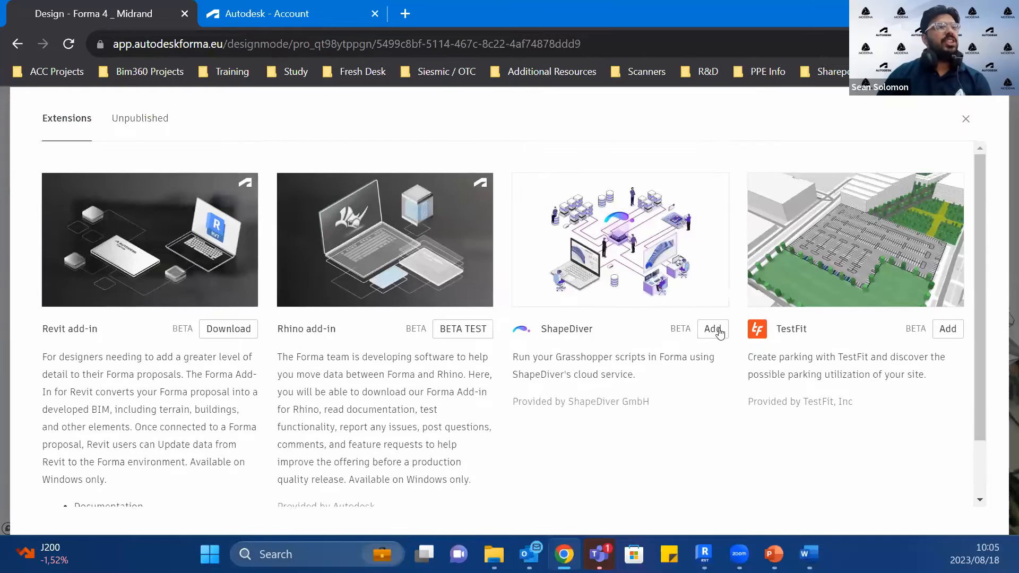
Step: Add the ShapeDiver and TestFit extensions to the project, agreeing to each provider's terms
left_click(719, 332)
scroll(711, 424, "down", 1)
left_click(709, 451)
left_click(948, 261)
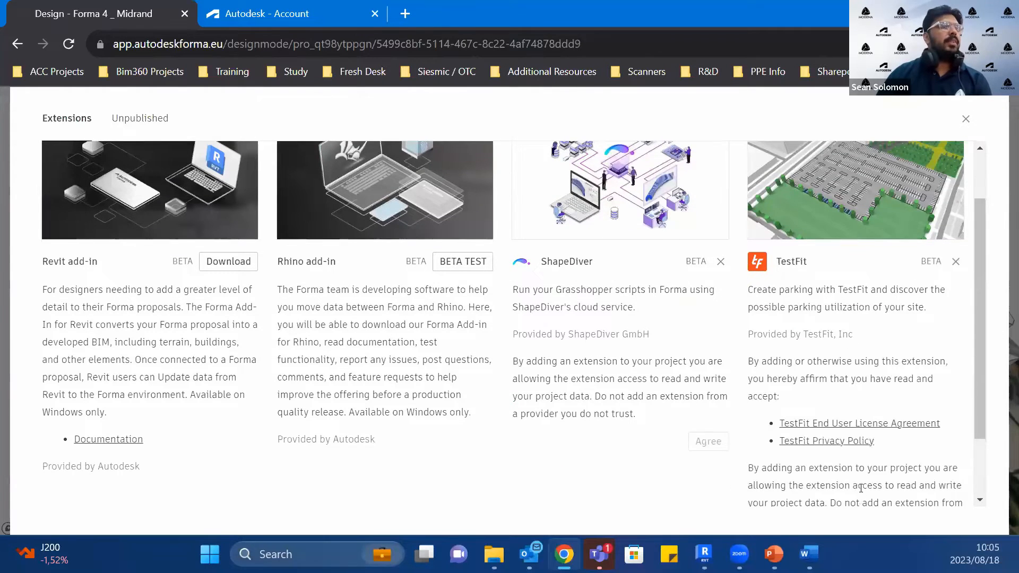
scroll(861, 488, "down", 1)
left_click(944, 465)
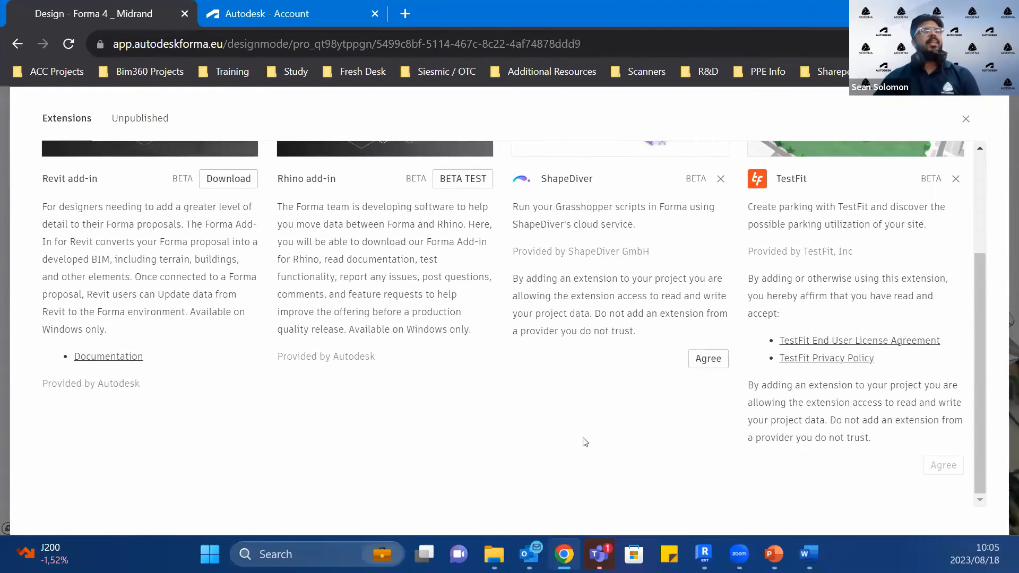
scroll(584, 442, "up", 2)
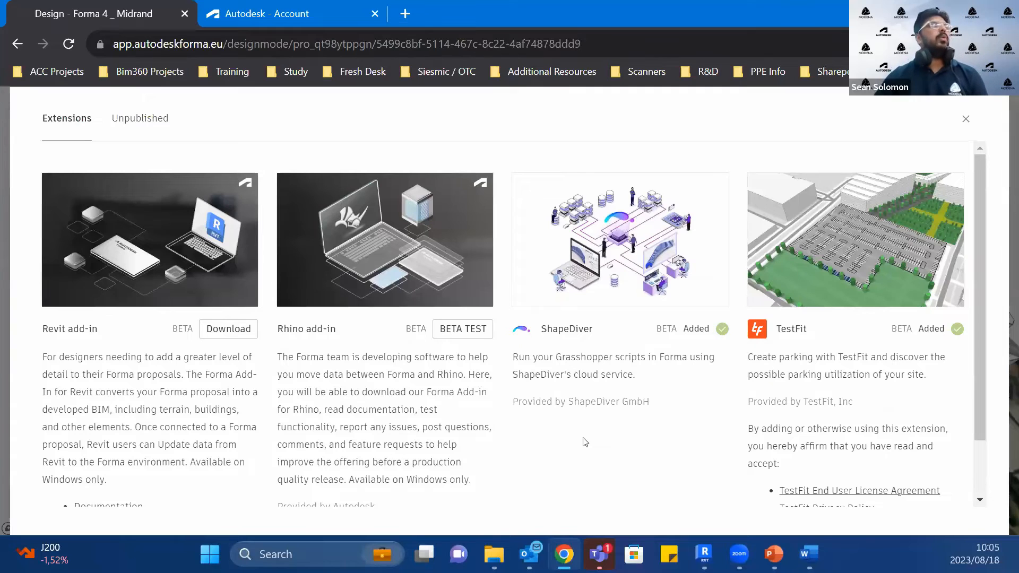
Step: Check the unpublished extensions section, return to the published extensions and close the catalogue
left_click(130, 115)
left_click(75, 123)
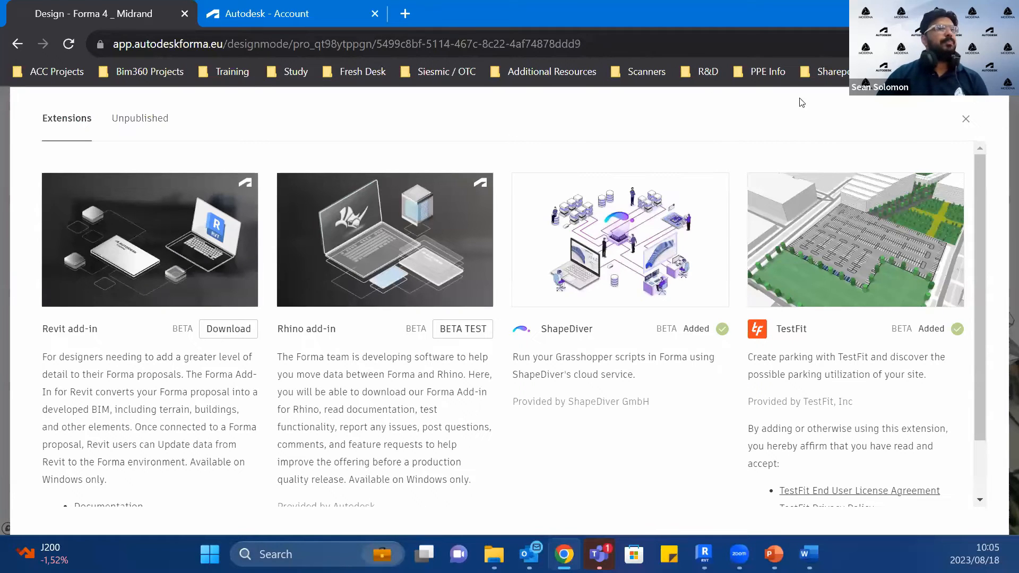
left_click(965, 118)
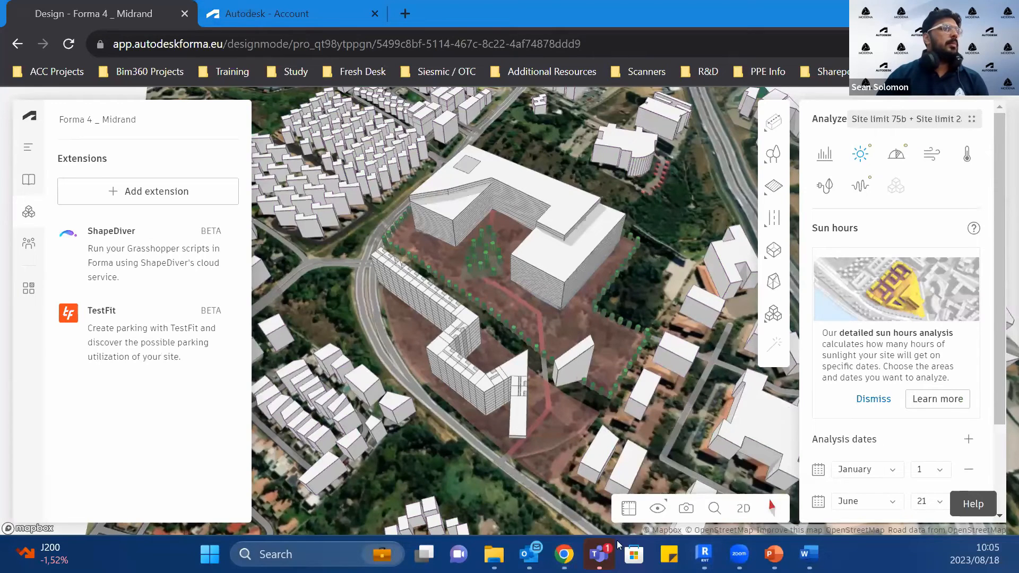
left_click(565, 555)
left_click(564, 555)
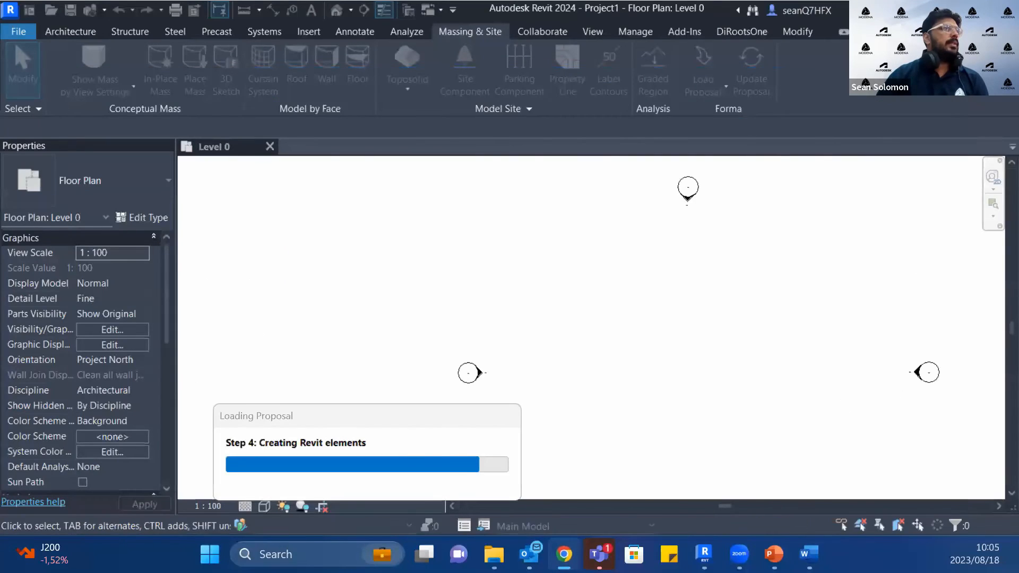
left_click(565, 556)
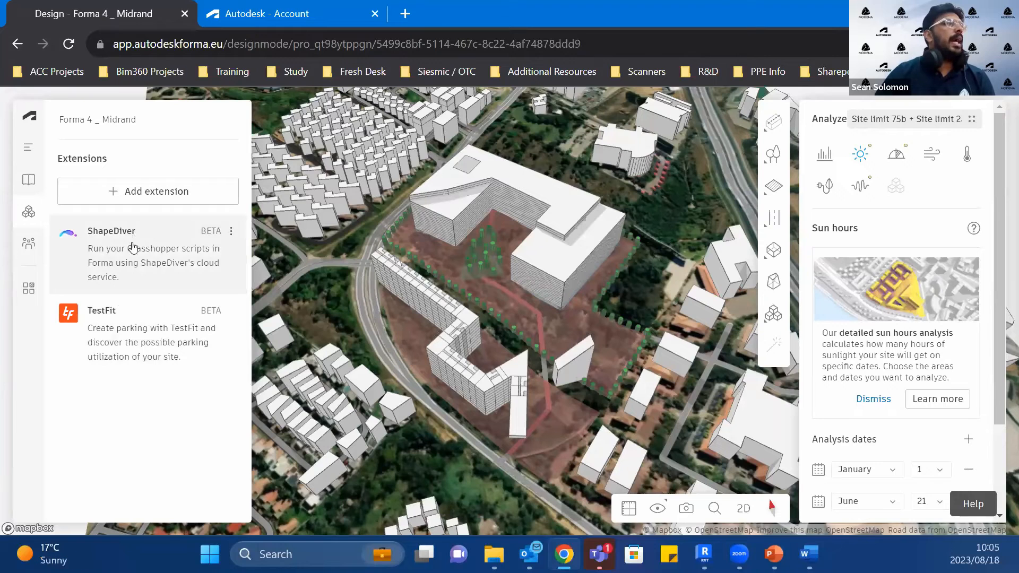
Step: Draw a five-corner footprint for a ShapeDiver Twisted Tower across the road south of the site
left_click(778, 318)
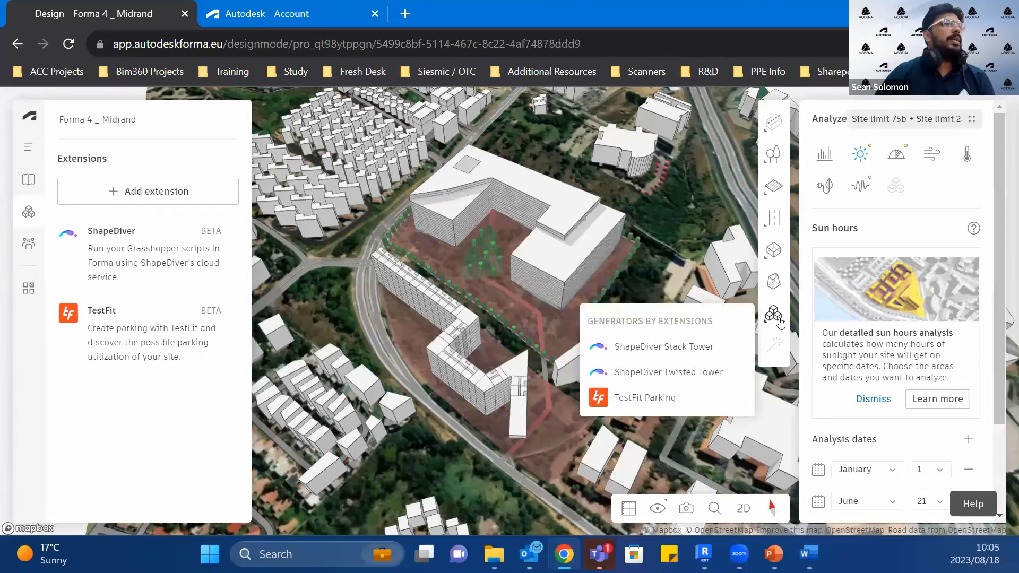
left_click(700, 383)
scroll(517, 404, "up", 5)
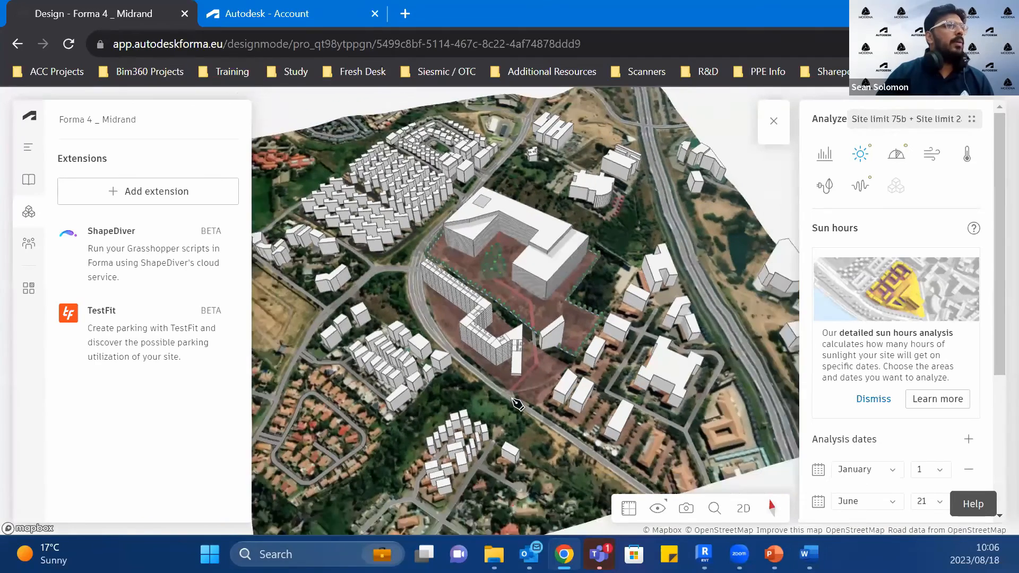
scroll(514, 419, "up", 2)
scroll(514, 425, "up", 2)
left_click(513, 428)
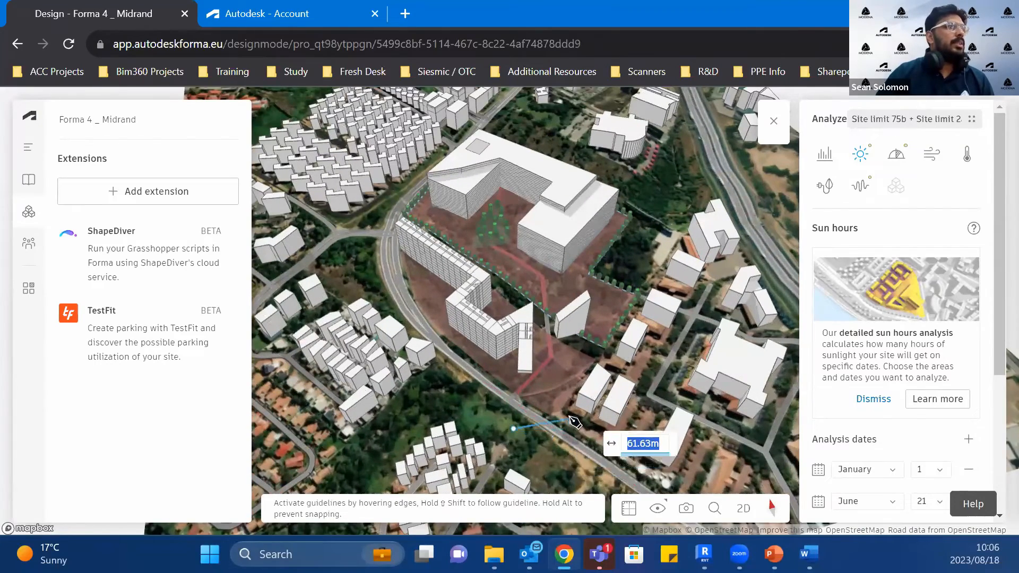
left_click(556, 398)
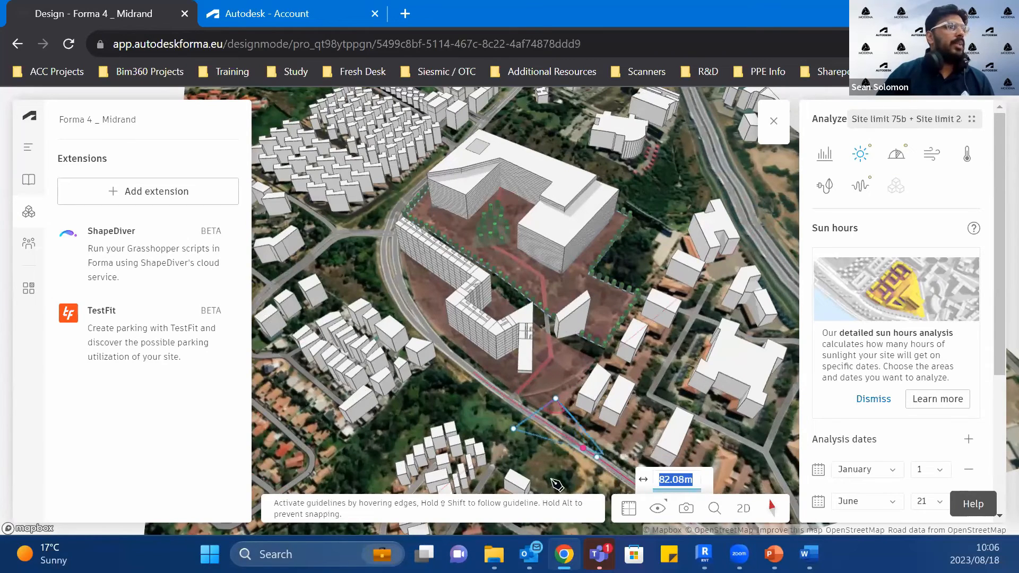
left_click(609, 454)
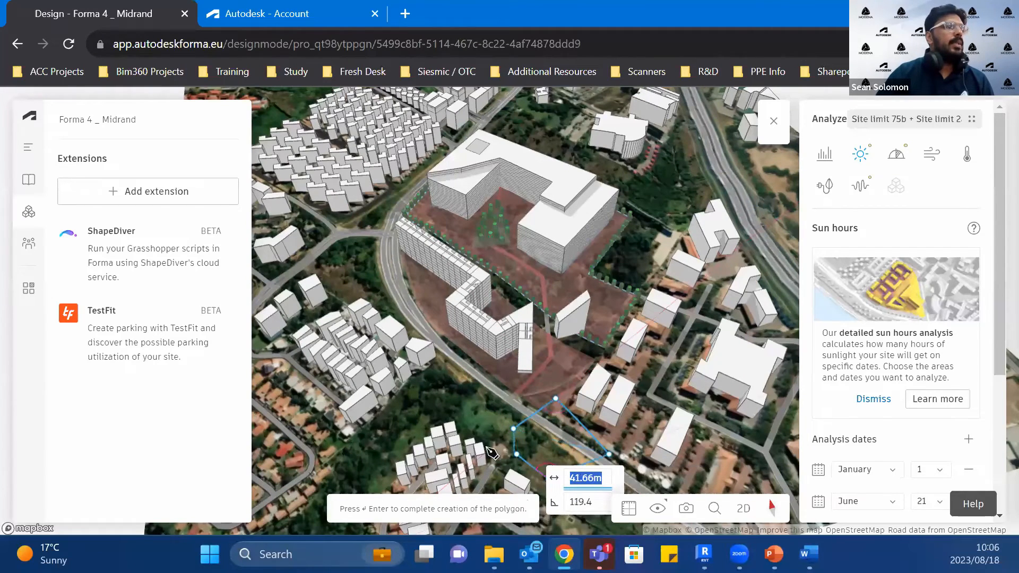
left_click(549, 478)
left_click(544, 443)
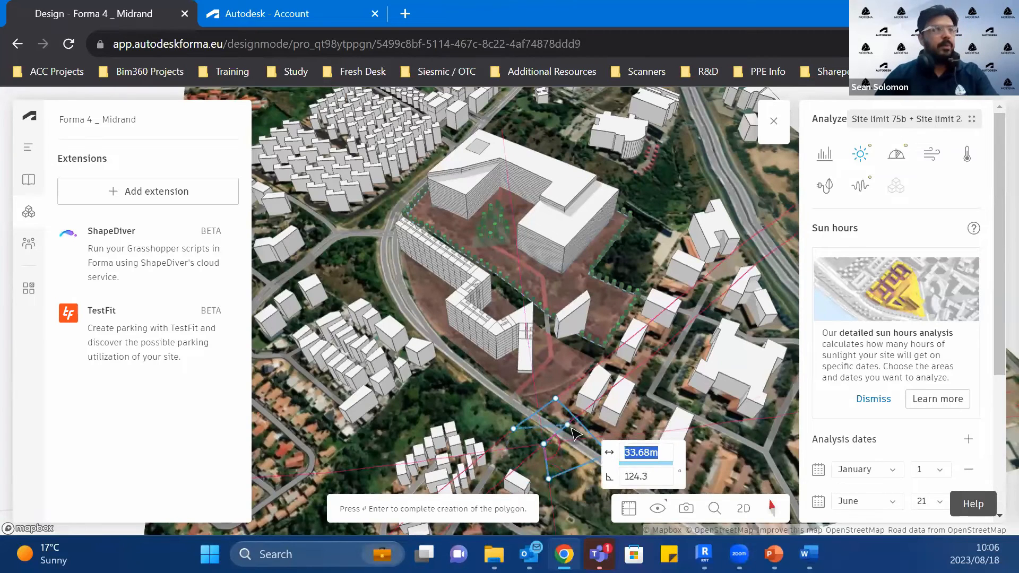
key("Return")
right_click_drag(556, 458, 560, 355)
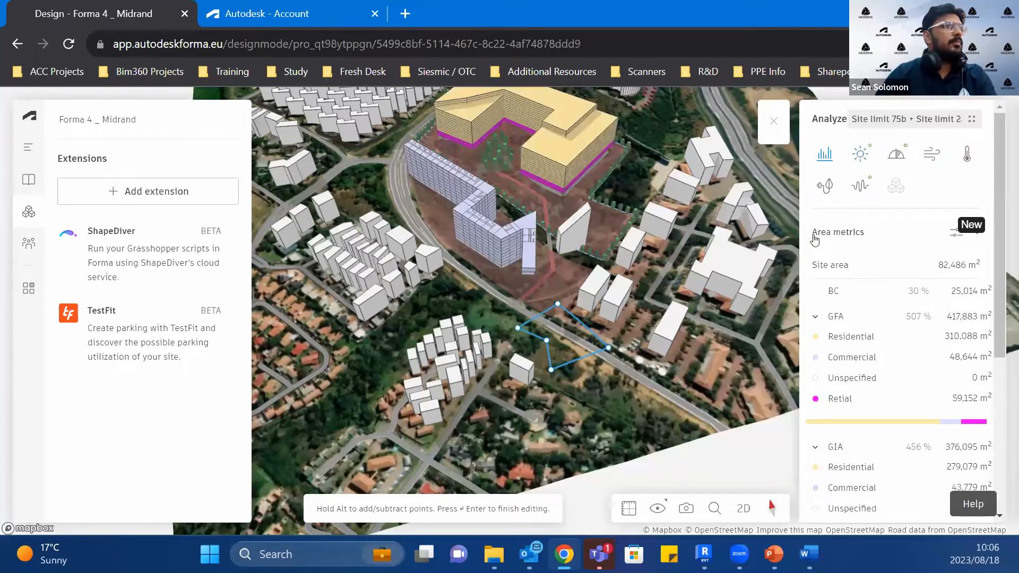
Step: Set the twisted tower's rotation angle to 81.8 and floor count to 36, and close its generator settings
scroll(951, 432, "down", 5)
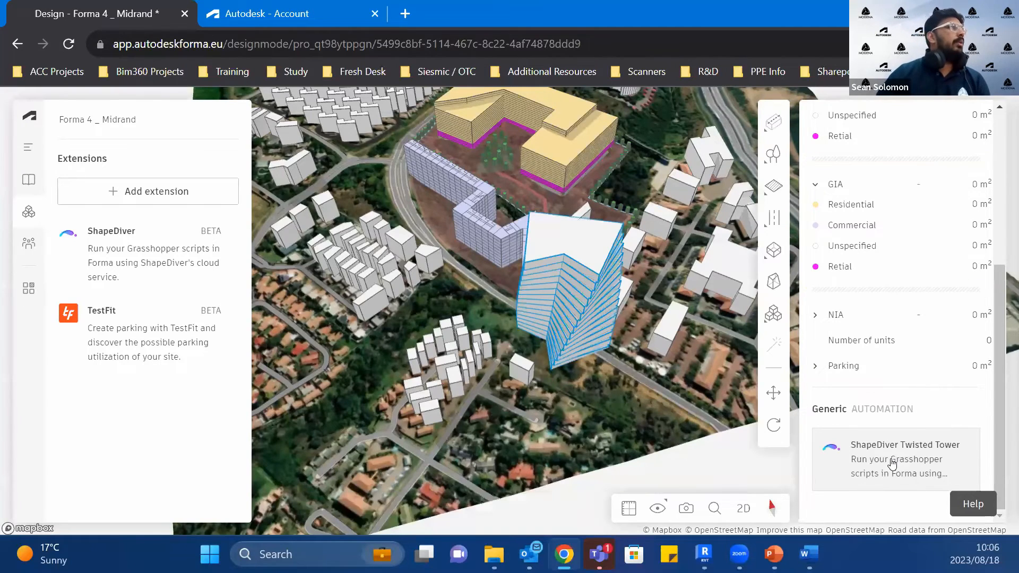
left_click(864, 471)
left_click_drag(644, 420, 684, 420)
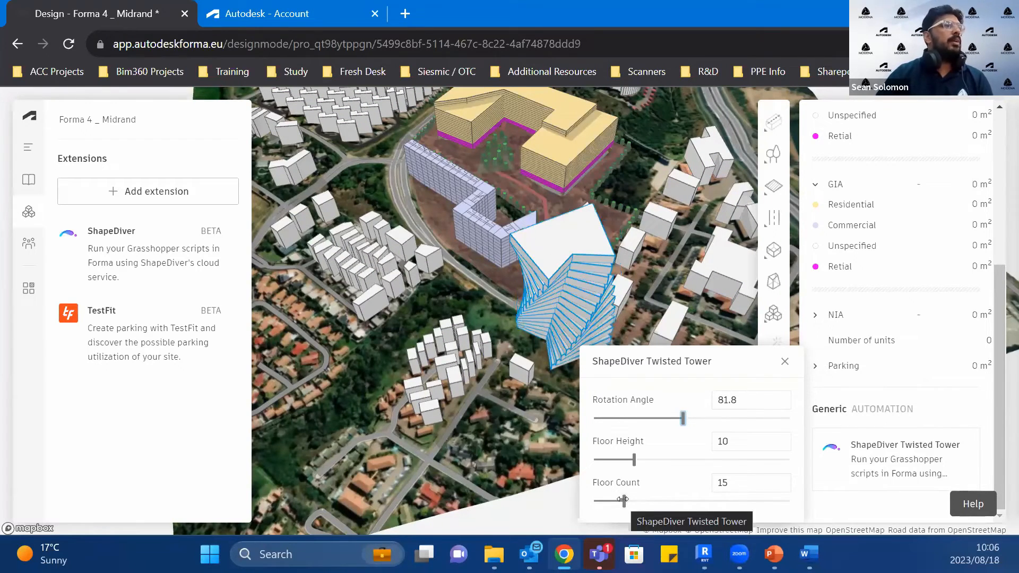
left_click_drag(624, 499, 665, 501)
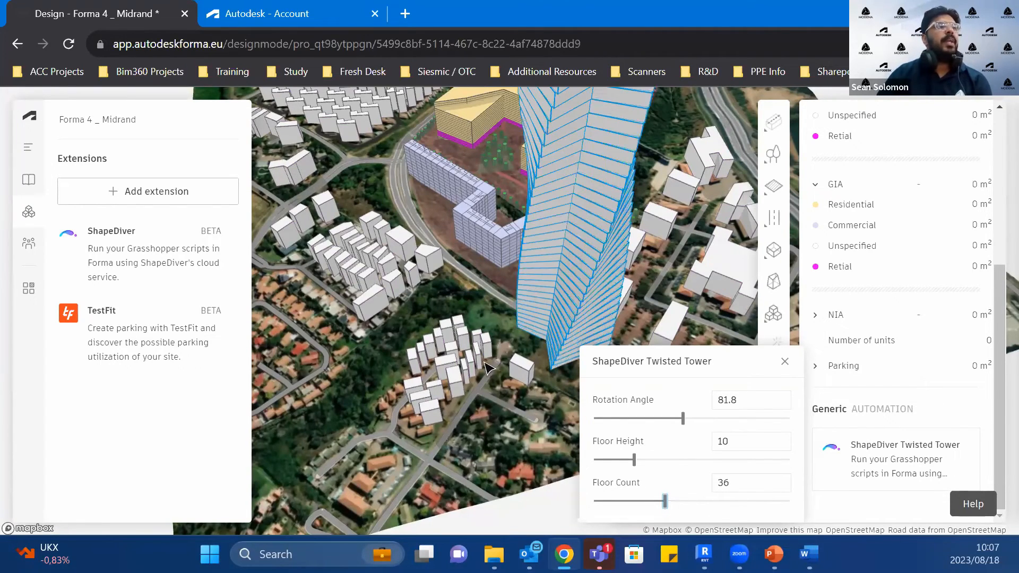
scroll(484, 363, "down", 3)
scroll(485, 363, "down", 2)
left_click(784, 360)
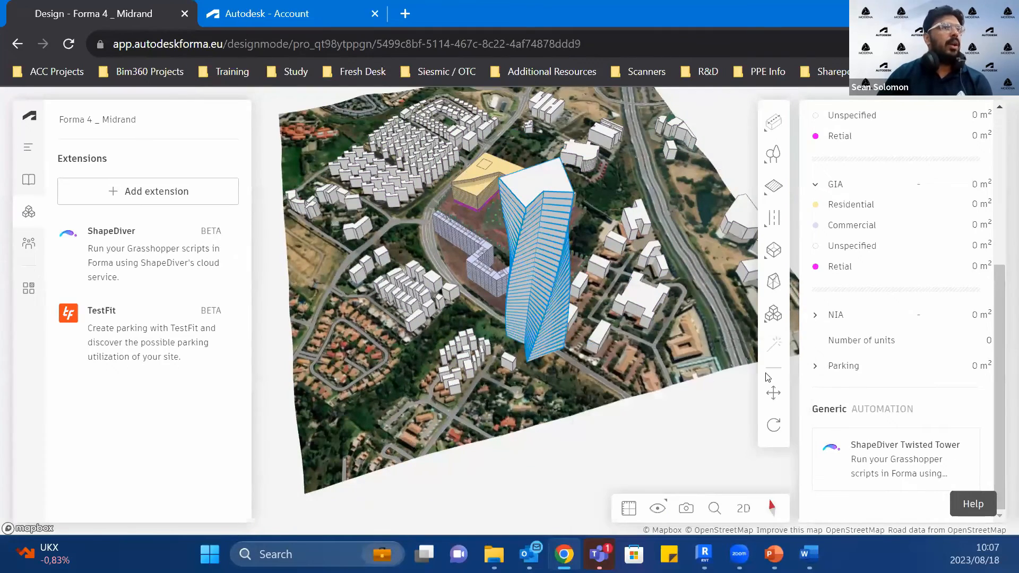
Step: Generate a TestFit Parking area by outlining a four-corner polygon on the land south of the twisted tower
scroll(478, 159, "up", 5)
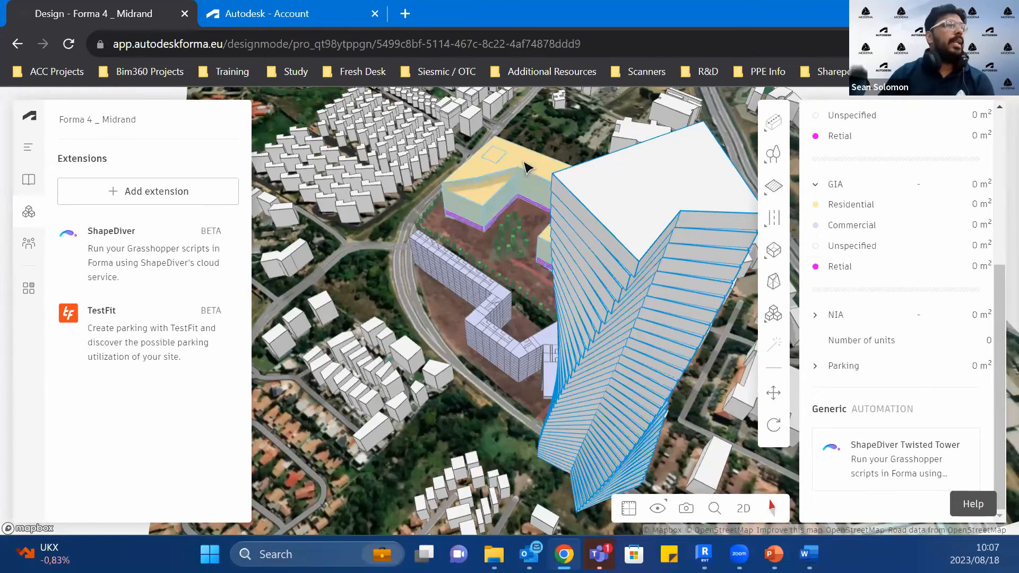
left_click(773, 313)
left_click(697, 372)
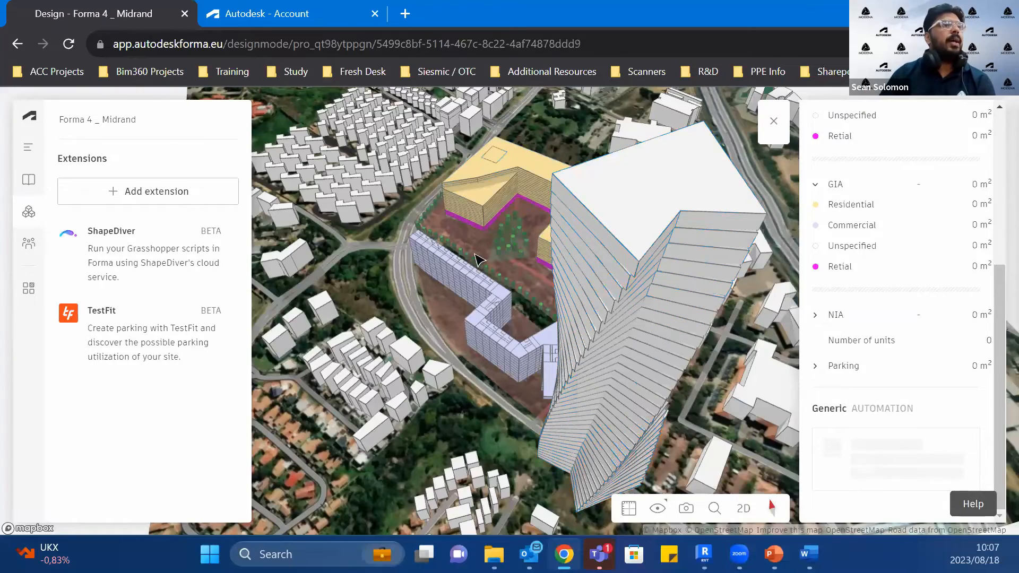
scroll(485, 248, "down", 4)
scroll(485, 247, "up", 3)
middle_click_drag(552, 318, 461, 109)
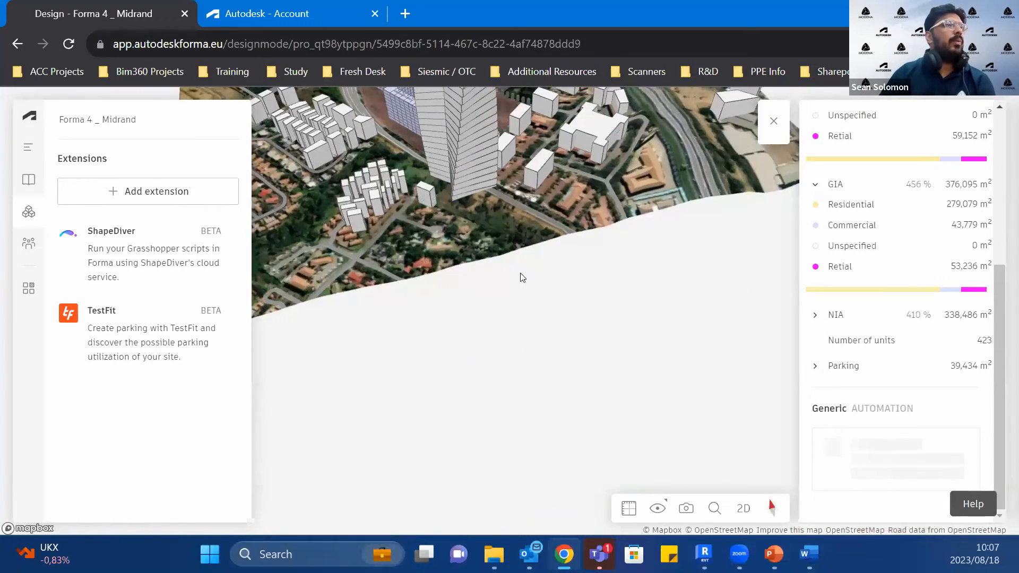
mouse_move(545, 327)
middle_mouse_down()
mouse_move(521, 367)
mouse_move(503, 477)
middle_mouse_up()
left_click(504, 359)
left_click(576, 314)
left_click(689, 374)
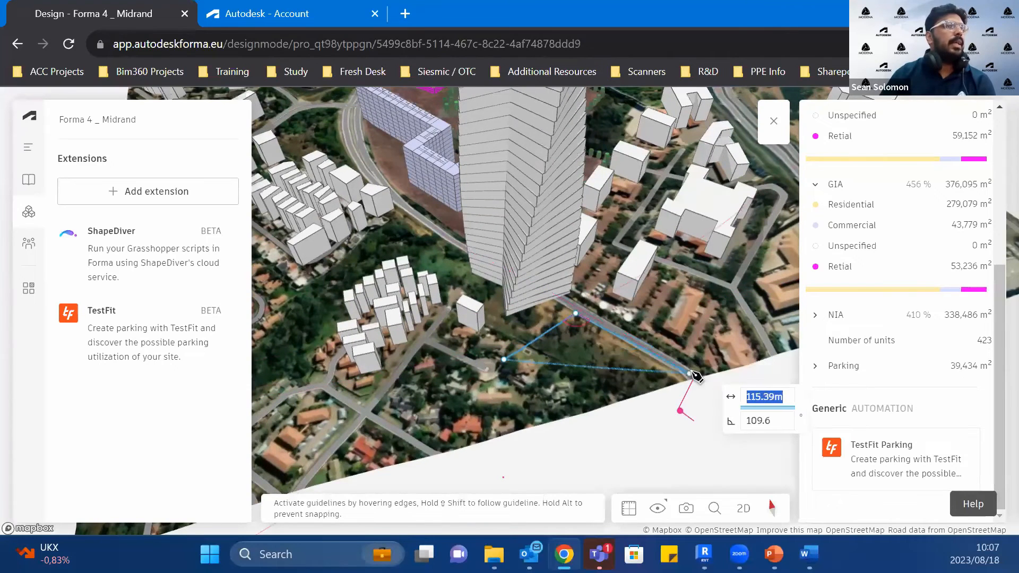
left_click(342, 473)
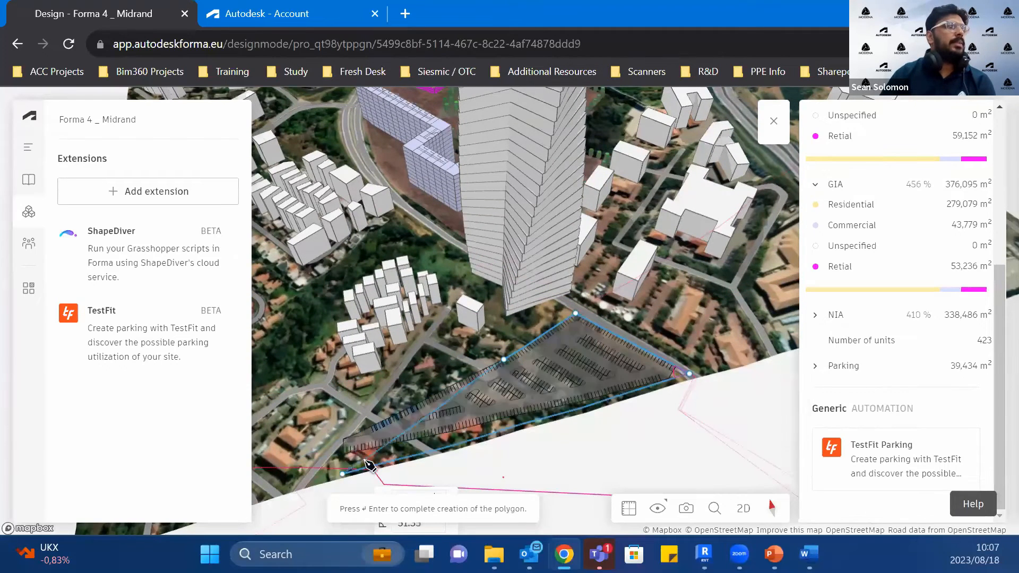
left_click(424, 435)
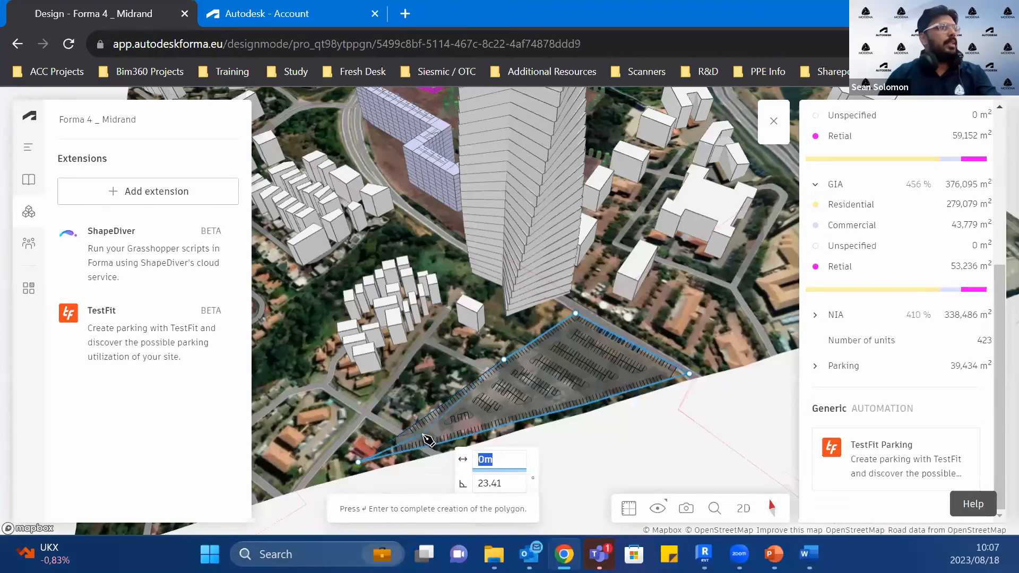
key("Return")
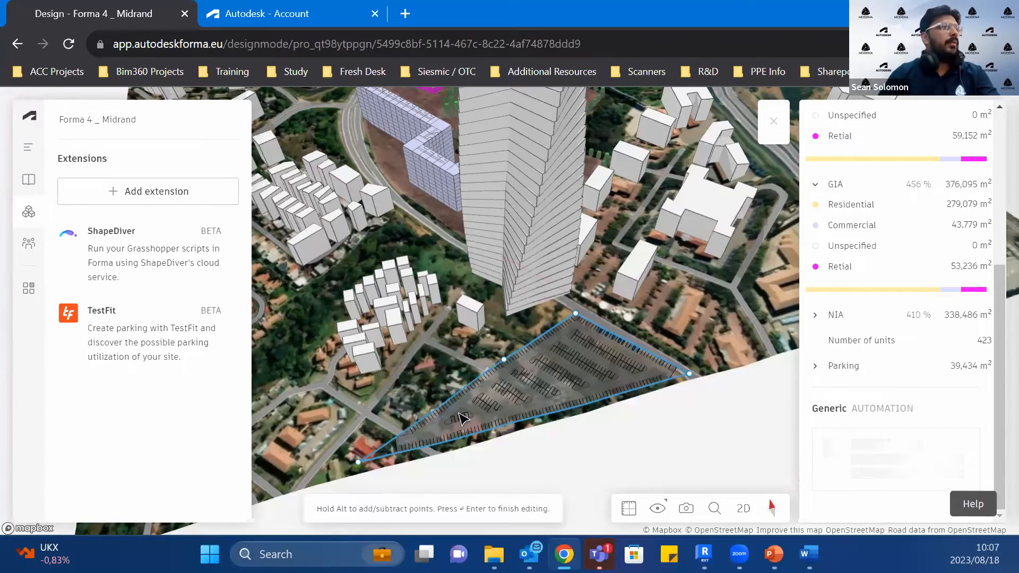
left_click(467, 416)
scroll(494, 411, "up", 2)
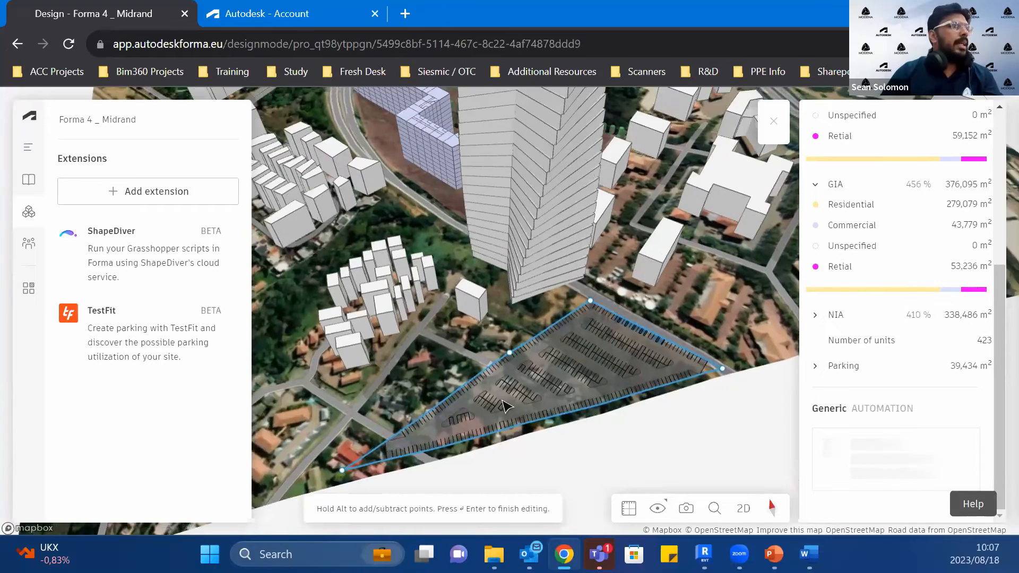
scroll(546, 390, "up", 1)
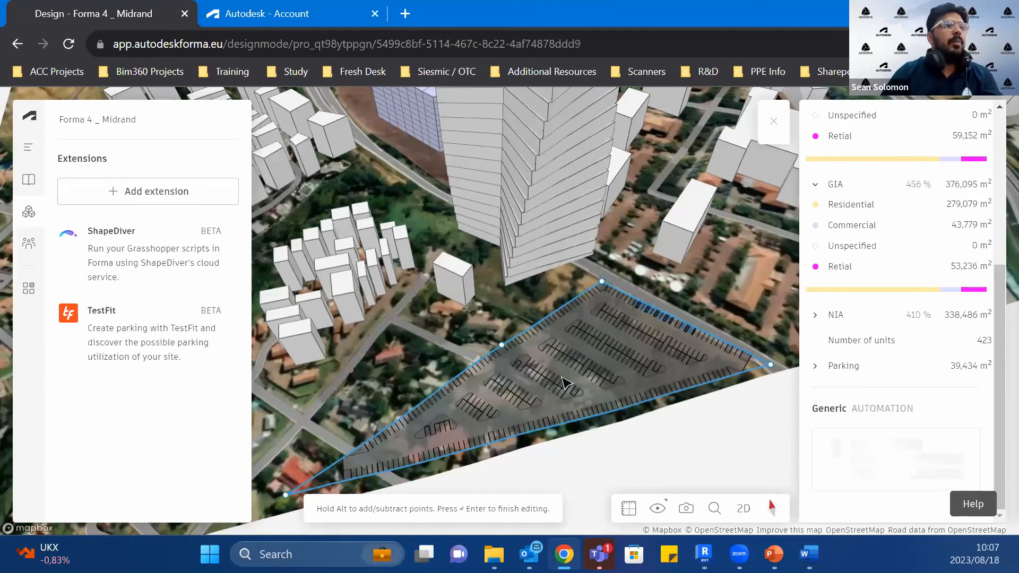
key("Return")
scroll(566, 382, "up", 1)
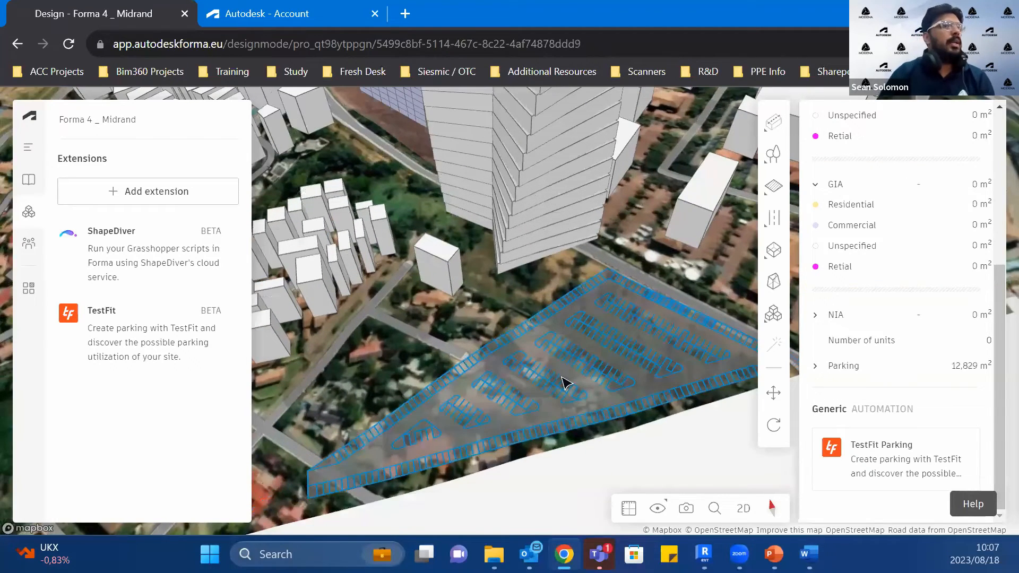
Step: Change the parking layout's primary axis for orientation and set the ADA car width to 3 m
left_click(866, 466)
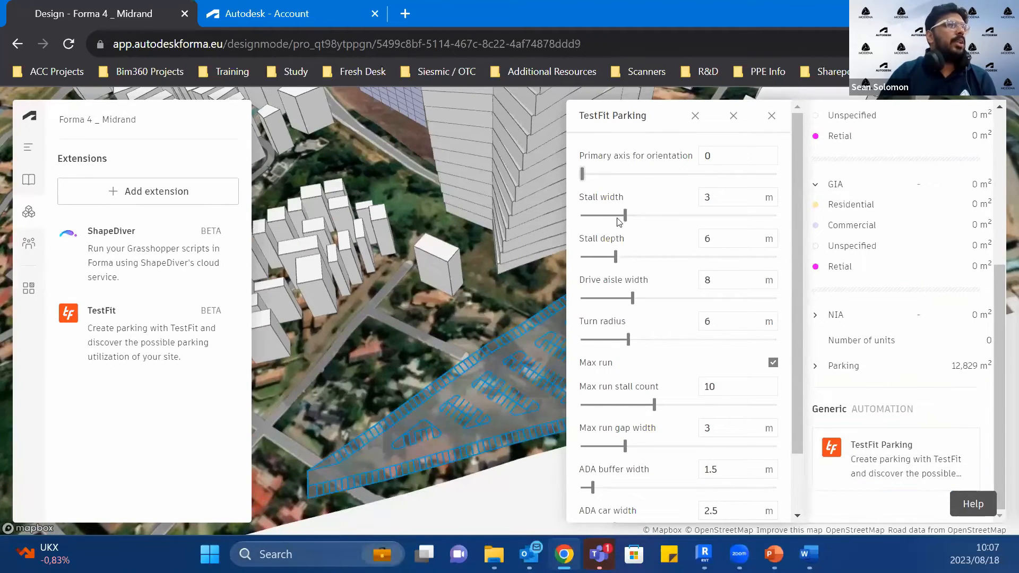
scroll(669, 323, "down", 1)
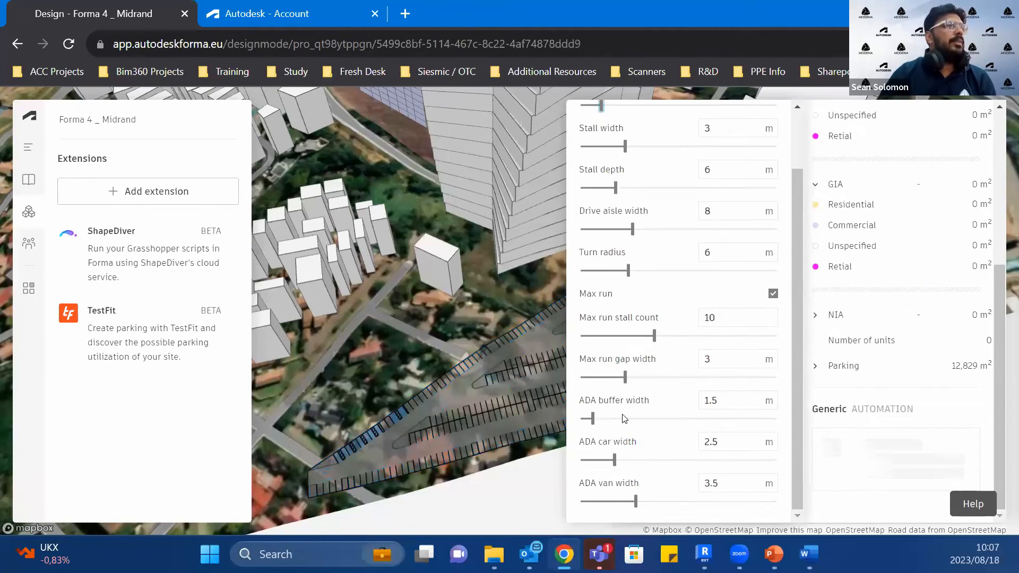
left_click(628, 457)
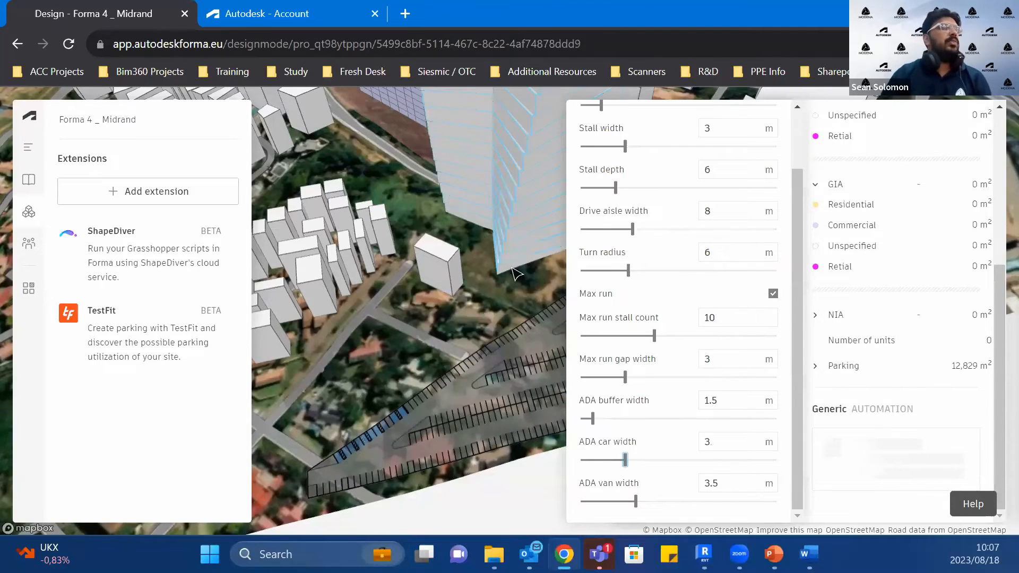
scroll(520, 379, "down", 3)
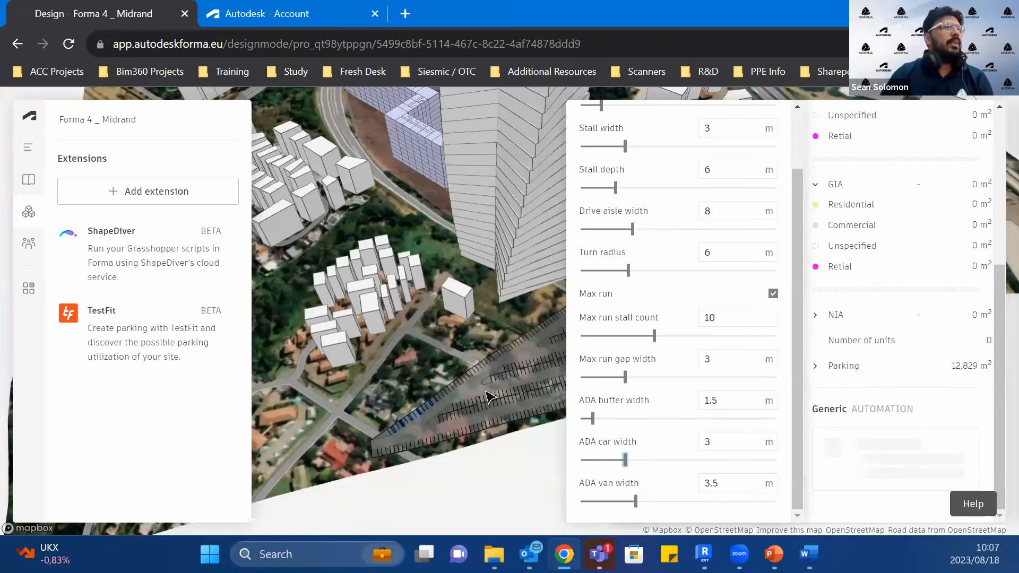
scroll(481, 350, "up", 3)
left_click(477, 346)
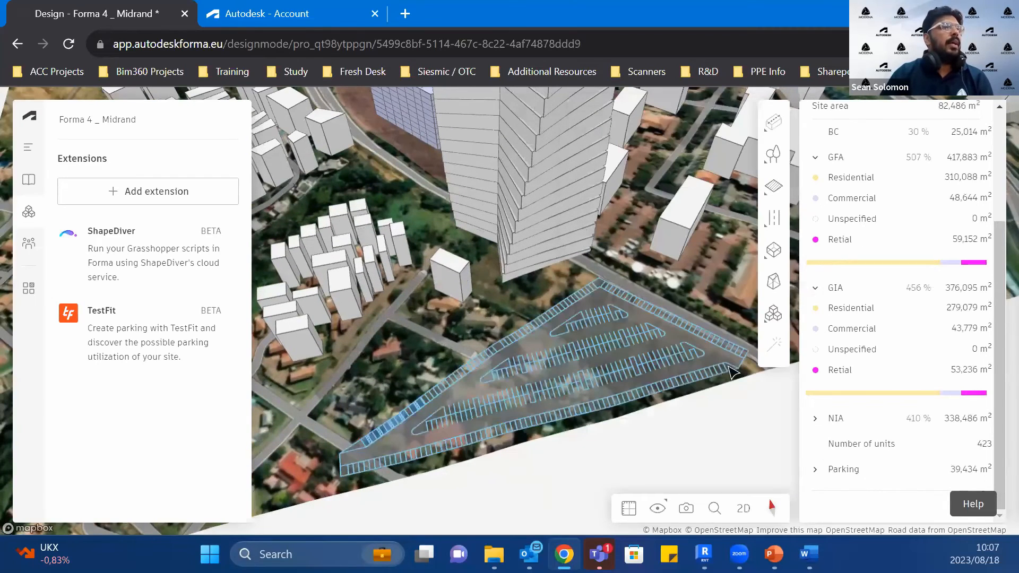
Step: Inspect the regenerated parking layout and review its TestFit stall, aisle, run and ADA parameters
scroll(499, 383, "down", 3)
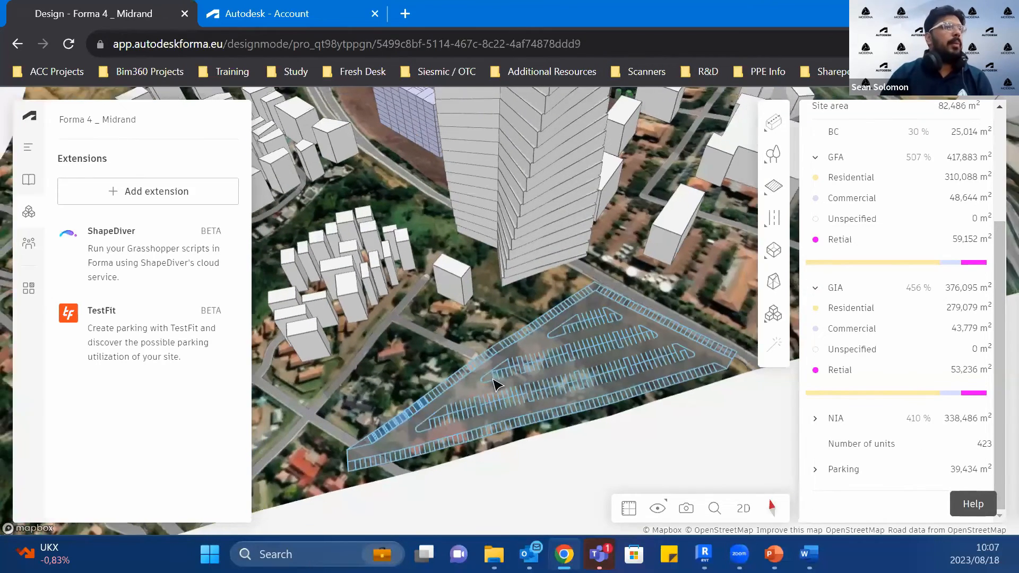
scroll(536, 401, "up", 4)
scroll(519, 381, "up", 1)
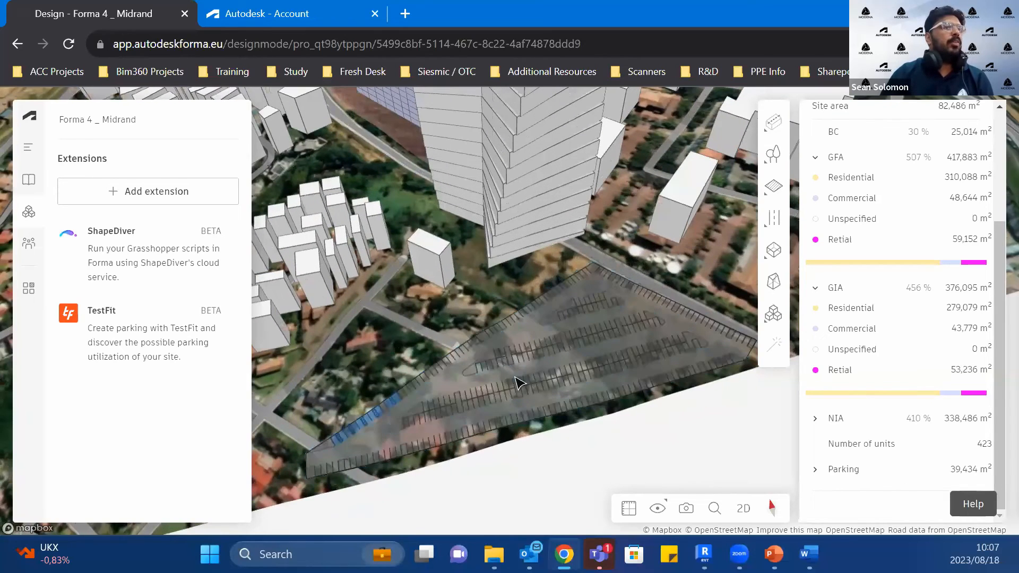
left_click(518, 380)
scroll(903, 480, "down", 3)
left_click(901, 478)
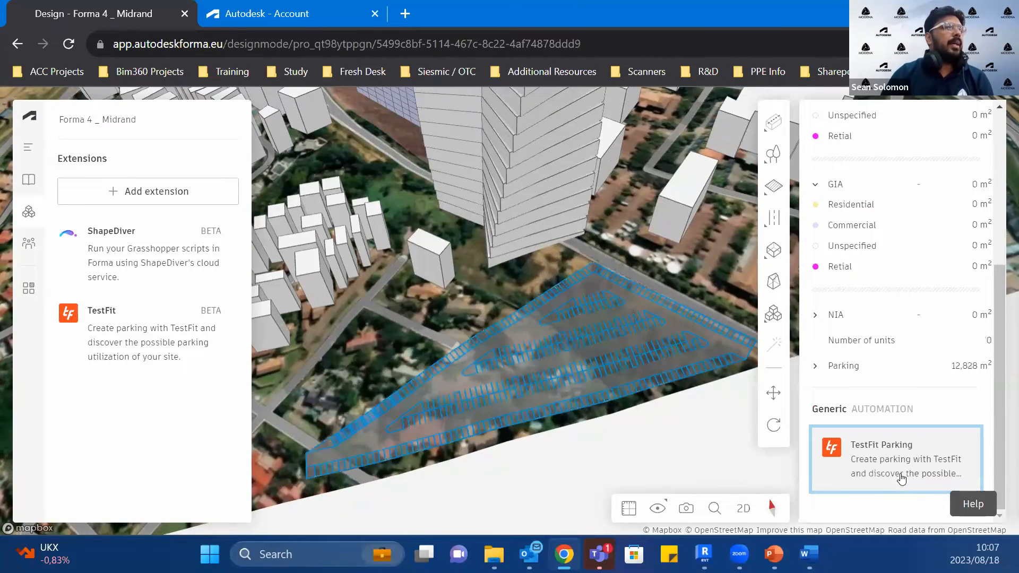
scroll(591, 414, "down", 2)
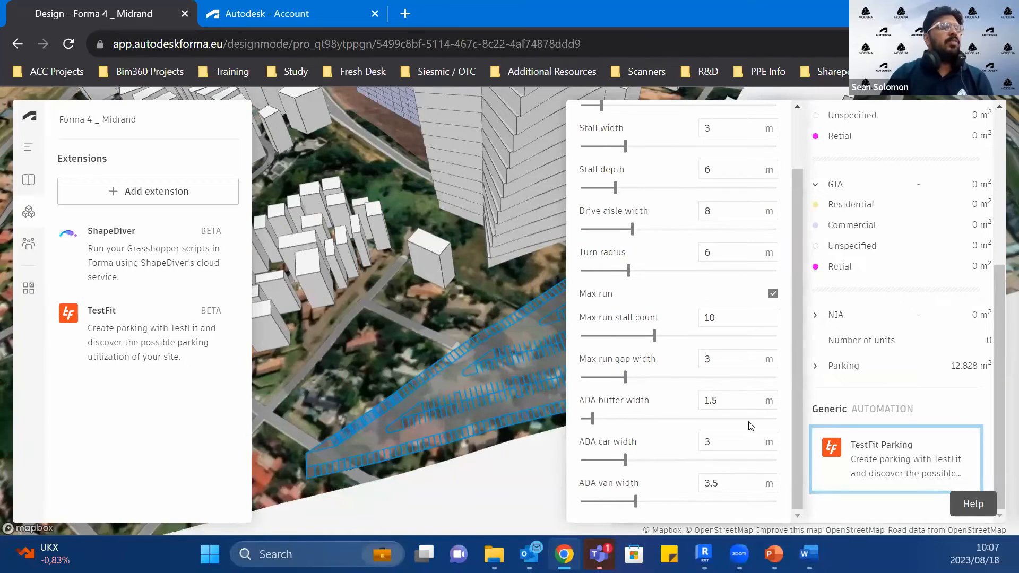
left_click(524, 524)
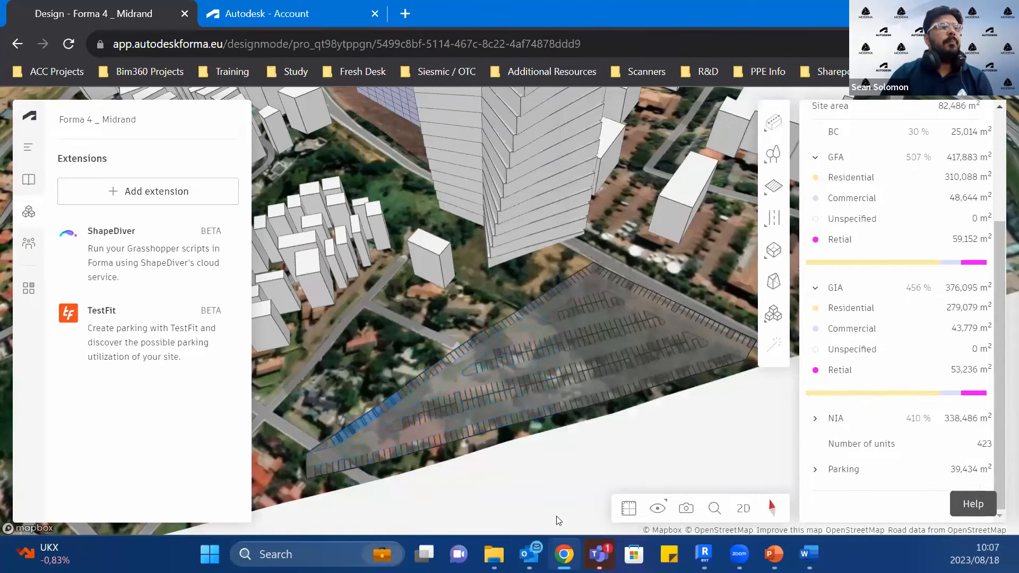
Step: Check the proposal loading progress in Revit, return to Forma and view the whole site with the tower and parking
left_click(563, 554)
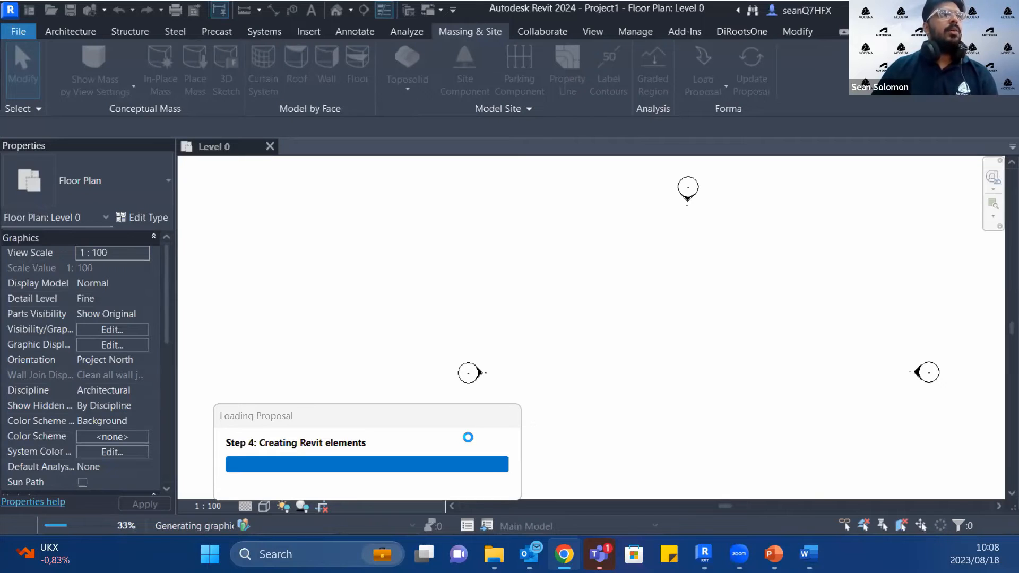
left_click(563, 555)
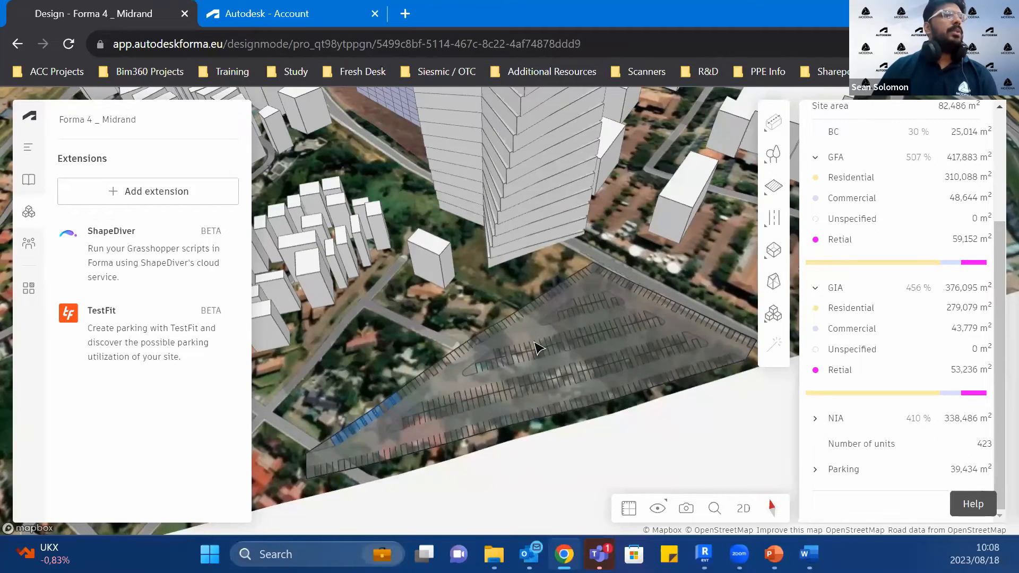
scroll(531, 342, "down", 5)
scroll(507, 325, "down", 5)
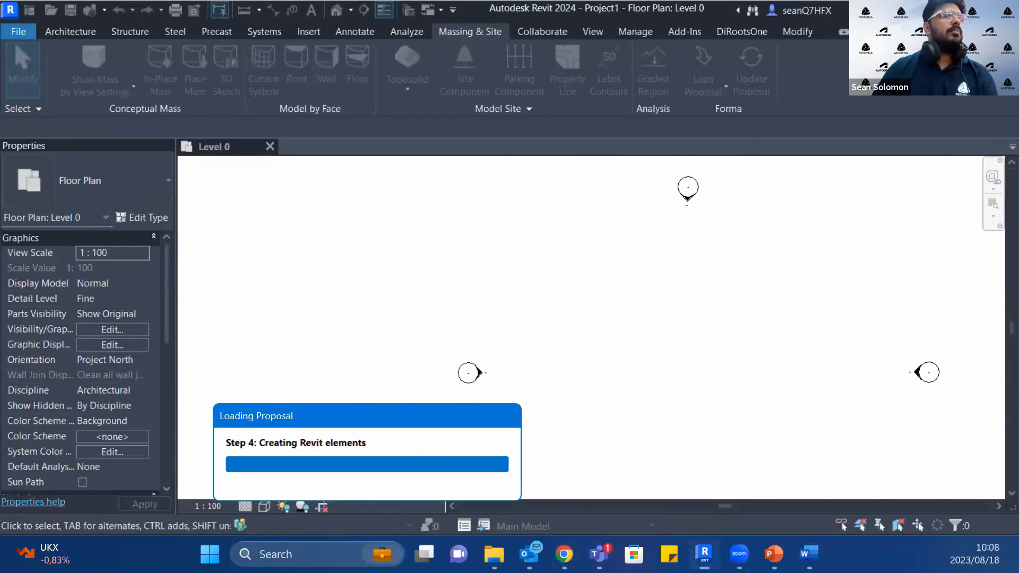
left_click(564, 555)
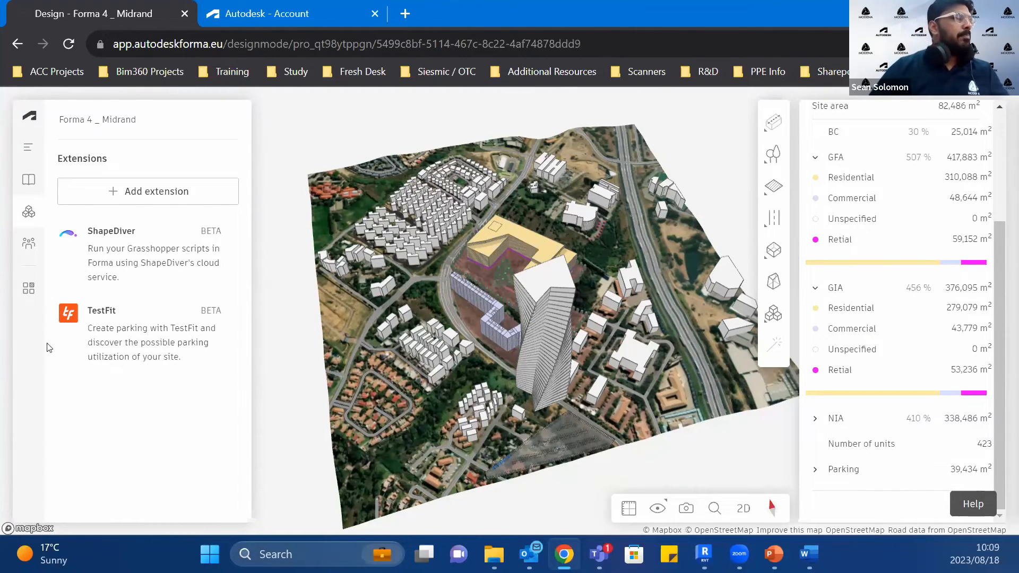
Step: Check the proposal loading progress in Revit and start a second Revit 2024 session
left_click(703, 554)
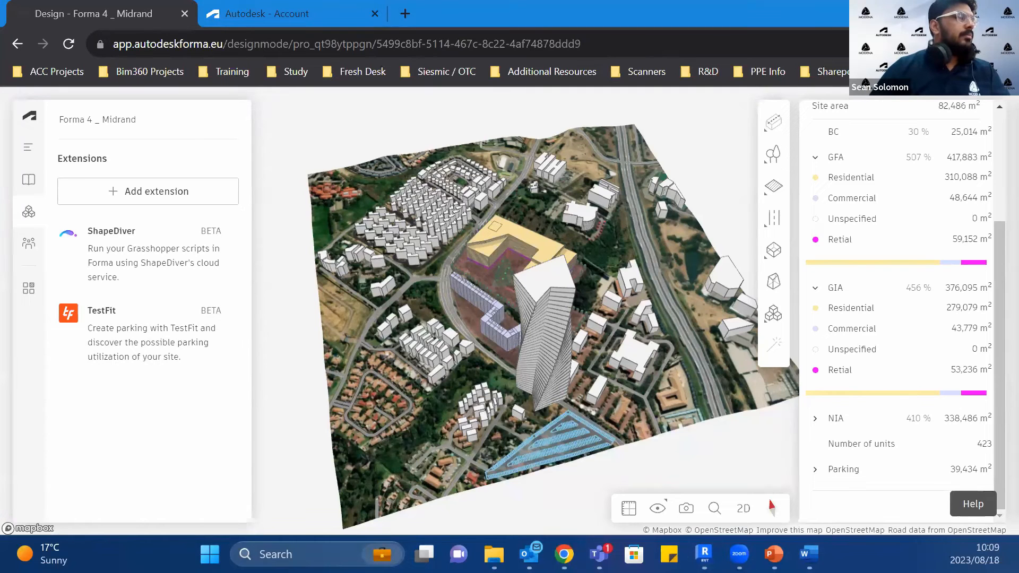
left_click(566, 551)
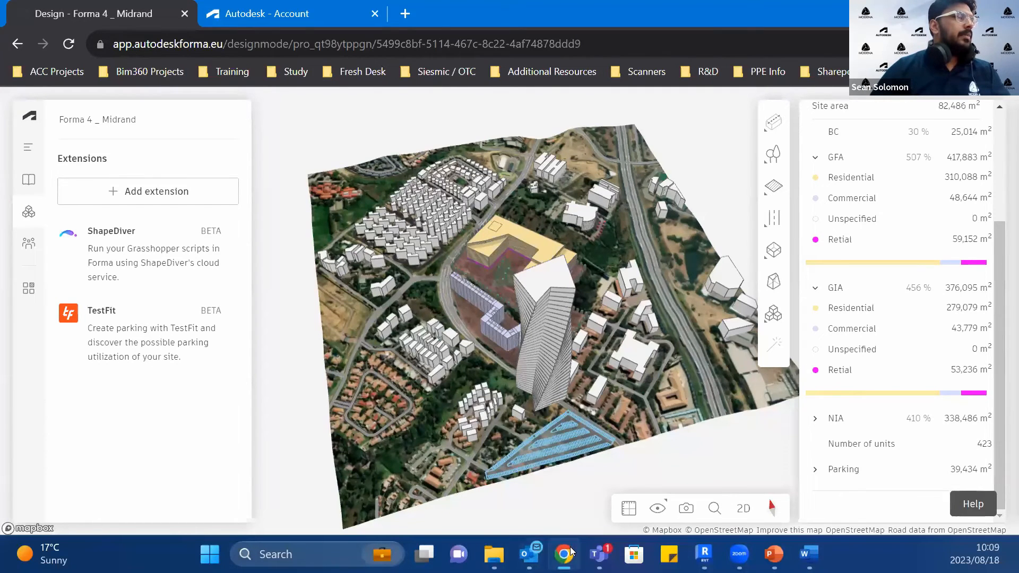
left_click(570, 547)
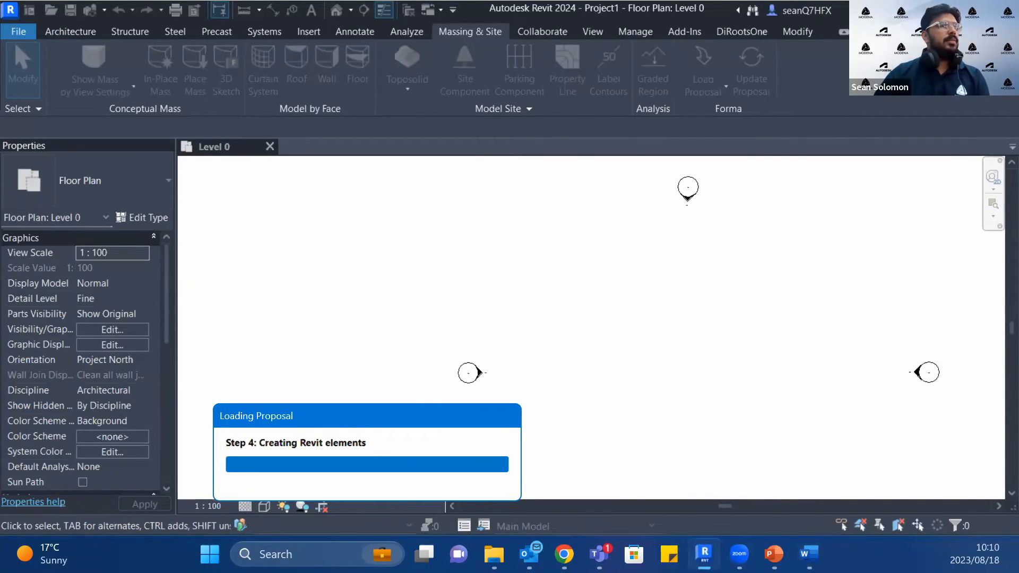
right_click(704, 554)
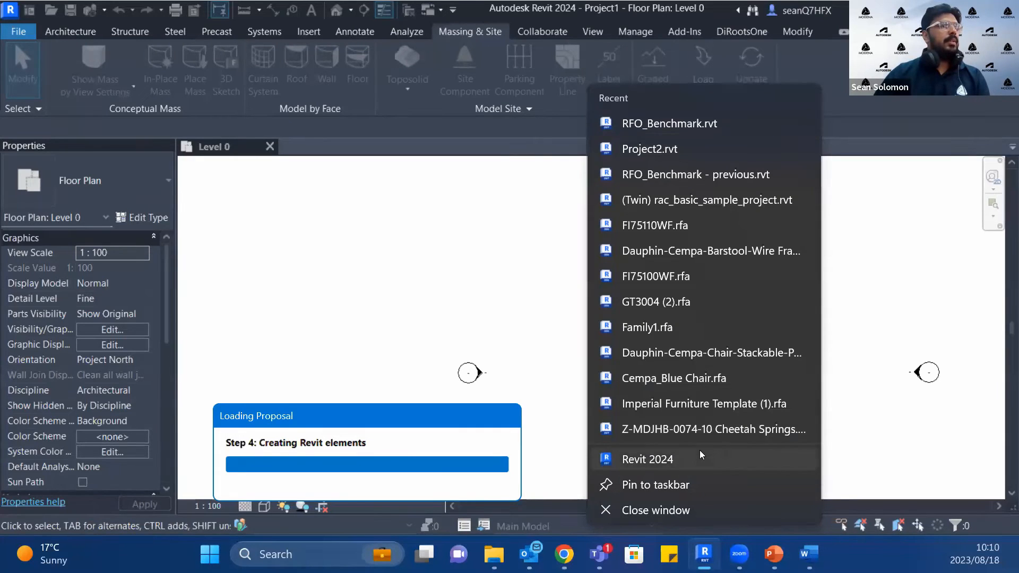
left_click(703, 456)
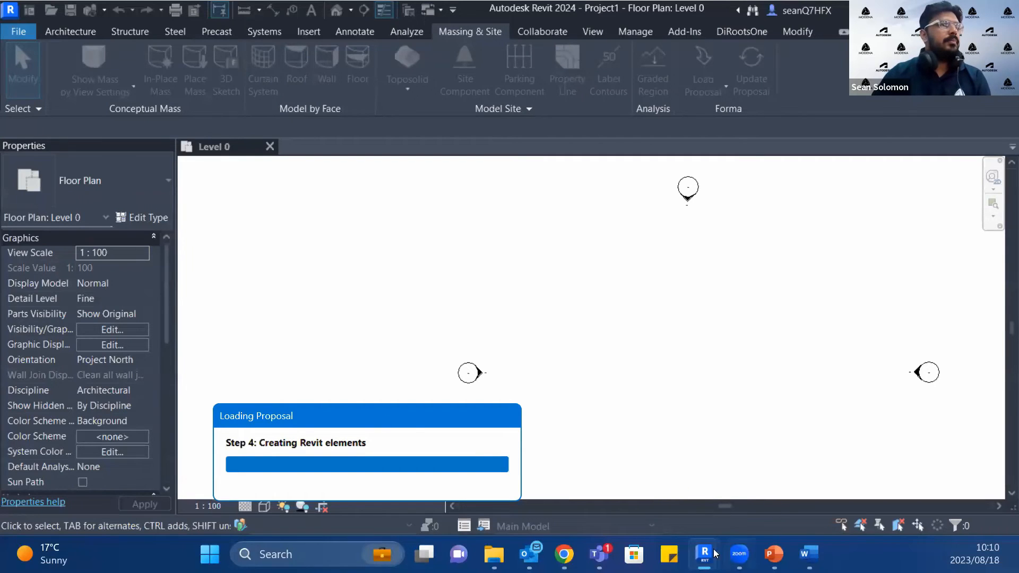
mouse_move(704, 553)
left_click(762, 497)
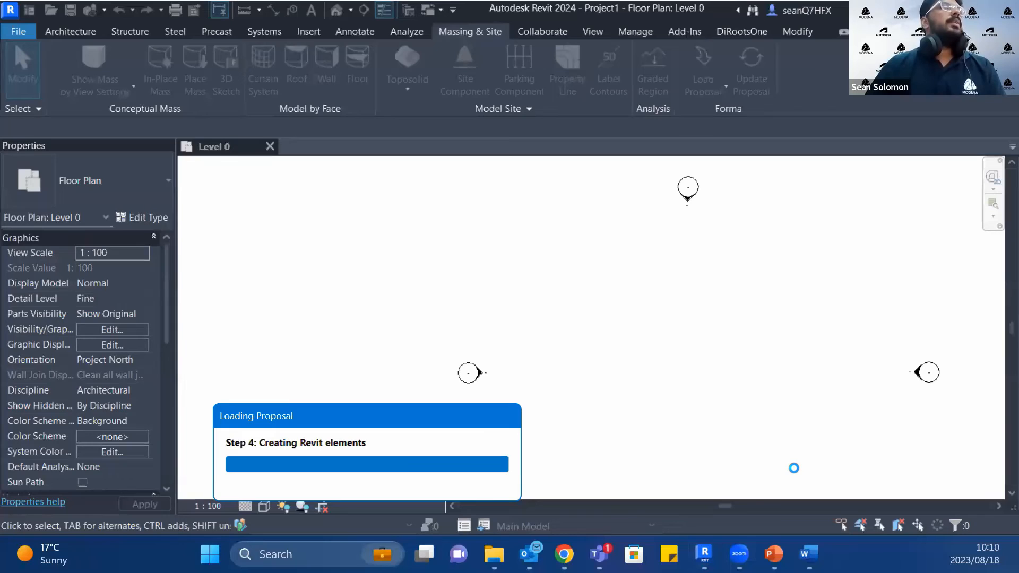
Step: Return to Forma, zoom in on the tower's surroundings and view the list of ShapeDiver and TestFit generators
left_click(564, 553)
left_click(427, 334)
scroll(480, 349, "up", 3)
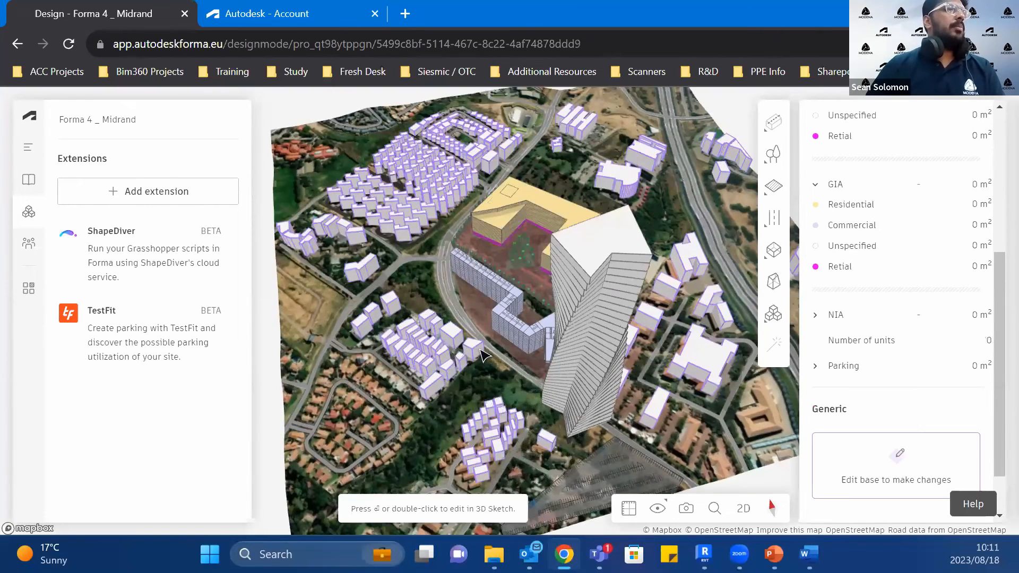
left_click(774, 313)
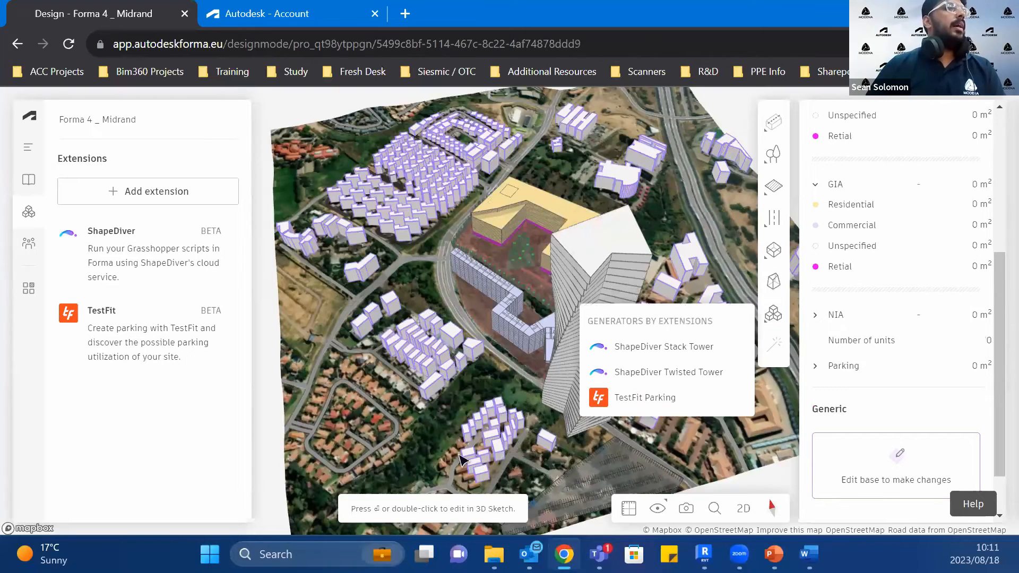
Step: Try to move the U-shaped residential and retail building upward using the Move tool's vertical mode
left_click(508, 220)
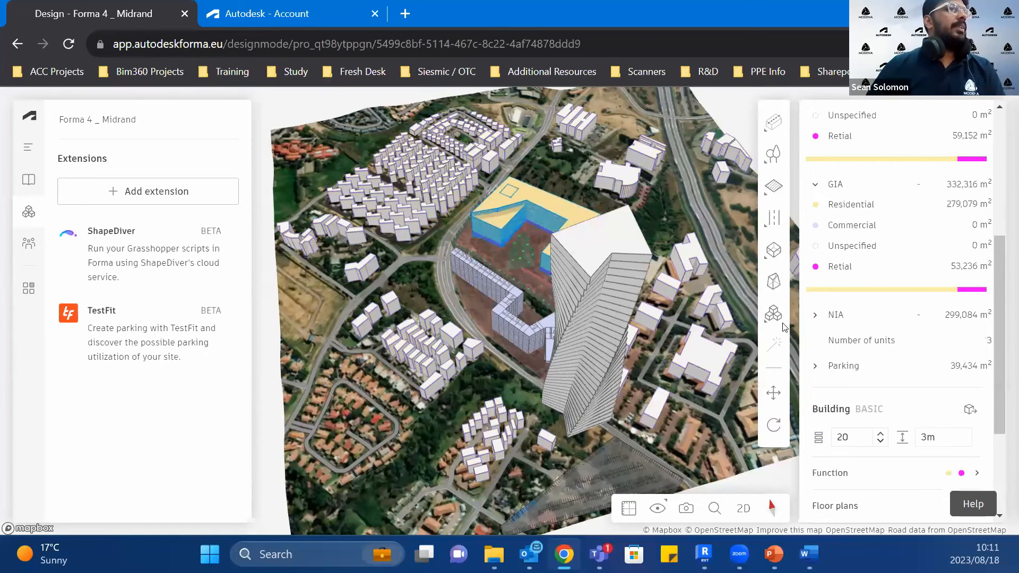
left_click(773, 393)
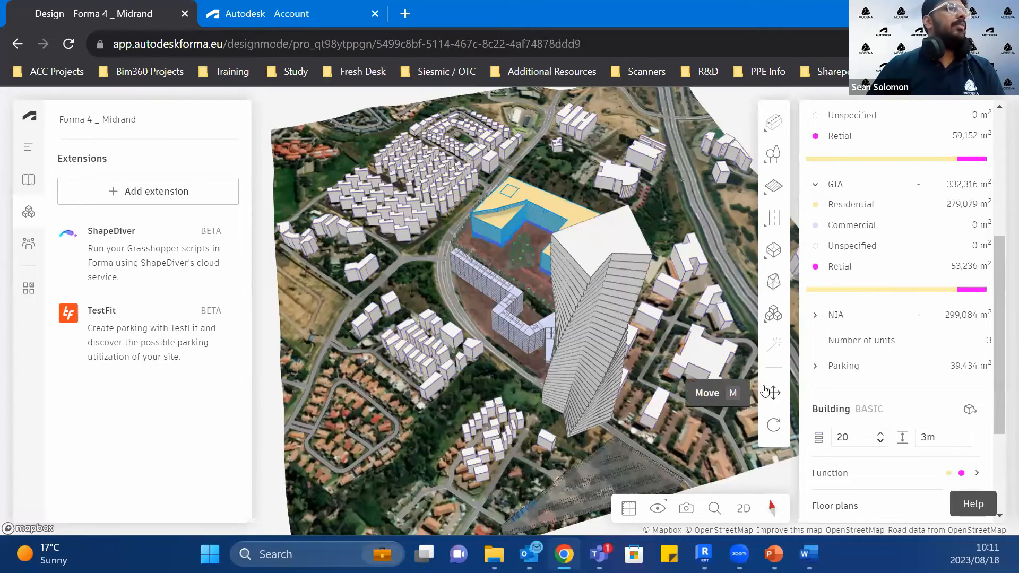
left_click(494, 246)
key("Tab")
key("Tab")
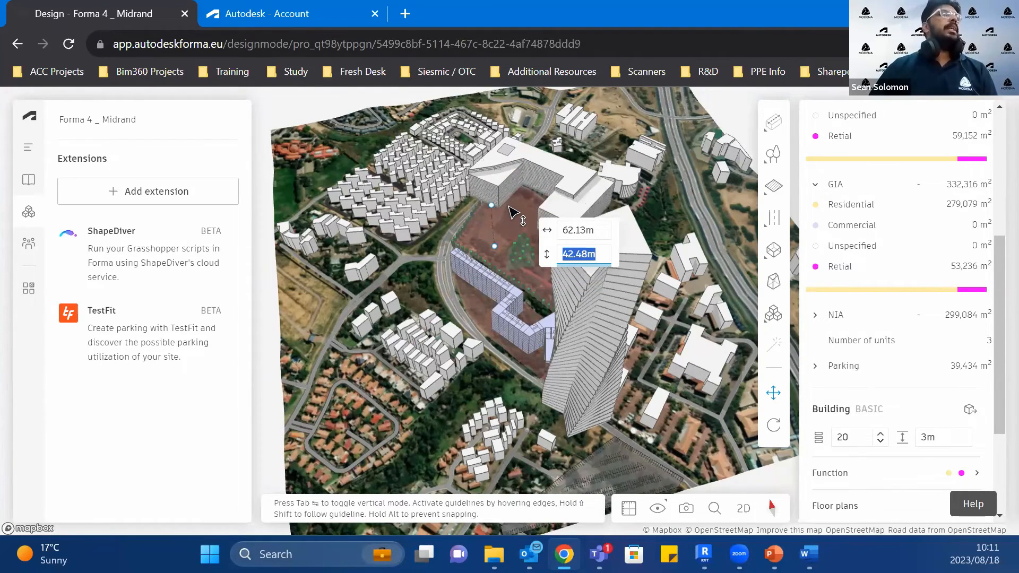
left_click(517, 227)
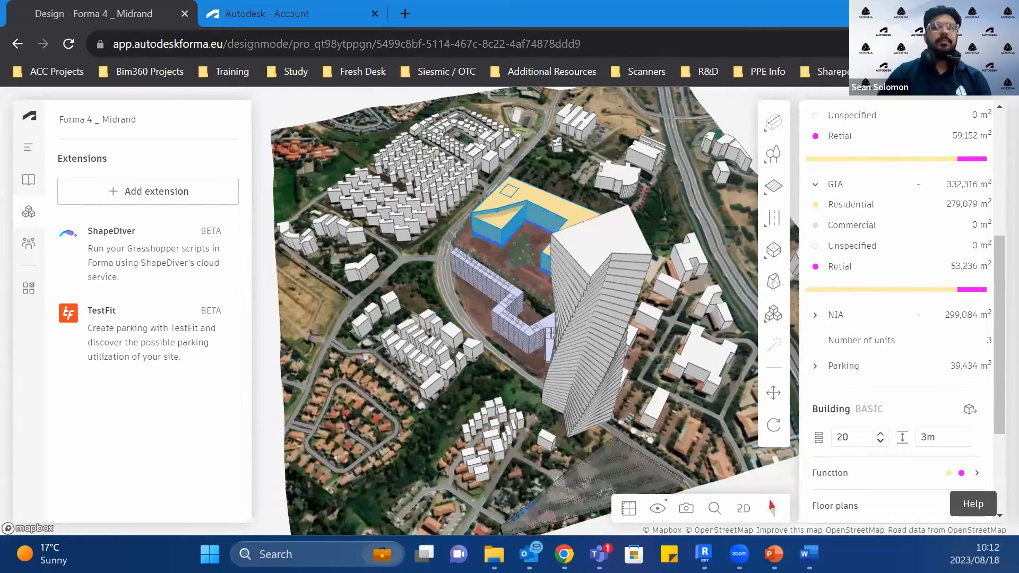
left_click(962, 199)
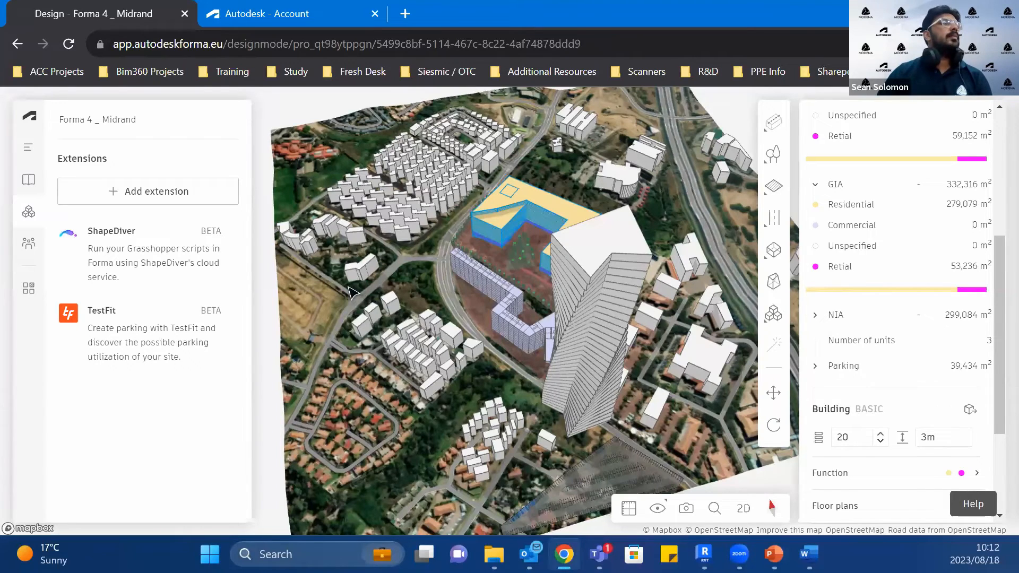
Step: Inspect the surrounding context buildings up close, check the proposal loading in Revit and return to Forma
left_click(417, 366)
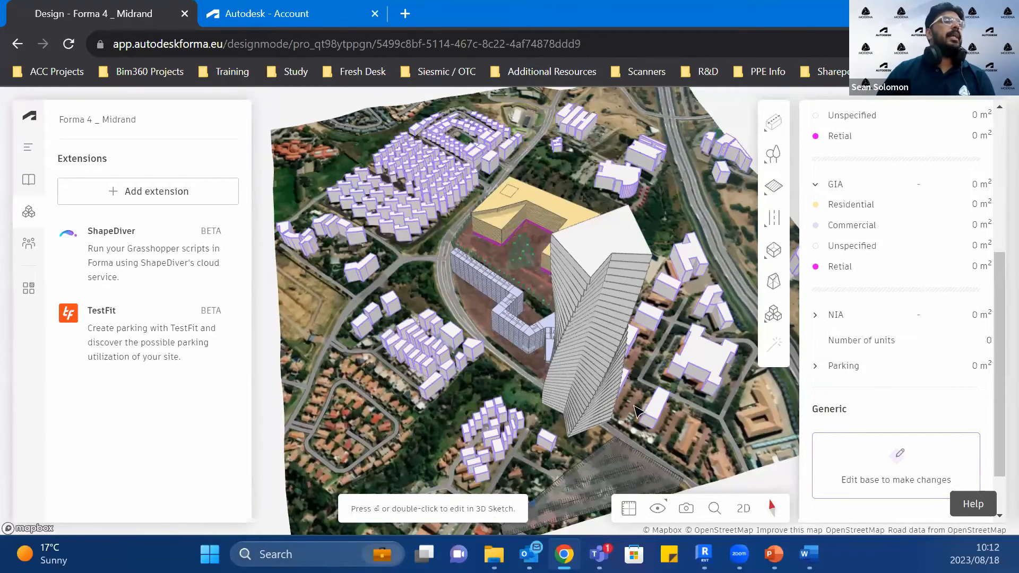
scroll(639, 393, "up", 5)
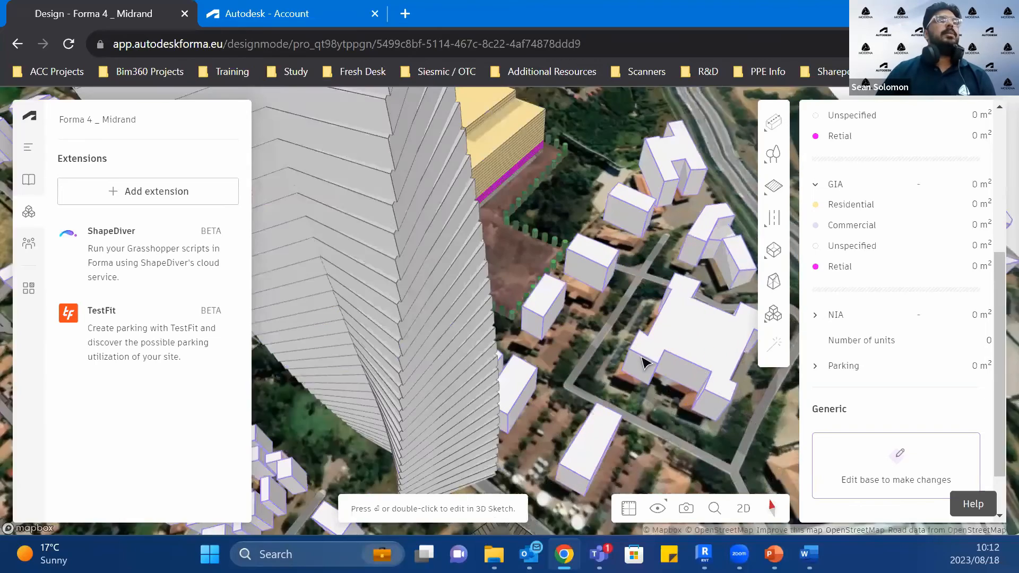
scroll(642, 362, "up", 3)
scroll(456, 310, "down", 2)
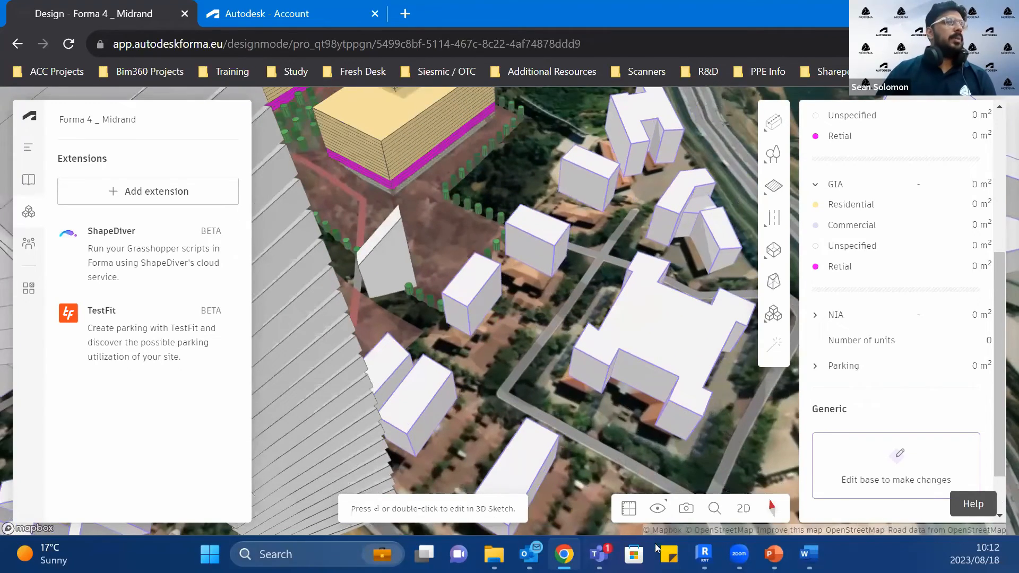
left_click(564, 554)
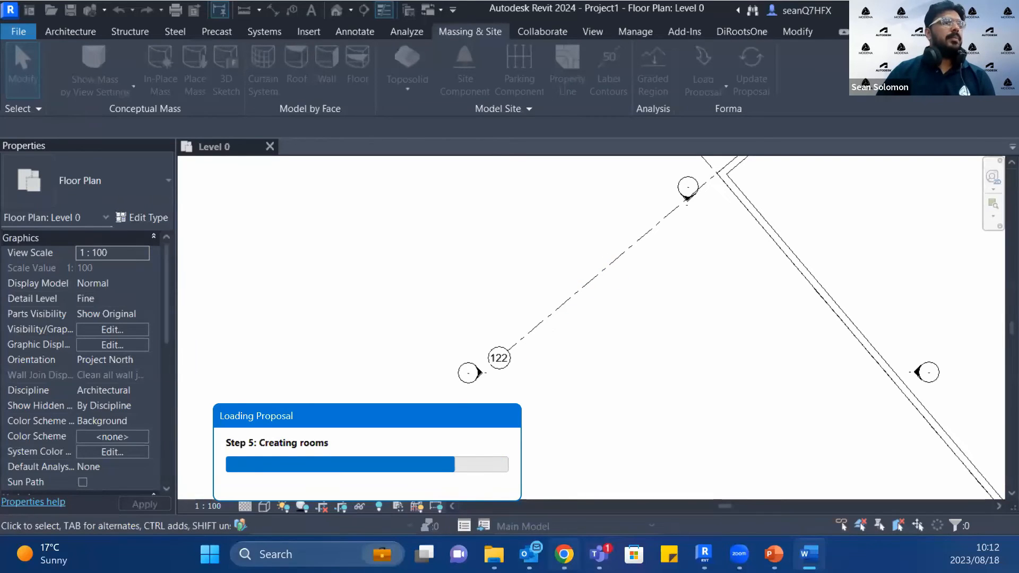
mouse_move(564, 554)
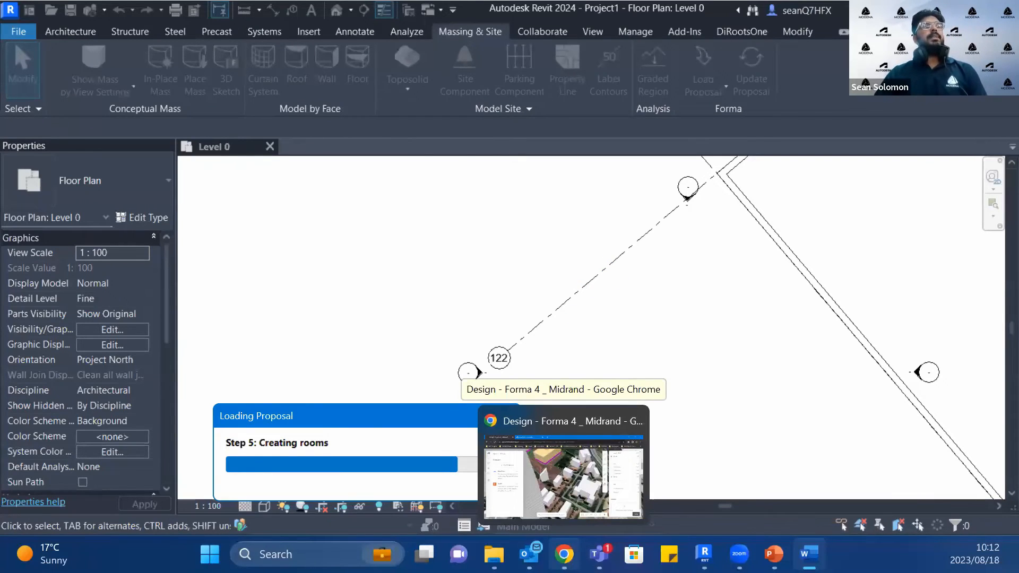
left_click(563, 467)
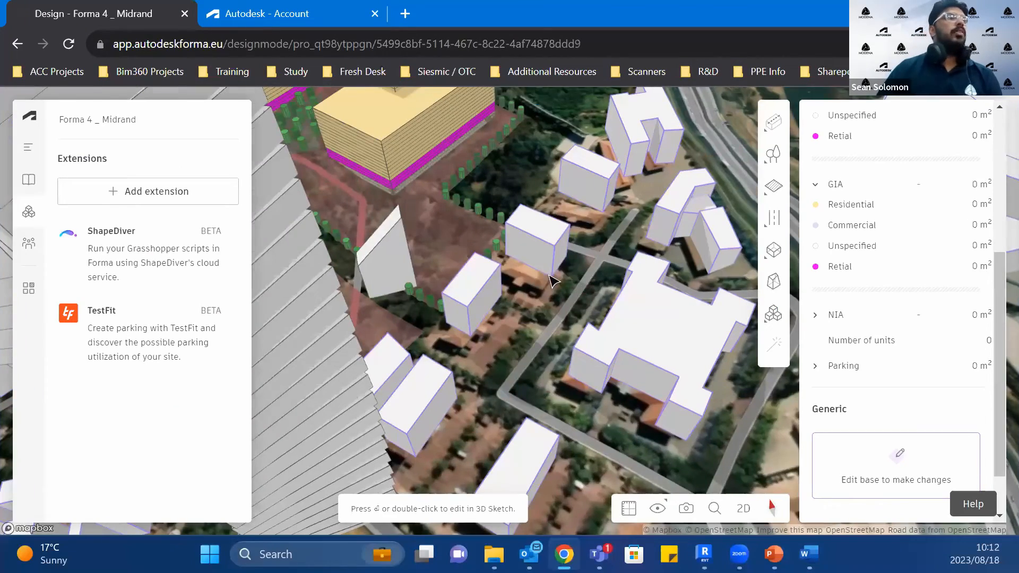
Step: Open the context buildings of the base for editing in 3D Sketch and check Revit's loading progress meanwhile
scroll(503, 319, "down", 5)
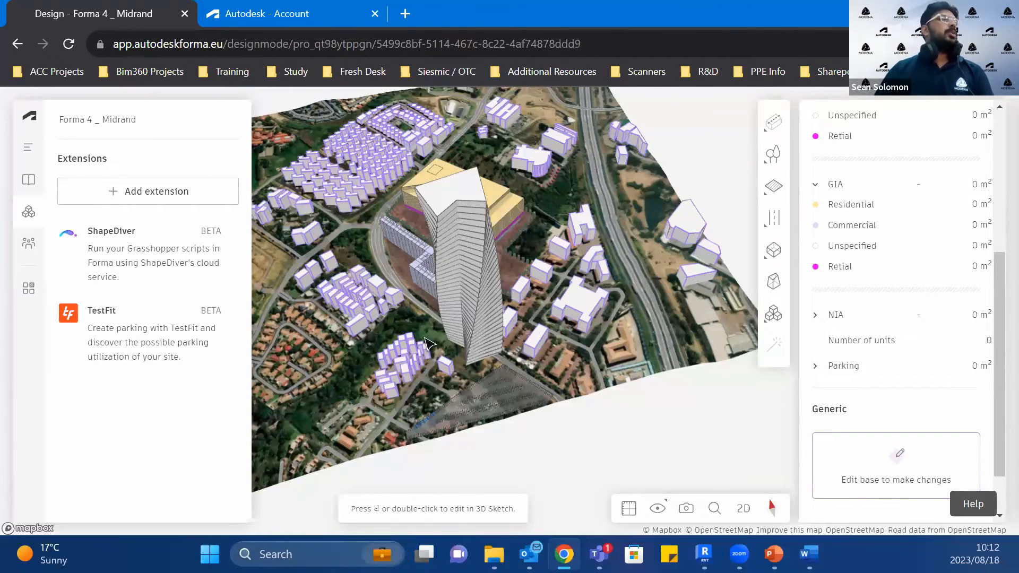
scroll(573, 295, "up", 5)
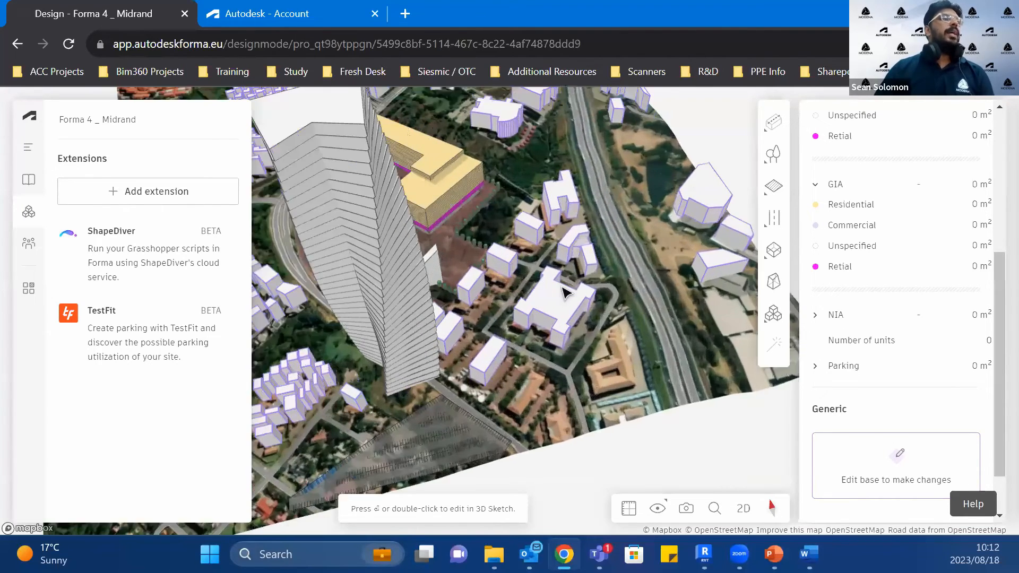
double_click(565, 295)
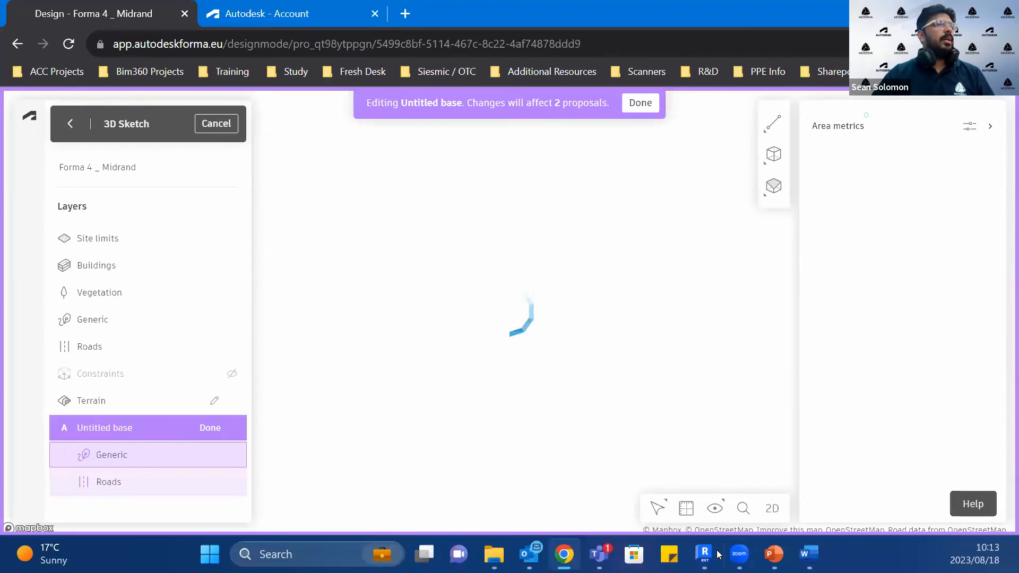
mouse_move(716, 554)
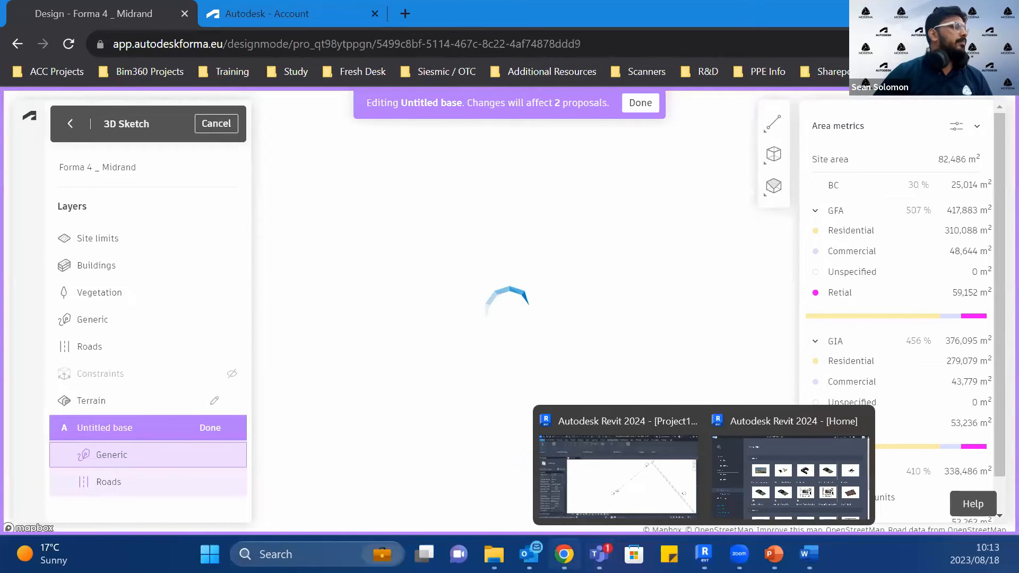
left_click(569, 555)
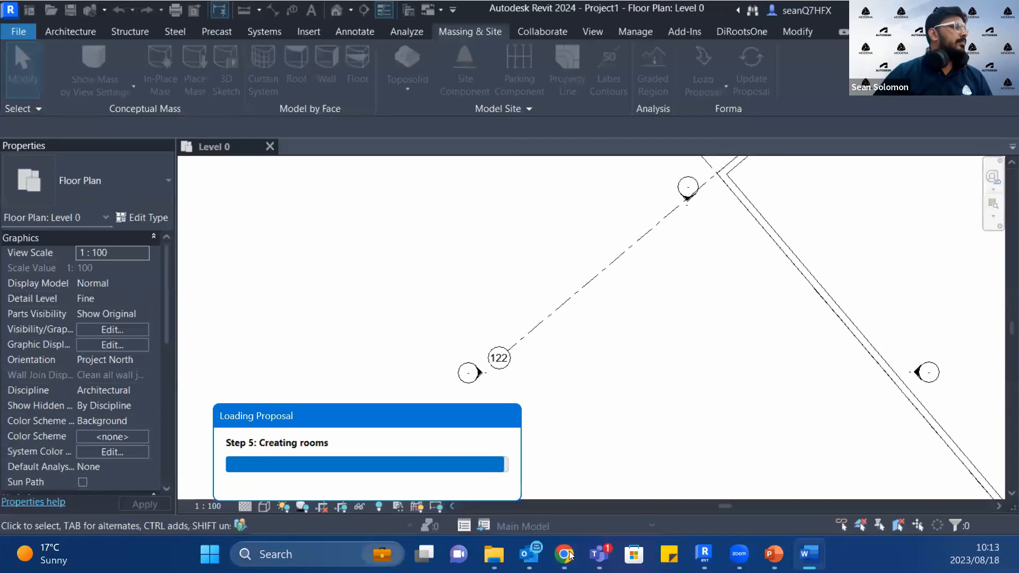
left_click(569, 555)
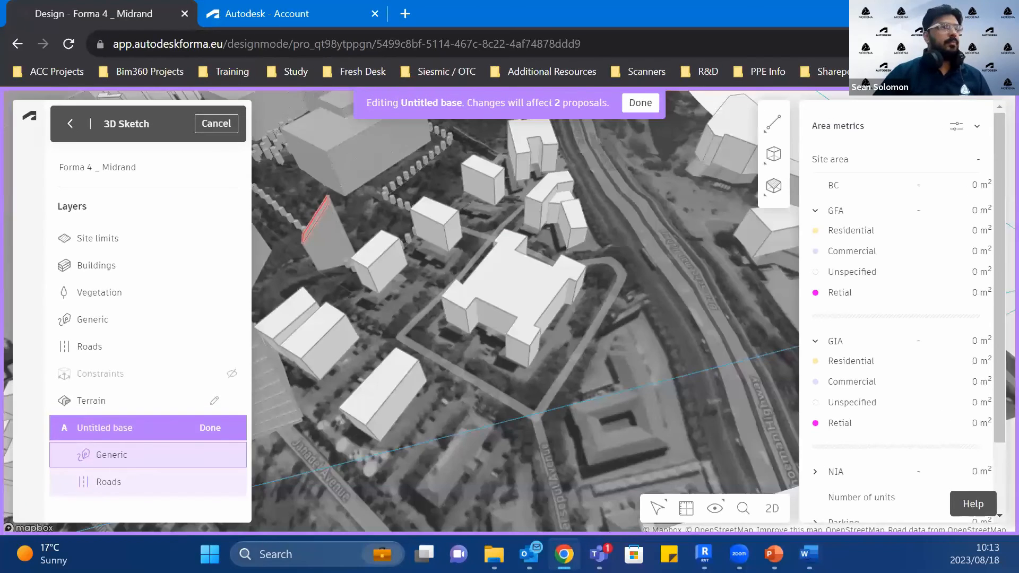
Step: Extrude the roof face of the large cross-shaped context building upward and review it with the available face operations
left_click(474, 306)
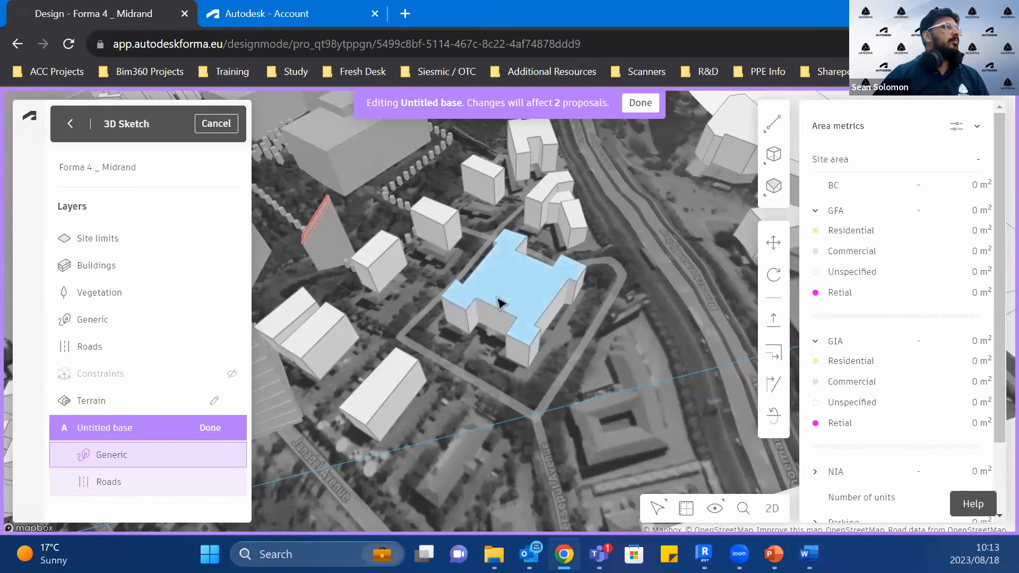
left_click(775, 329)
left_click_drag(527, 287, 536, 259)
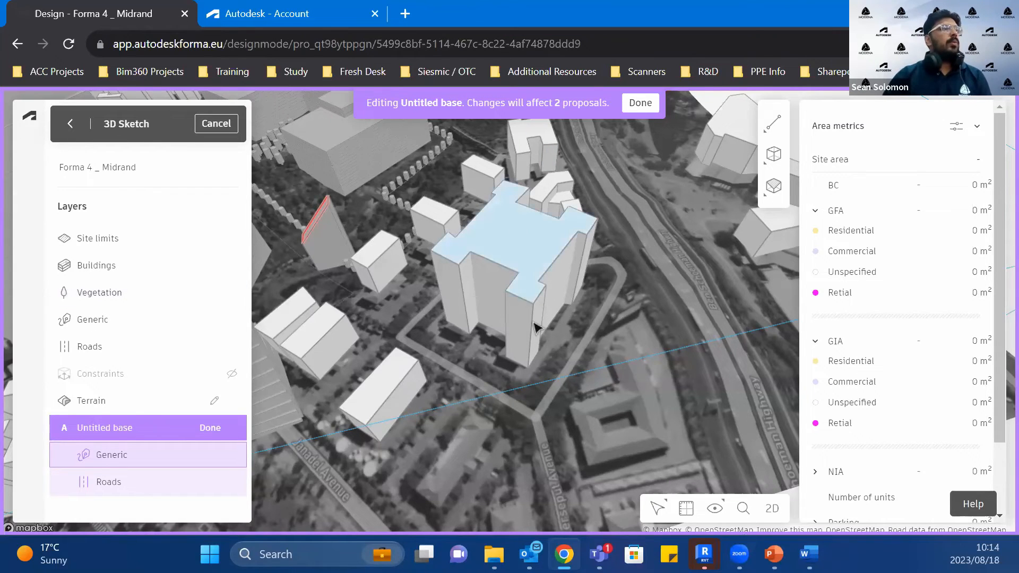
scroll(530, 364, "down", 5)
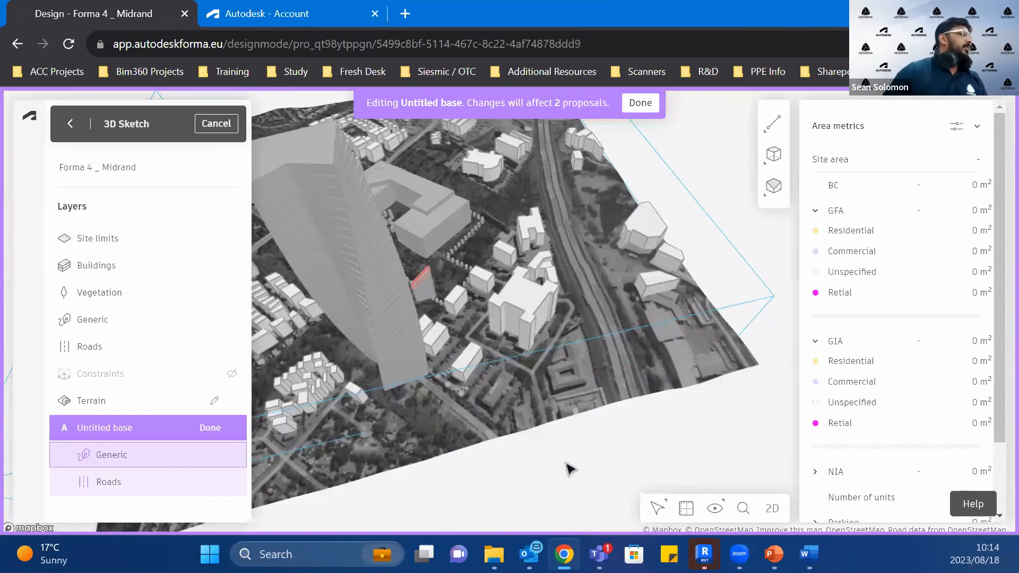
scroll(569, 469, "down", 3)
scroll(576, 486, "up", 8)
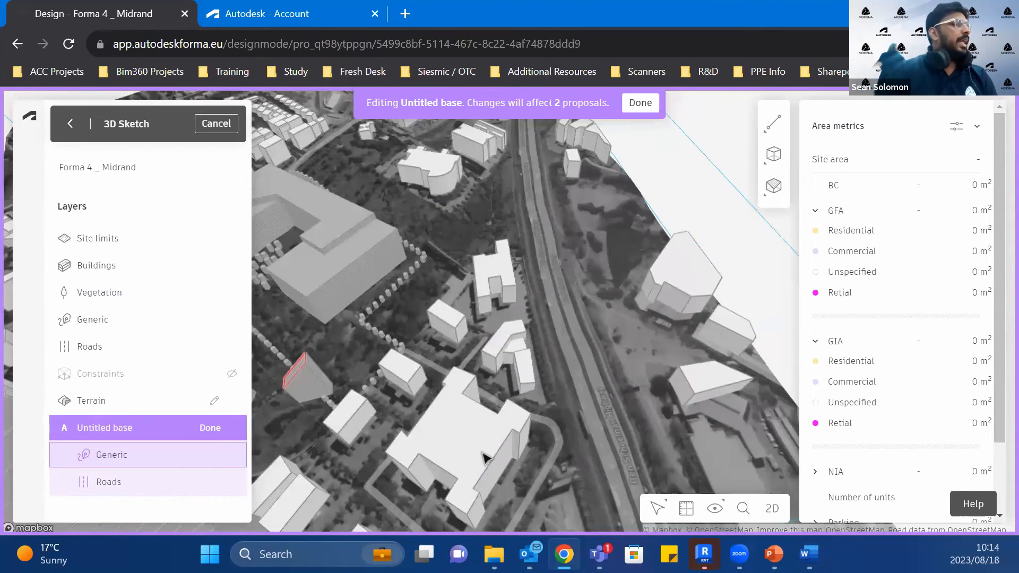
right_click(473, 449)
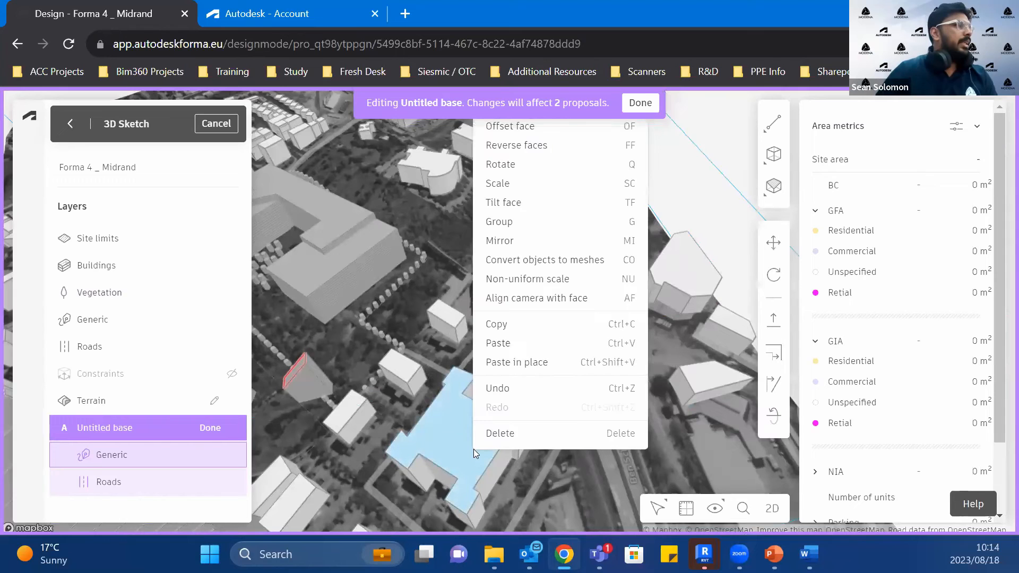
Step: Finish editing the untitled base, leave 3D Sketch and reload the Forma project
left_click(644, 103)
scroll(542, 468, "down", 4)
left_click_drag(747, 327, 646, 166)
left_click(70, 123)
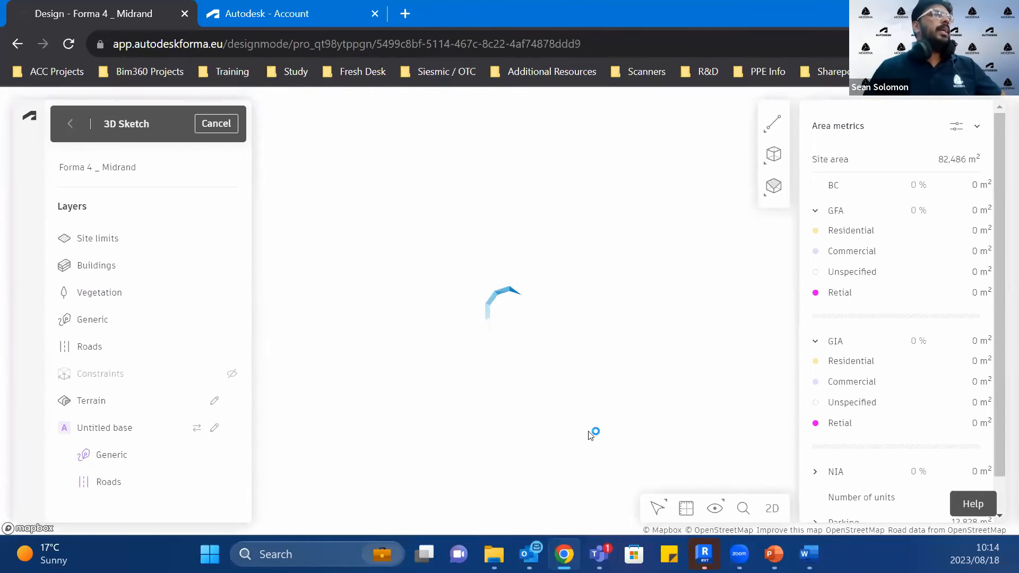
key("F5")
Step: Switch to the Revit project, dismiss the Forma sync warnings and inspect the loaded proposal in the 3D view
mouse_move(704, 554)
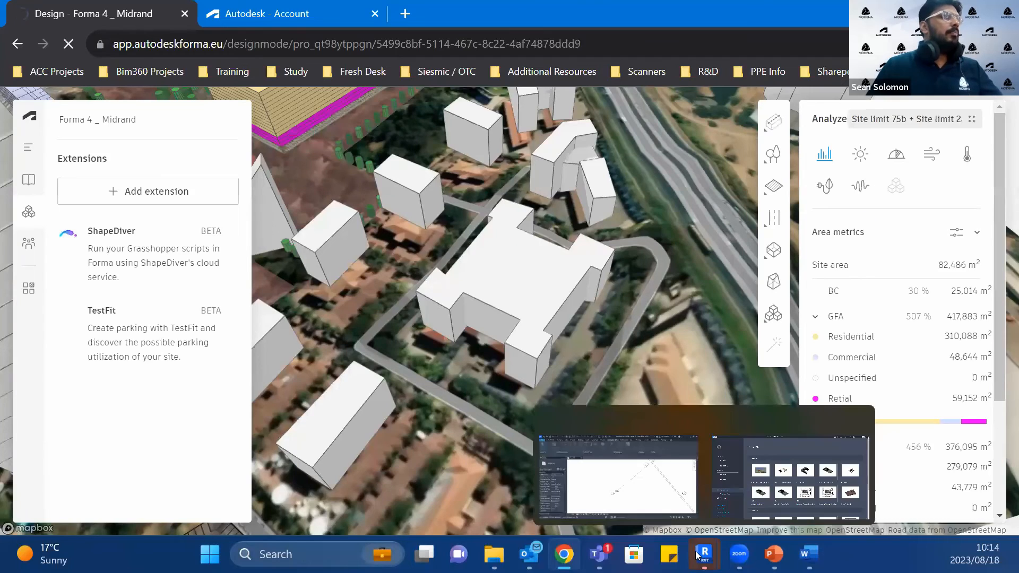
left_click(632, 495)
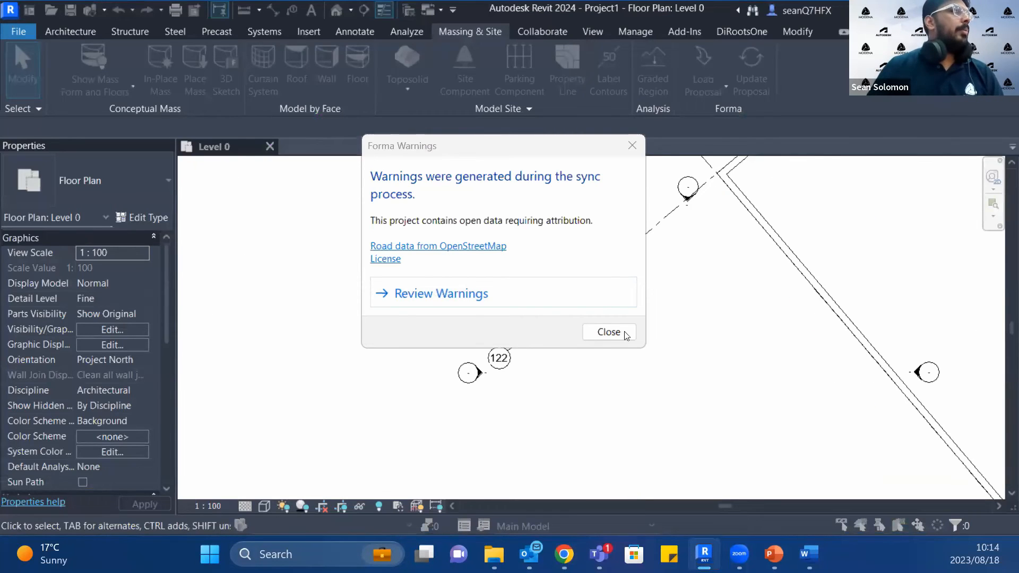
left_click(608, 332)
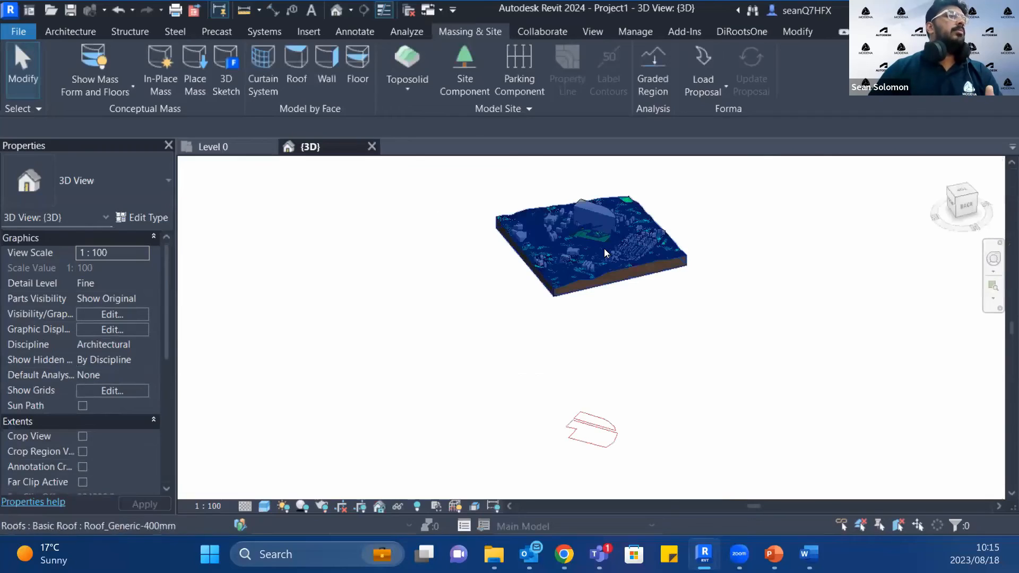
scroll(605, 253, "up", 8)
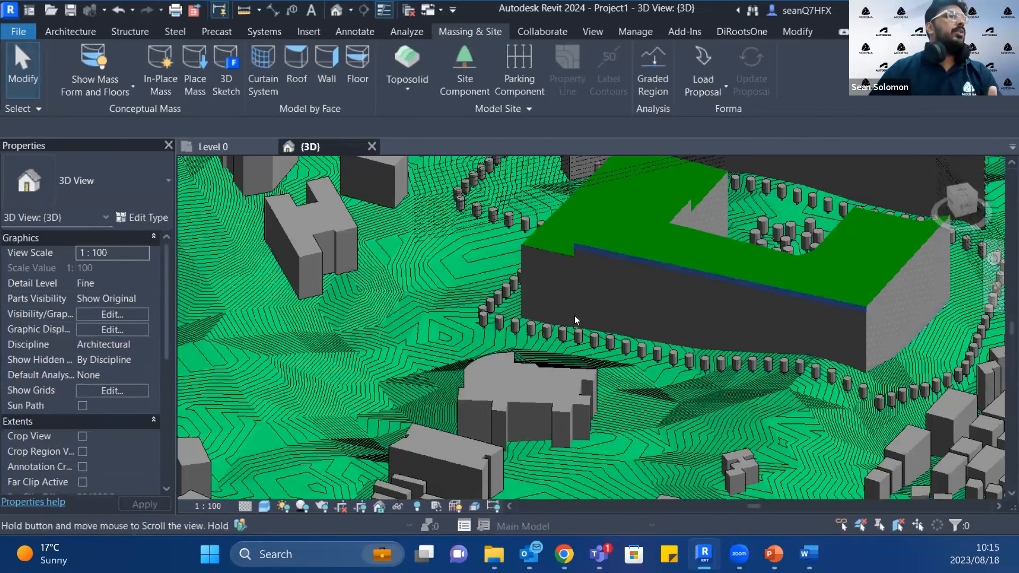
Step: Display the 3D view in the Realistic visual style with the Coarse detail level
scroll(574, 319, "down", 8)
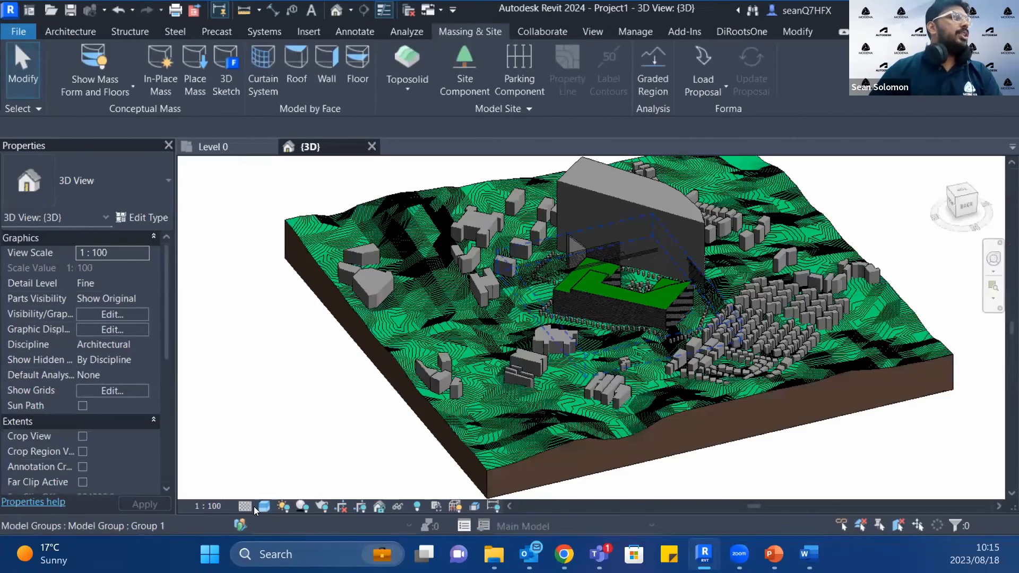
left_click(264, 506)
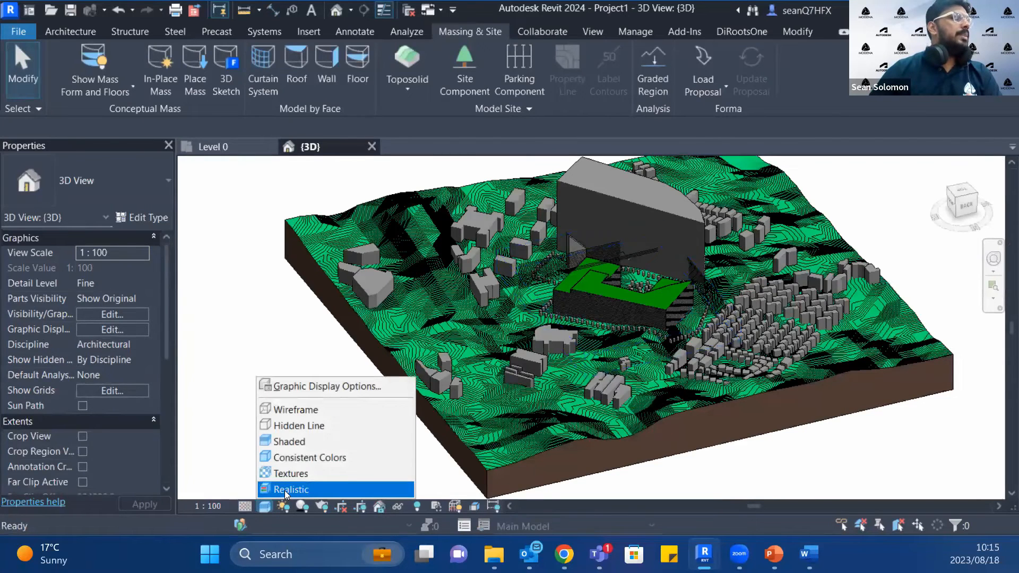
left_click(287, 489)
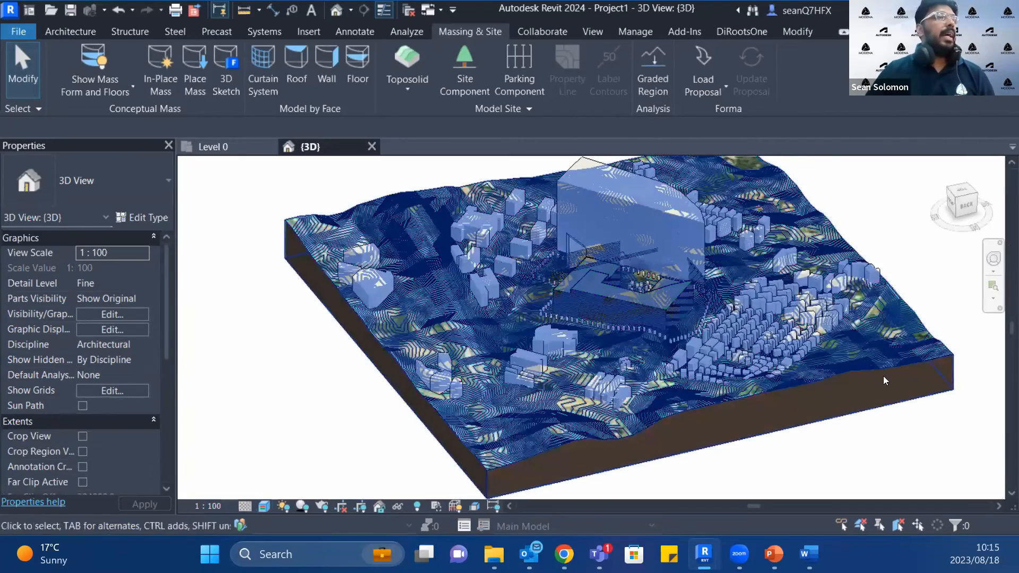
scroll(598, 481, "up", 5)
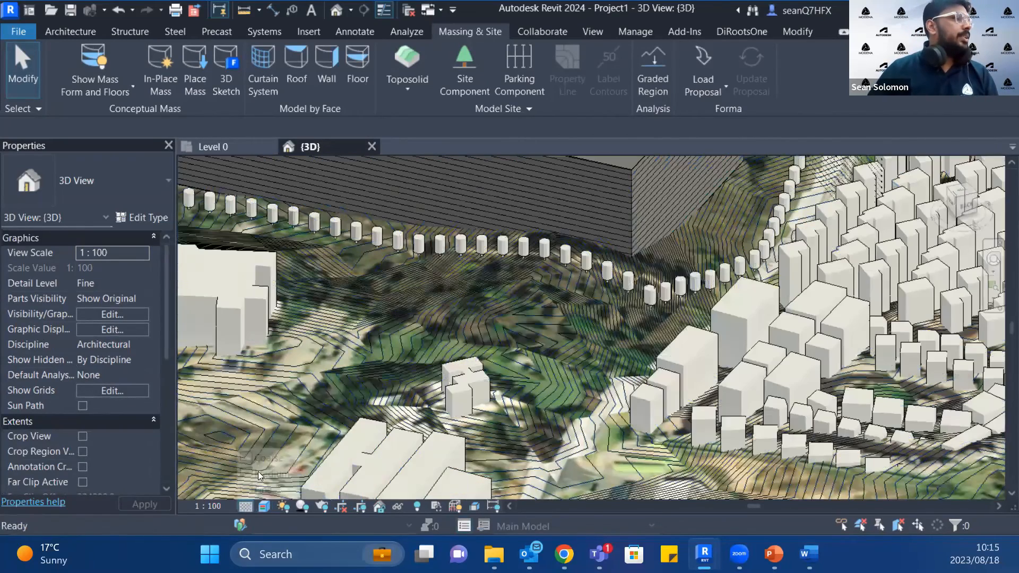
left_click(245, 506)
left_click(265, 458)
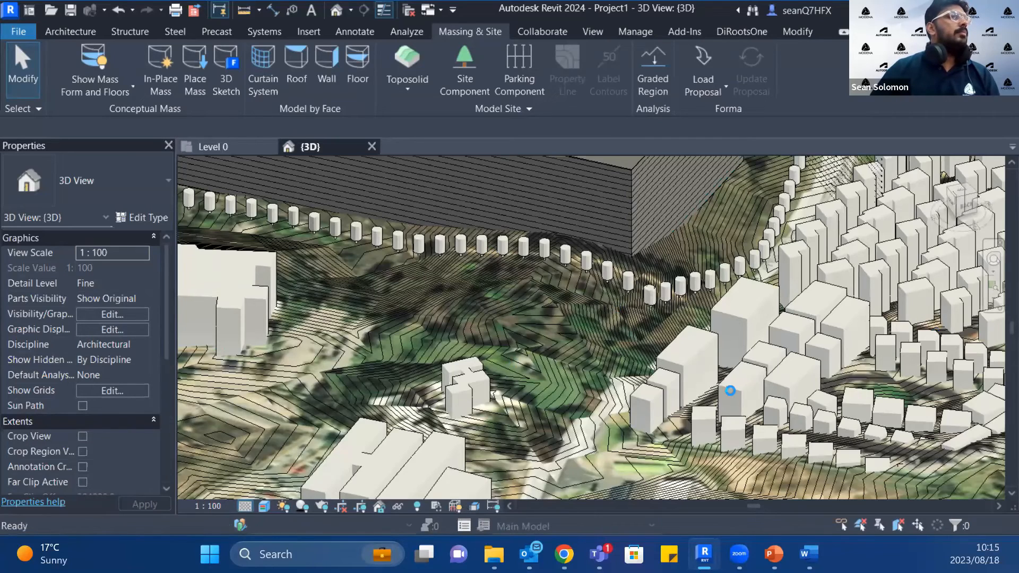
Step: Examine the terrain toposolid's type properties, layer structure and top-layer material texture, closing the dialogs without changes and clearing the selection
scroll(729, 392, "down", 10)
scroll(724, 374, "up", 6)
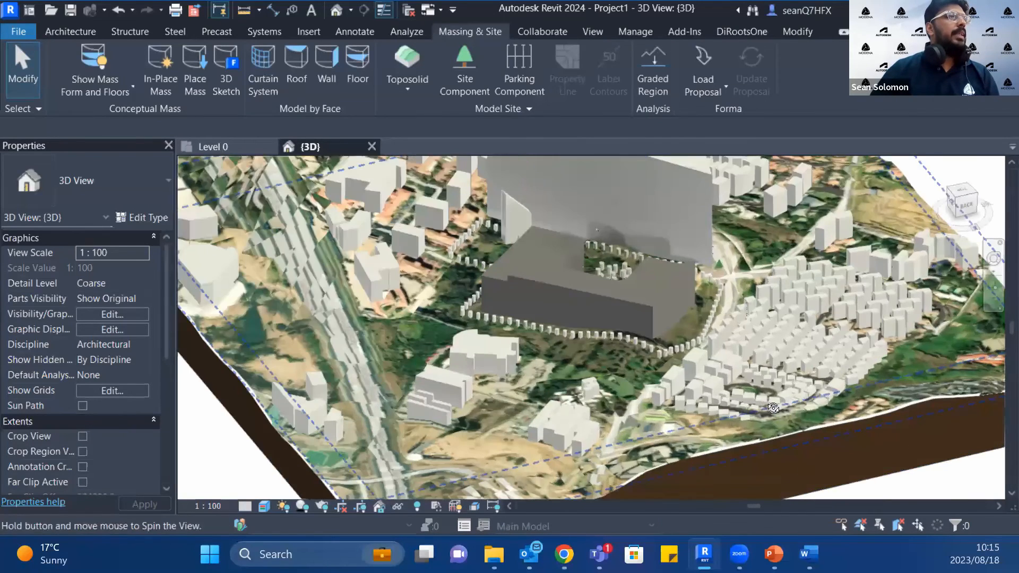
scroll(744, 389, "down", 6)
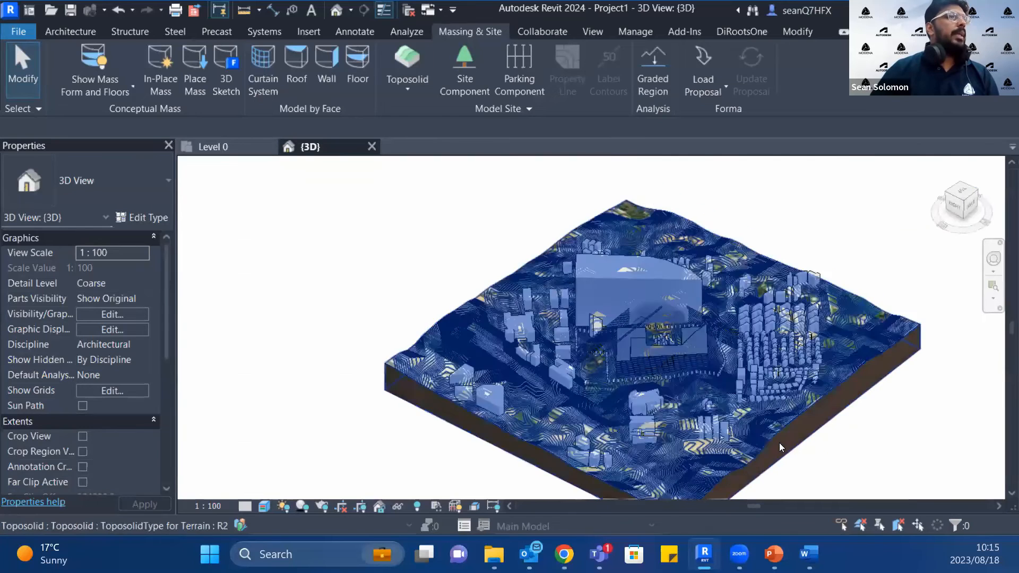
left_click(772, 445)
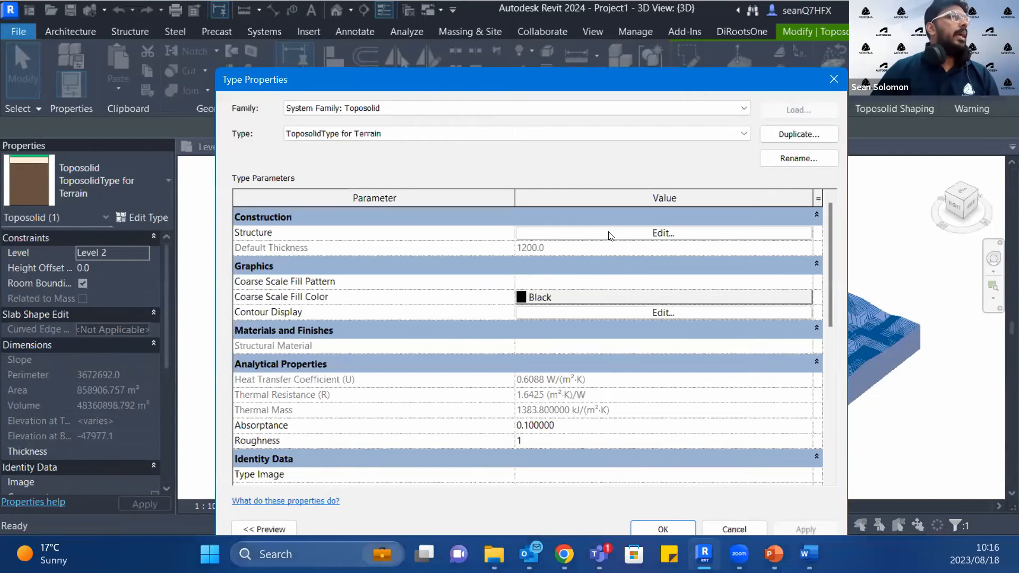
left_click(609, 232)
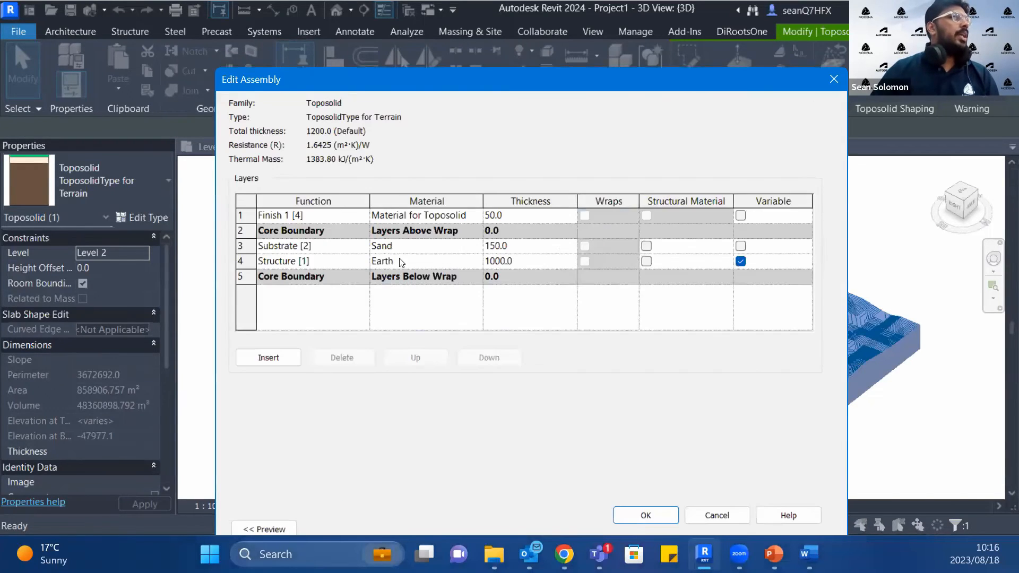
left_click(475, 216)
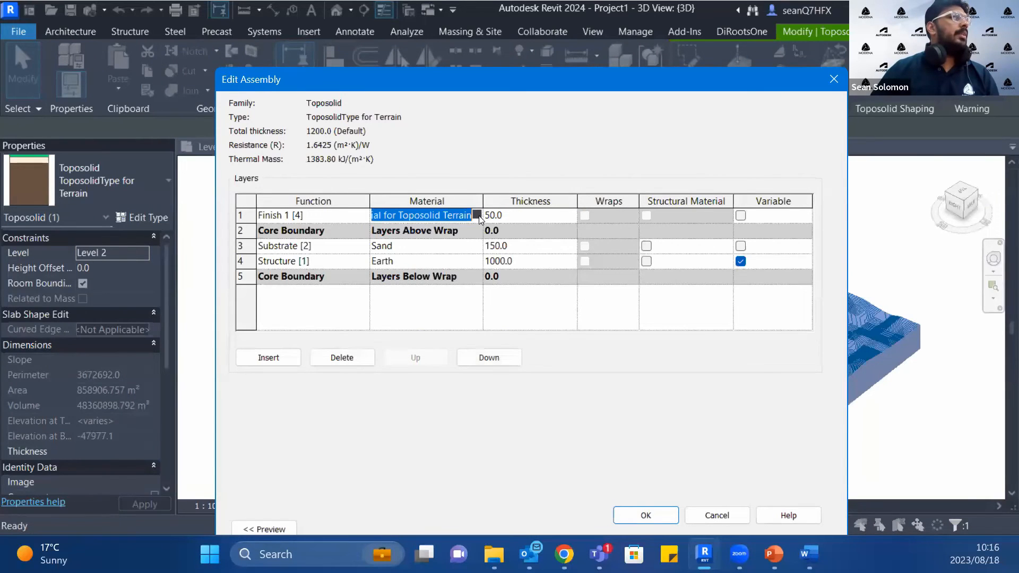
left_click(478, 215)
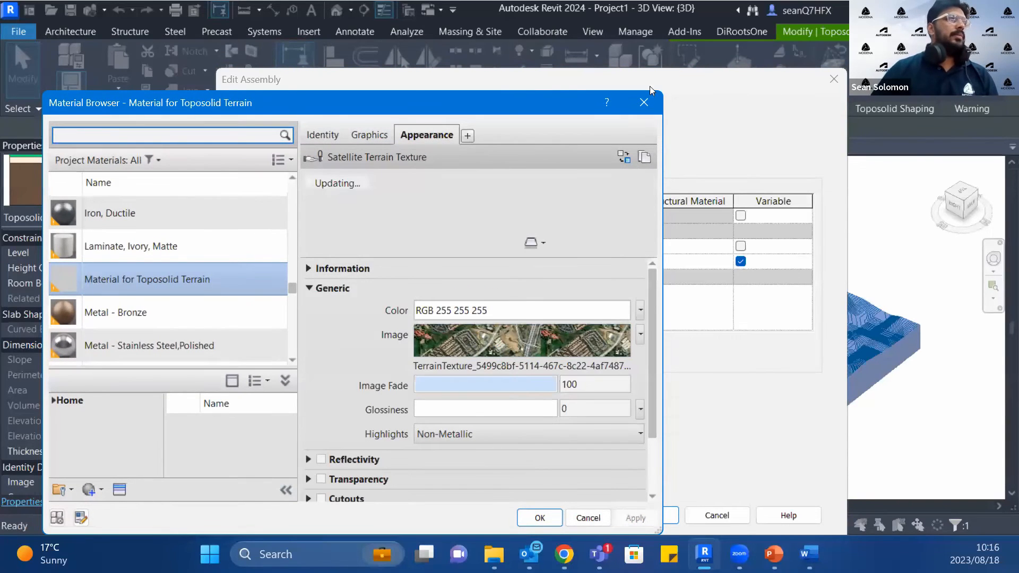
left_click(751, 72)
left_click(836, 80)
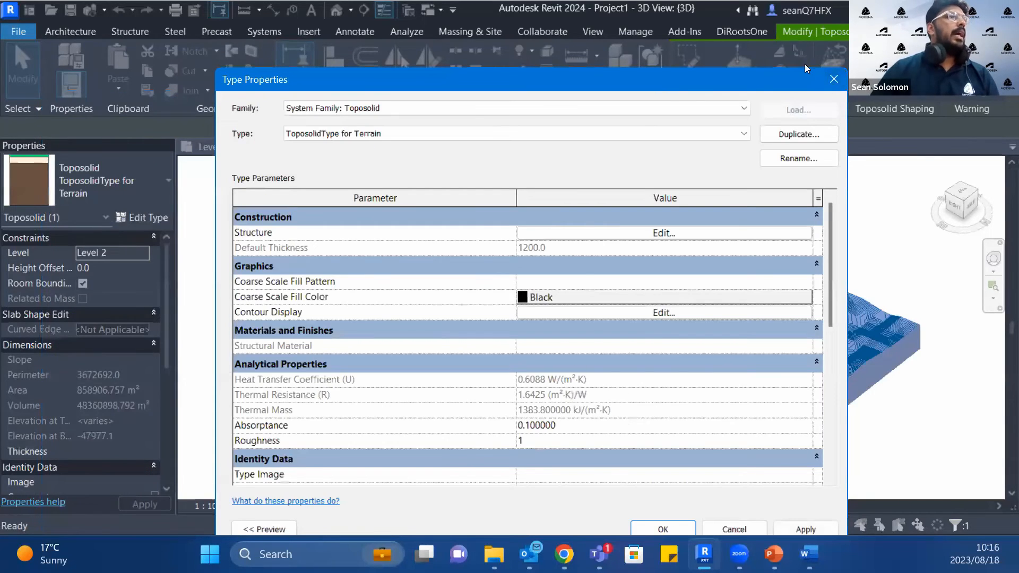
left_click(834, 79)
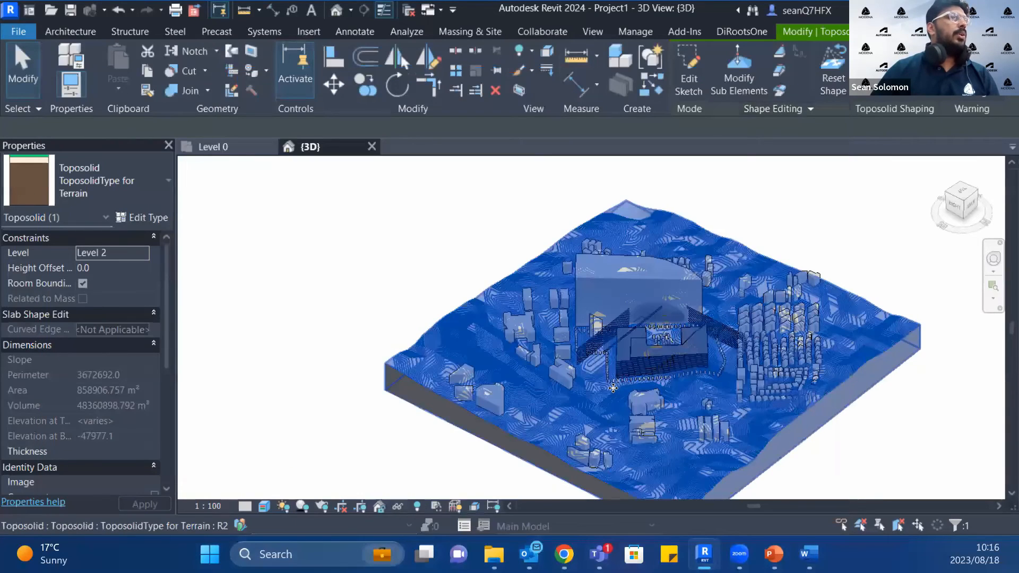
scroll(652, 356, "up", 5)
middle_click_drag(647, 326, 684, 305)
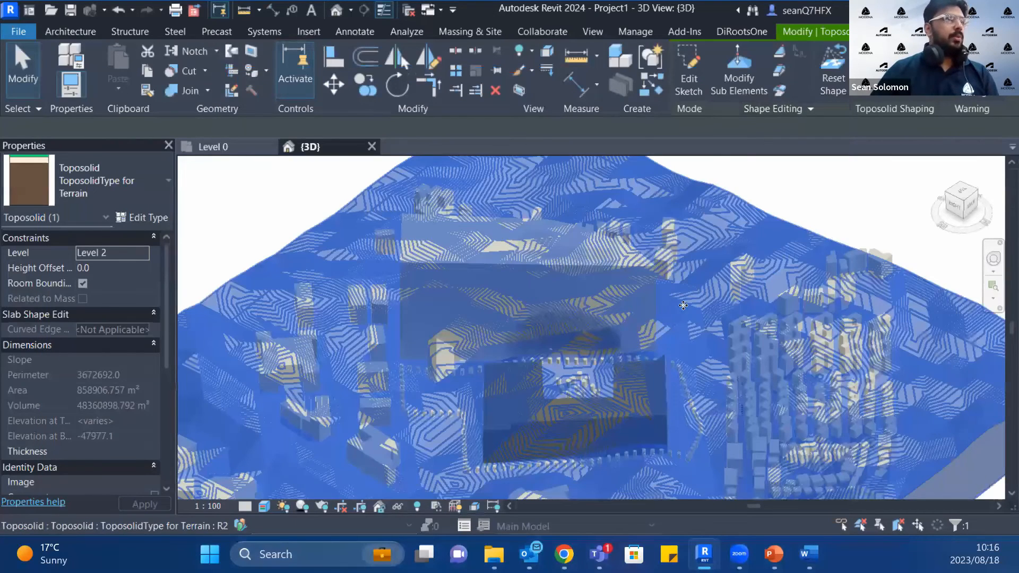
scroll(683, 304, "up", 4)
key("Escape")
scroll(669, 349, "down", 7)
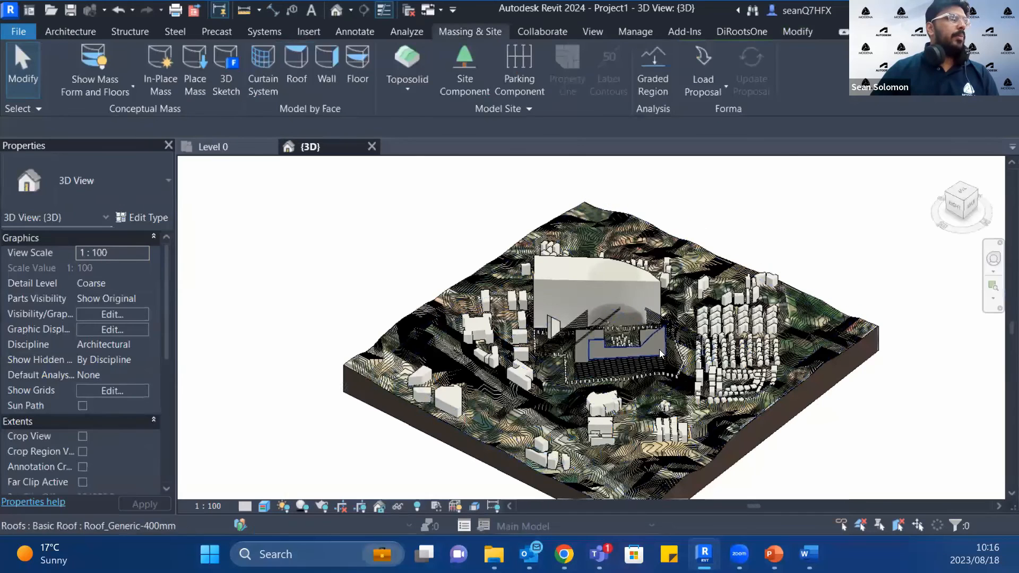
Step: Inspect the courtyard building's top wall and Roof_Generic-400mm roof, and delete that roof to expose the floor below
scroll(659, 349, "up", 6)
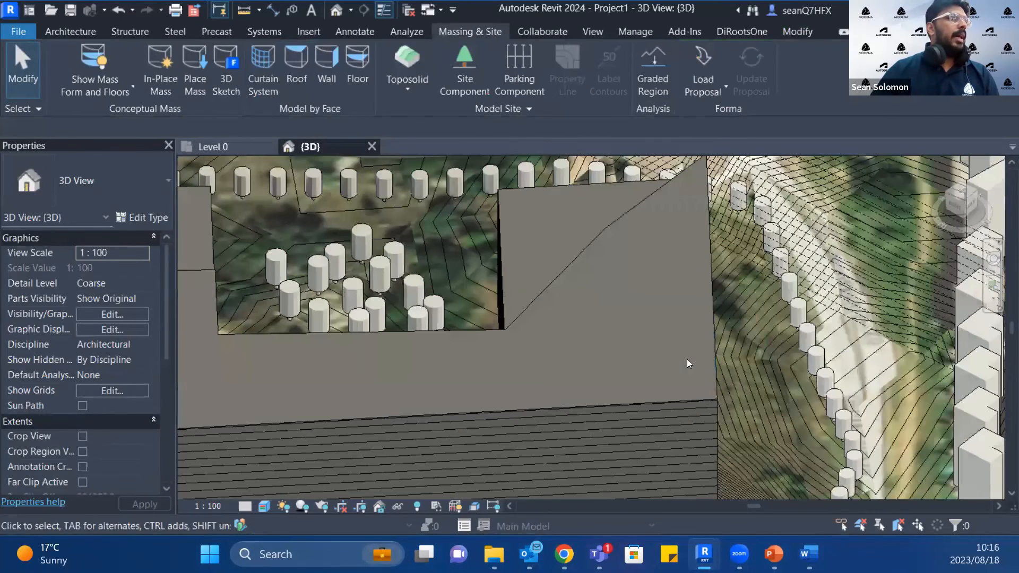
scroll(710, 375, "down", 5)
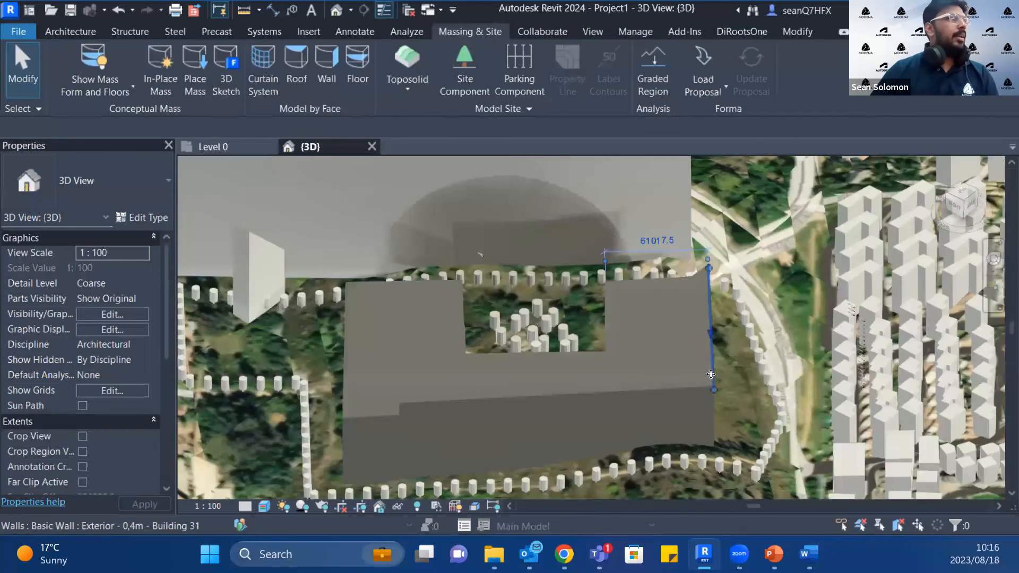
middle_click_drag(637, 385, 645, 363, "shift")
scroll(646, 363, "up", 5)
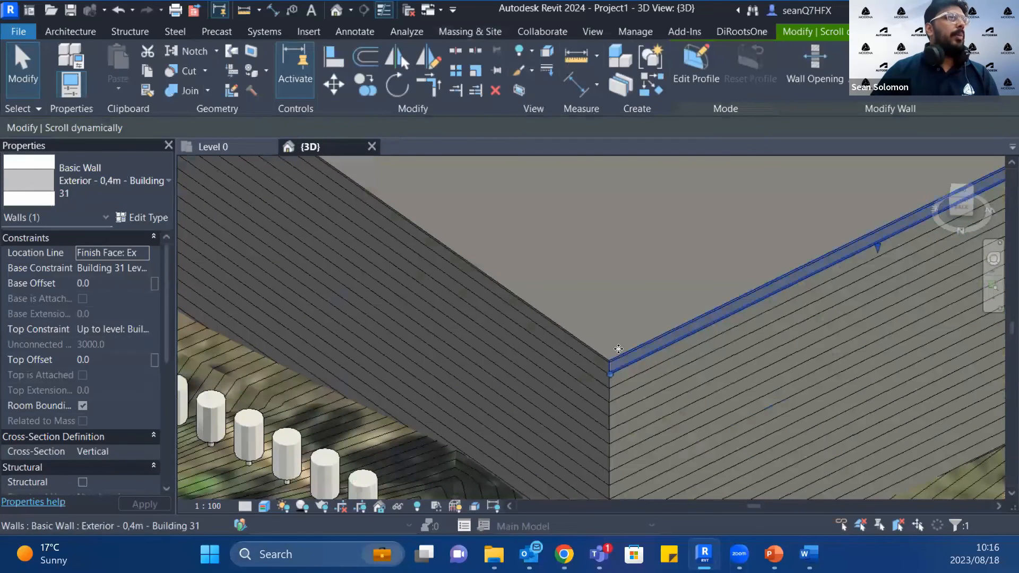
left_click(605, 349)
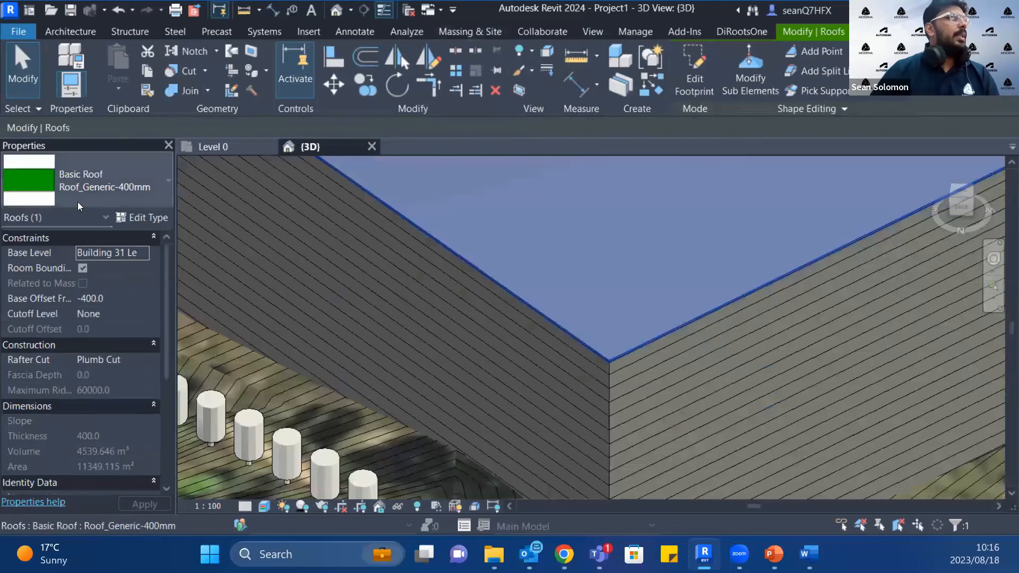
scroll(996, 384, "down", 5)
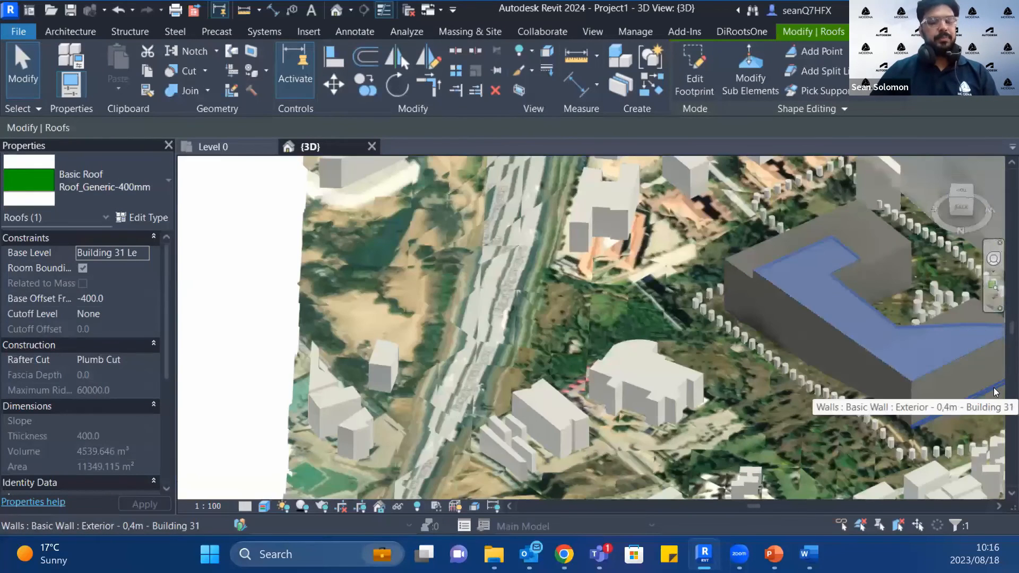
left_click(809, 357)
scroll(832, 340, "down", 1)
middle_click_drag(832, 340, 632, 424)
scroll(693, 377, "down", 2)
middle_click_drag(693, 377, 611, 320)
key("Escape")
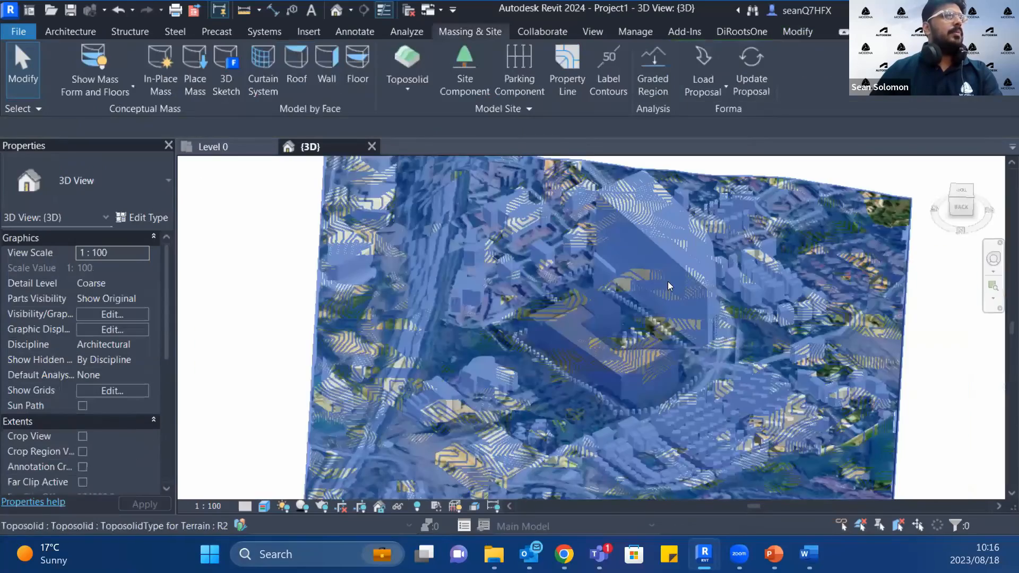
Step: Temporarily hide the terrain toposolid and the Untitled base group of context buildings in the 3D view
left_click(710, 285)
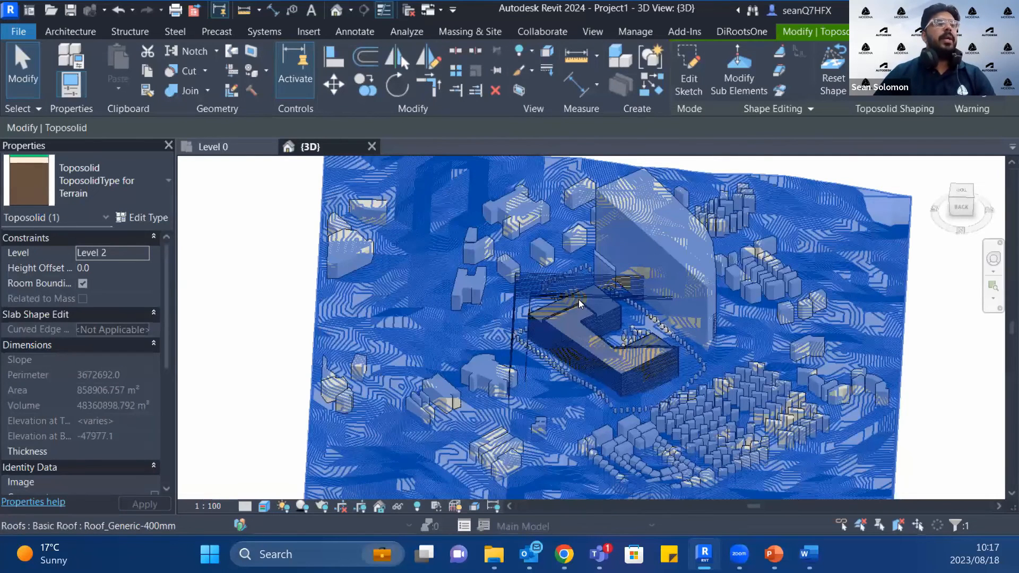
key("h")
key("h")
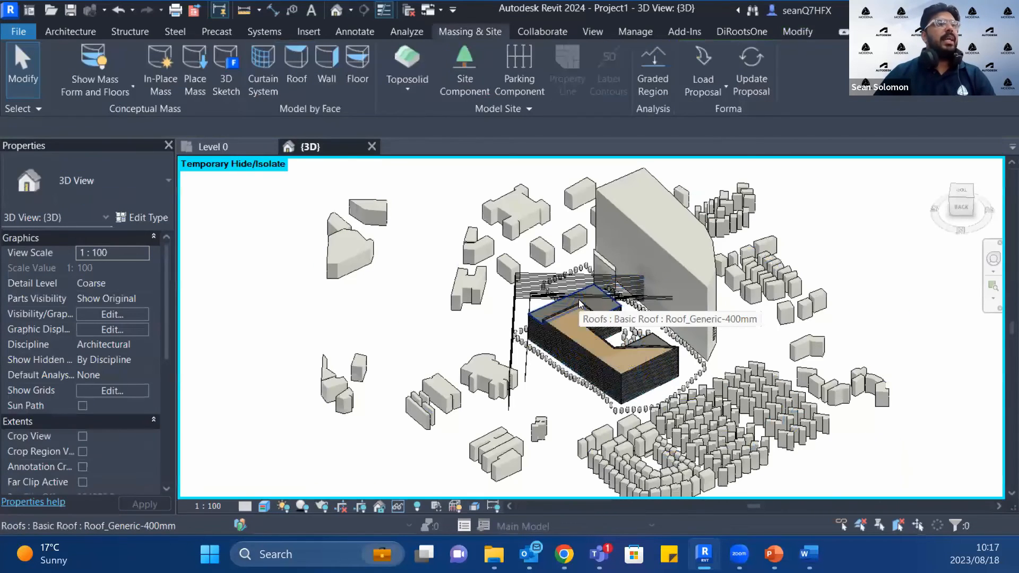
left_click(606, 196)
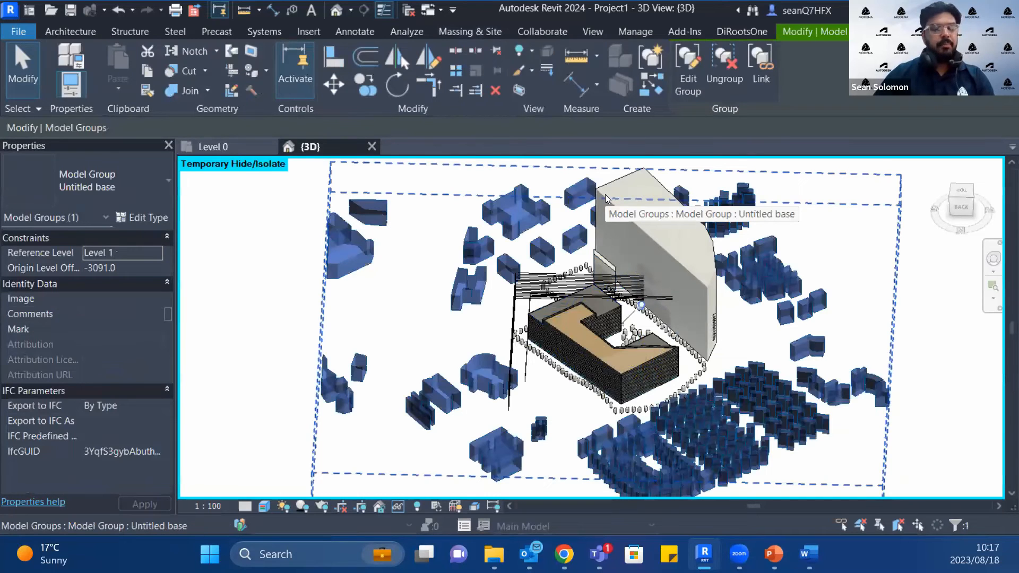
key("h")
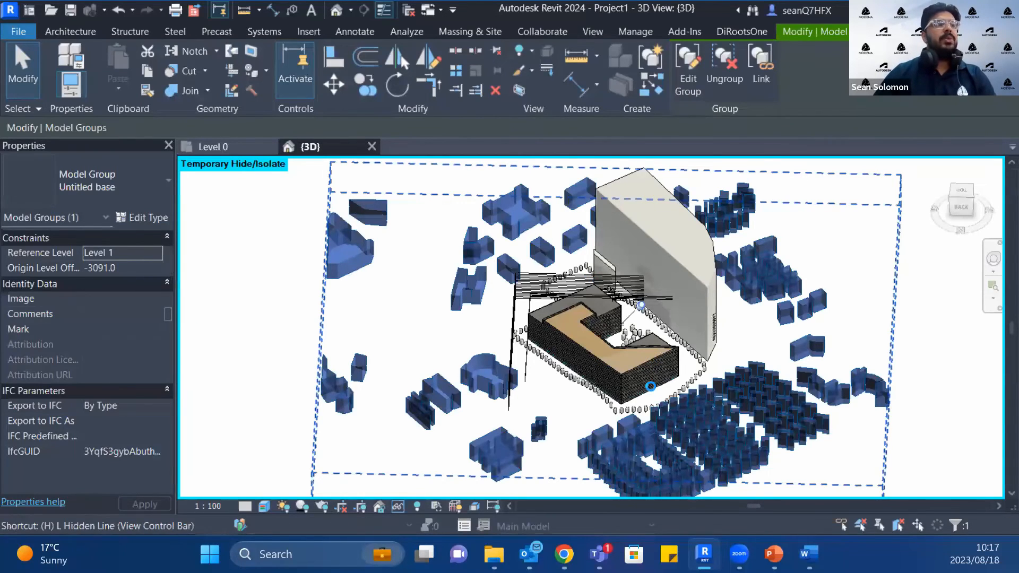
key("h")
Step: Temporarily hide the Group 1 trees surrounding the site in the 3D view
scroll(700, 390, "up", 3)
scroll(685, 381, "up", 3)
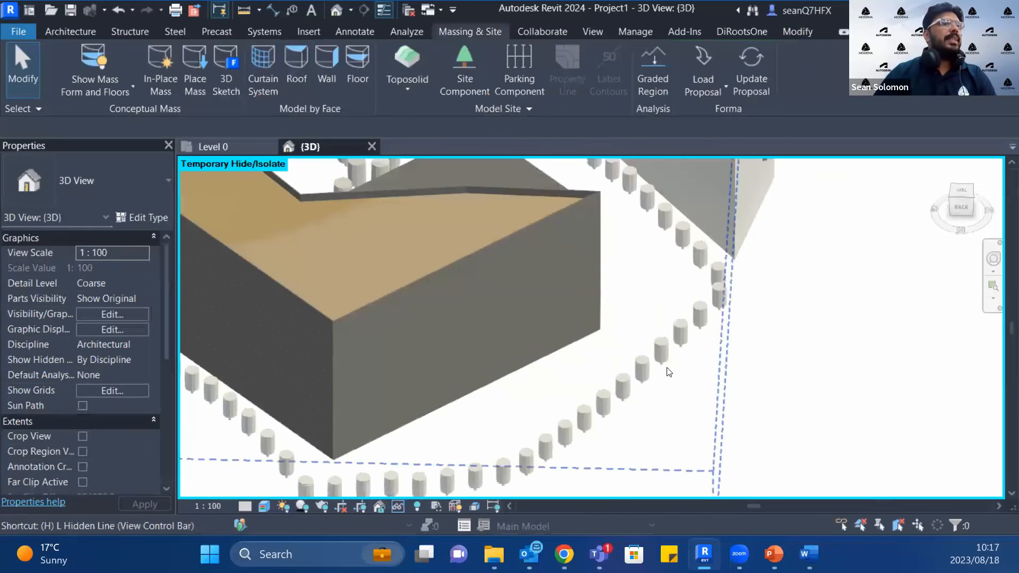
left_click(667, 364)
key("h")
key("h")
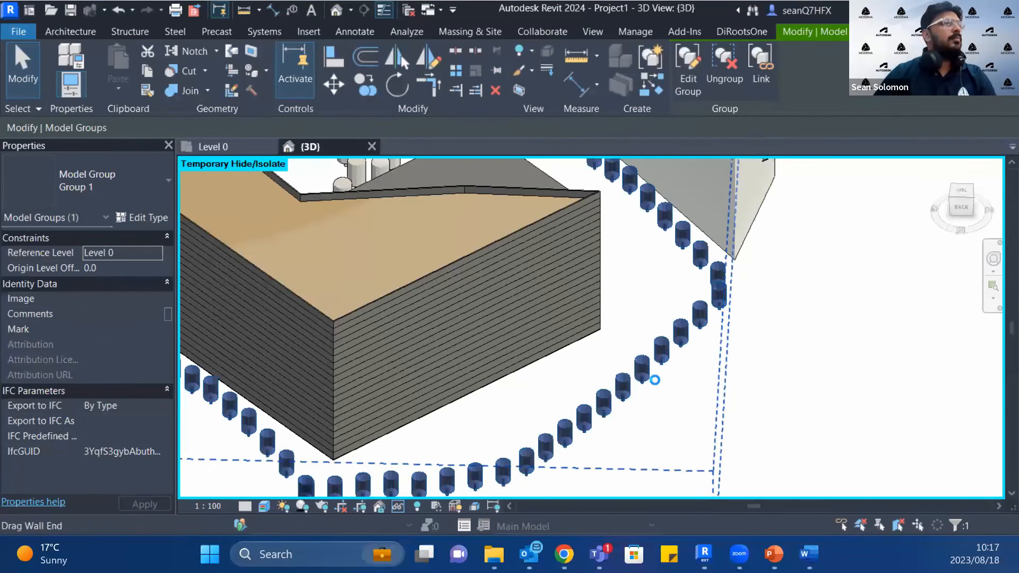
scroll(652, 384, "down", 5)
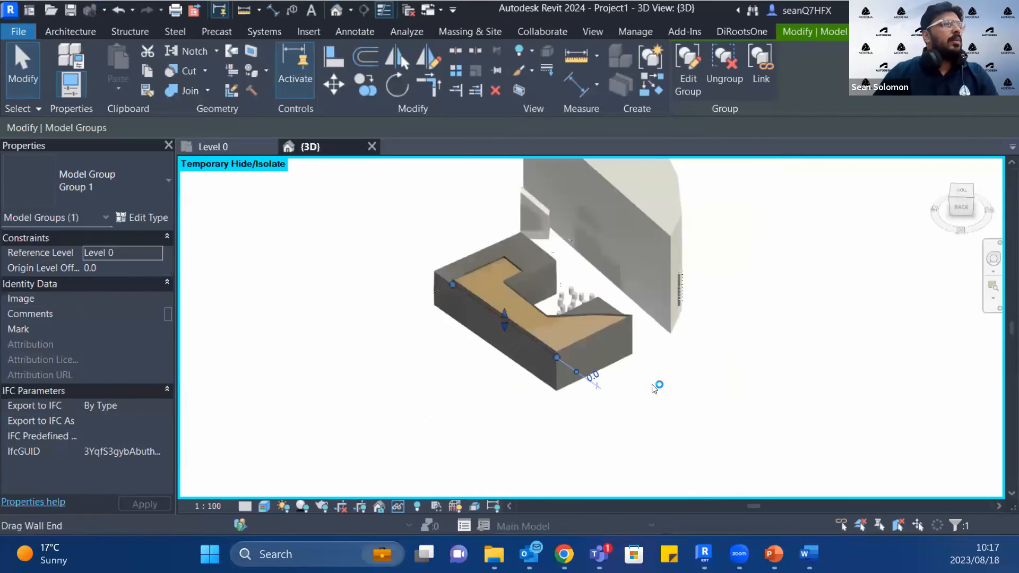
scroll(657, 282, "down", 2)
scroll(657, 281, "up", 3)
scroll(665, 282, "up", 1)
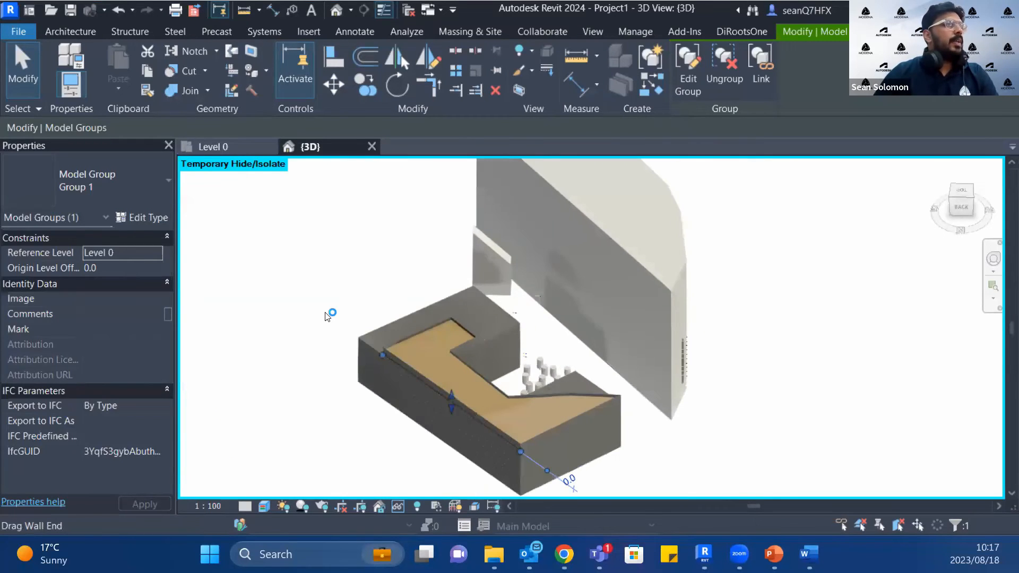
Step: Delete the tall generic model mass that encloses the angular row building behind the courtyard building
left_click(327, 316)
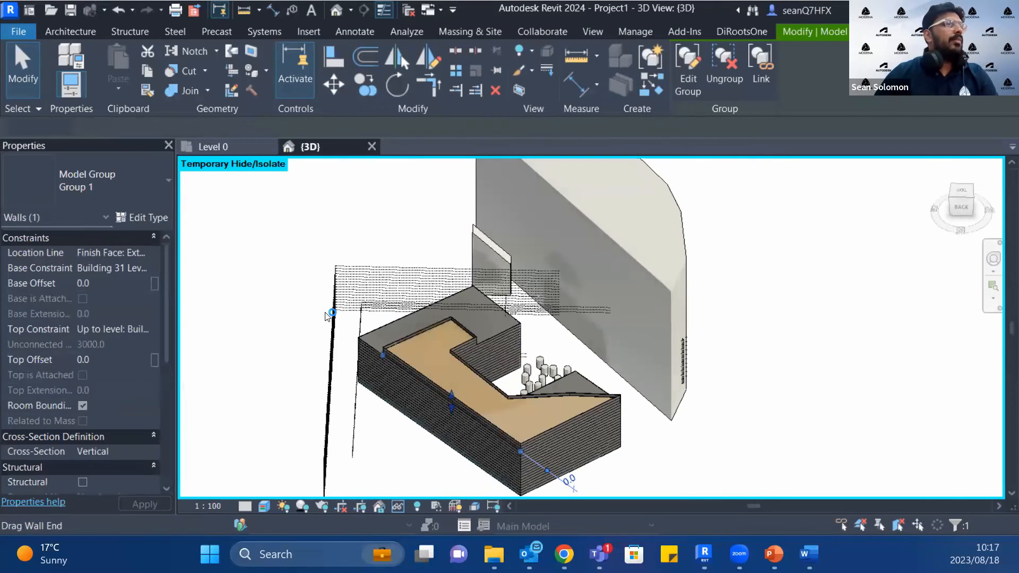
left_click(681, 280)
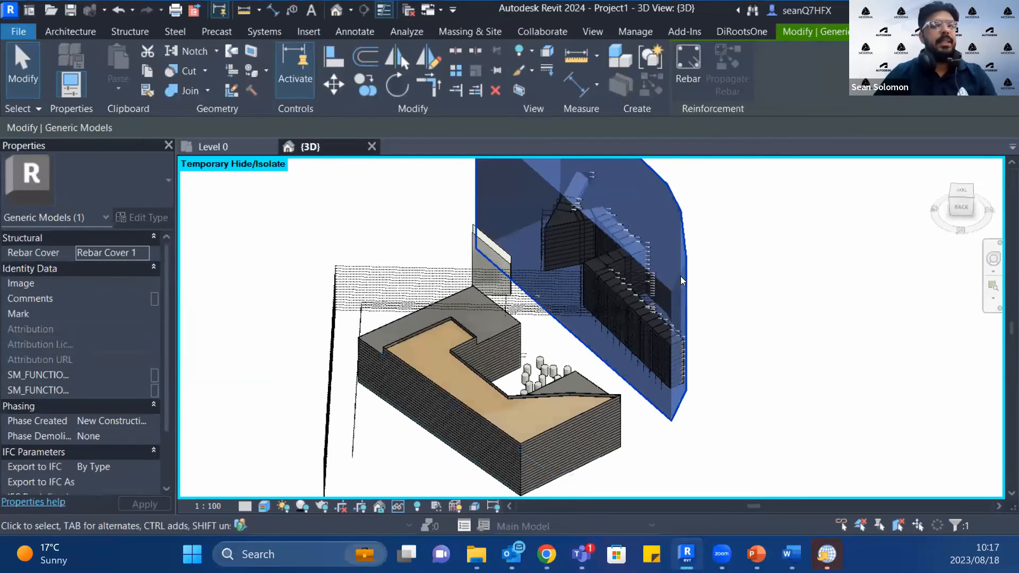
key("Delete")
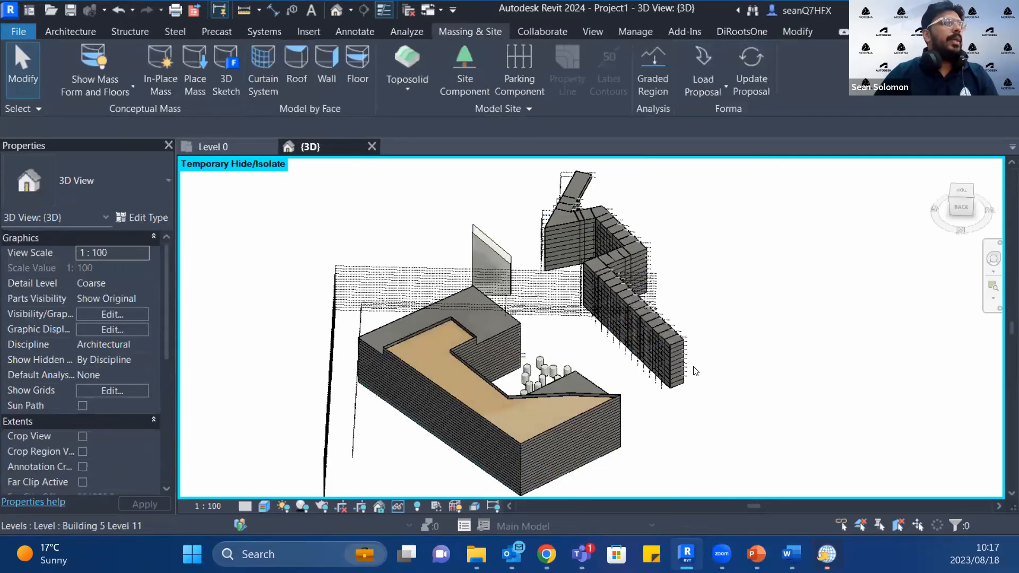
Step: Delete the second roof segment from the near end of the row building and select the adjoining Building 2 exterior wall
scroll(674, 372, "up", 8)
scroll(595, 314, "up", 5)
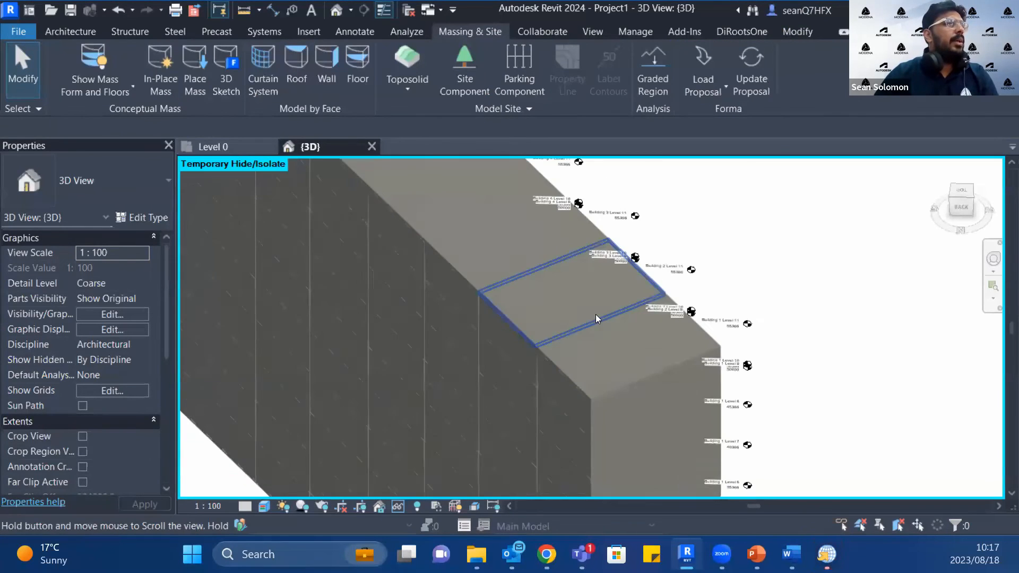
left_click(521, 323)
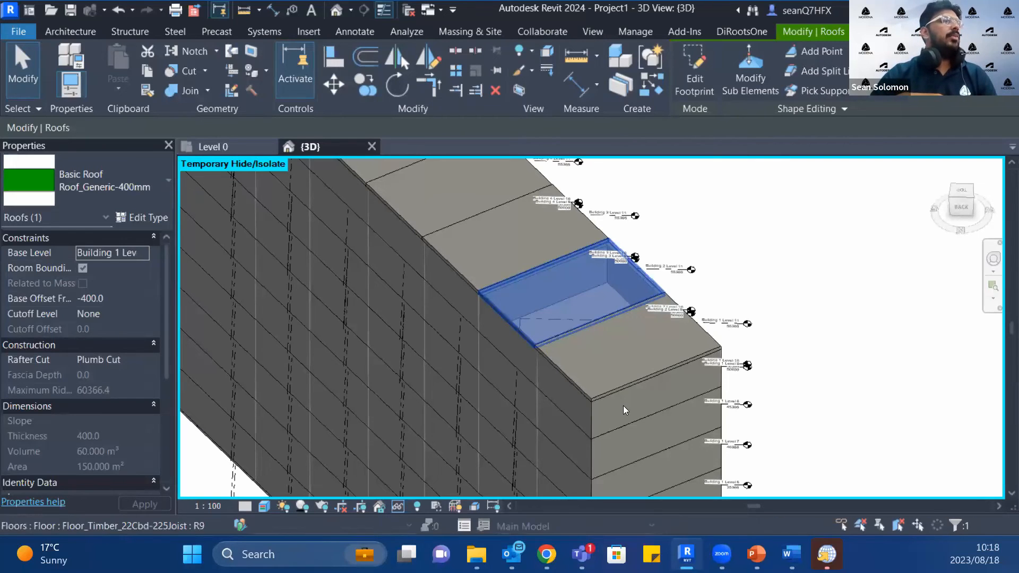
key("Delete")
scroll(623, 405, "down", 2)
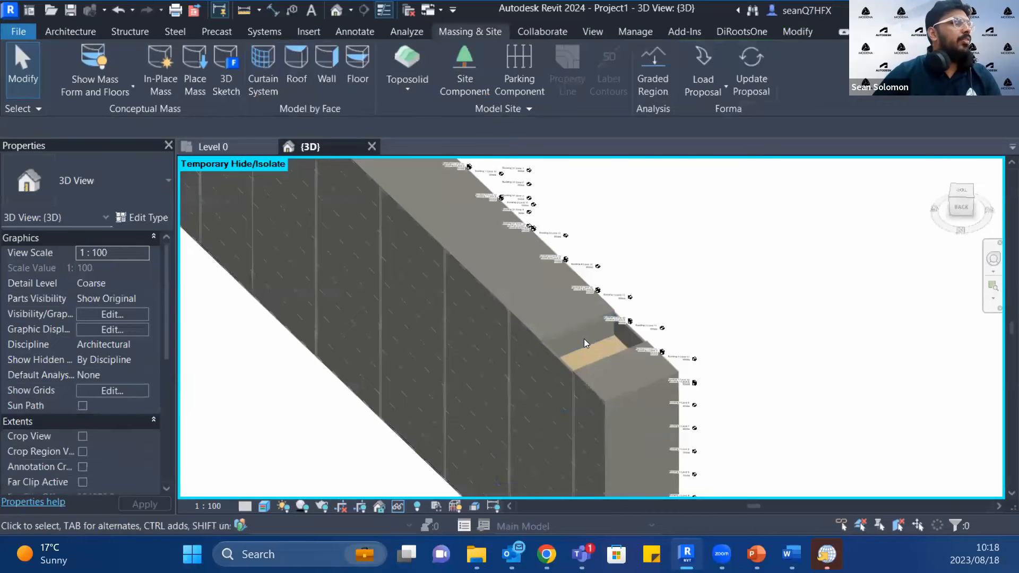
left_click(570, 383)
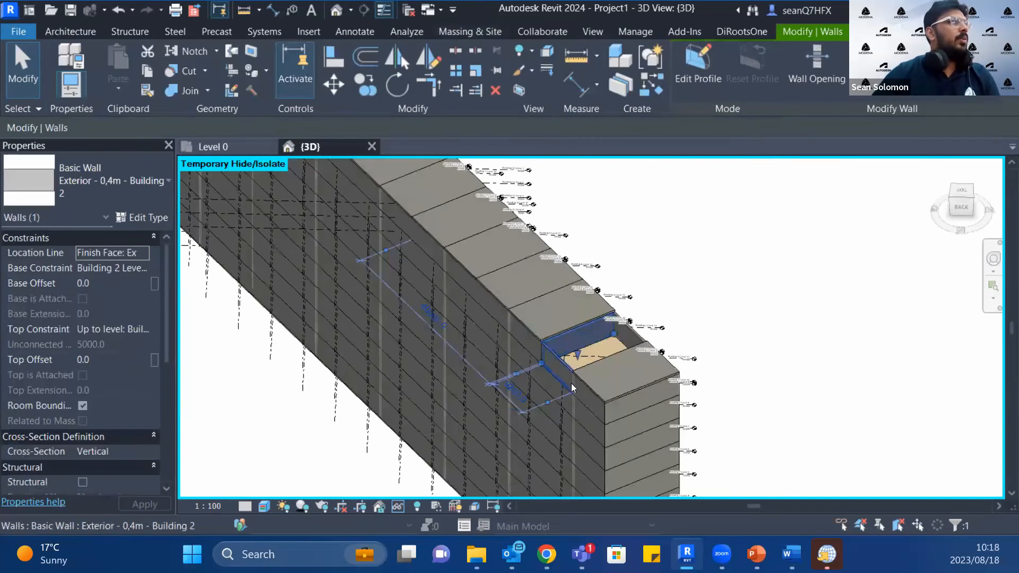
Step: Draw a rectangular enclosure of Wall-Ext_102Bwk-75Ins-100 walls on Level 0 beyond the row building's near end, about 139,988 by 117,255 mm
scroll(620, 319, "down", 3)
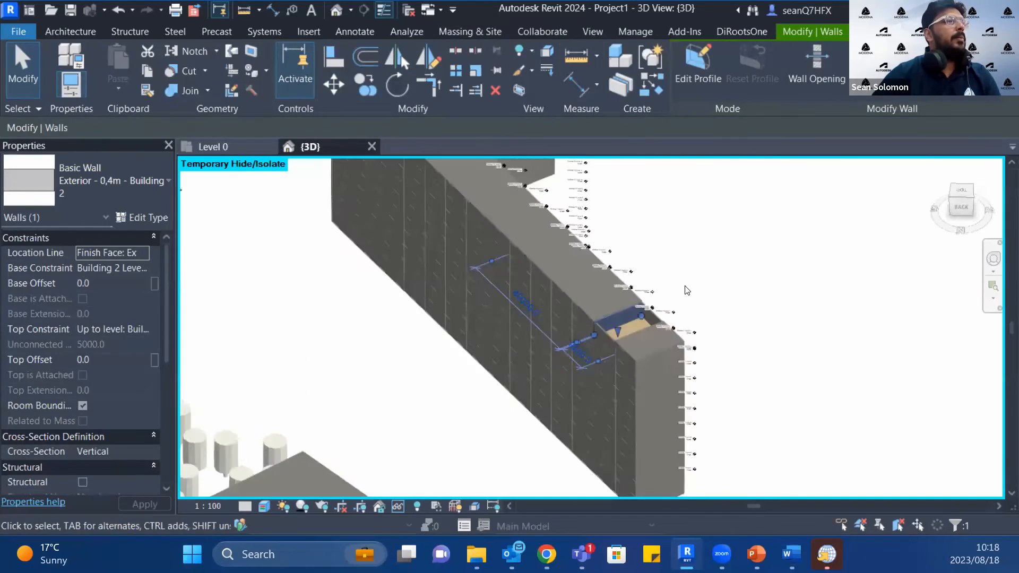
scroll(620, 318, "down", 3)
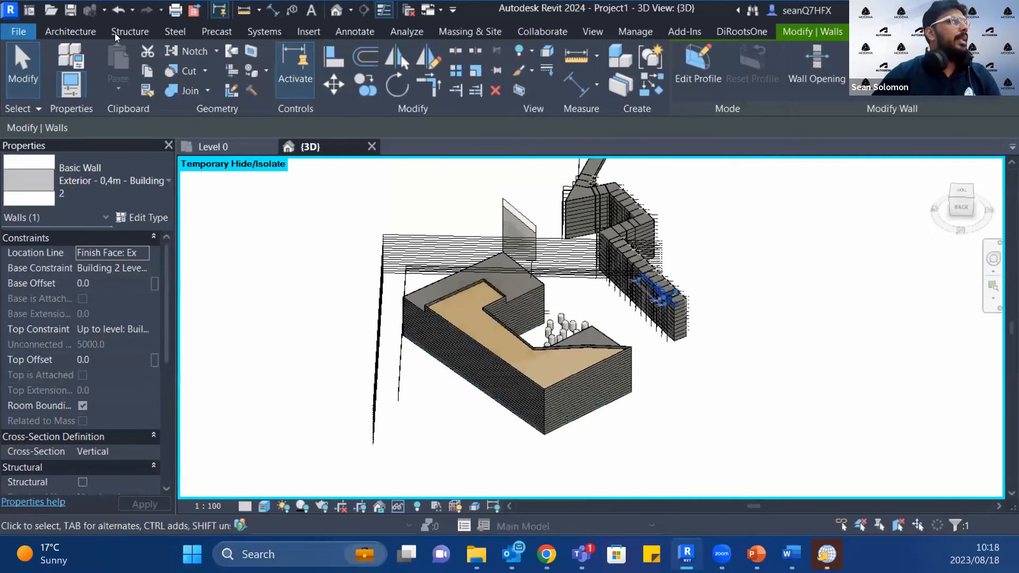
left_click(80, 30)
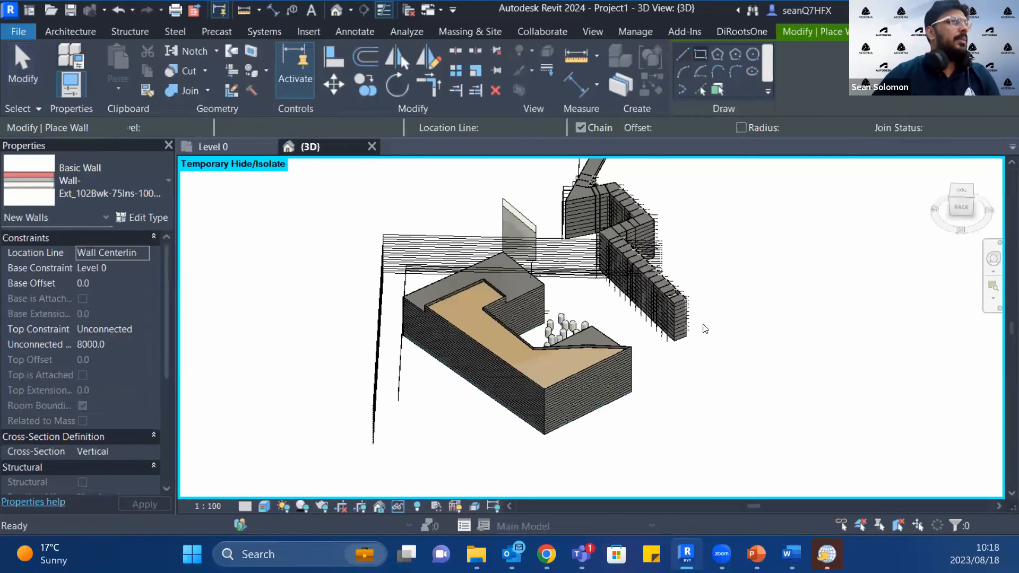
left_click(677, 376)
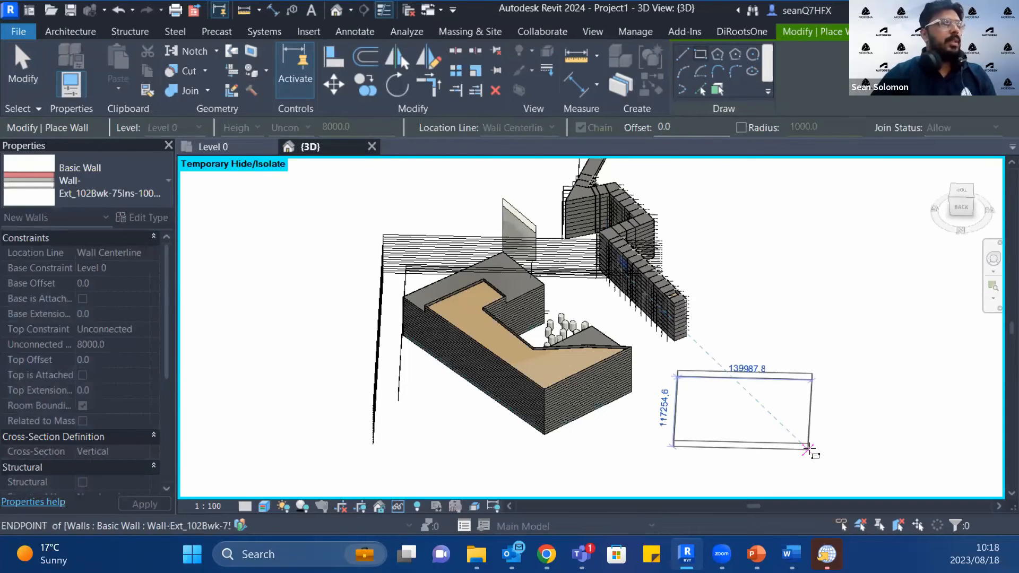
left_click(807, 450)
key("Escape")
key("Escape")
Step: Select the whole chain of four new enclosure walls and set their unconnected height to 10000 mm
key("Tab")
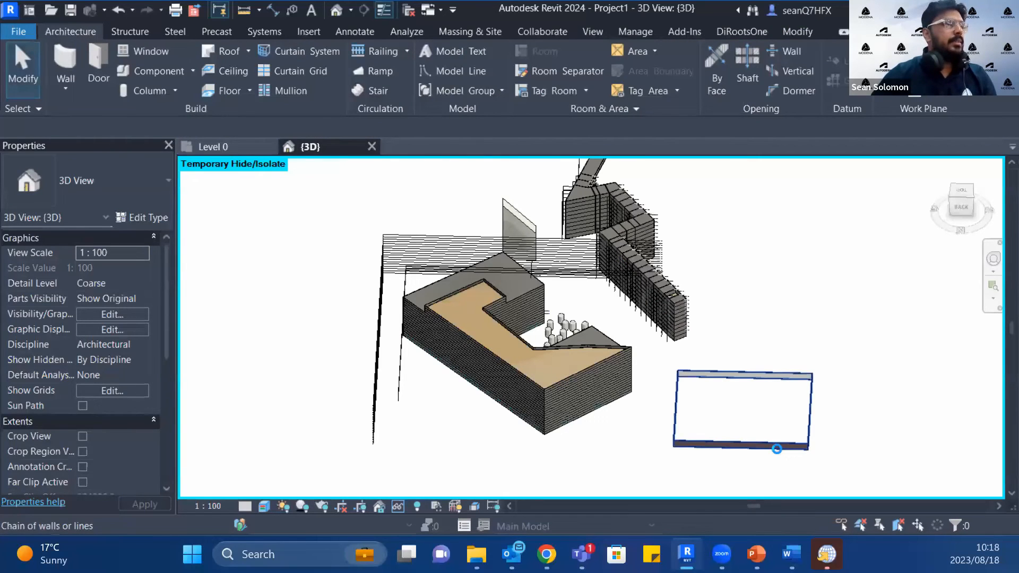
left_click(778, 452)
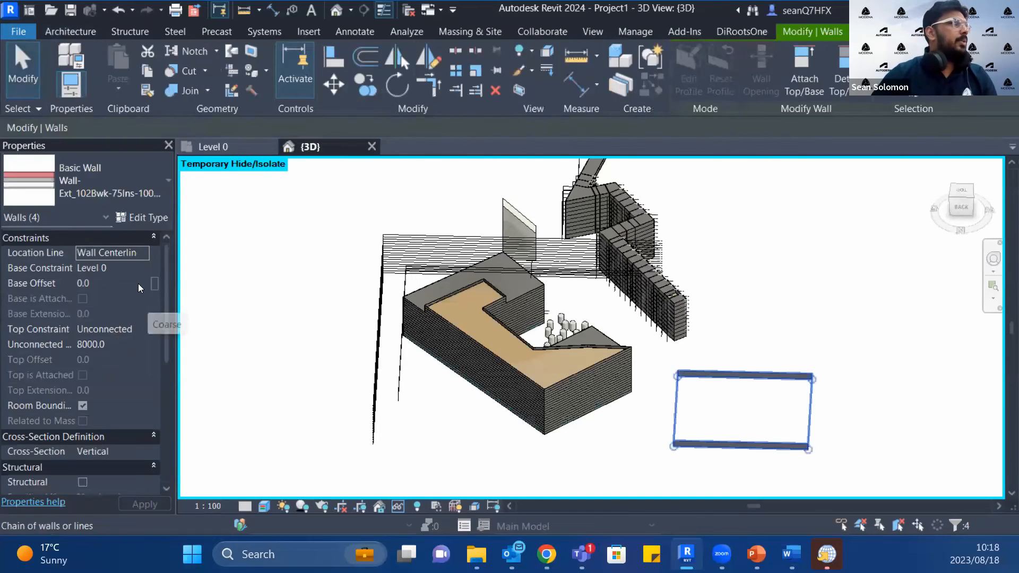
left_click(142, 342)
type("0000")
left_click(154, 504)
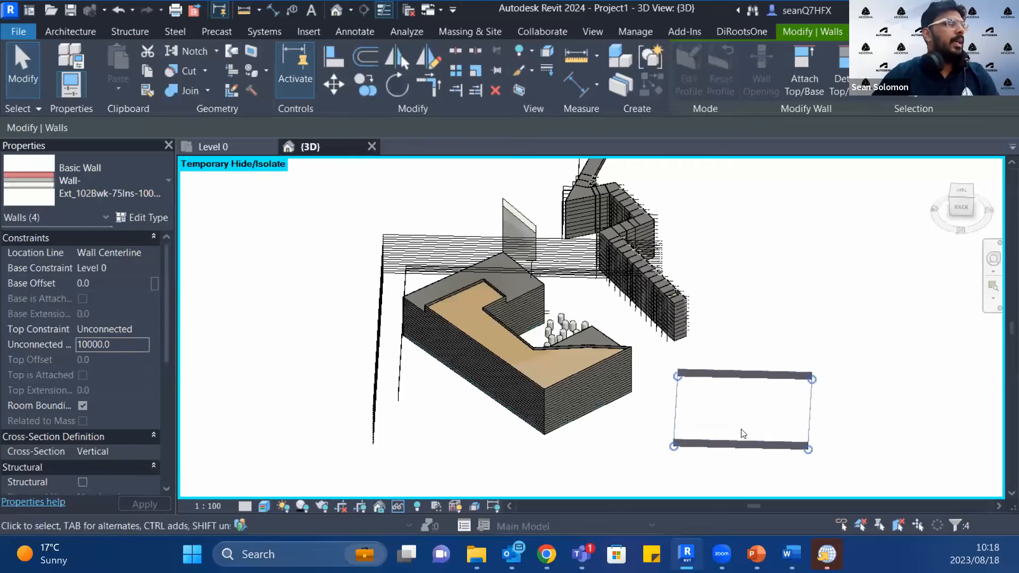
left_click(784, 352)
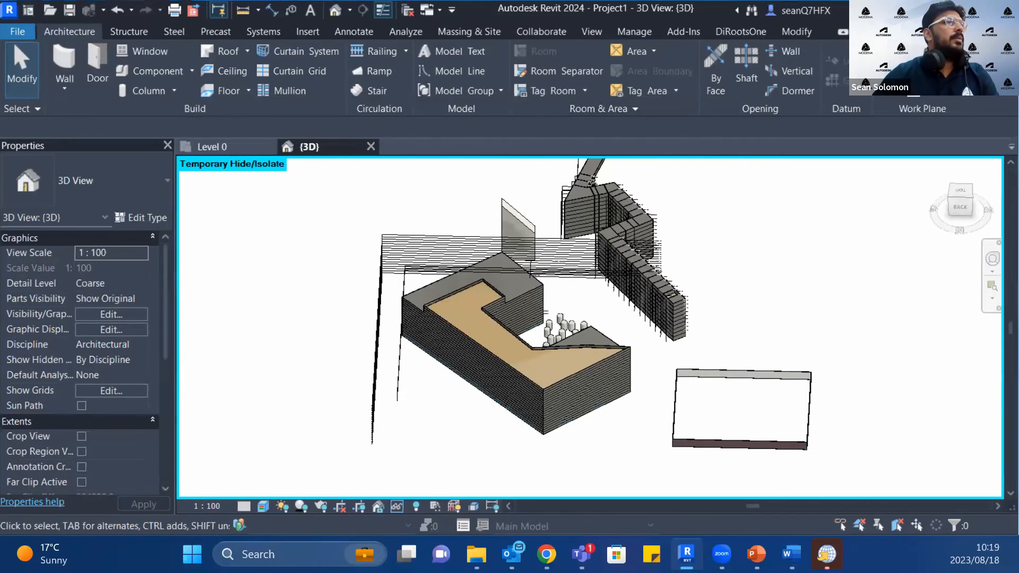
Step: Update the Forma 4 _ Midrand proposal with the Revit changes, using no 3D view filter and proceeding over the newer Forma version
left_click_drag(486, 8, 348, 83)
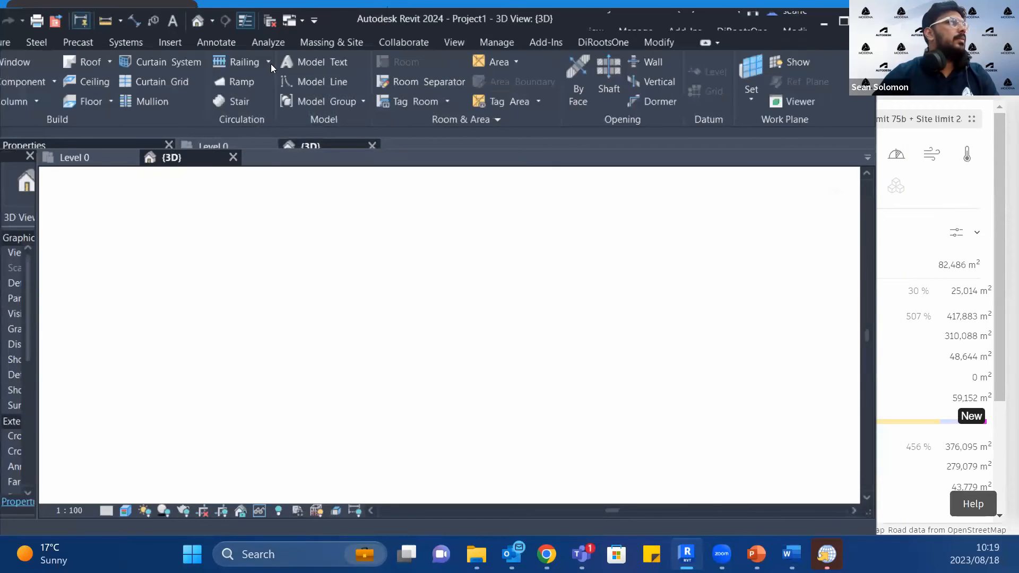
left_click_drag(28, 9, 29, 95)
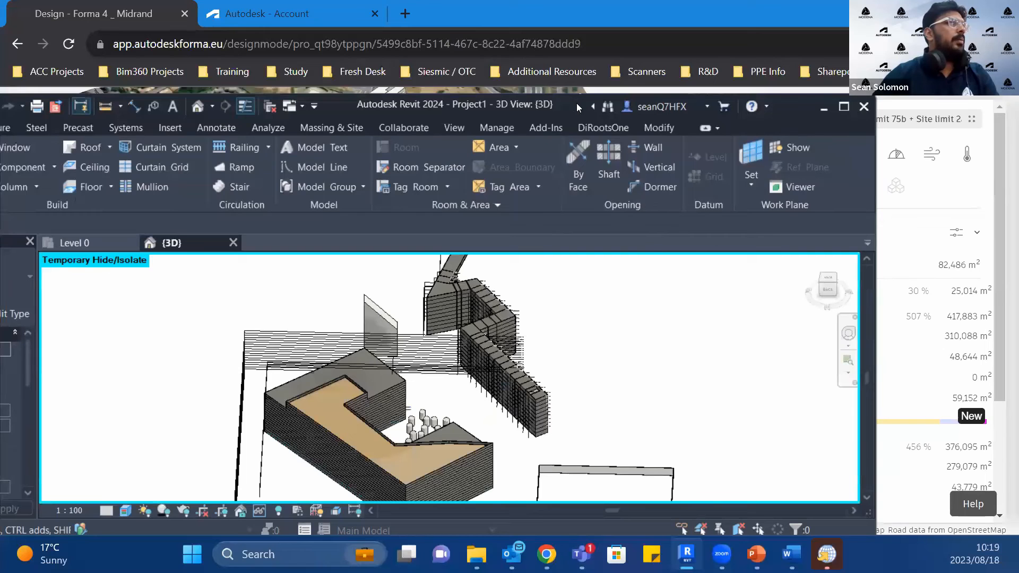
left_click_drag(576, 103, 689, 80)
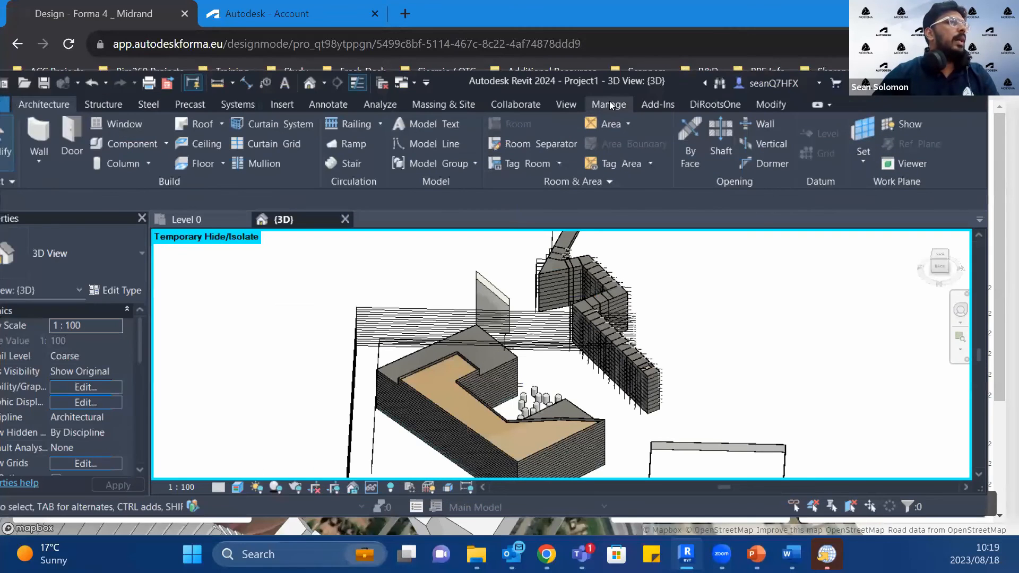
left_click(426, 106)
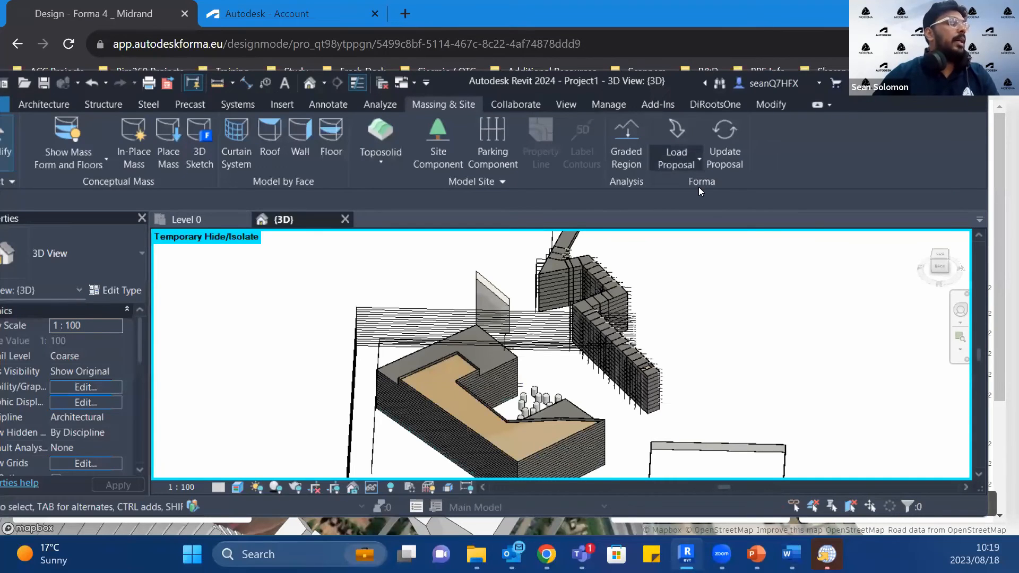
left_click(729, 160)
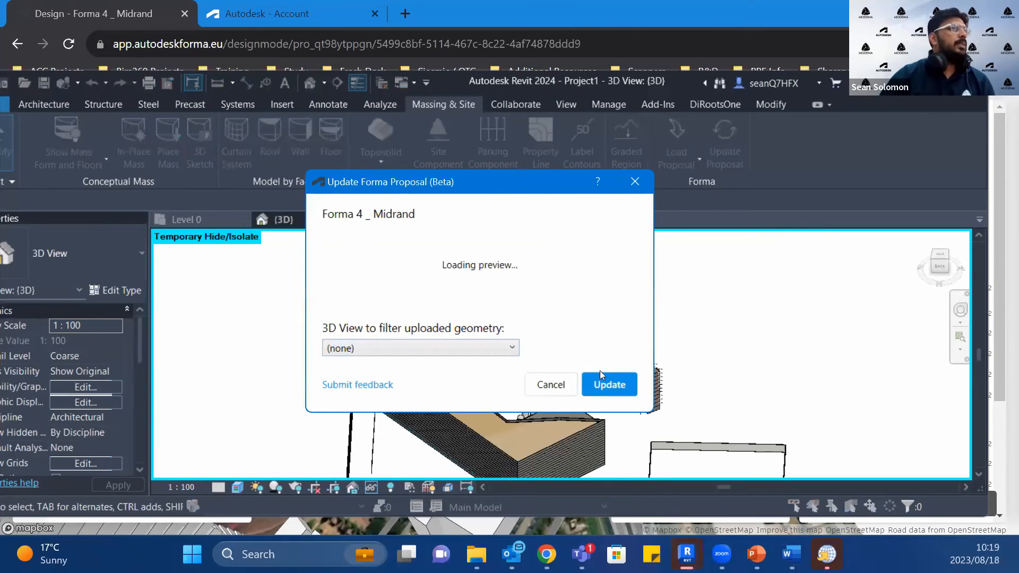
left_click(609, 386)
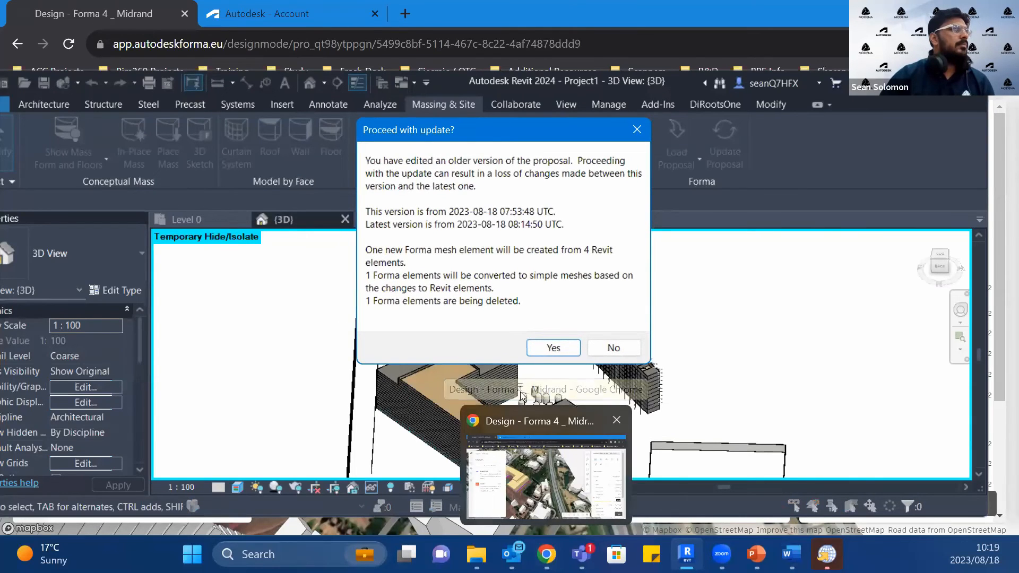
left_click(552, 348)
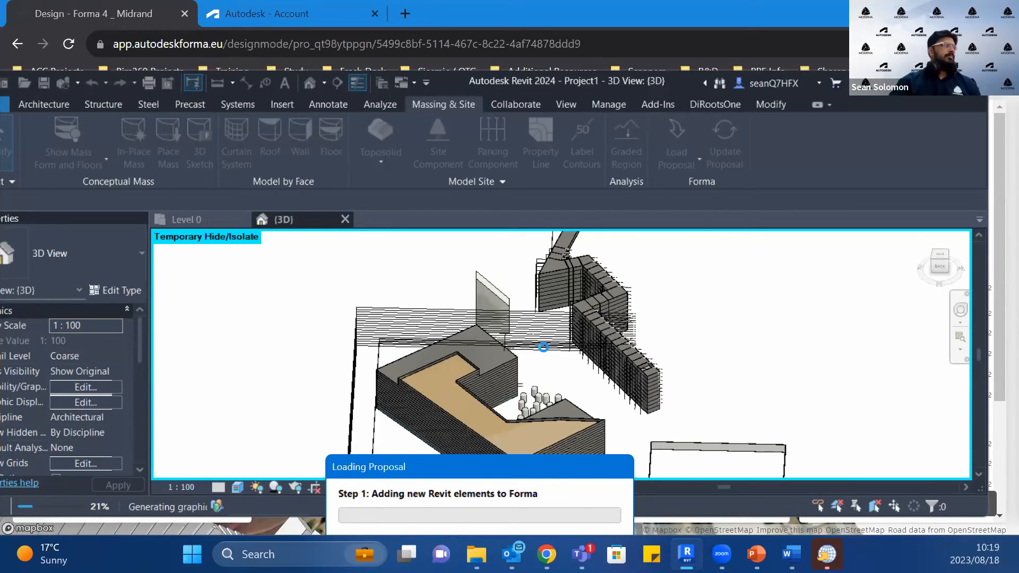
Step: Check the Midrand model in Forma in the browser and the update's progress in Revit while the transfer runs
left_click(255, 531)
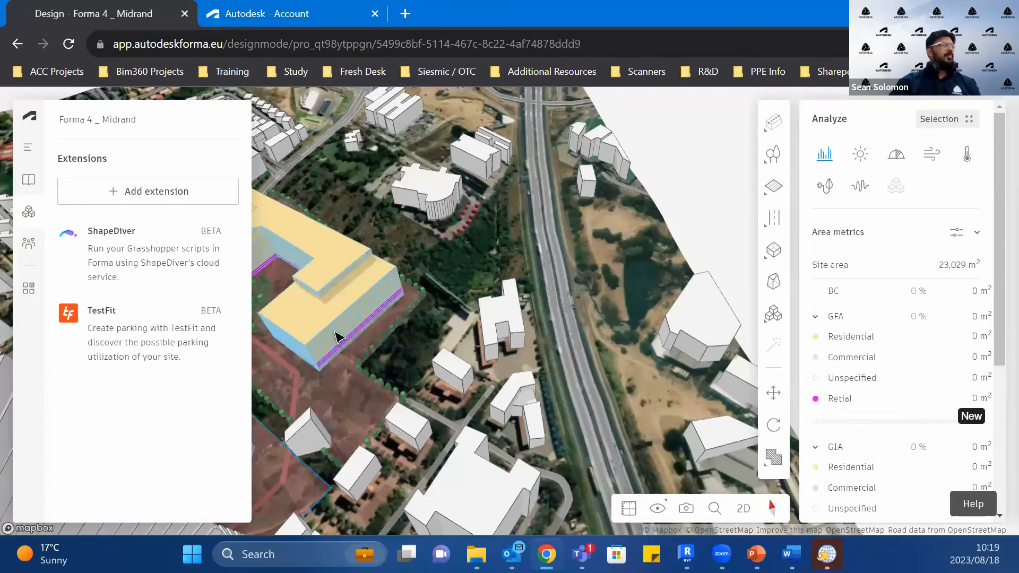
scroll(342, 304, "down", 3)
left_click_drag(342, 304, 385, 283)
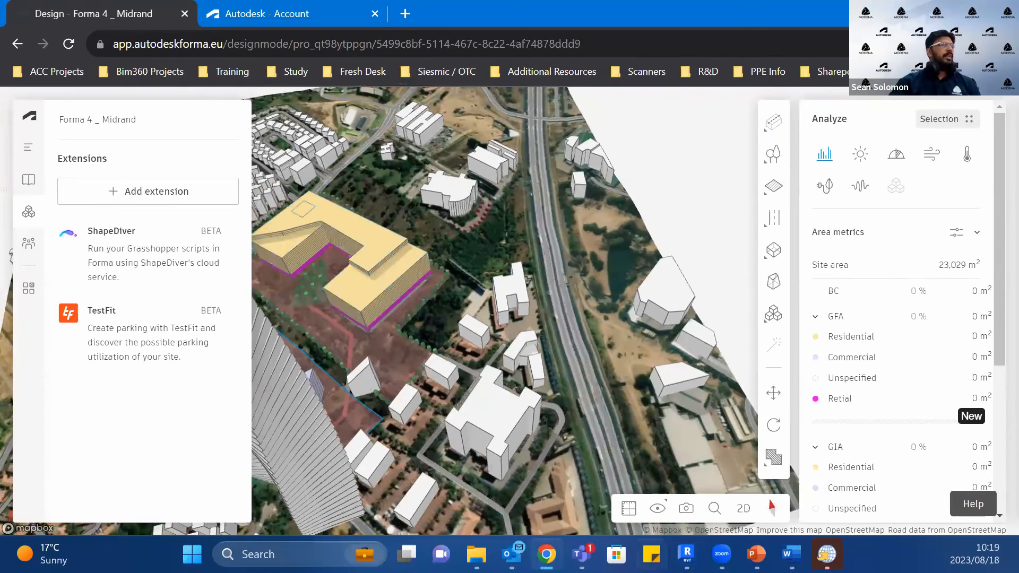
left_click(686, 554)
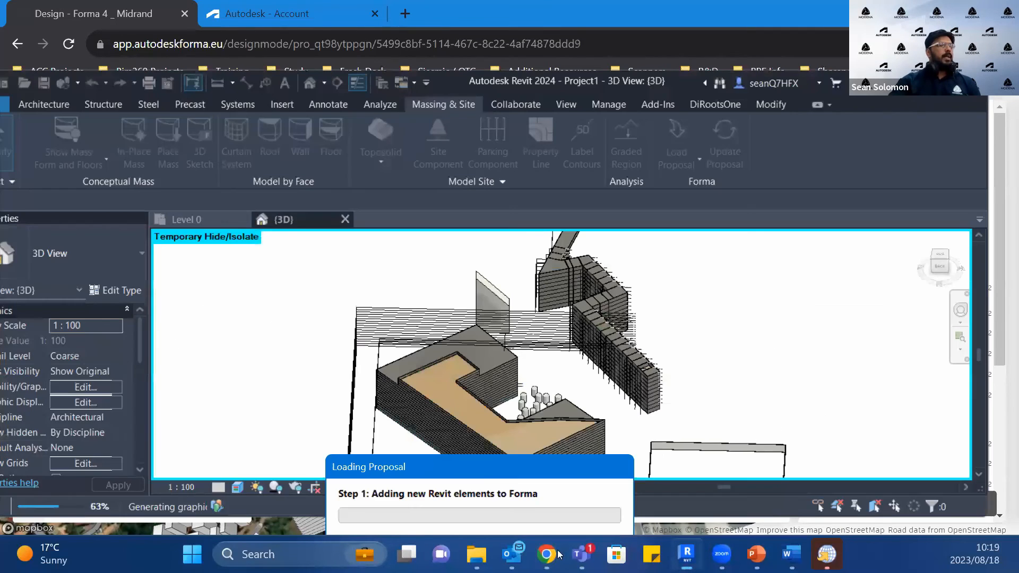
mouse_move(549, 555)
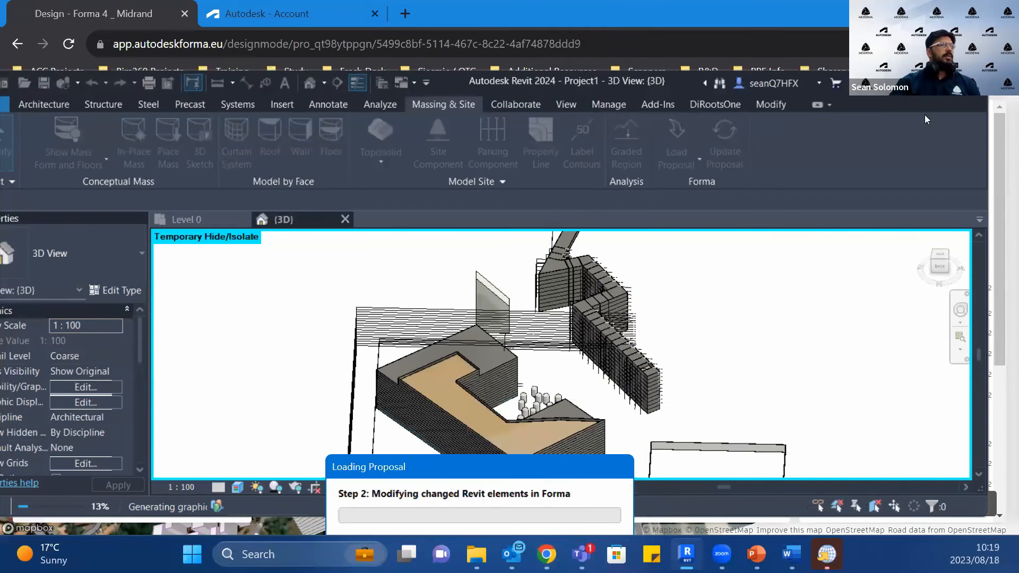
left_click(1002, 203)
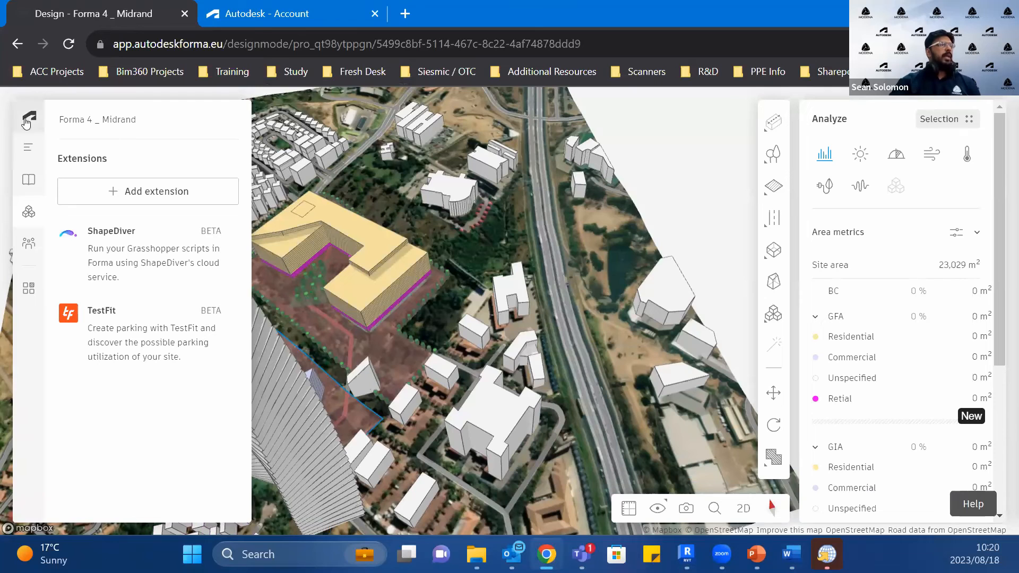
Step: Leave the Midrand design for the Projects page, browse the project list and open Forma - Test
left_click(27, 120)
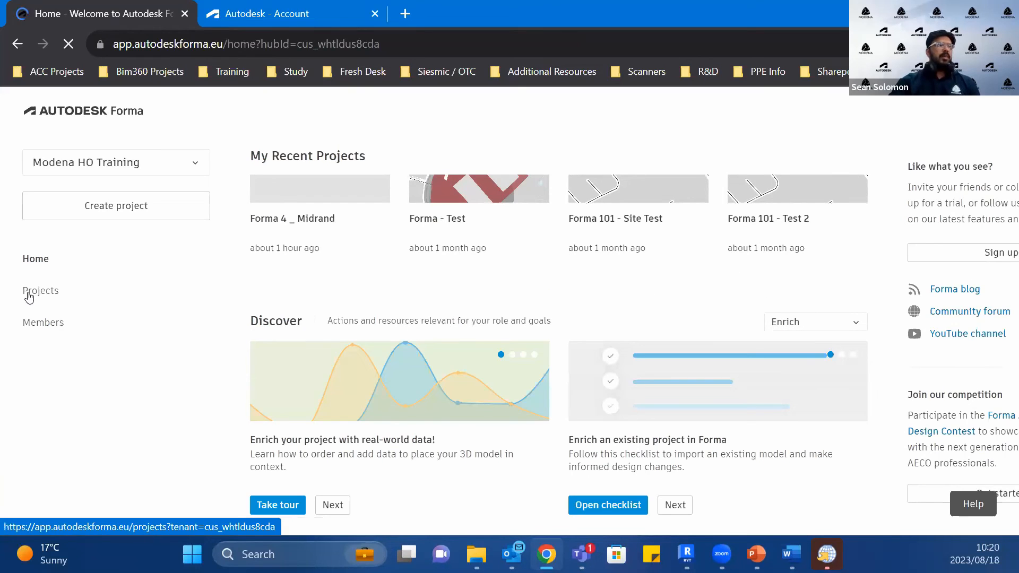
left_click(29, 297)
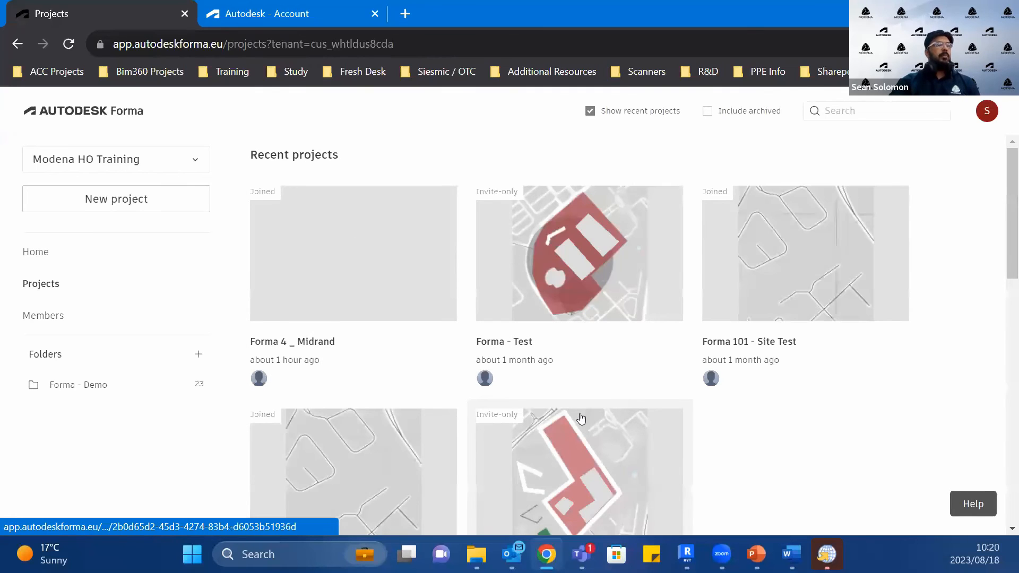
scroll(594, 420, "down", 5)
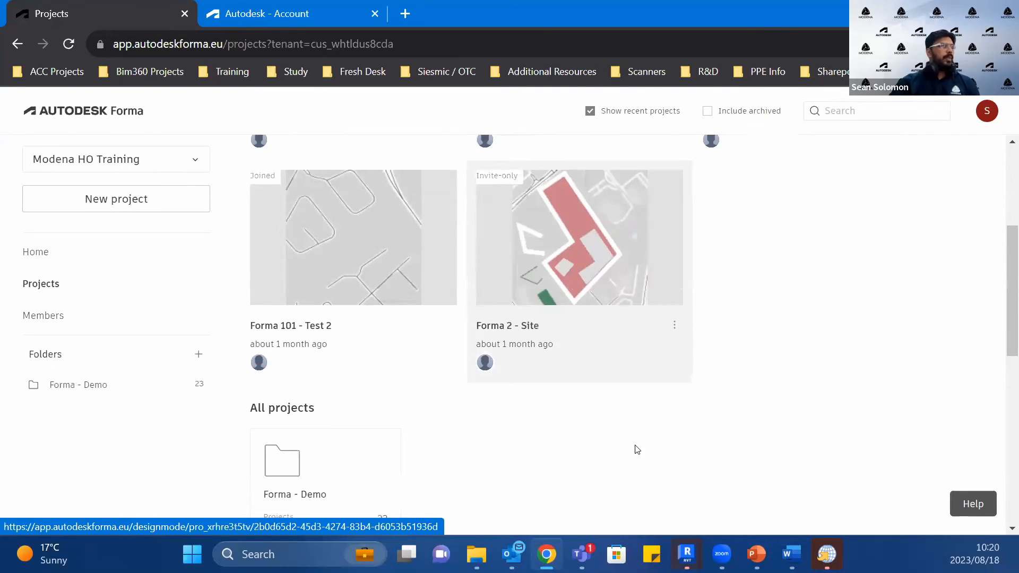
scroll(629, 449, "down", 3)
scroll(629, 448, "down", 5)
scroll(628, 449, "up", 7)
scroll(629, 450, "down", 6)
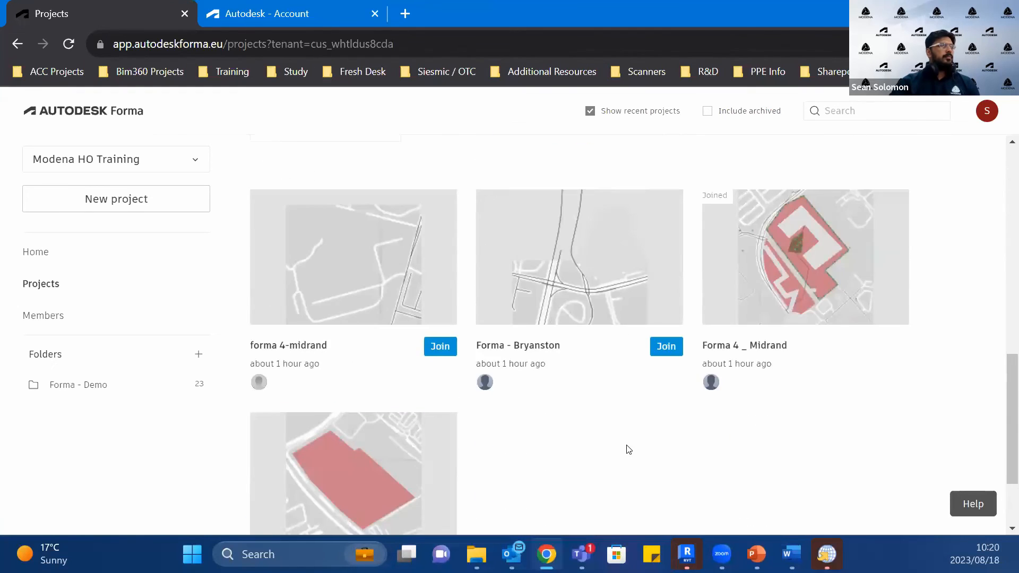
scroll(628, 449, "down", 2)
scroll(627, 451, "up", 10)
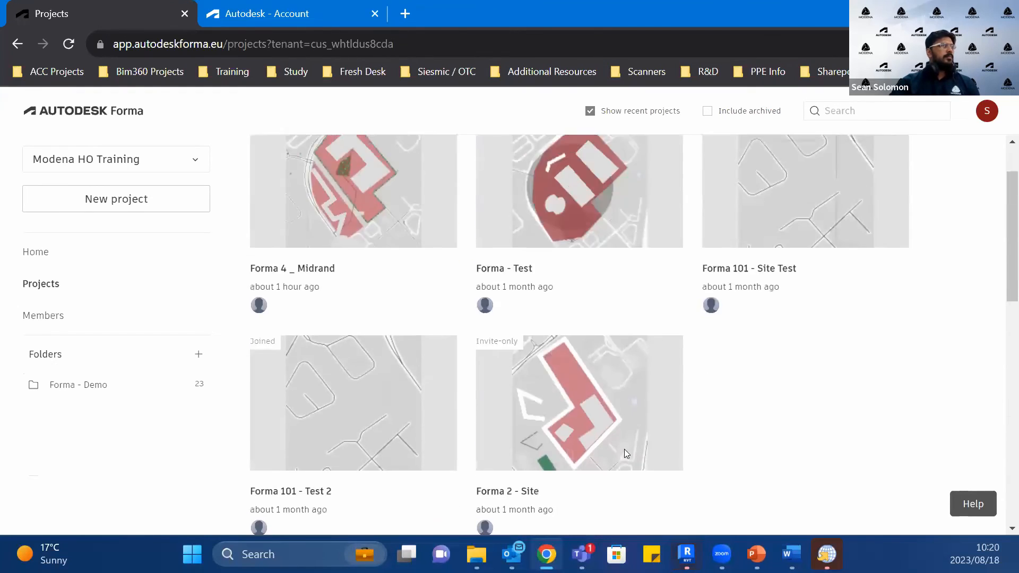
scroll(624, 451, "down", 2)
scroll(583, 372, "up", 3)
left_click(541, 269)
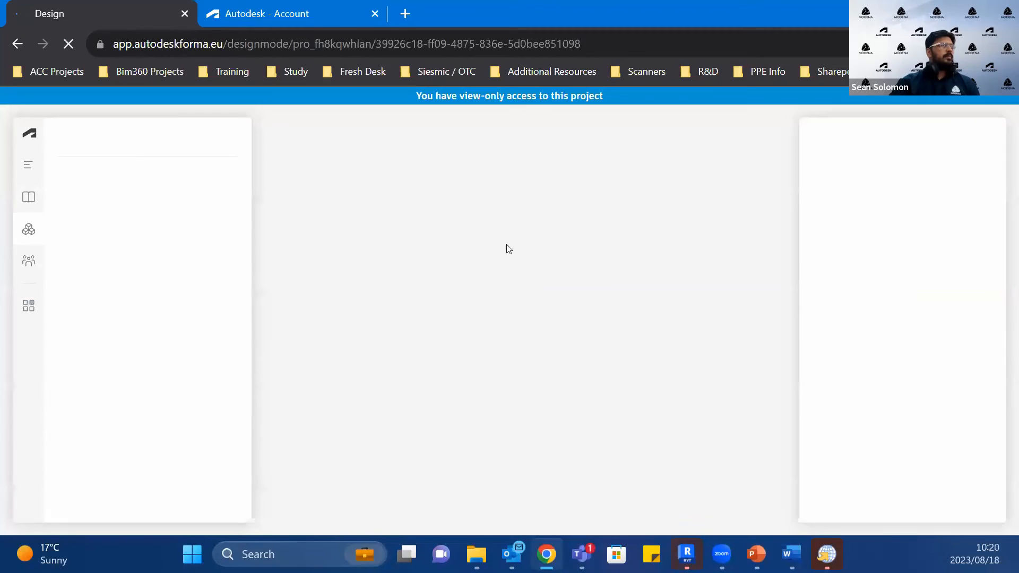
Step: Close the update notice in Revit, then return to Forma in the browser and reopen the Forma 4 _ Midrand project
left_click(686, 555)
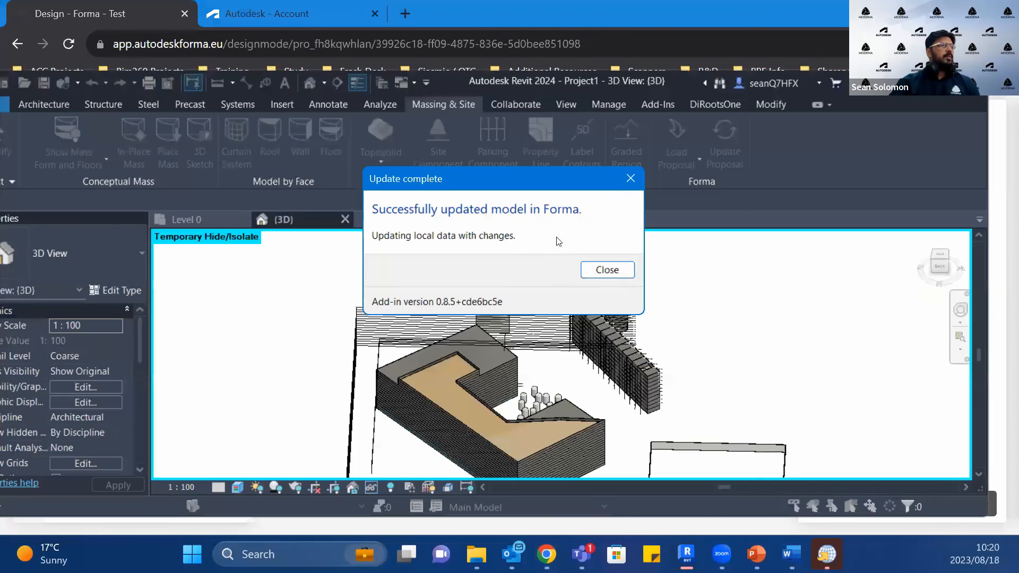
left_click(606, 270)
left_click(686, 554)
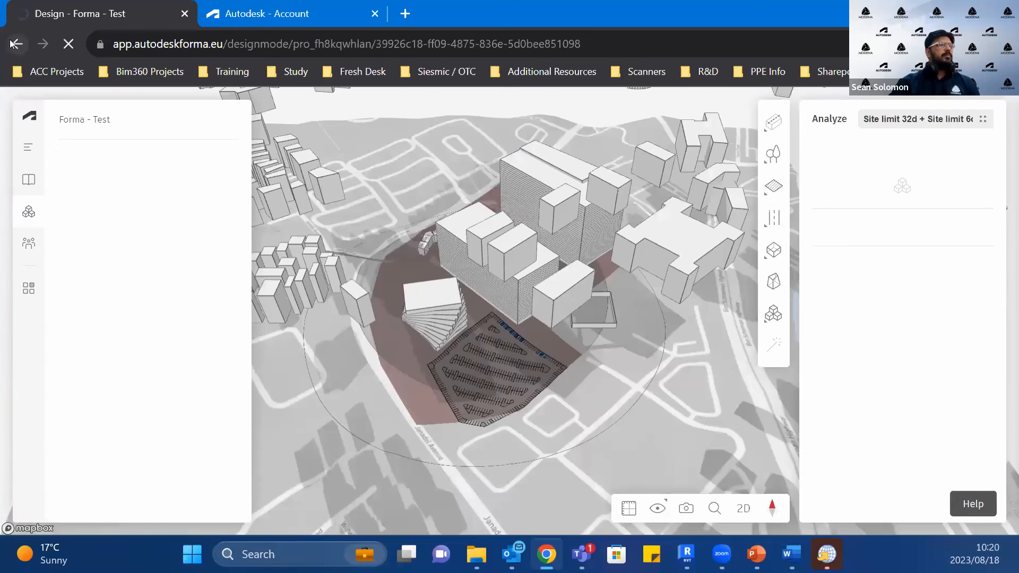
left_click(12, 44)
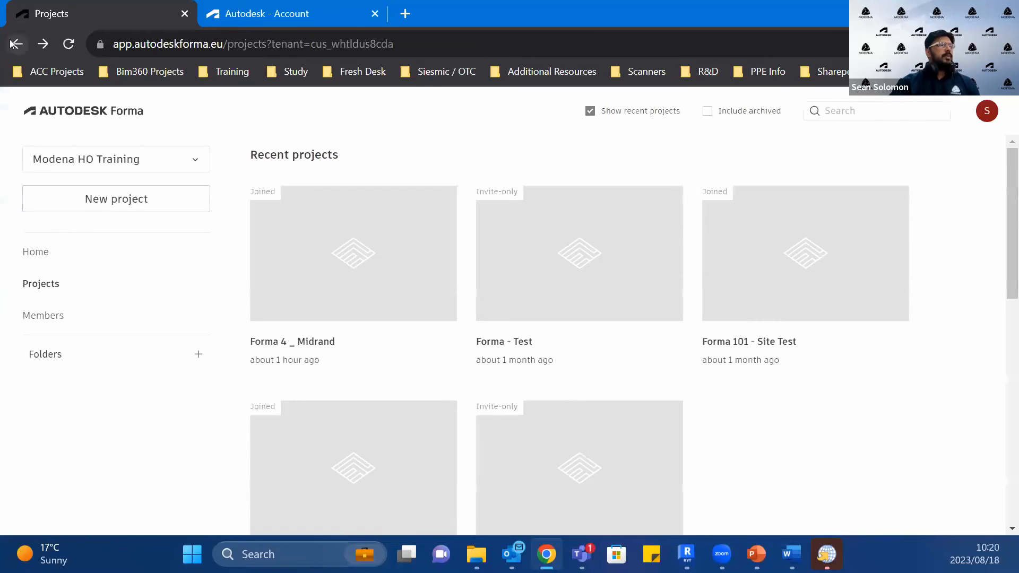
left_click(379, 307)
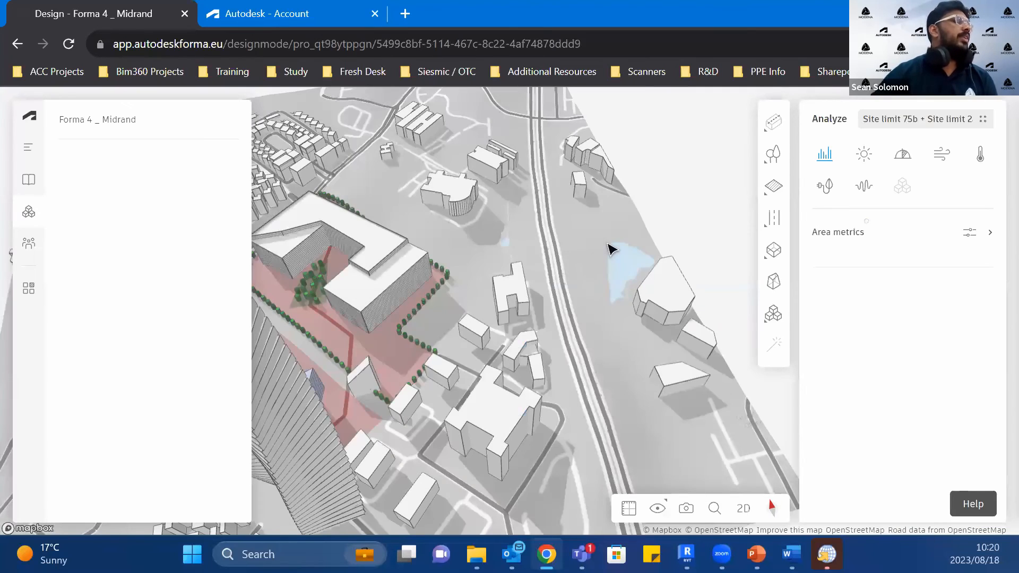
Step: Select the transferred wall enclosure beside the road junction and examine its outline and position relative to the site
scroll(539, 289, "down", 6)
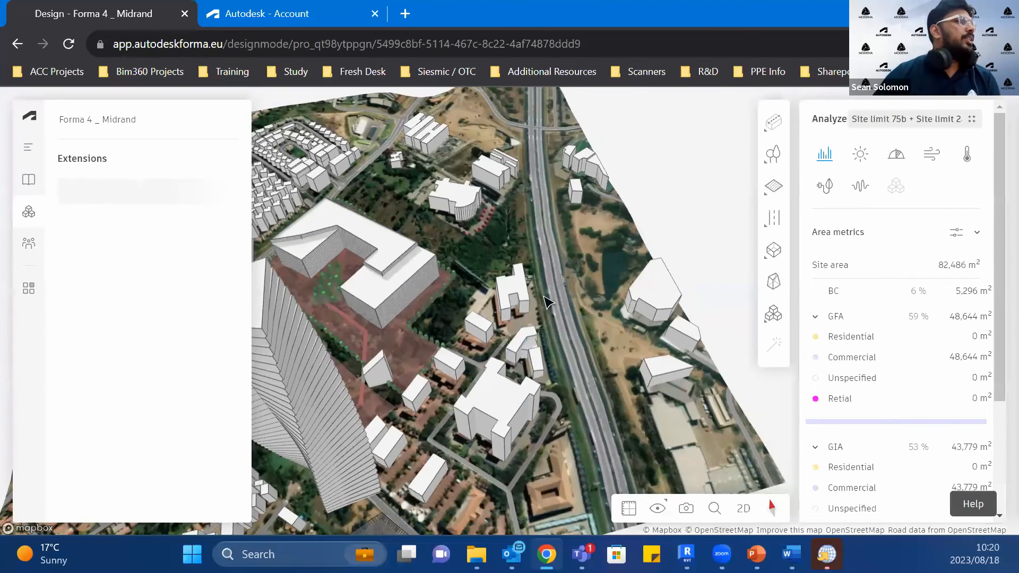
right_click_drag(499, 347, 411, 408)
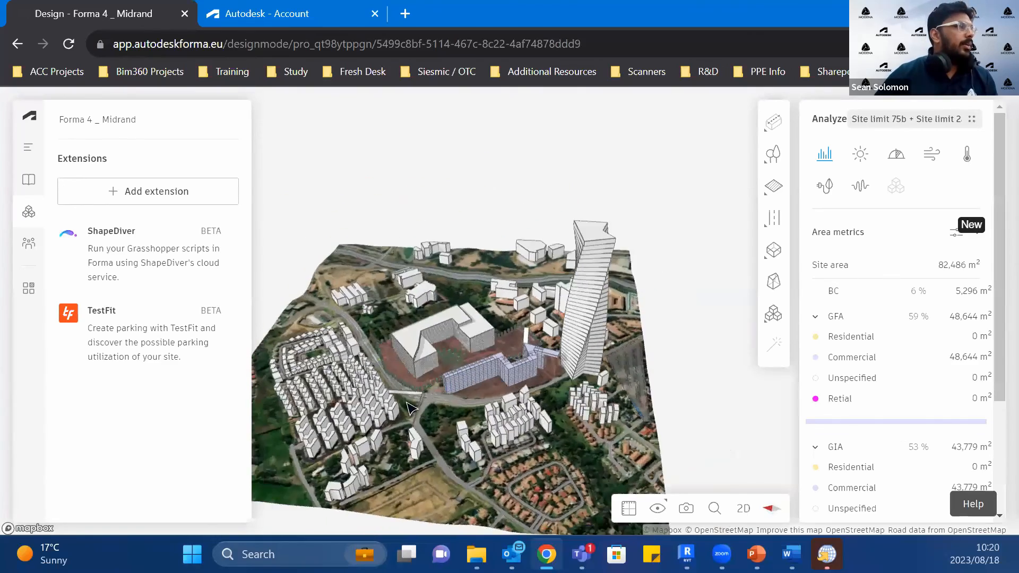
scroll(411, 409, "up", 10)
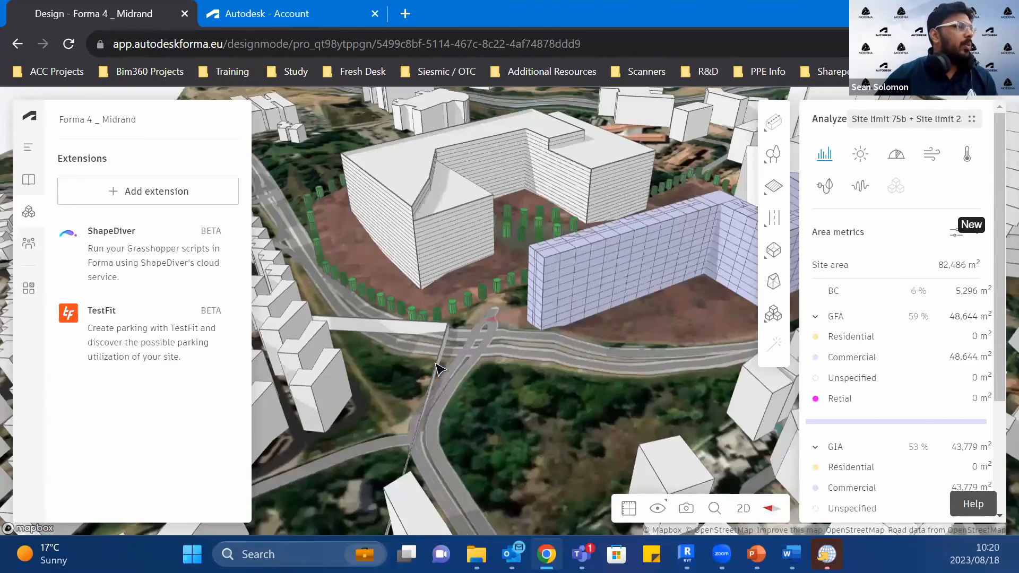
scroll(438, 366, "up", 5)
left_click(450, 360)
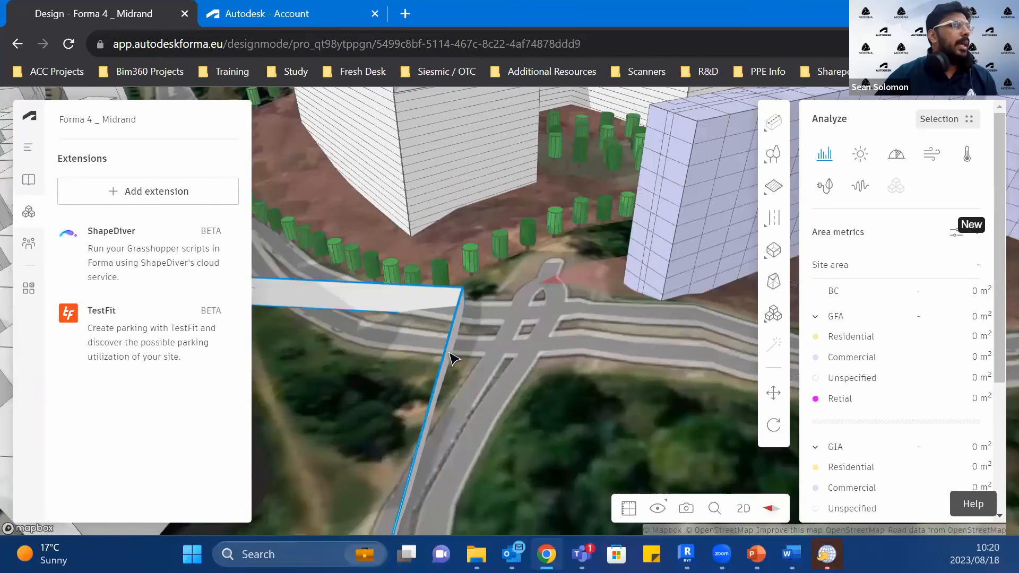
scroll(450, 359, "down", 5)
right_click_drag(419, 373, 652, 261)
left_click_drag(499, 370, 693, 181)
scroll(691, 192, "up", 3)
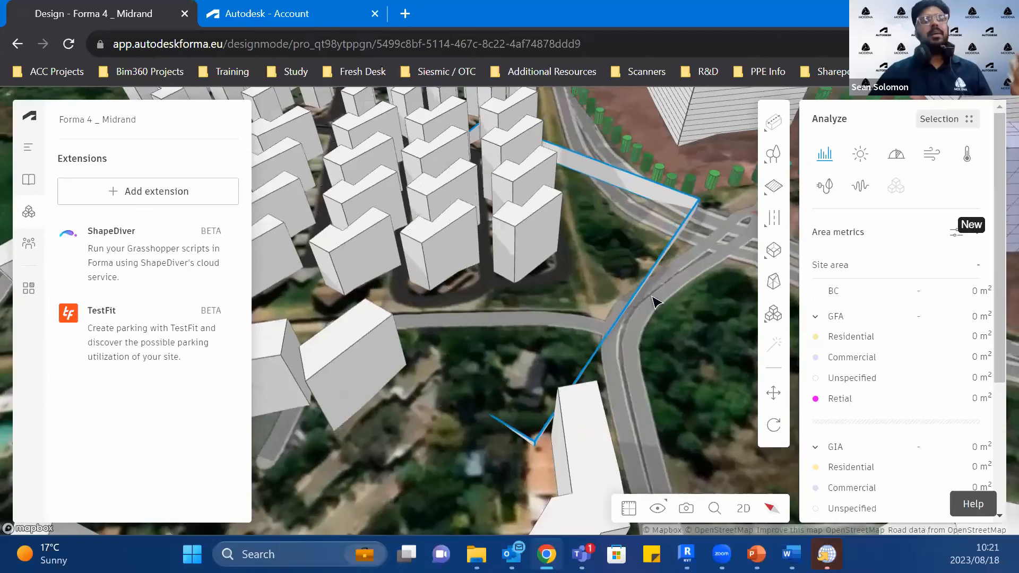
Step: Examine the transferred wall enclosure against the neighbouring buildings and the wider Midrand site in Forma, checking it against the Revit 3D view
left_click_drag(673, 254, 652, 297)
scroll(509, 154, "up", 2)
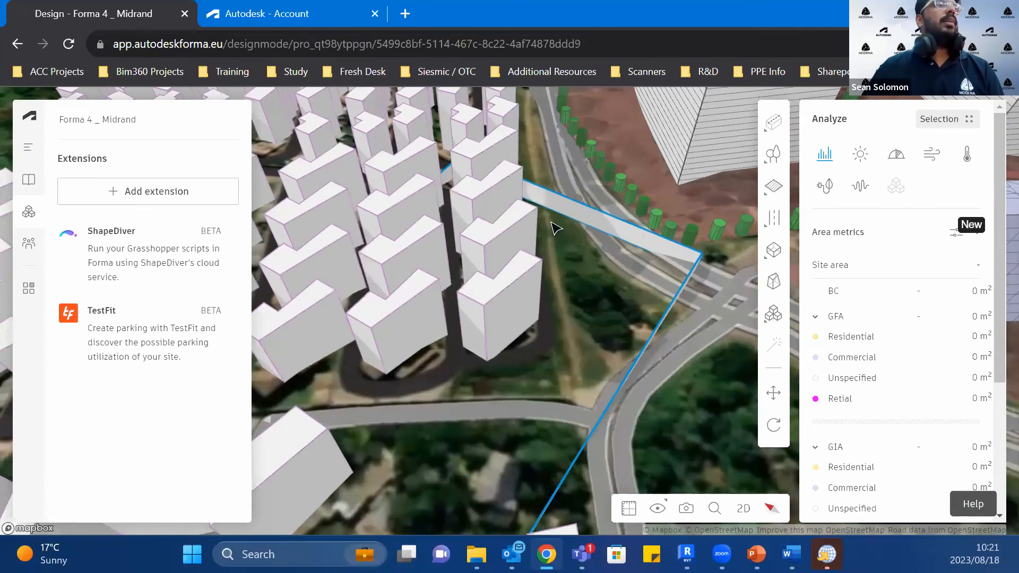
scroll(555, 229, "down", 5)
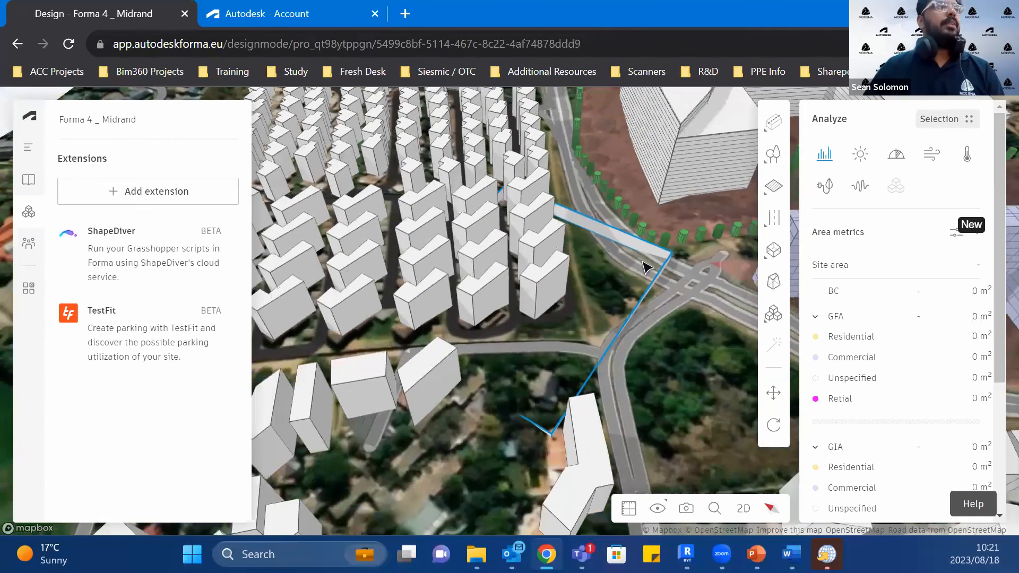
scroll(644, 267, "down", 2)
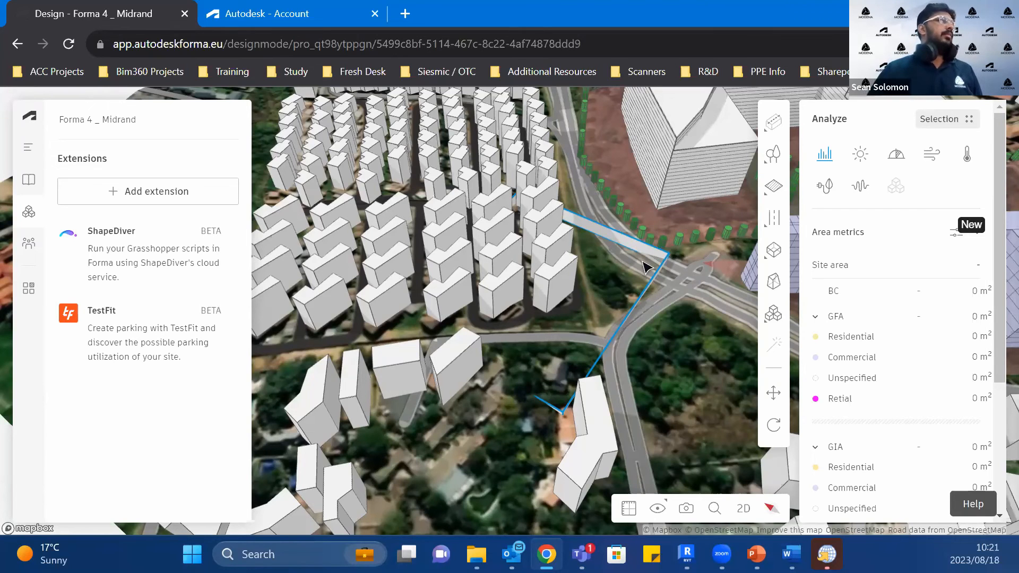
scroll(695, 357, "down", 3)
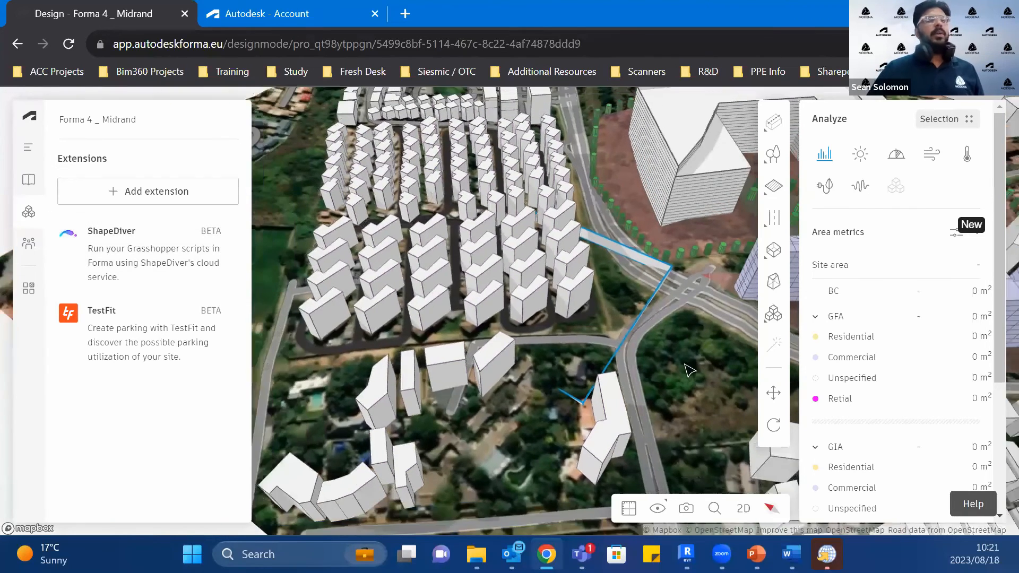
scroll(689, 370, "down", 2)
scroll(690, 370, "down", 1)
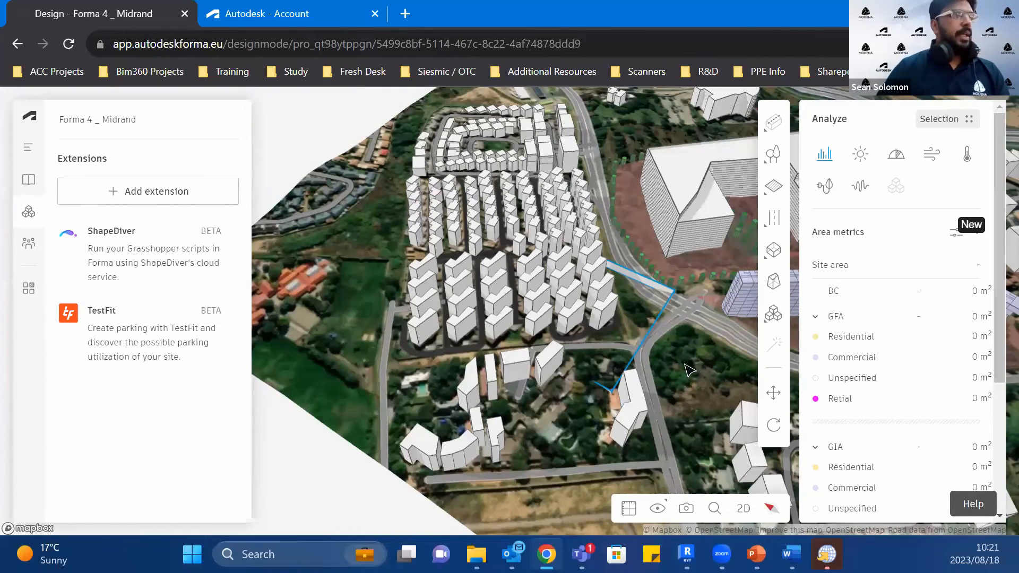
left_click(685, 552)
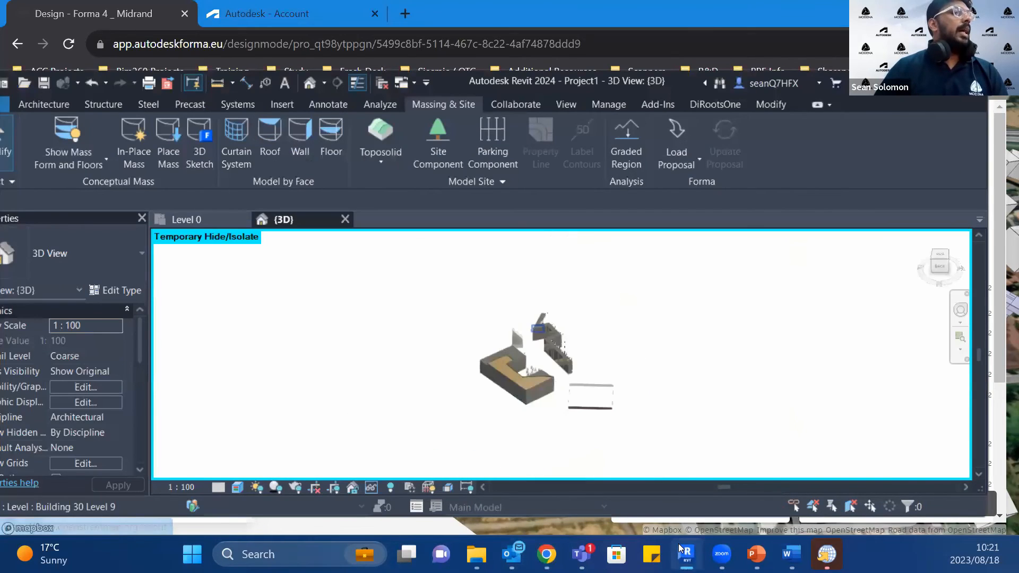
left_click(678, 543)
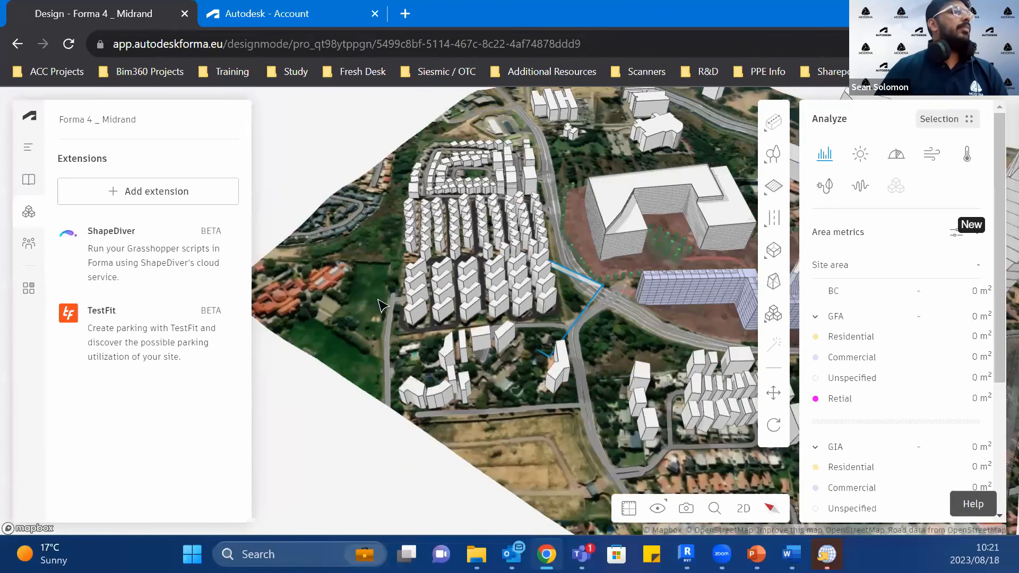
scroll(381, 306, "down", 3)
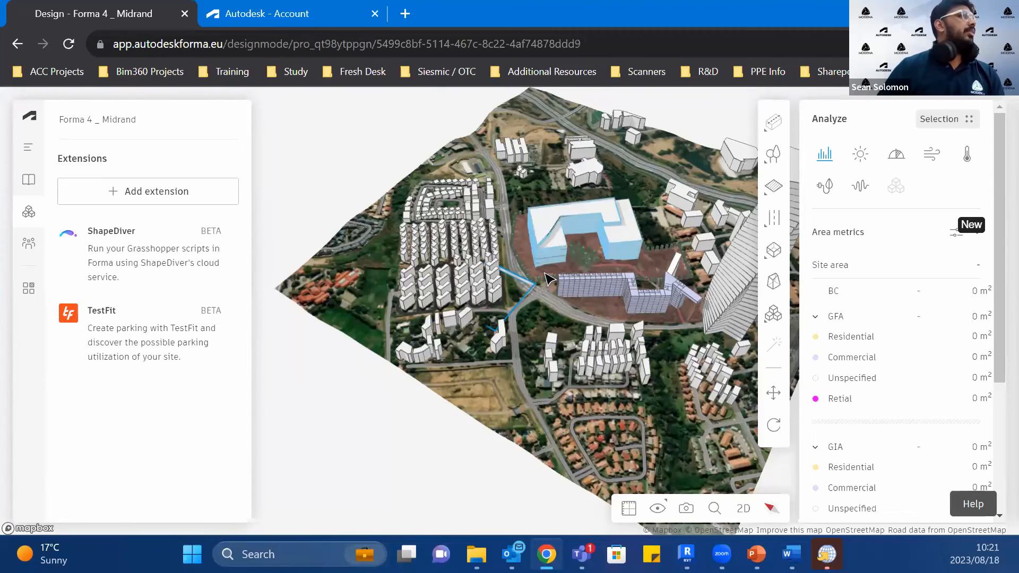
scroll(544, 275, "up", 2)
Step: Switch to Revit, end the temporary hide/isolate in the 3D view to restore the full site, and return to Forma in the browser
left_click(682, 545)
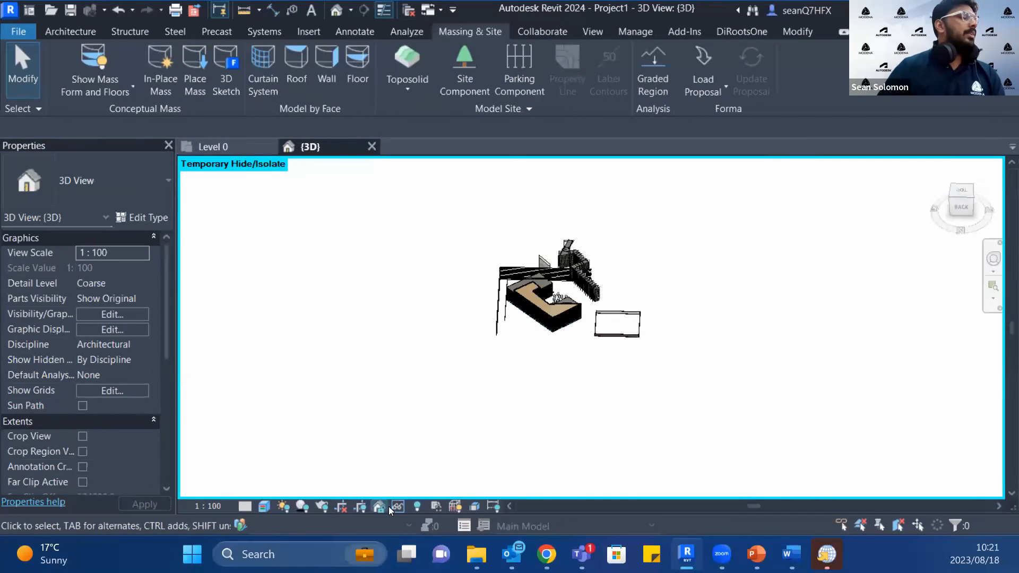
left_click(395, 507)
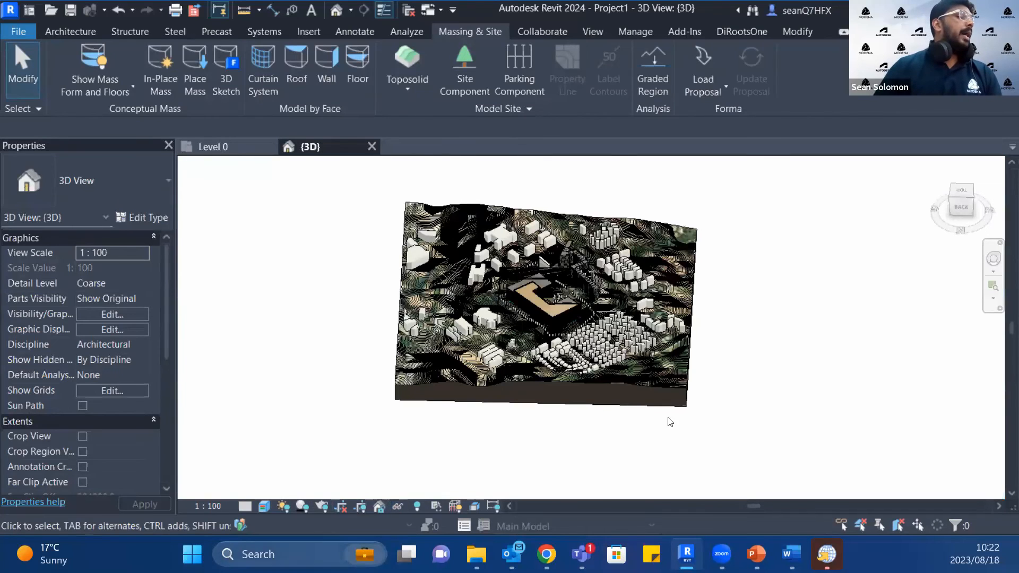
left_click(544, 553)
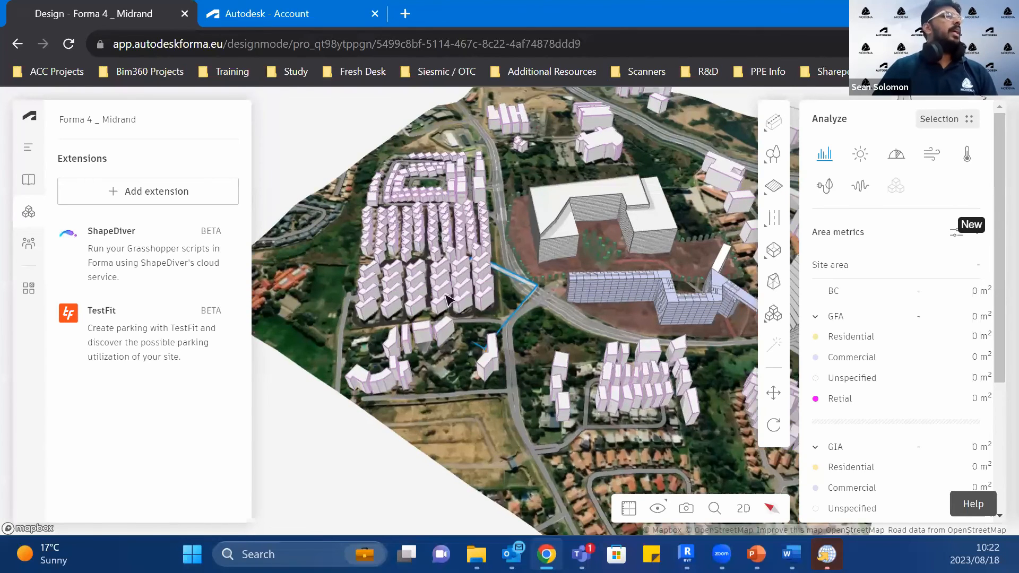
Step: Frame a close perspective of the terraced main building, trees and road junction, and save it as a 4K screen capture
scroll(446, 296, "up", 1)
right_click_drag(510, 267, 540, 317)
scroll(547, 328, "up", 5)
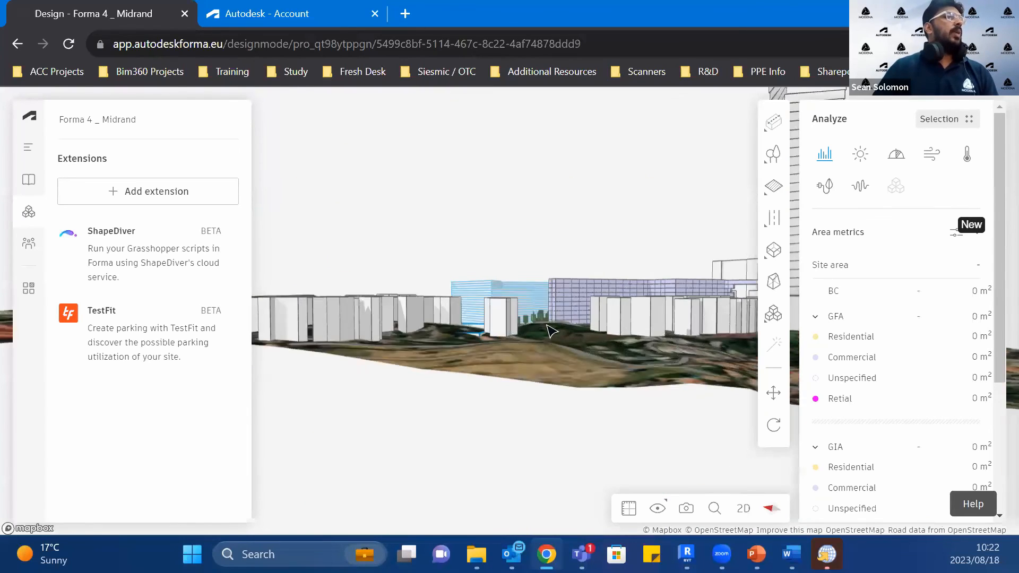
right_click_drag(538, 355, 478, 351)
scroll(481, 356, "up", 6)
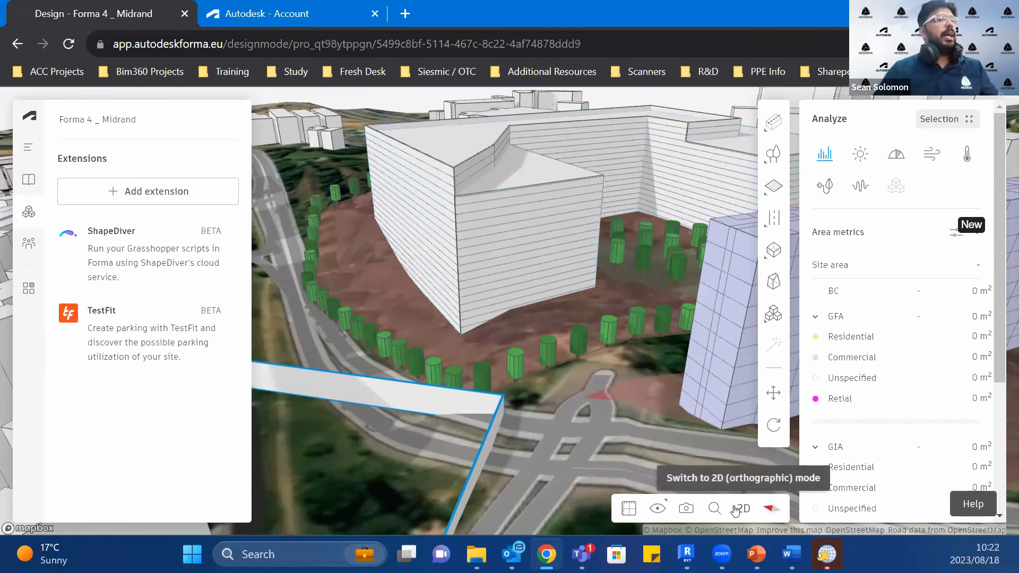
left_click(687, 509)
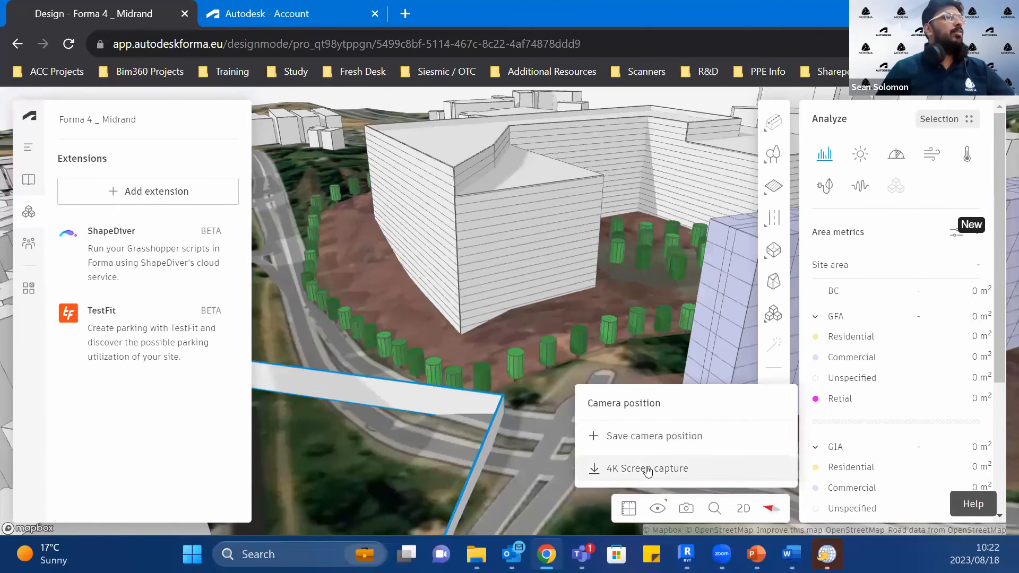
Step: Compare Proposal 1's first Noise analysis side by side with its Daylight potential analysis, and open the camera position and capture options
left_click(29, 286)
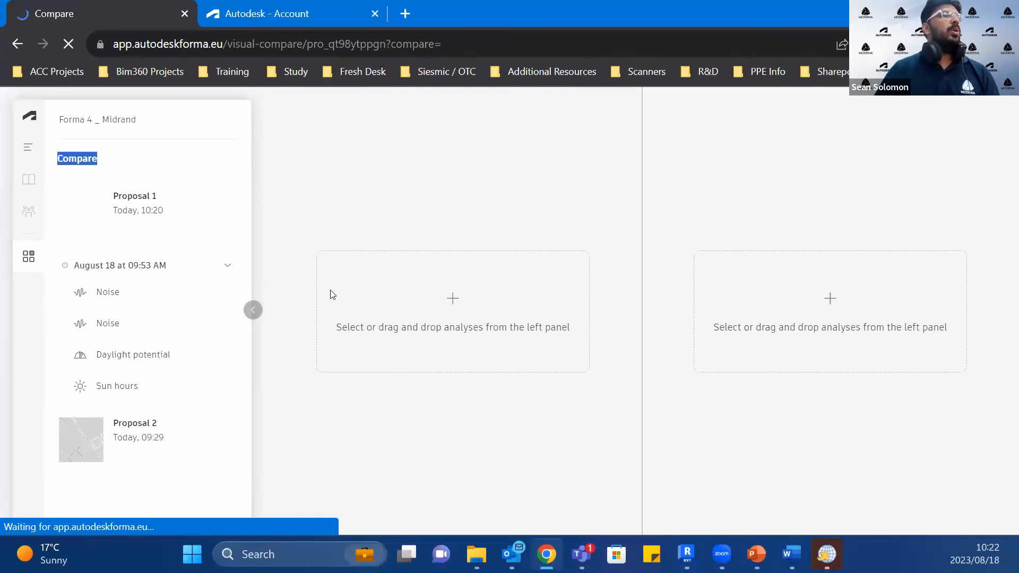
left_click_drag(149, 290, 476, 325)
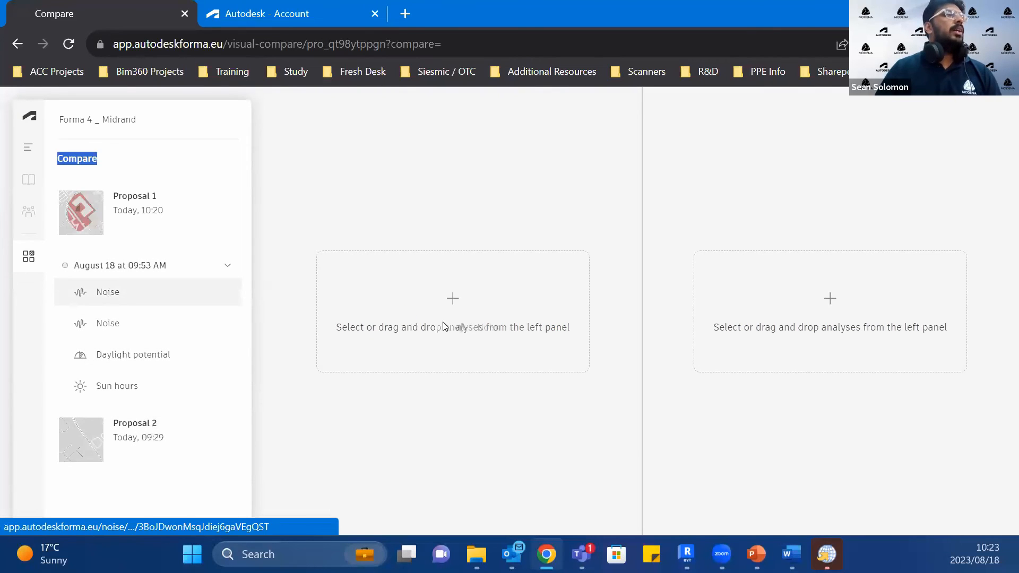
left_click_drag(142, 366, 776, 338)
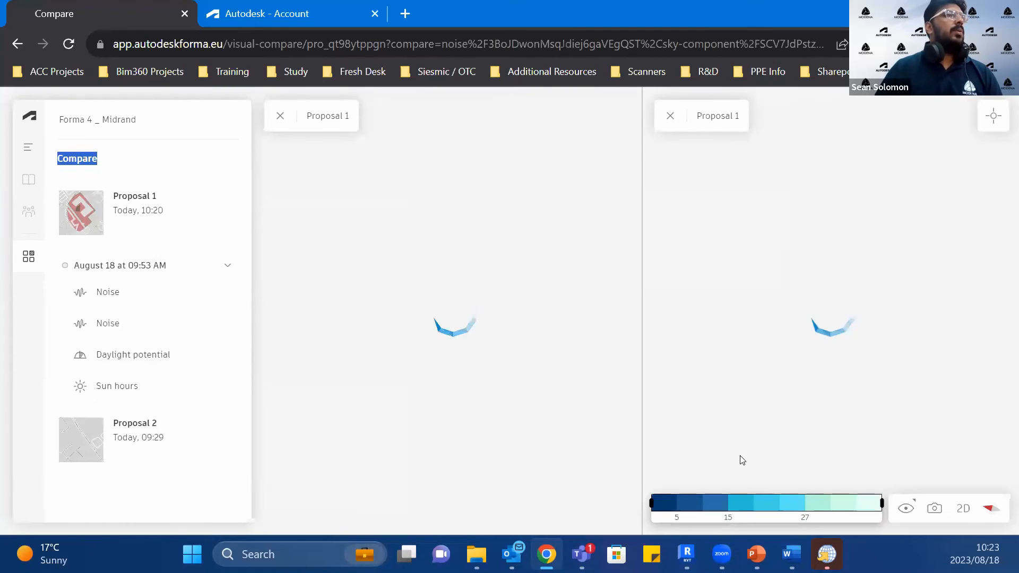
left_click(935, 509)
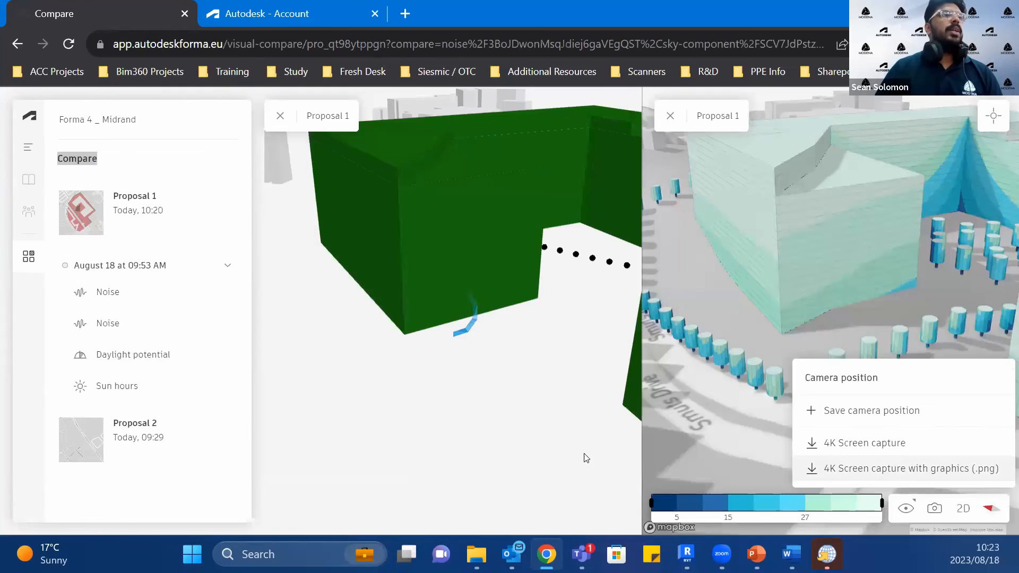
scroll(585, 457, "down", 3)
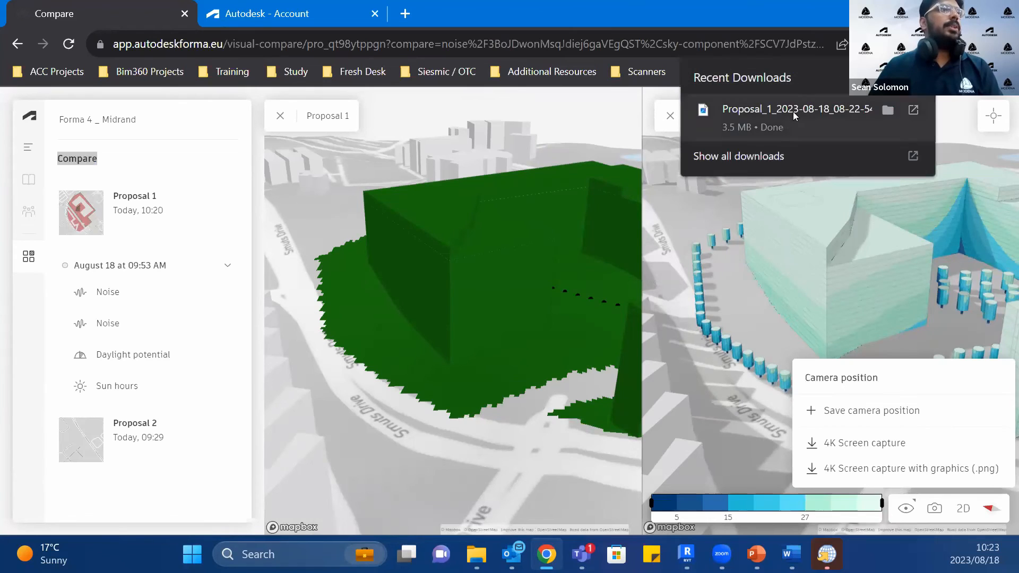
Step: Open the downloaded Proposal 1 screen capture PNG, view the image, and close it to return to the comparison
left_click(794, 116)
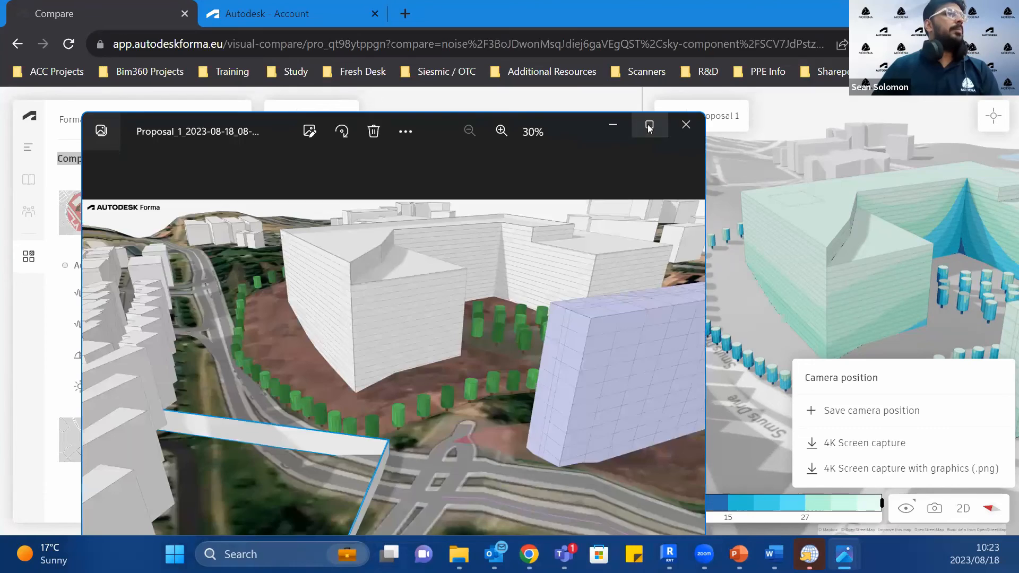
left_click(649, 128)
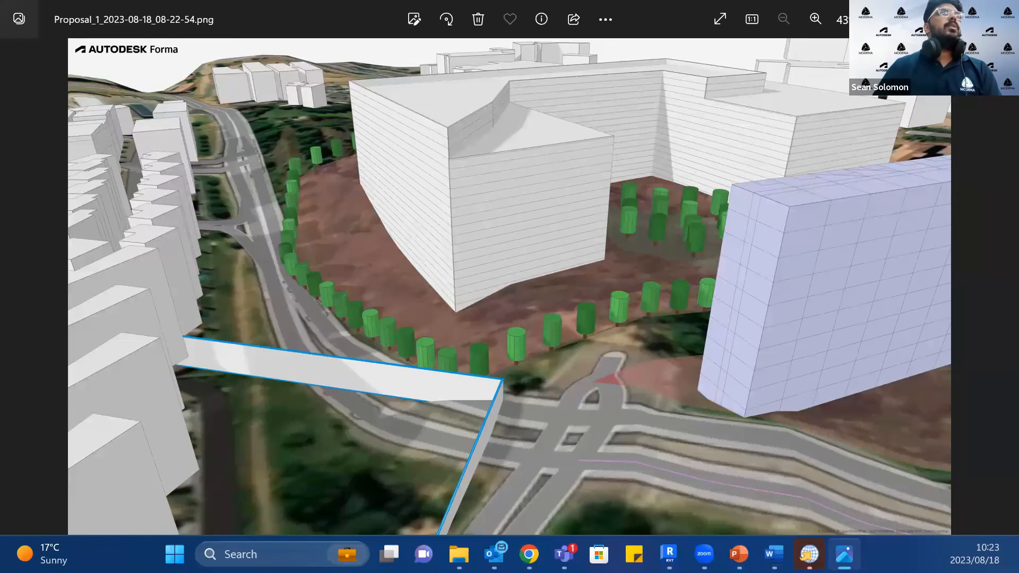
left_click(1002, 13)
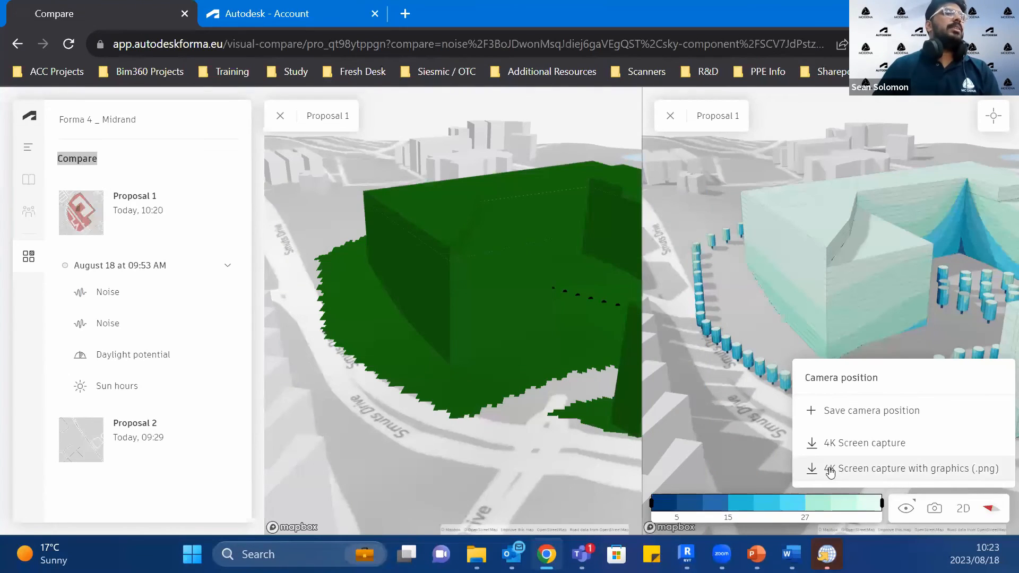